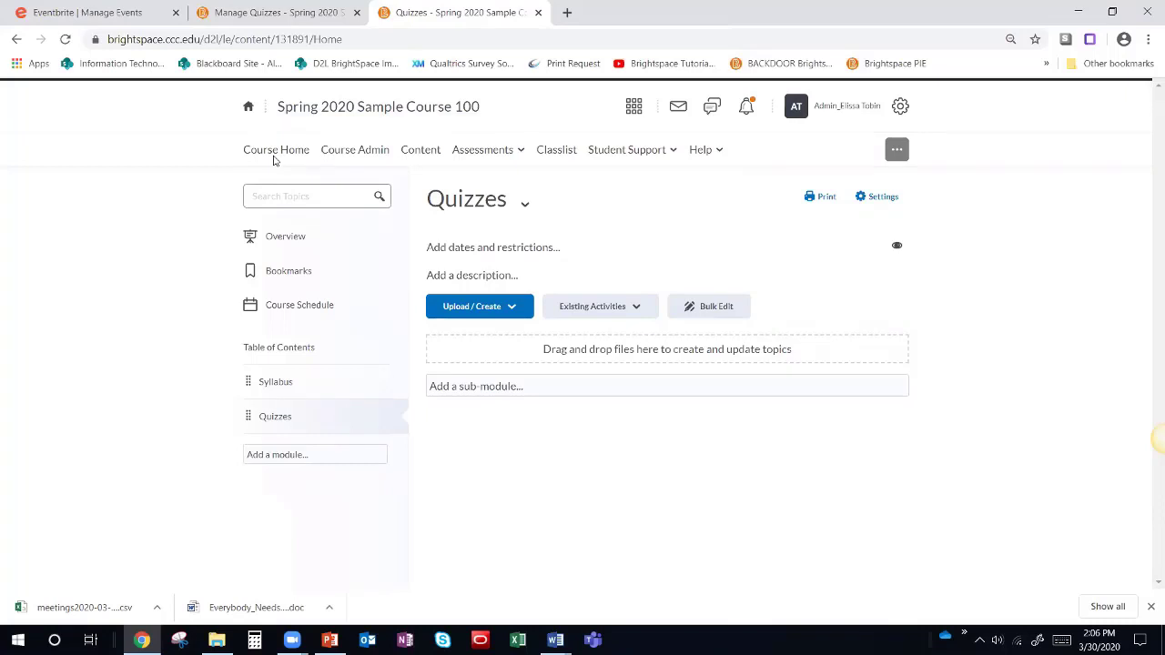
click(507, 152)
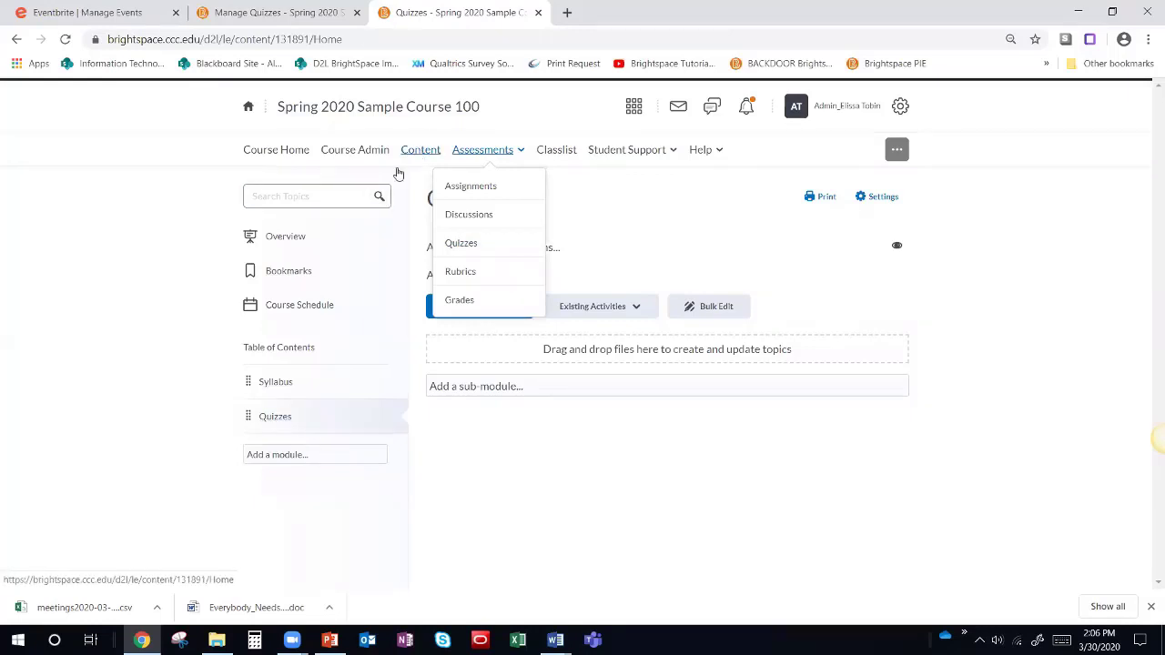
click(146, 470)
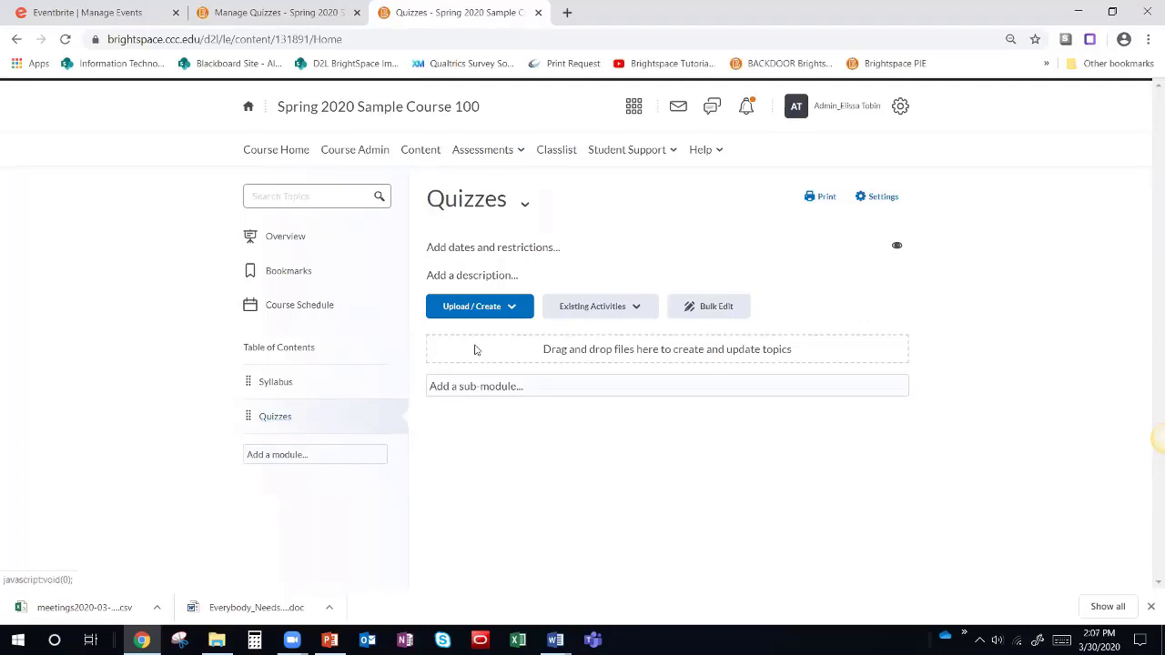
click(475, 314)
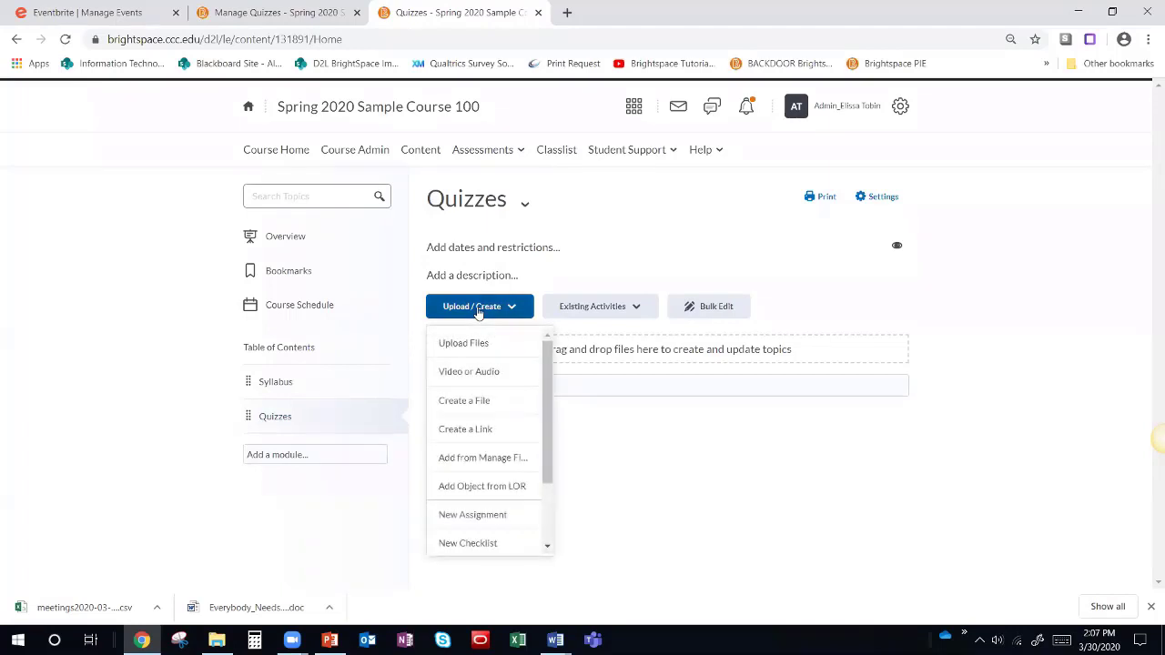
drag(547, 364, 551, 435)
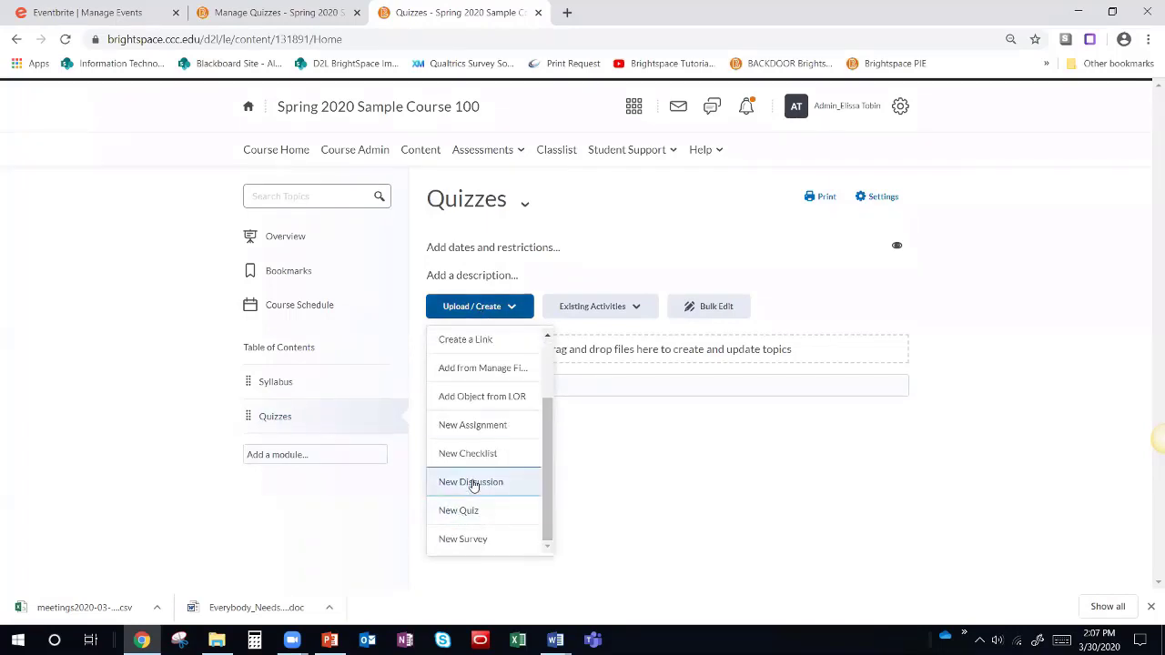
click(502, 149)
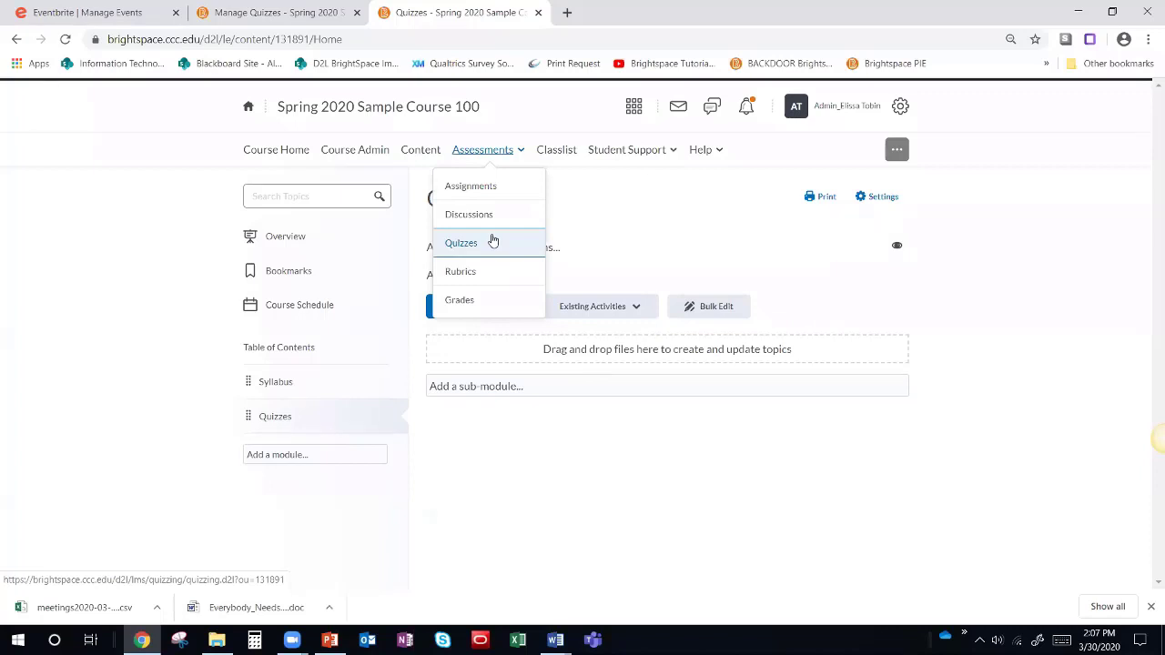
click(194, 411)
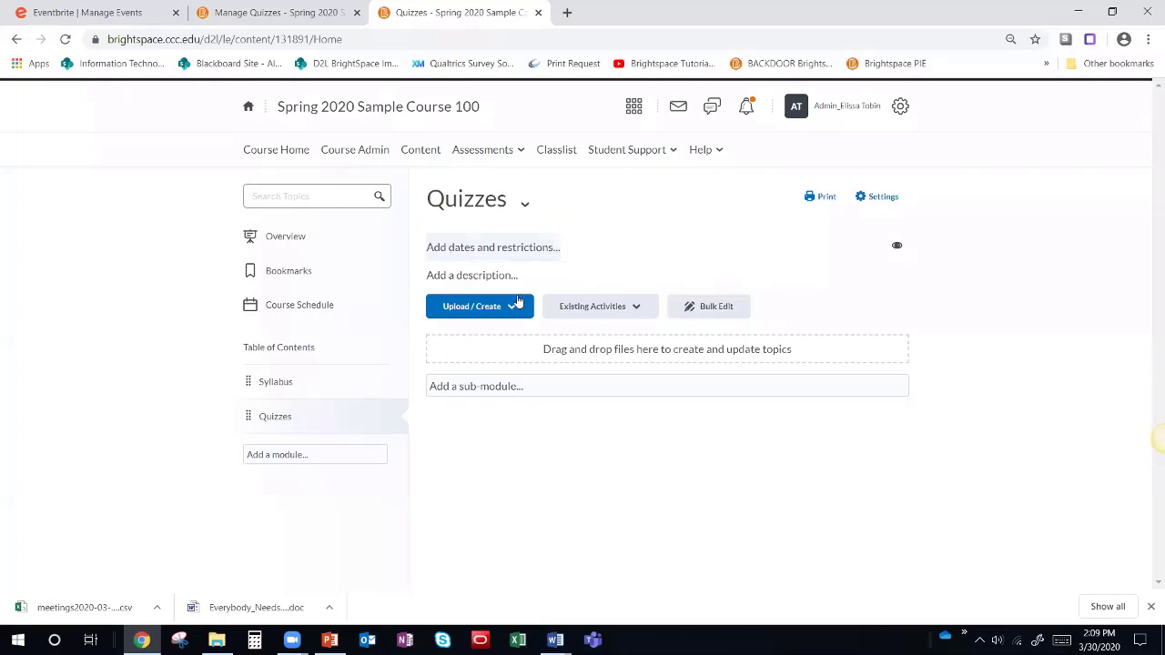
Step: Start a new quiz in the Quizzes module and title it "Reading Quiz"
click(469, 307)
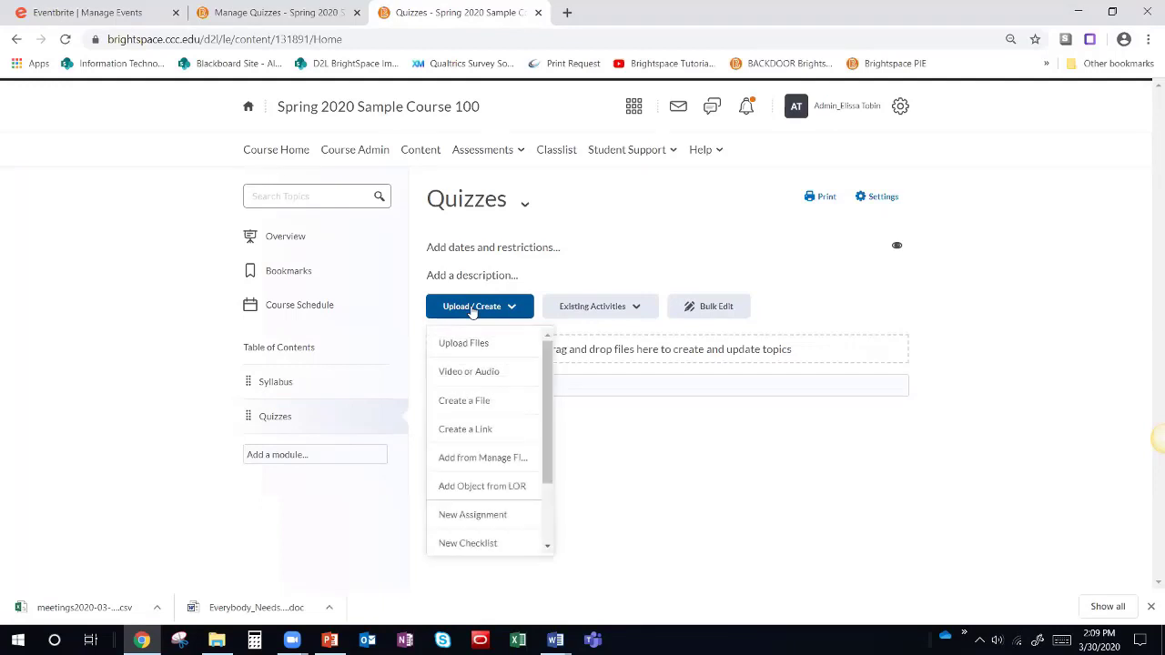
scroll(521, 397, down, 2)
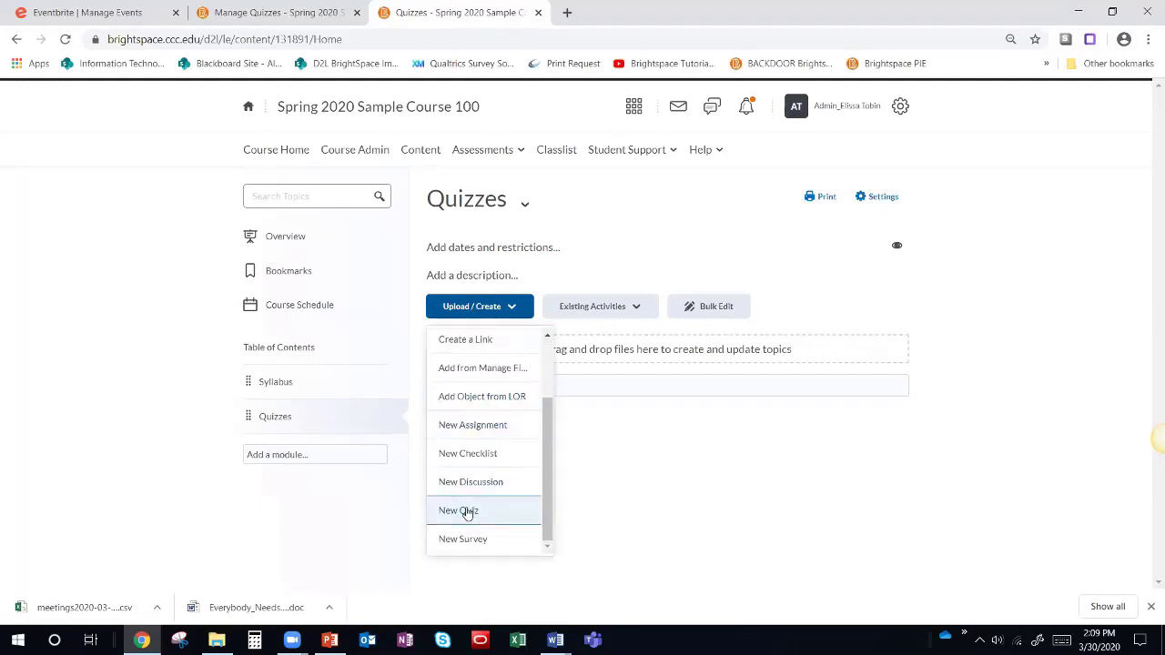
click(469, 512)
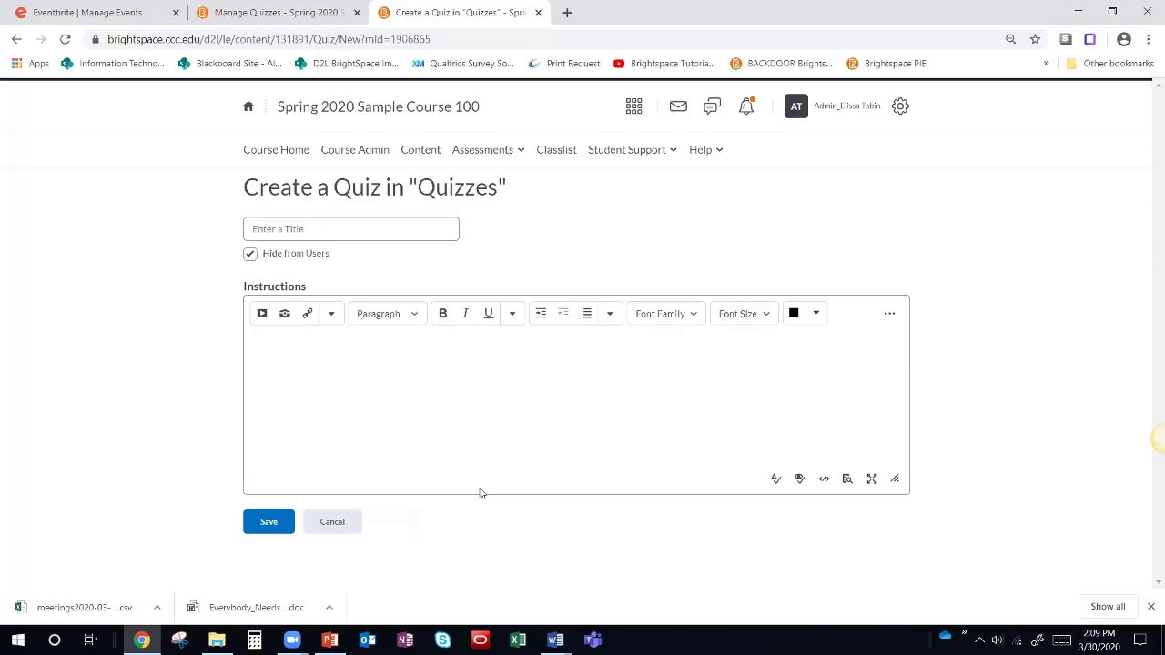
click(343, 229)
text(Quiz)
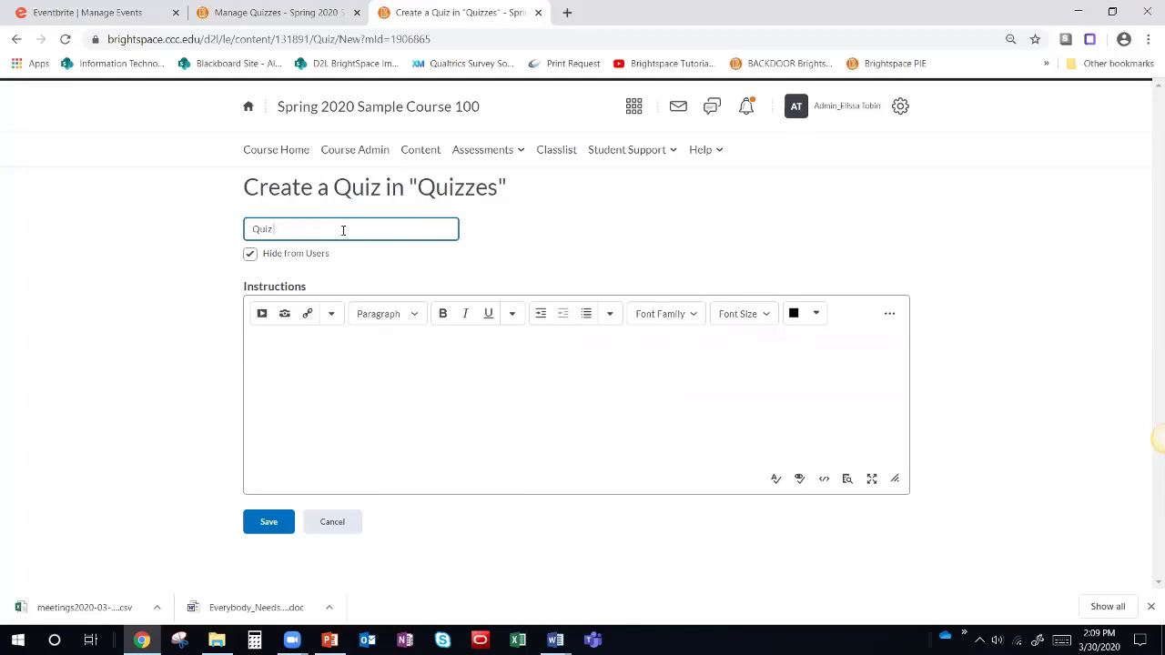
key(BackSpace)
key(BackSpace)
key(BackSpace)
key(BackSpace)
text(Reading Quiz)
Step: Enter the instructions "You will have 15 minutes to complete this quiz." and save the new quiz
click(325, 343)
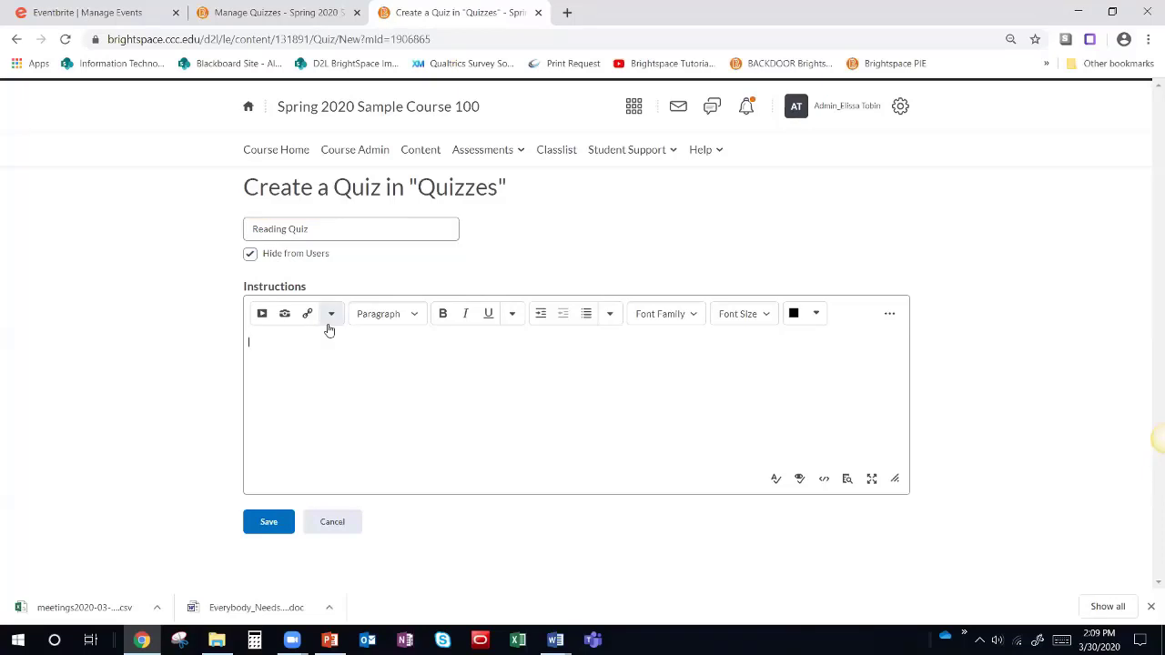
text(You will have 15 minutes to complete this quiz.)
click(267, 520)
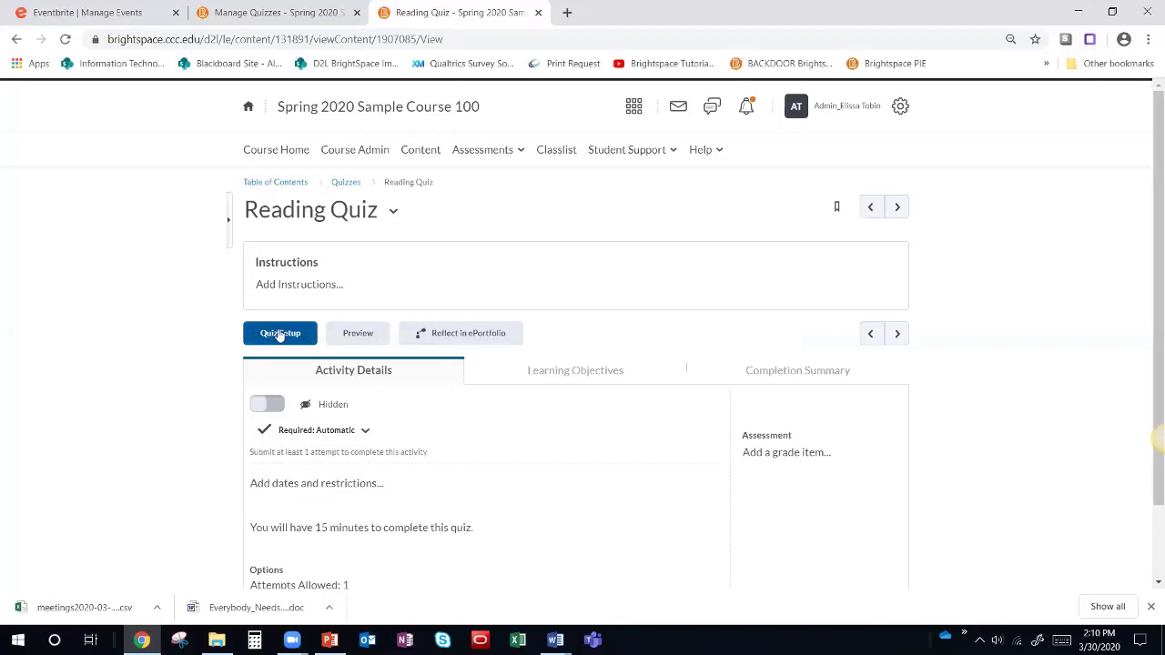
Step: Create a grade item named "Reading Quiz" with 5 maximum points and assign it to the quiz
scroll(671, 521, down, 1)
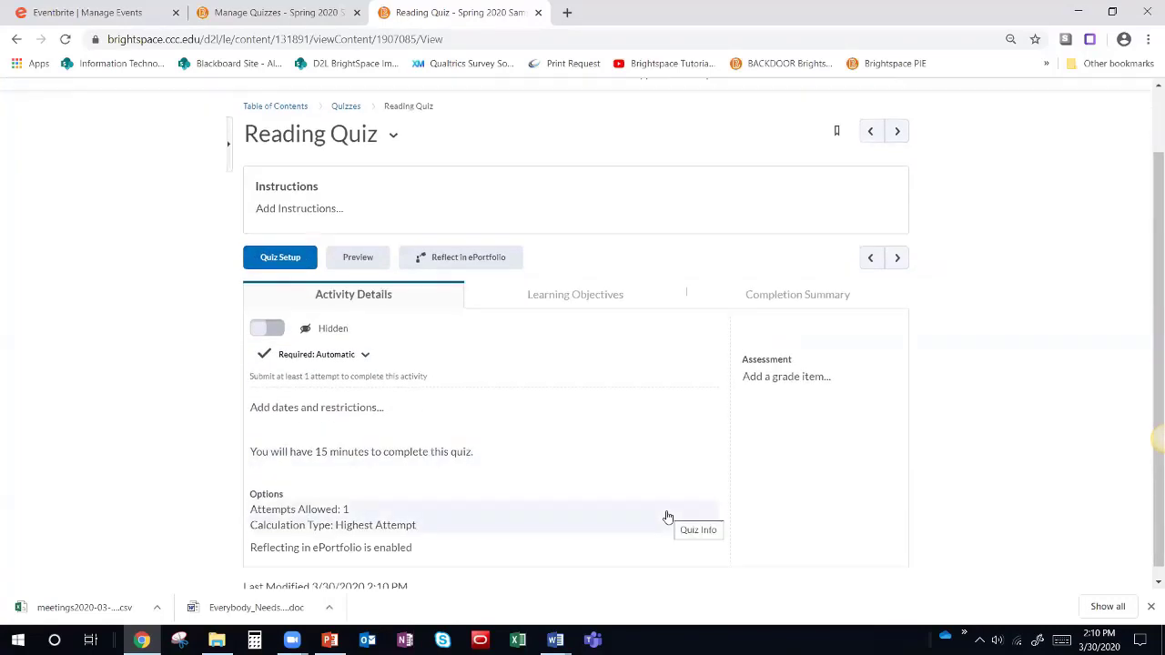
click(772, 378)
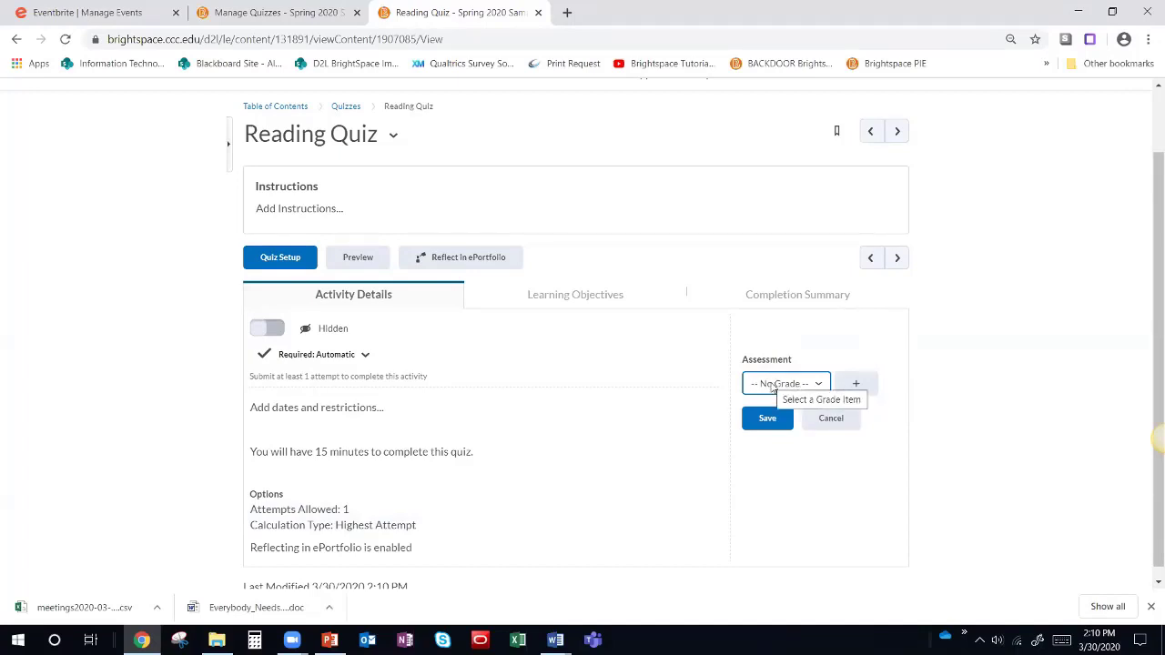
click(854, 385)
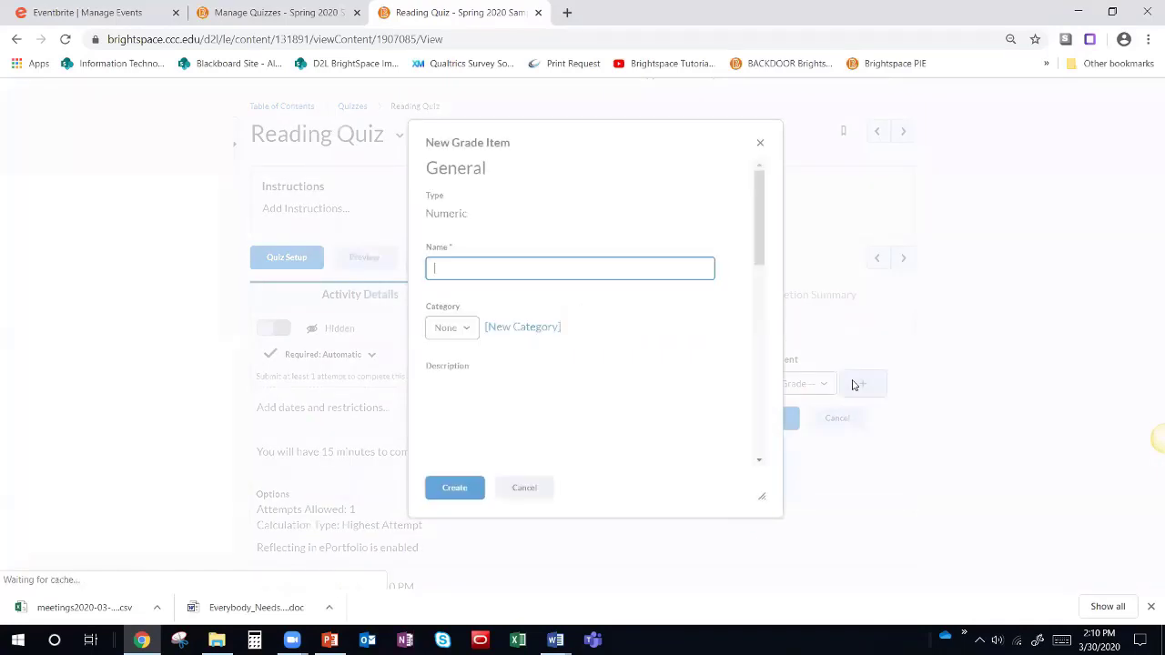
text(Reading Q)
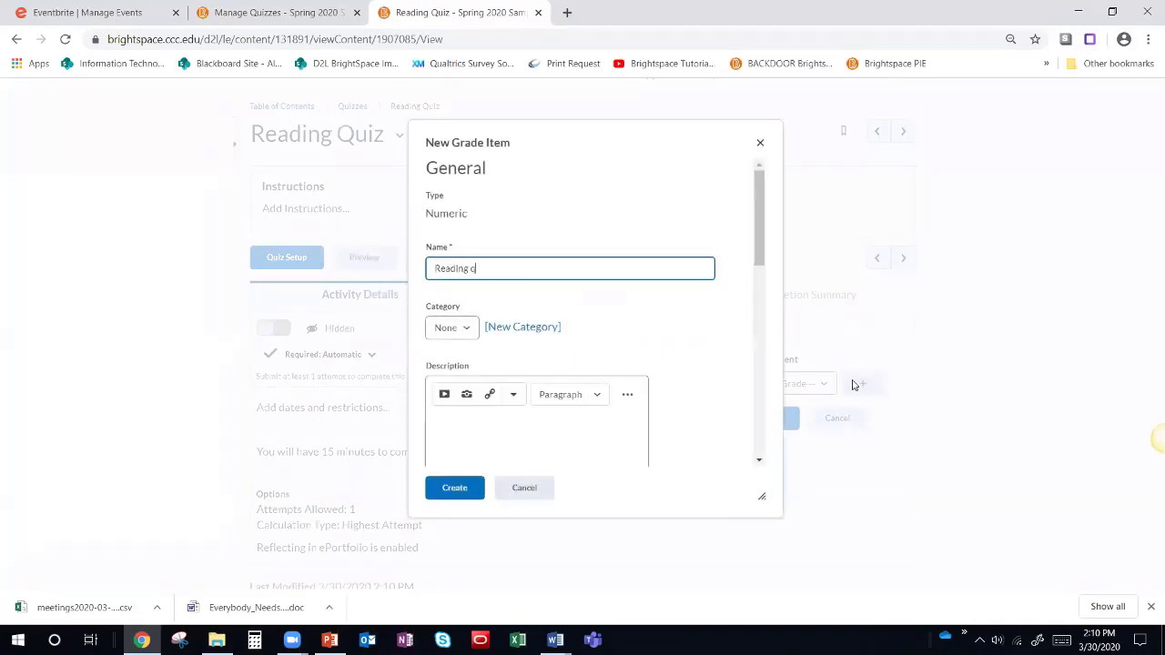
text(uiz)
drag(759, 219, 760, 280)
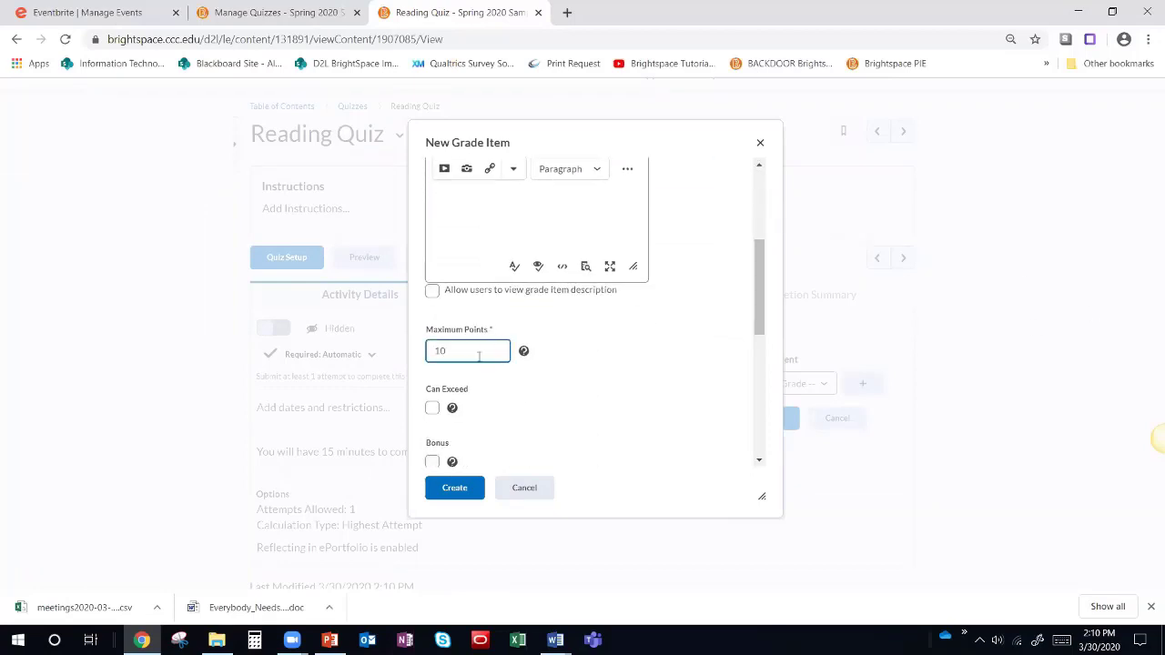
drag(479, 356, 408, 359)
text(5)
click(456, 488)
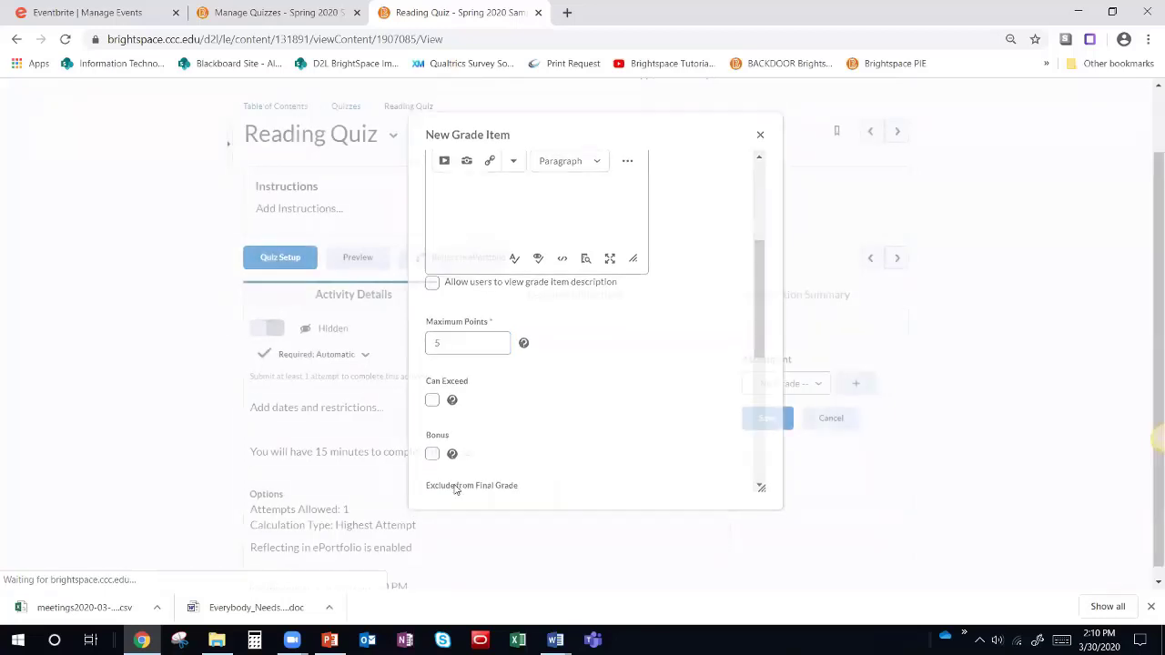
click(762, 419)
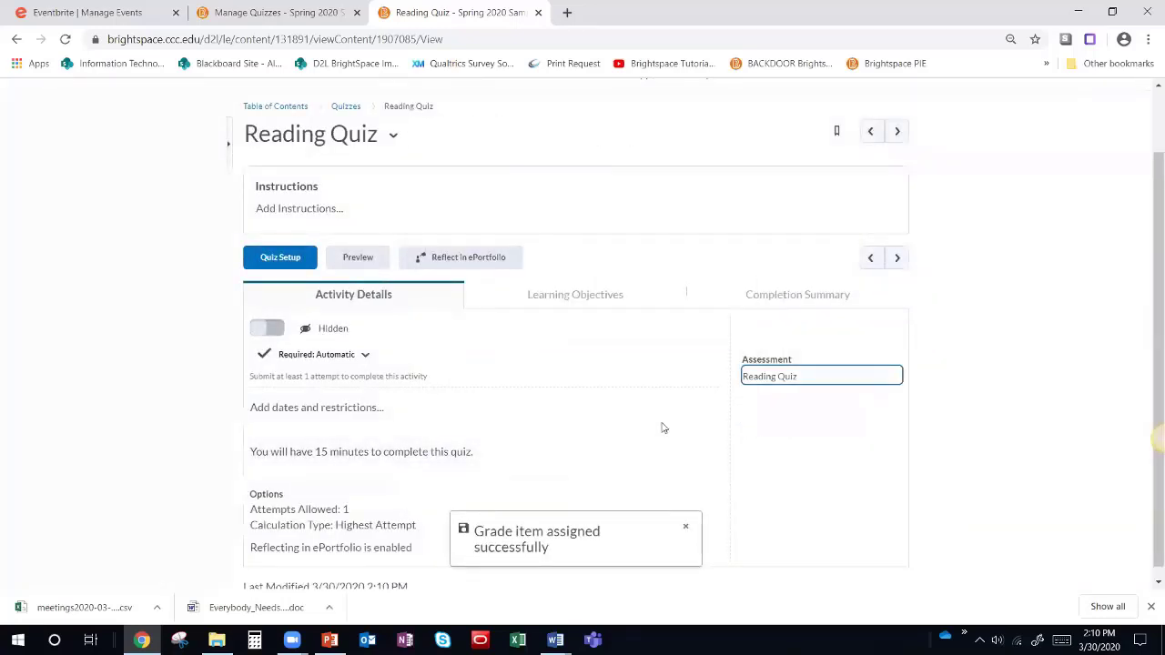
Step: Return to the course content, reopen Reading Quiz from the Quizzes module, and open its quiz setup
scroll(500, 247, up, 2)
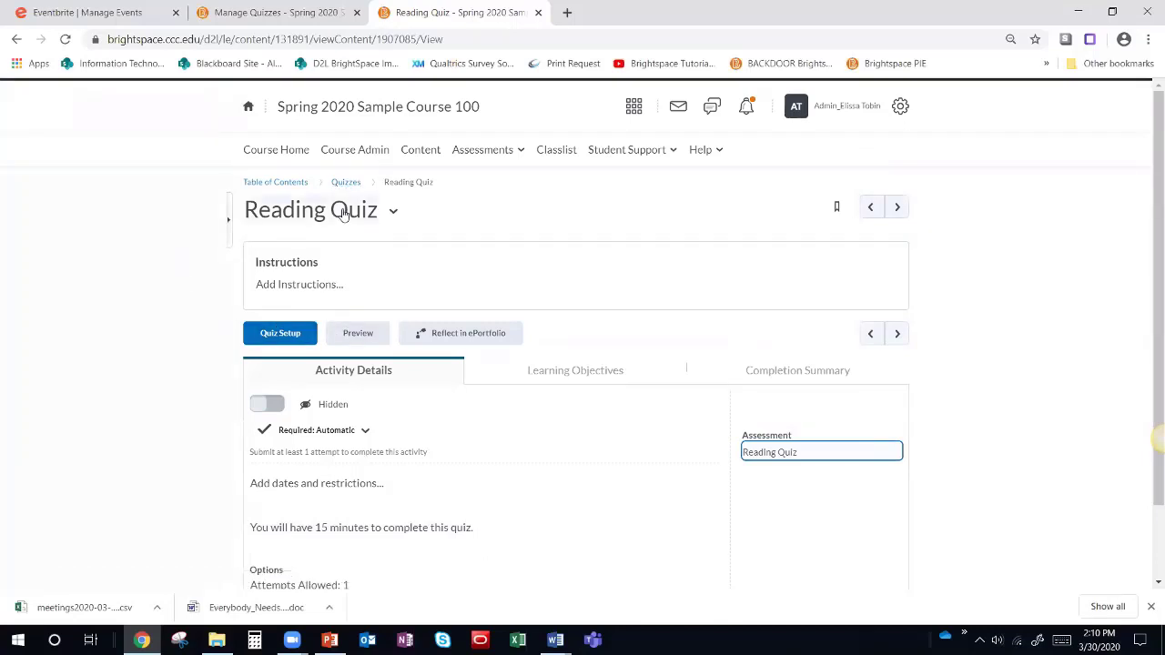
click(419, 151)
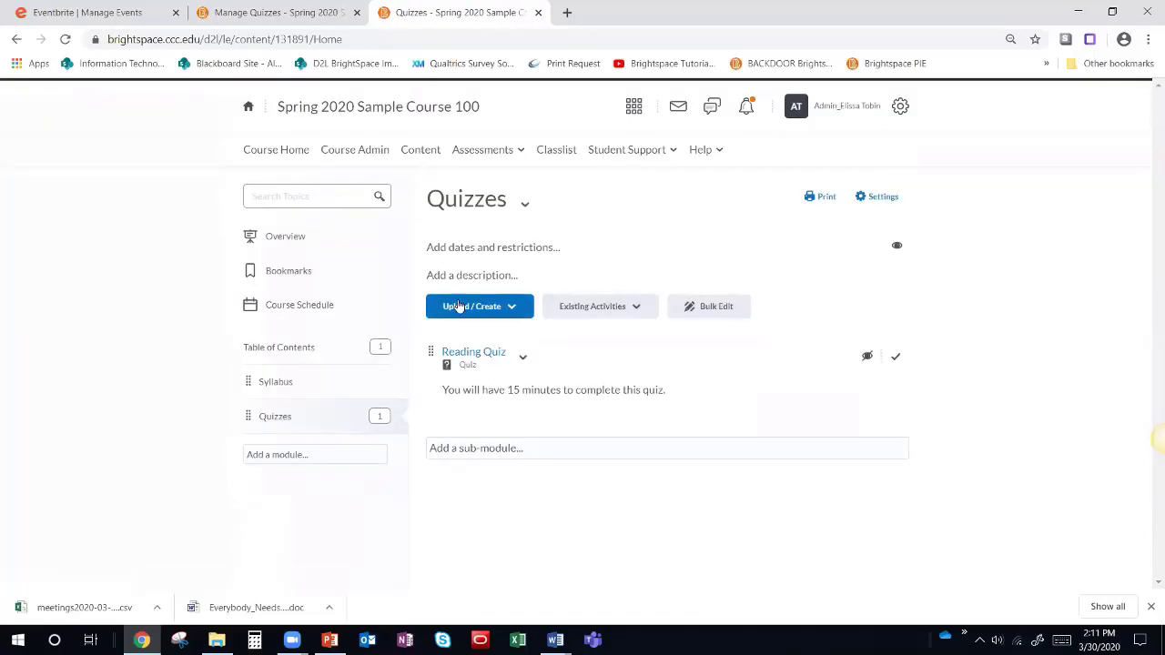
click(480, 354)
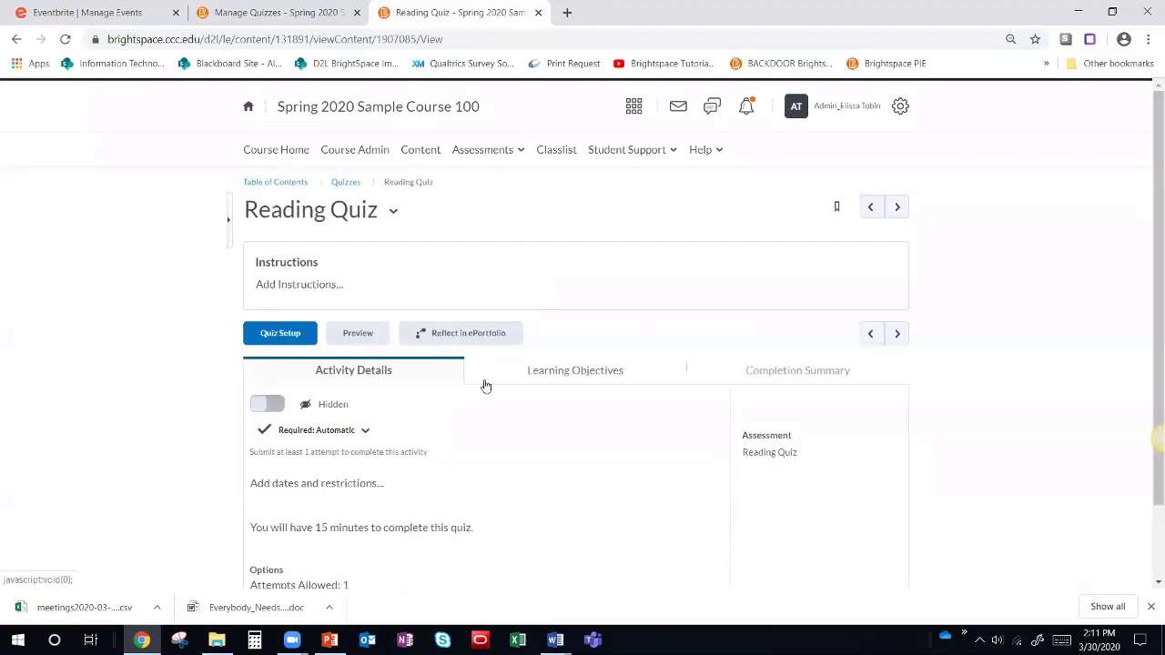
click(286, 337)
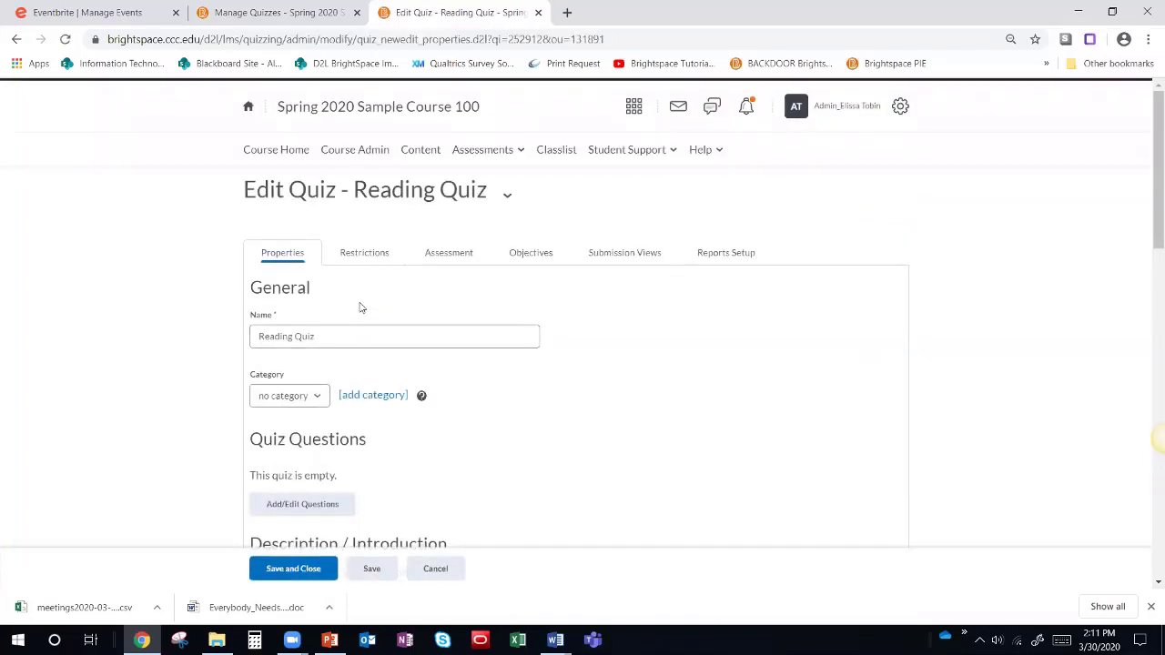
Step: Open the course's quiz management list and locate Reading Quiz among the current quizzes
click(484, 149)
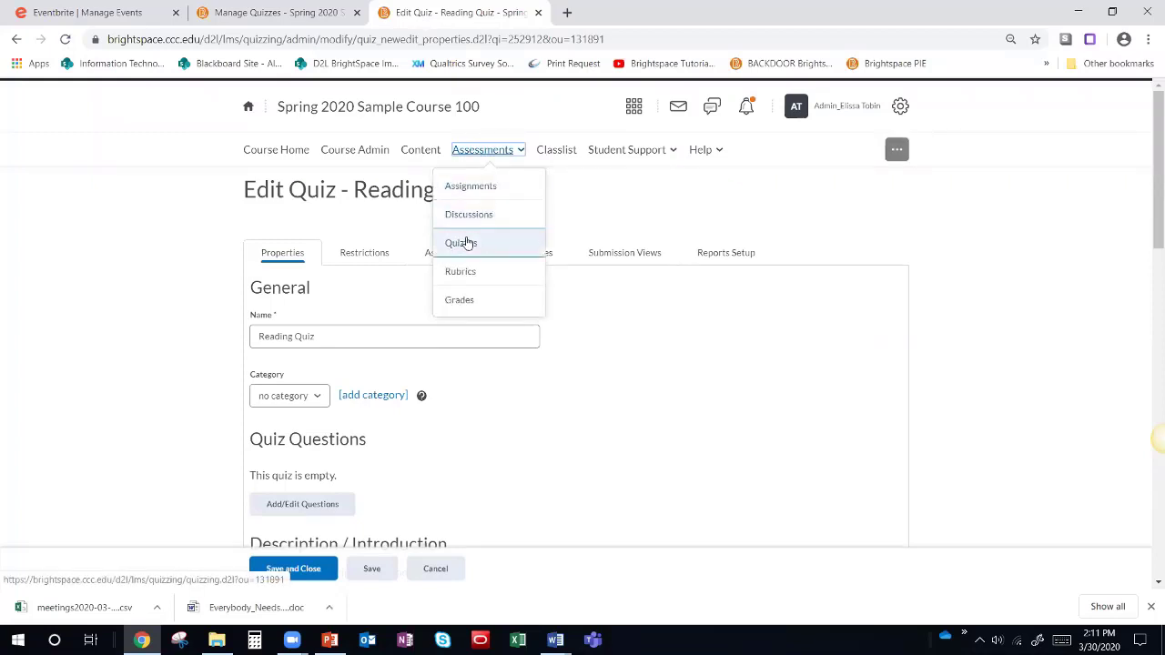
click(201, 307)
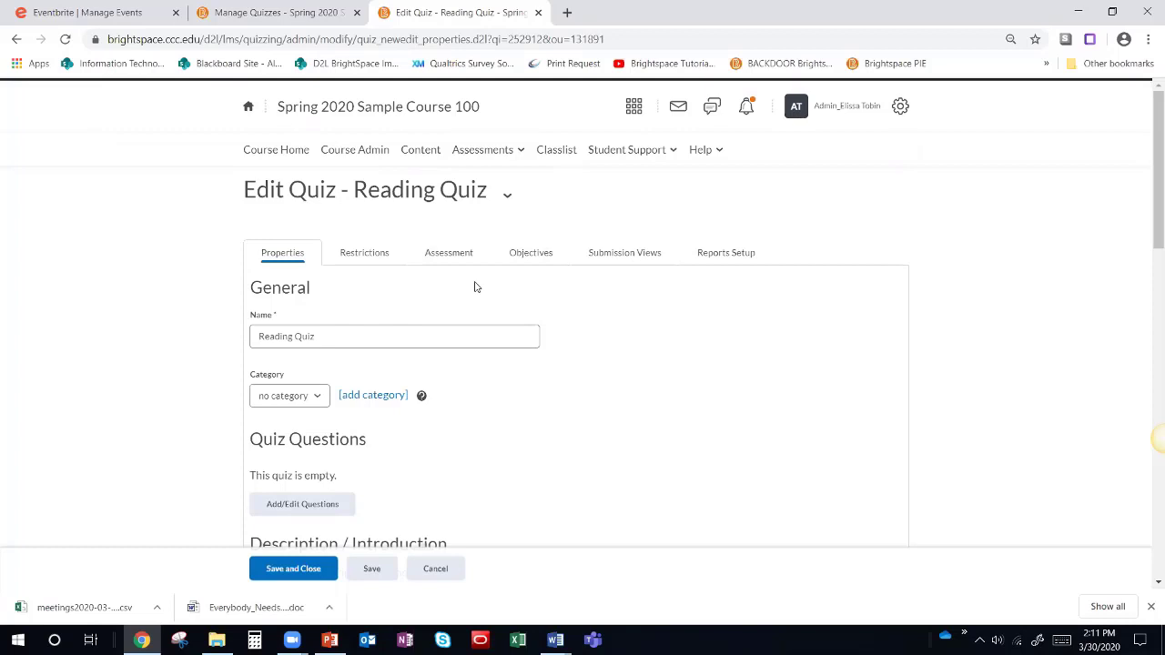
click(477, 151)
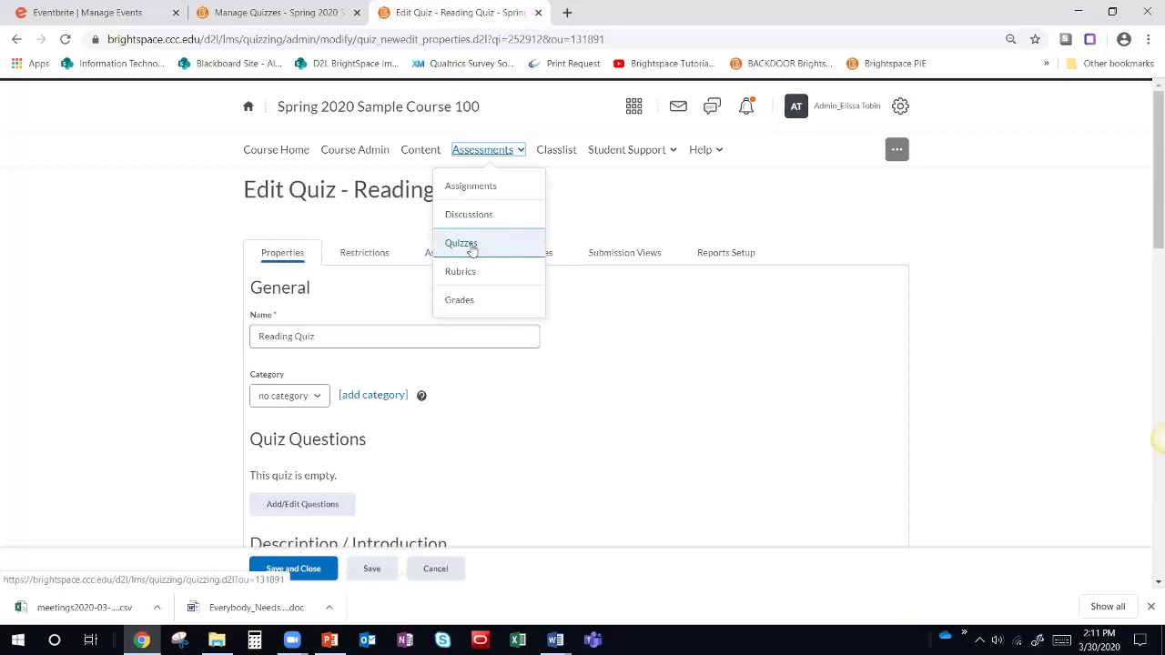
click(472, 251)
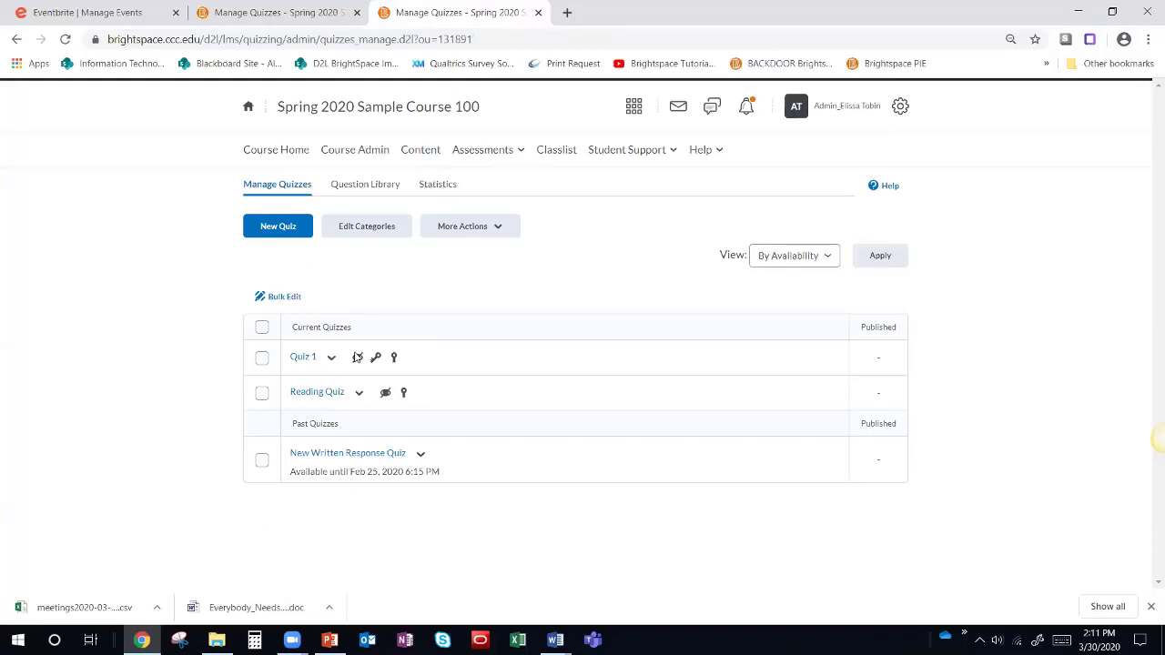
drag(282, 398, 349, 403)
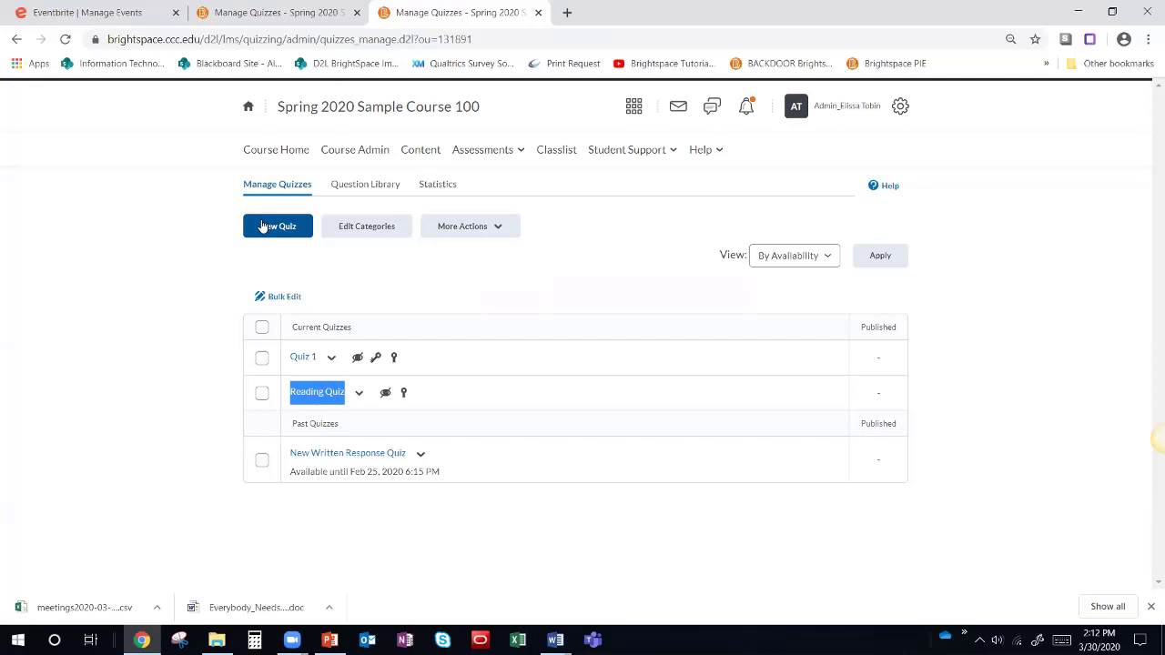
Step: Return to the course content and view the existing quizzes available to add to the Quizzes module, without adding one
click(421, 153)
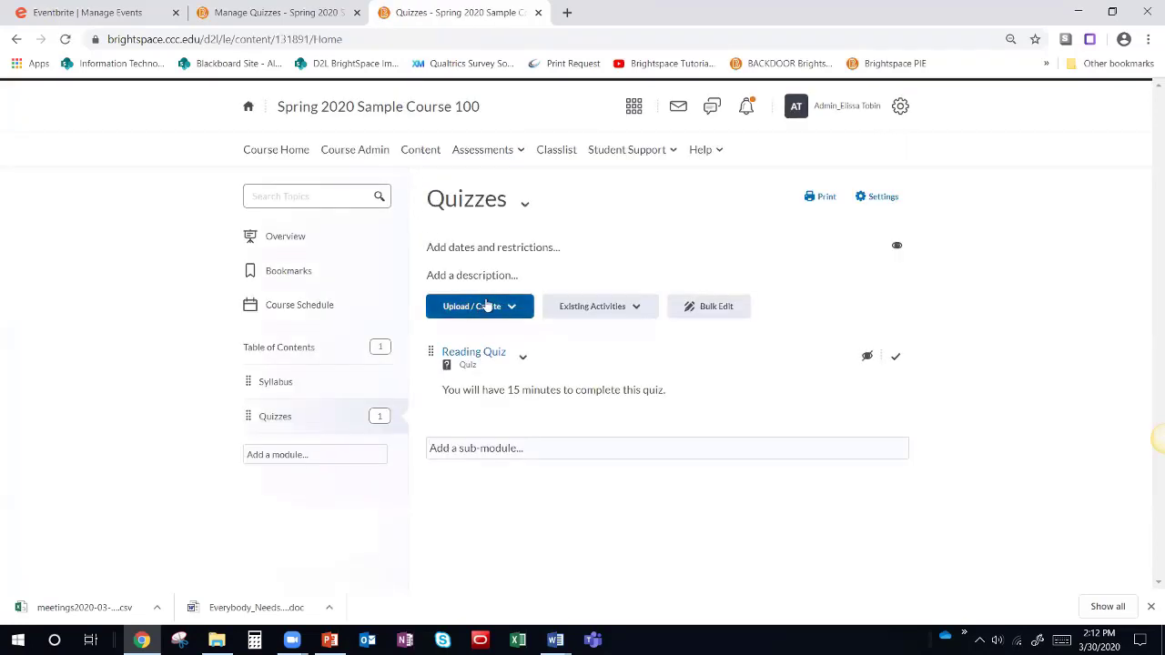
click(587, 310)
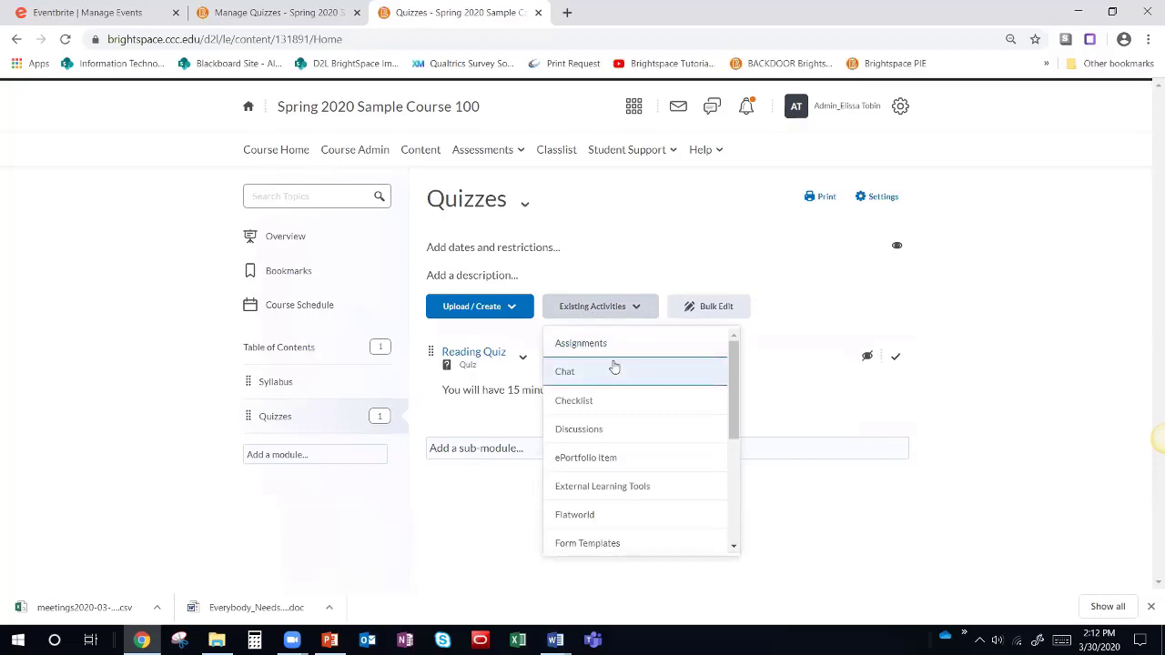
scroll(601, 421, down, 1)
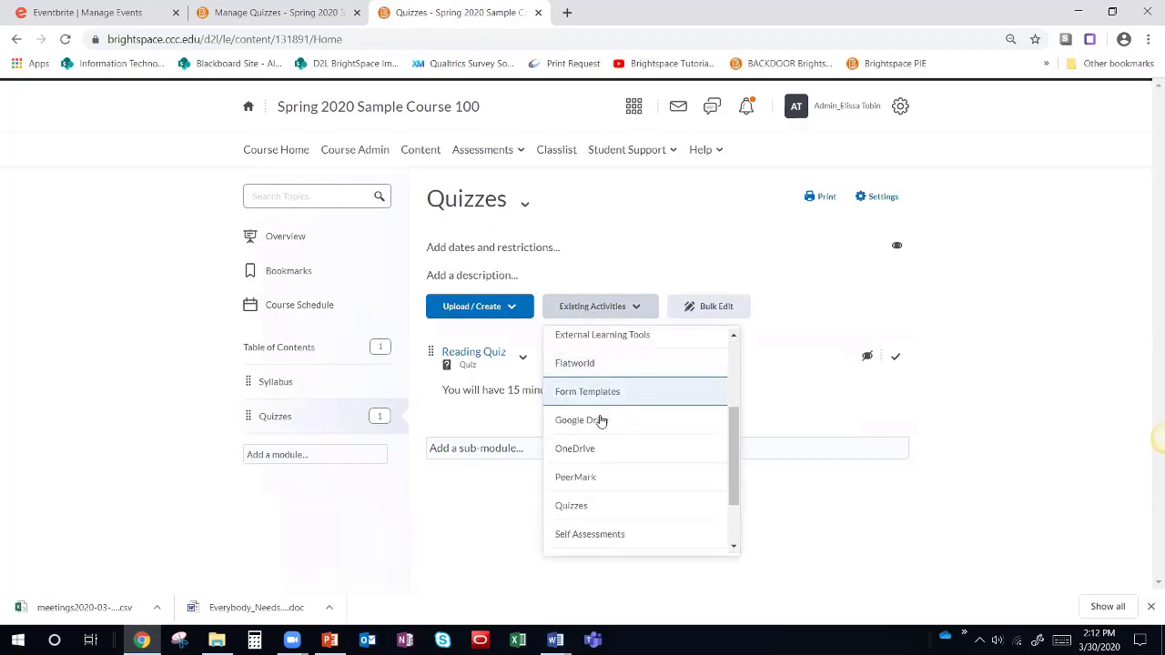
click(573, 506)
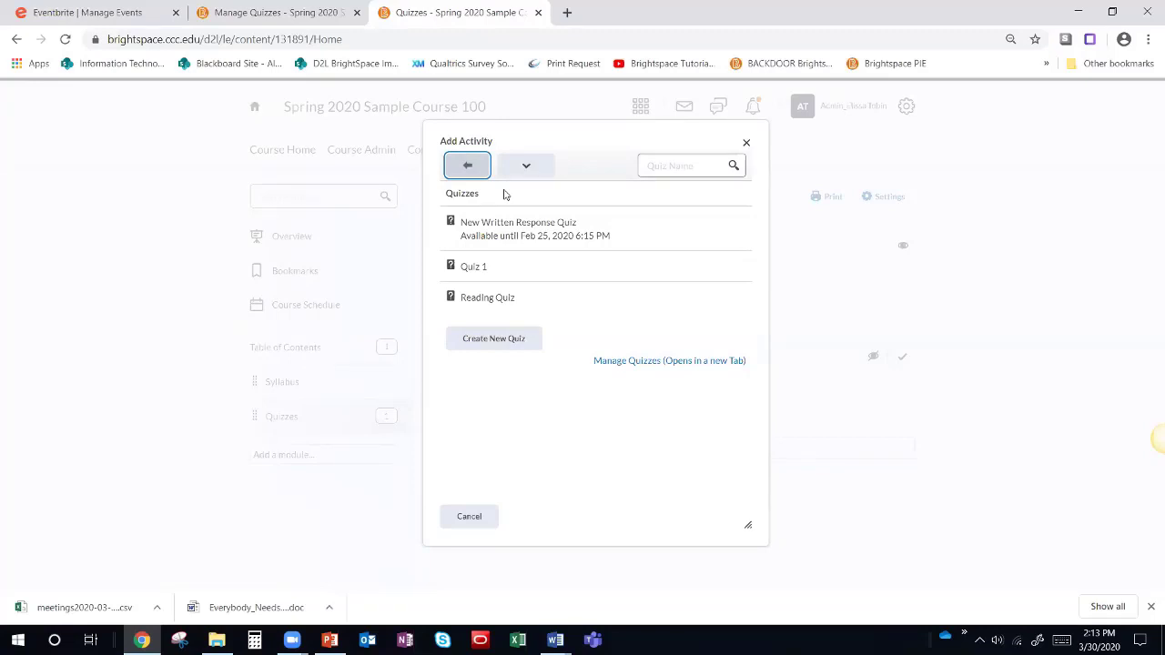
click(469, 518)
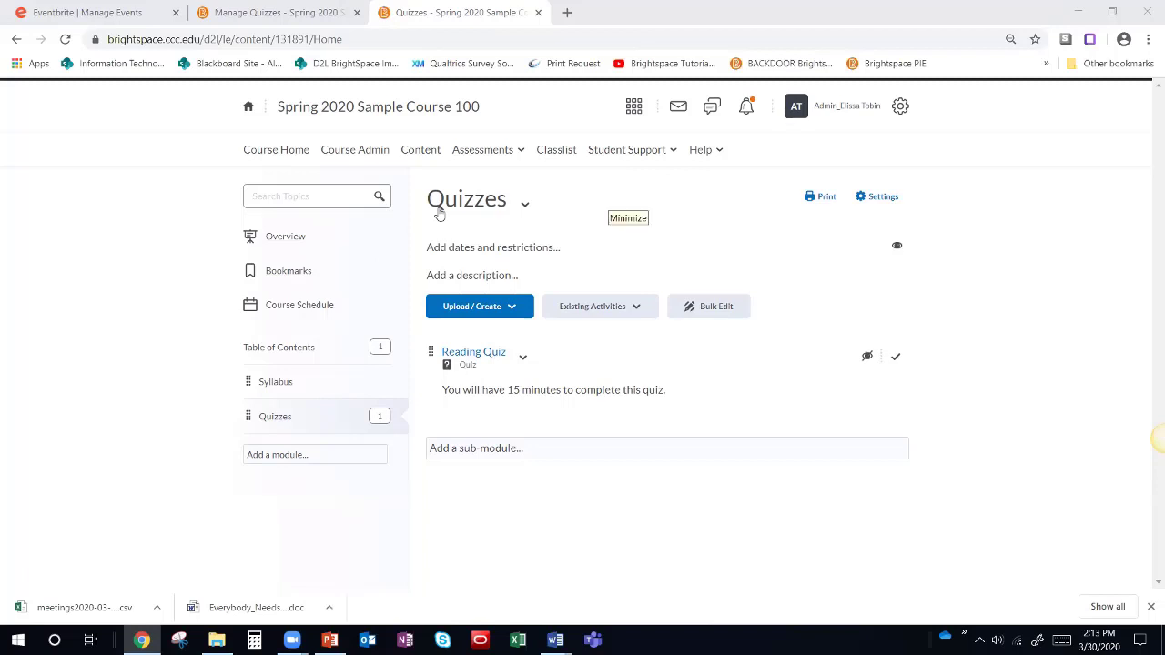
click(473, 307)
scroll(459, 410, down, 3)
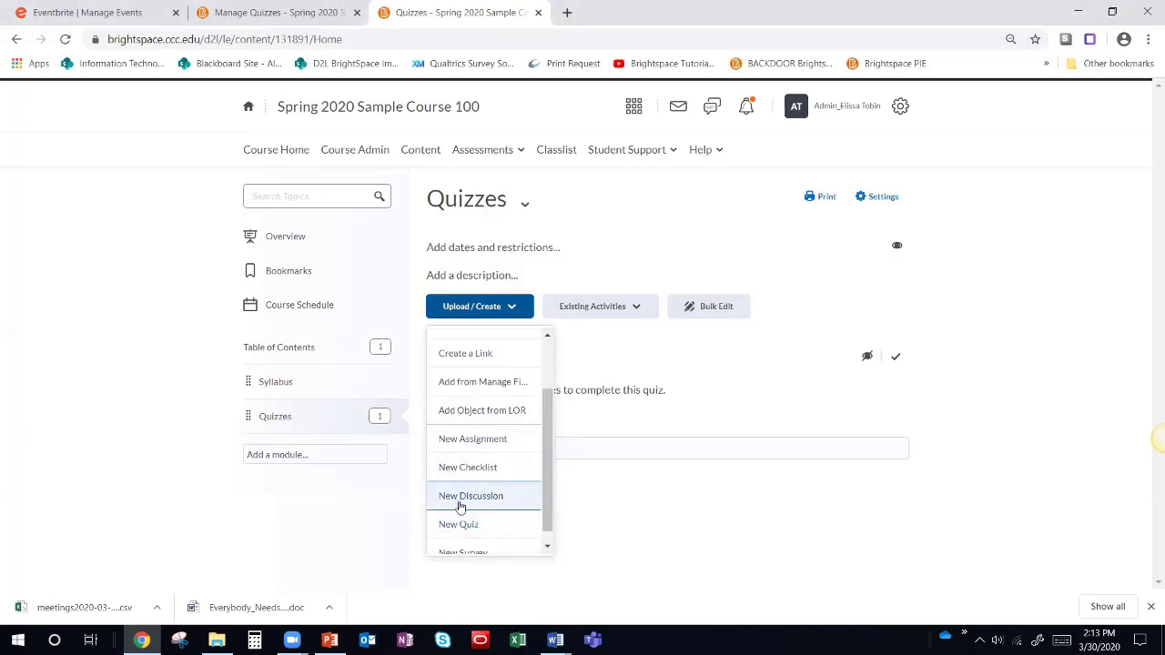
click(194, 425)
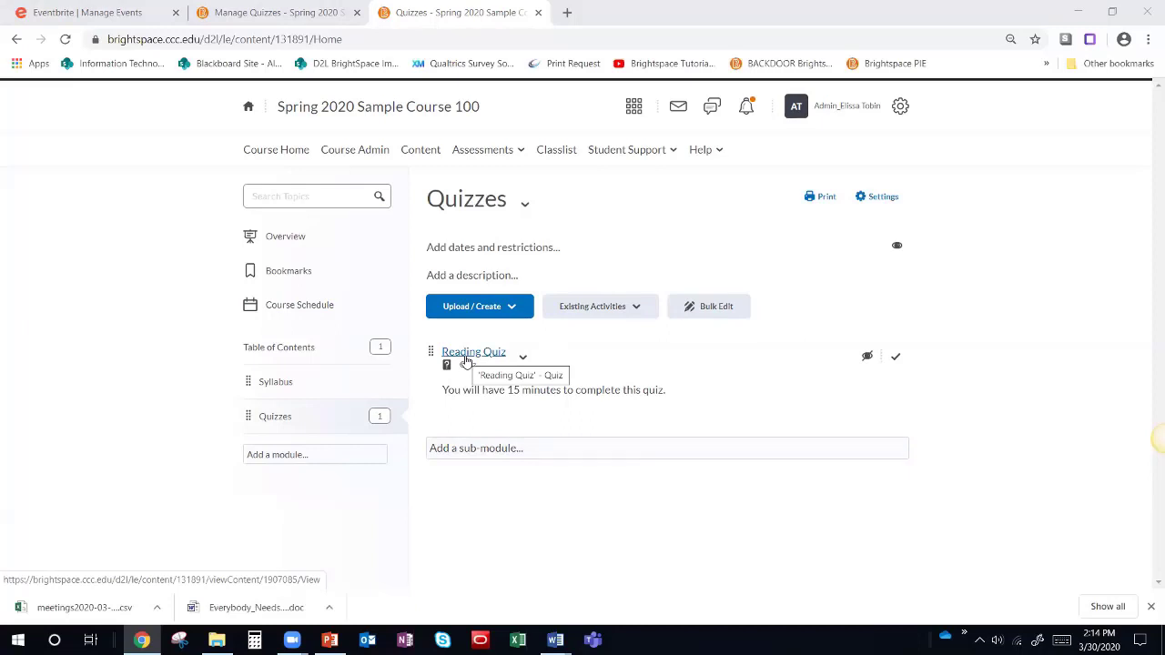
Step: Open the course's quiz management list from the Quizzes module
click(477, 150)
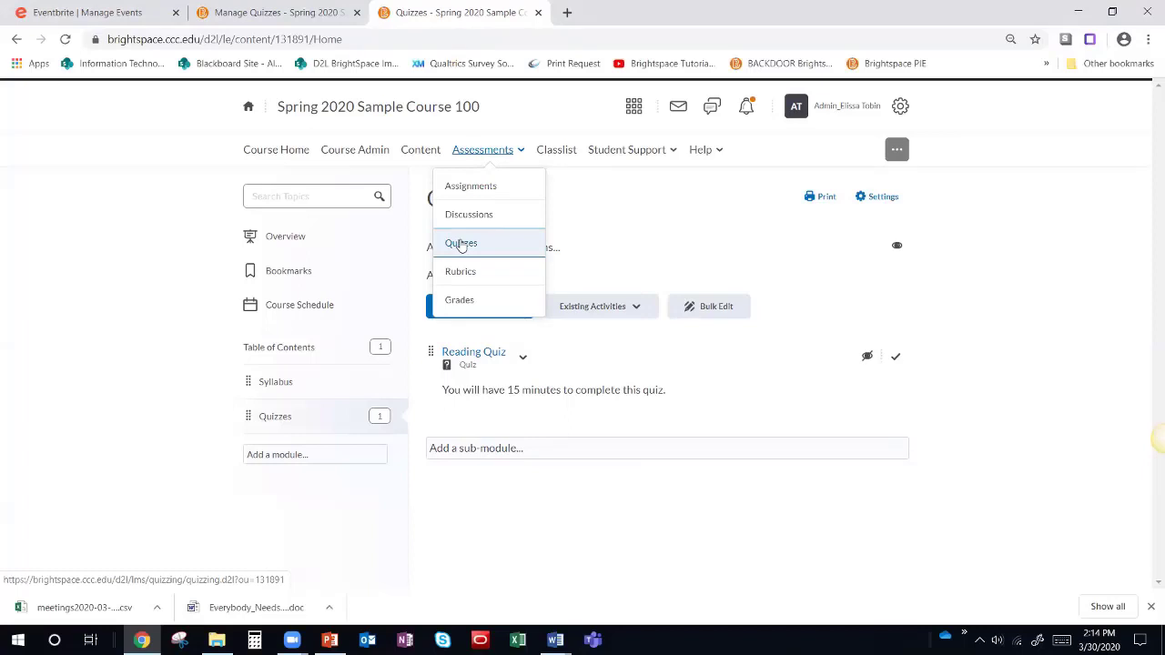
click(500, 151)
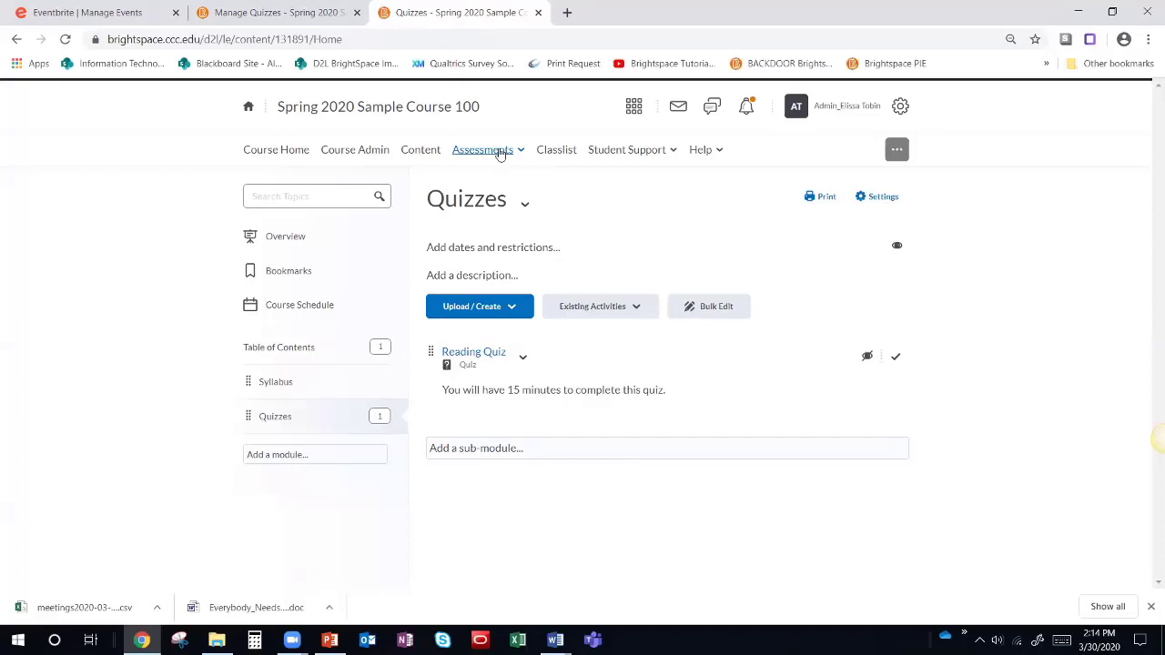
click(499, 152)
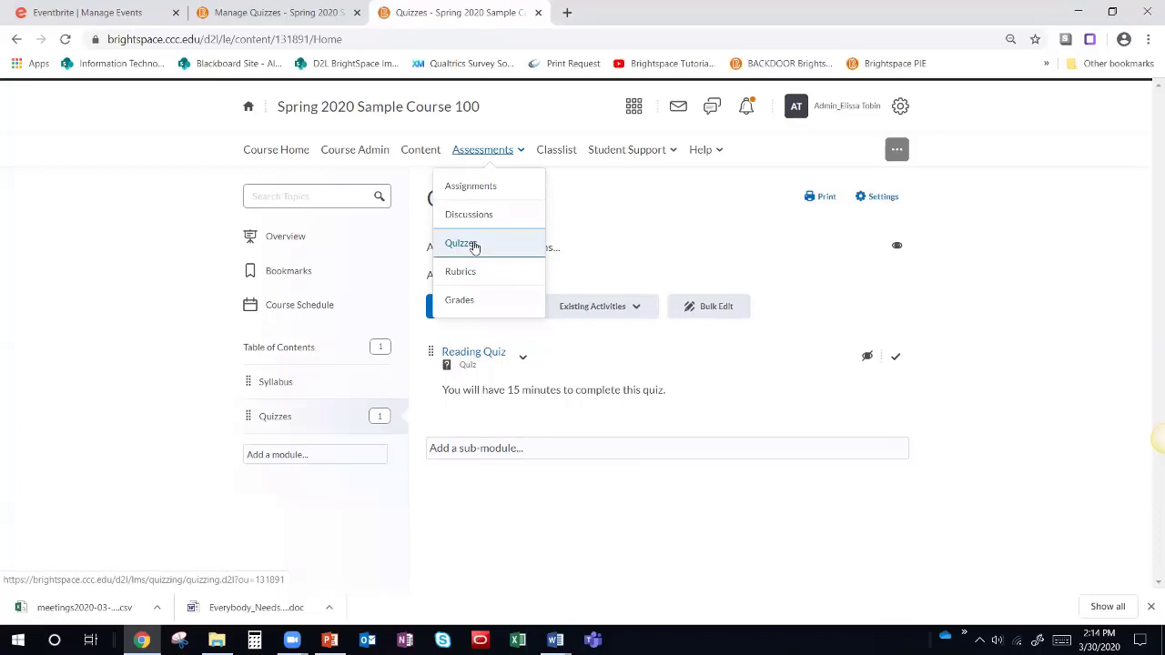
click(474, 247)
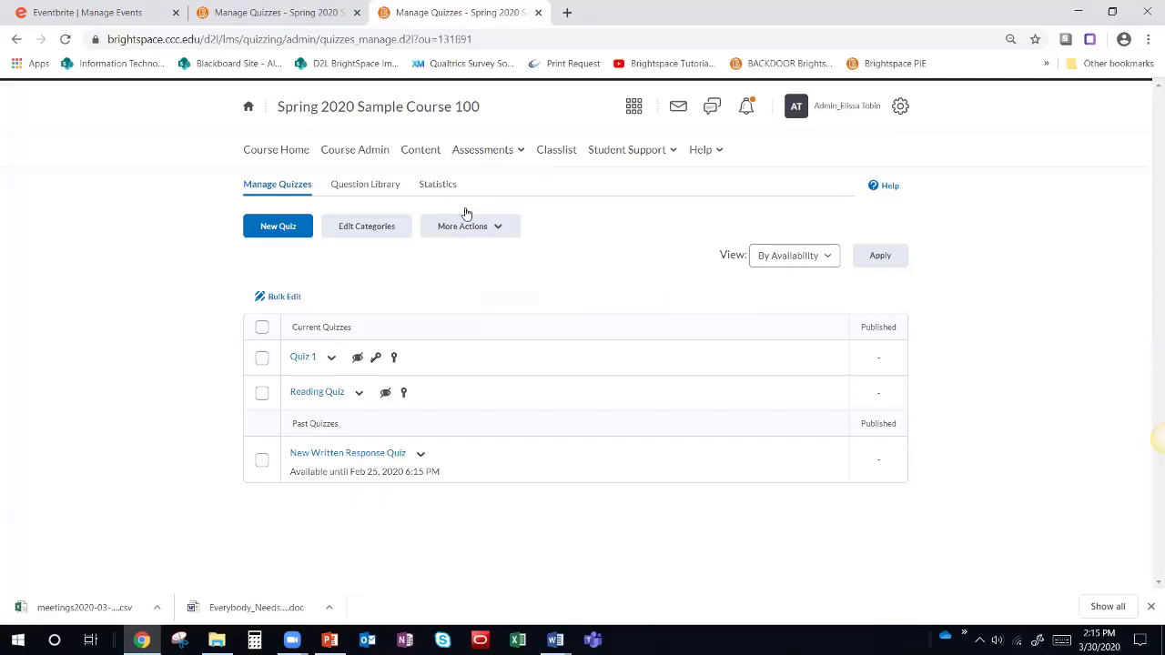
Step: Examine the course's assessment tools and the actions available for Reading Quiz in the quiz management list
click(483, 150)
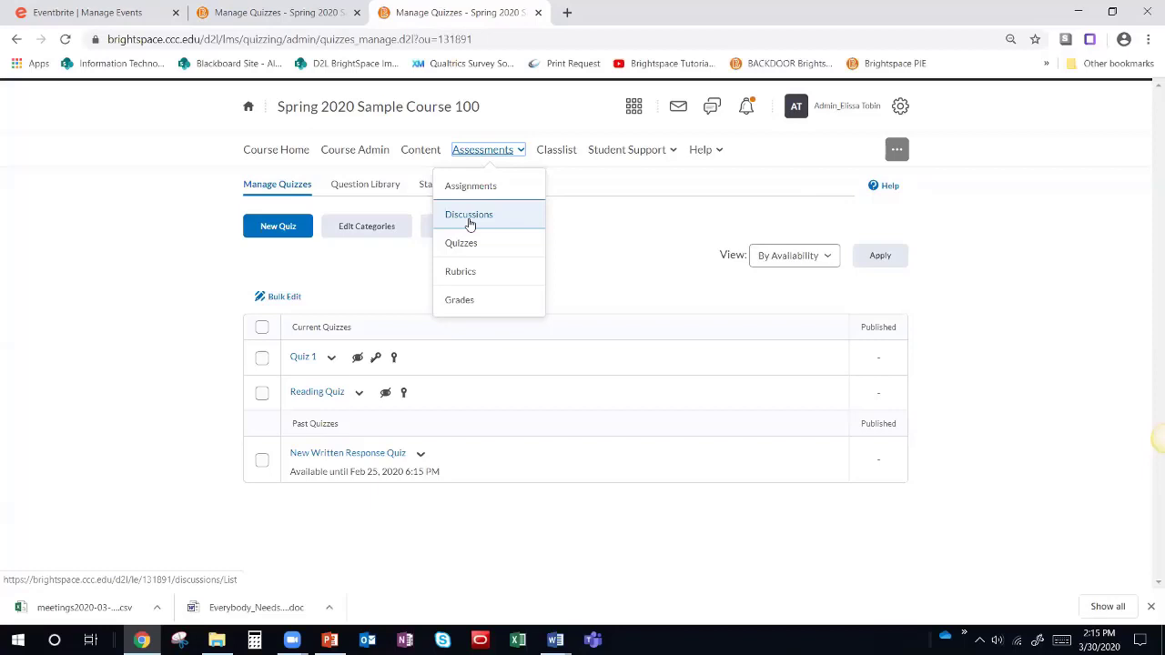
click(213, 336)
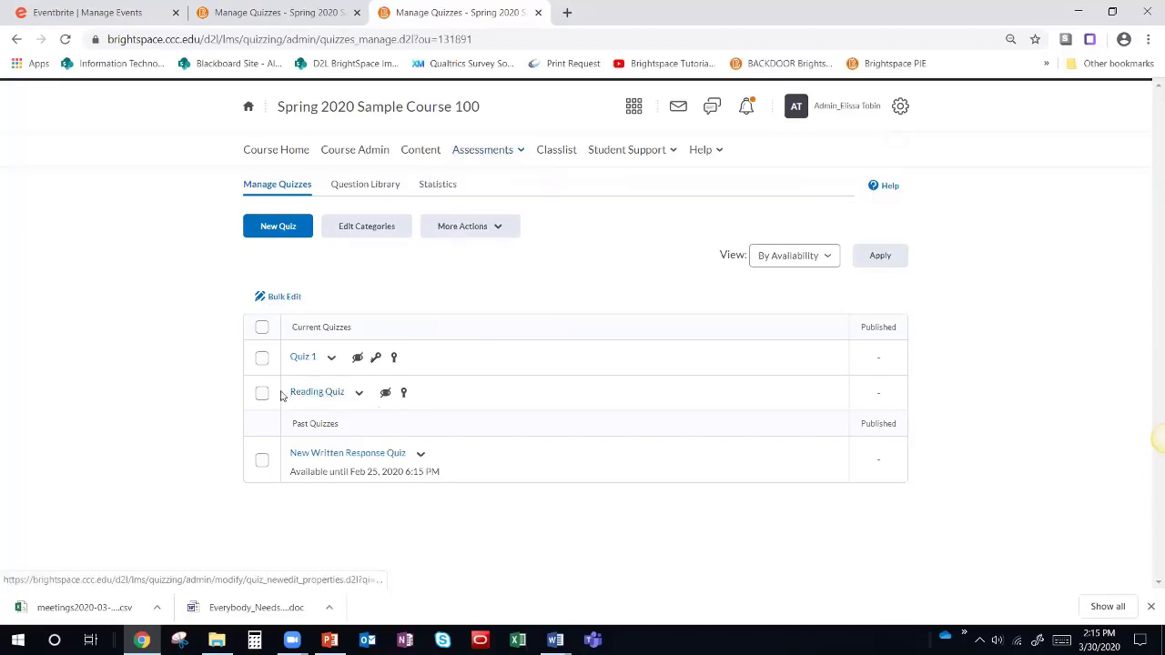
drag(285, 395, 351, 397)
click(359, 392)
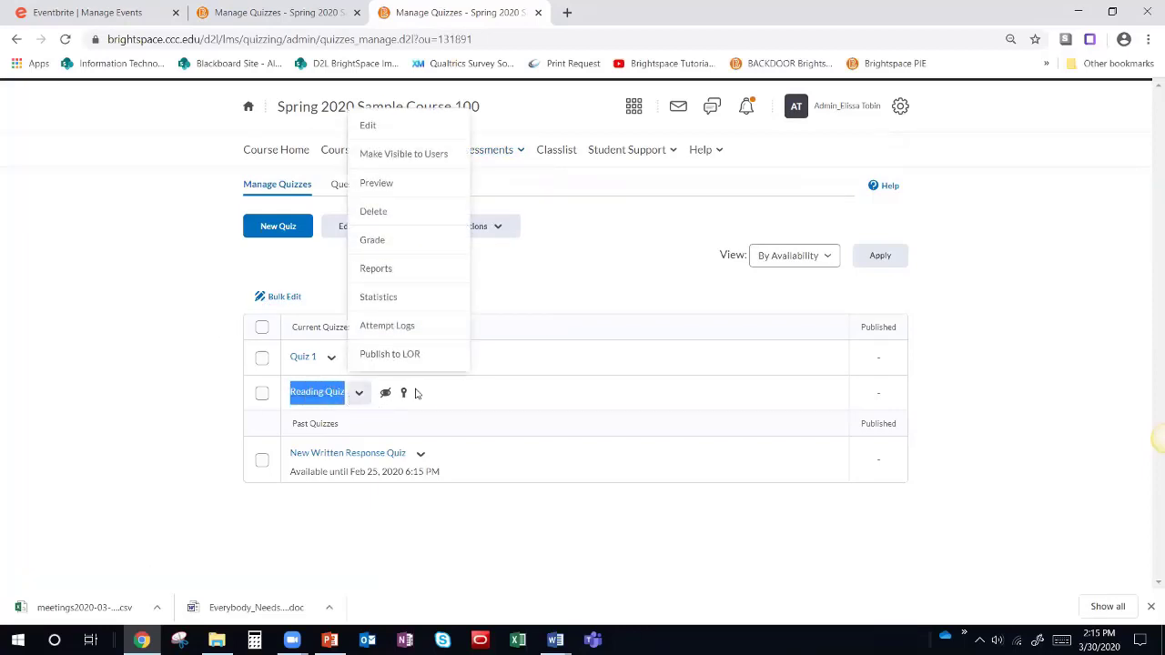
click(182, 381)
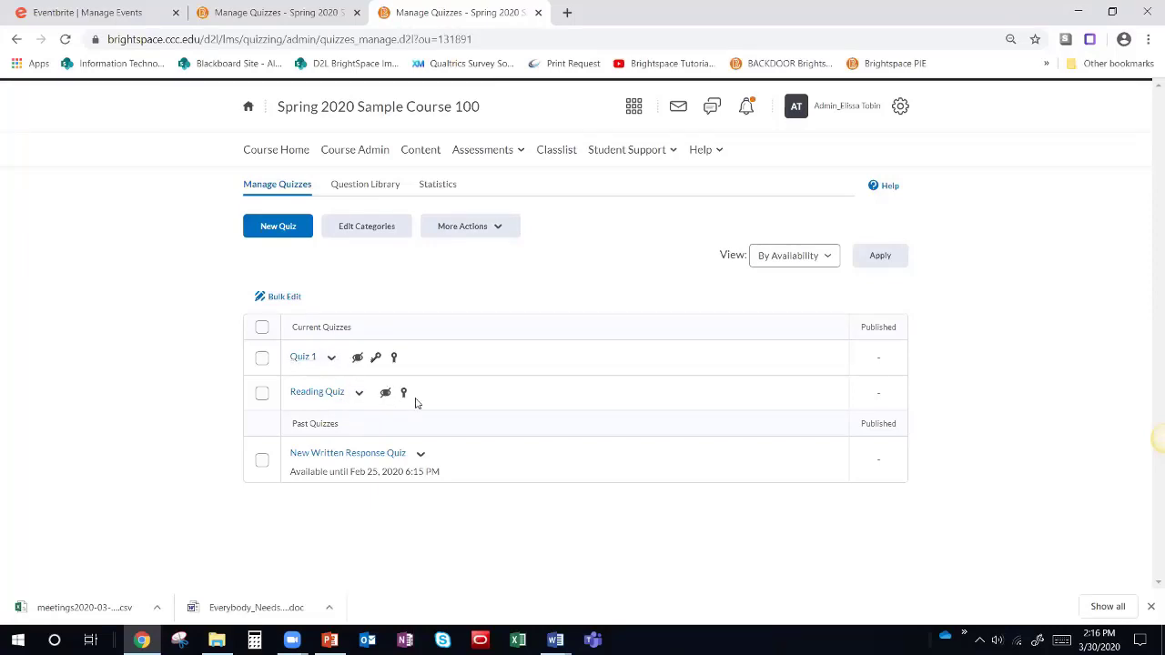
mouse_move(379, 364)
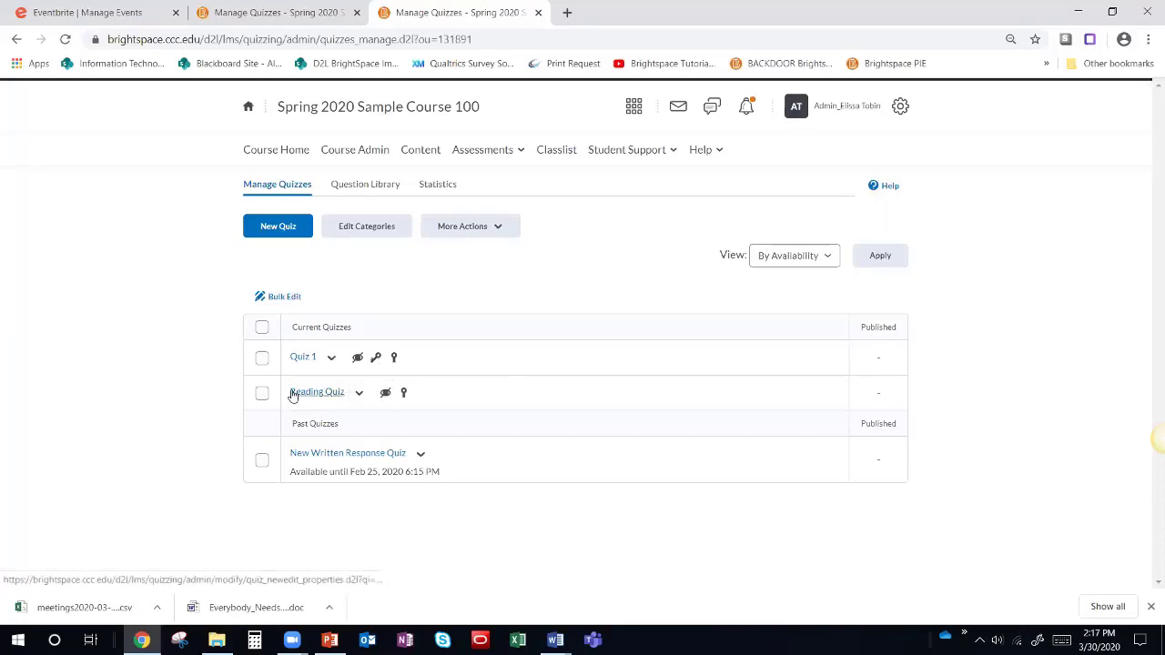
Step: Open Reading Quiz for editing and check its category choices
click(360, 395)
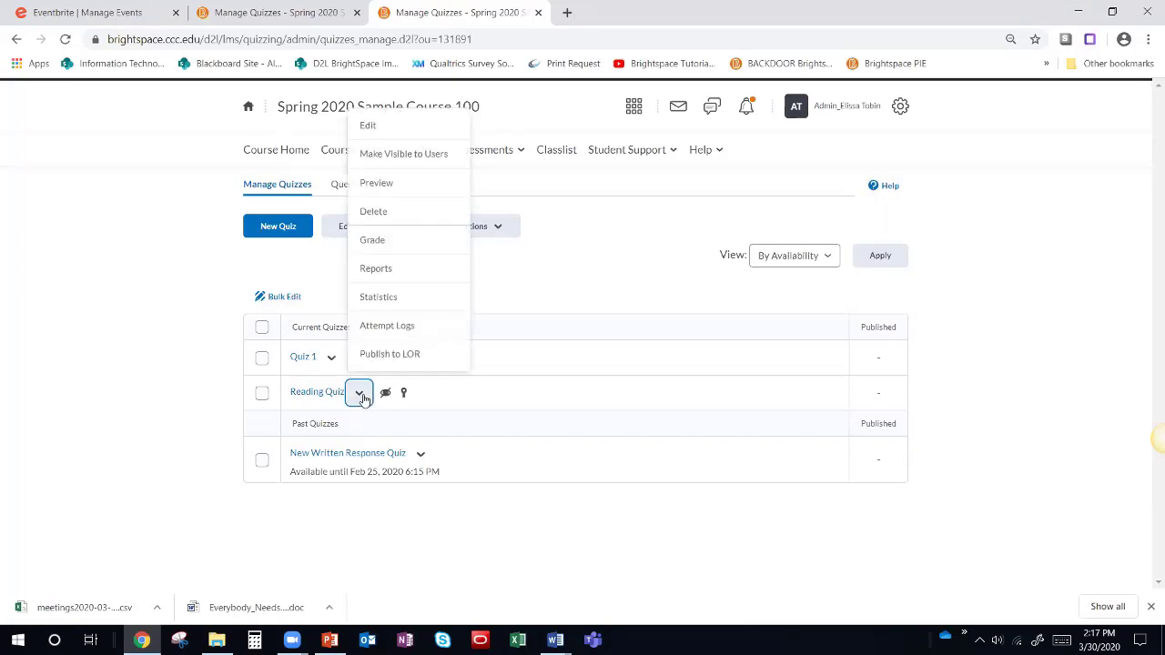
click(374, 132)
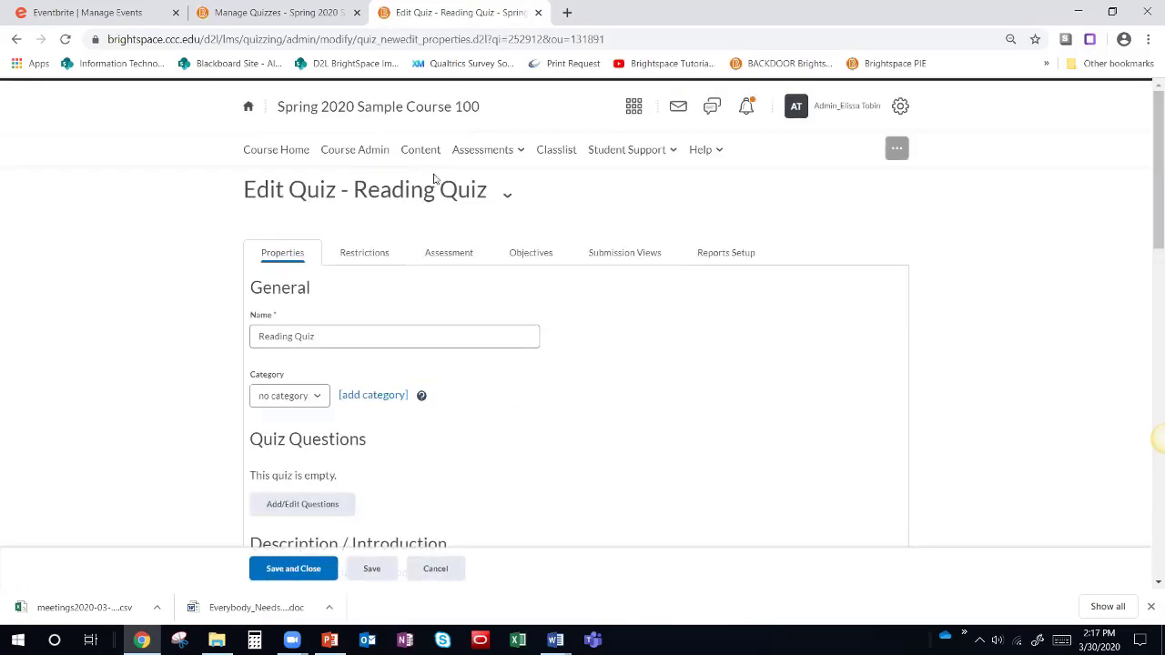
scroll(479, 214, down, 1)
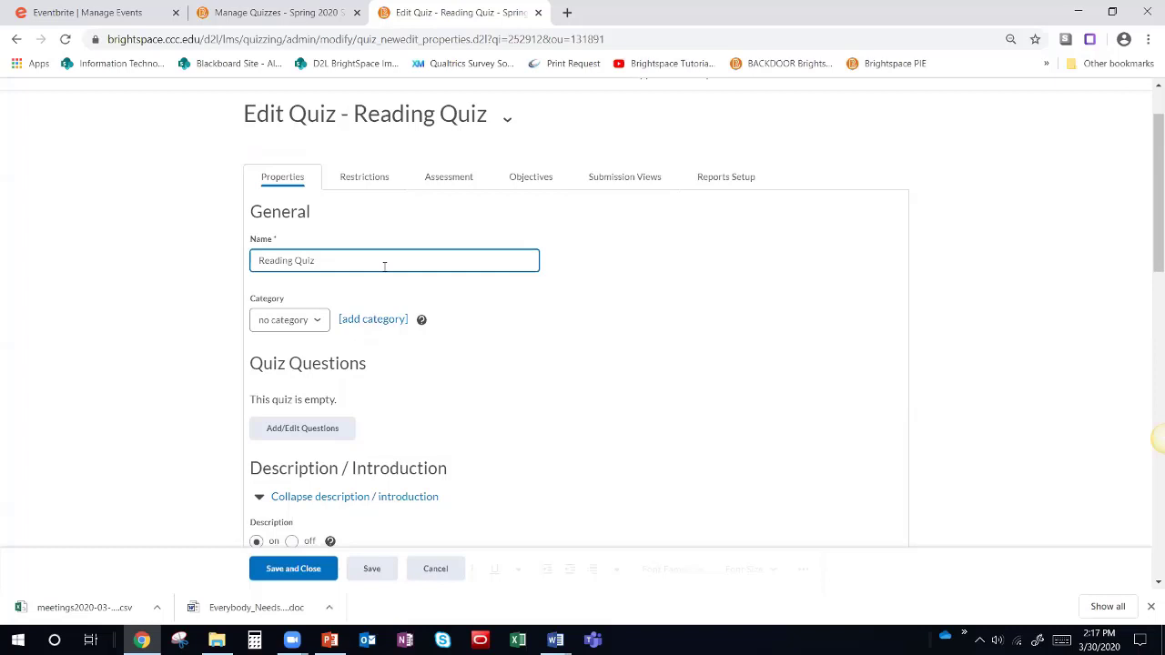
click(289, 324)
click(300, 320)
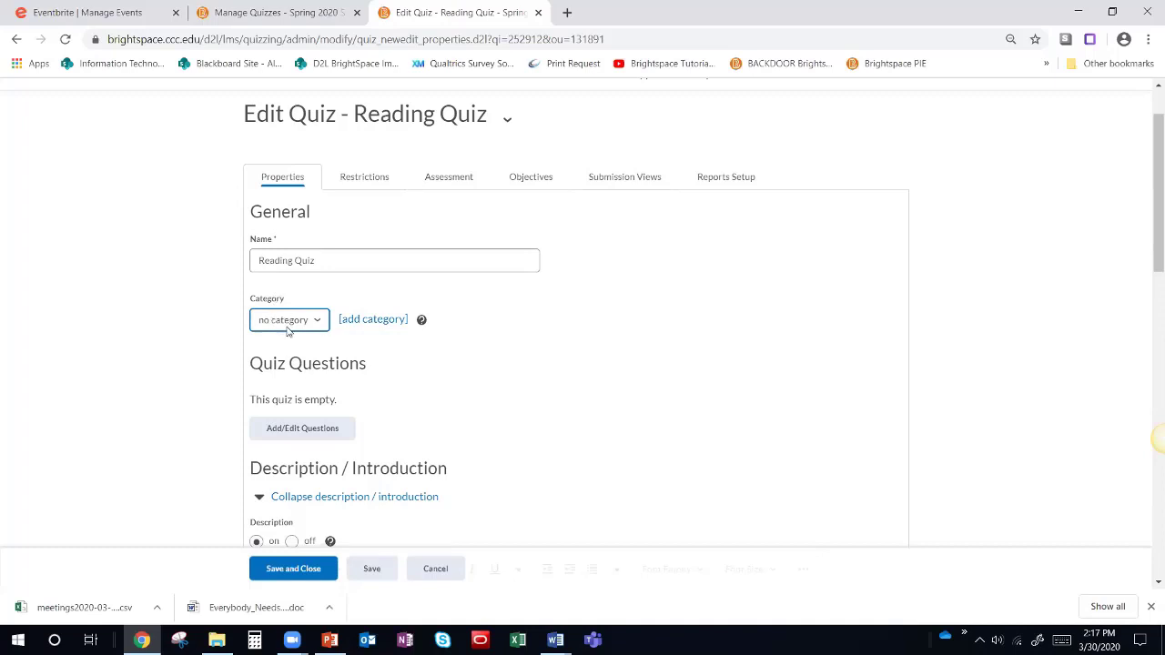
Step: Return to the quiz management list and set its view to By Category
scroll(476, 320, up, 2)
click(483, 150)
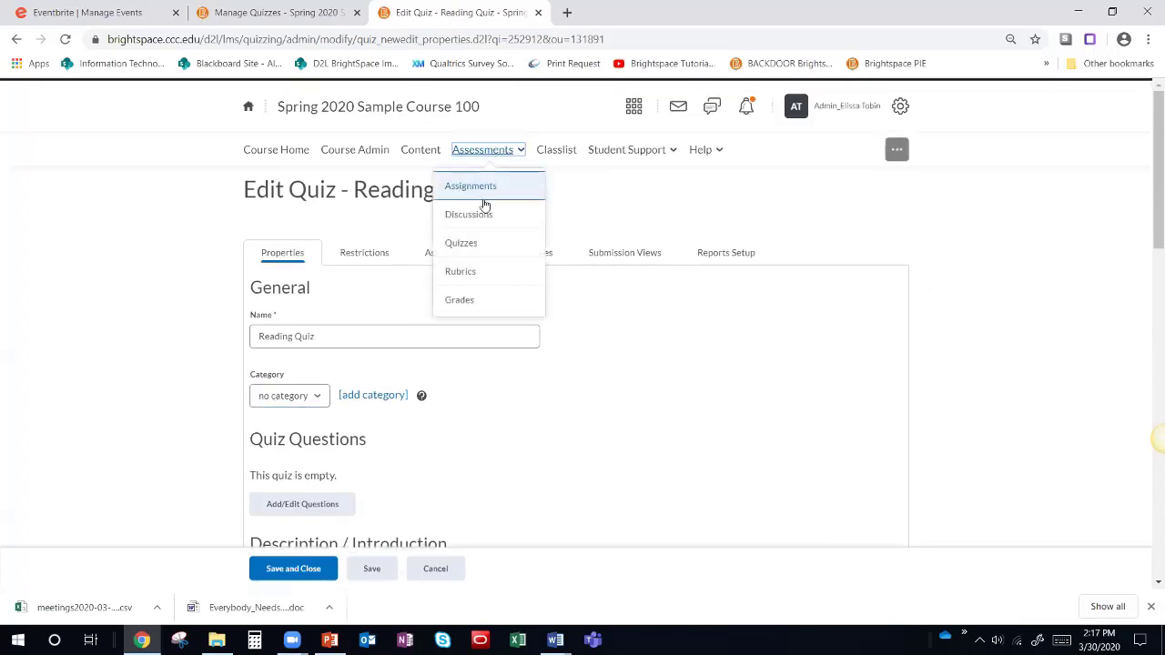
click(475, 246)
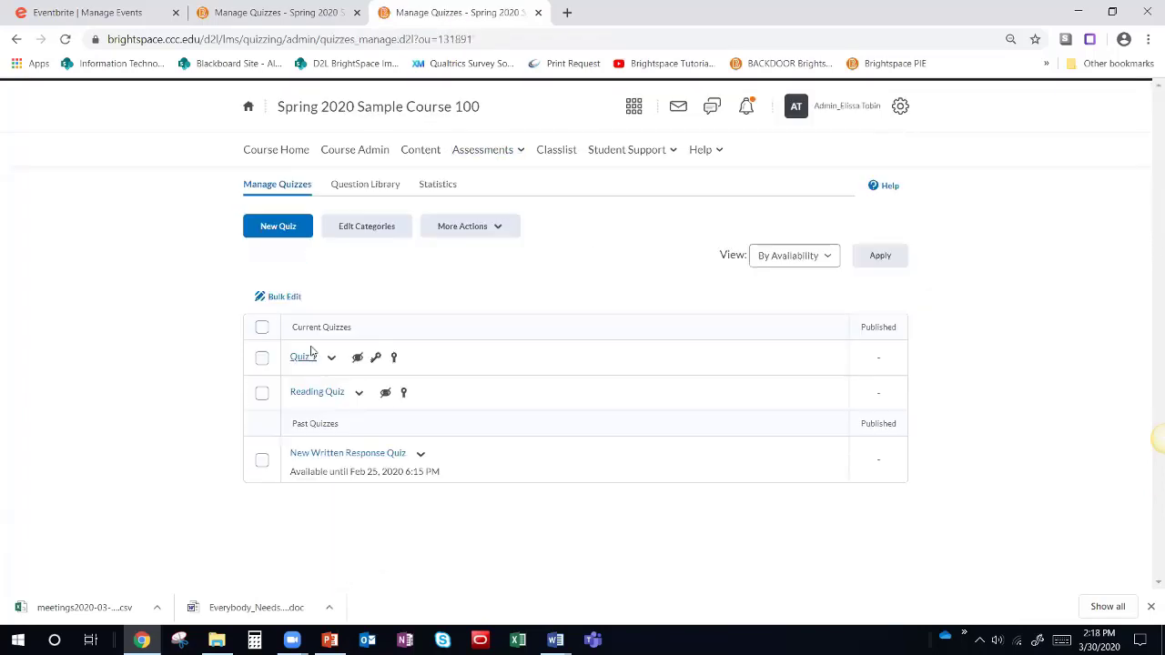
click(807, 256)
click(785, 284)
click(875, 256)
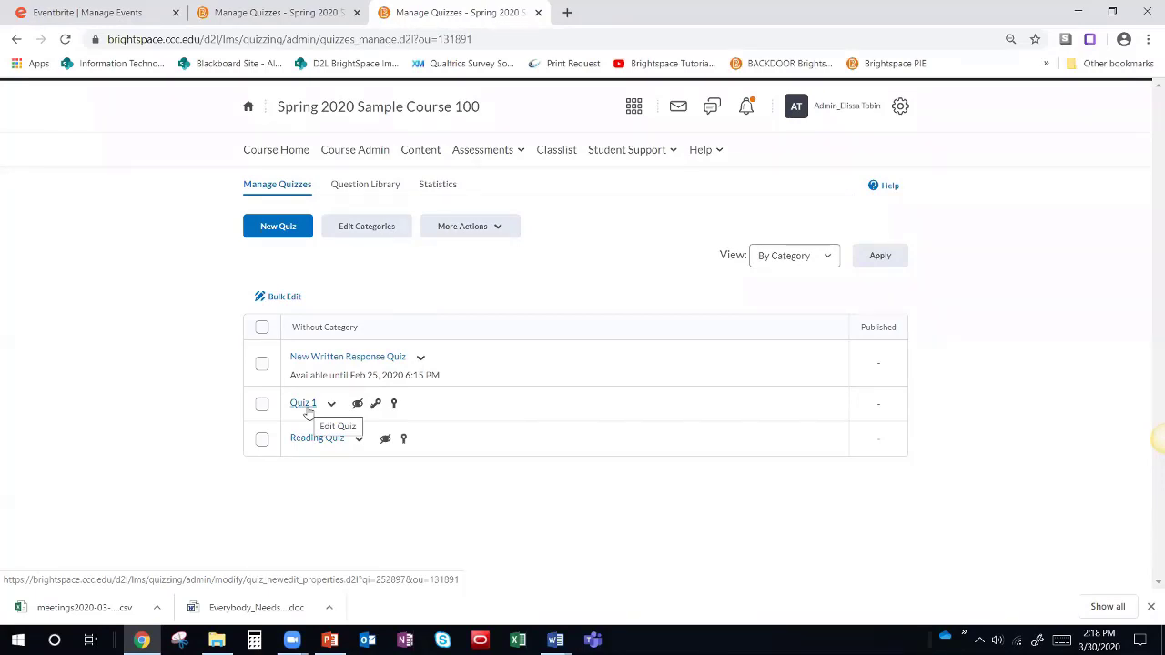
Step: Set the quiz management list's view back to By Availability
click(785, 258)
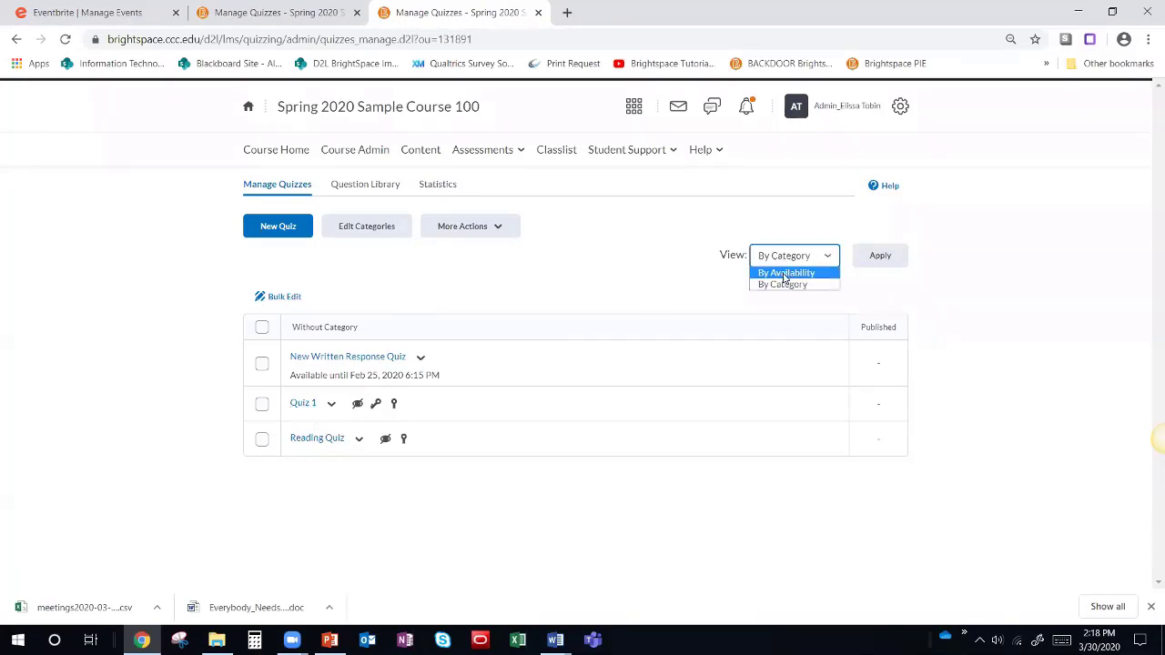
click(788, 271)
click(881, 257)
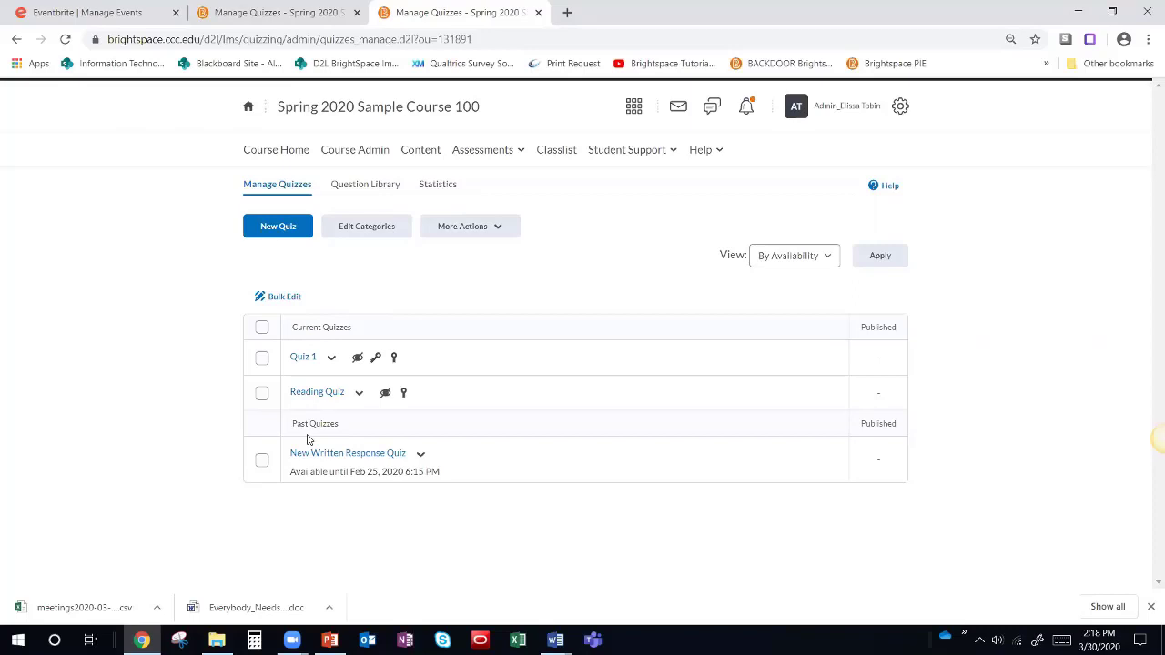
Step: Reopen Reading Quiz for editing and review its properties, from the general settings through the page header and footer
click(359, 393)
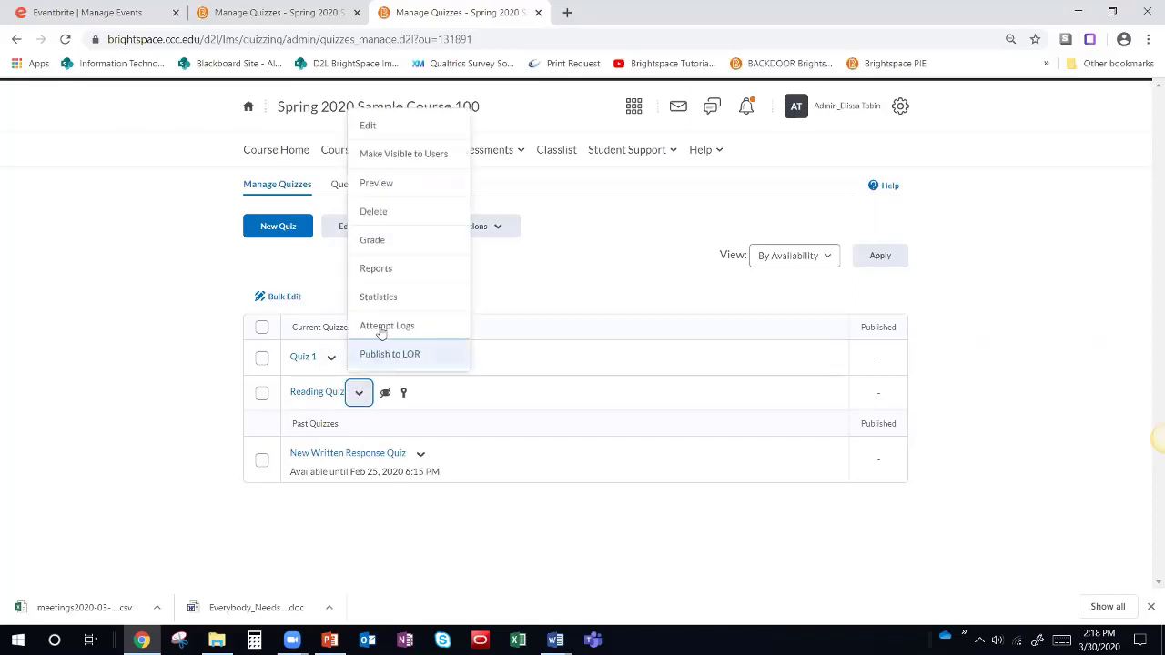
click(385, 127)
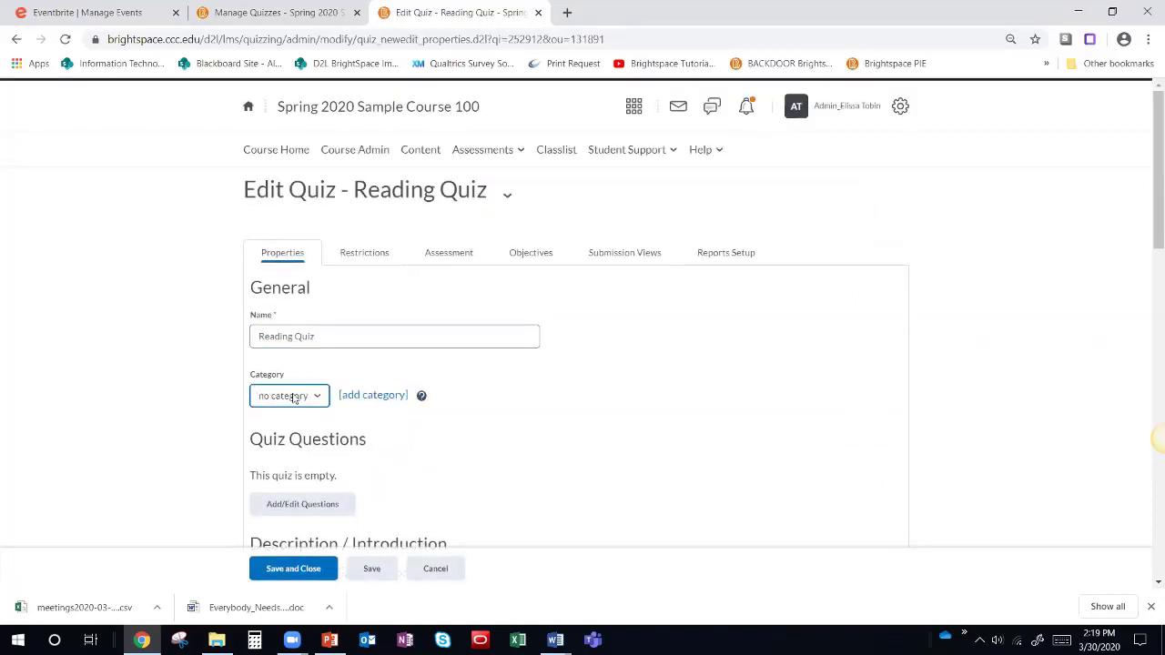
scroll(325, 367, down, 1)
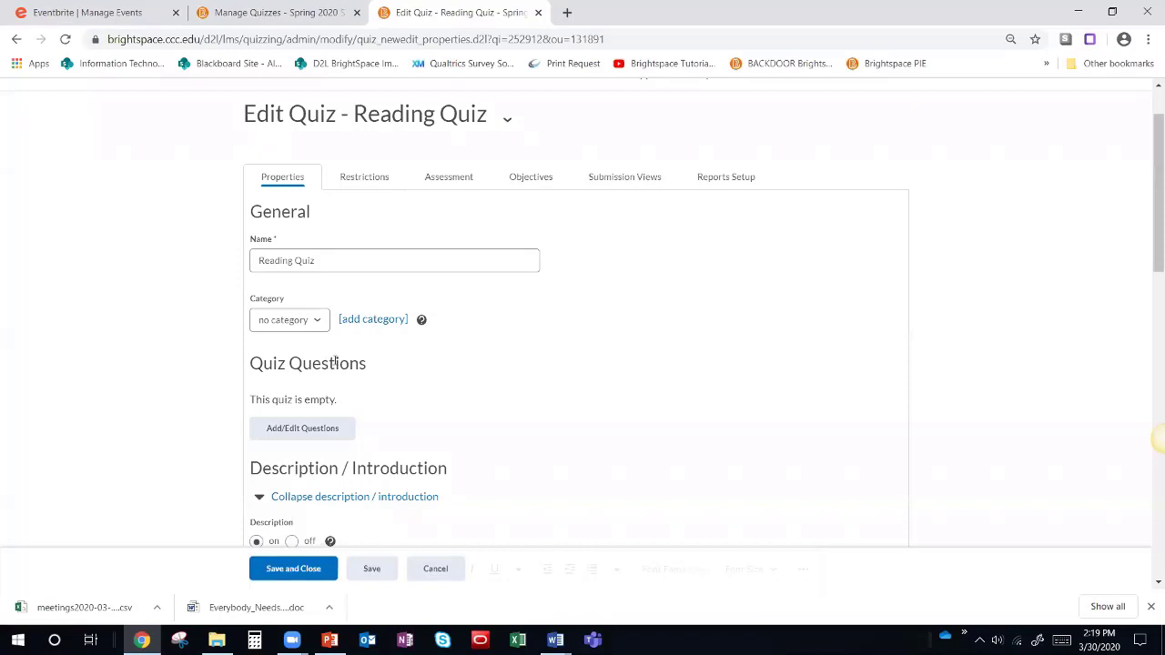
scroll(335, 359, down, 1)
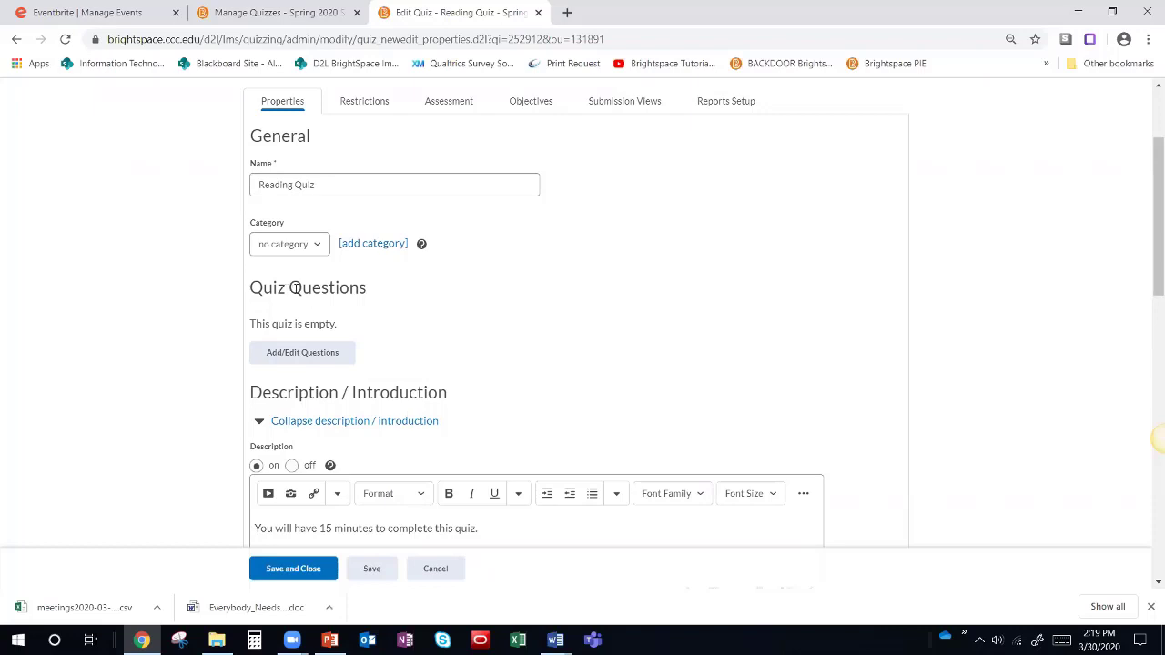
scroll(305, 287, down, 7)
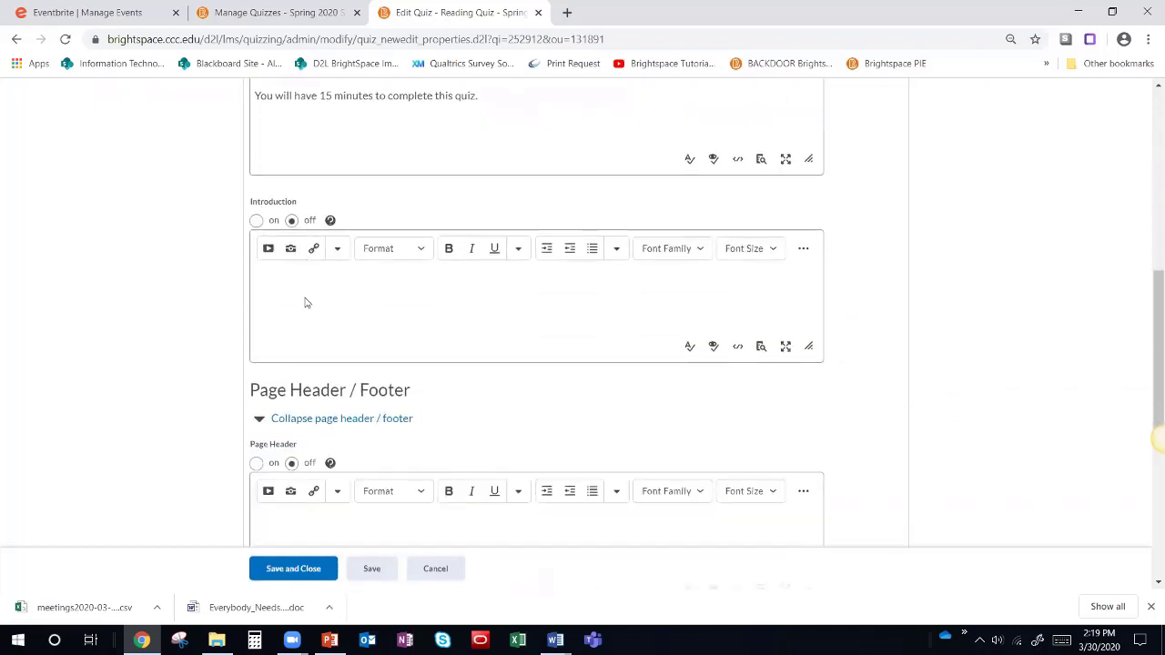
scroll(306, 301, down, 3)
scroll(305, 306, up, 8)
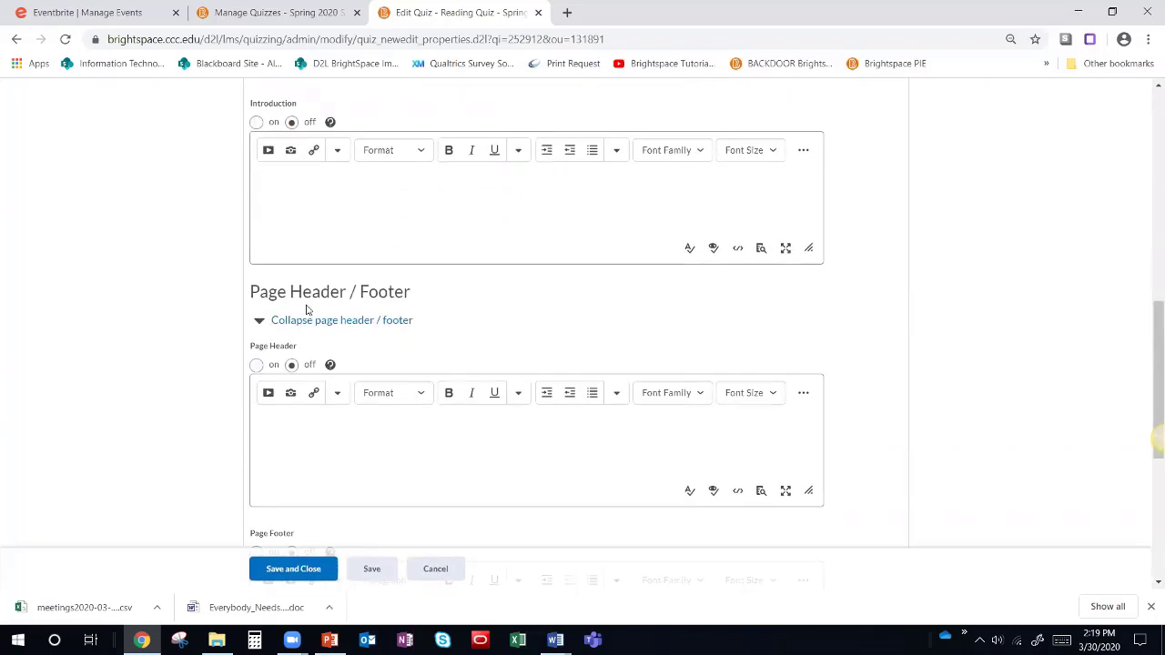
scroll(307, 305, up, 4)
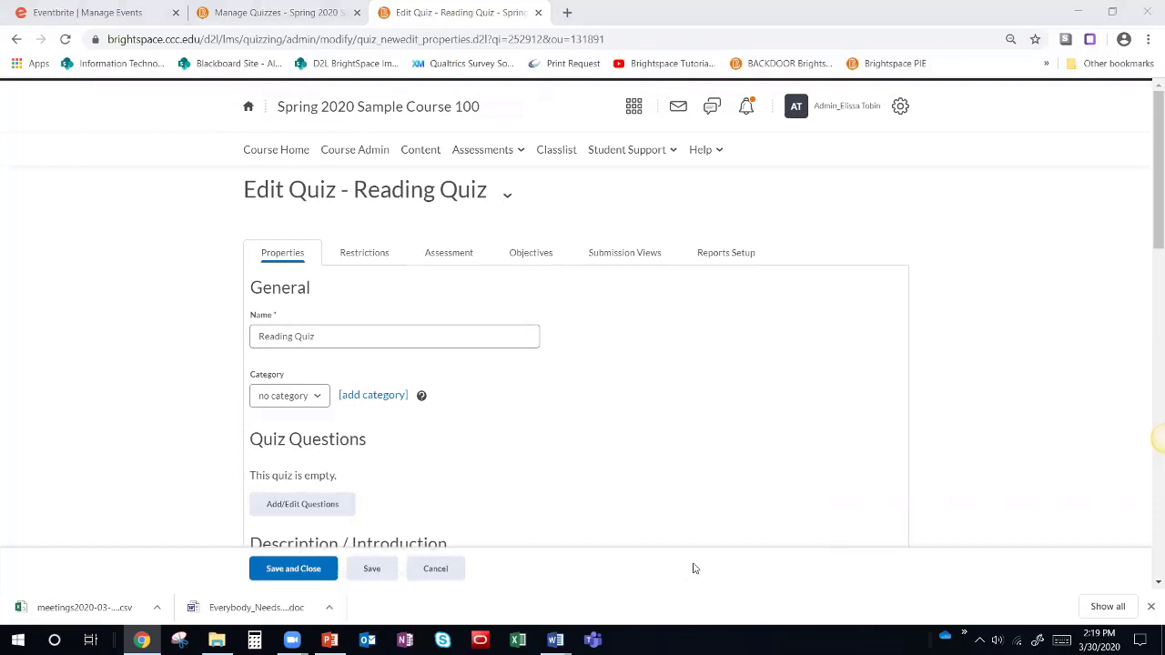
Step: Open the question editor for Reading Quiz from its properties
mouse_move(186, 235)
mouse_down()
mouse_move(588, 214)
mouse_move(786, 235)
mouse_up()
mouse_move(745, 270)
mouse_down()
mouse_move(380, 276)
mouse_move(209, 264)
mouse_move(208, 228)
mouse_up()
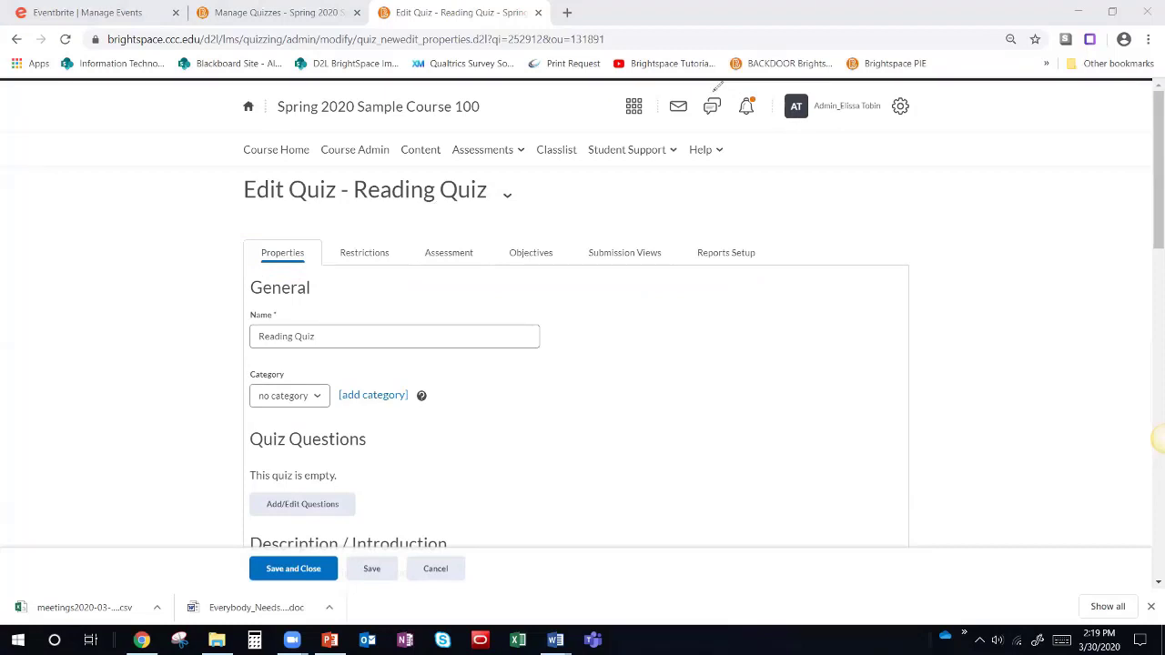
scroll(227, 410, down, 1)
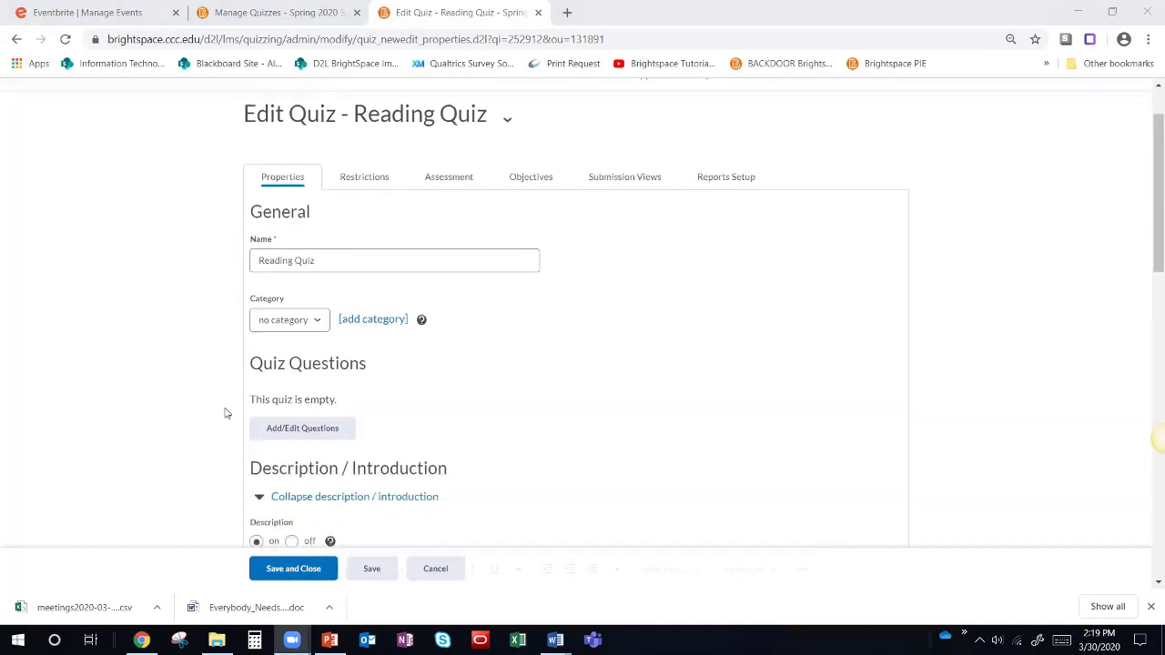
click(295, 429)
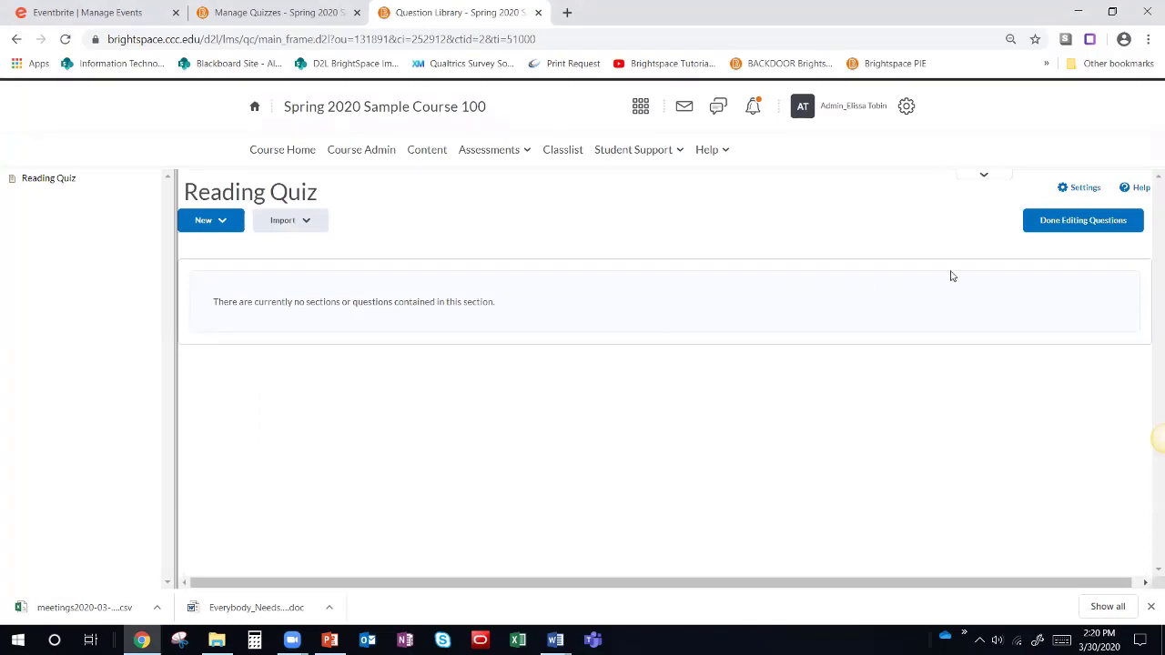
Step: Leave the new quiz building experience off and view the question types offered in the existing question editor
click(983, 180)
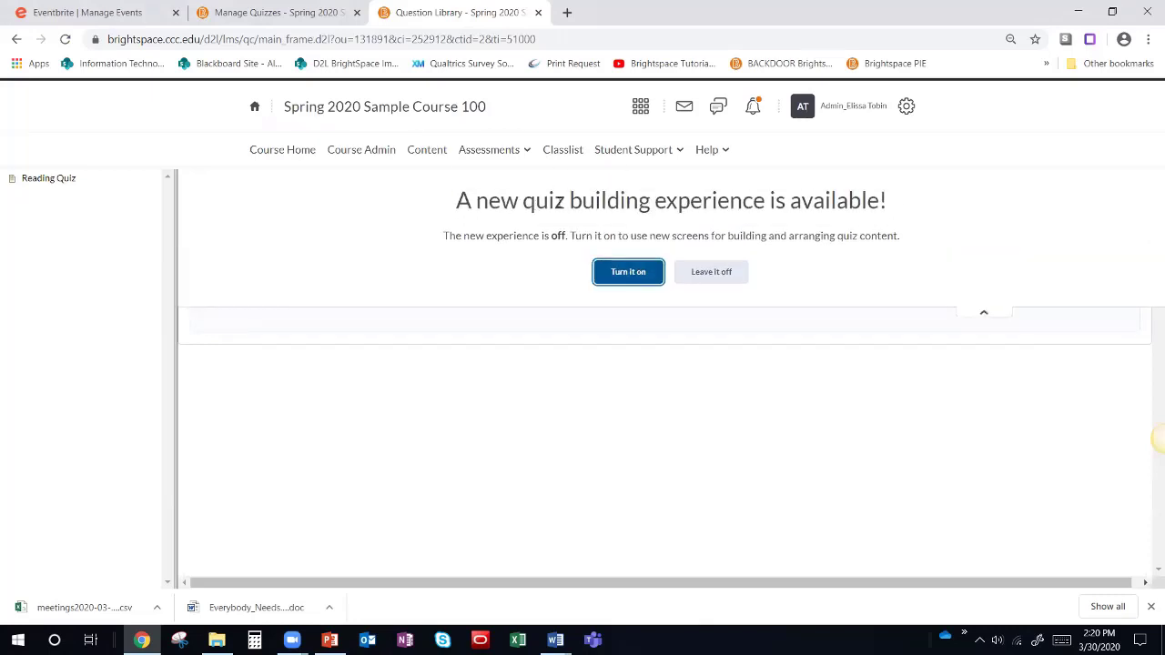
click(710, 275)
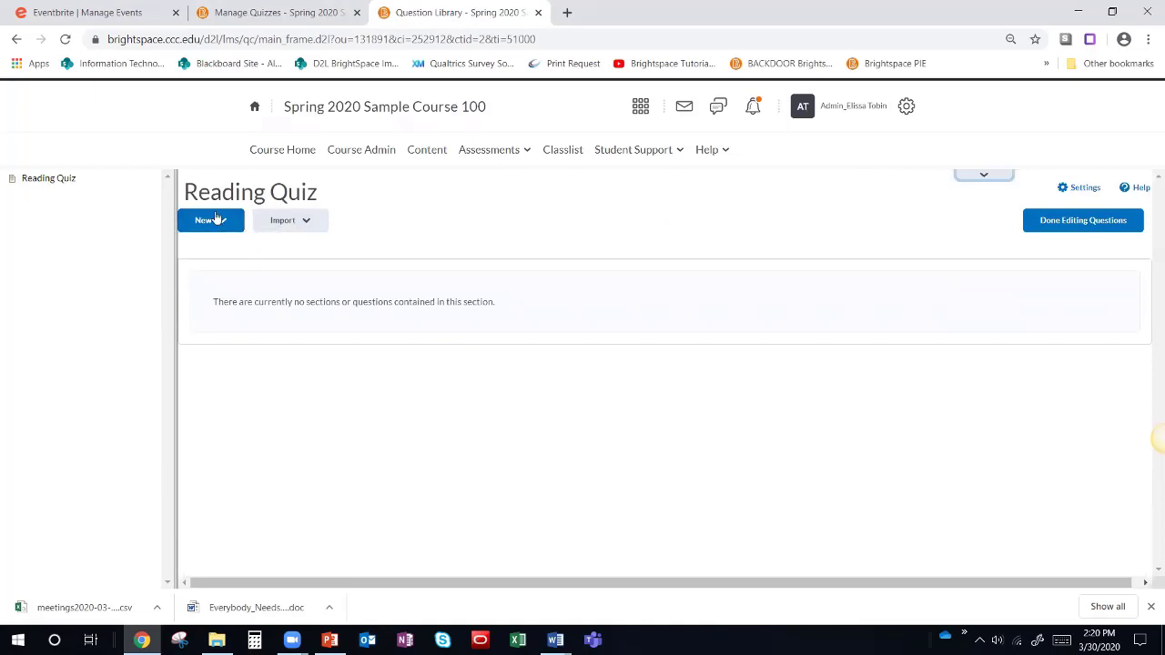
click(216, 222)
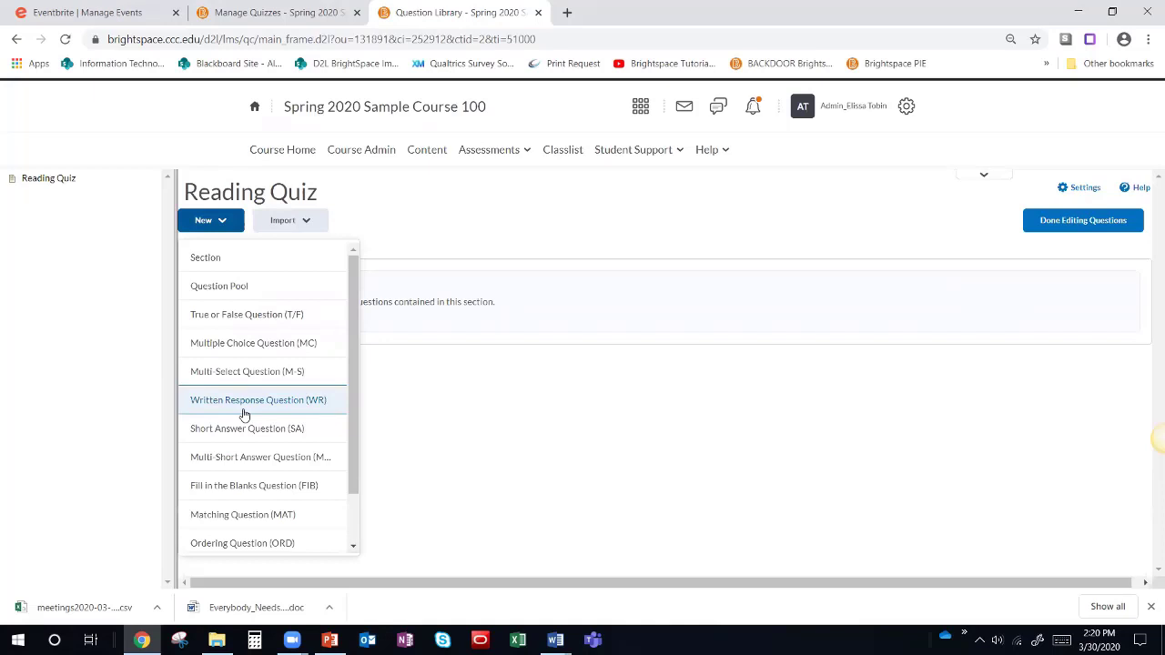
Step: Turn on the new quiz building experience for Reading Quiz
click(984, 175)
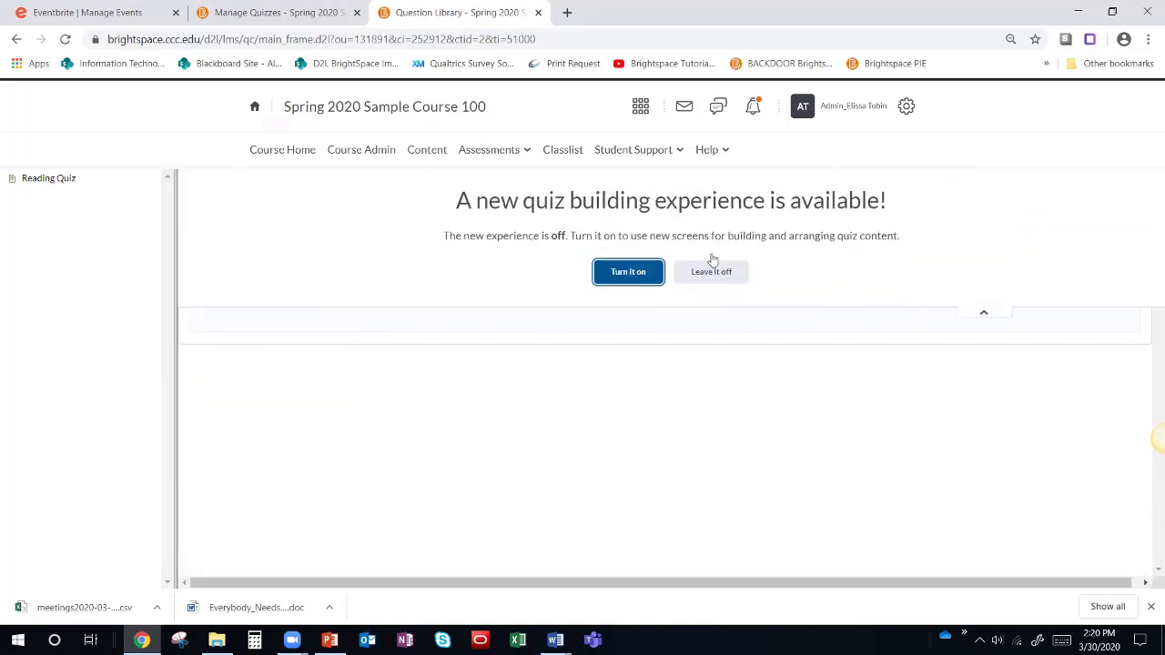
click(628, 273)
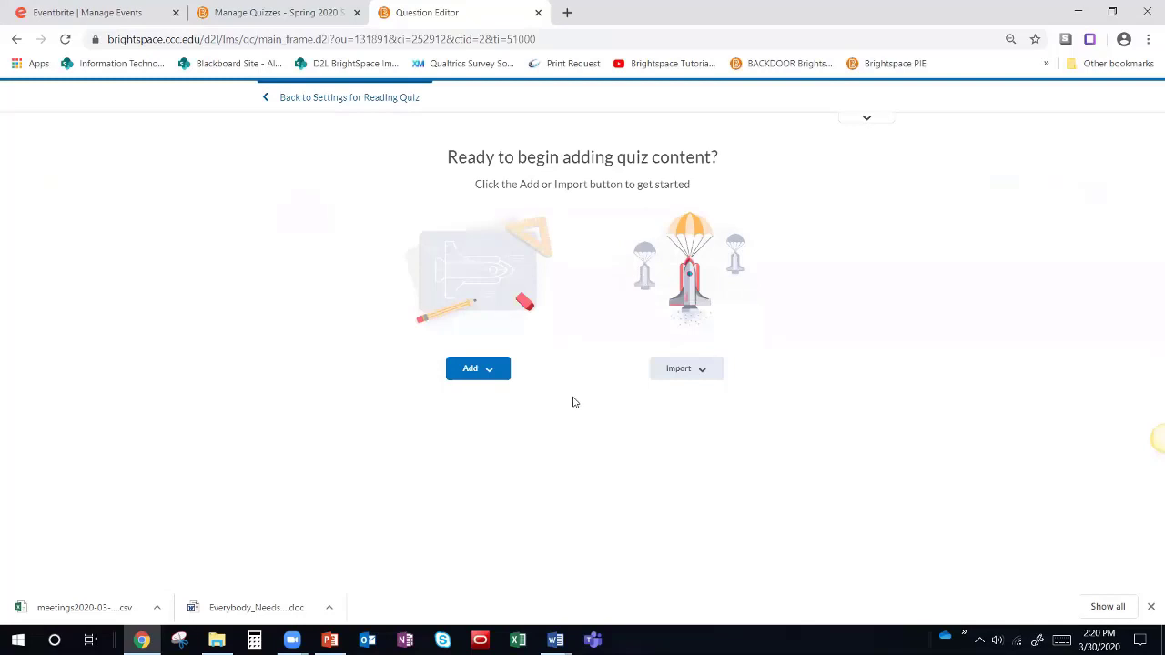
Step: View the question types that can be added and the import choices, including the supported formats for uploading a file
click(472, 373)
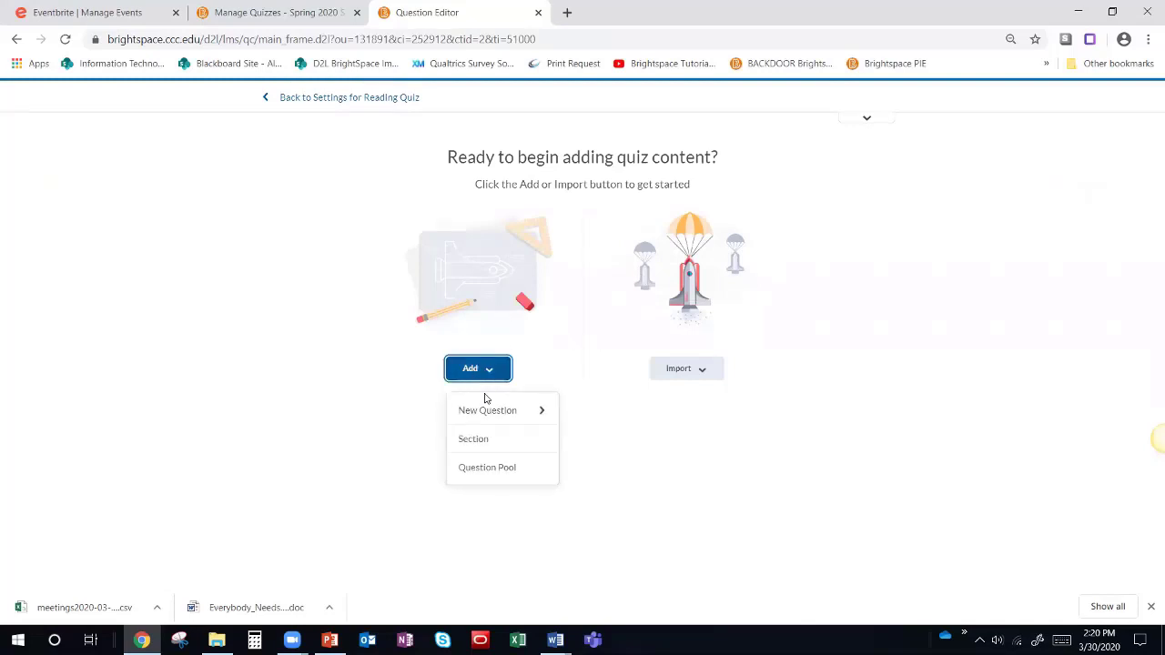
click(482, 411)
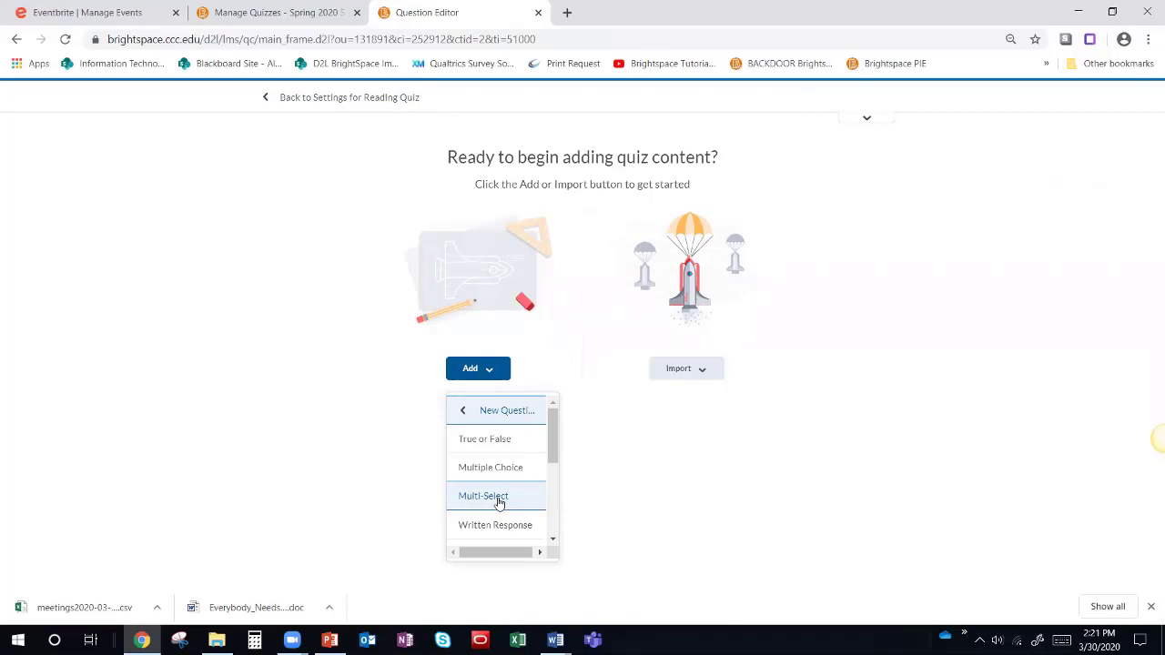
click(707, 372)
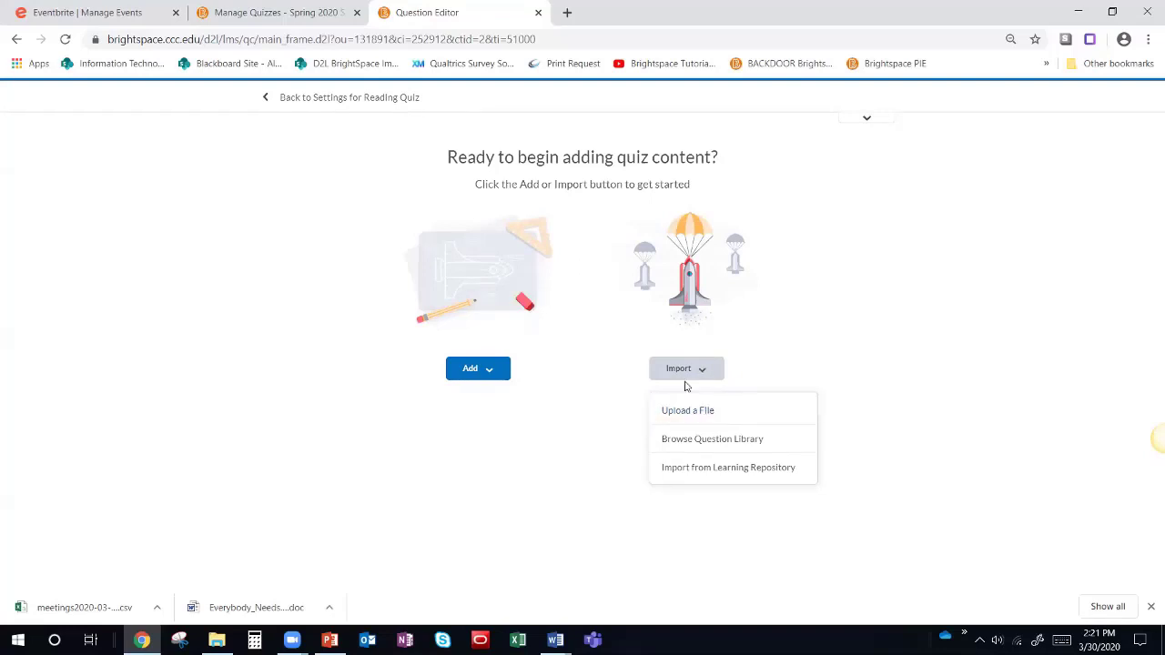
click(689, 409)
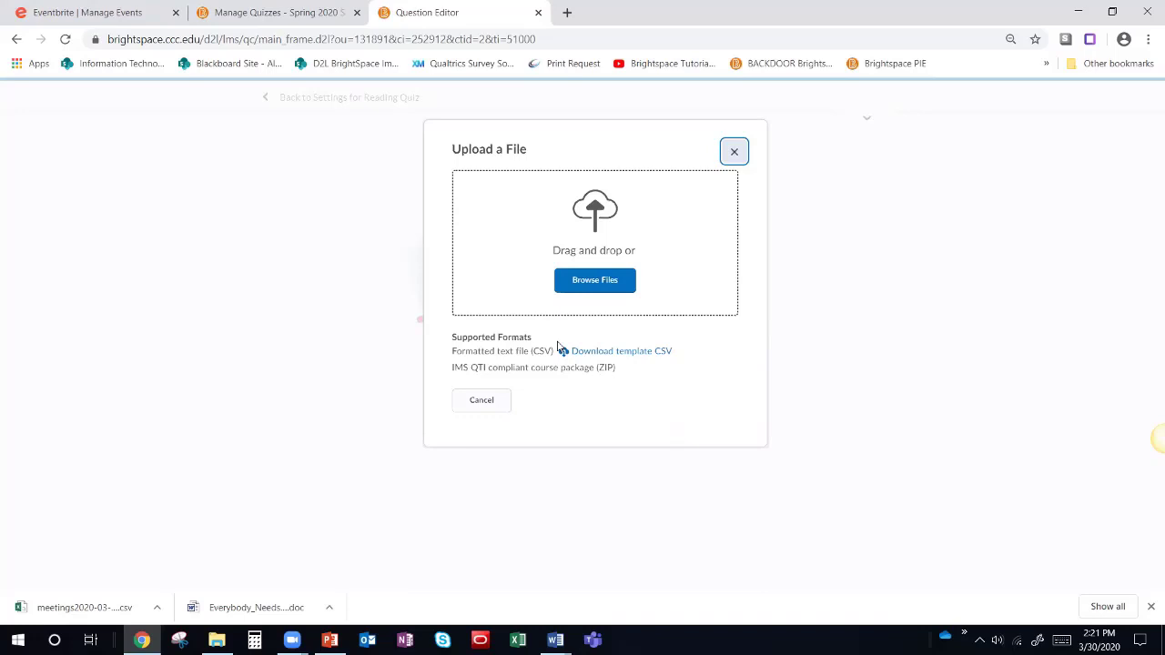
click(735, 151)
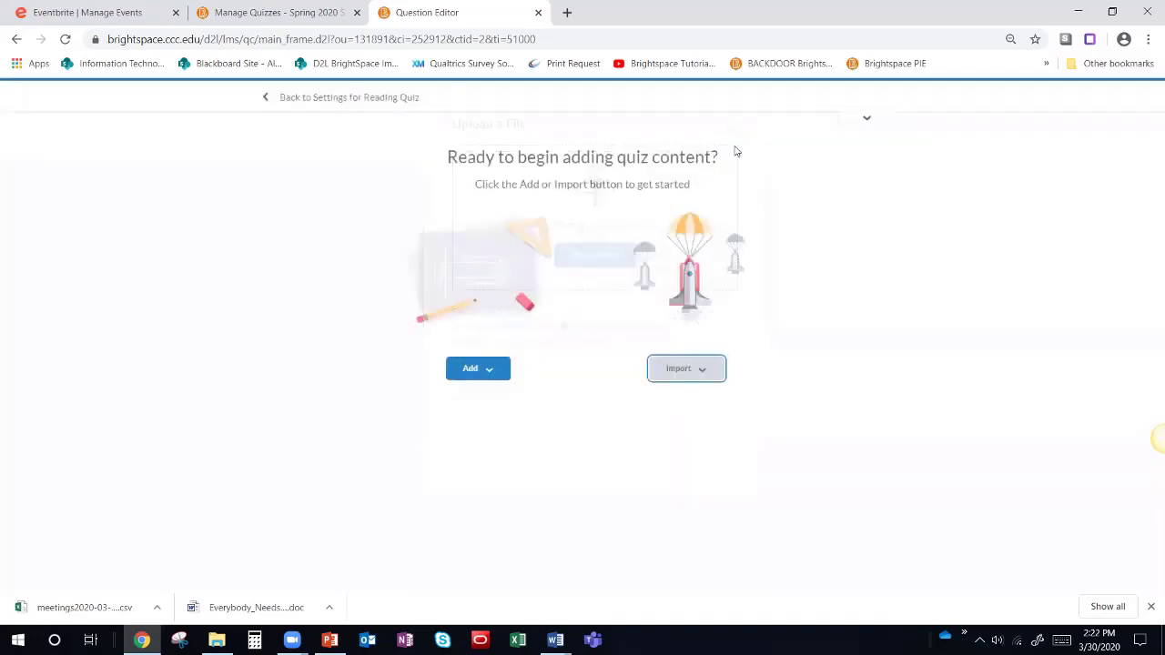
click(708, 368)
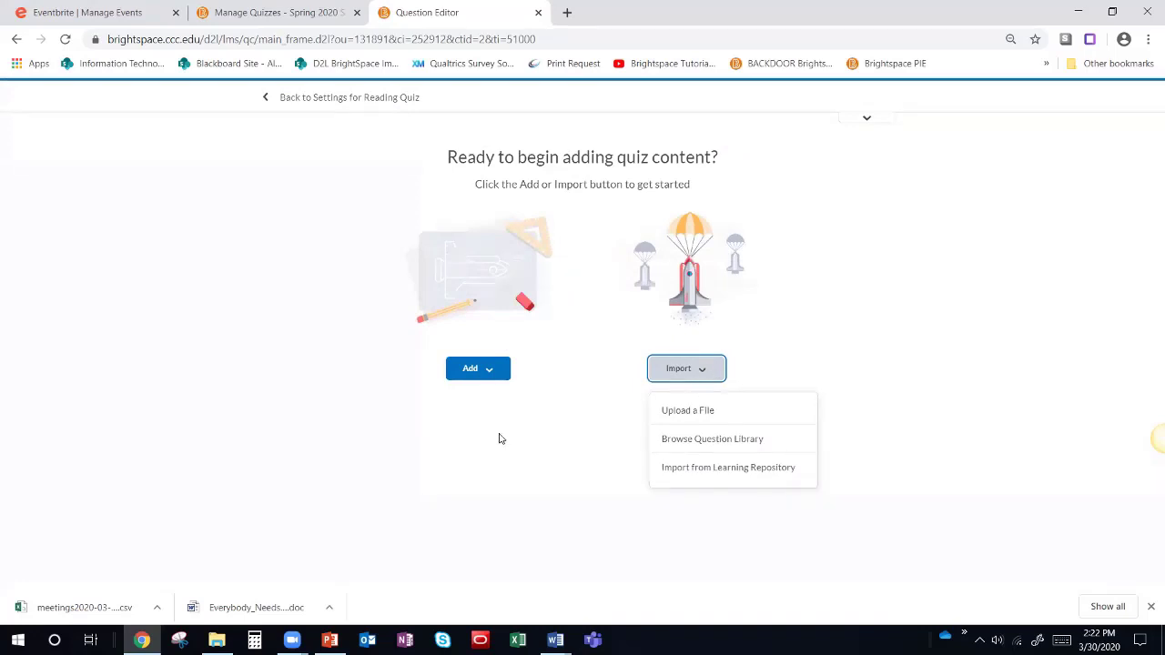
Step: Create a new True or False question with the text "Italy is in Europe." and mark True as the correct answer
click(492, 373)
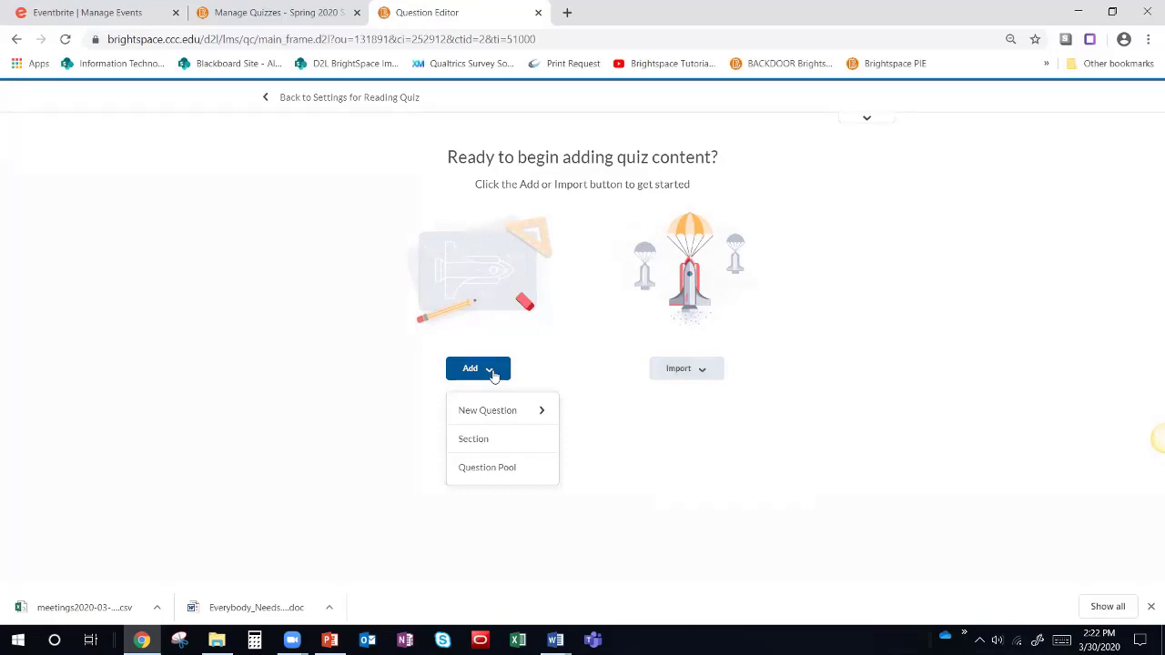
click(501, 409)
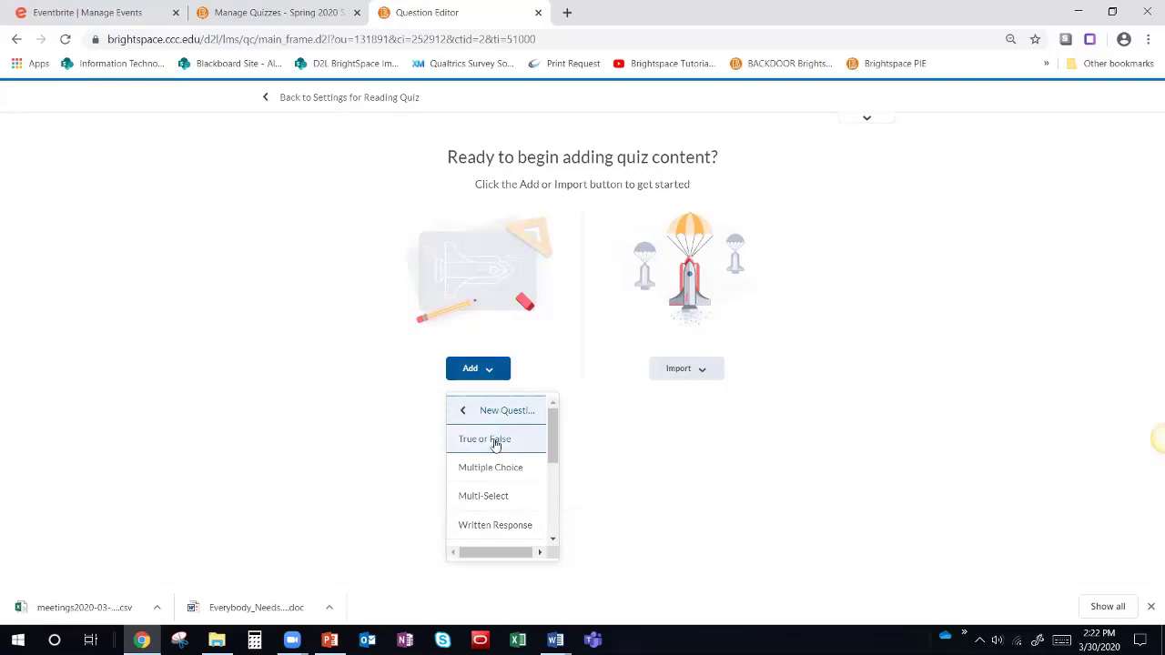
click(496, 441)
click(349, 208)
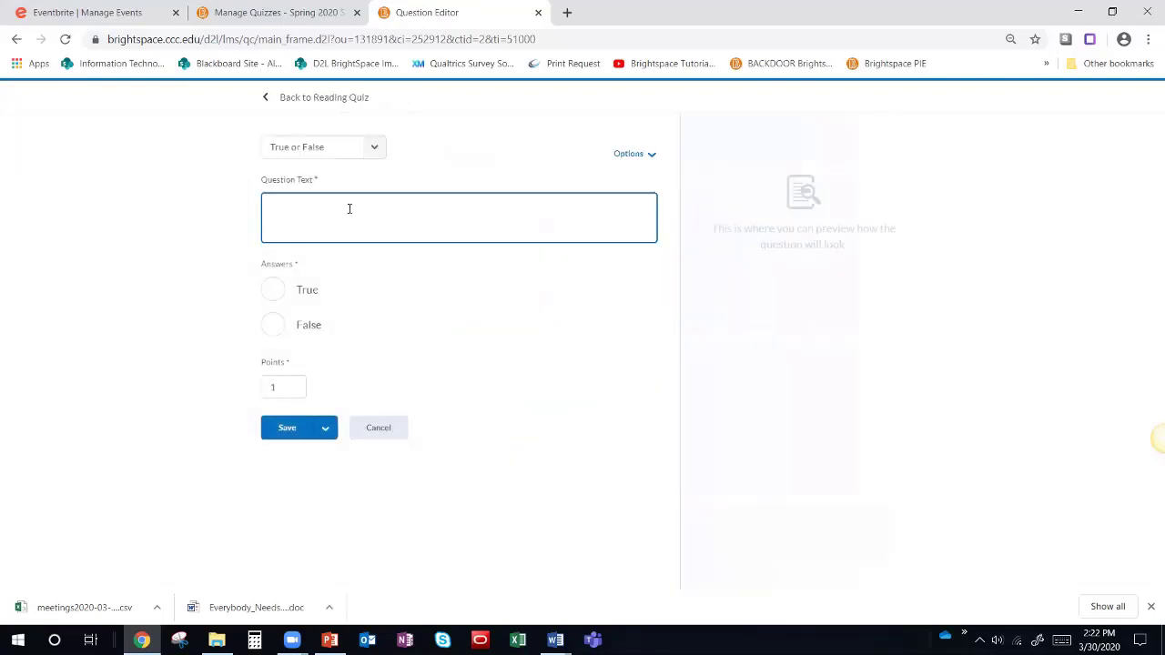
click(396, 201)
text(The)
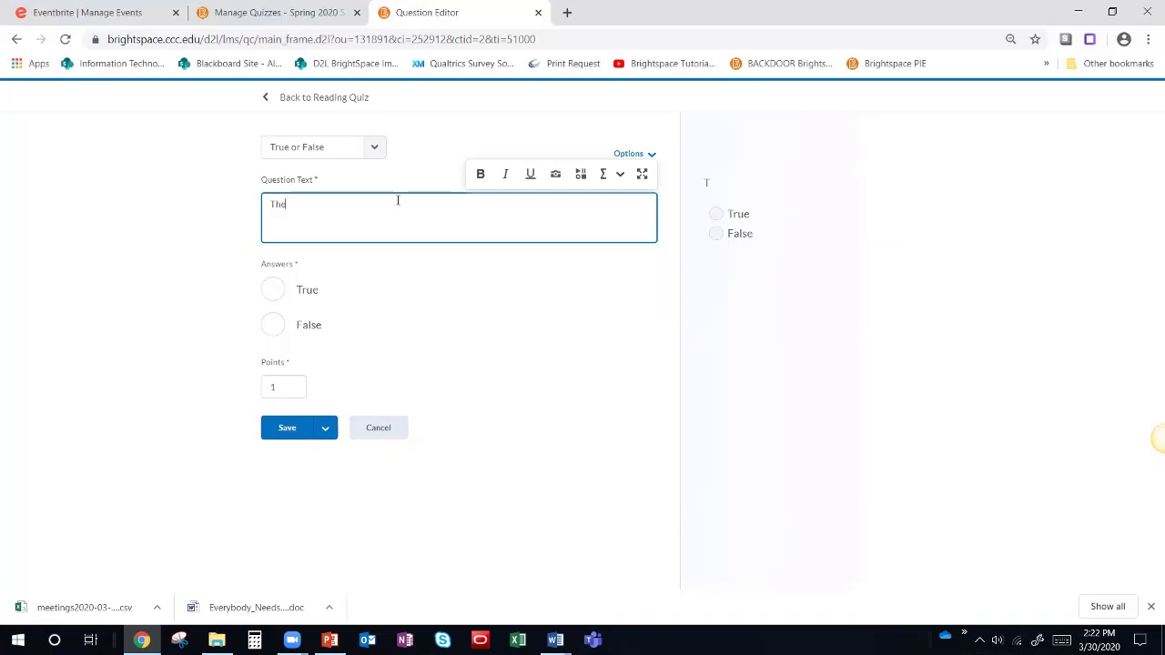
key(BackSpace)
key(BackSpace)
key(BackSpace)
text(Italy is in Europe)
click(275, 290)
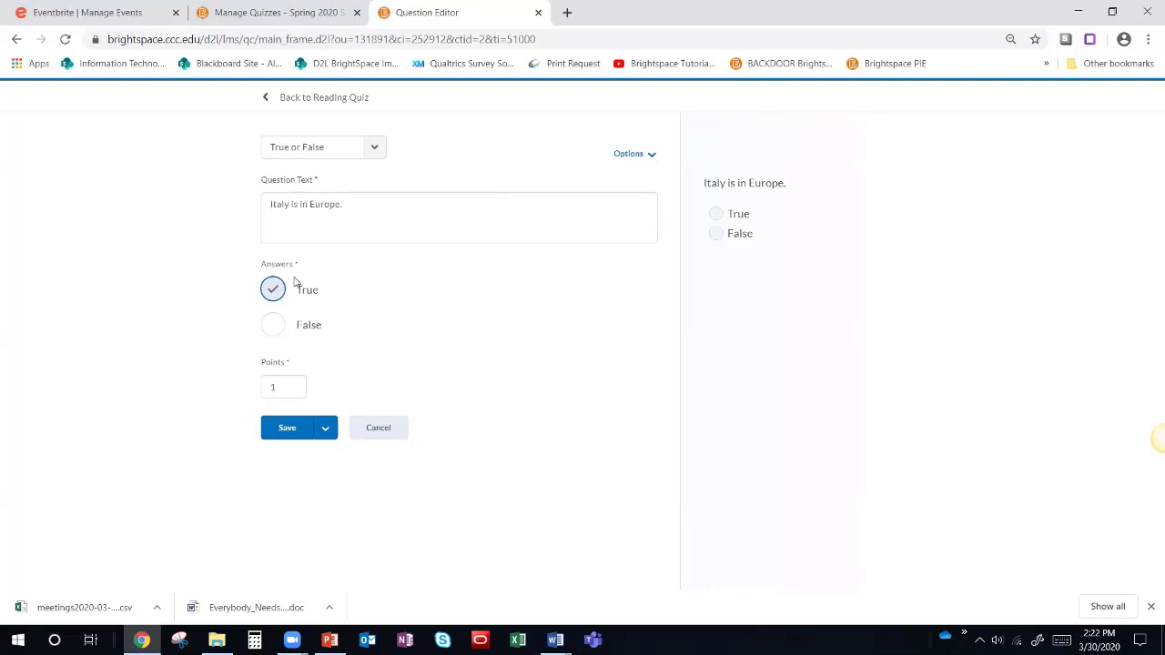
Step: Make the word "Europe." bold in the question text
click(366, 224)
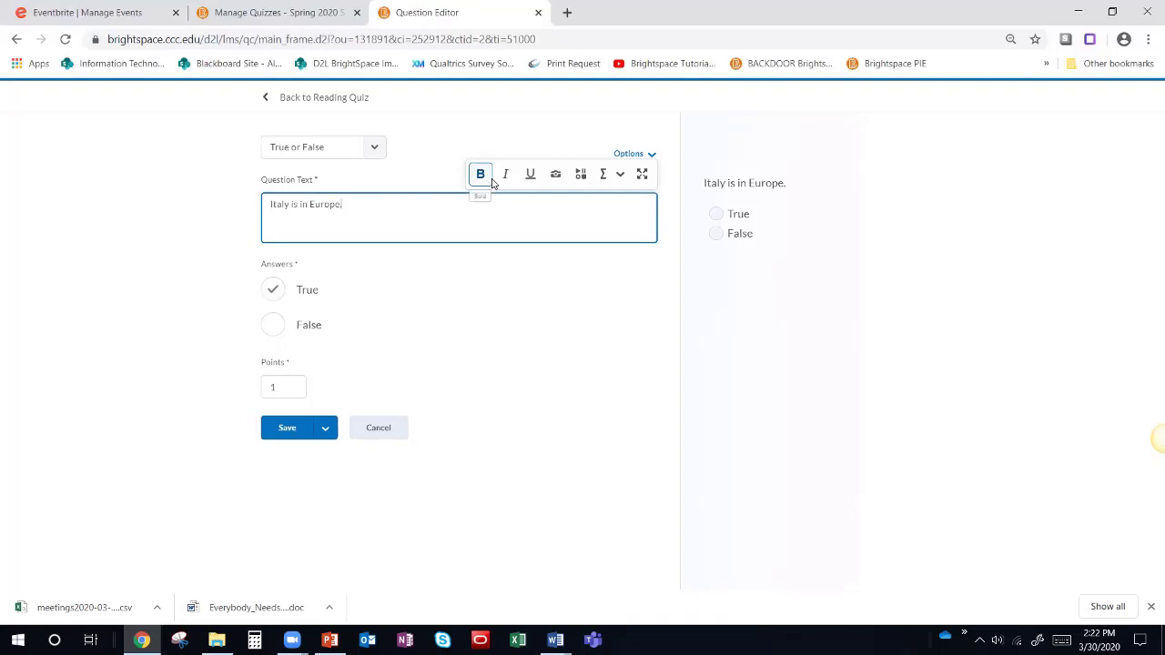
drag(354, 208, 310, 206)
click(481, 173)
Step: View the Insert Stuff sources and the equation types available for the question text
click(587, 183)
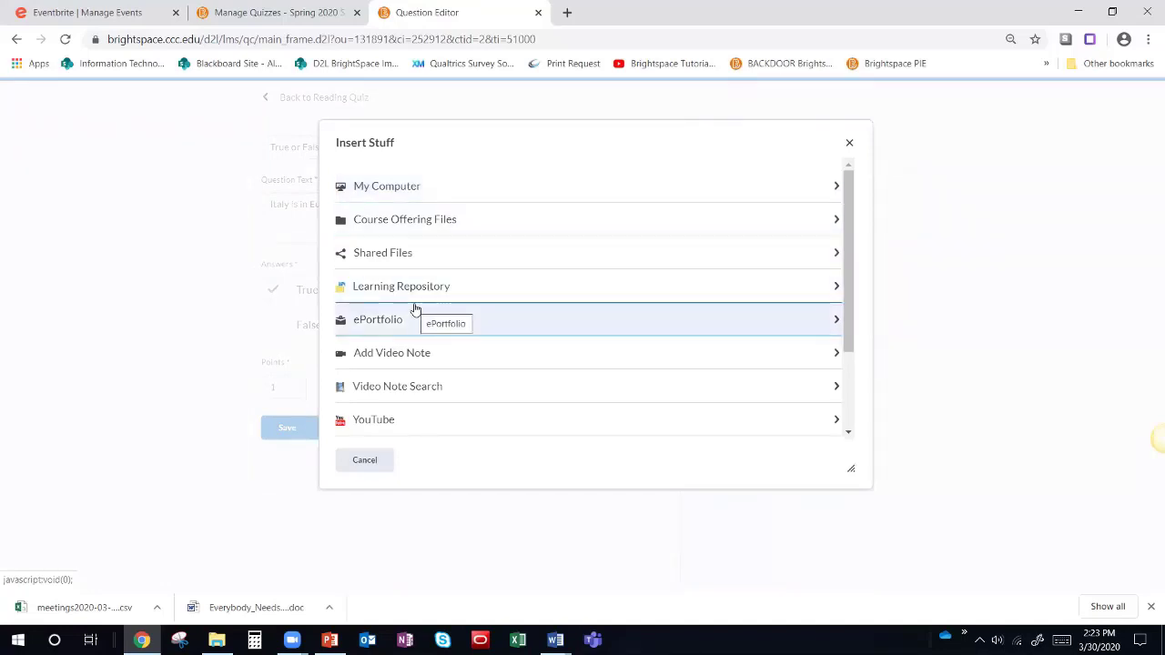
scroll(423, 335, down, 2)
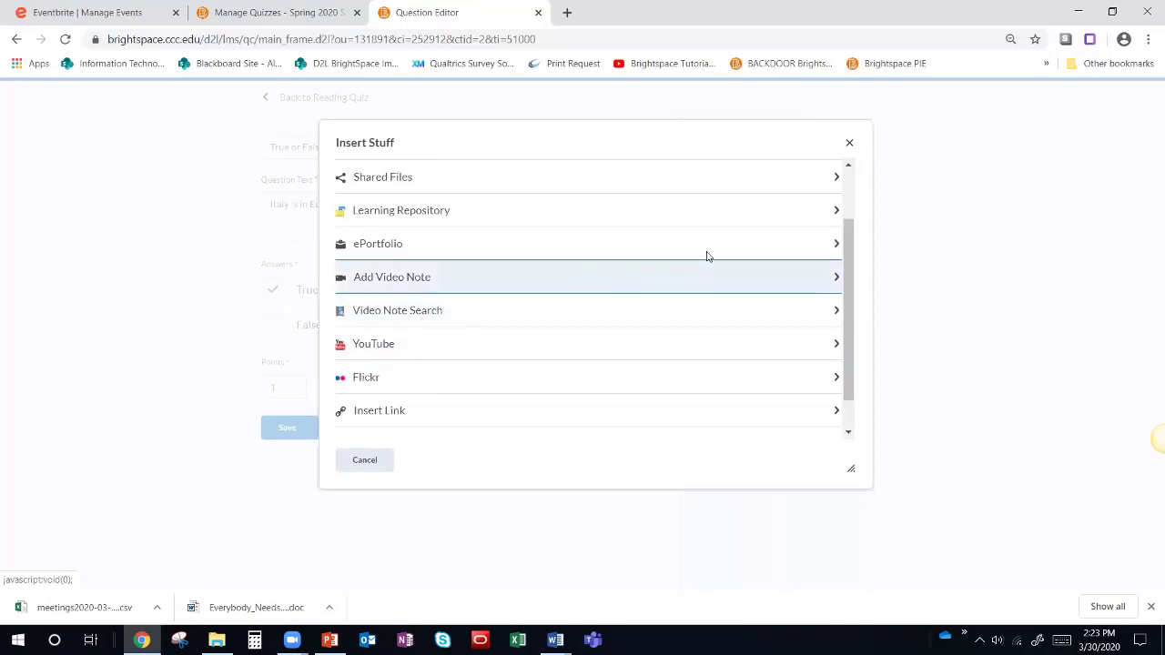
click(848, 143)
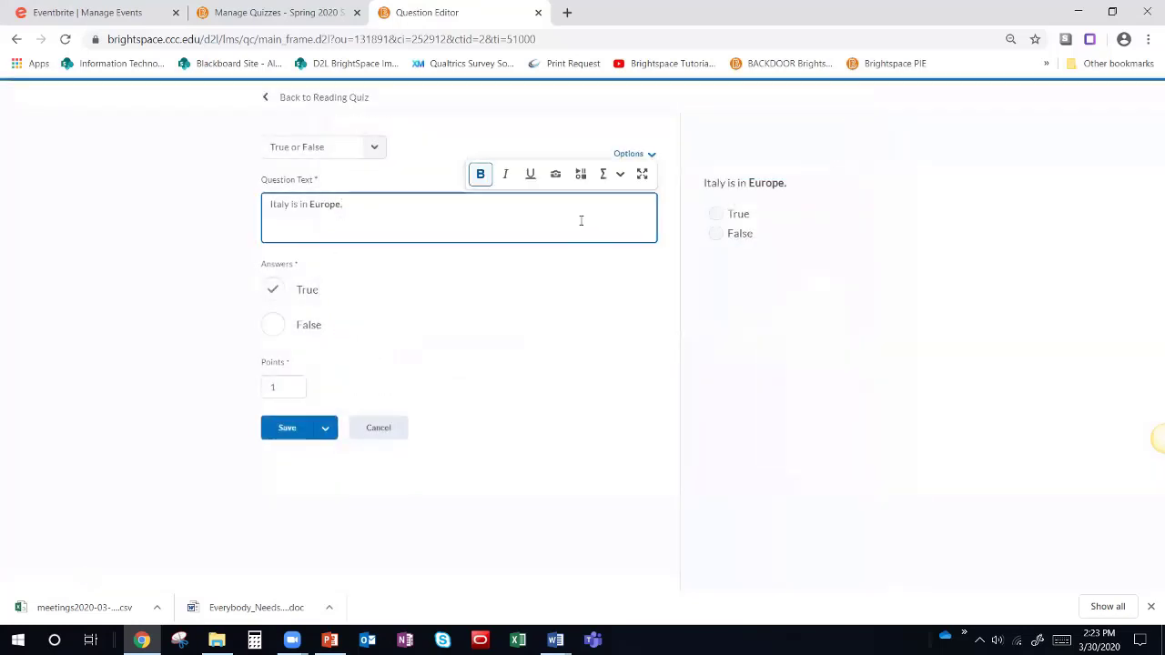
click(621, 177)
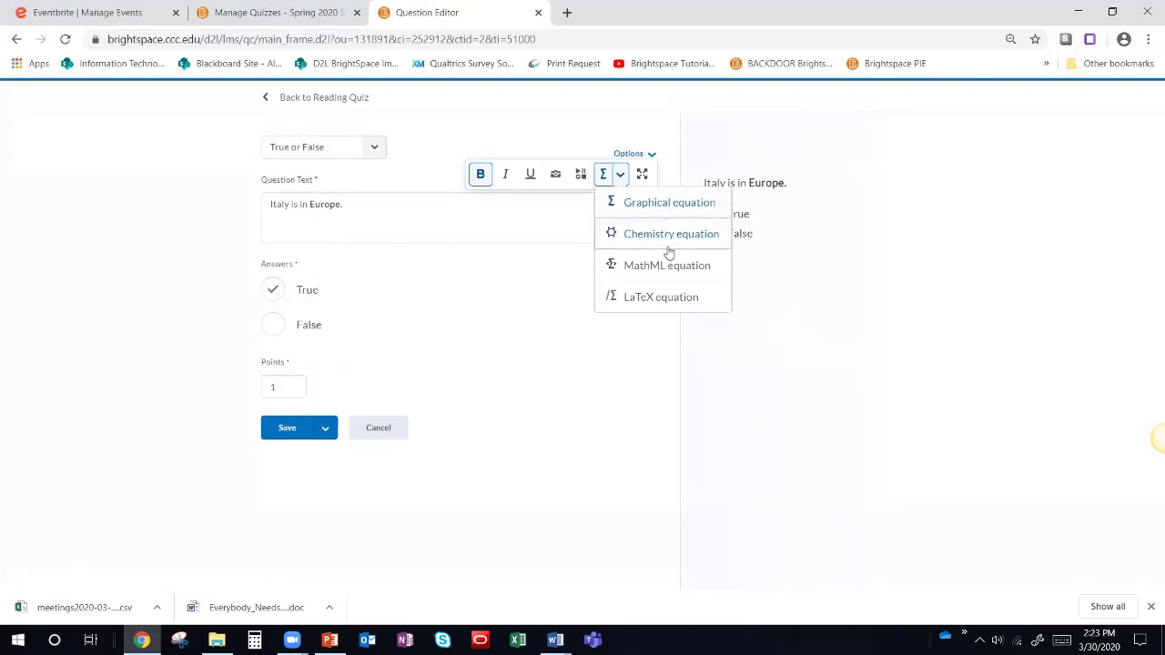
Step: Start a graphical equation on a new line below the question sentence and enter 2/3 + 4/5 as stacked fractions
click(470, 215)
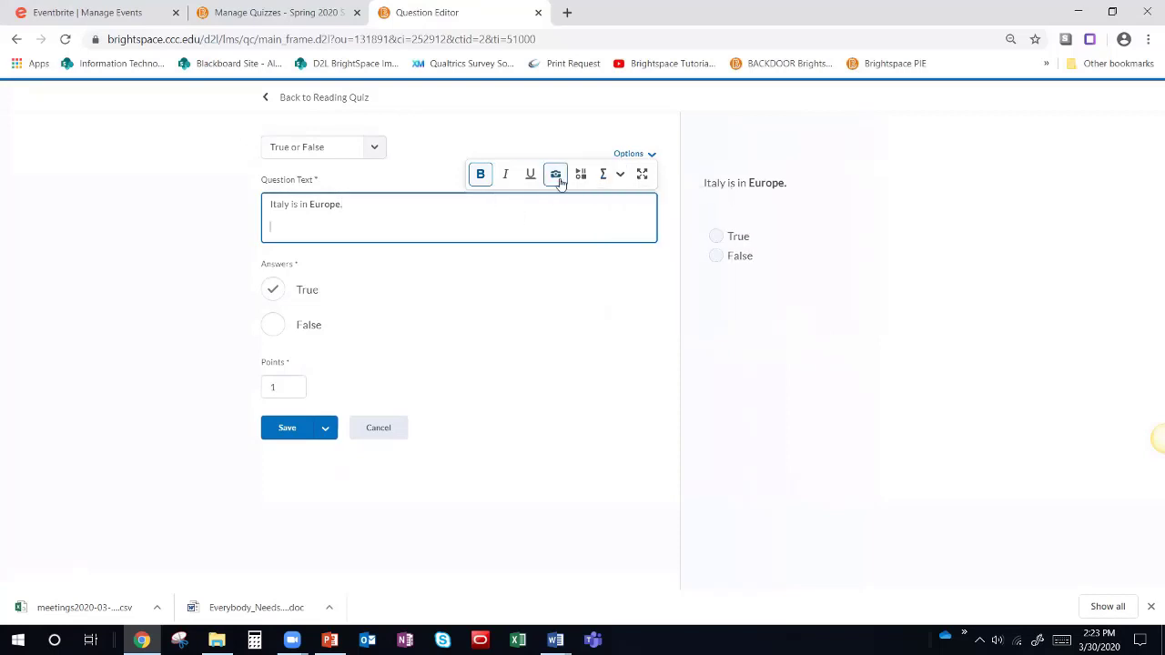
click(605, 177)
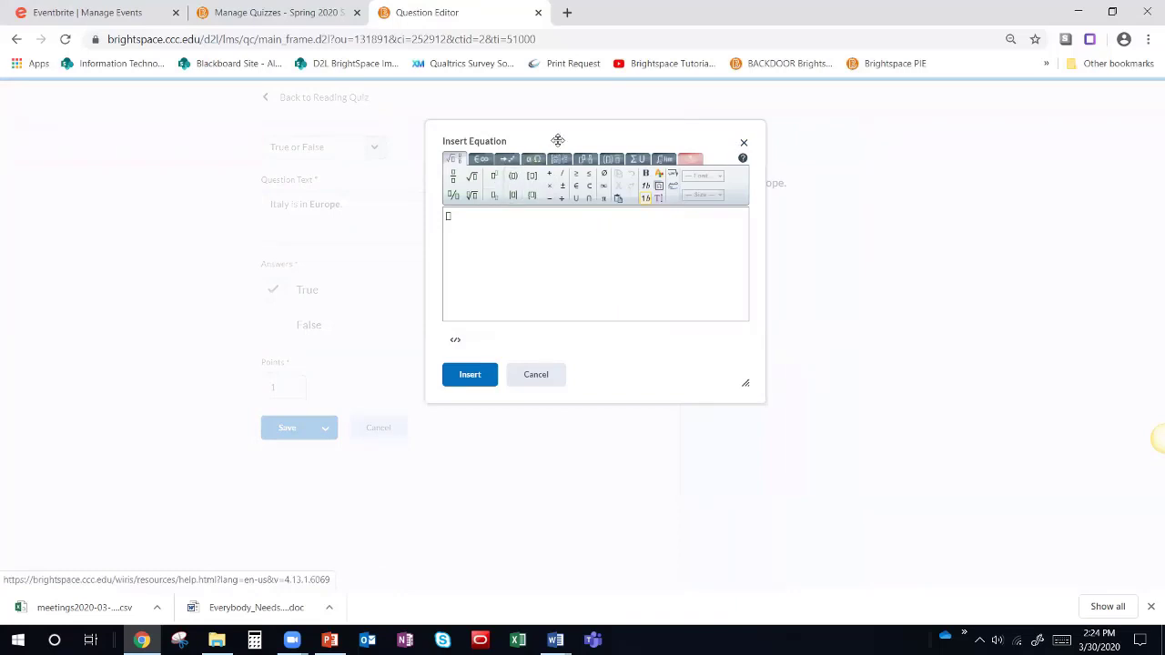
click(454, 178)
text(2)
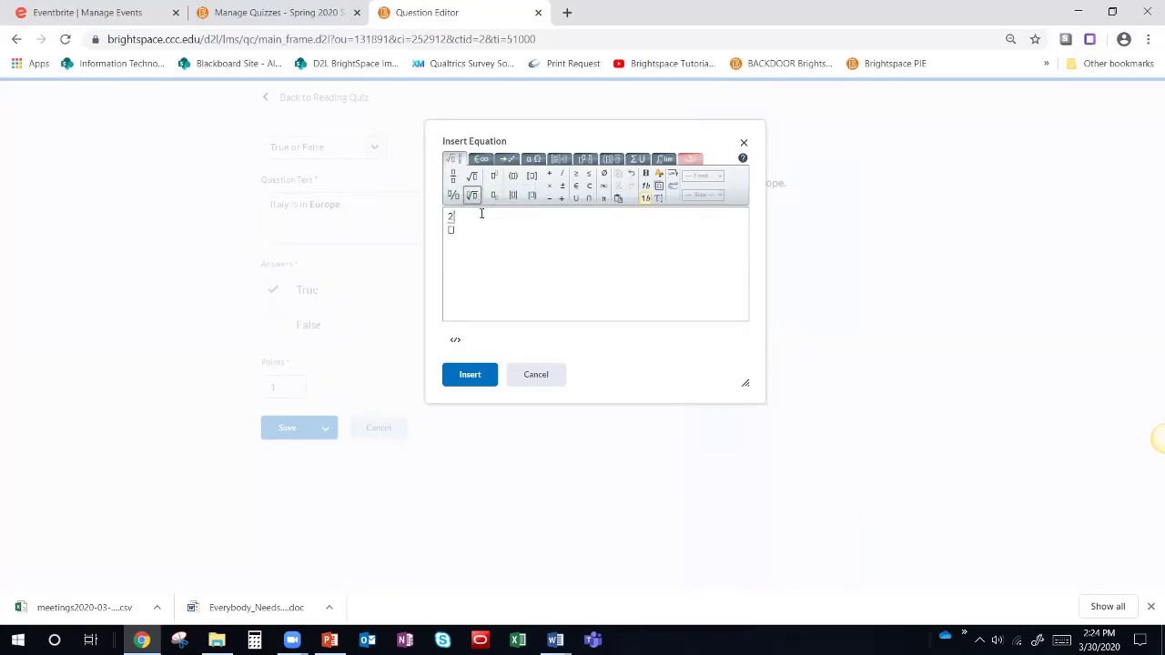
key(Down)
text(3)
click(550, 174)
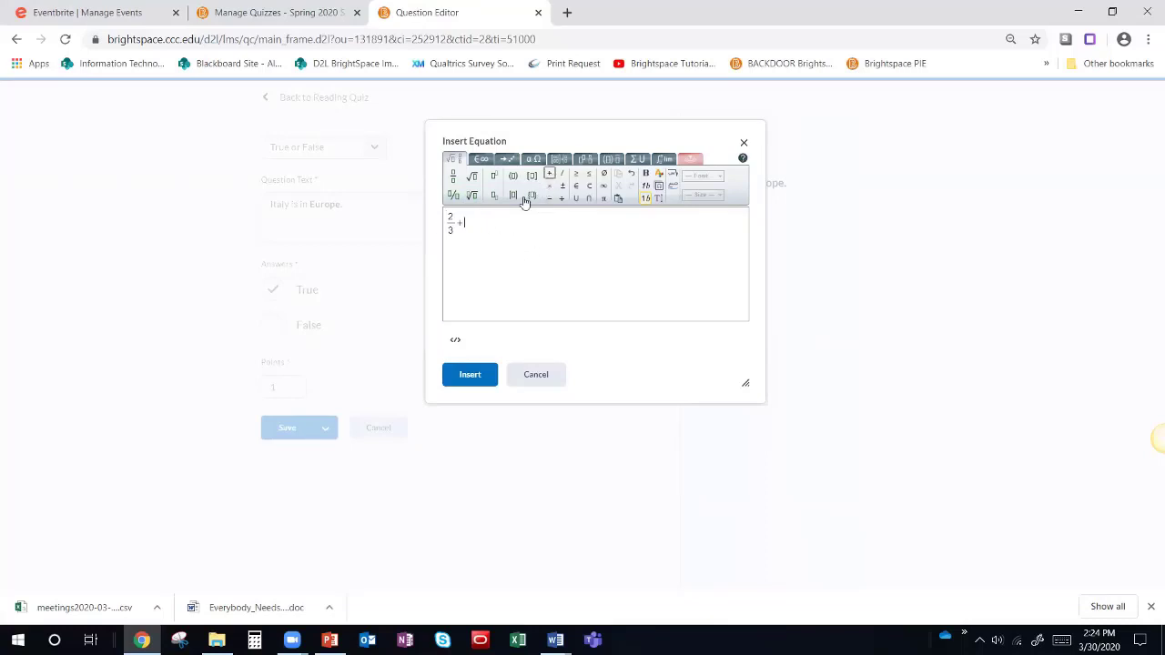
click(453, 176)
text(4/)
click(471, 229)
text(5)
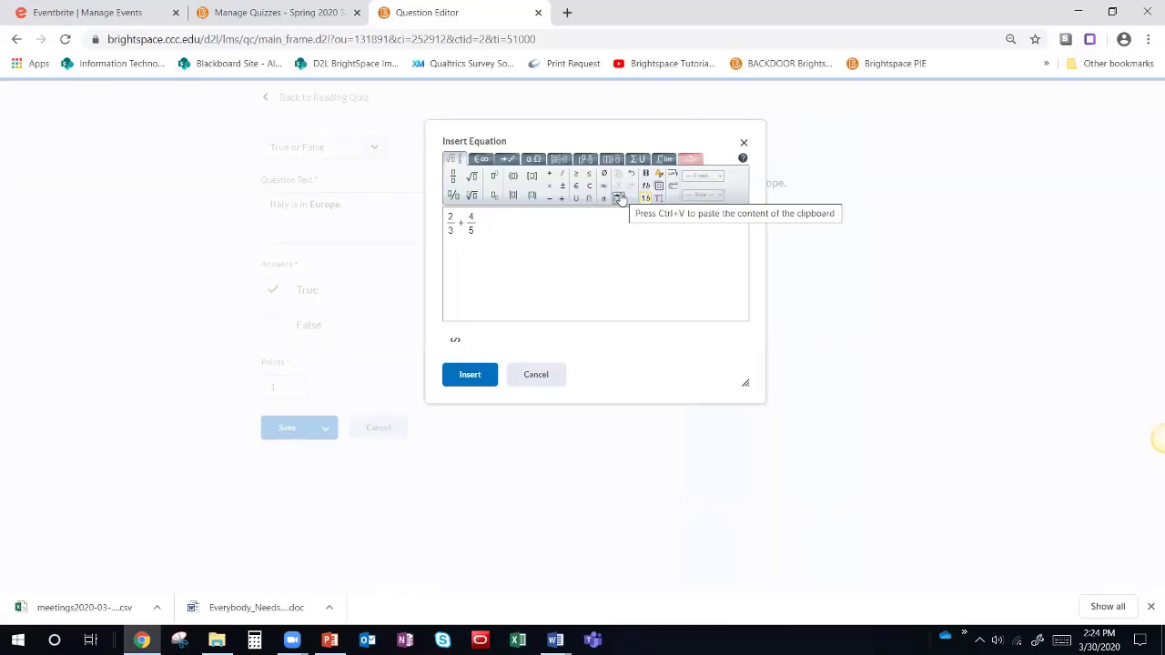
Step: Complete the equation with = 15/12, insert it into the question text, and mark False as the correct answer
text(=)
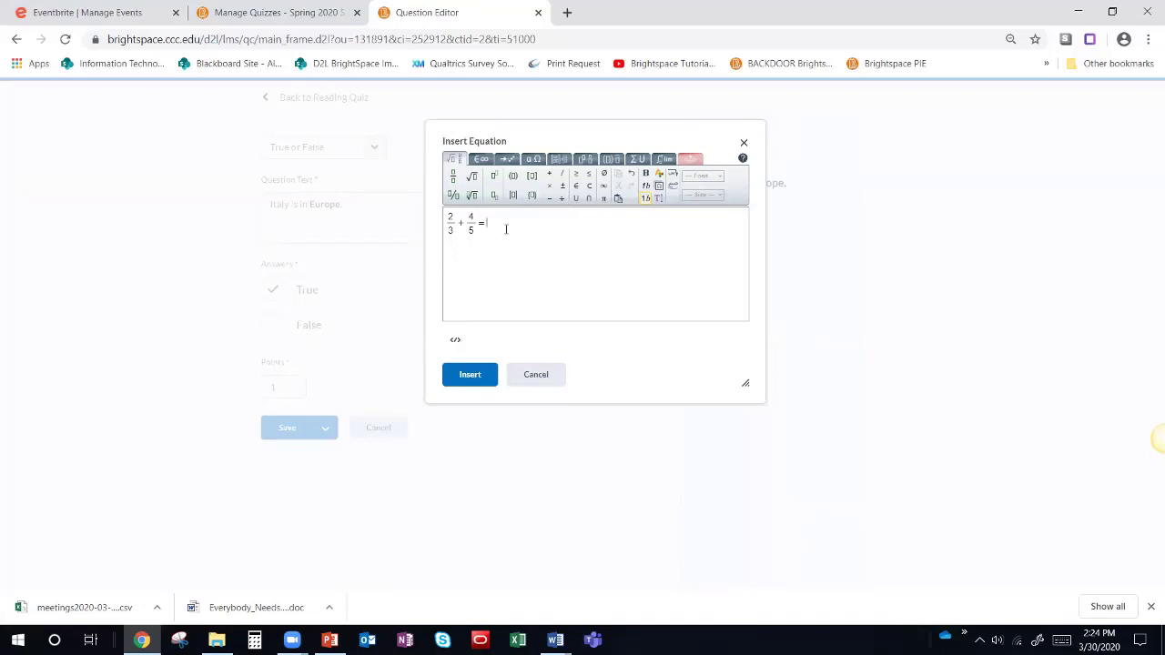
click(453, 177)
text(15/)
key(Down)
text(12)
click(466, 379)
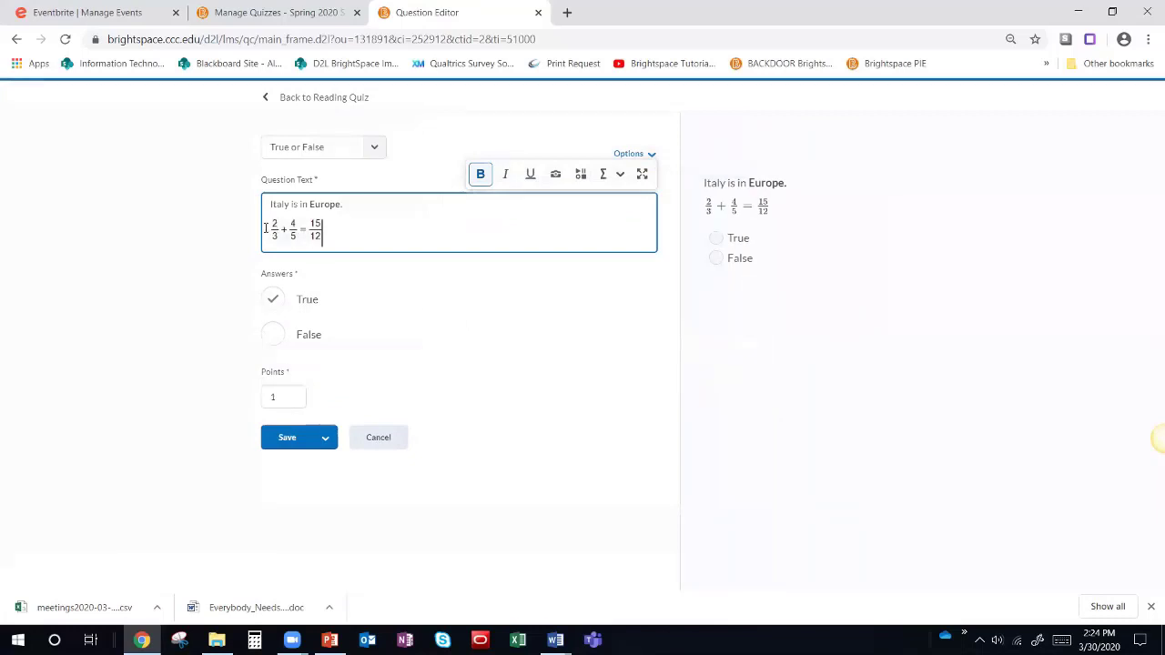
click(277, 337)
Step: Delete the equation from the question text and mark True as the correct answer again
drag(346, 208, 252, 221)
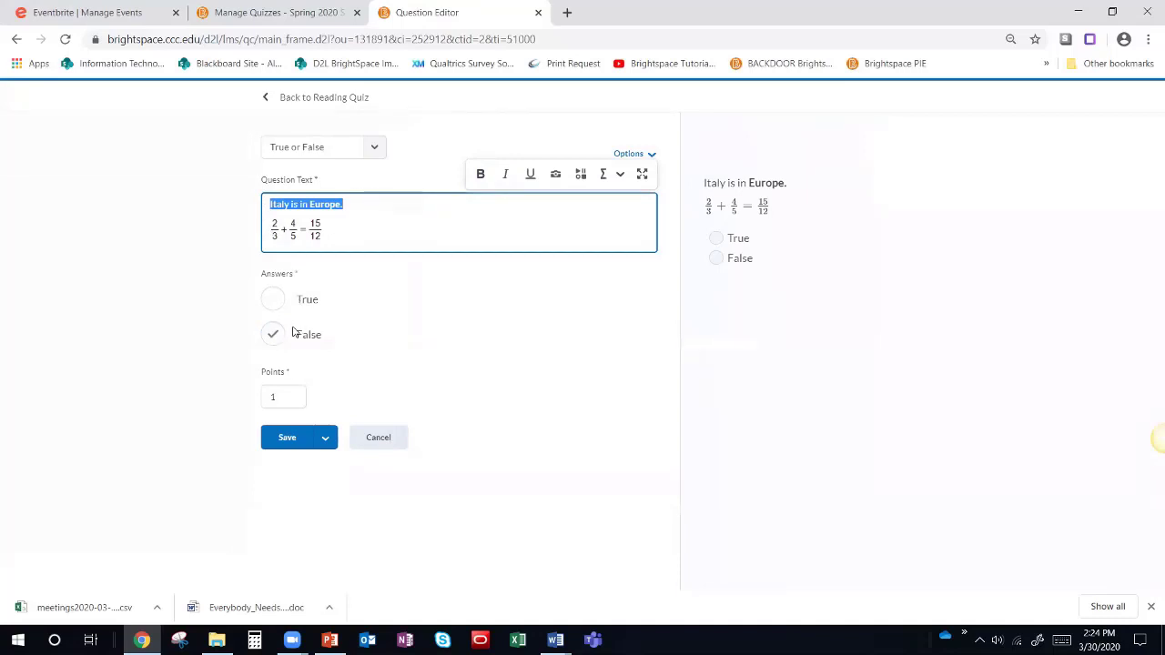
click(349, 227)
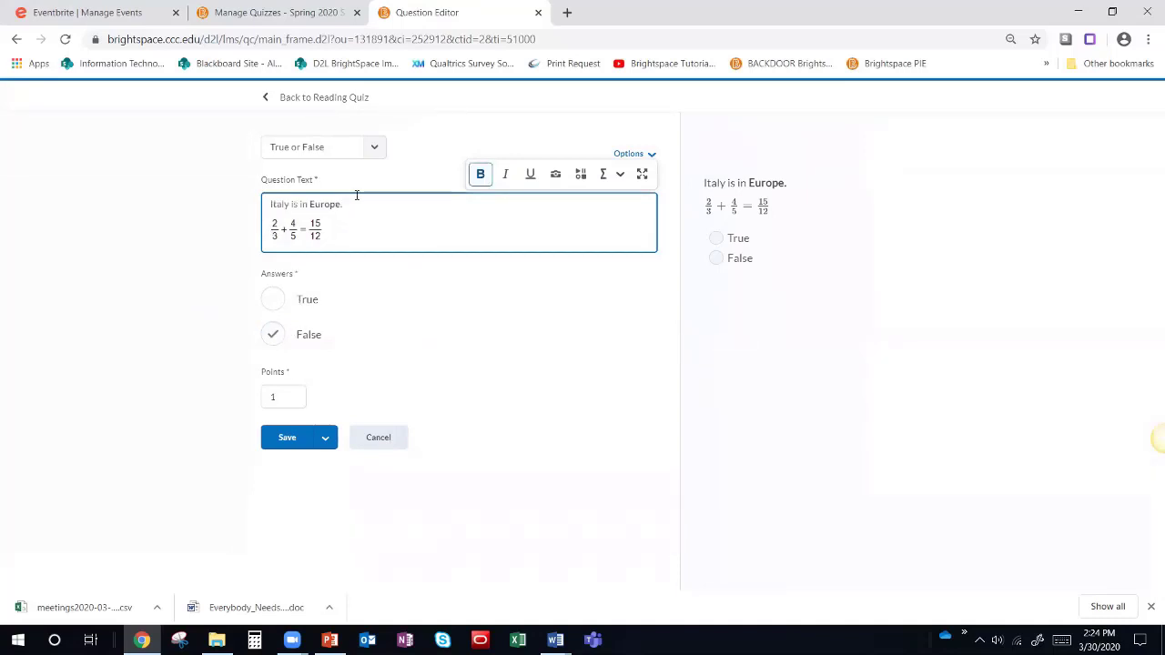
key(BackSpace)
key(BackSpace)
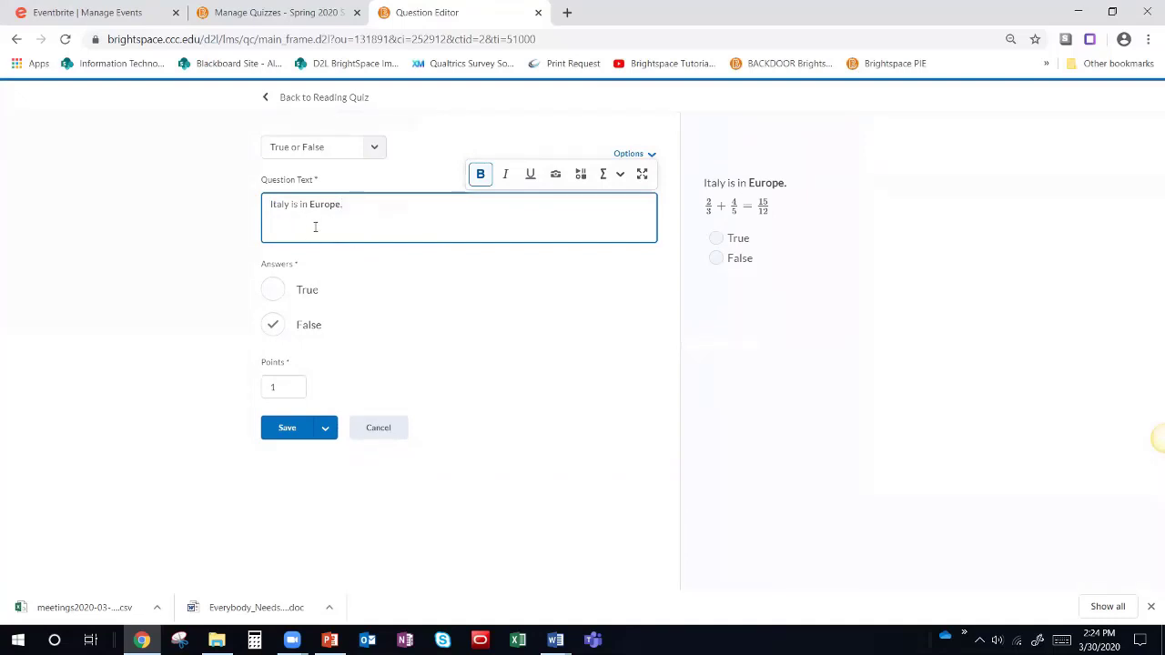
click(273, 290)
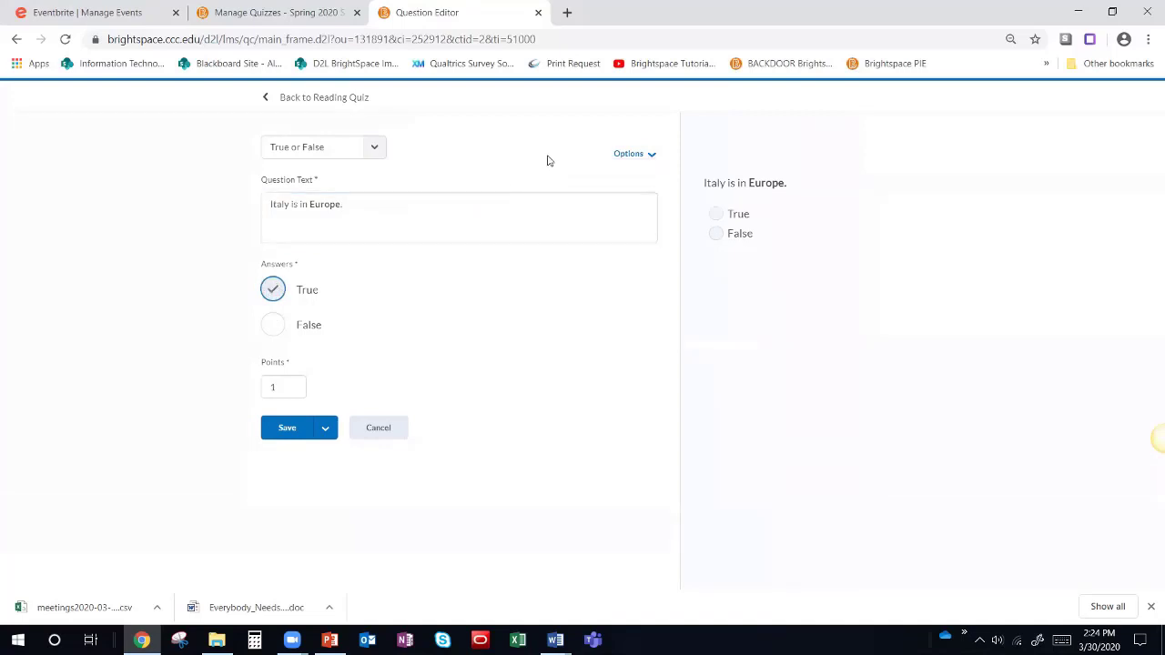
Step: Add the feedback and hint fields to the question to view them, and remove both
click(643, 155)
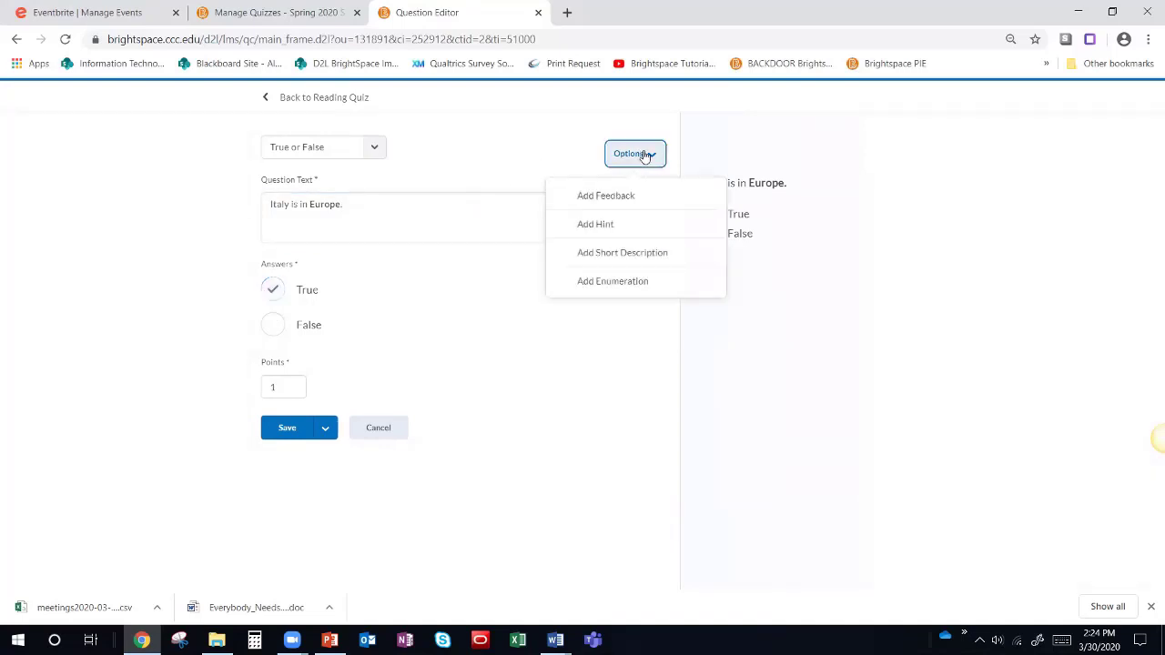
click(628, 199)
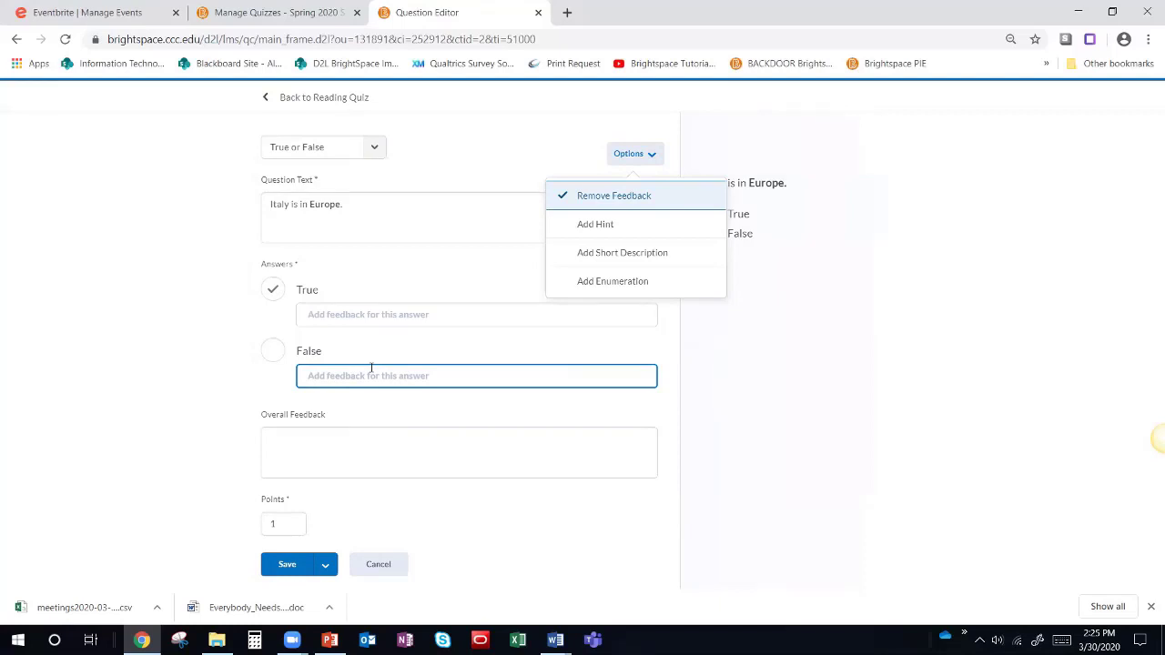
click(596, 224)
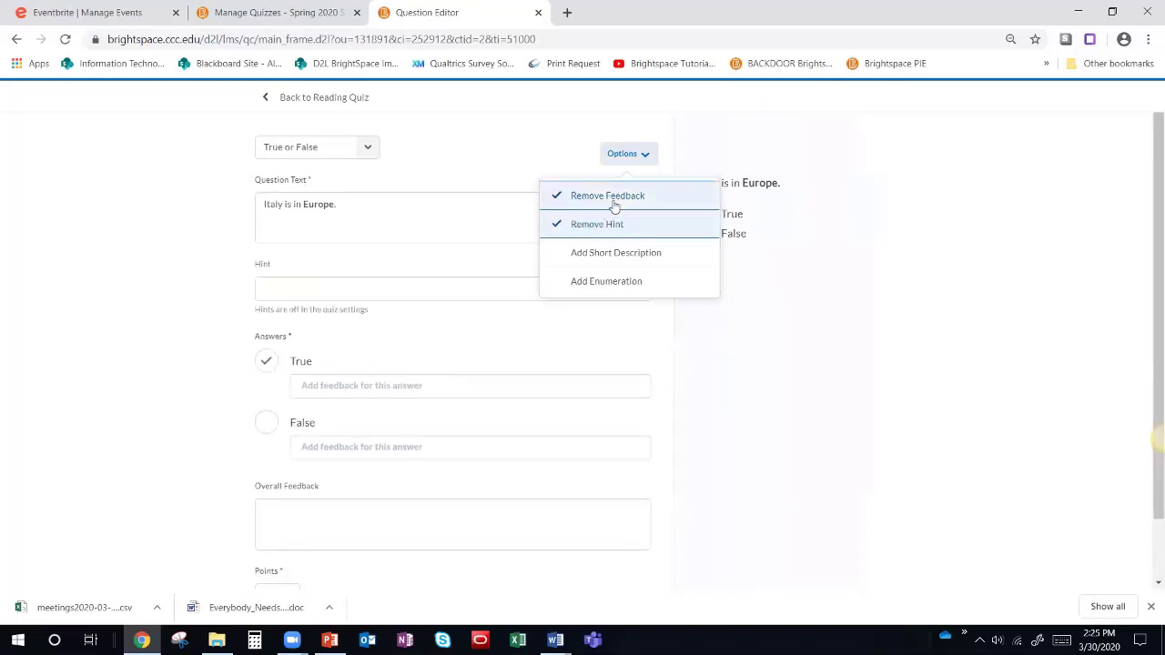
click(615, 200)
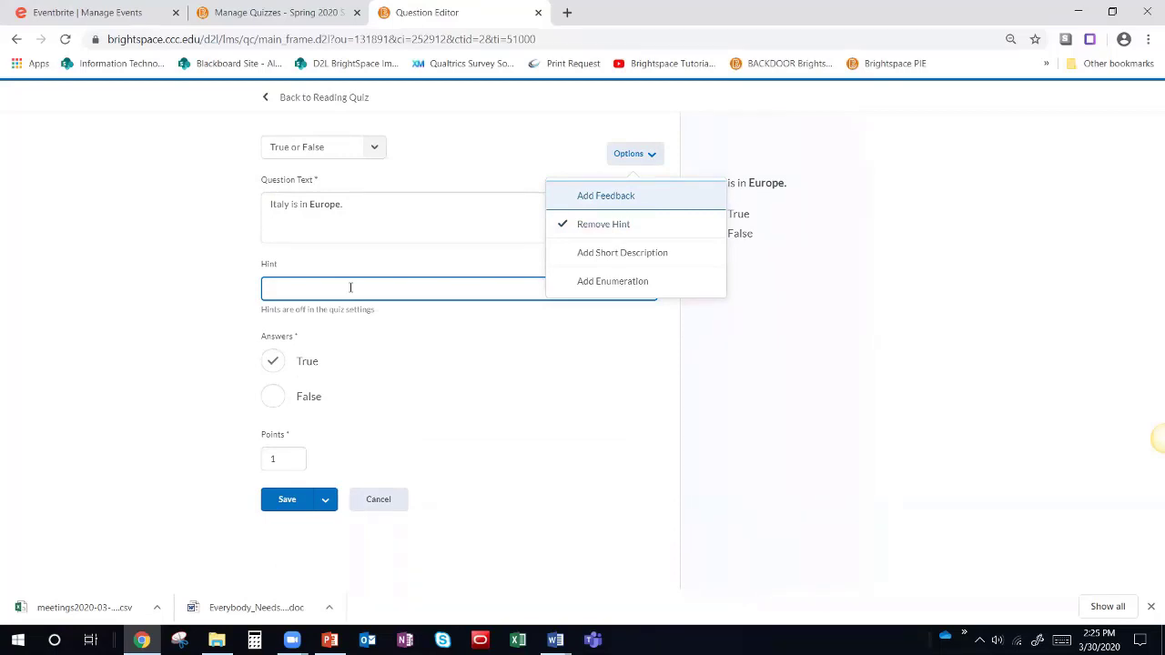
click(637, 225)
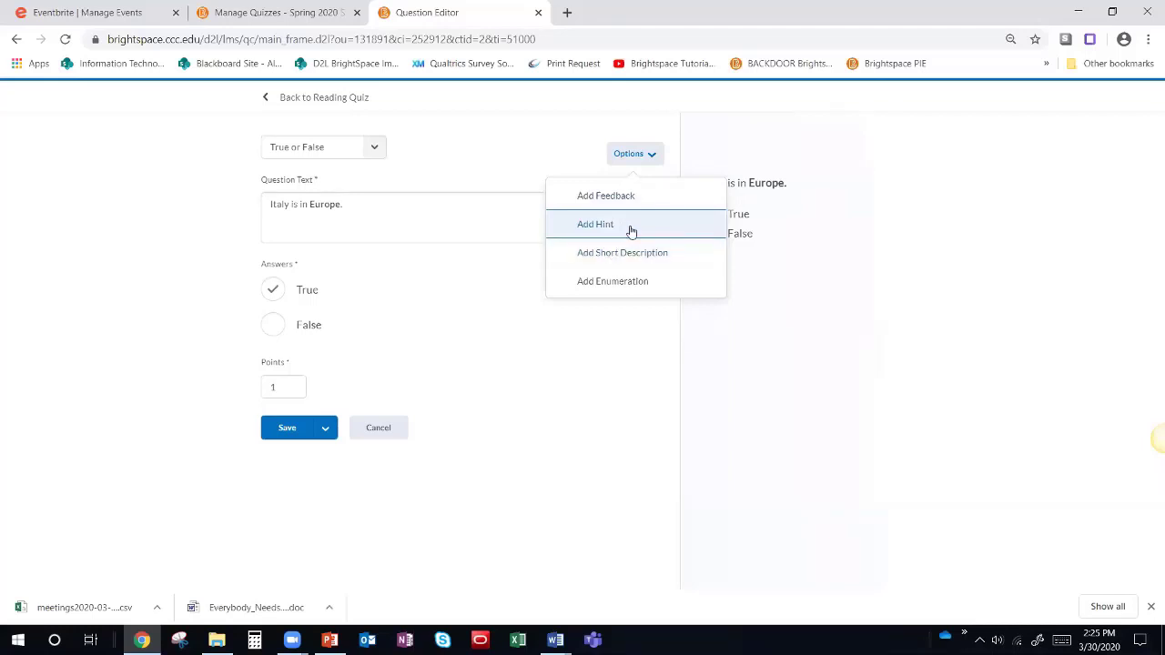
Step: Add enumeration to the True or False answers to view it, and remove it again
click(607, 284)
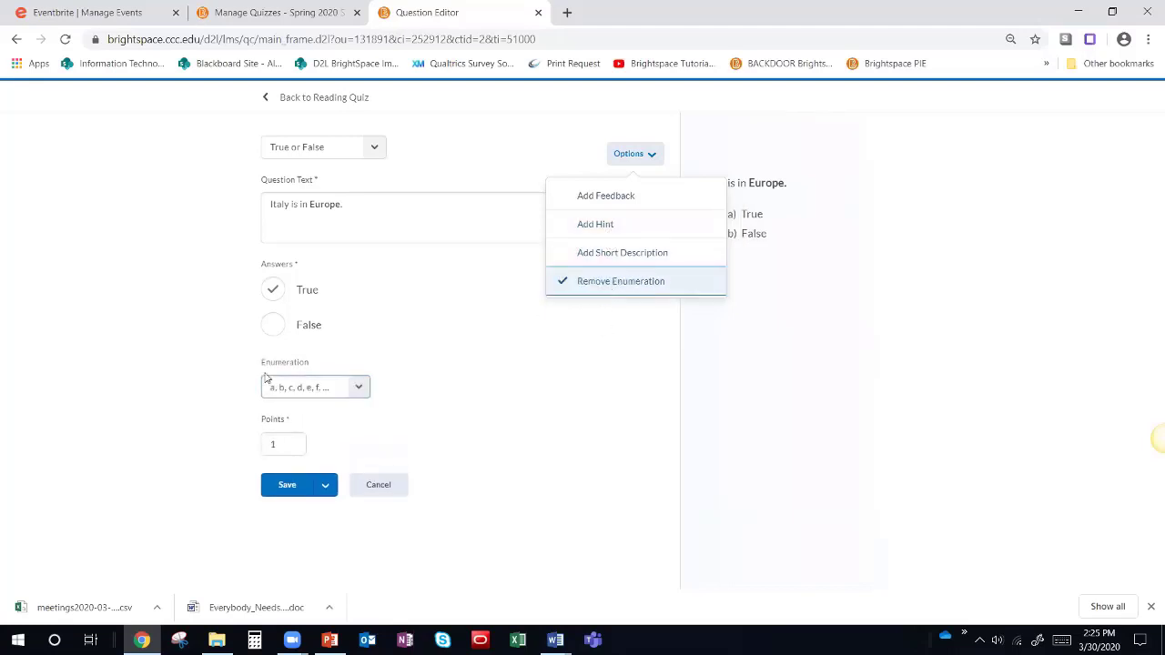
click(276, 297)
click(615, 282)
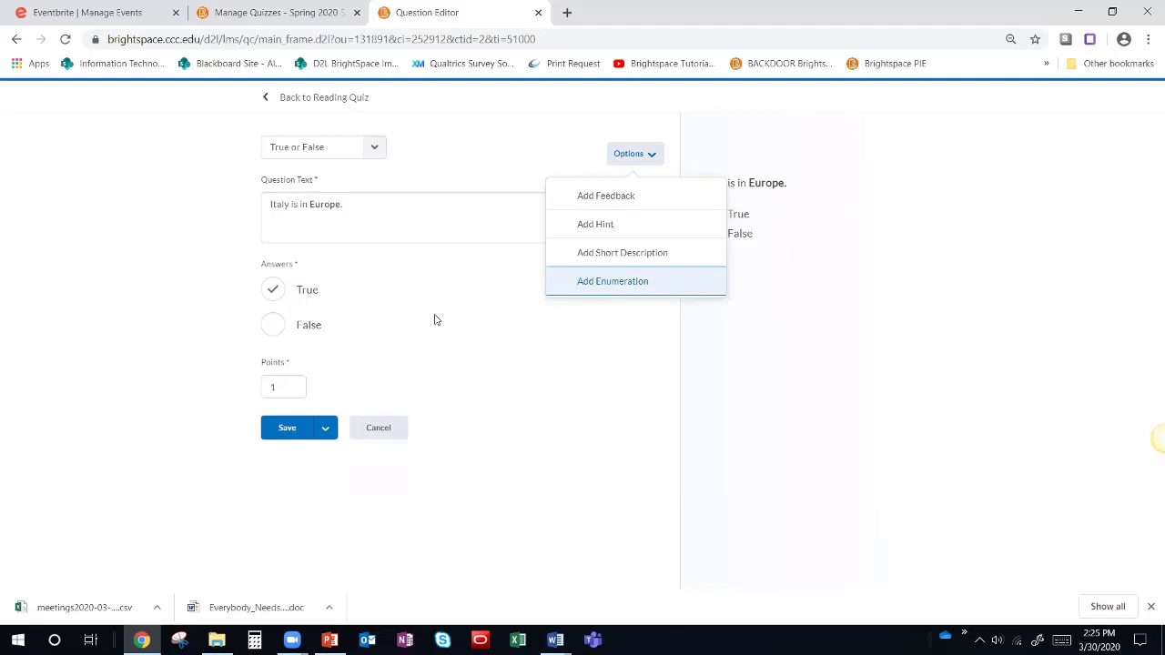
Step: Set the True or False question's points to 2 and save the question to the quiz
click(300, 386)
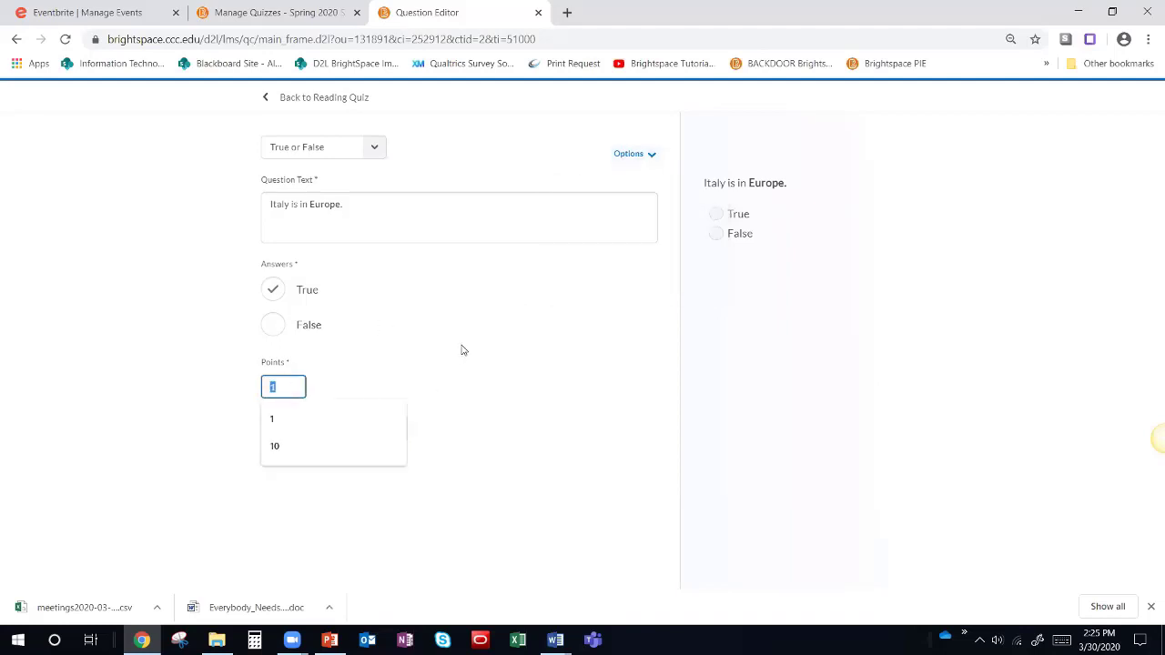
click(275, 382)
click(505, 362)
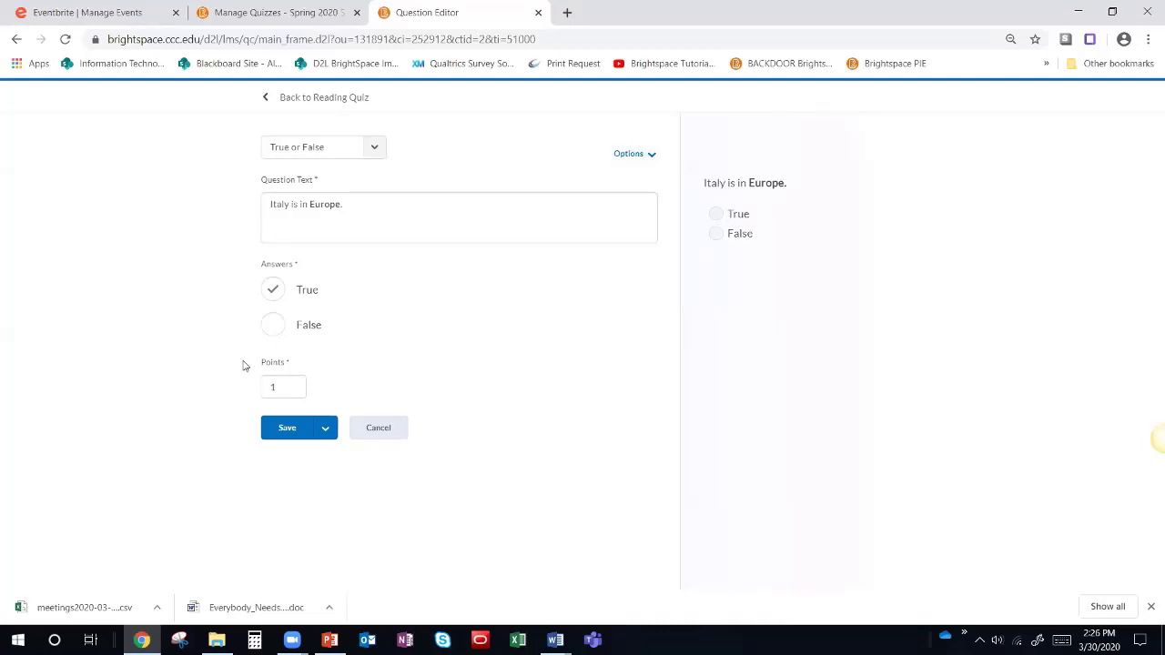
click(290, 386)
double_click(273, 387)
text(2)
click(305, 429)
click(323, 430)
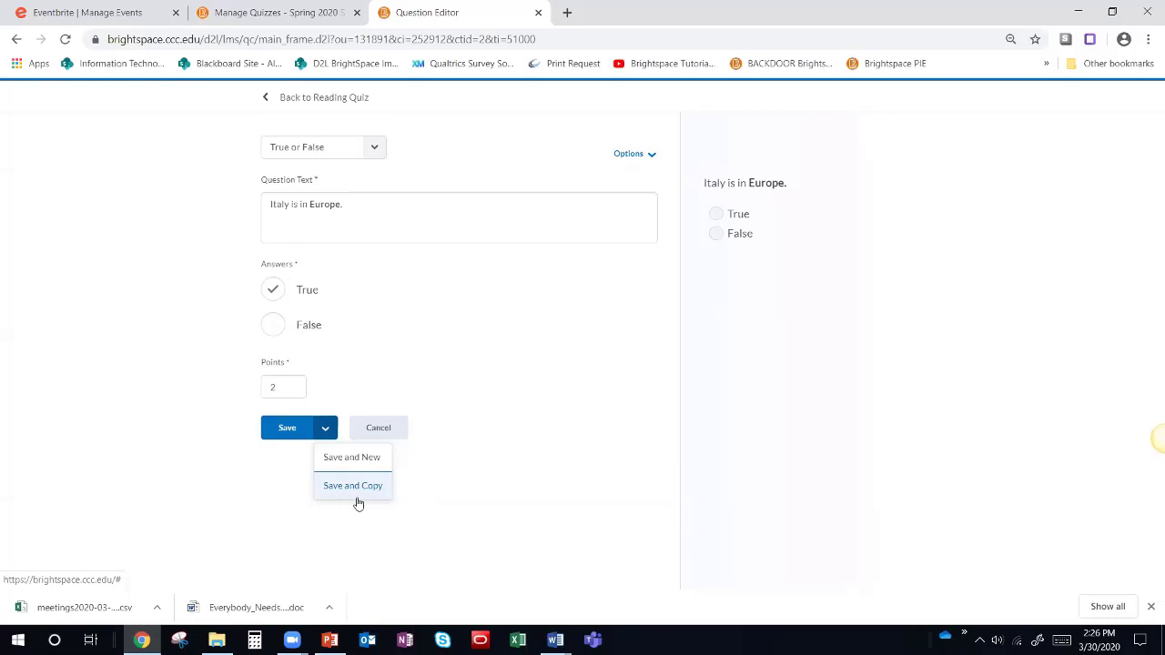
click(445, 471)
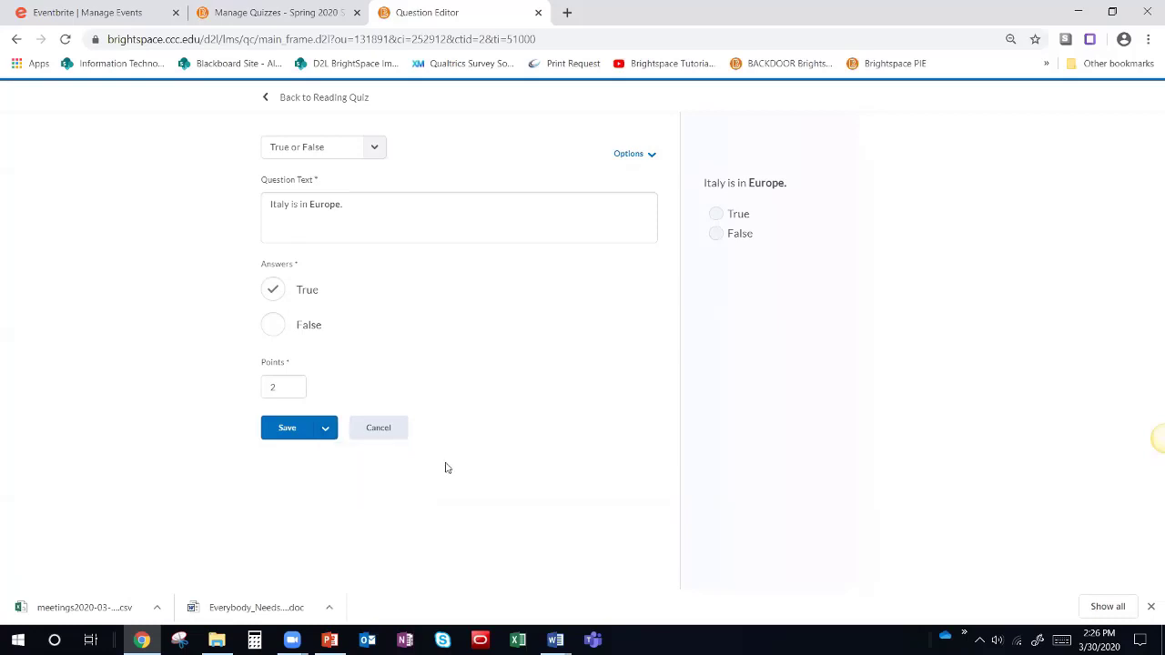
click(278, 431)
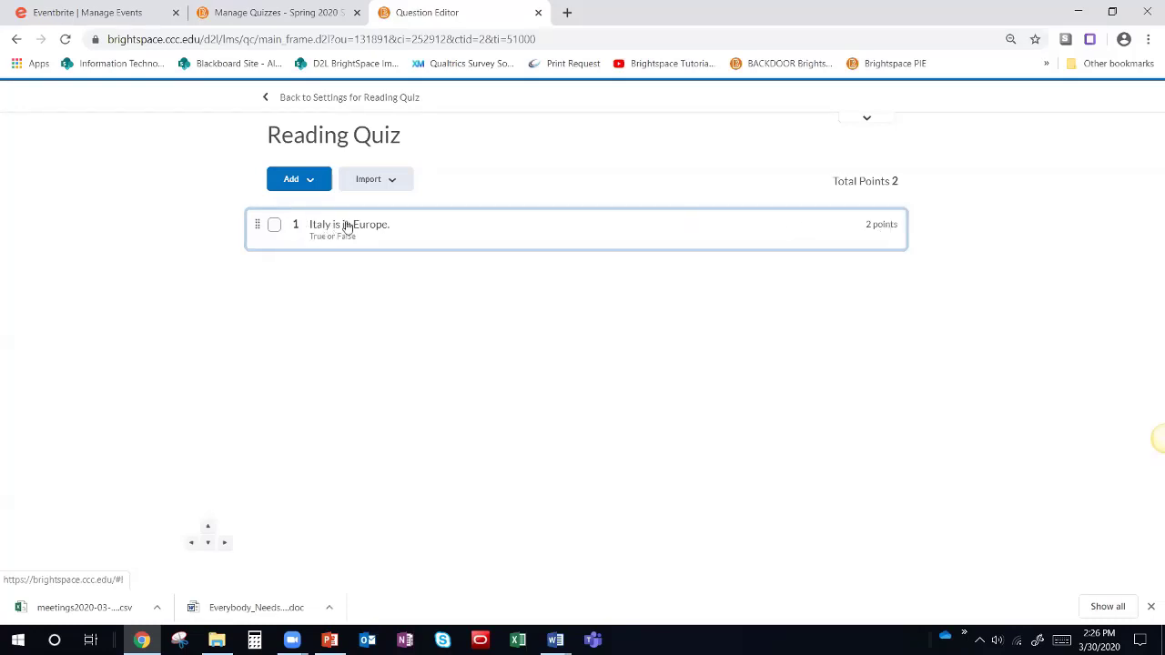
Step: Add a new Multiple Choice question to the Reading Quiz
click(301, 180)
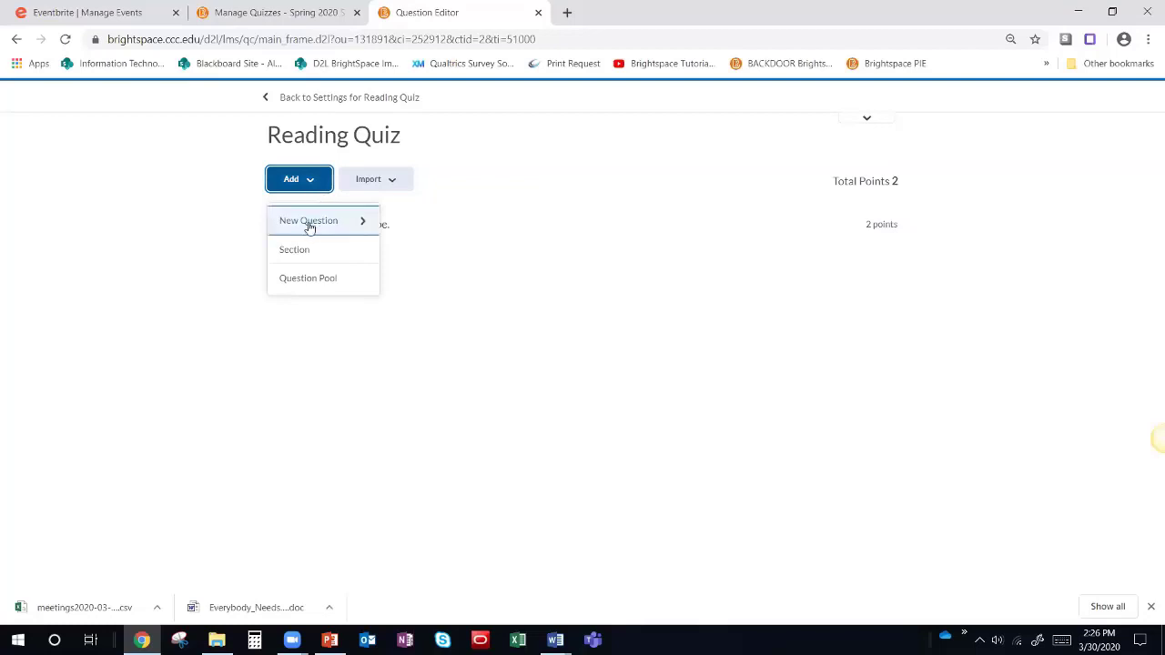
click(310, 224)
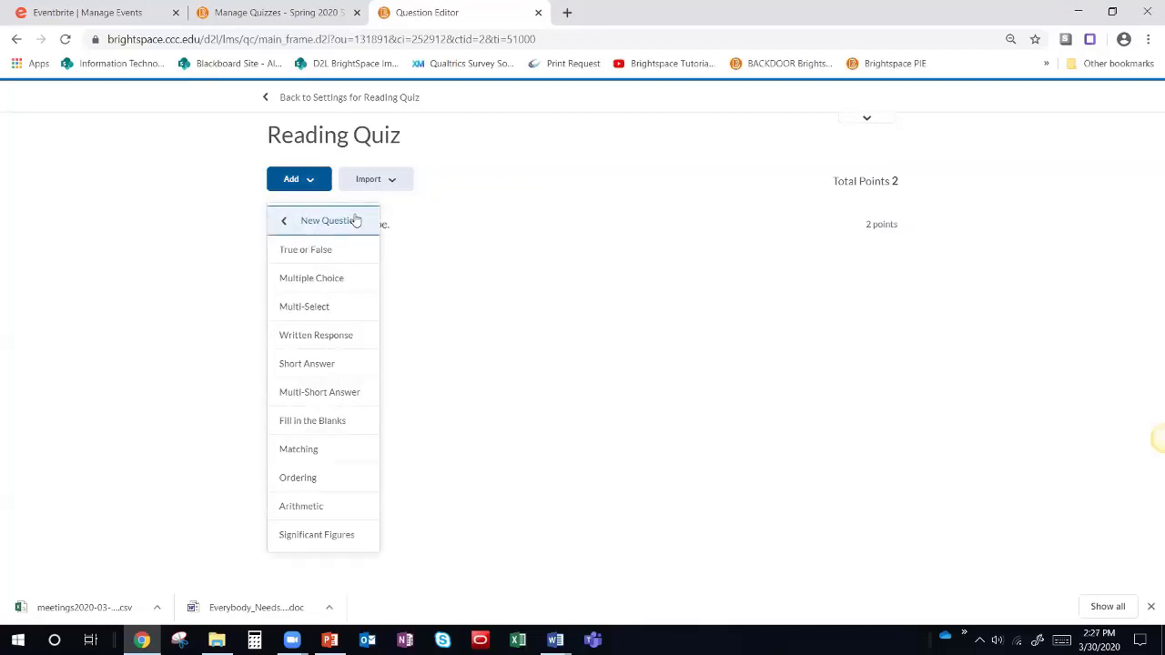
click(336, 293)
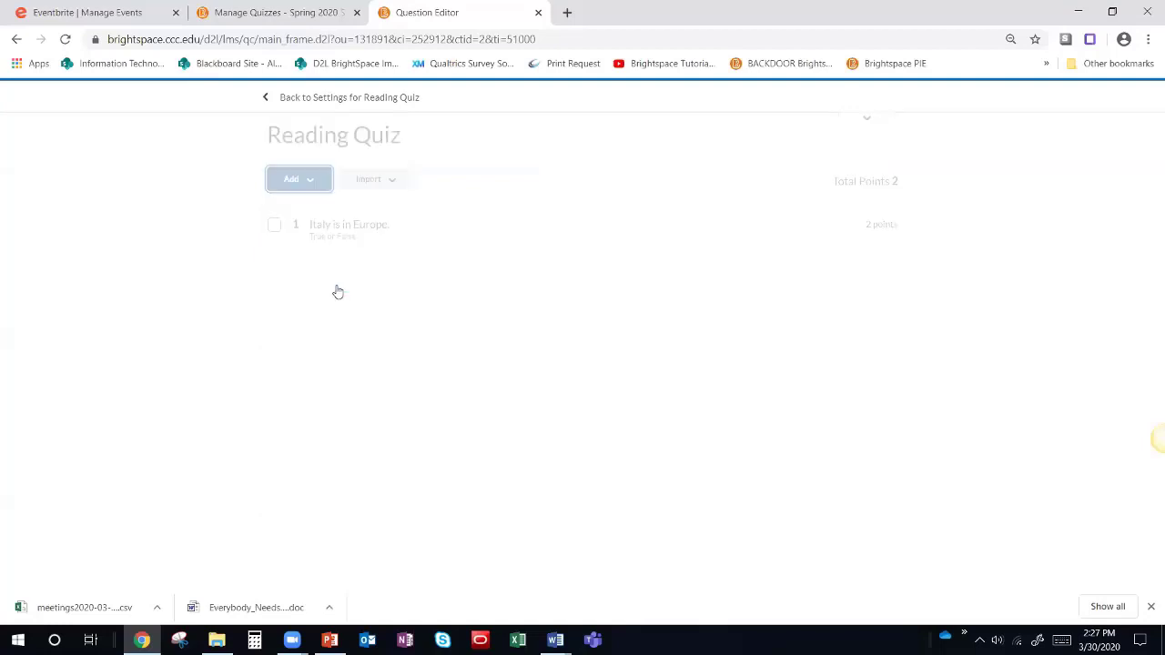
click(335, 283)
click(310, 215)
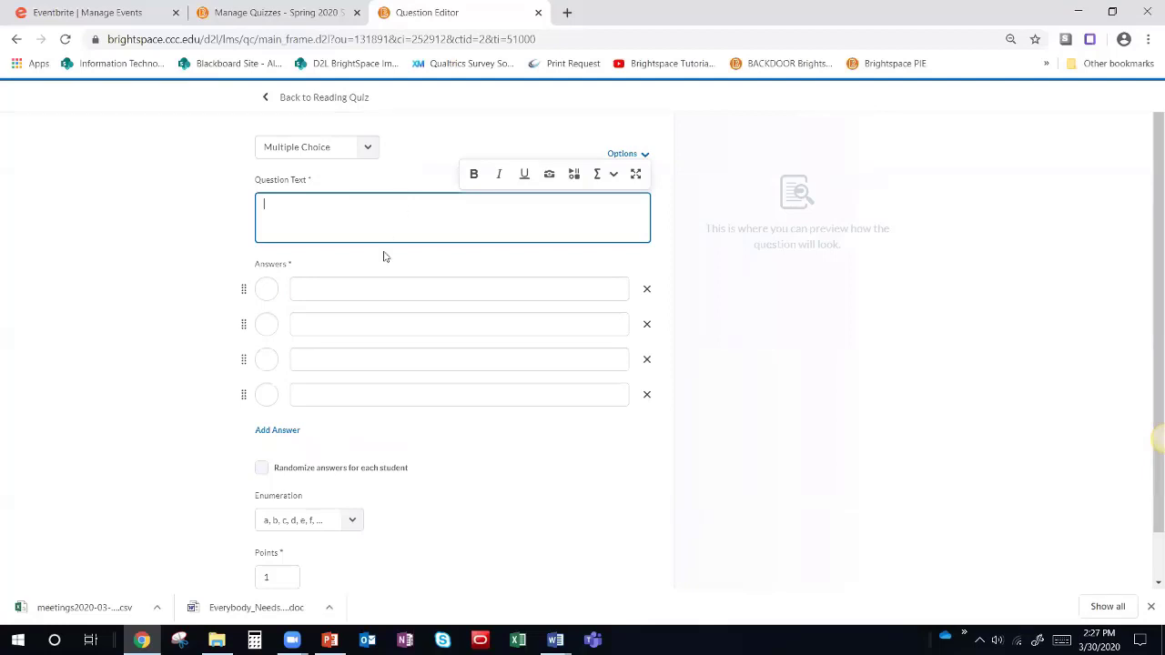
Step: Add a fifth answer row to the question and mark the second answer as correct
click(354, 285)
click(346, 328)
click(347, 357)
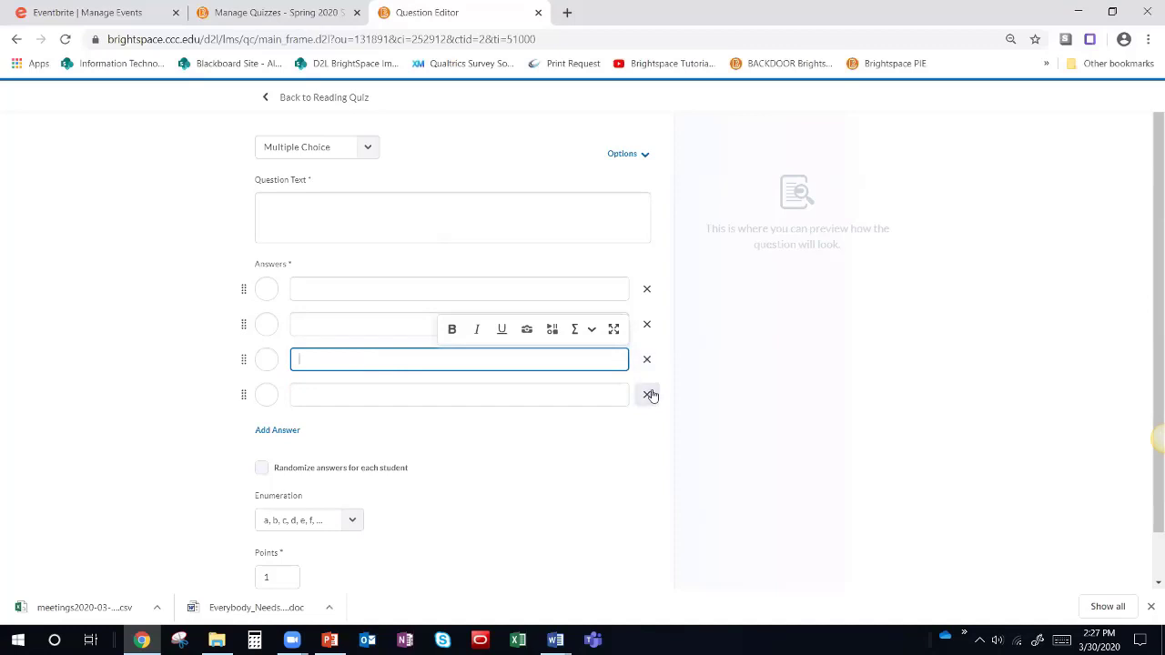
click(280, 435)
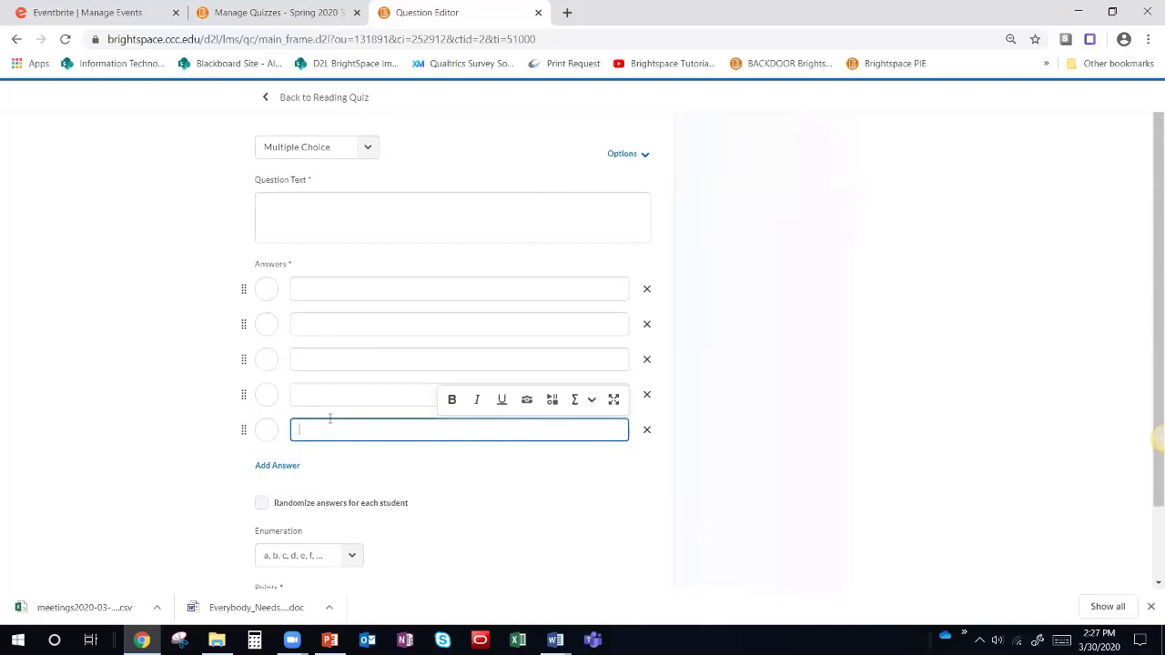
click(267, 324)
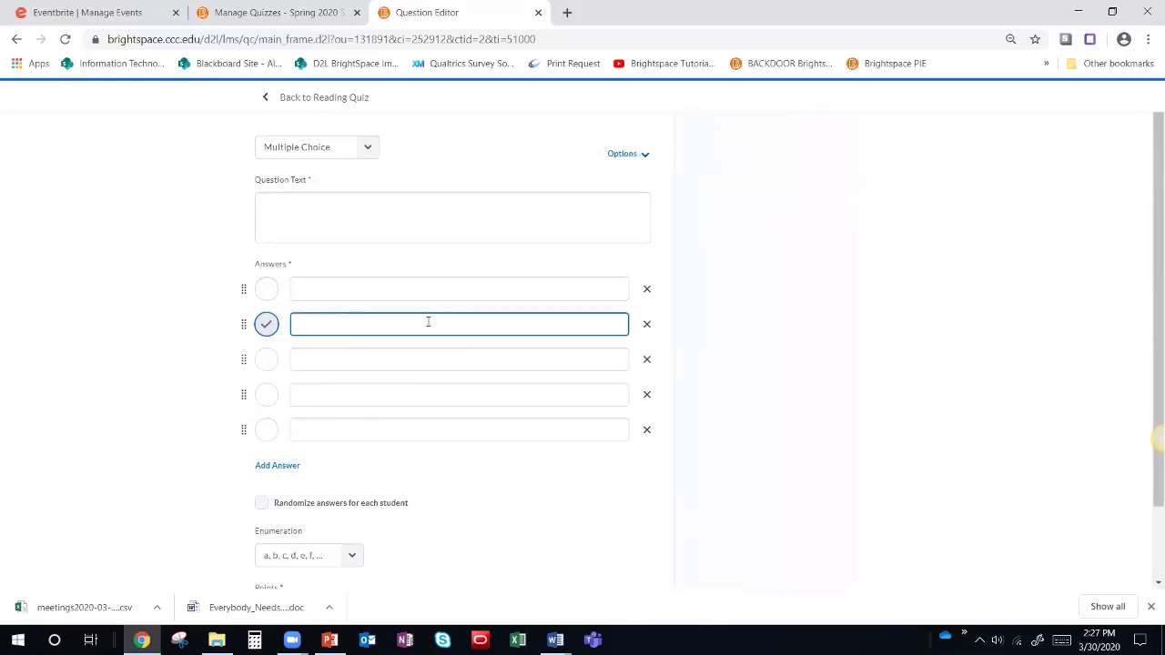
Step: Randomize the answers for each student and fill the first three answers with rainbows, toyotas and happy
scroll(398, 353, down, 1)
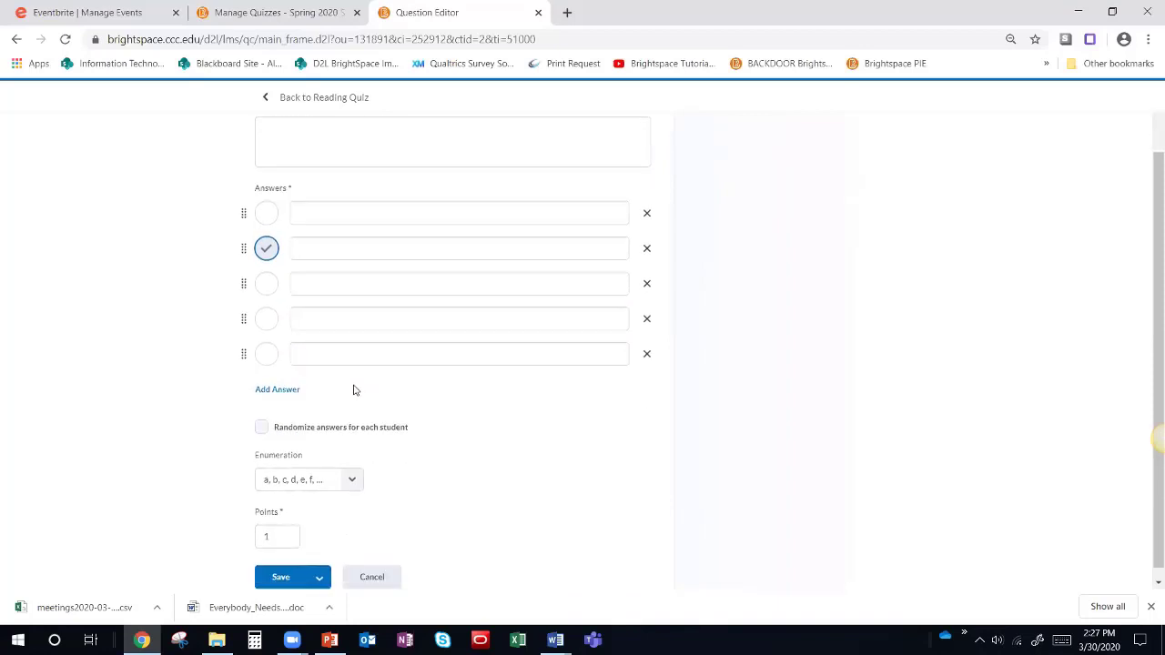
click(261, 429)
click(384, 215)
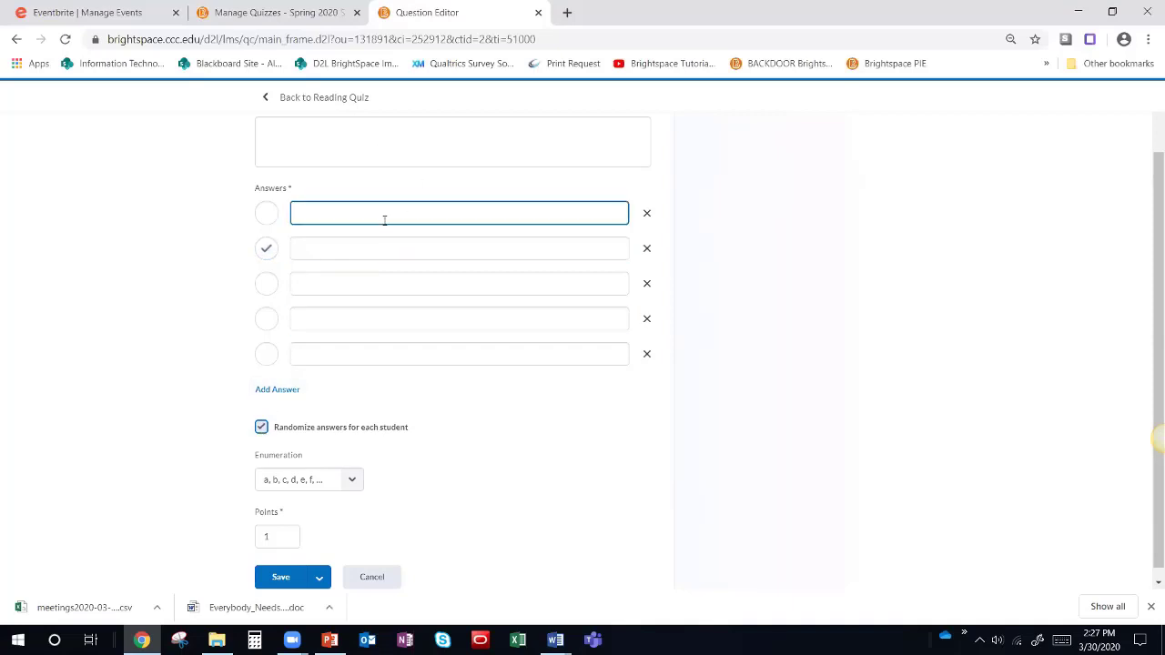
text(rainbows)
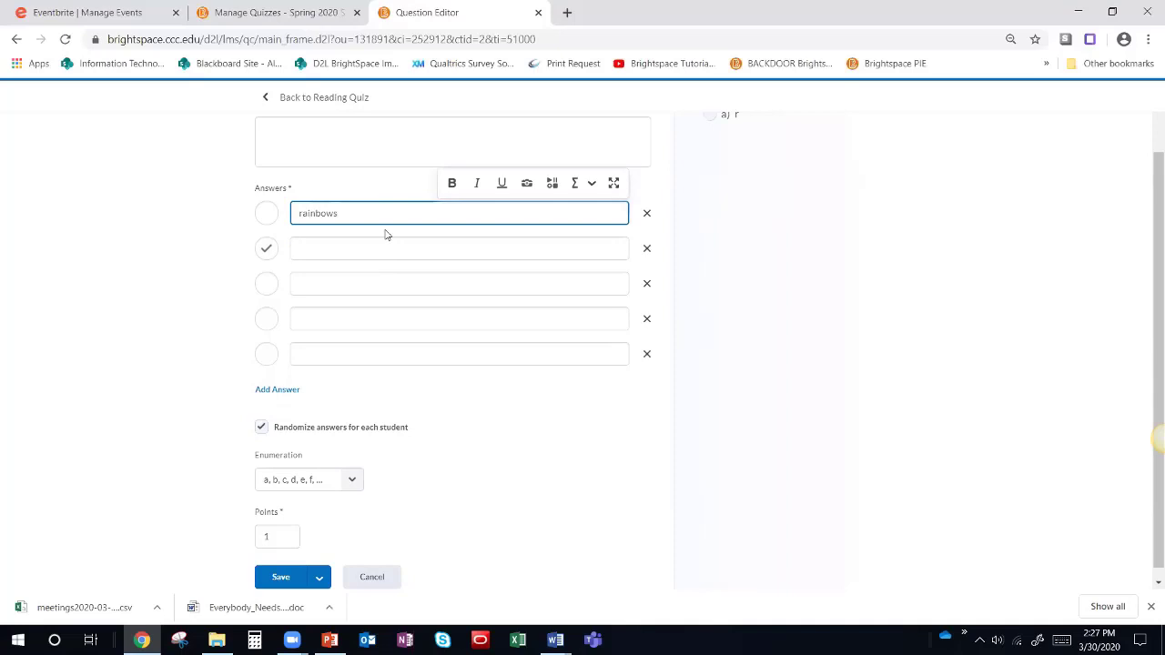
key(Tab)
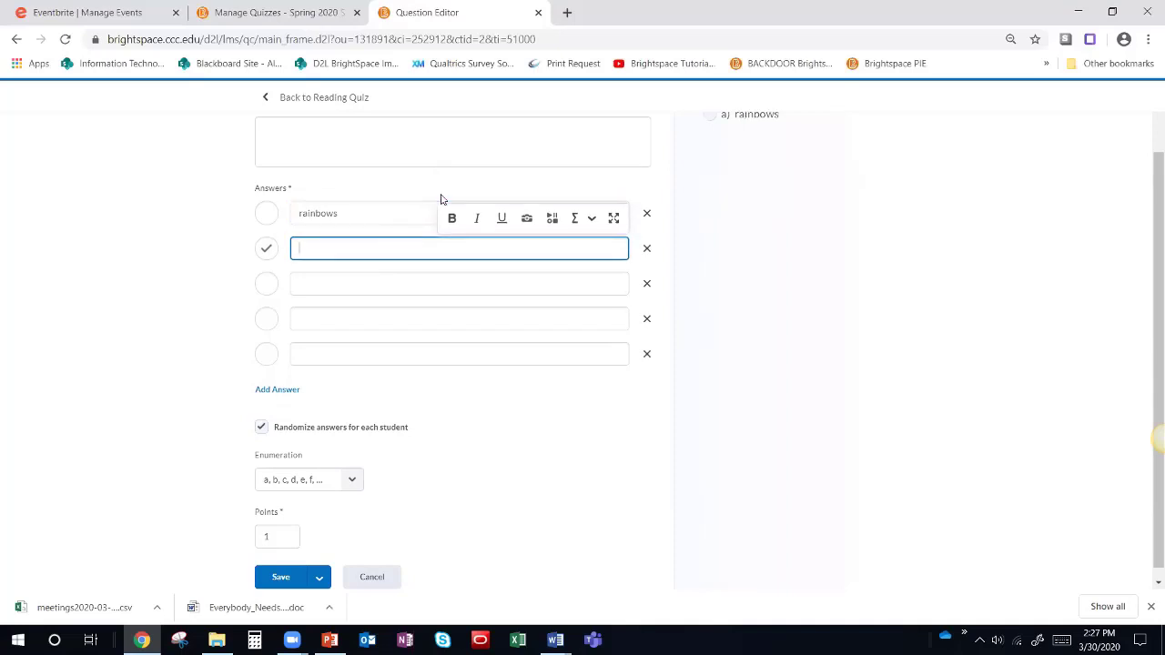
text(toyotas)
key(Tab)
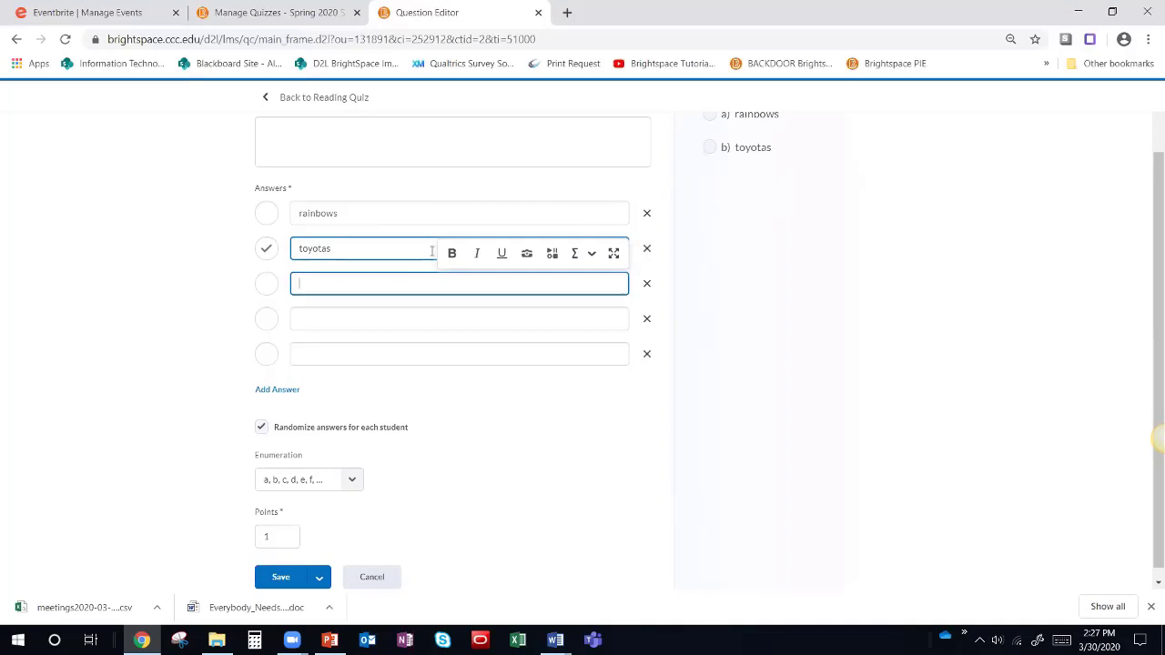
text(happy)
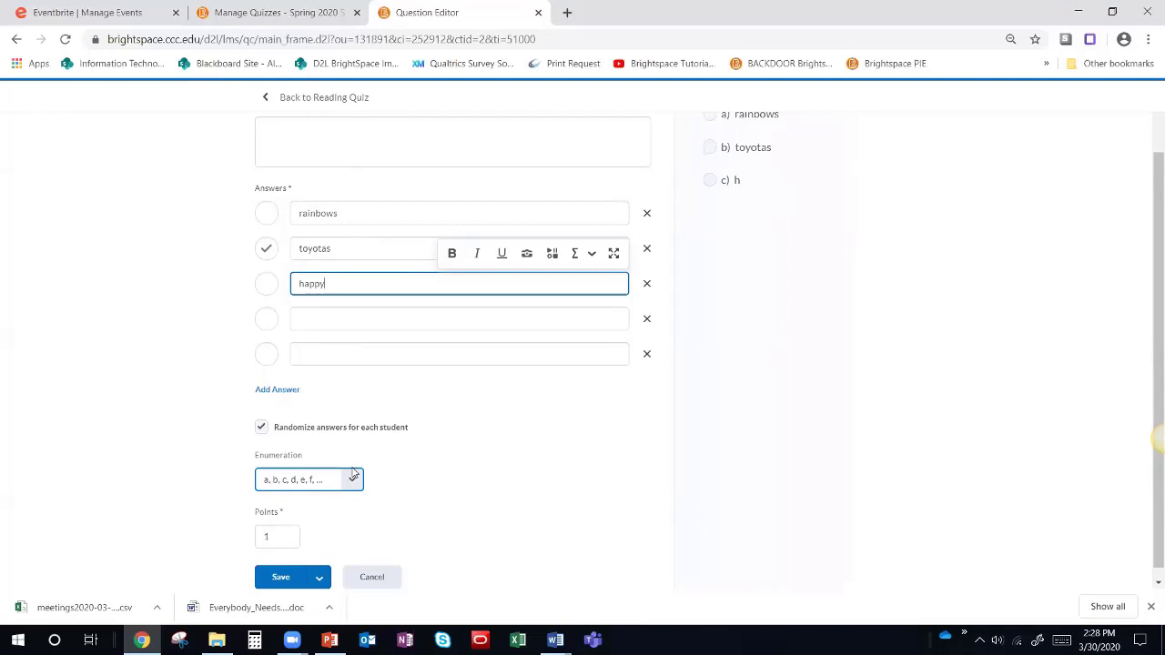
Step: Enter none of the above as the fifth answer and replace the second answer's text with the same wording
click(346, 357)
text(mon)
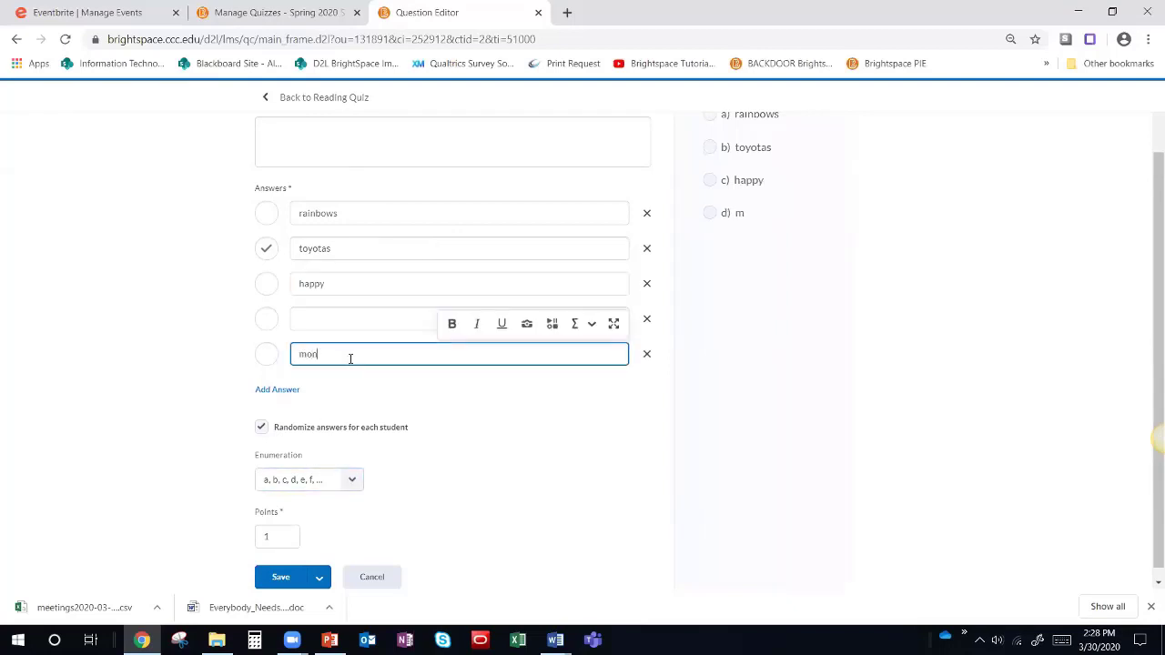
key(BackSpace)
text(none of the above)
triple_click(342, 355)
double_click(350, 245)
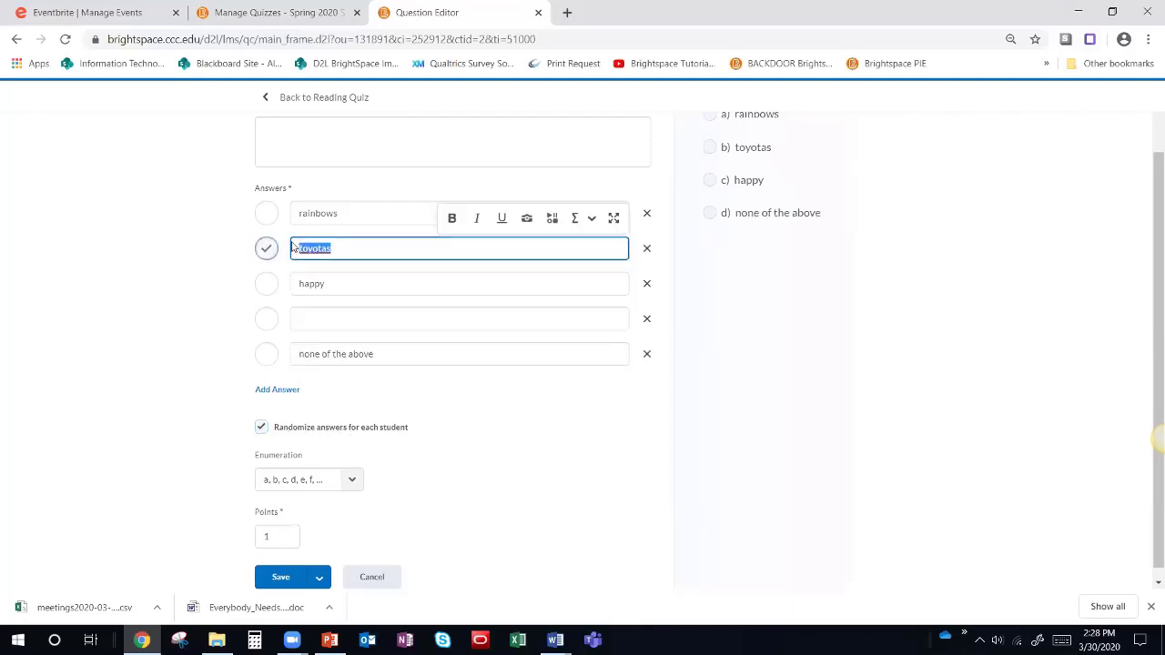
text(none of the above)
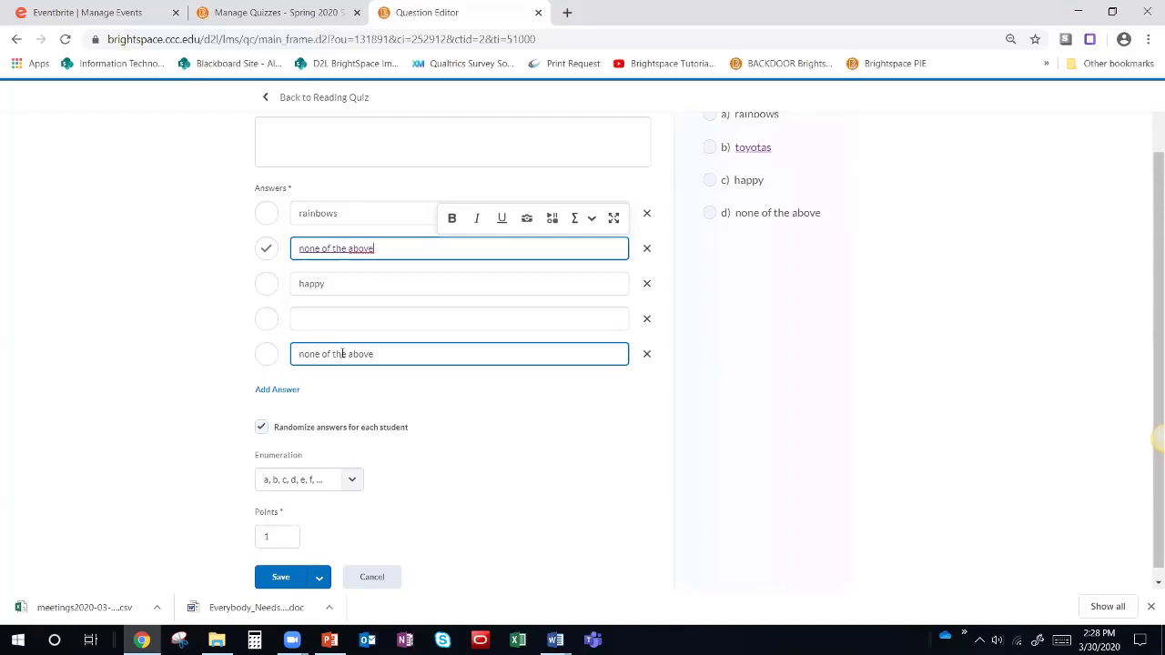
Step: Remove the last two answer rows and replace the second answer's text with toytoa
click(648, 354)
click(646, 342)
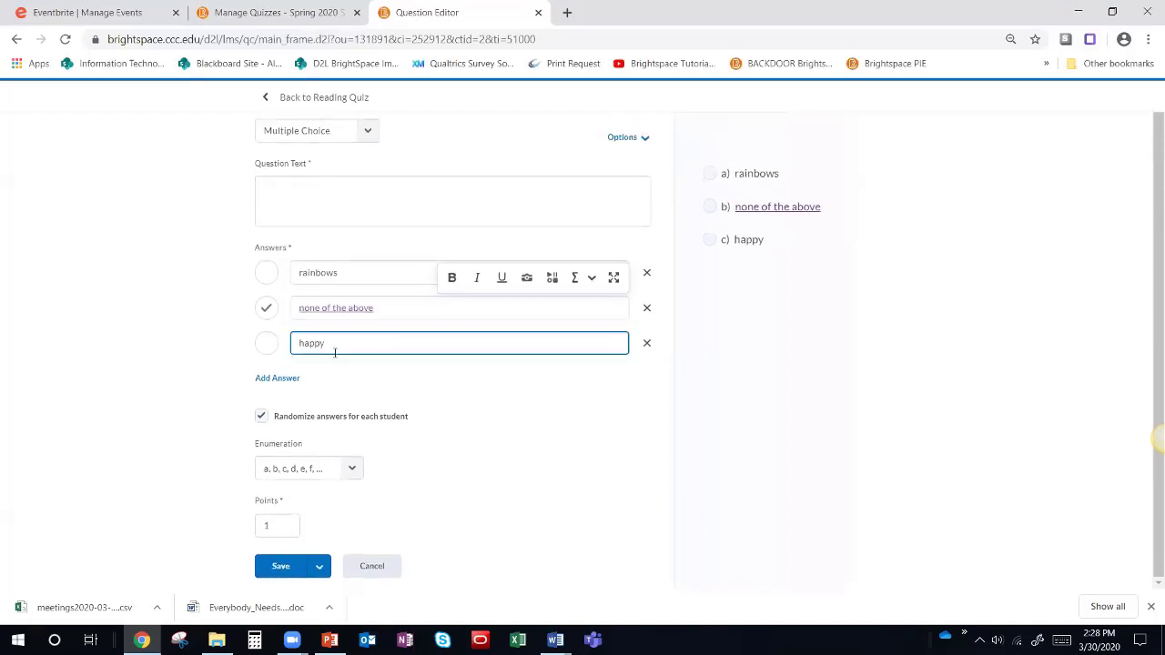
triple_click(344, 312)
text(town)
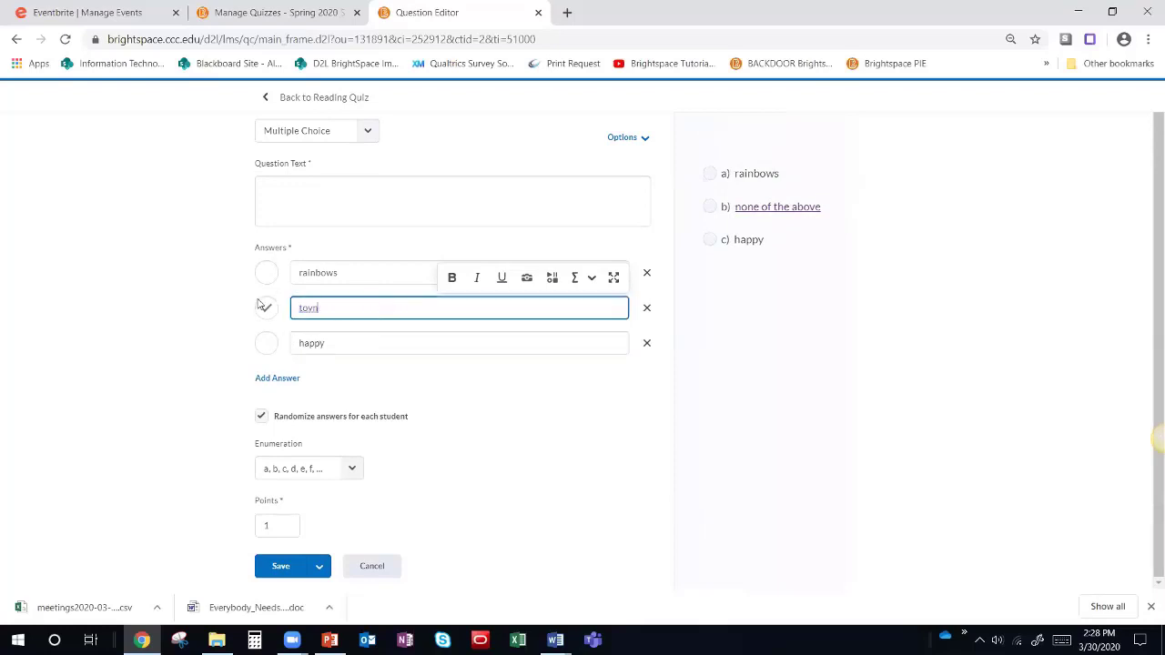
key(BackSpace)
text(toa)
click(626, 141)
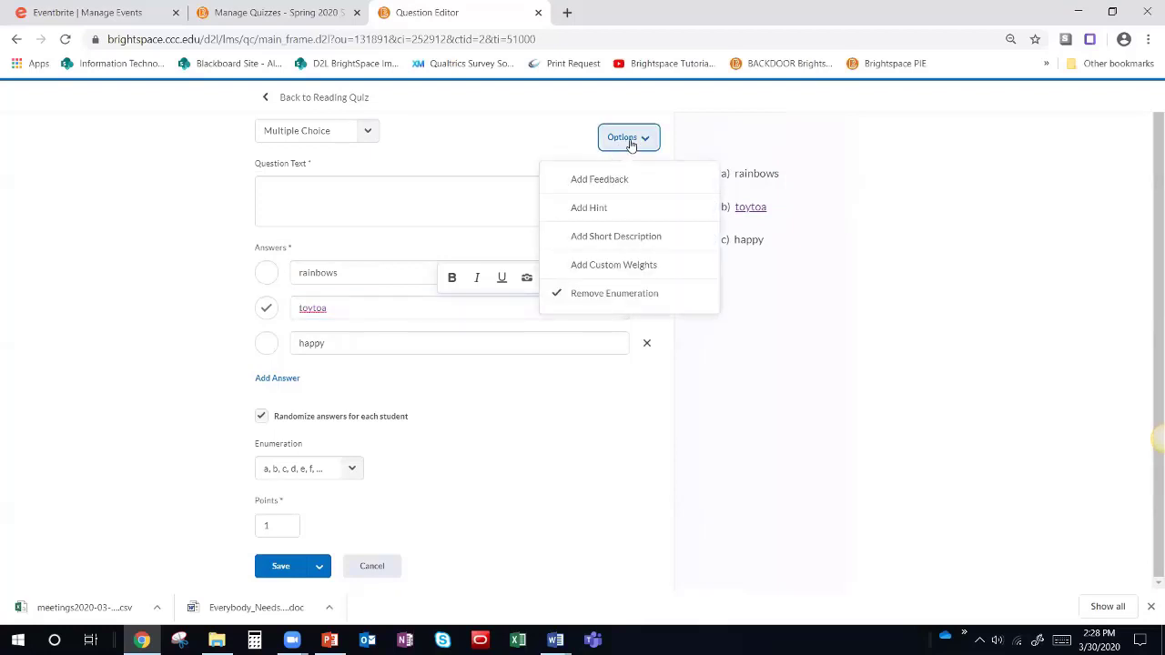
click(864, 261)
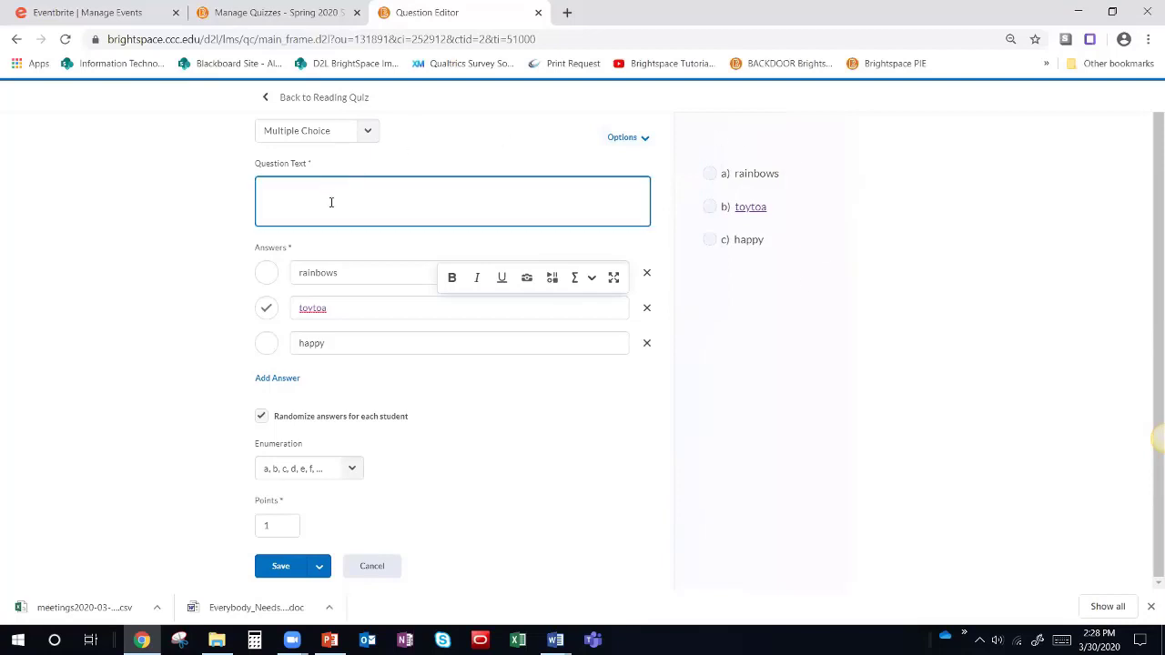
Step: Begin the question text with What is and correct the spelling of the second answer to toyota
click(287, 186)
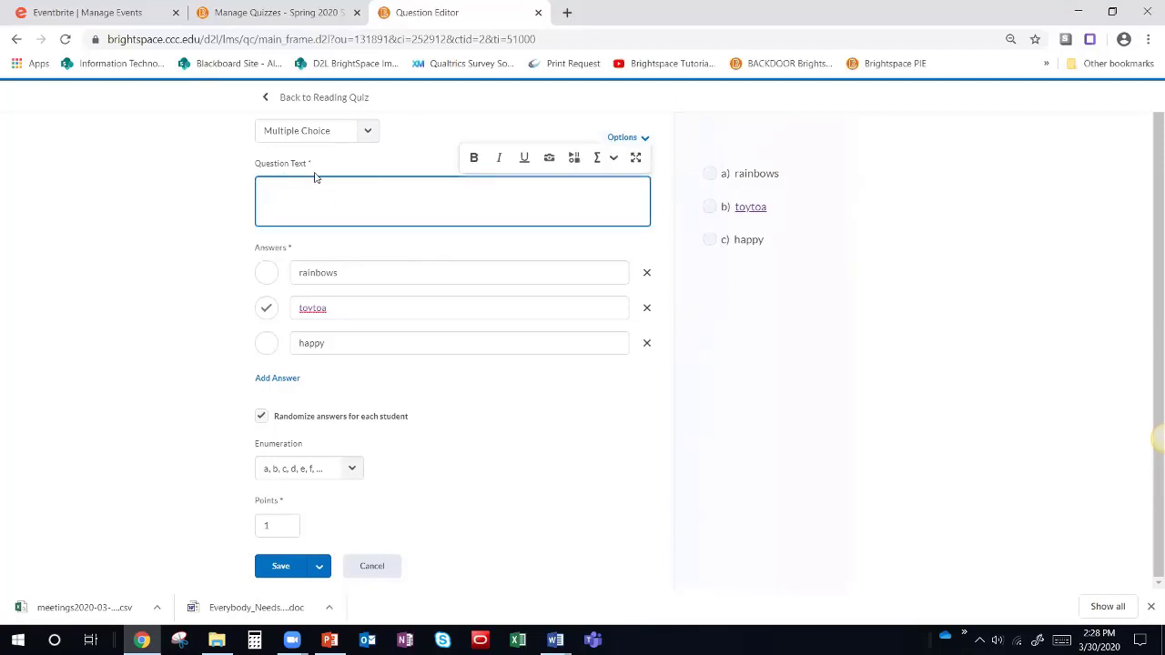
text(What is)
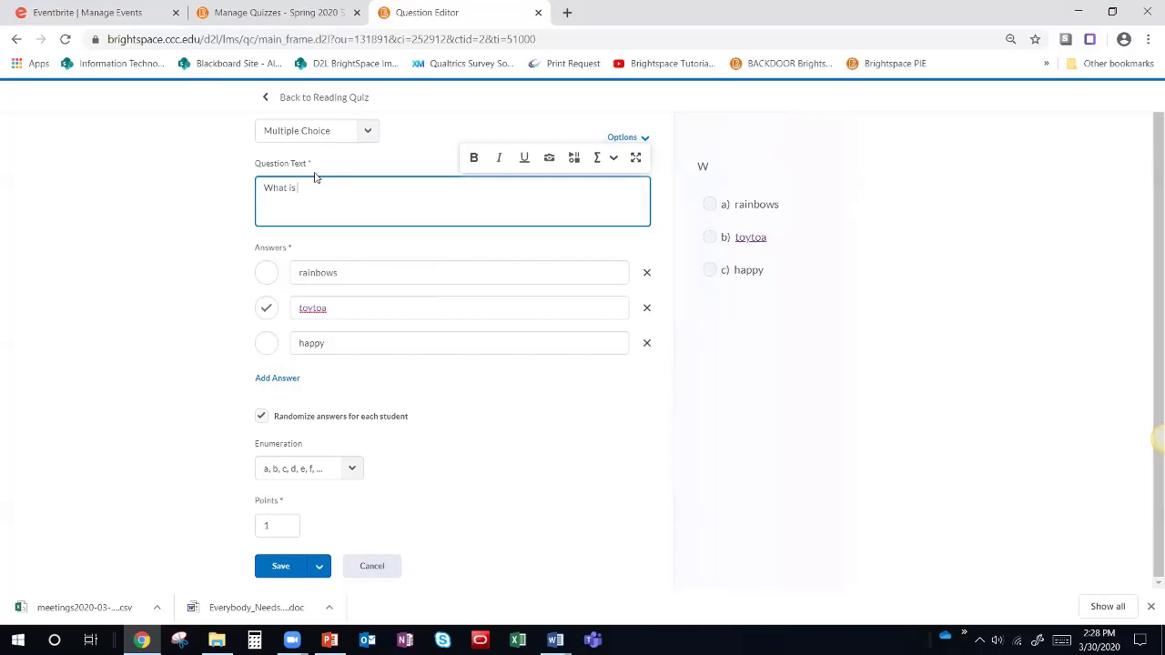
click(395, 309)
key(BackSpace)
key(BackSpace)
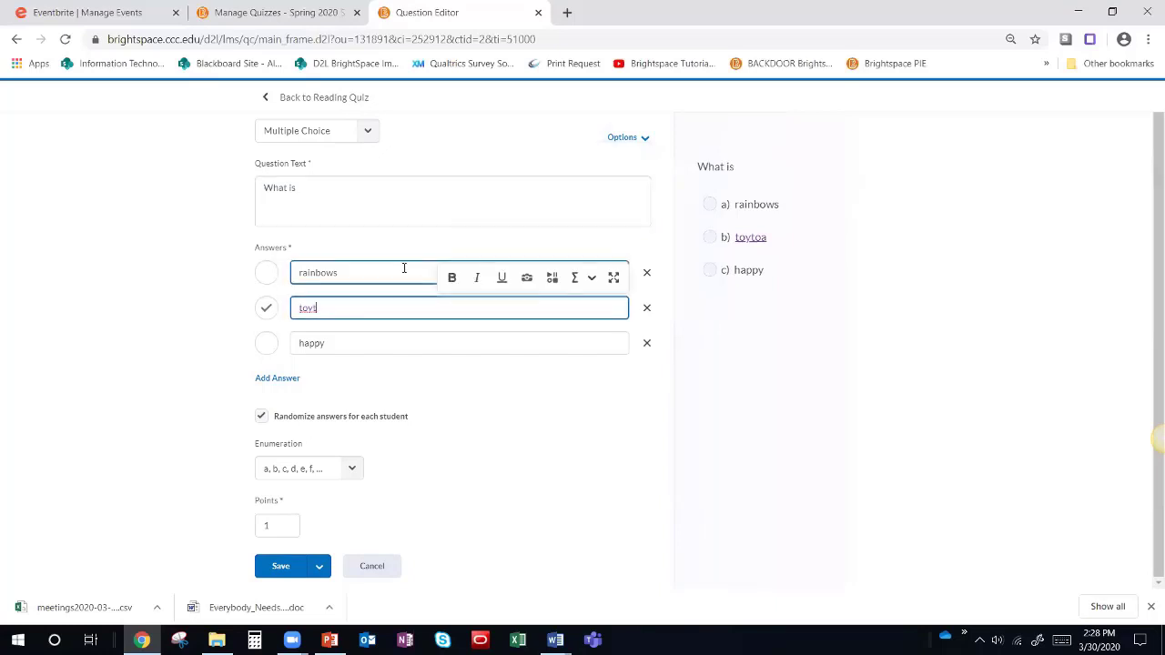
text(ota)
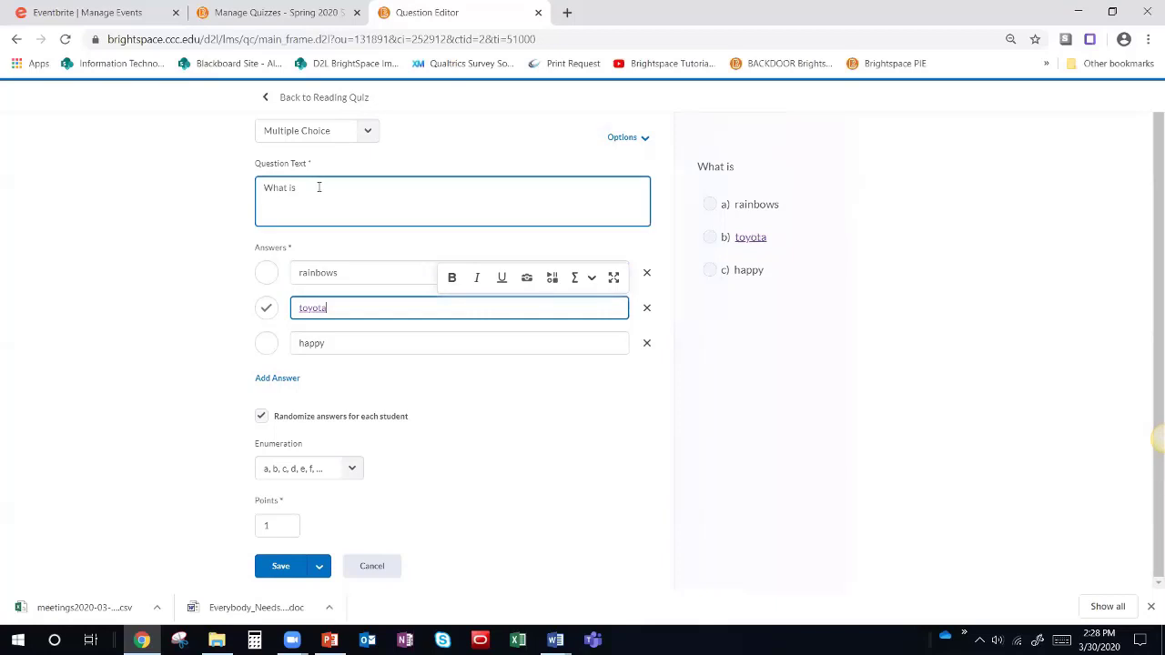
Step: Complete the question text as What kind of car is a camry and save the multiple choice question
click(293, 187)
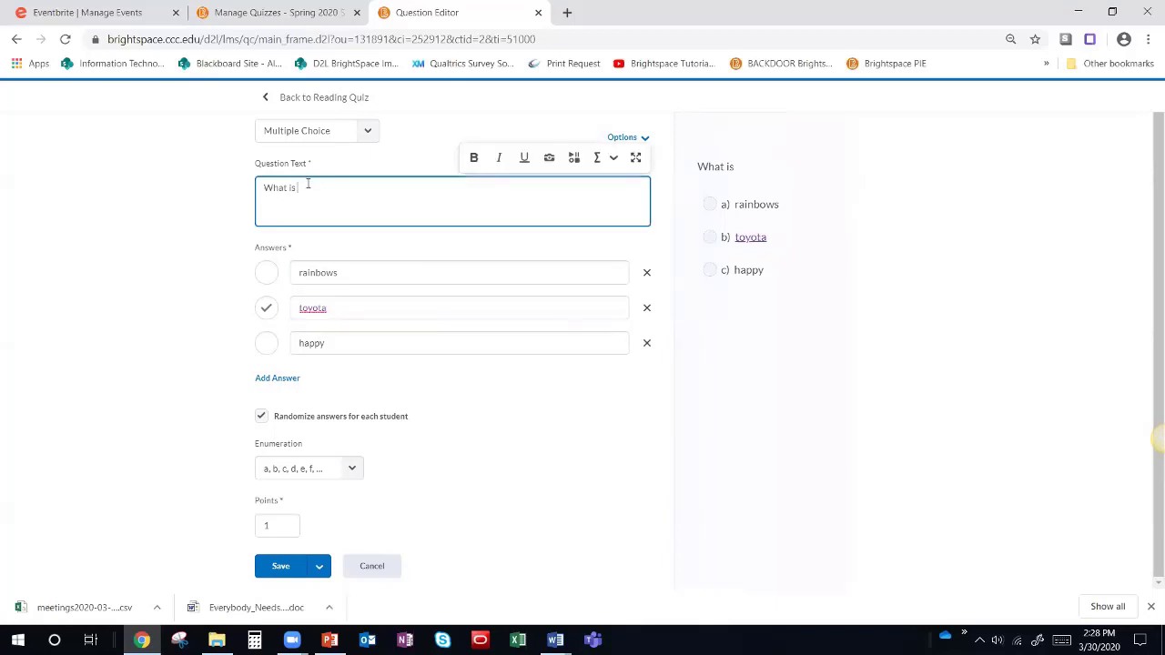
text(kind of car is a camry)
click(567, 251)
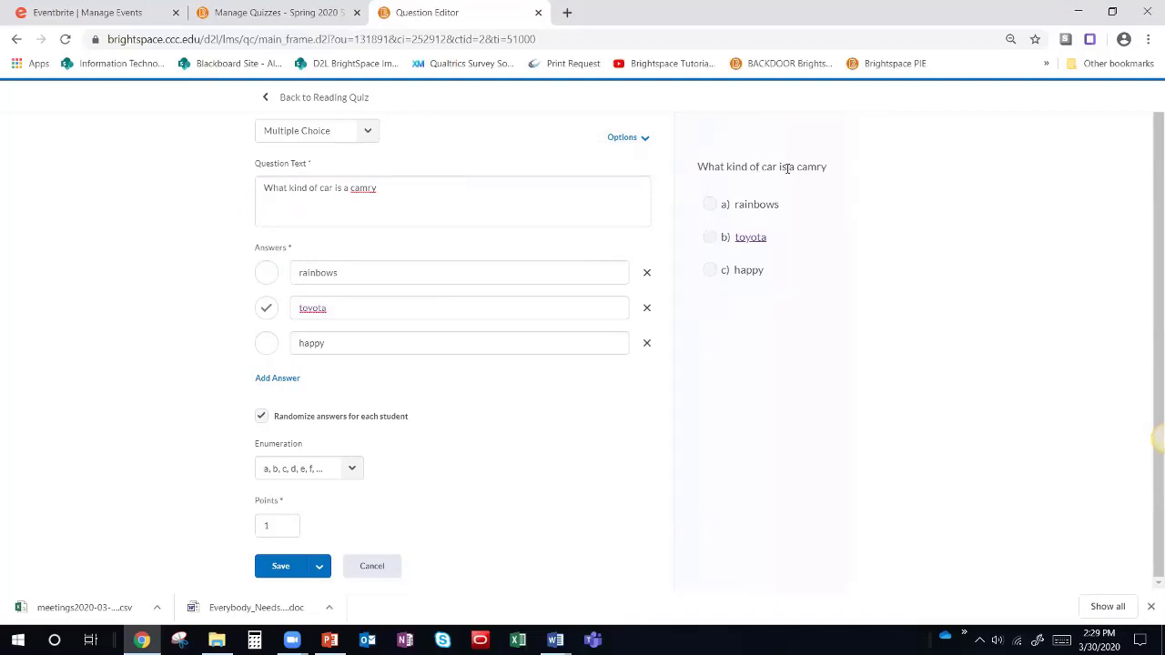
click(289, 572)
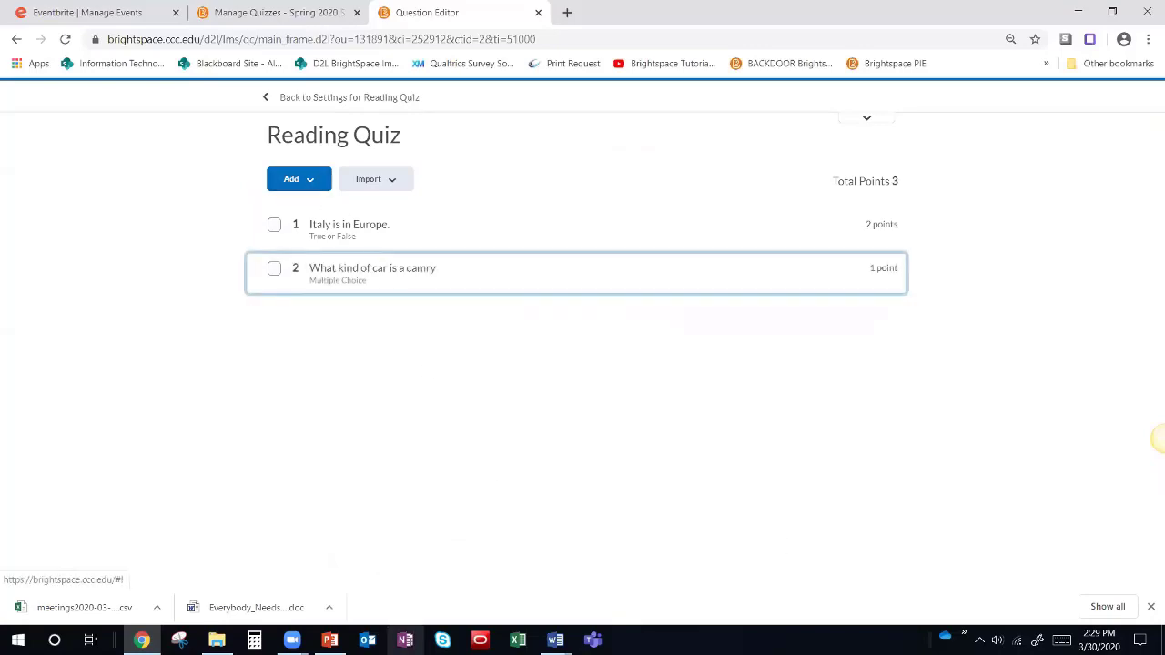
Step: Open the document Quizzes - Copy and Paste or test gendocx.docx from the Quizzes folder on the Desktop in Word
click(217, 640)
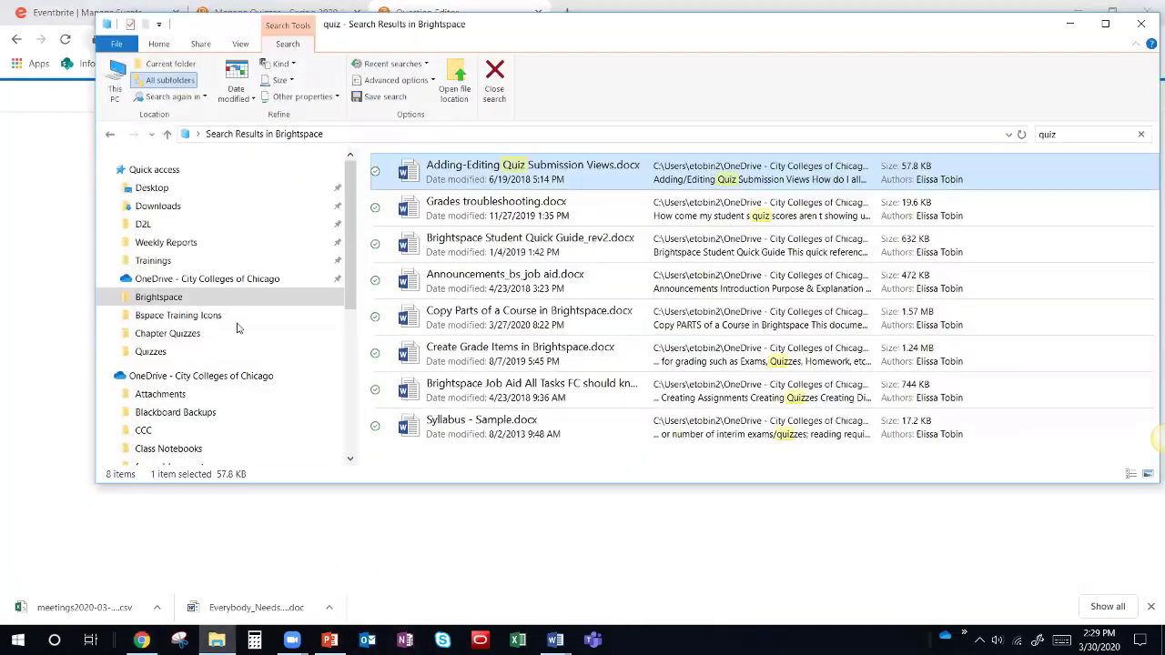
click(177, 192)
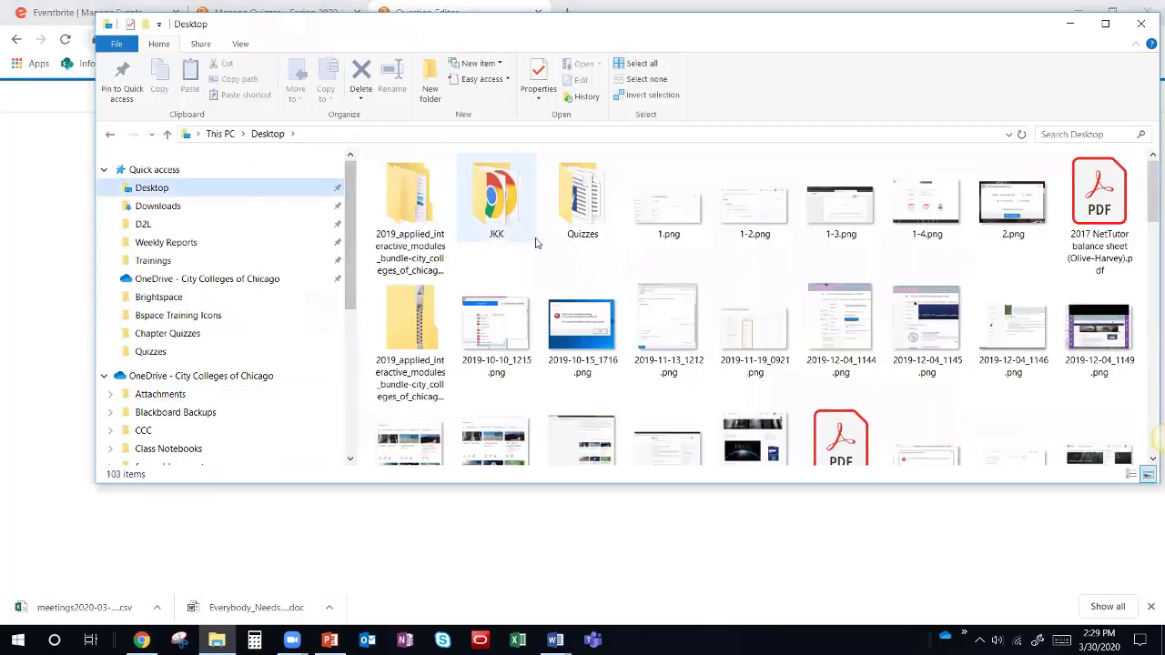
click(574, 242)
double_click(573, 242)
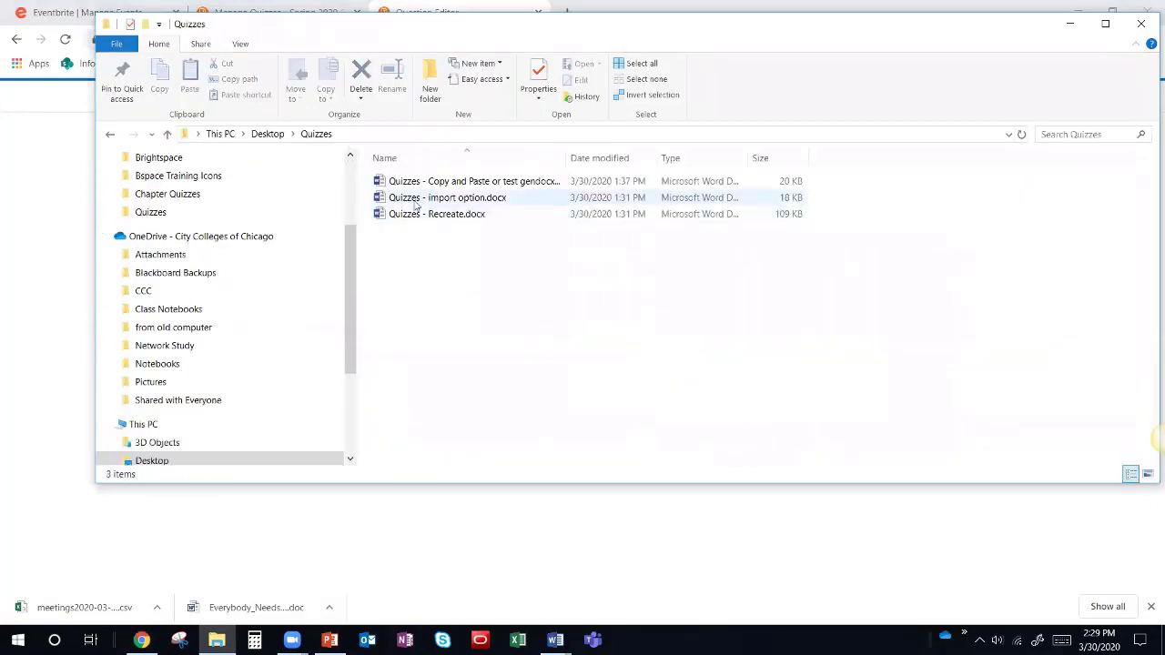
double_click(407, 183)
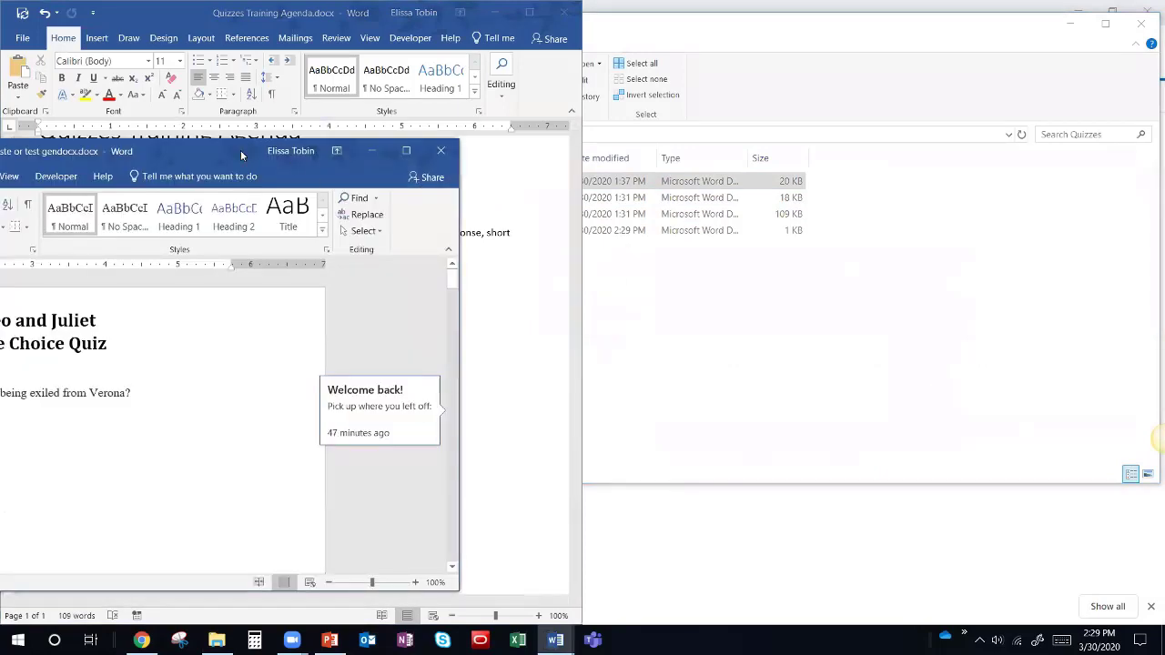
Step: Arrange the Romeo and Juliet quiz document and the Question Editor browser window side by side
double_click(240, 150)
key(super+Left)
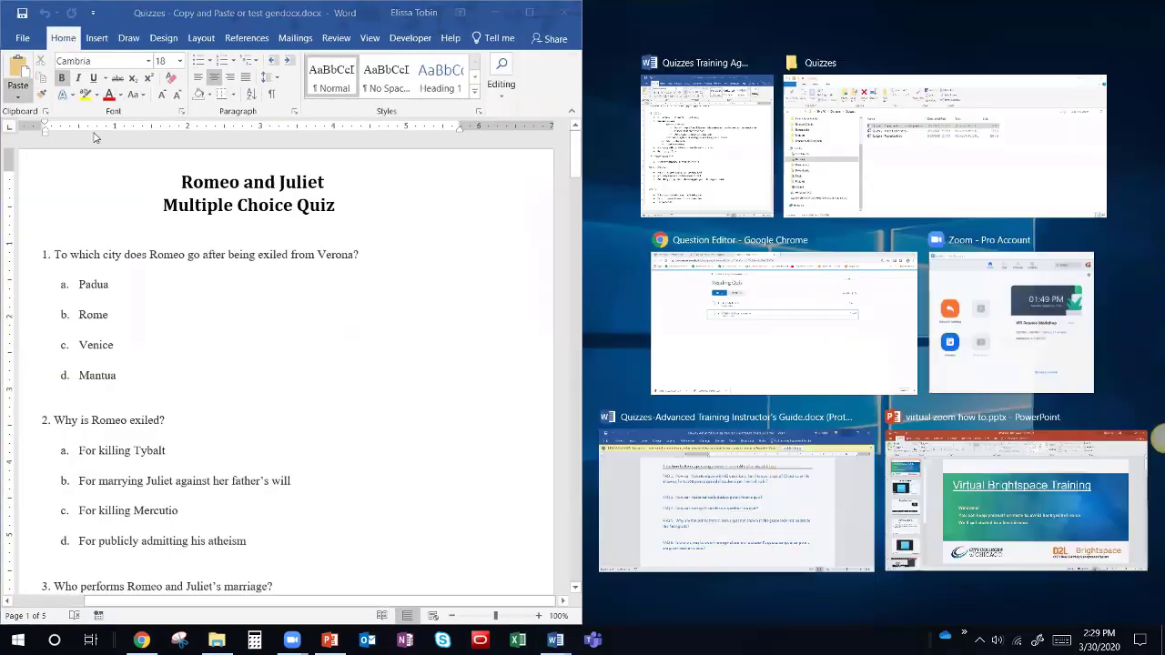
click(834, 381)
click(299, 258)
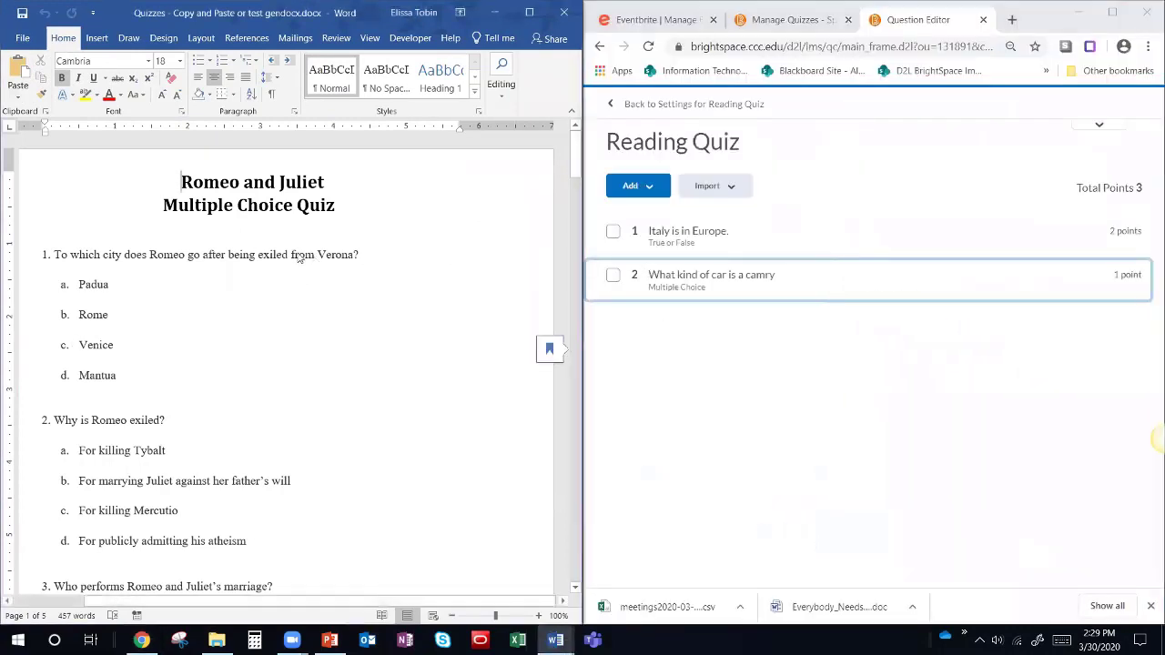
Step: Copy the document's first question, To which city does Romeo go after being exiled from Verona?, into a new Multiple Choice question's text
drag(54, 255, 379, 254)
key(ctrl+c)
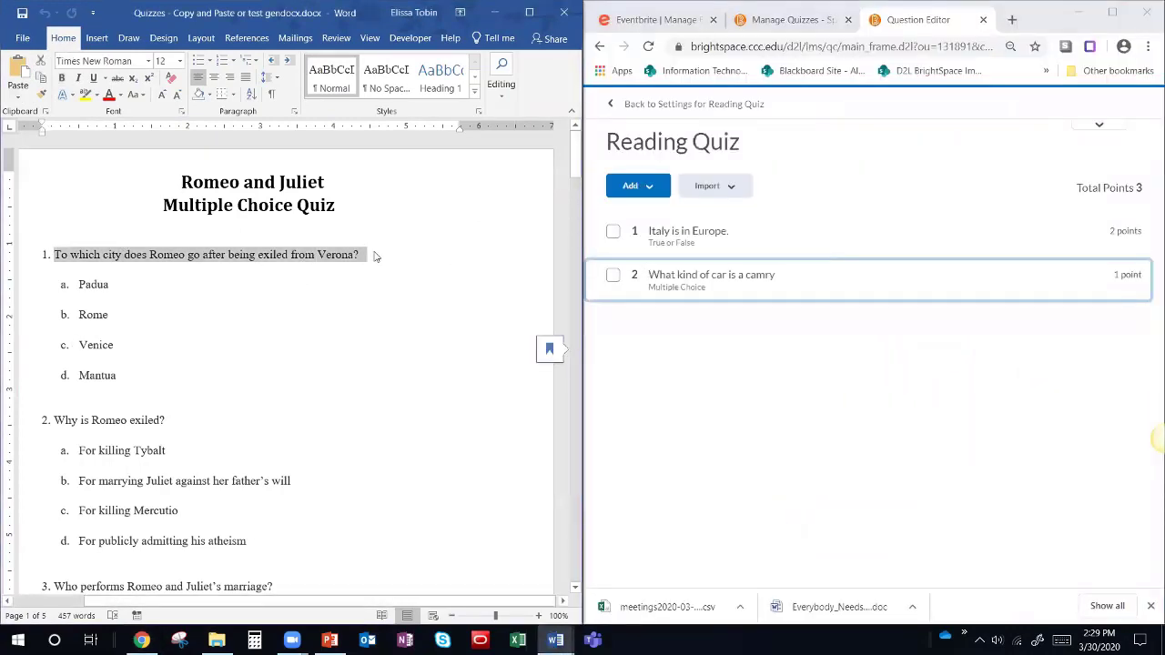
click(631, 188)
click(639, 228)
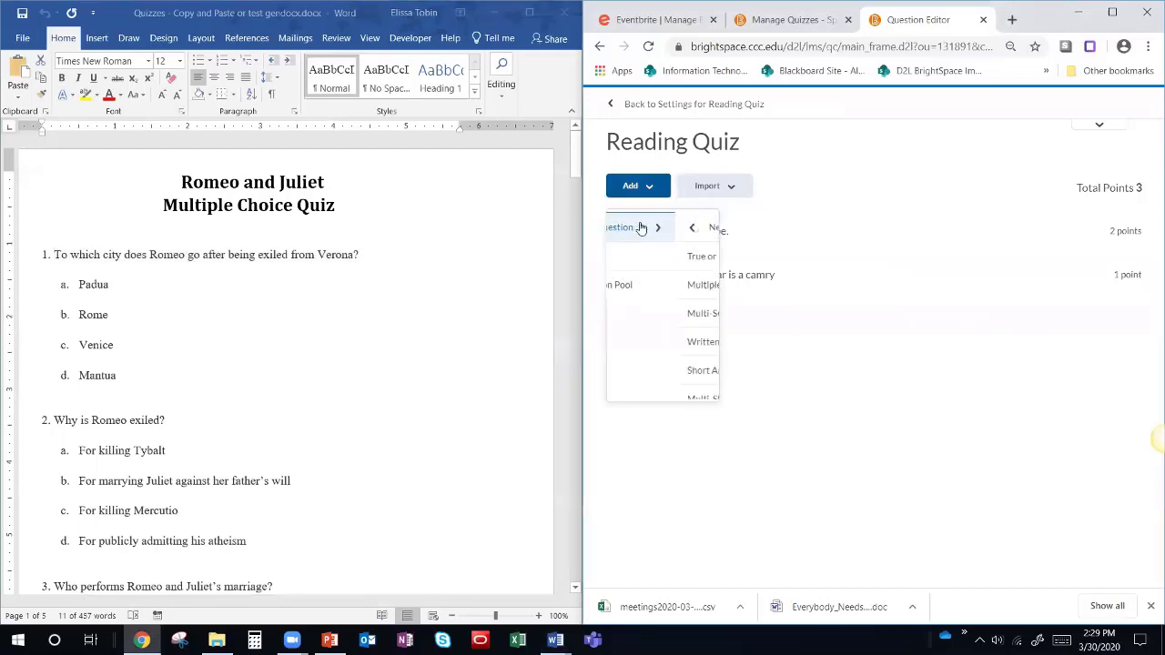
click(640, 284)
click(644, 240)
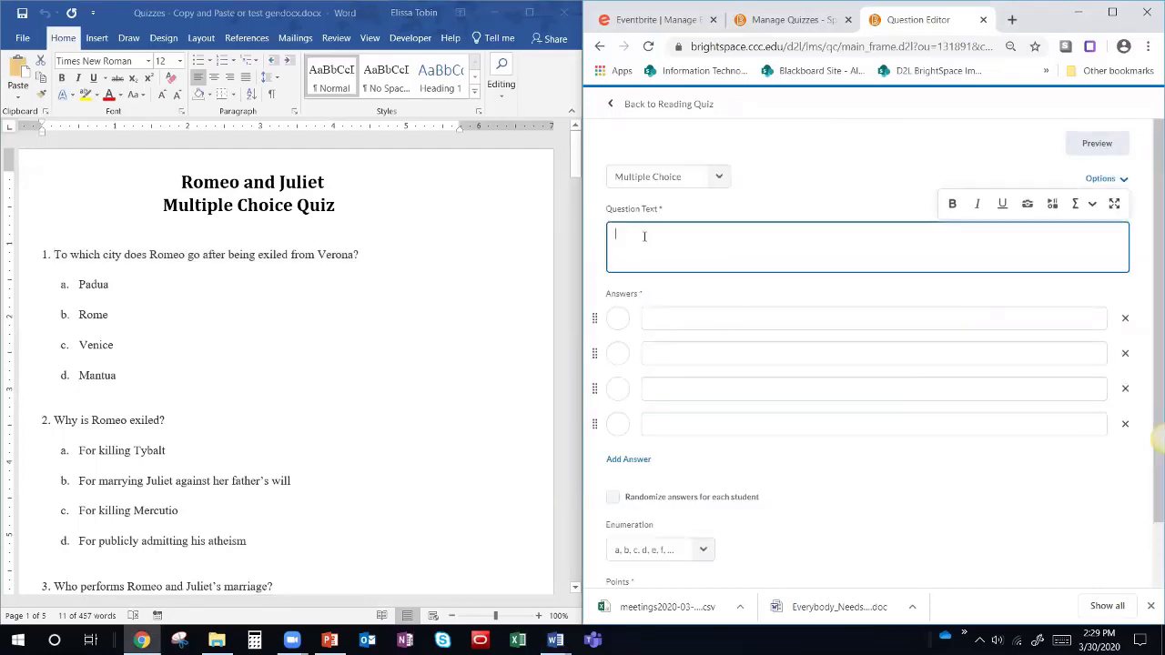
key(ctrl+v)
right_click(647, 240)
drag(623, 258, 618, 260)
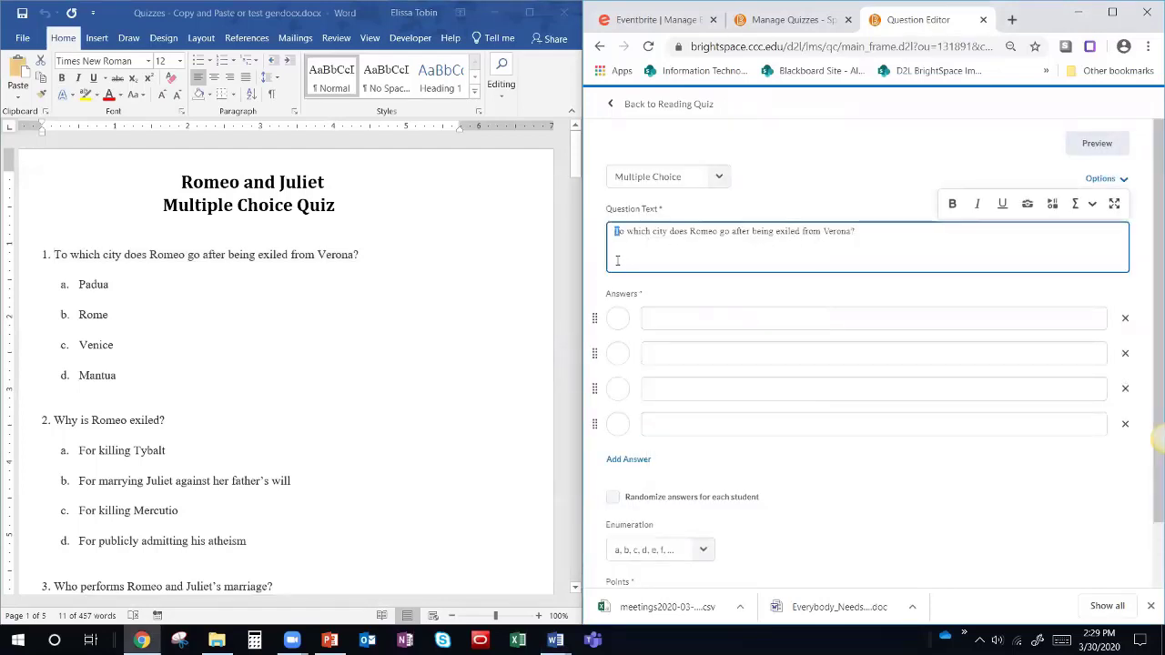
Step: Try copying Padua into the first answer without its list letter, and return the browser to full size
click(114, 284)
double_click(93, 285)
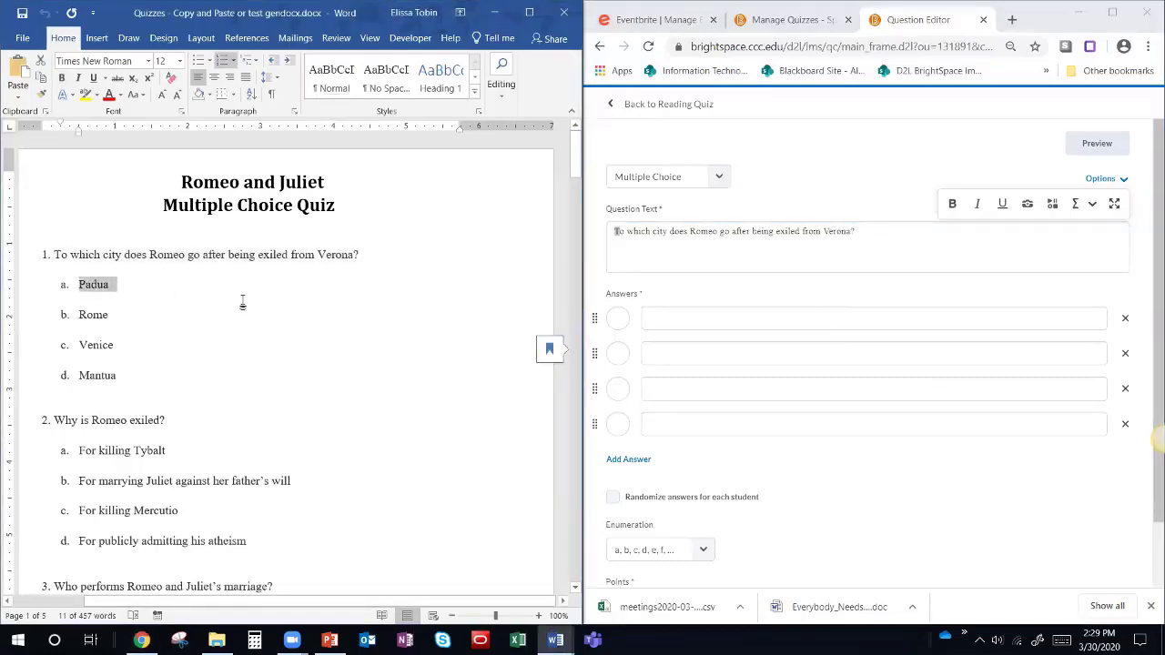
click(676, 319)
text(a. Padua)
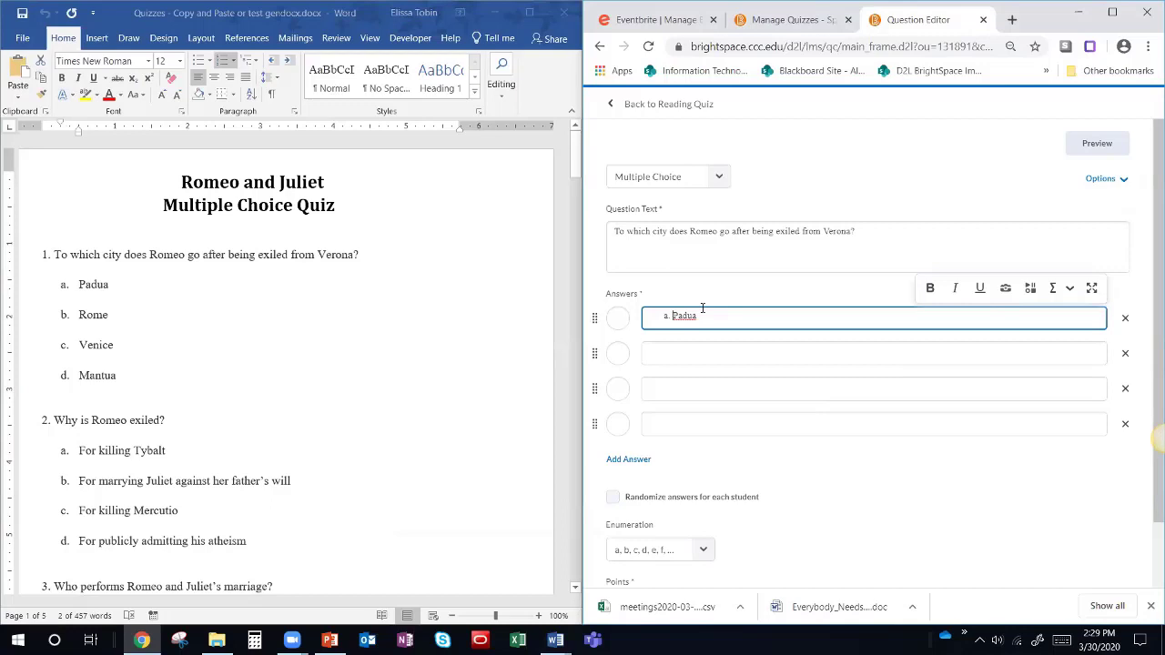
key(BackSpace)
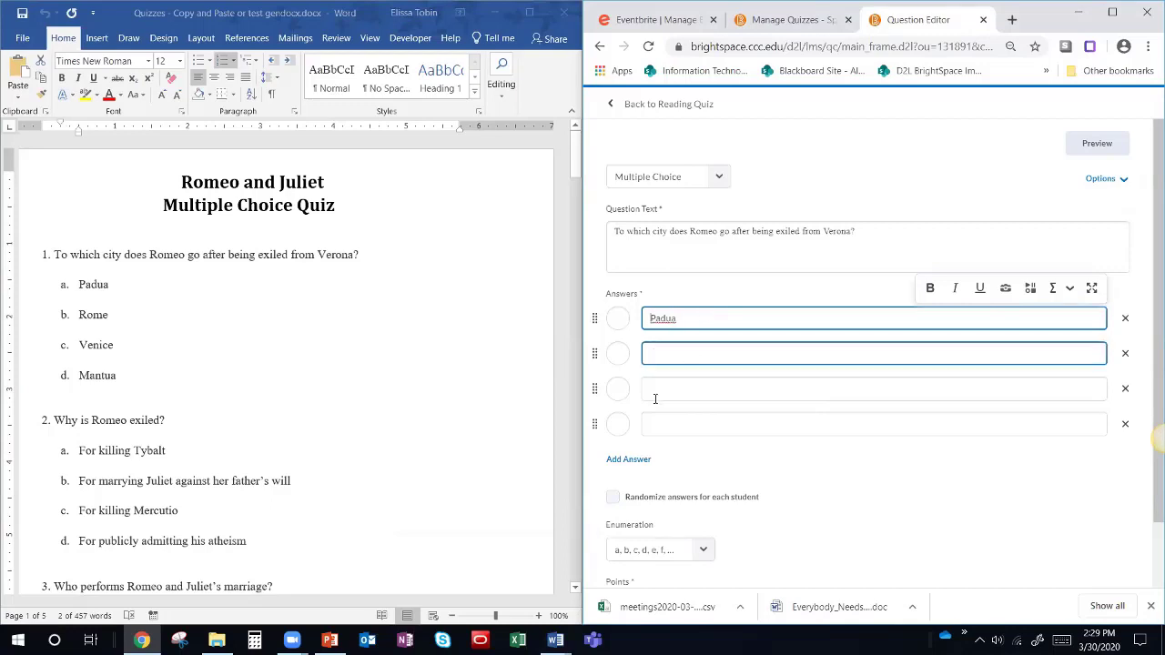
scroll(649, 429, down, 1)
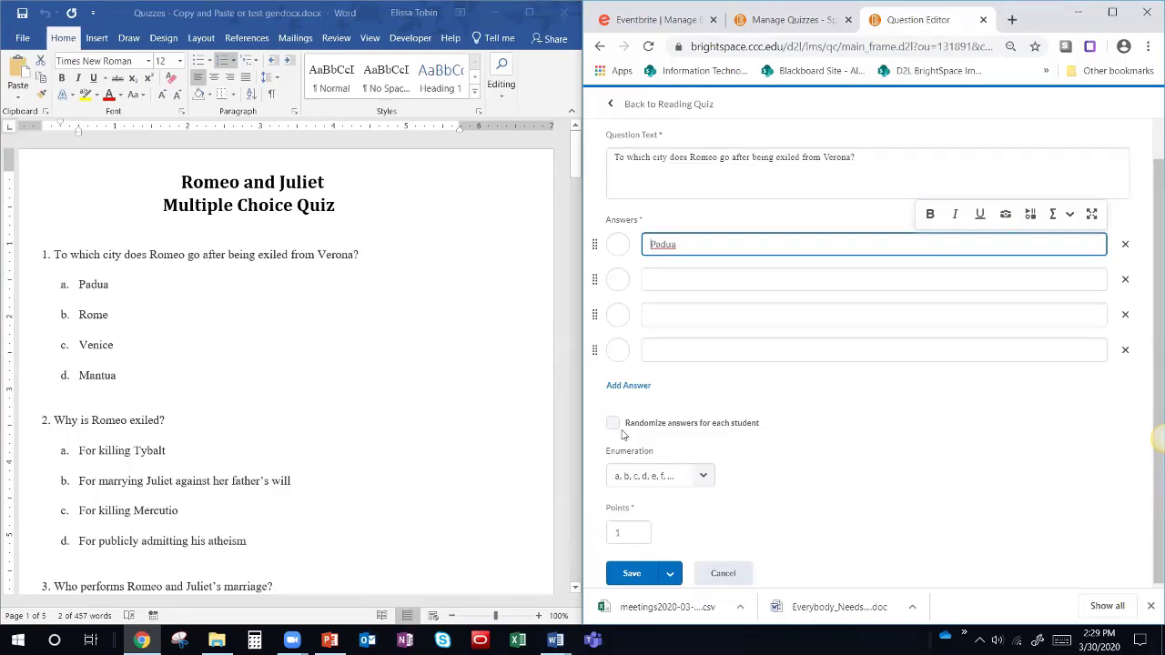
click(1112, 12)
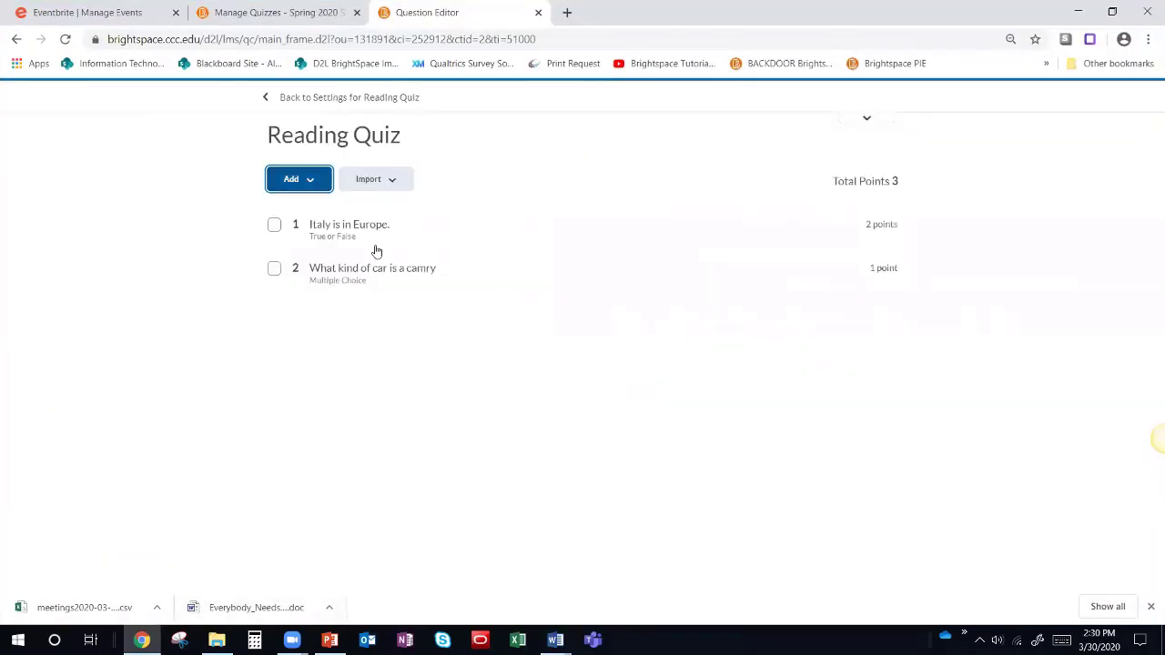
Step: Add a Written Response question with the text askdfhasjkdfh askdjfhasjdf habout napolean and try its answer box in the preview
click(294, 180)
click(312, 221)
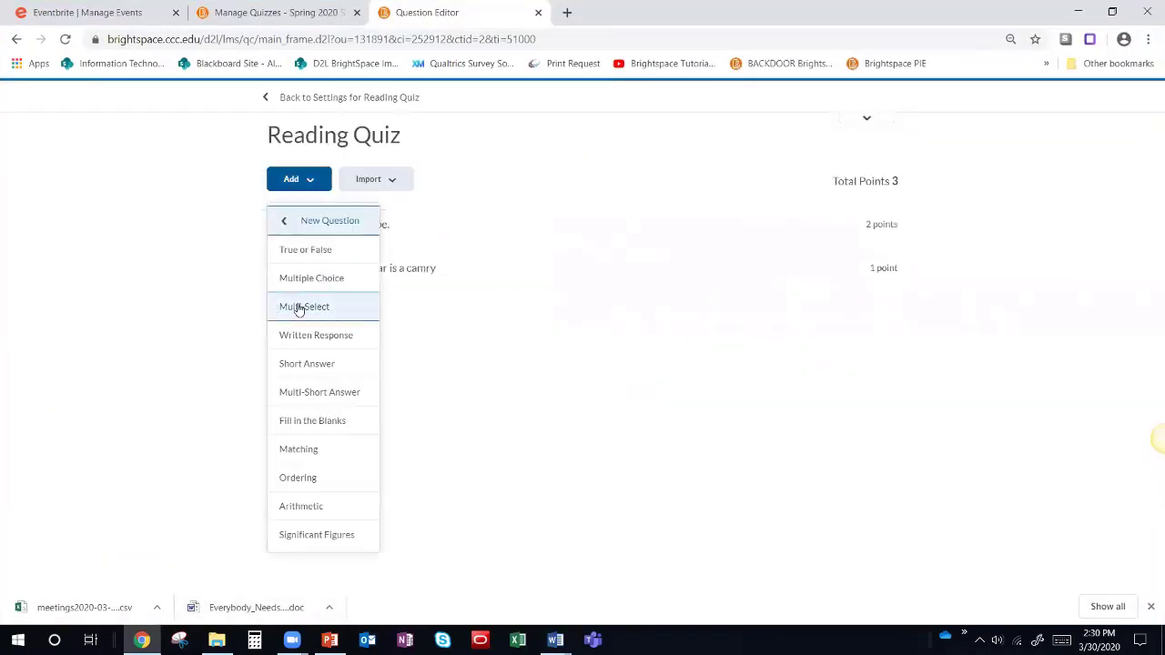
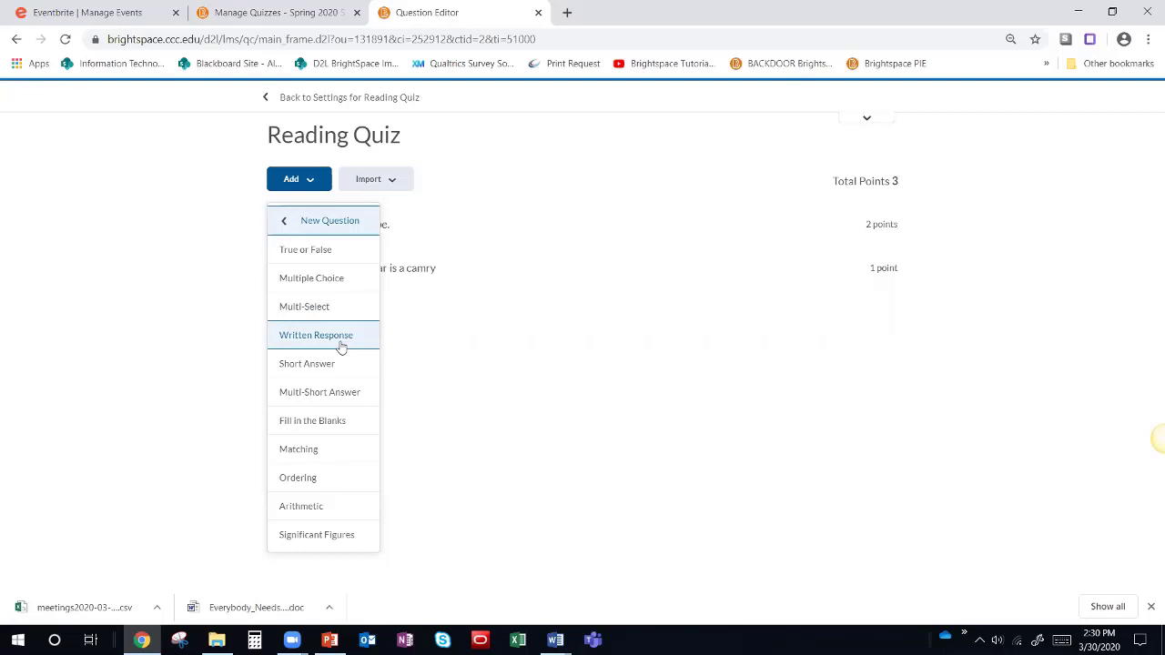
click(341, 337)
click(301, 205)
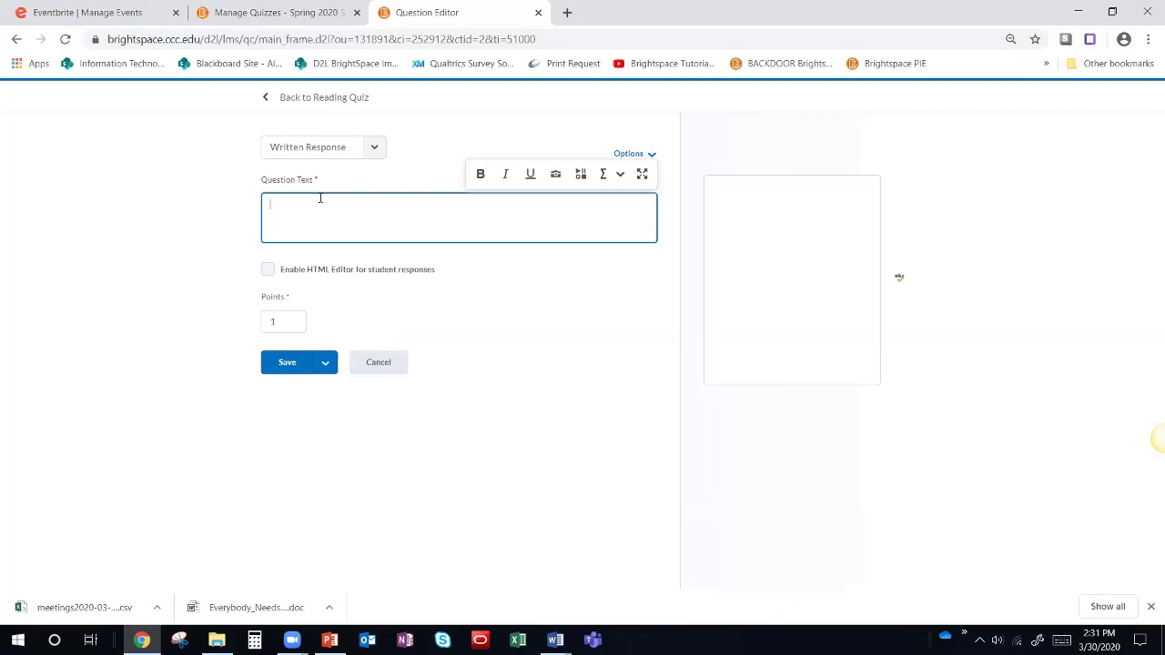
text(askdfhasjkdfh askdjfhasjdf hab)
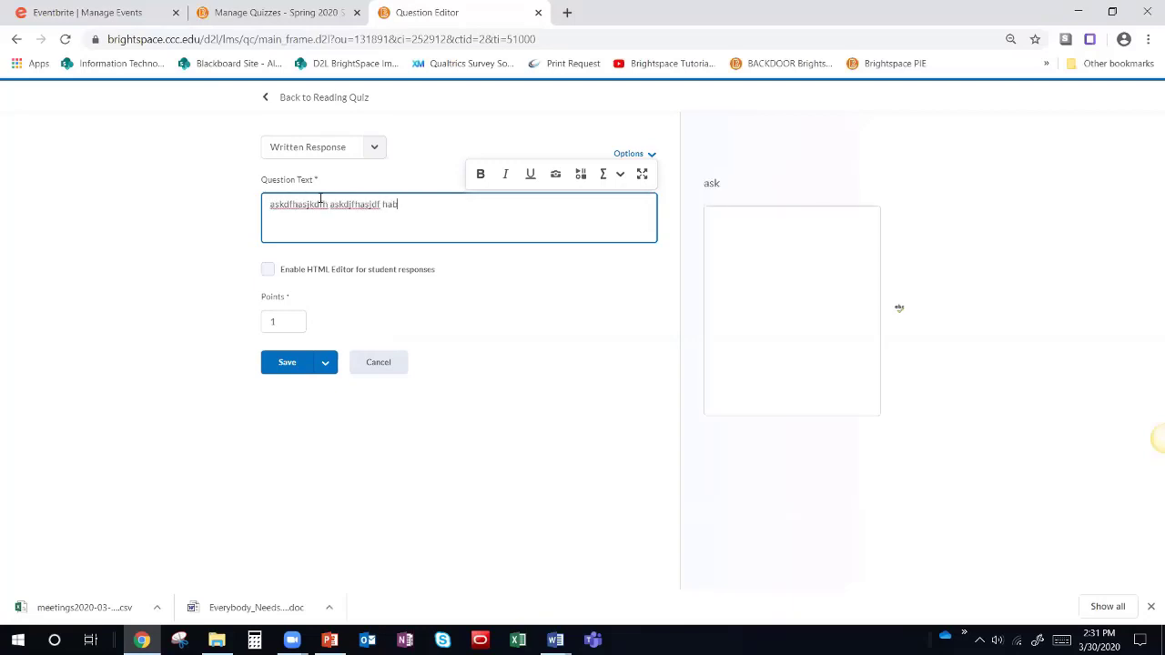
text(out napolean)
click(1030, 401)
click(728, 255)
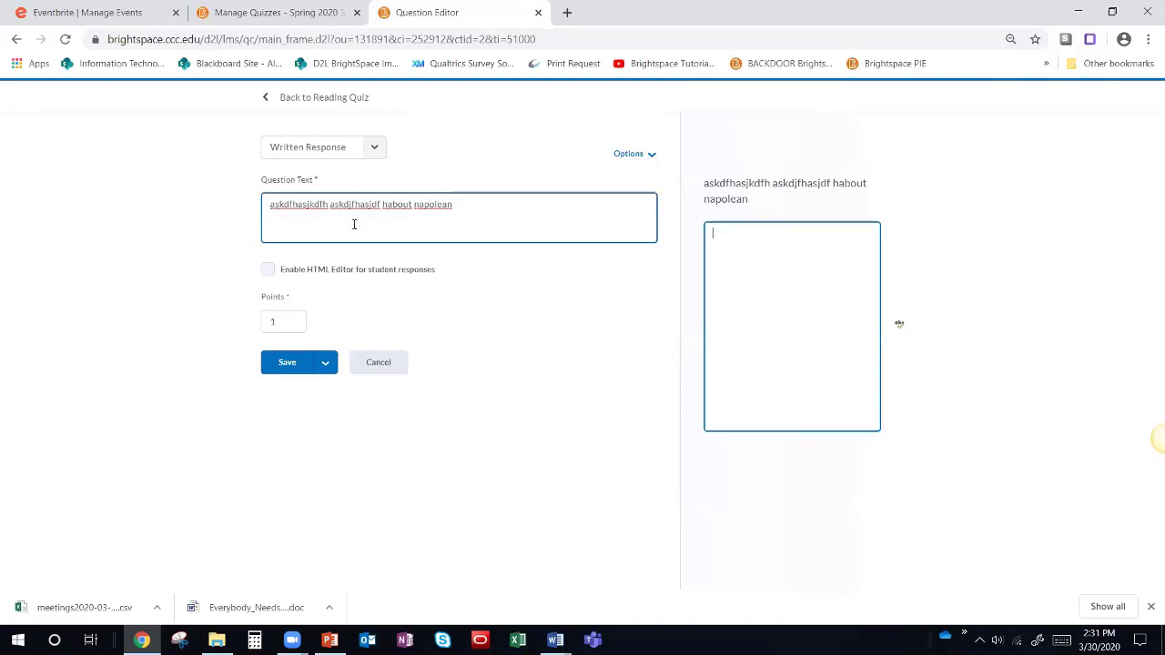
Step: Enable the HTML Editor for student responses, expand its formatting tools in the preview, and disable the option again
click(268, 272)
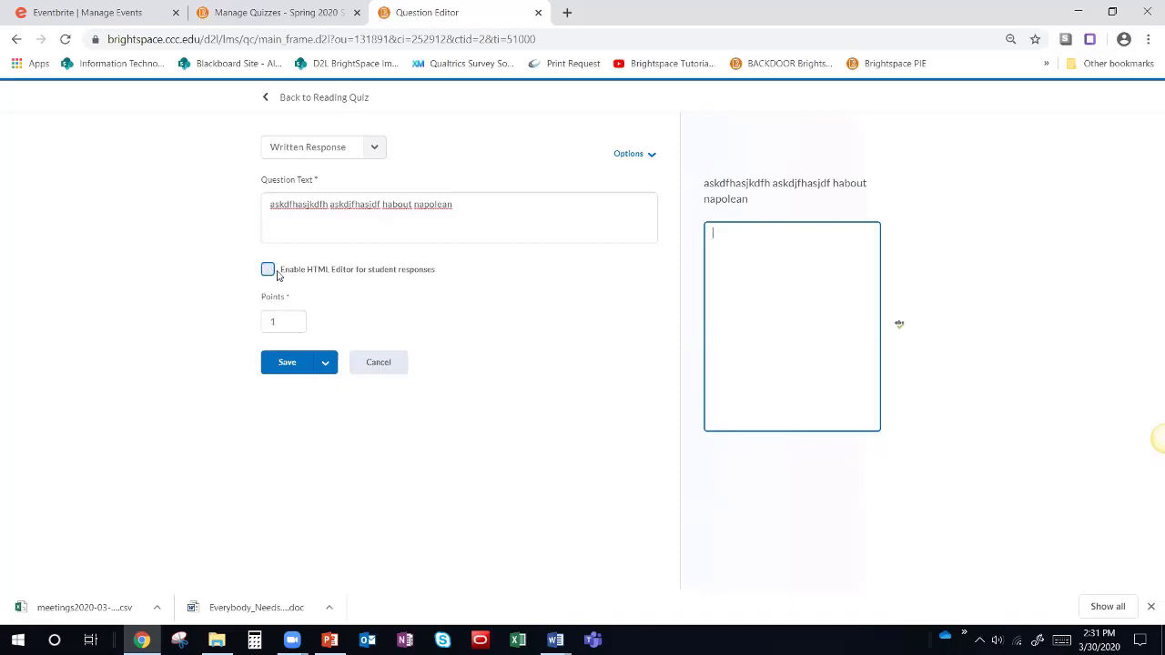
click(268, 272)
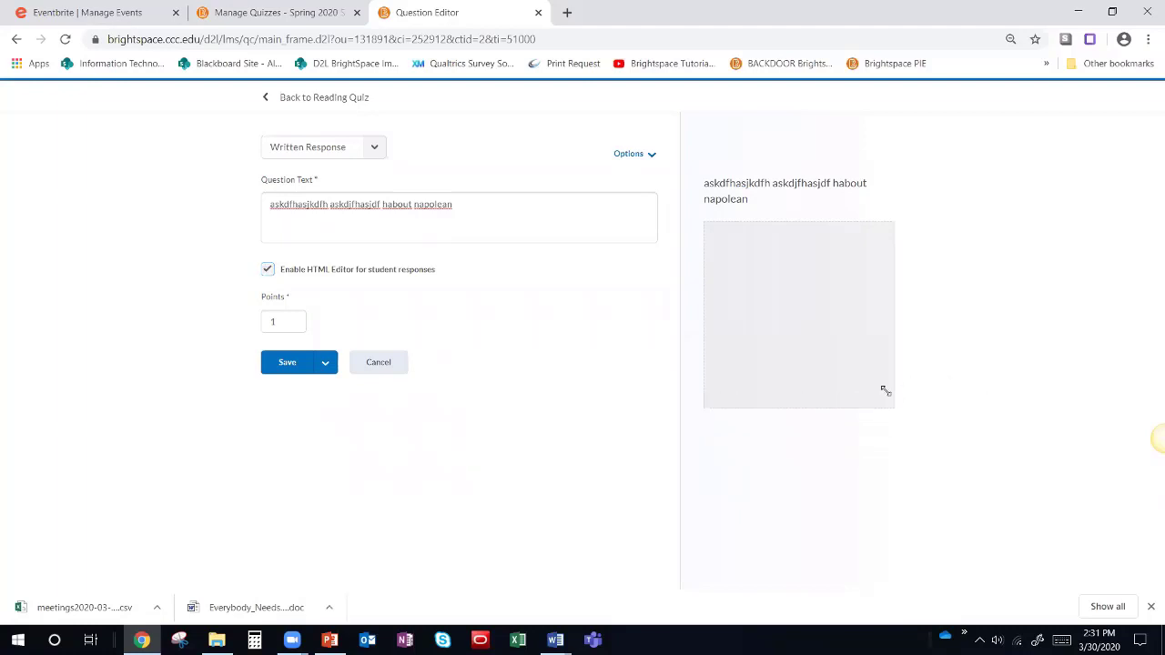
click(886, 391)
mouse_move(882, 398)
mouse_down()
mouse_move(1046, 419)
mouse_move(897, 406)
mouse_move(896, 417)
mouse_up()
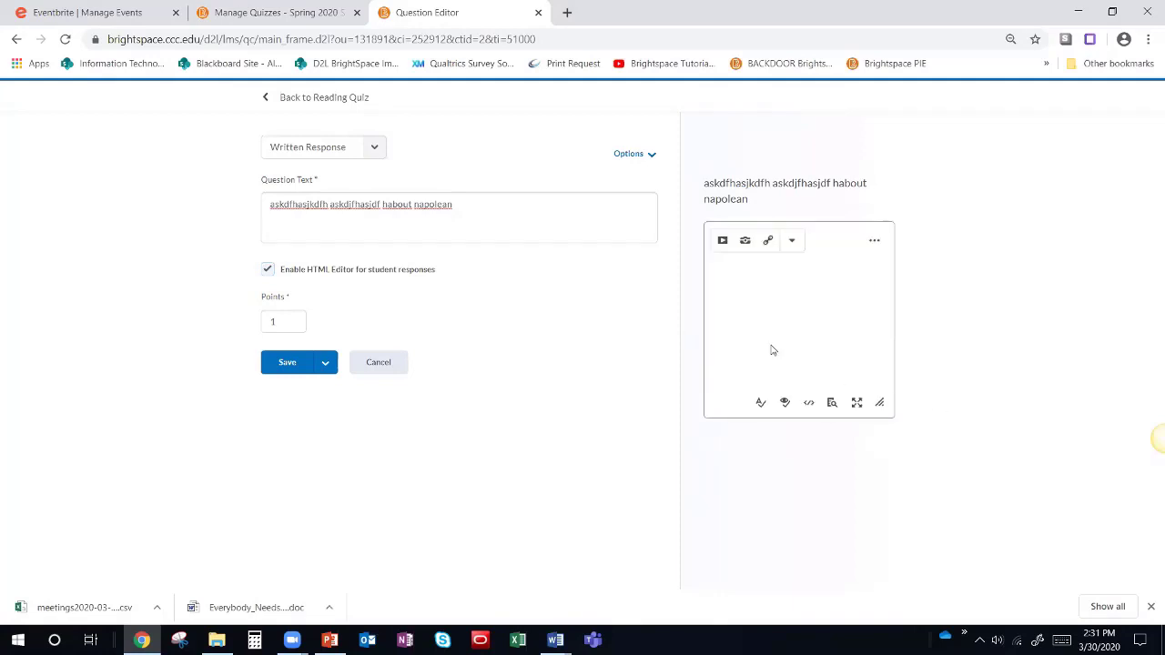
click(873, 240)
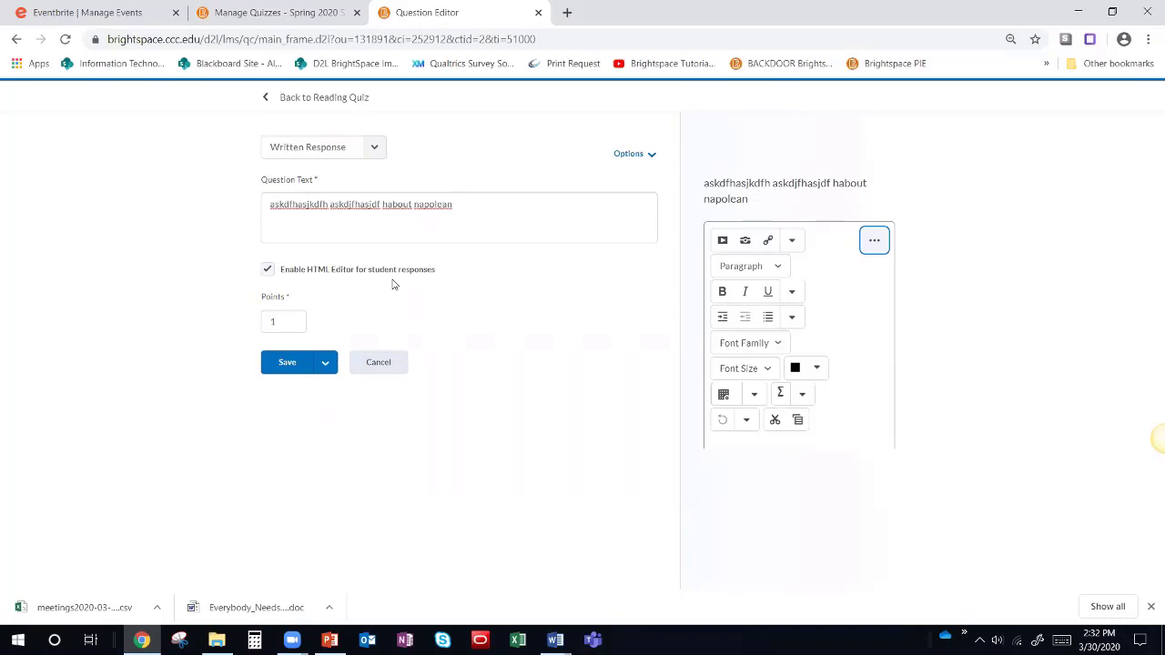
click(269, 271)
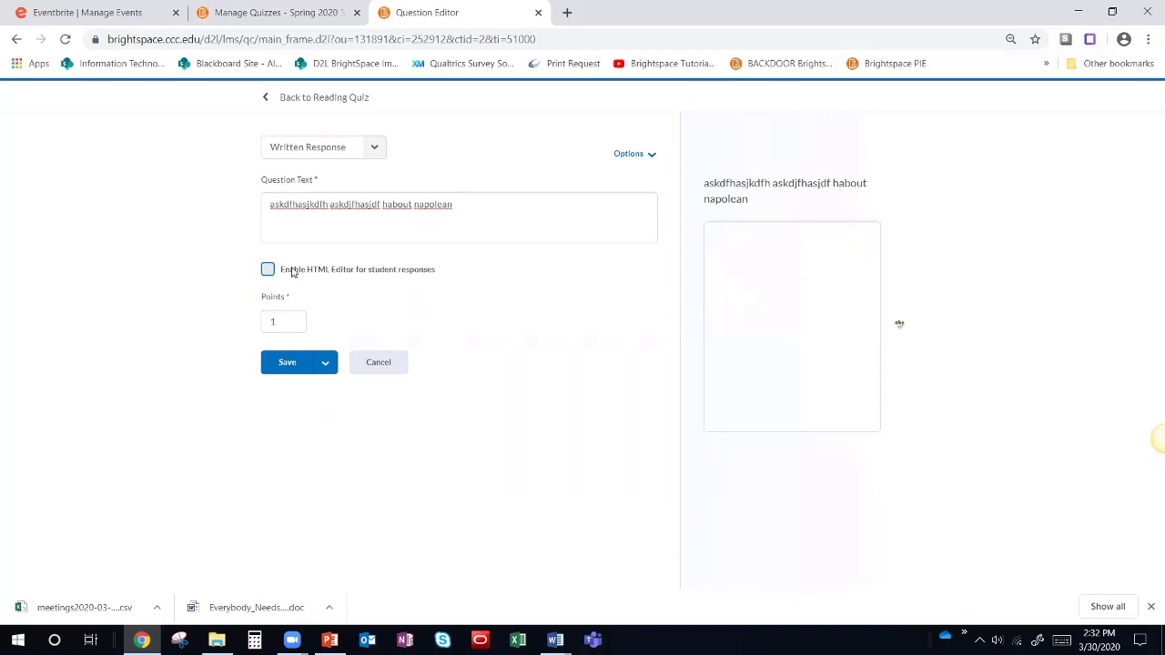
Step: Save the written response question and start a new Short Answer question
click(296, 366)
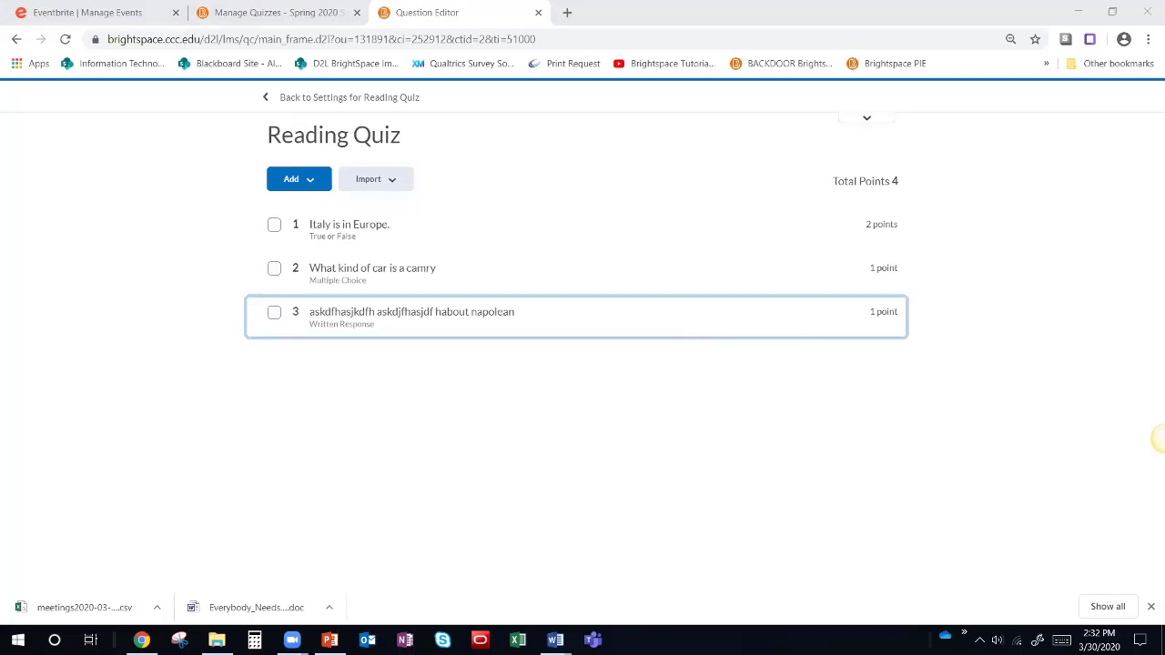
click(293, 179)
click(335, 220)
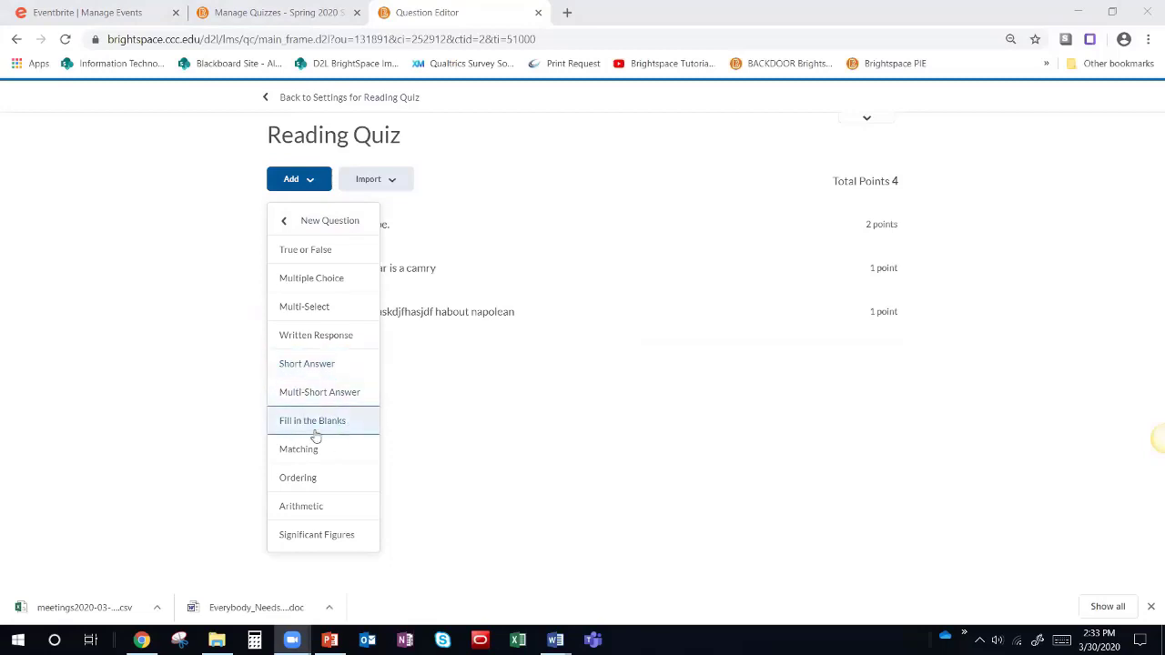
click(309, 365)
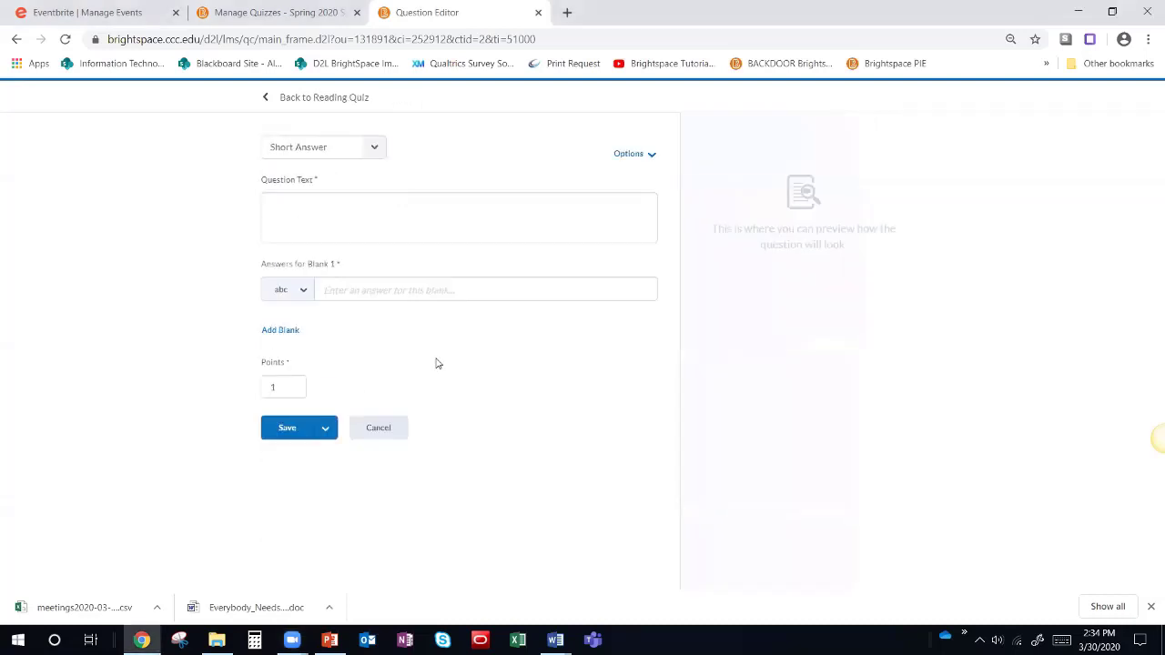
Step: Enter The sun is considered a... as the question text with star as the answer for Blank 1, and save the question
click(523, 238)
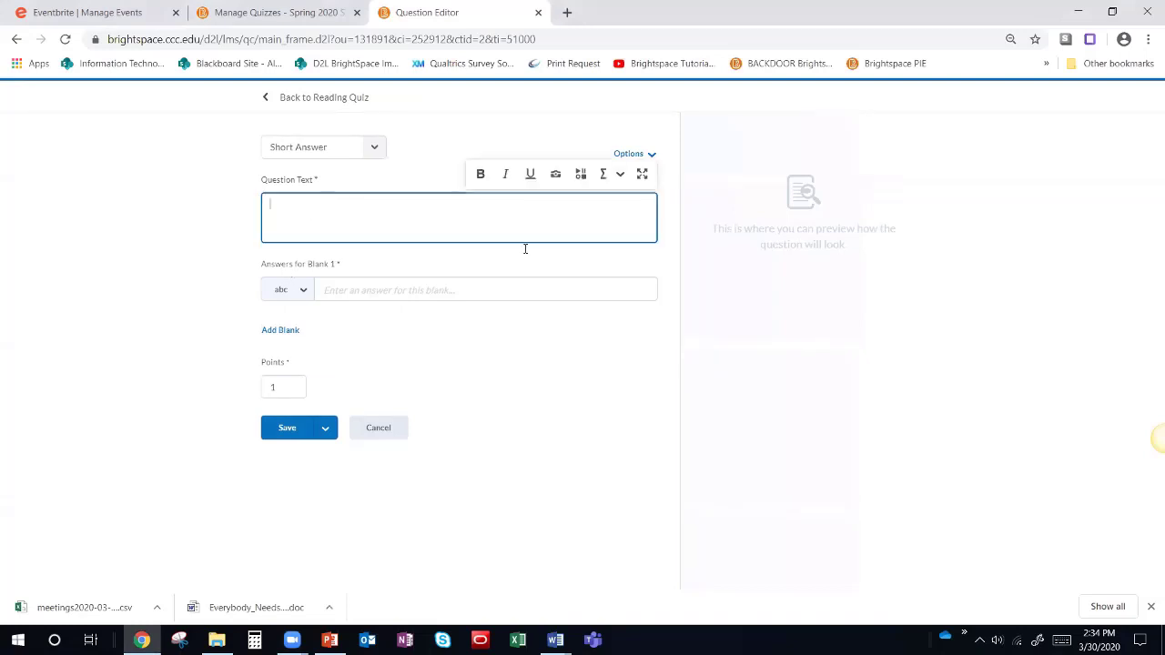
text(The sun)
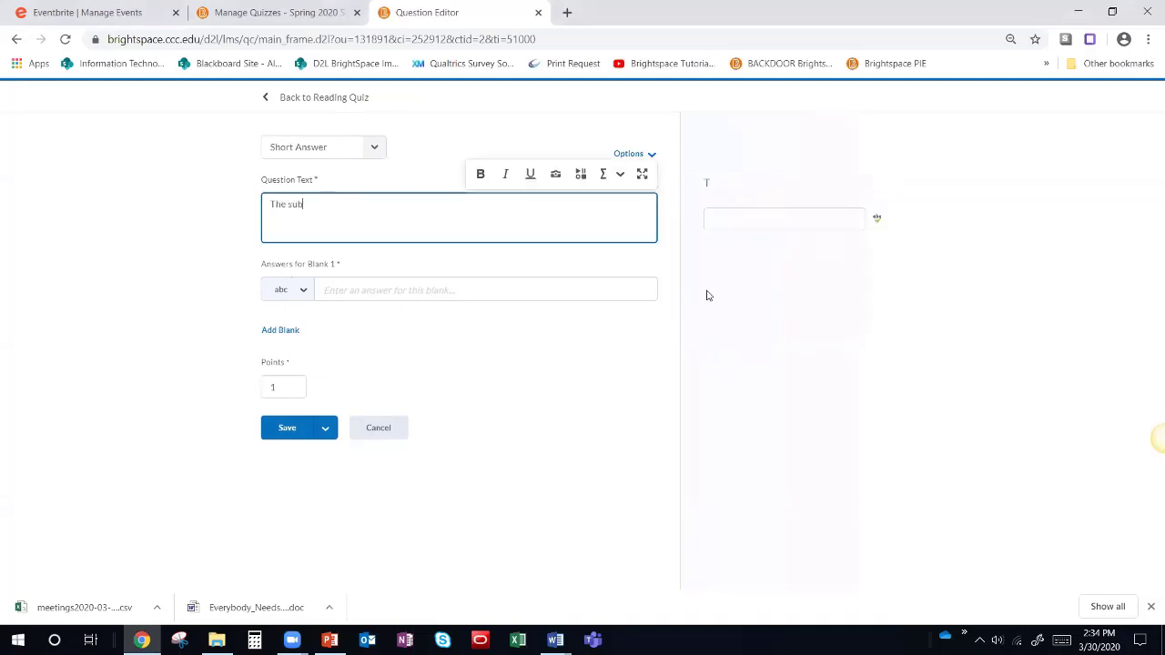
text( is considered a...)
click(437, 288)
text(star)
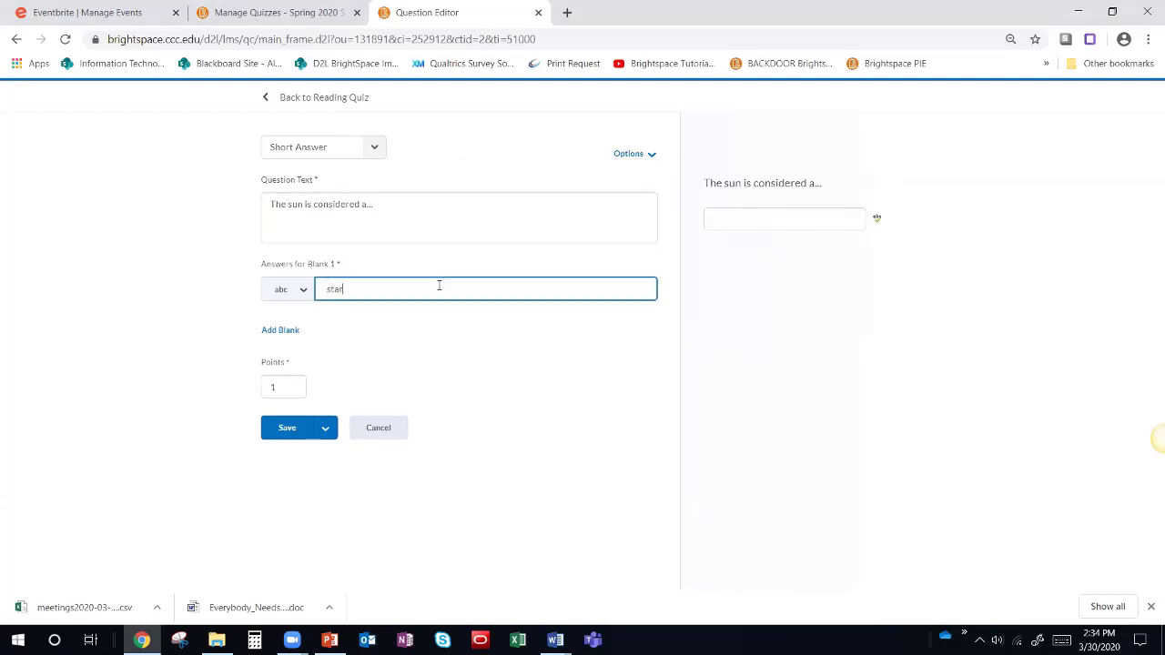
click(788, 340)
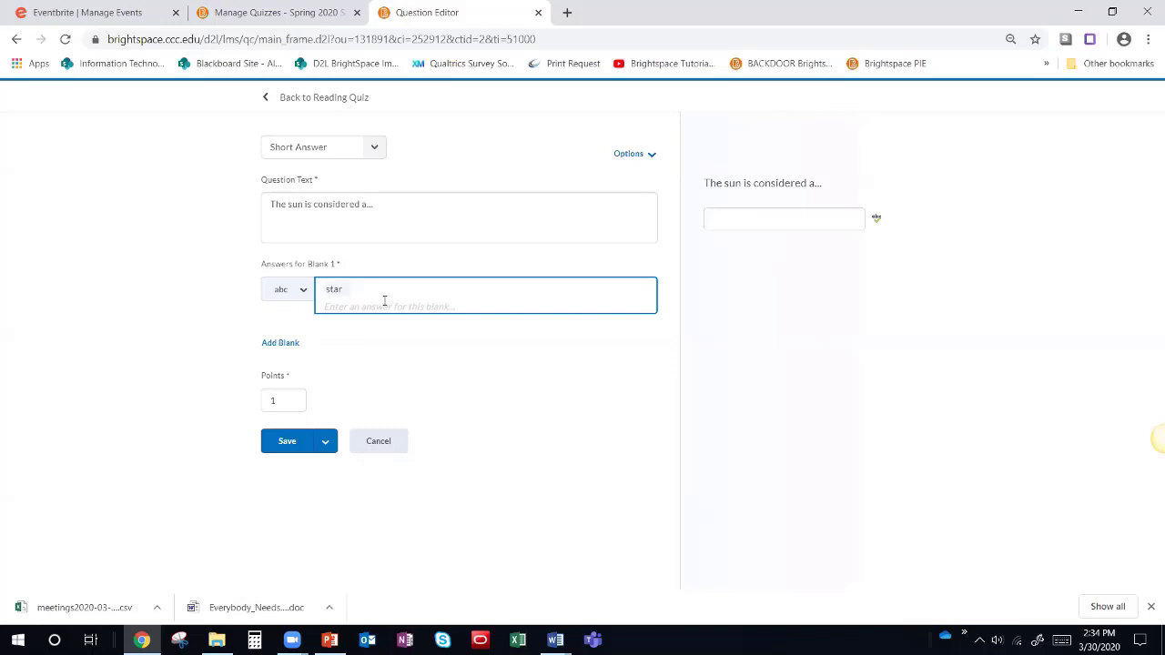
click(294, 446)
Step: Add a Fill in the Blanks question with The sun is a __________ as the content of Text # 1
click(297, 178)
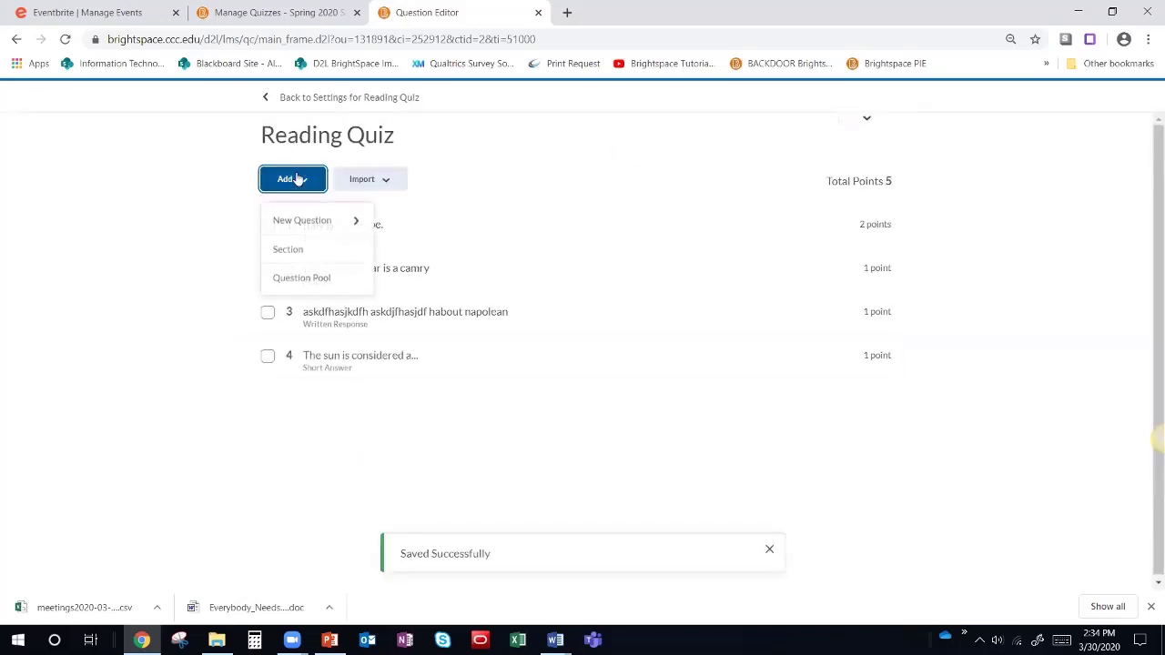
click(303, 220)
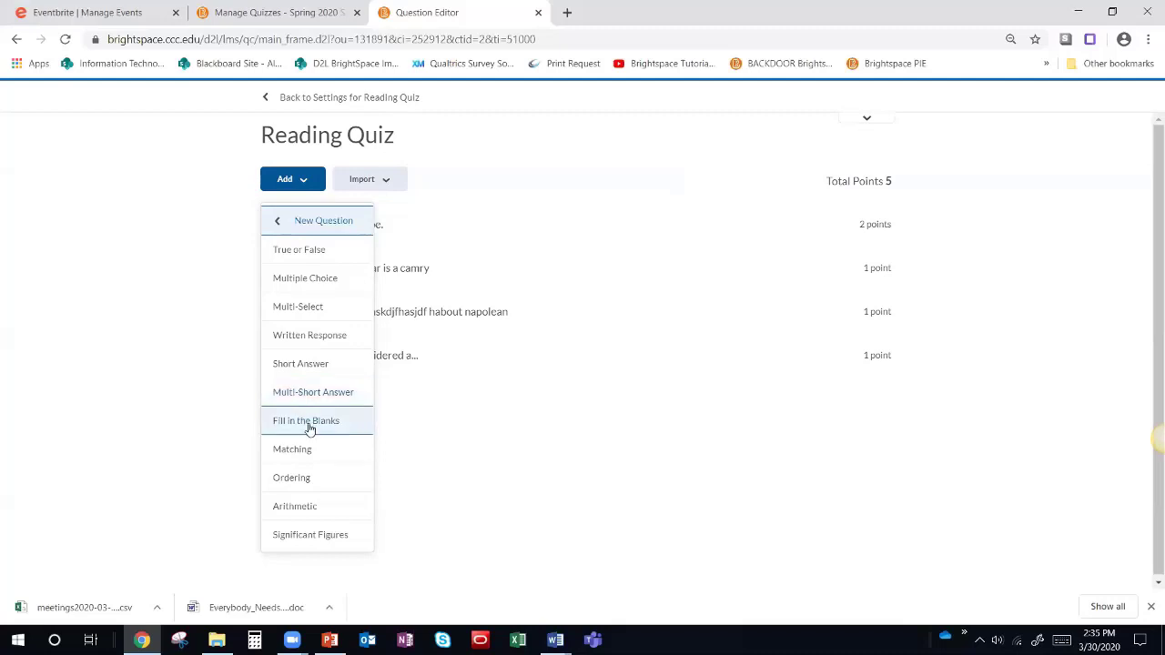
click(295, 425)
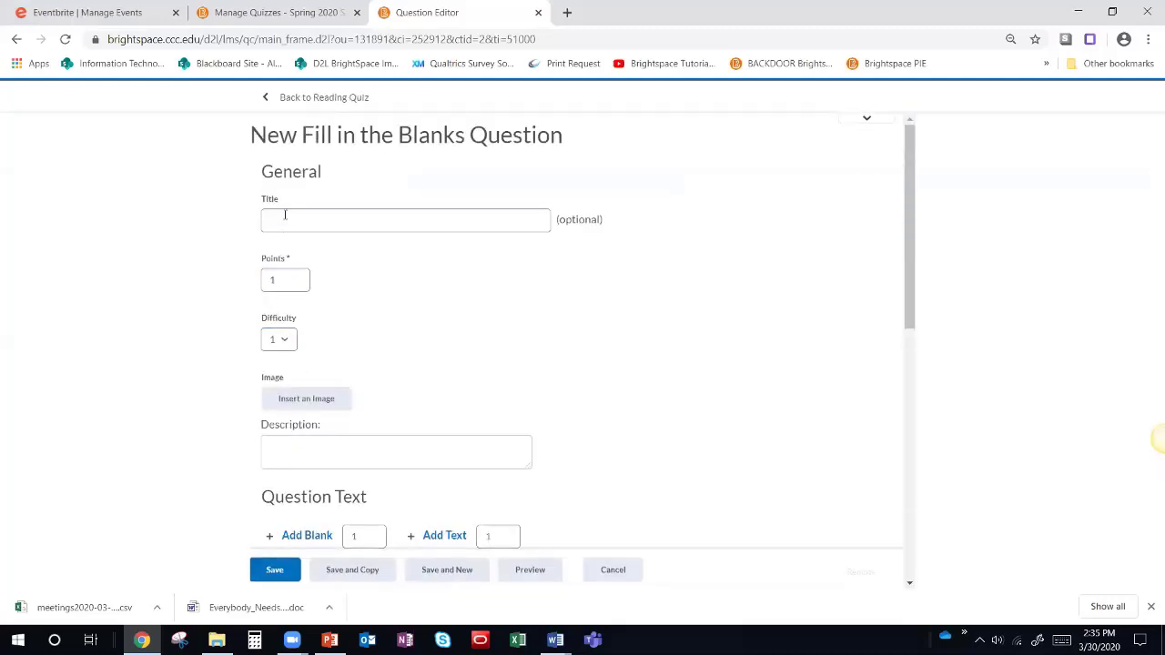
click(288, 223)
click(318, 318)
scroll(299, 319, down, 1)
scroll(313, 375, down, 2)
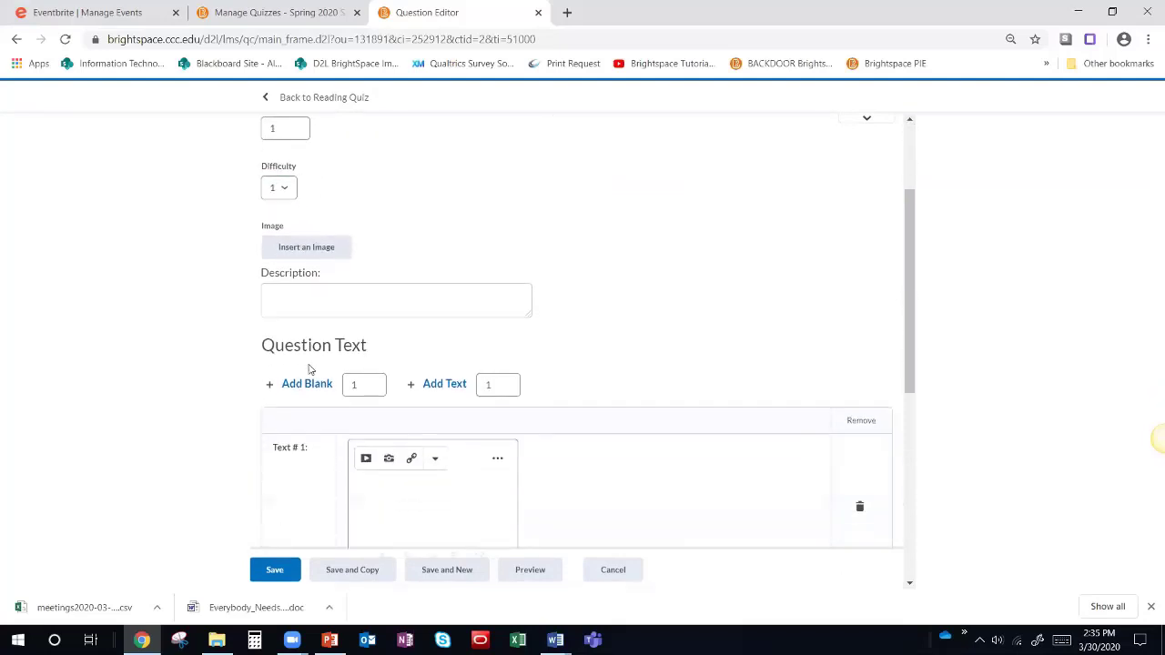
click(385, 395)
text(Th)
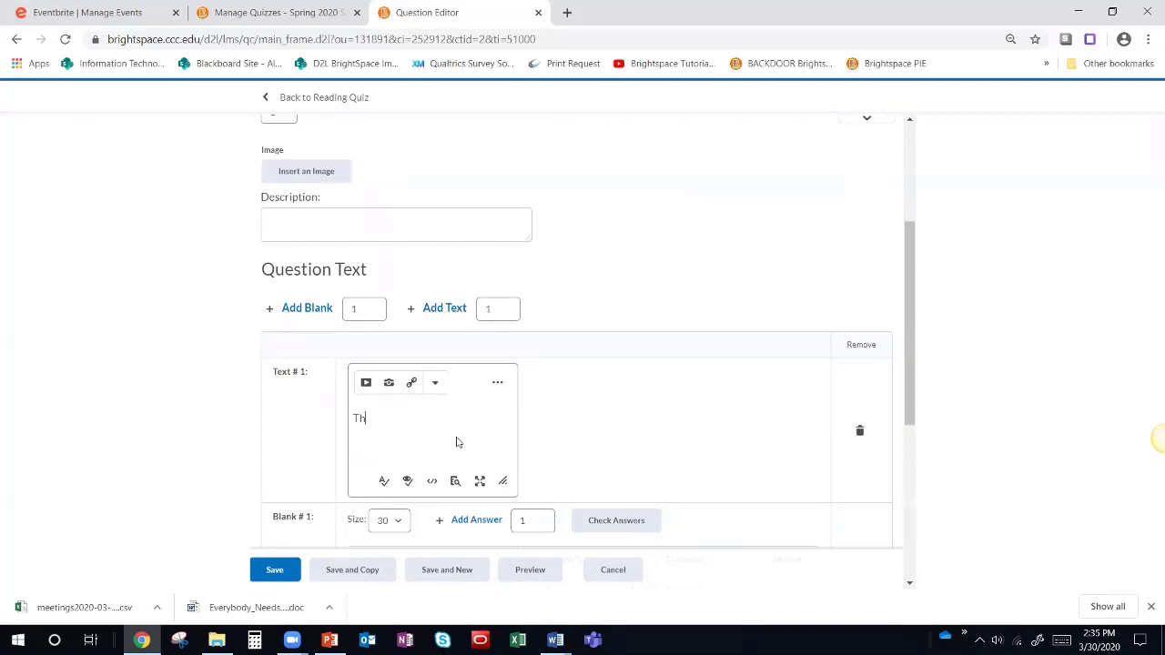
text(e sun is a __________)
Step: Enter star as the answer for Blank # 1 and set its weight to 100%
scroll(471, 440, down, 2)
click(420, 445)
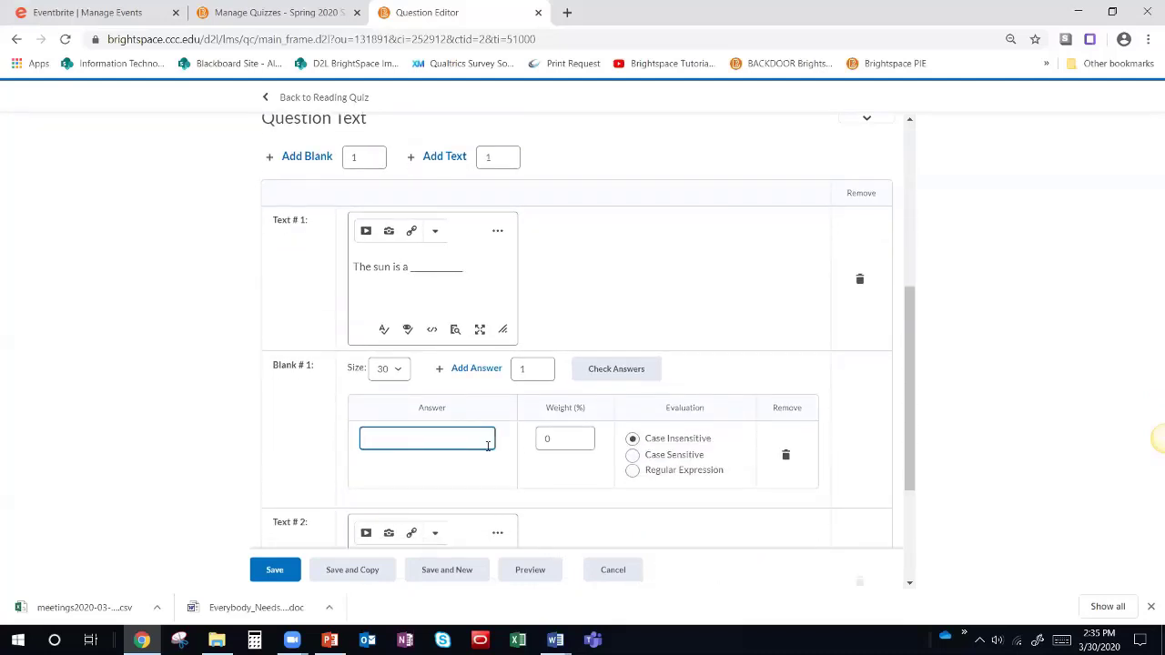
text(star)
double_click(543, 439)
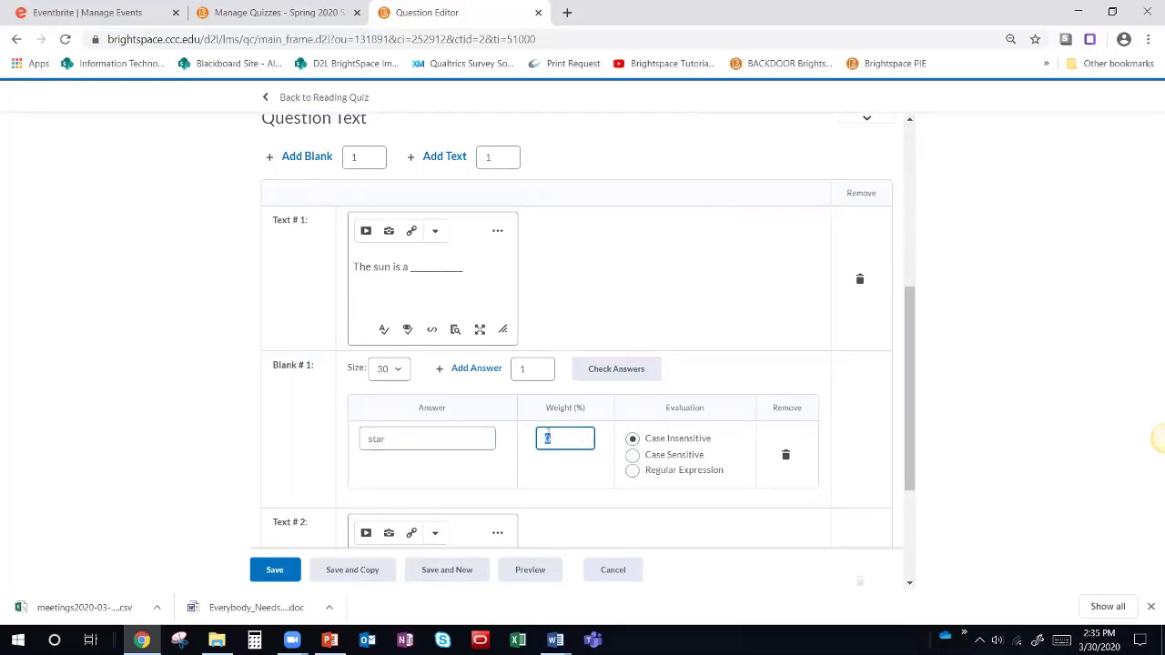
text(100)
Step: Remove the empty Text # 2 section and save the Fill in the Blanks question
scroll(678, 442, down, 1)
scroll(676, 443, down, 2)
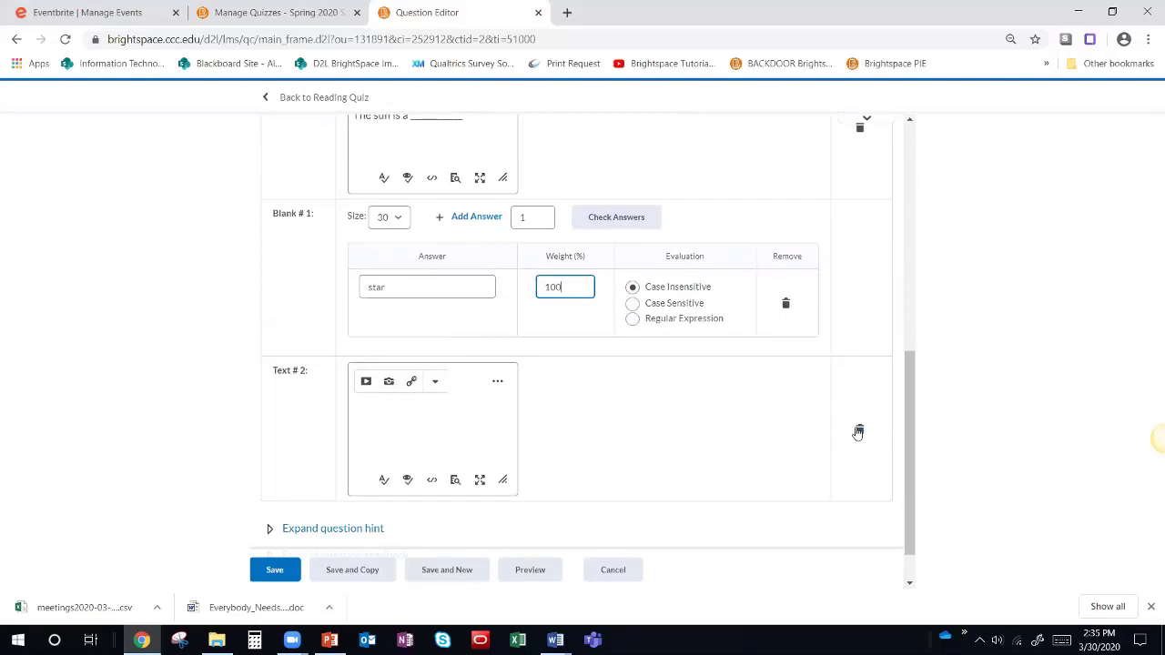
click(860, 429)
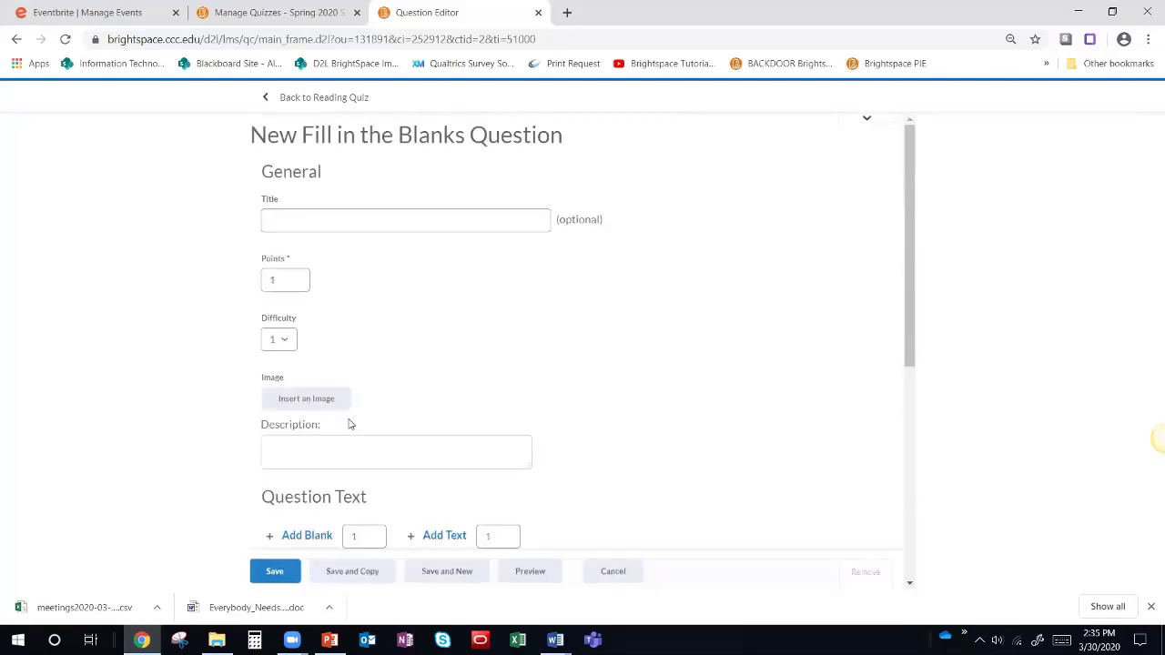
scroll(350, 419, down, 4)
scroll(356, 403, down, 1)
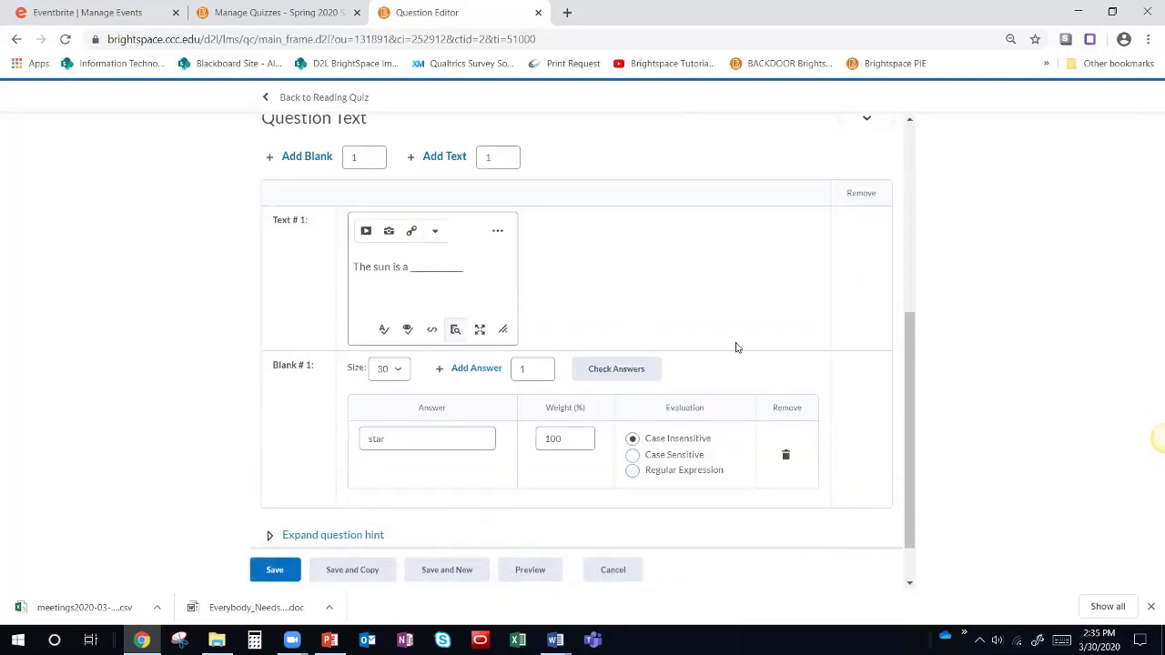
drag(929, 346, 928, 130)
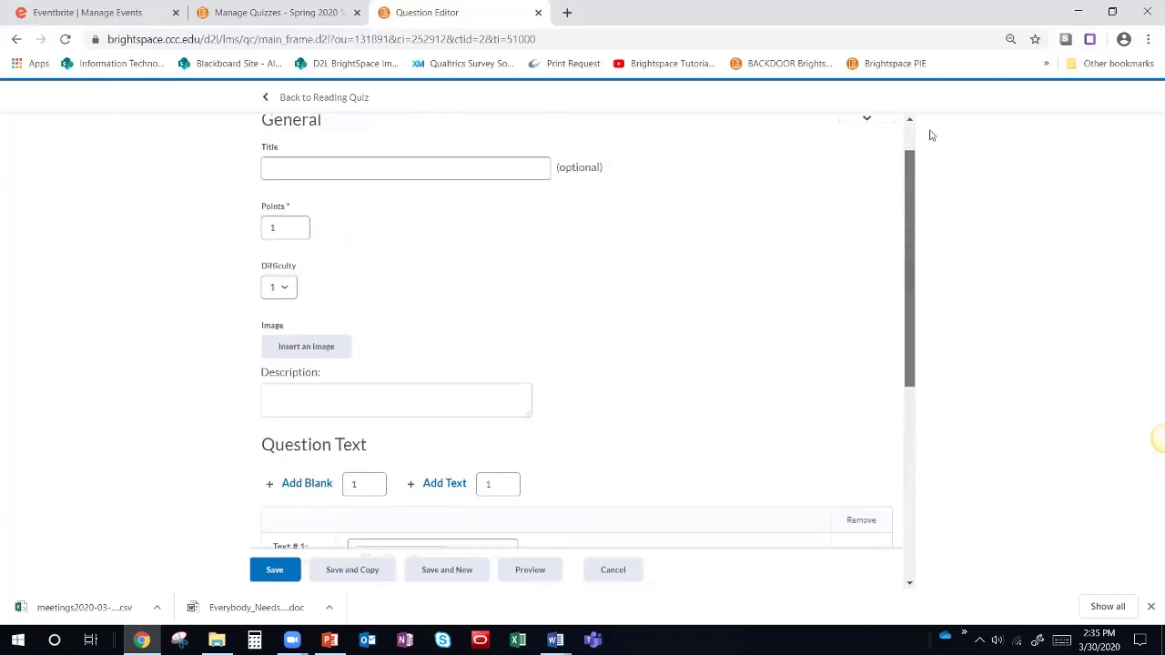
drag(910, 319, 582, 509)
click(273, 565)
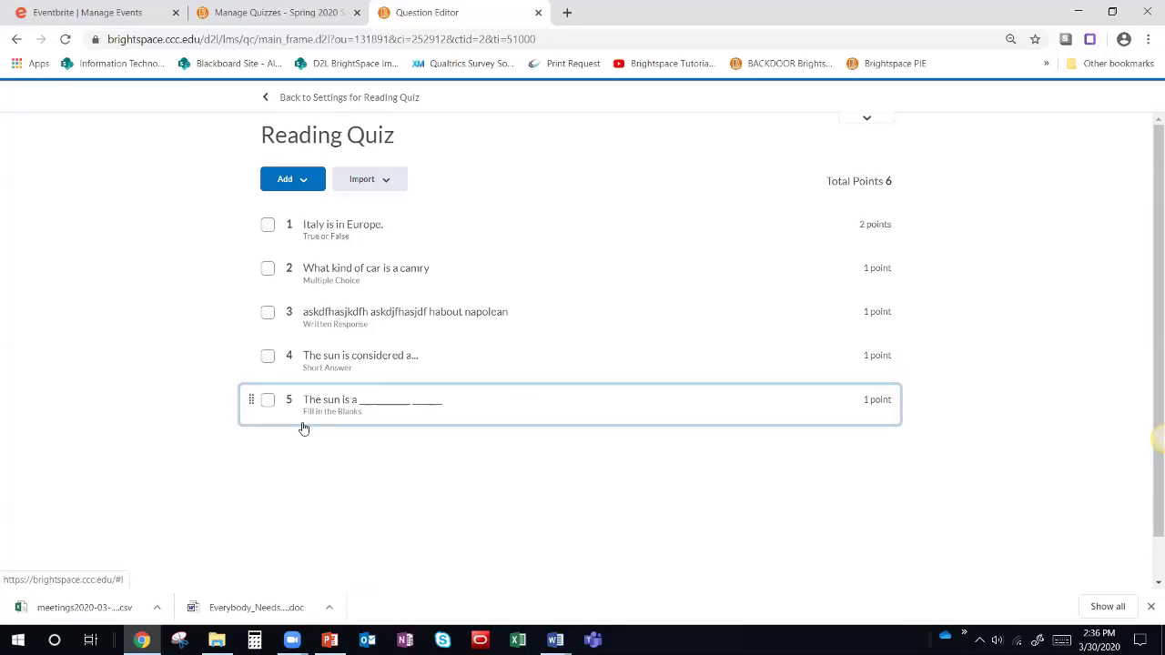
click(292, 179)
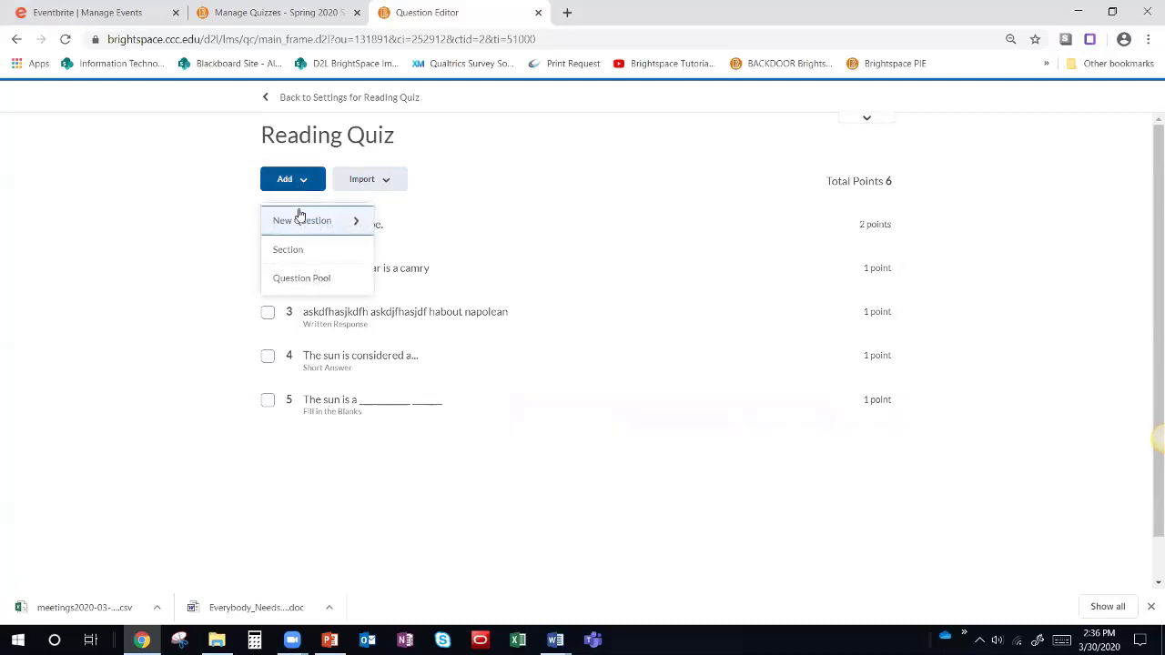
click(305, 221)
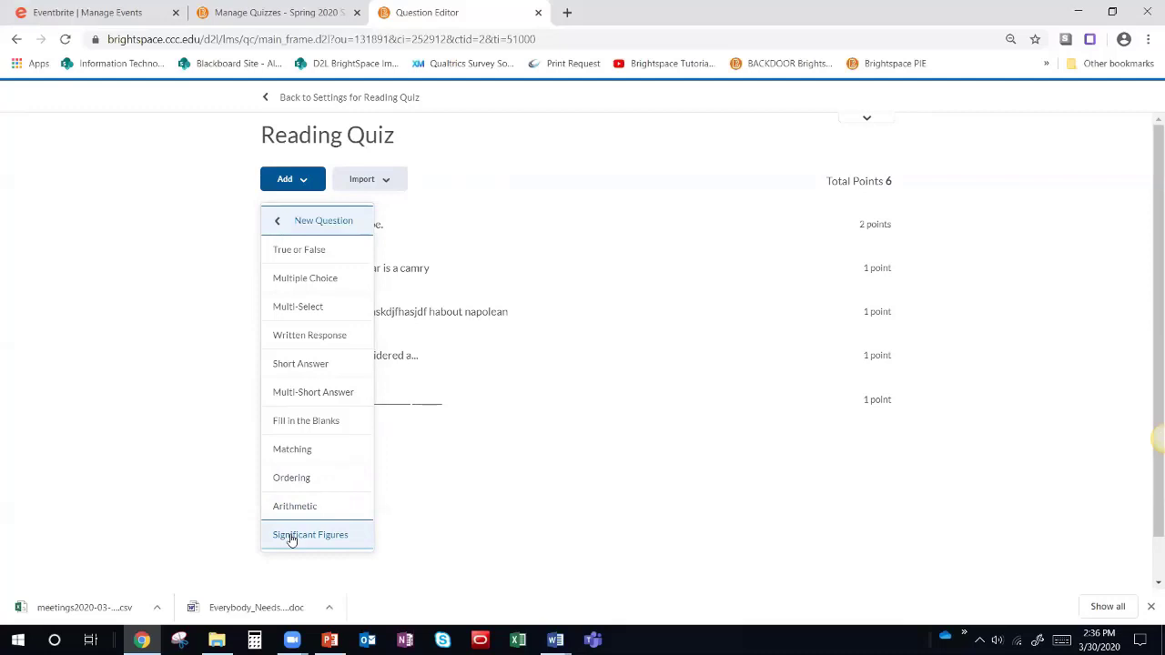
click(309, 340)
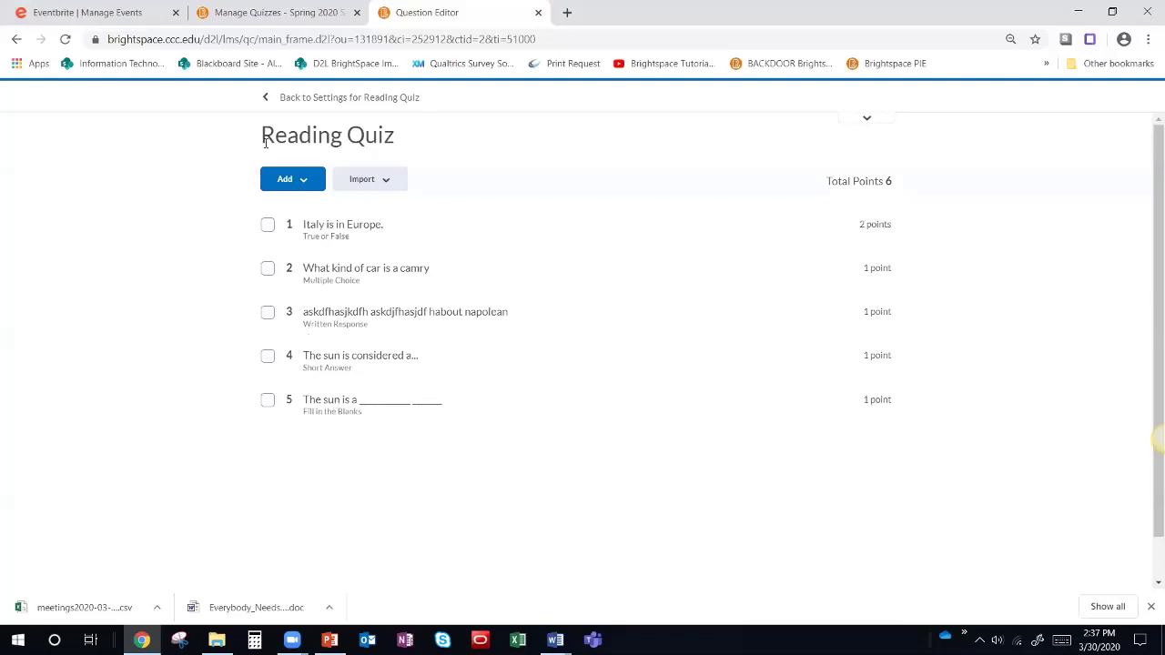
Step: Return to the Reading Quiz settings, set the points of Q1 (Italy is in Europe.) to 1, and save the quiz
click(284, 97)
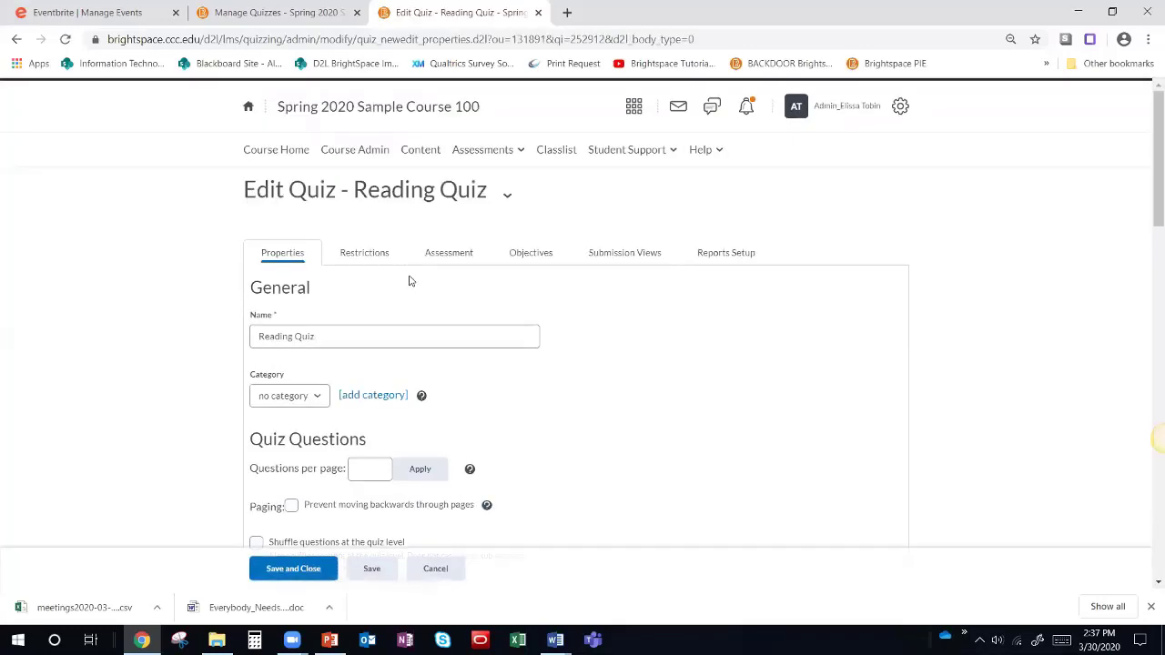
scroll(346, 389, down, 3)
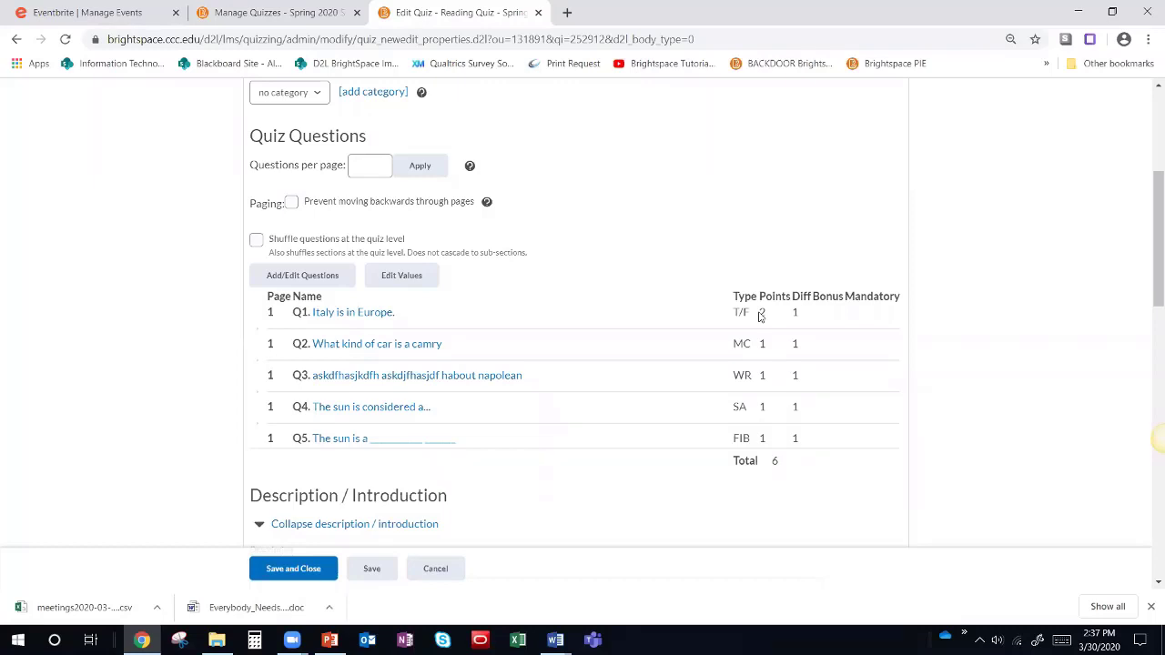
click(392, 282)
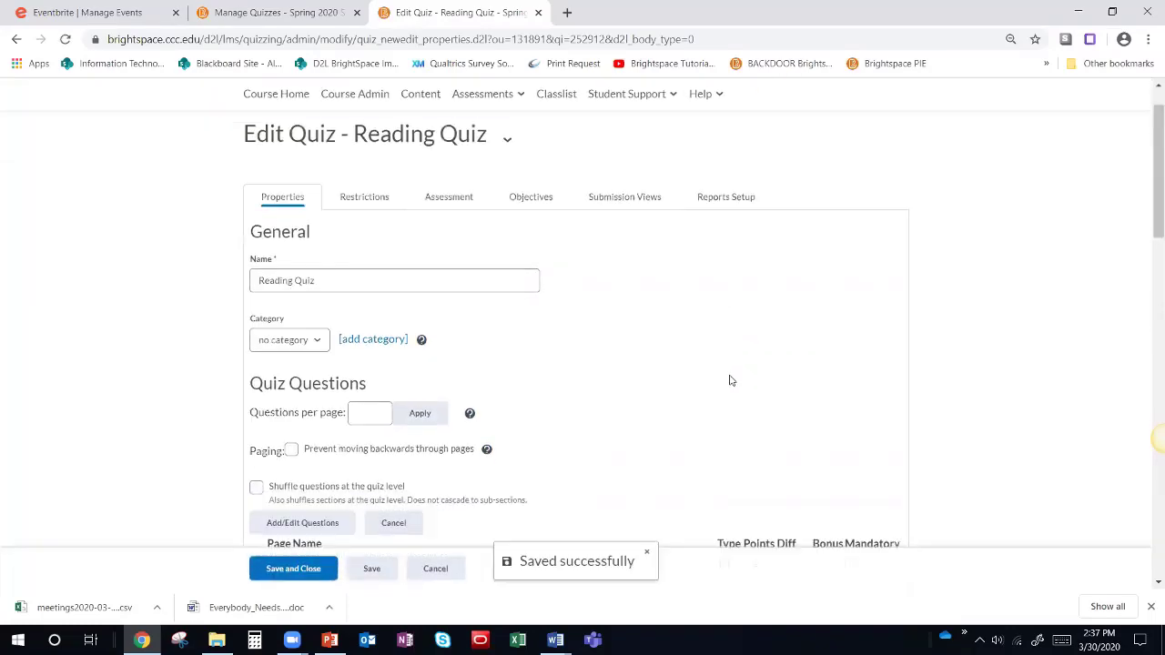
scroll(730, 381, down, 4)
drag(762, 240, 719, 242)
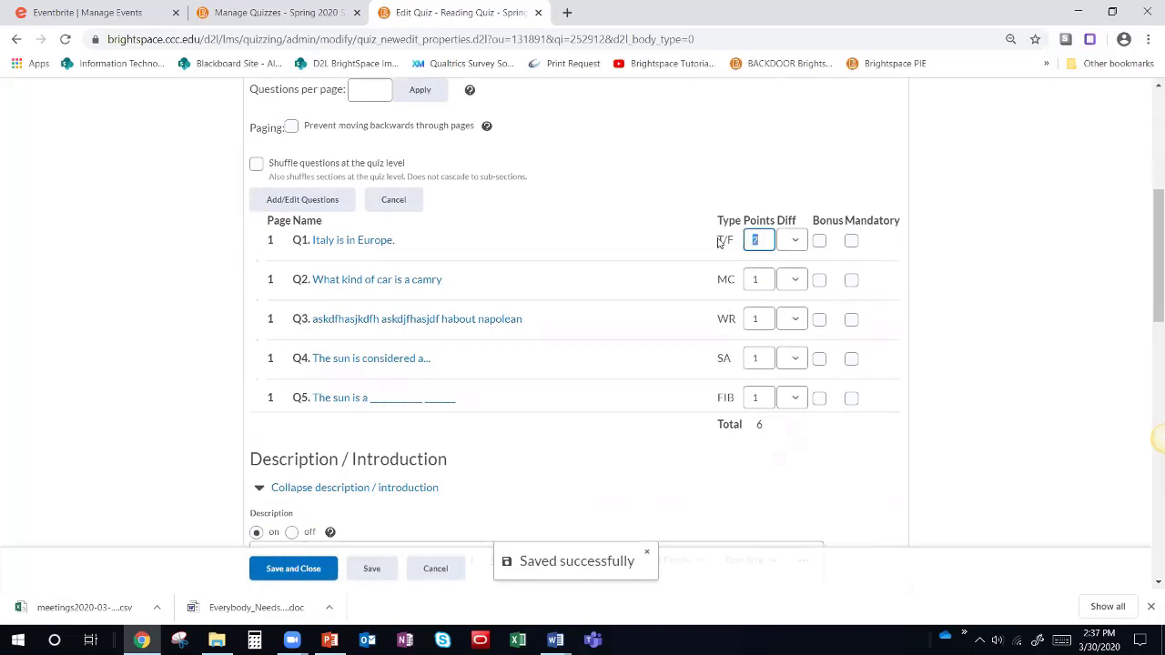
text(1)
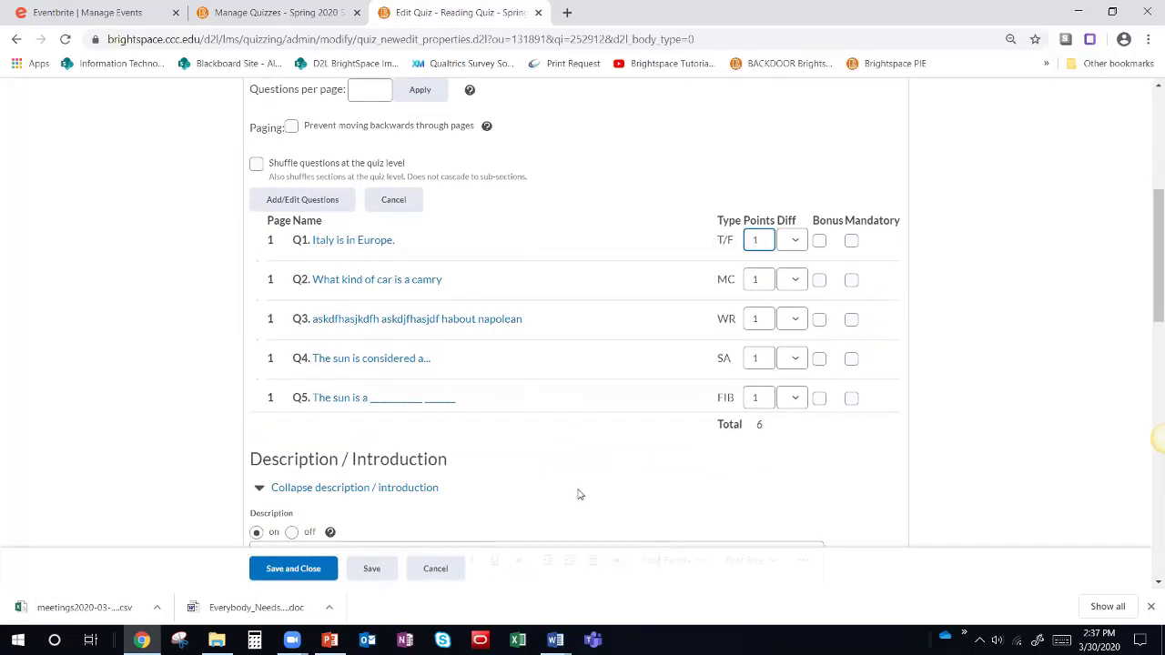
click(371, 568)
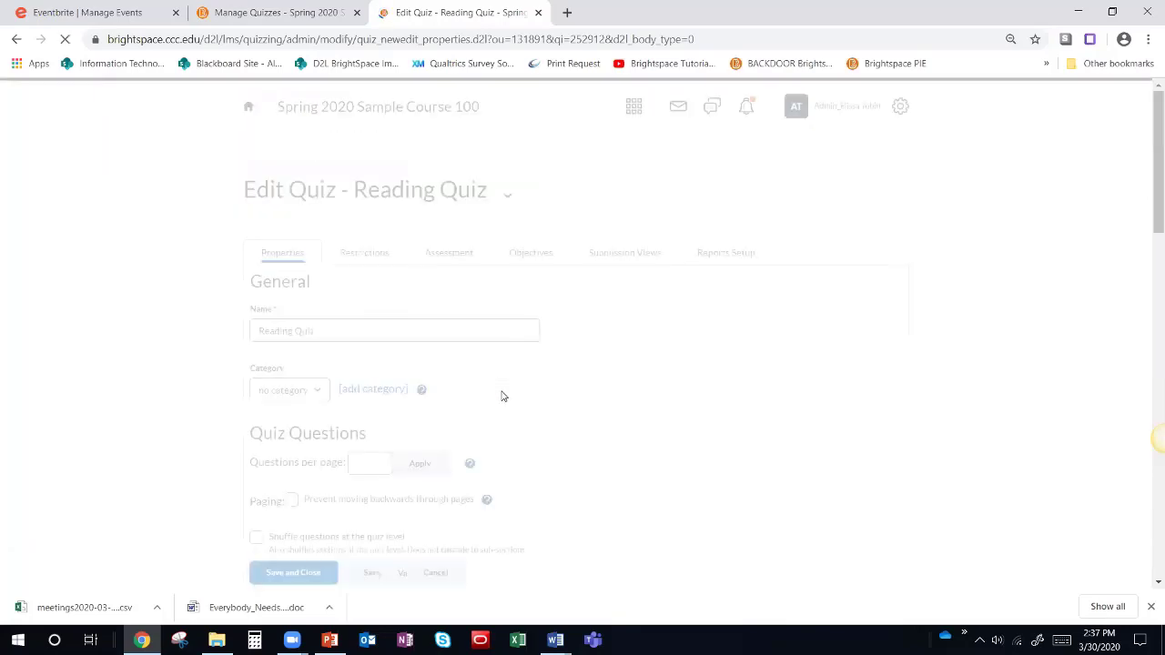
Step: Set the quiz to 1 question per page and apply the paging
scroll(501, 395, down, 3)
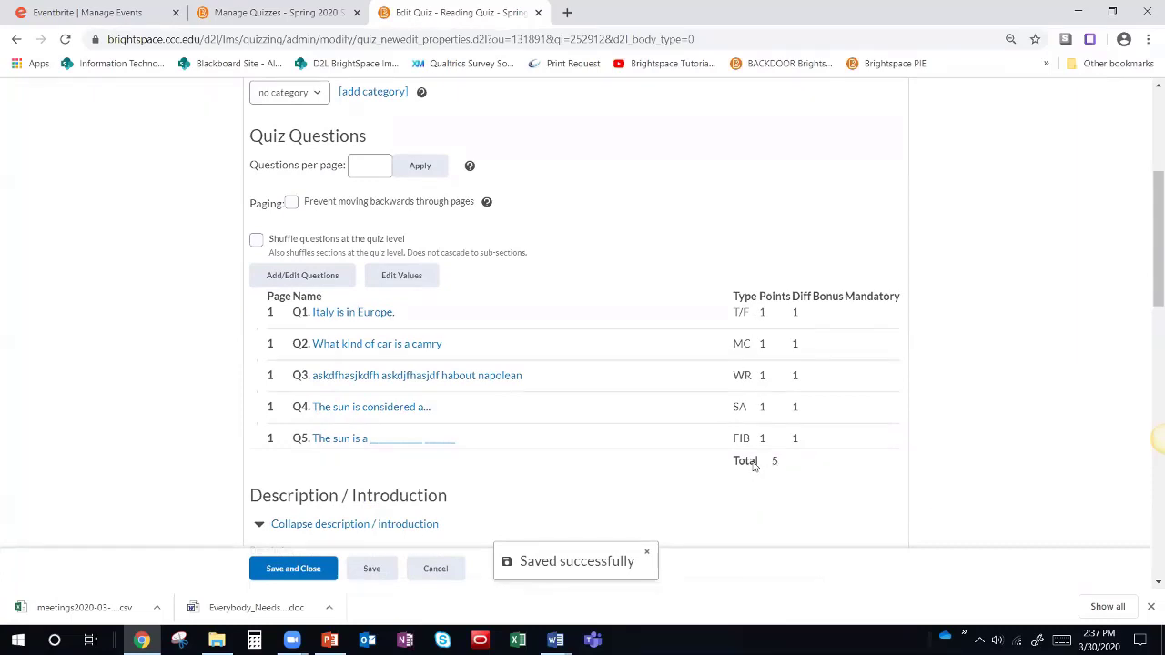
scroll(416, 398, up, 1)
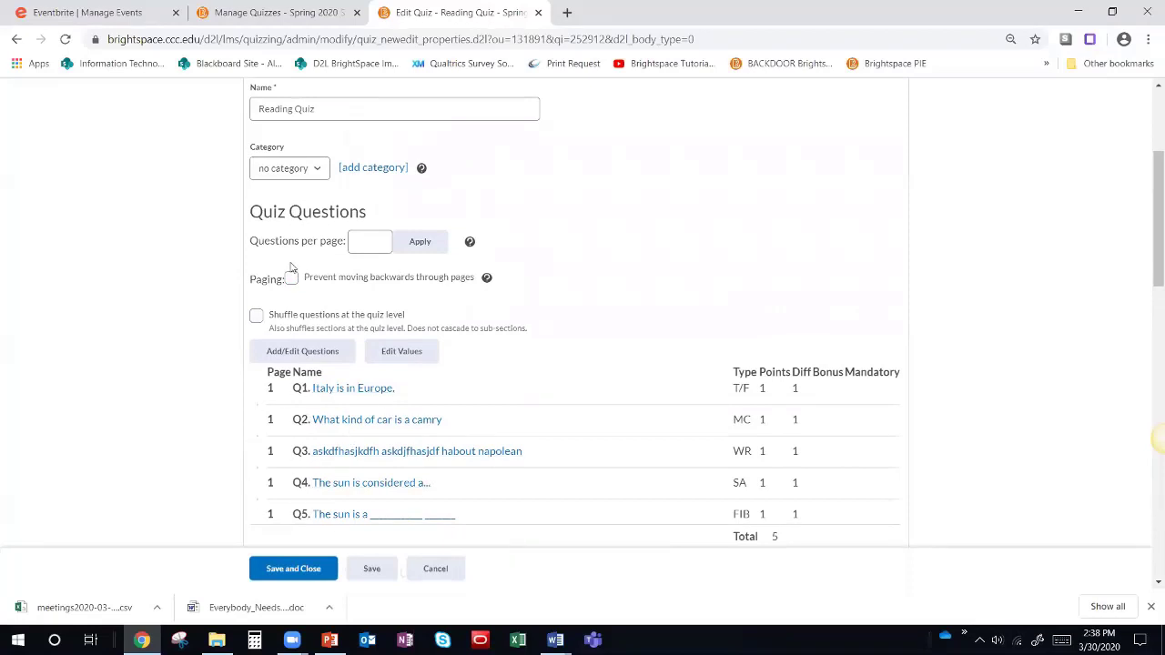
click(365, 237)
scroll(365, 241, down, 1)
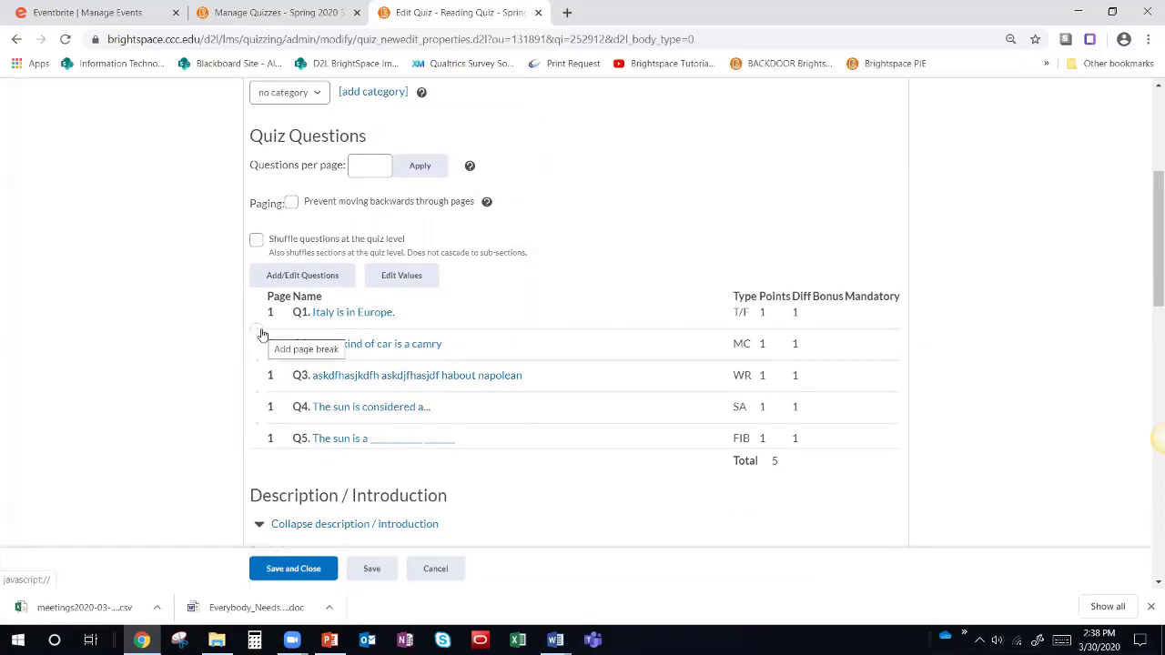
click(371, 166)
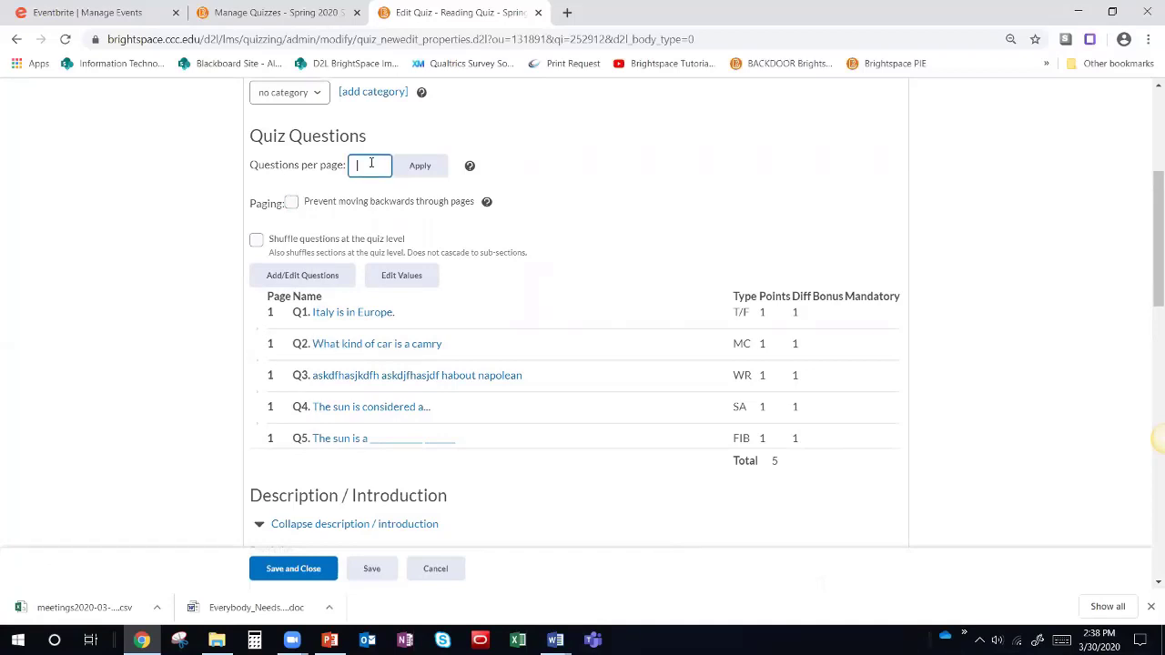
text(1)
click(417, 168)
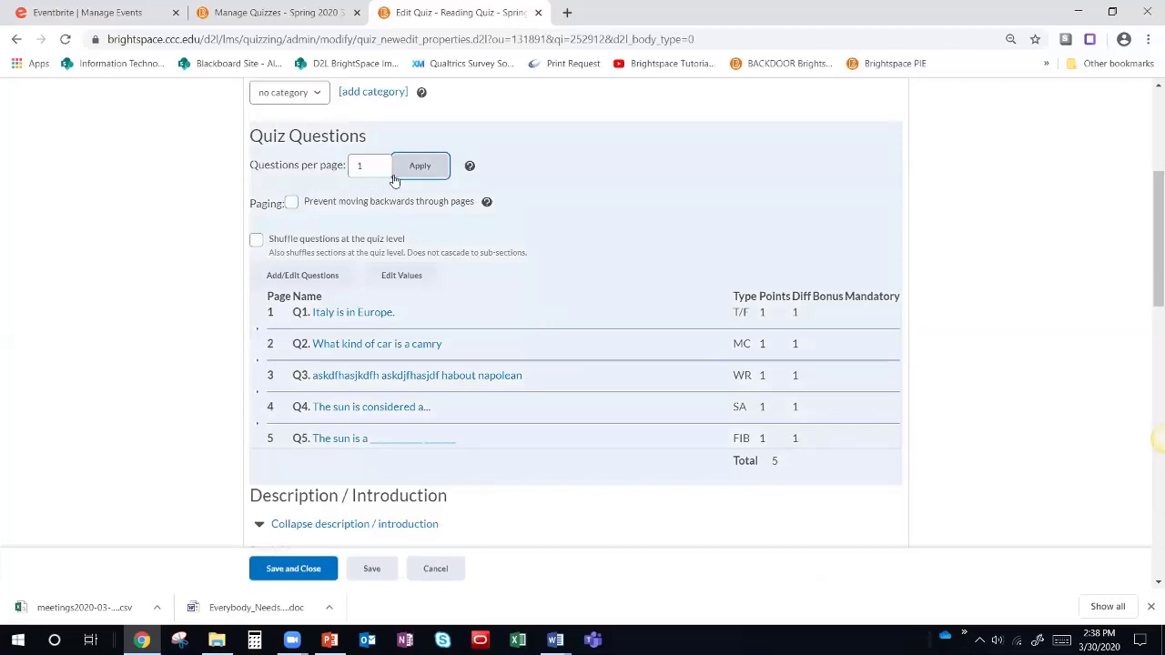
Step: Set the quiz to 5 questions per page and apply the paging
double_click(357, 168)
key(BackSpace)
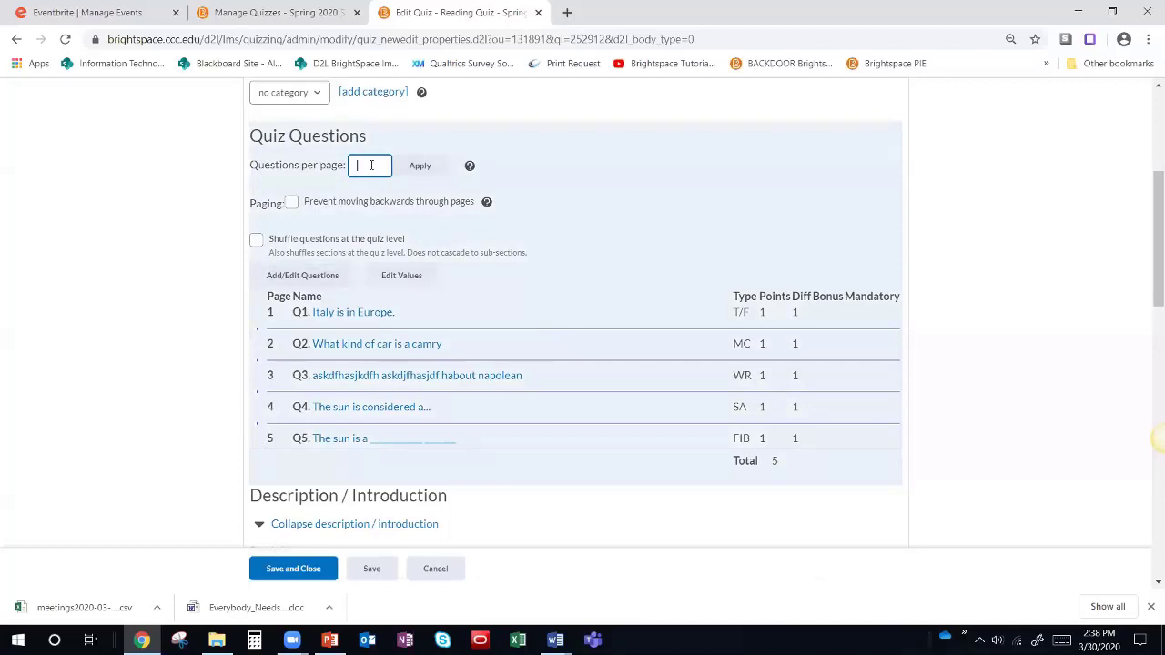
text(5)
click(417, 169)
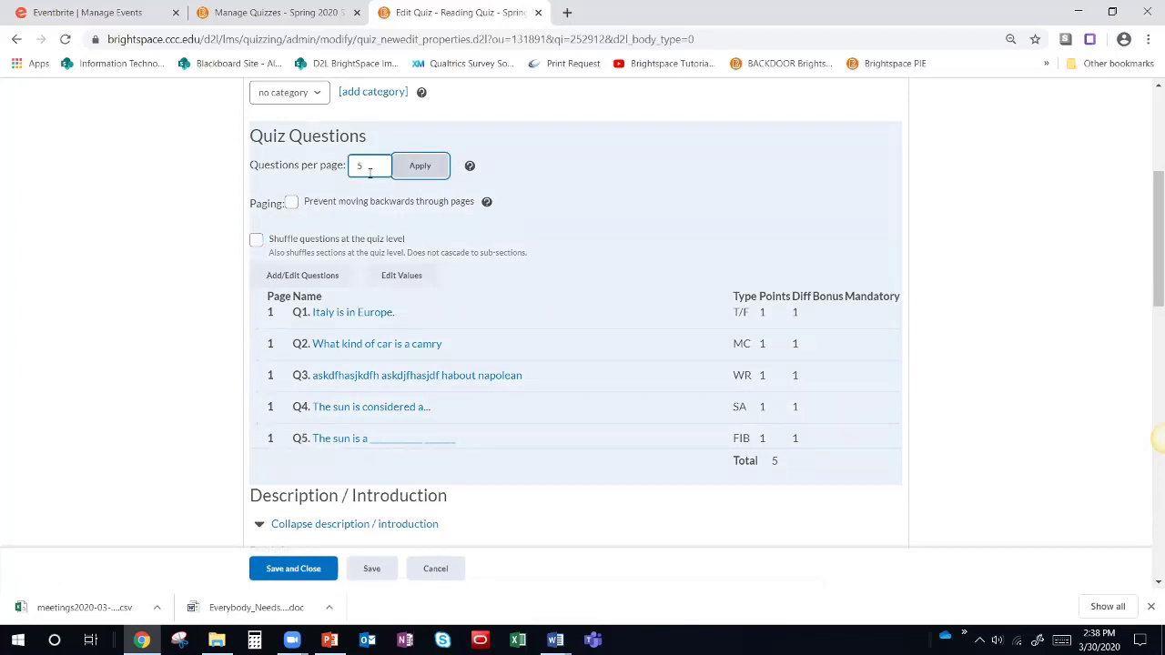
Step: Turn the option preventing backward movement through pages on and off again, and enable shuffling questions at the quiz level
click(292, 202)
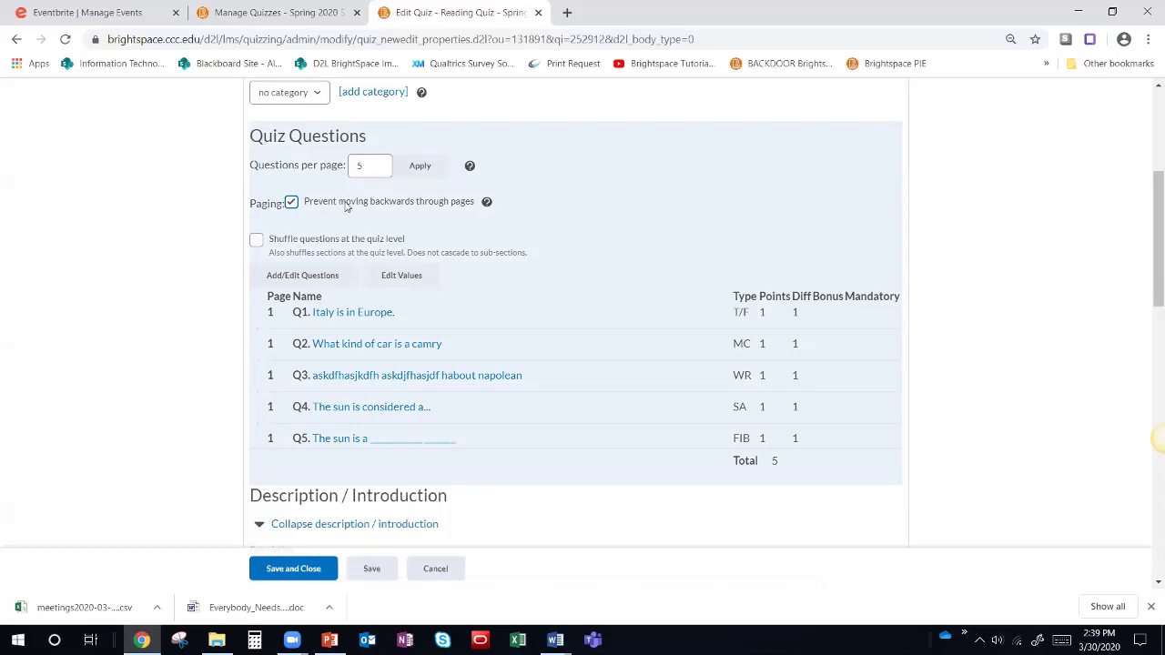
click(296, 207)
click(257, 240)
Step: Examine the quiz's description, introduction, page header and footer, and optional advanced properties
scroll(380, 276, down, 5)
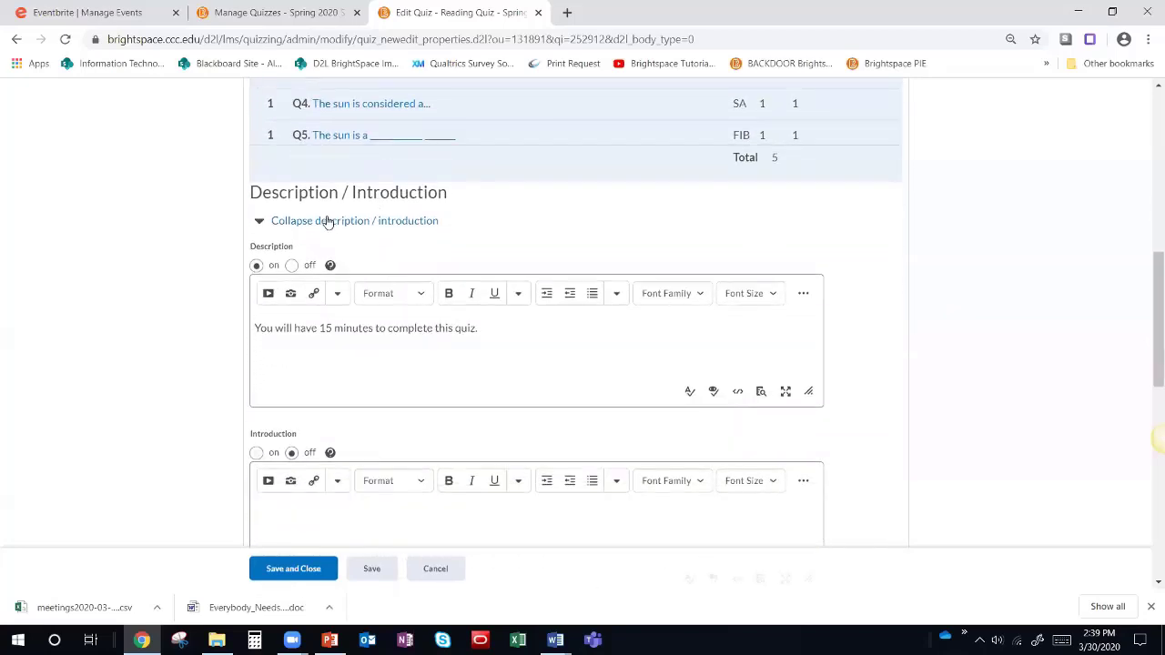
scroll(380, 346, down, 1)
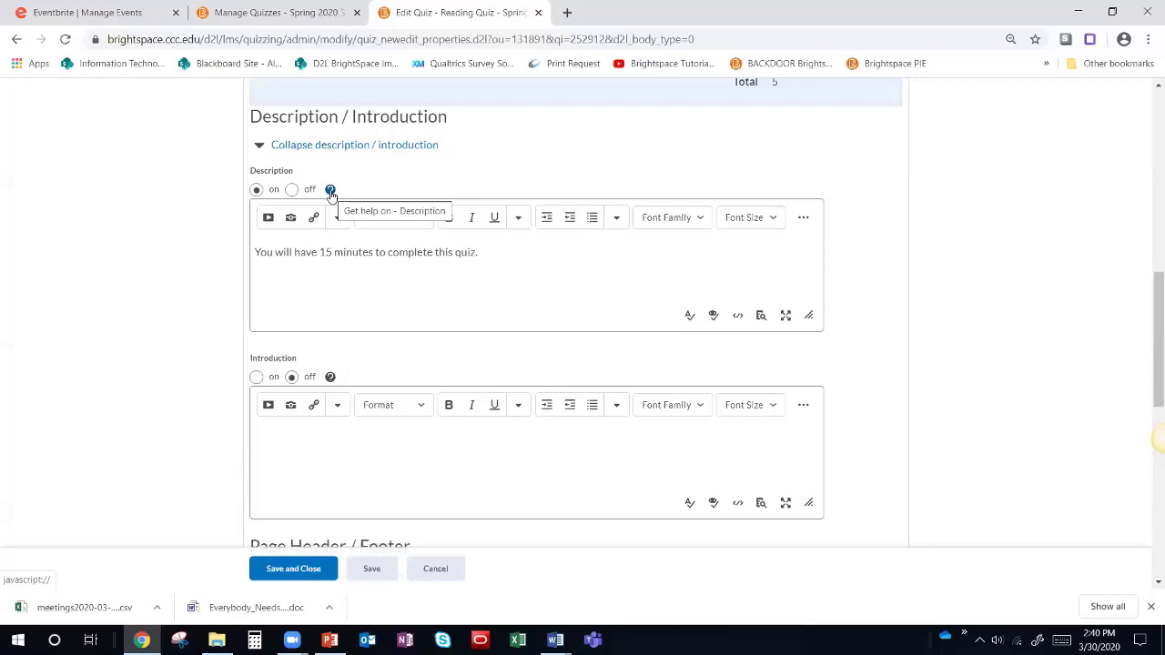
scroll(272, 331, down, 1)
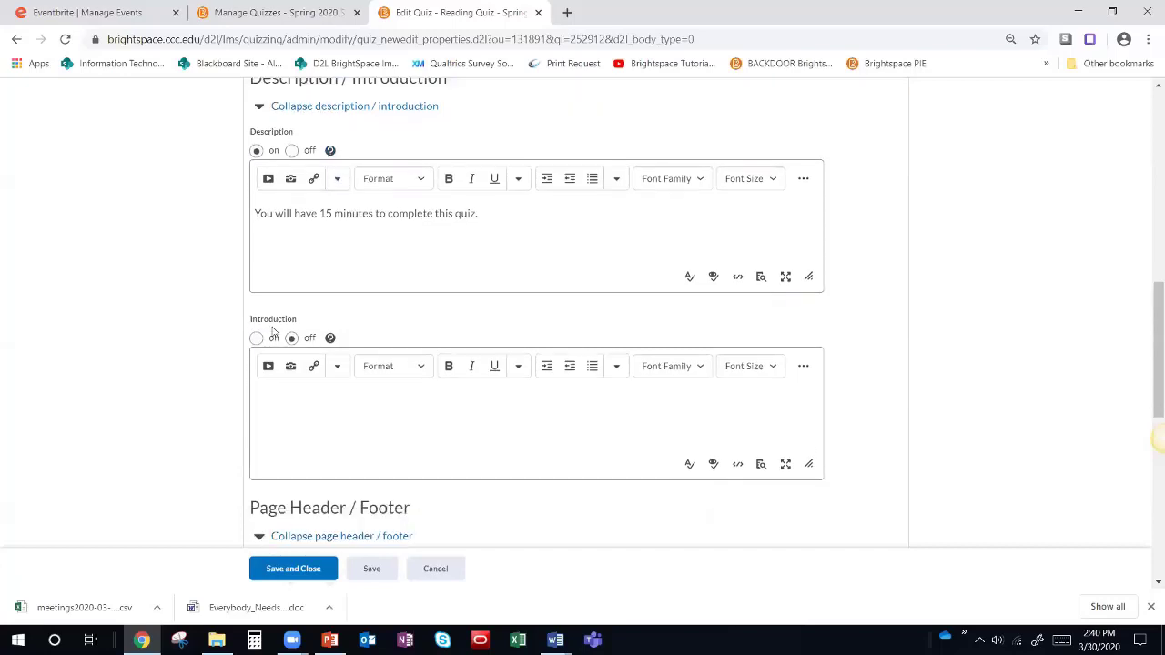
scroll(272, 331, down, 4)
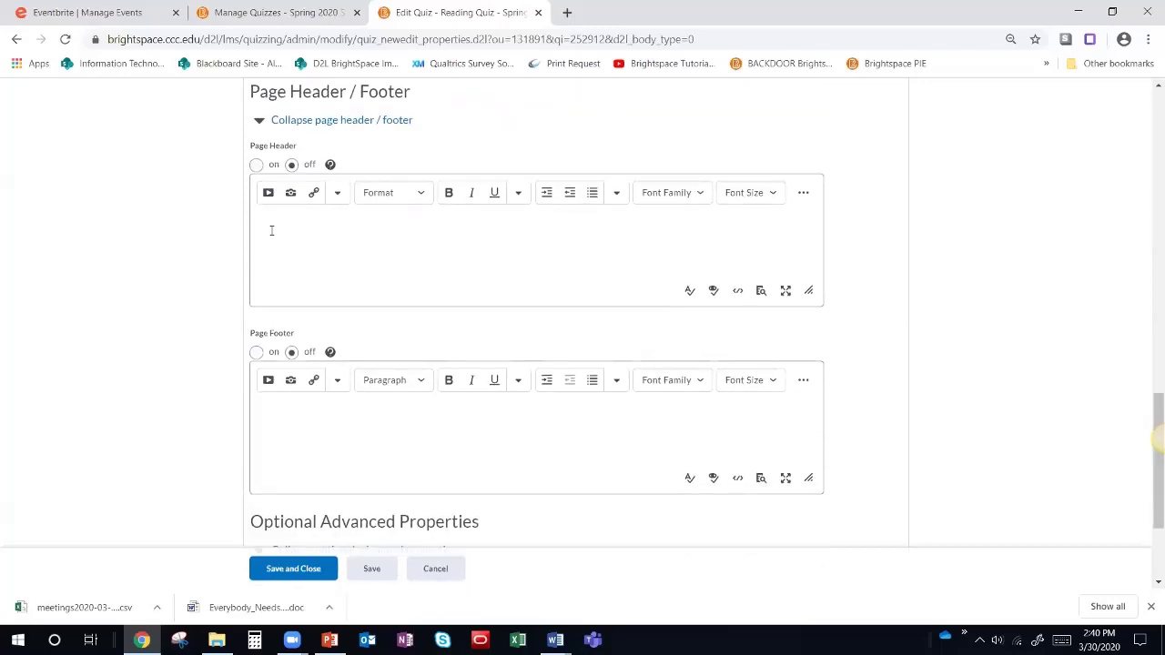
scroll(313, 262, down, 2)
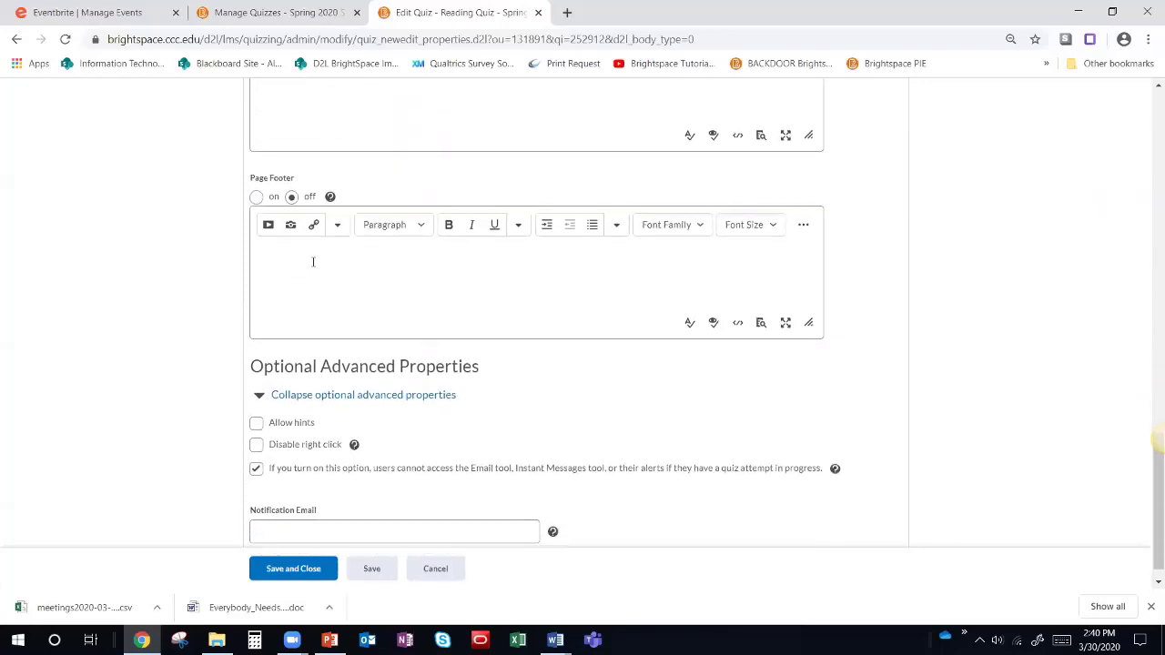
scroll(313, 262, down, 1)
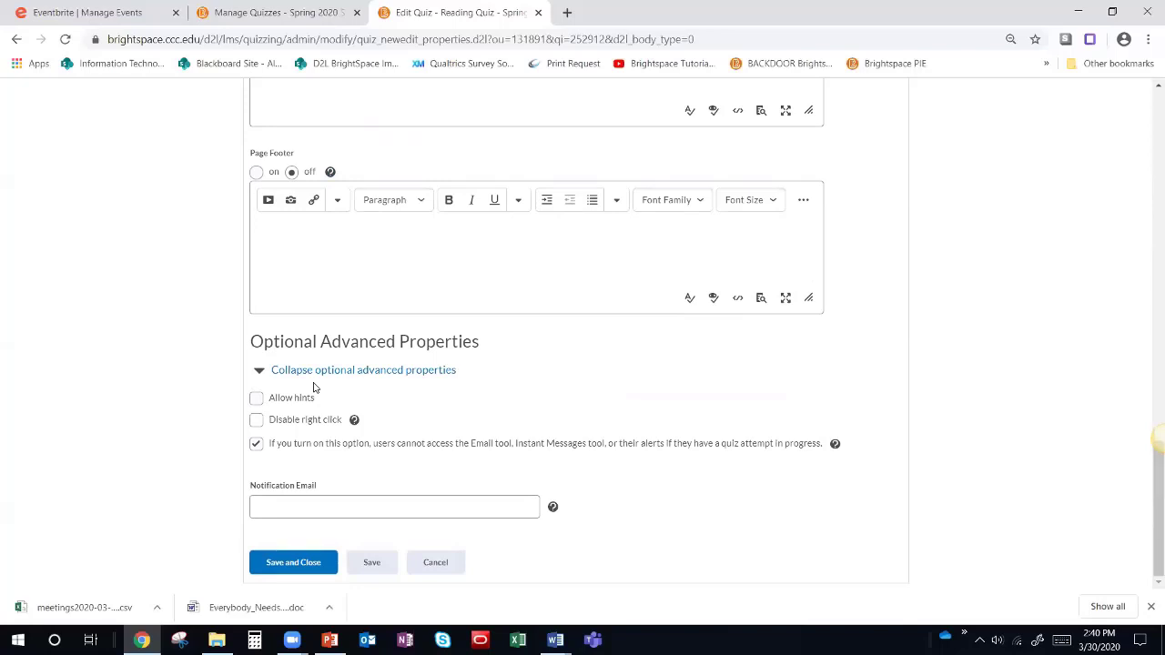
Step: Turn allowing hints on and off again, and do the same with the option that disables right click
click(258, 398)
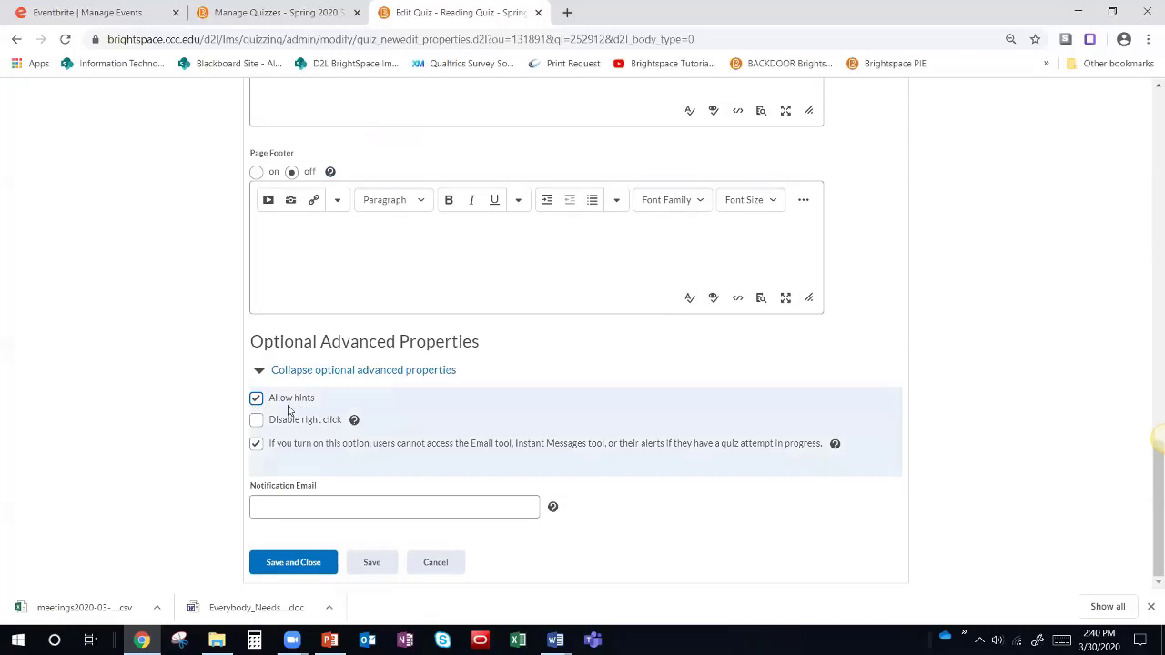
click(256, 399)
click(257, 421)
right_click(502, 348)
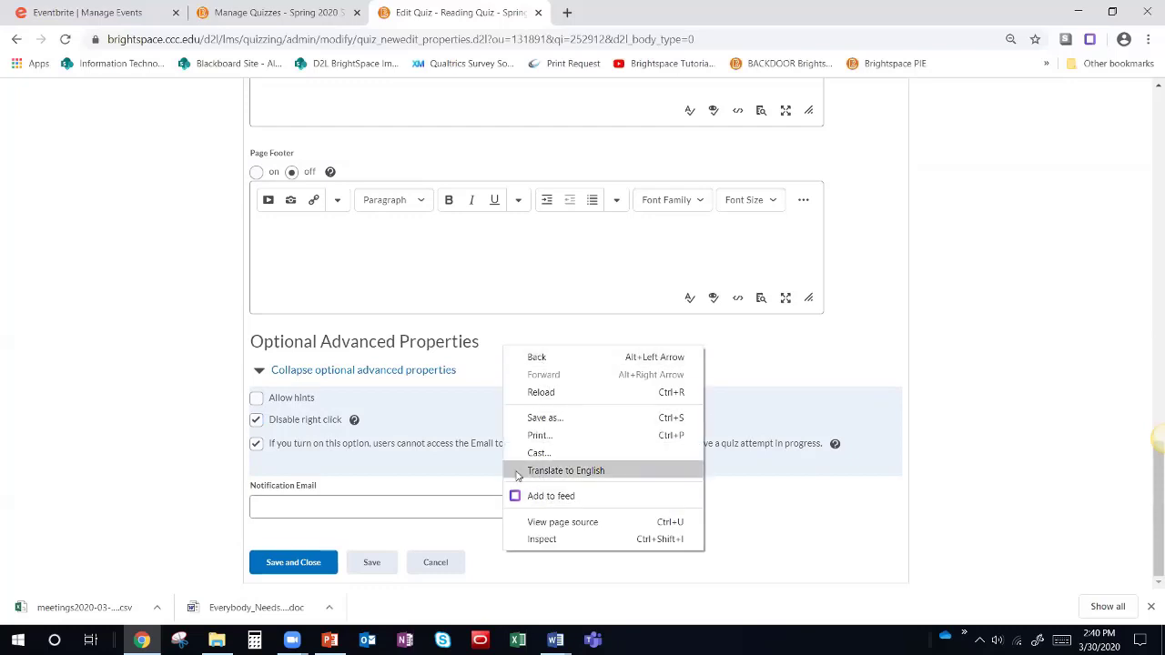
click(152, 398)
click(256, 419)
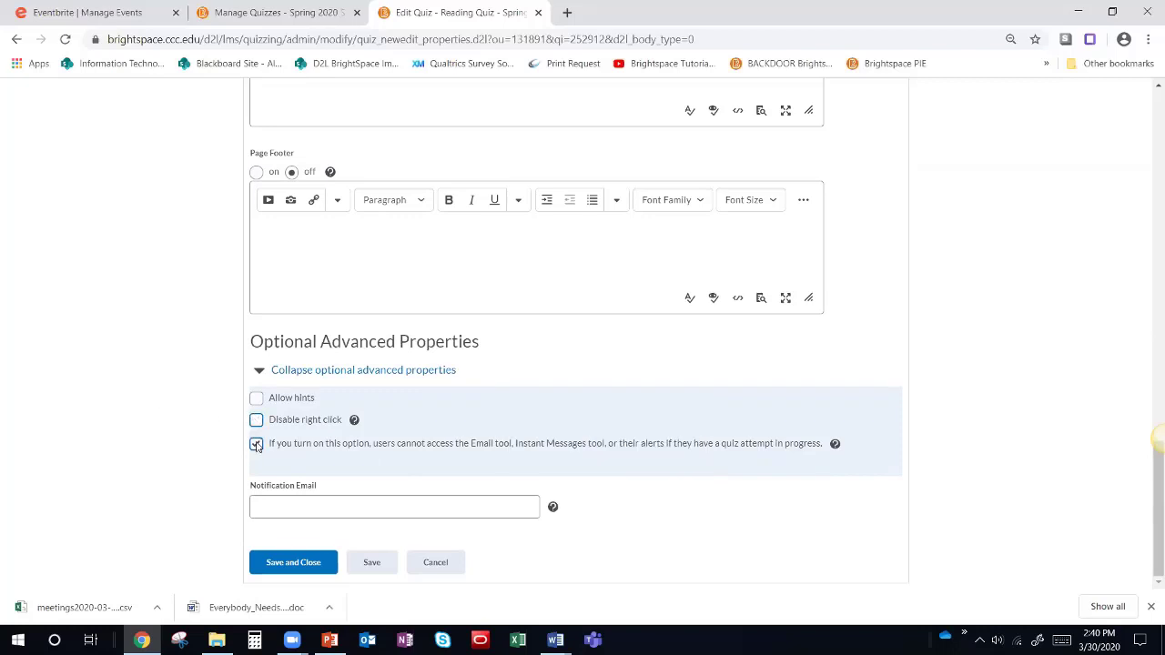
Step: Turn off the option that blocks users from email, instant messages and alerts during a quiz attempt
click(256, 445)
scroll(410, 435, up, 1)
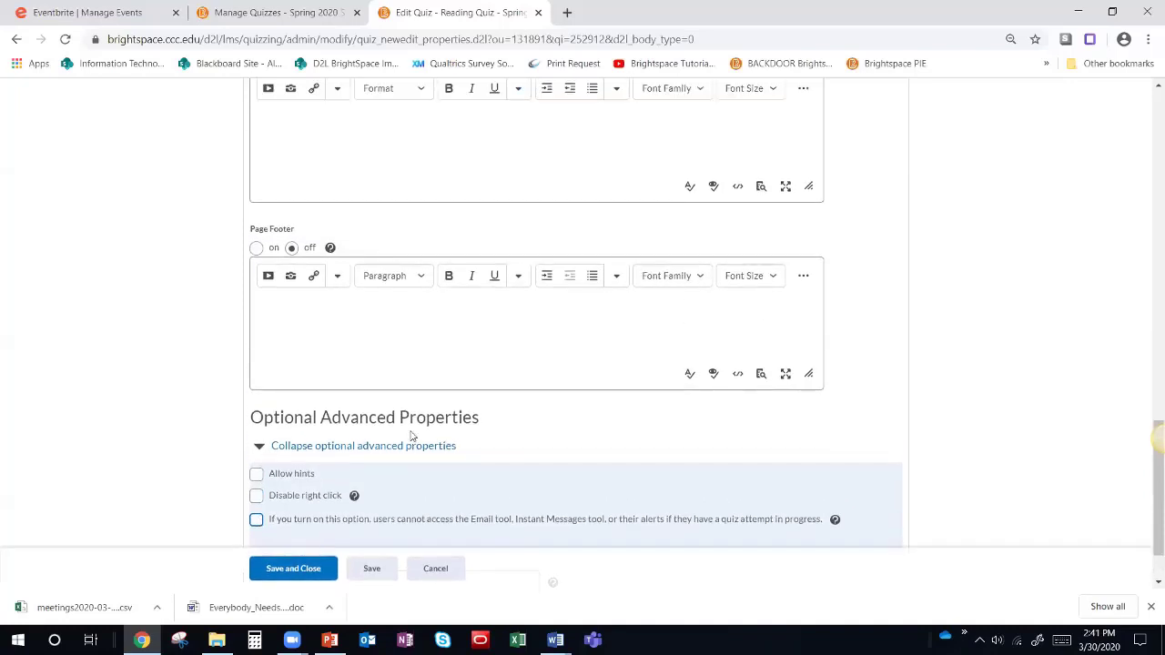
scroll(524, 423, up, 15)
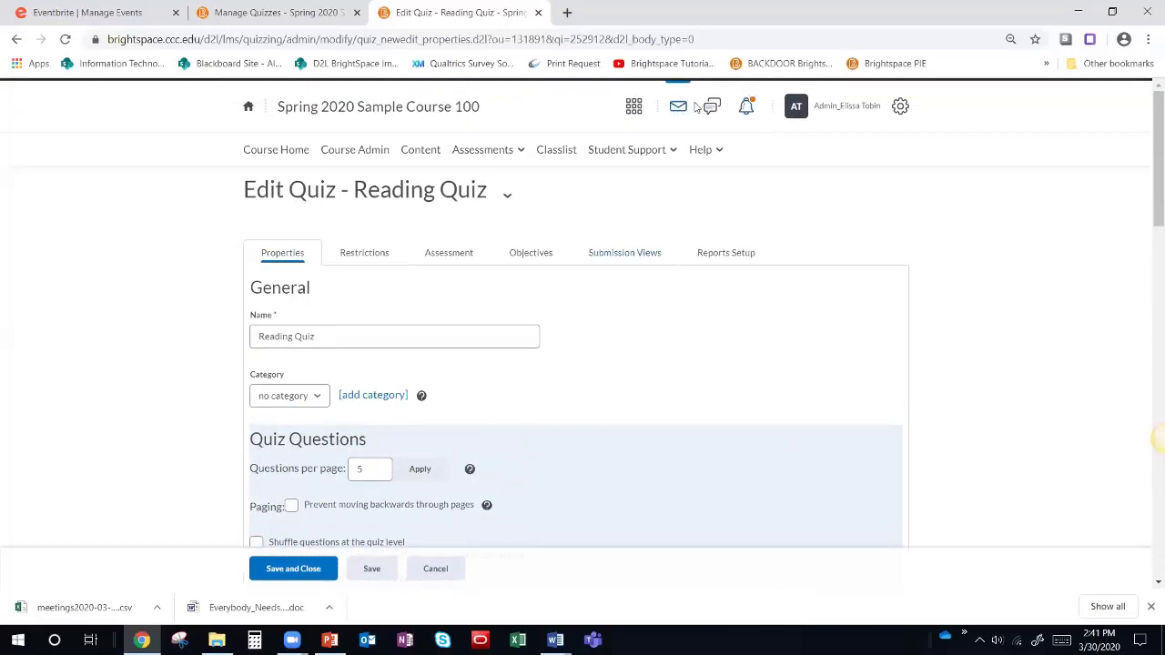
scroll(520, 315, down, 10)
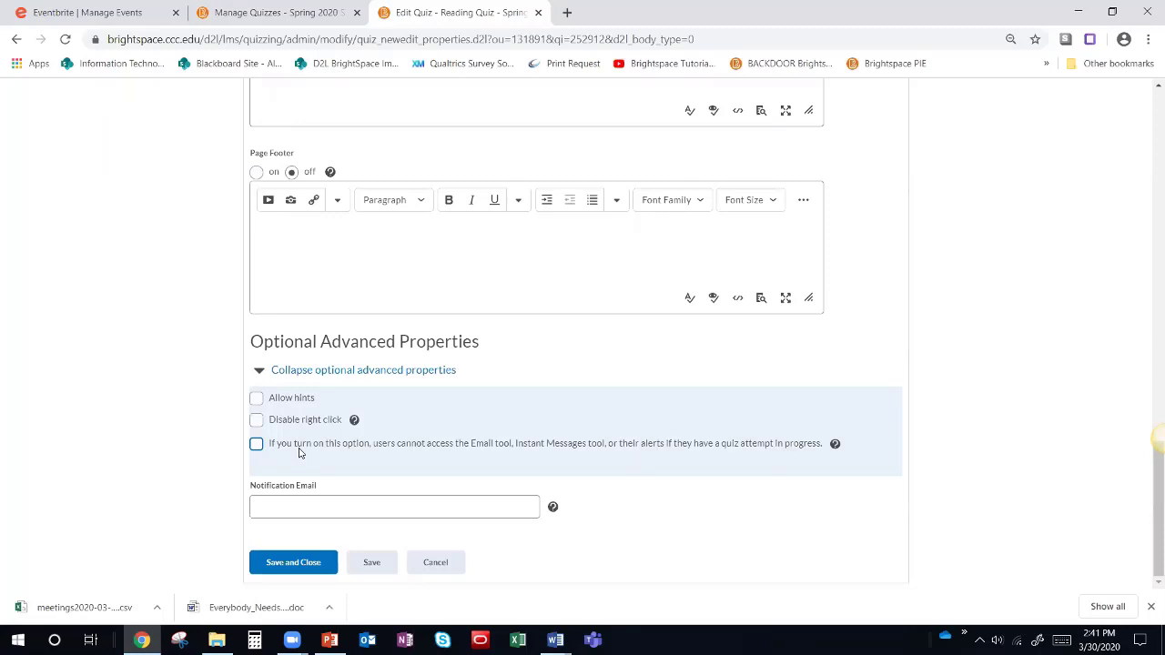
click(285, 503)
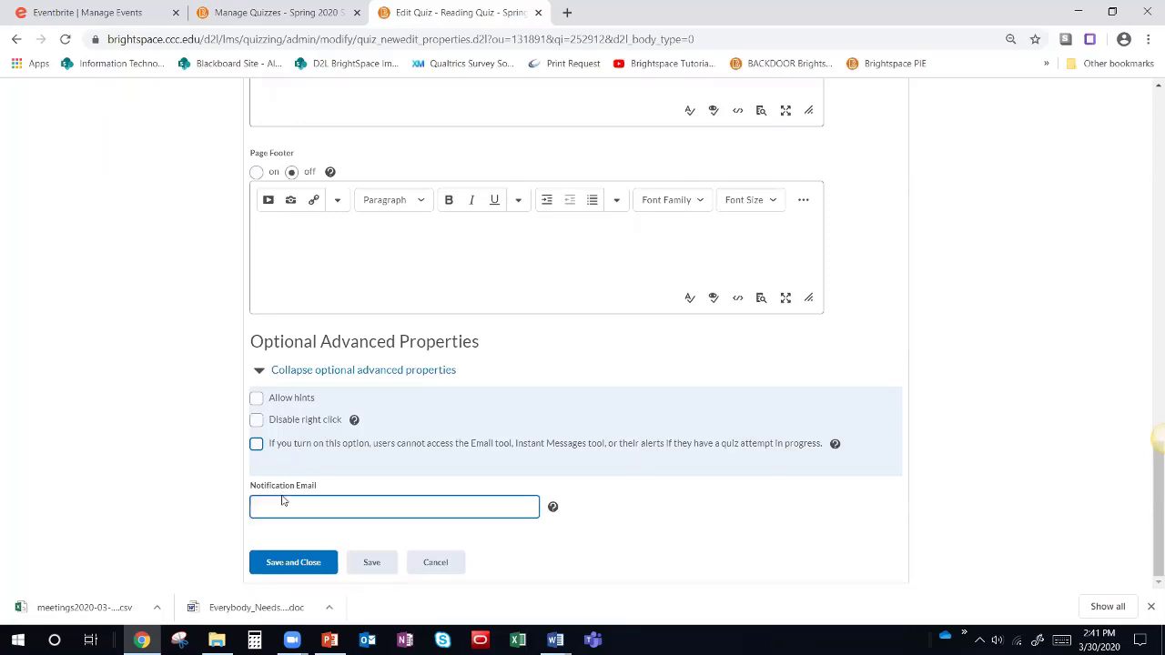
click(183, 497)
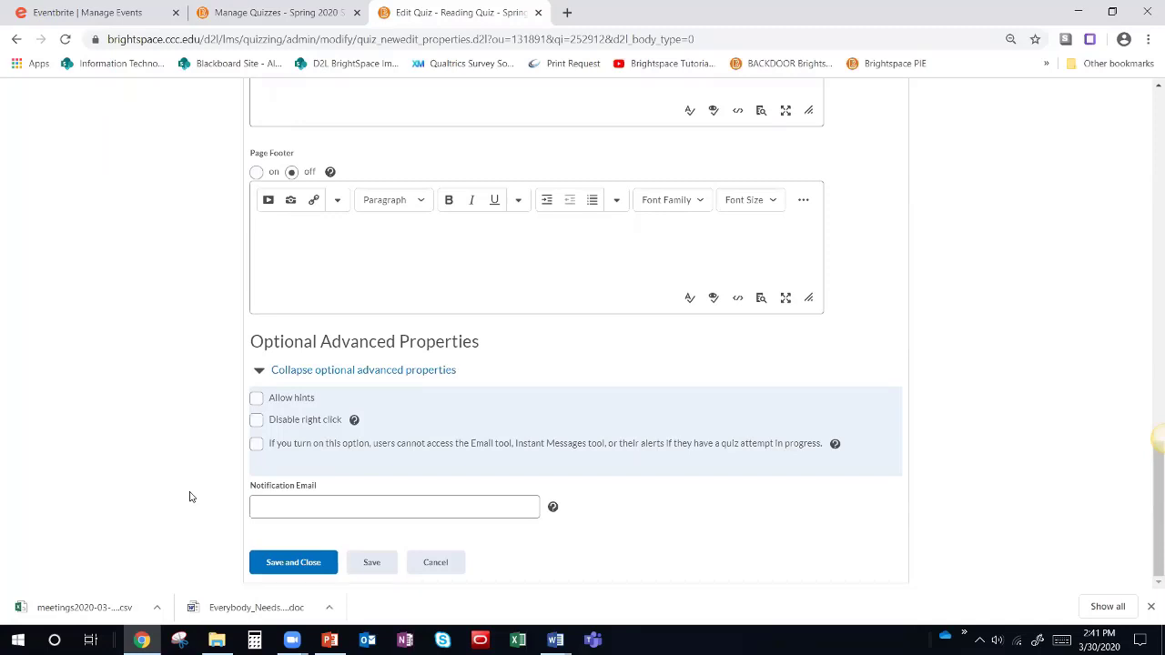
click(302, 505)
key(Escape)
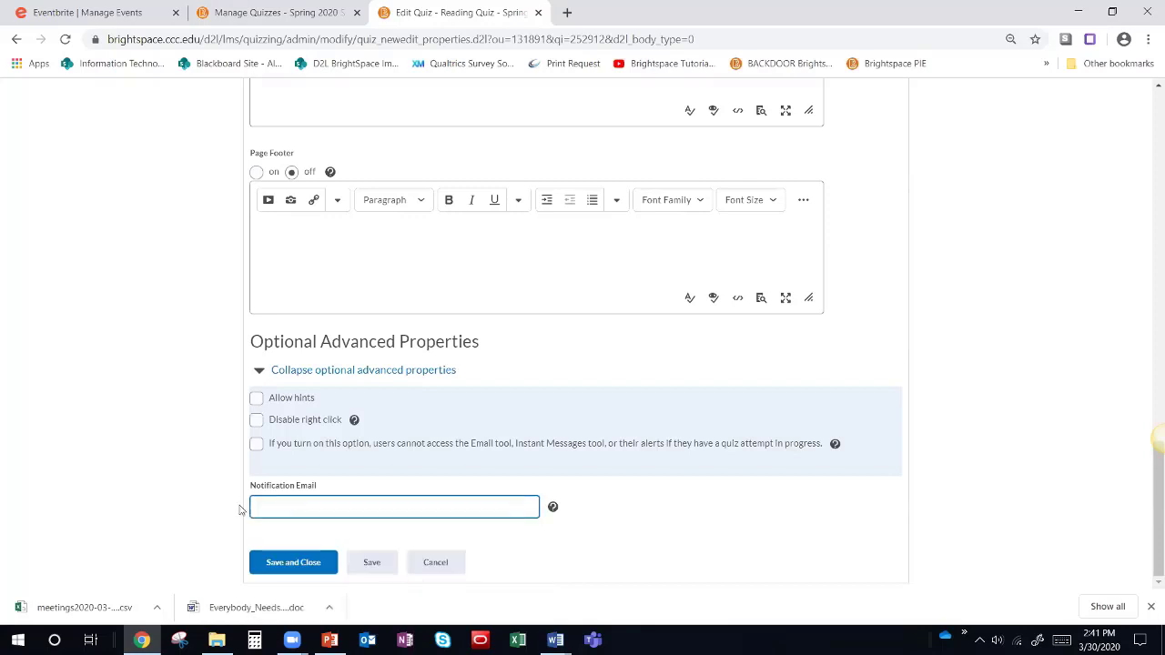
click(194, 511)
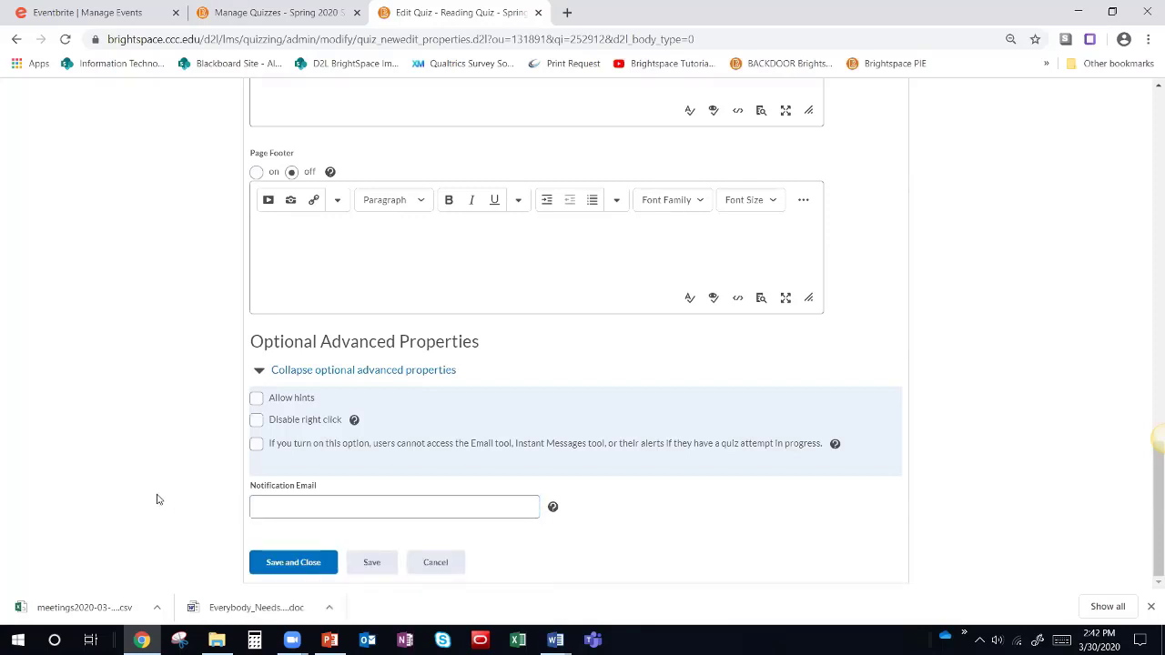
Step: Open the quiz's restrictions and review its visibility, date and release condition options
scroll(218, 502, up, 15)
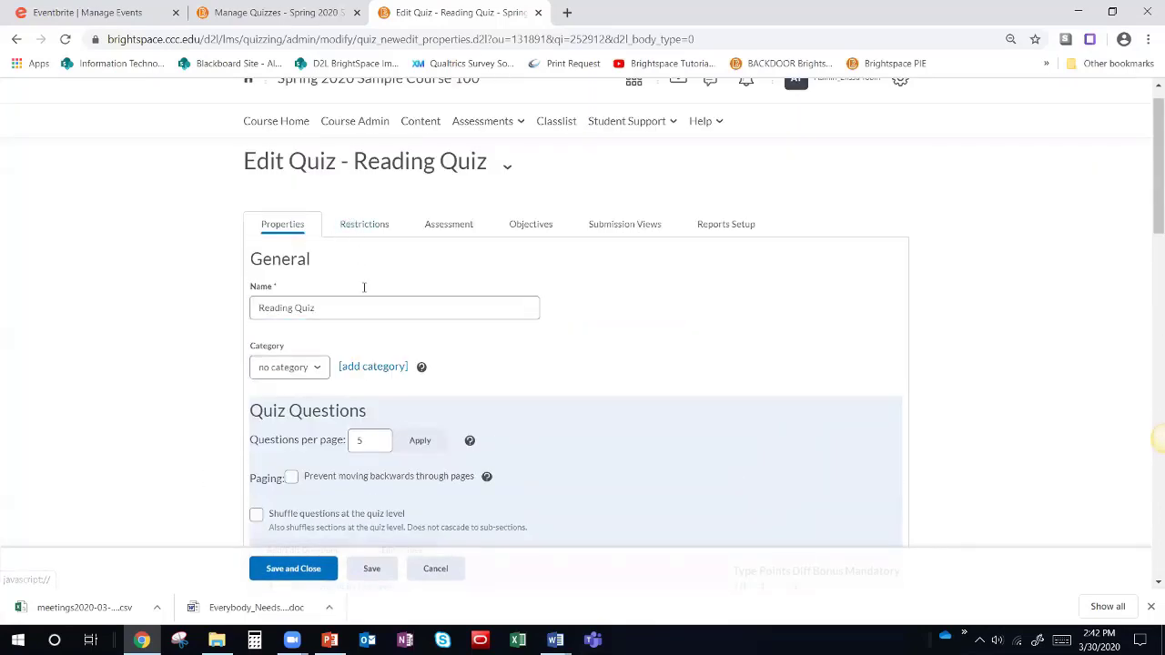
click(365, 227)
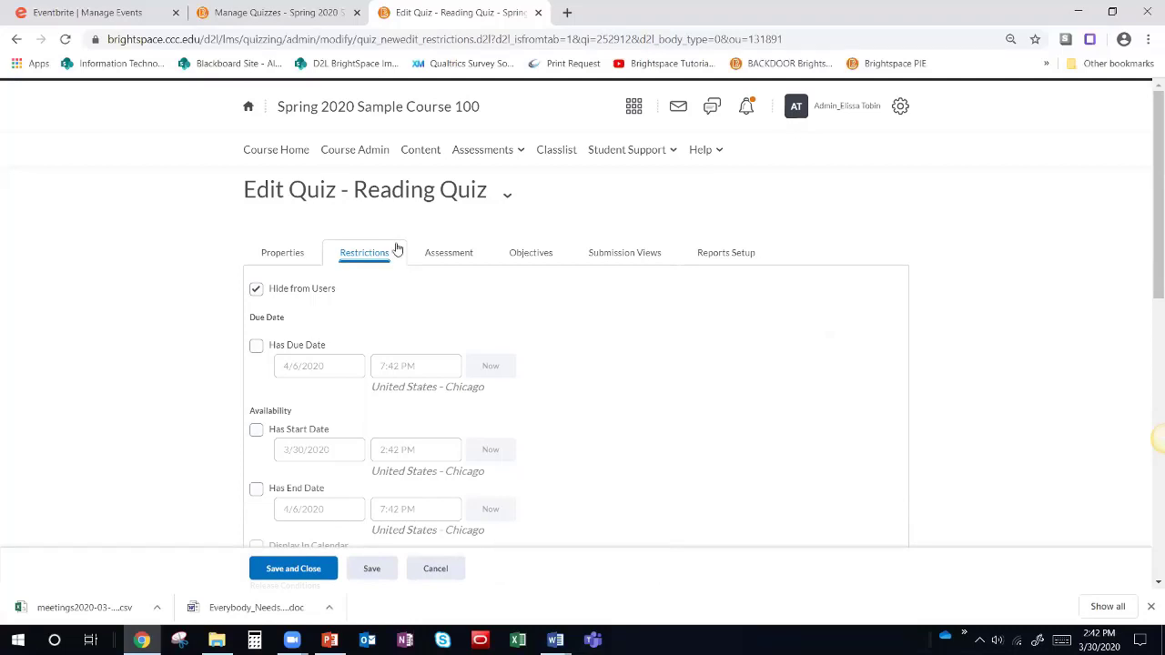
scroll(402, 258, down, 2)
scroll(402, 258, down, 1)
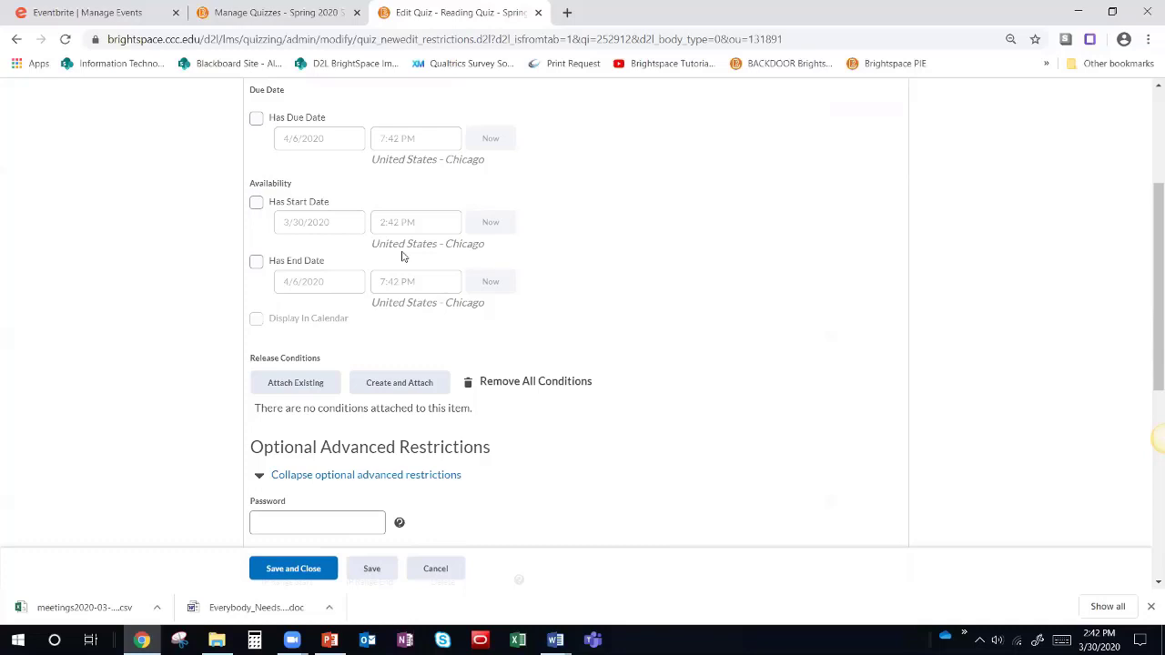
scroll(404, 257, up, 2)
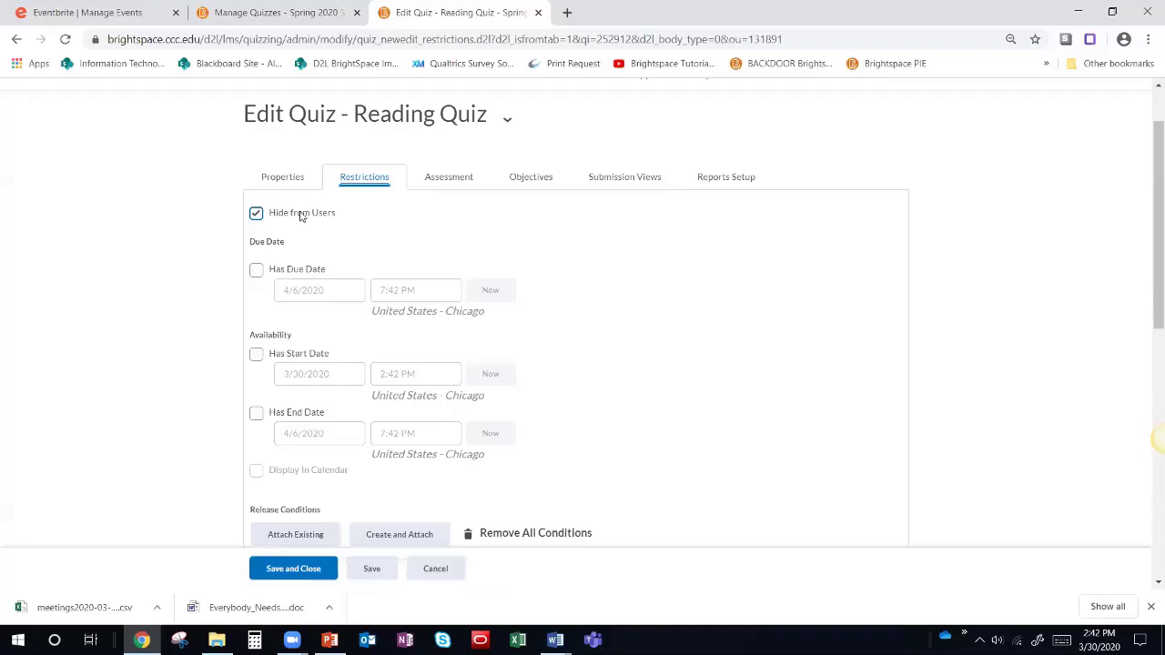
Step: Enable a start date of 3/31/2020 for the quiz and make the quiz visible to users
click(256, 354)
click(317, 374)
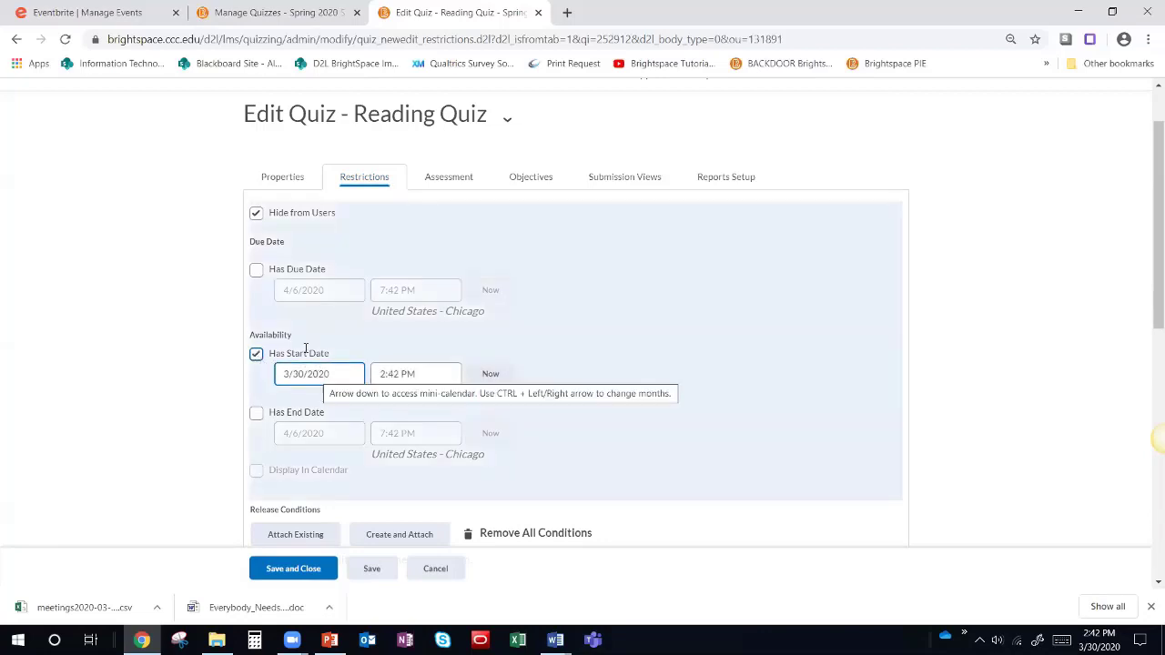
click(278, 216)
click(331, 375)
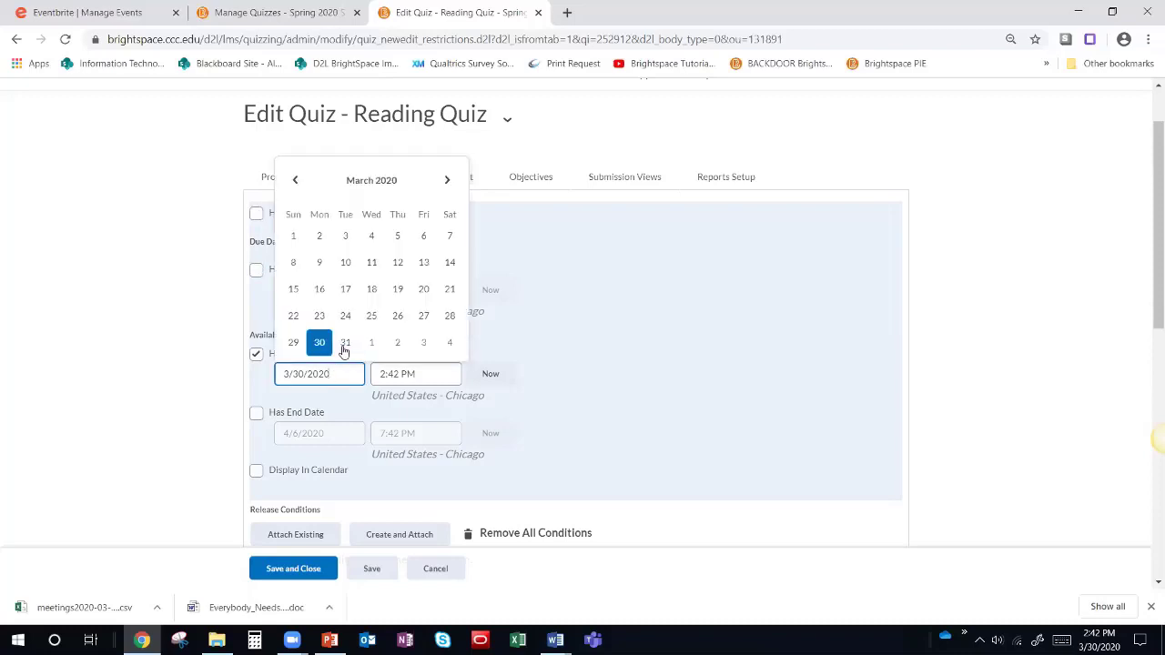
click(345, 343)
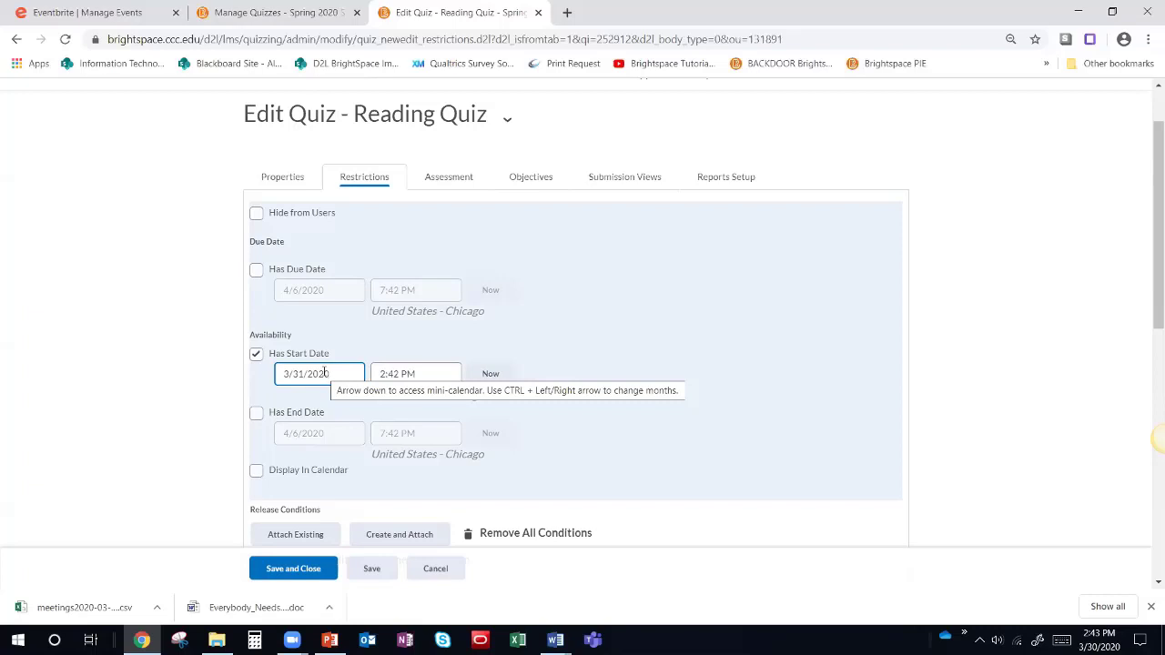
click(259, 214)
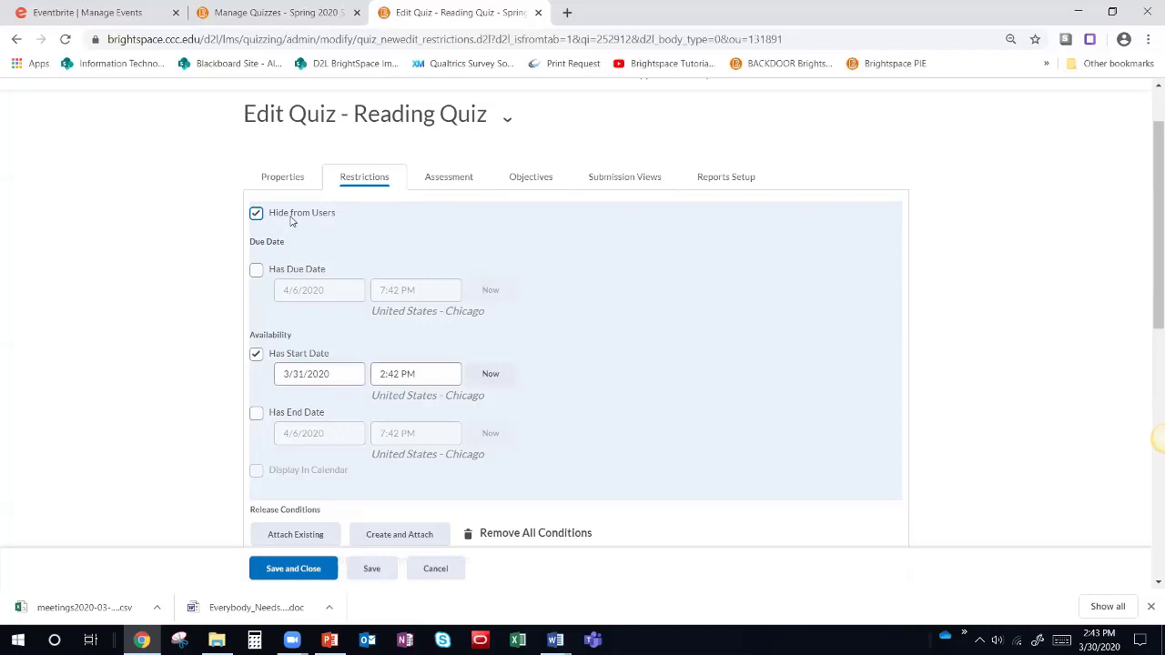
click(291, 214)
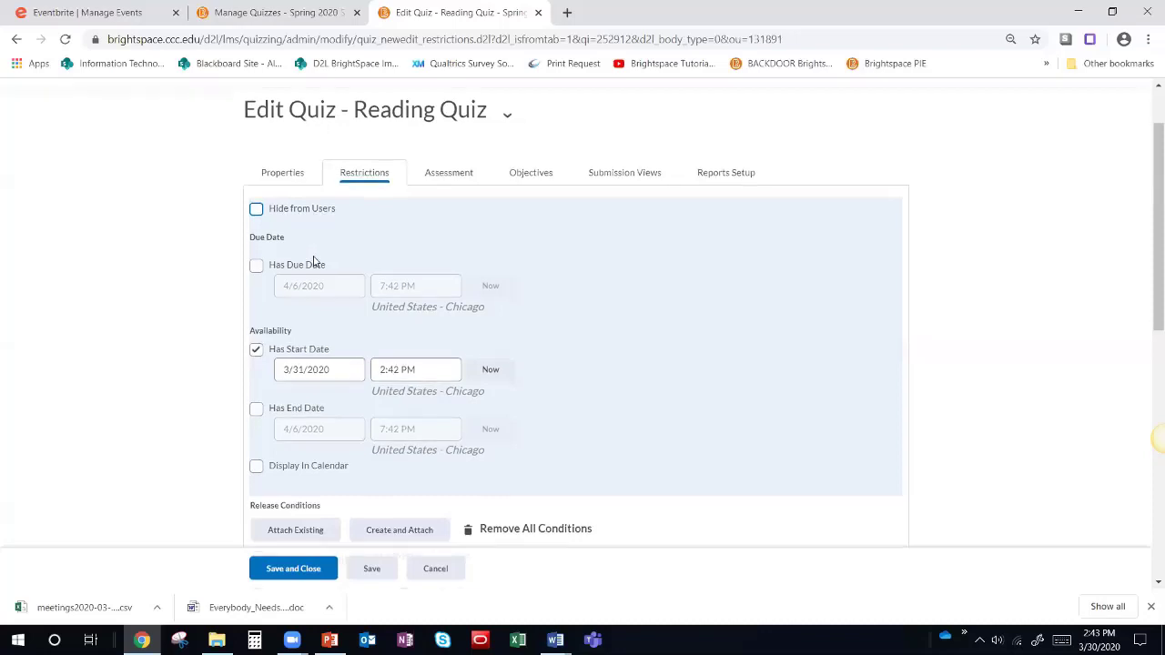
Step: Enable a due date for the quiz and set it to 4/3/2020 at 11:00 PM
scroll(305, 256, down, 2)
scroll(280, 148, up, 1)
scroll(280, 148, up, 1)
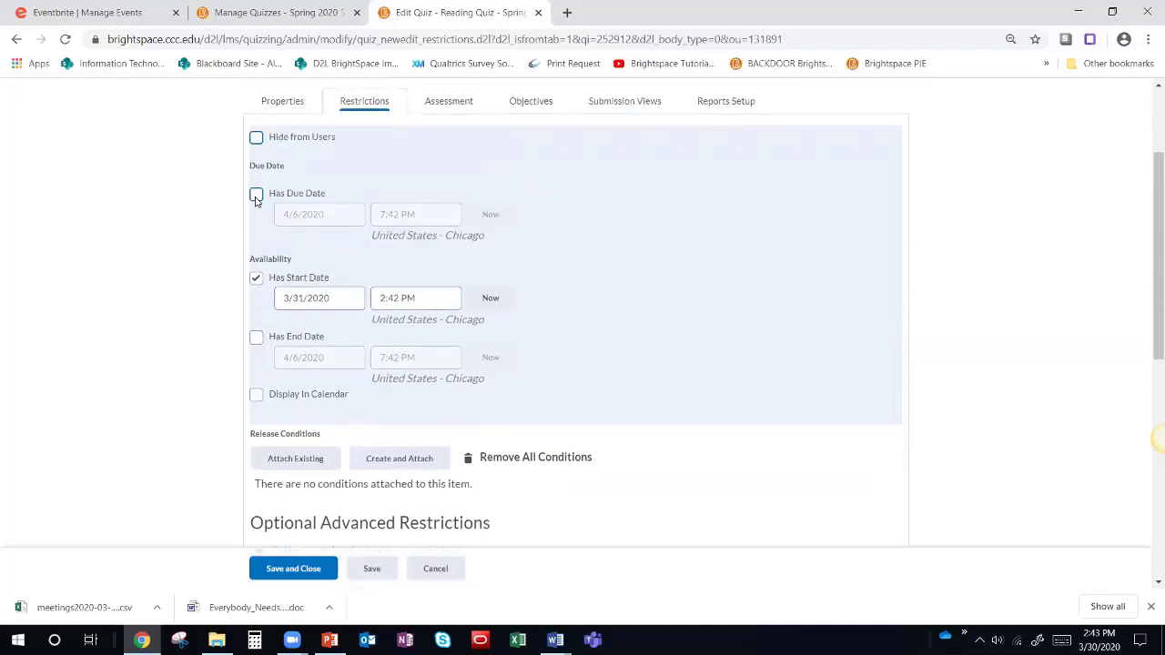
click(256, 193)
click(337, 213)
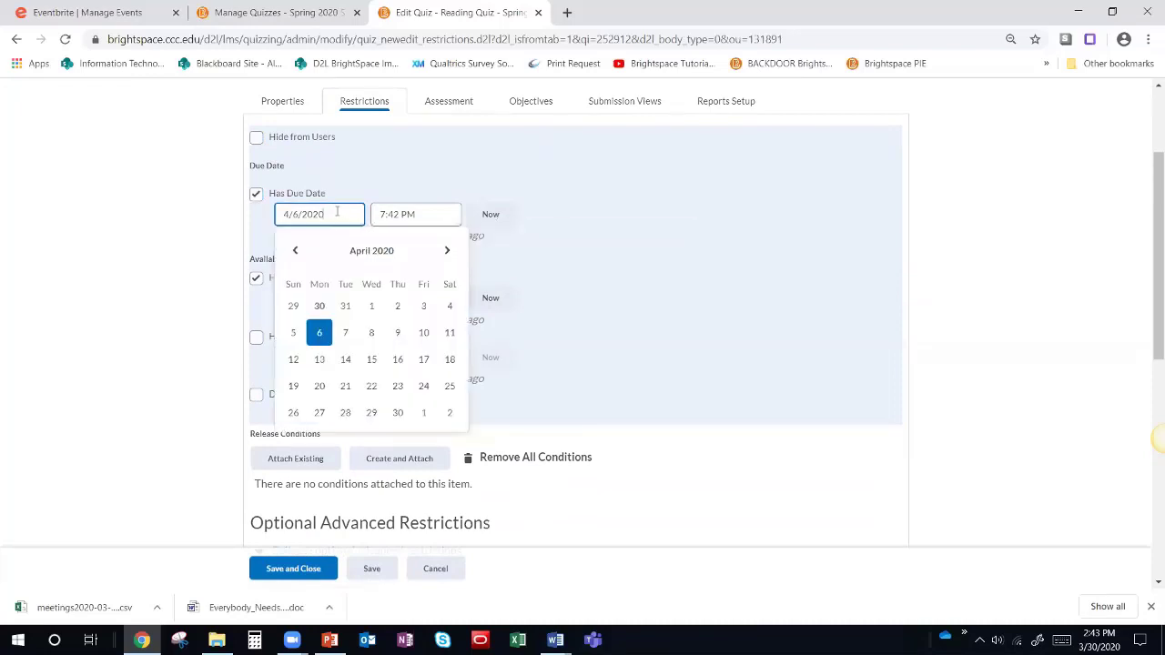
click(423, 332)
click(422, 213)
click(328, 215)
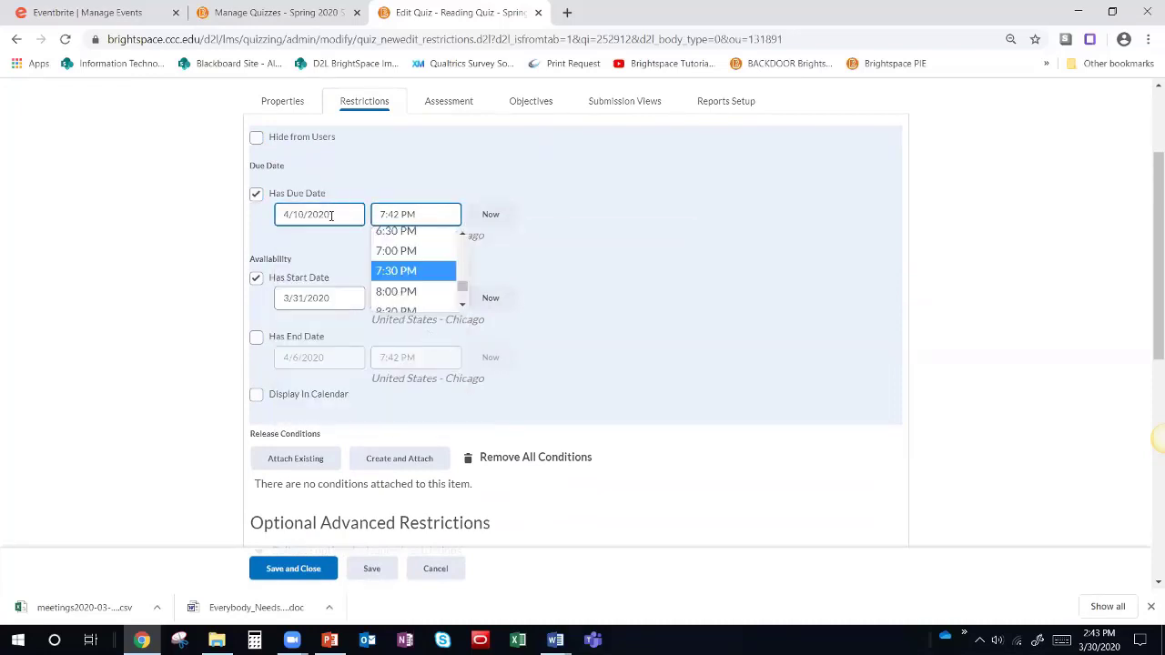
click(424, 303)
click(406, 214)
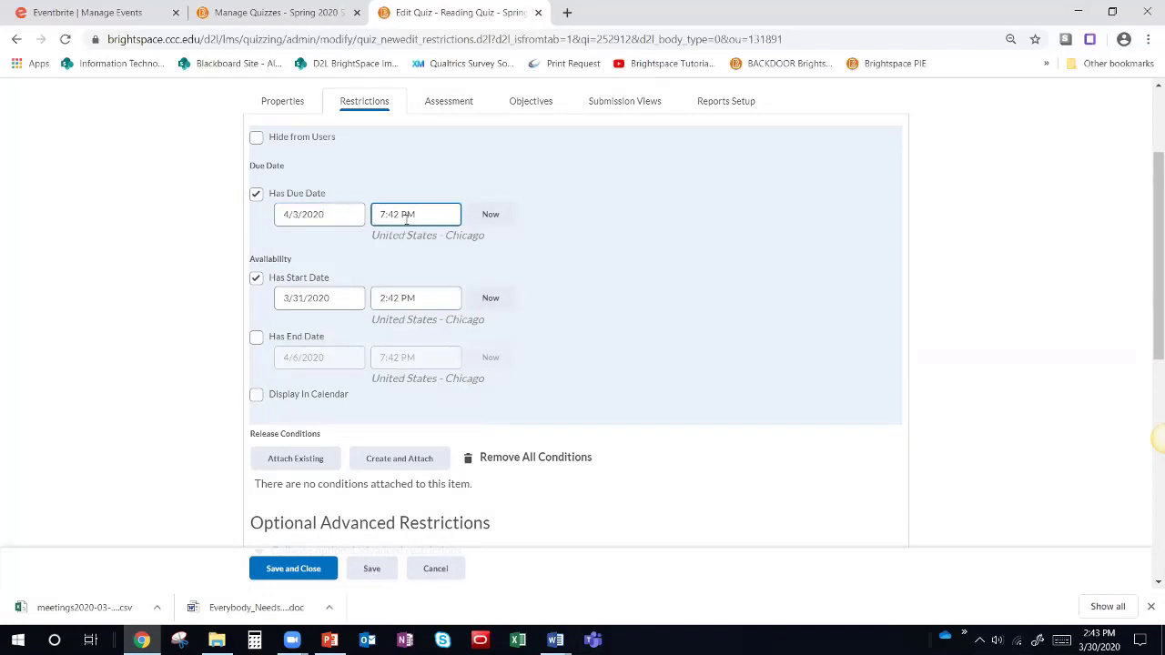
scroll(410, 269, down, 3)
click(407, 284)
Step: Set the time of the quiz's availability start date to 12:30 AM
click(352, 299)
key(Escape)
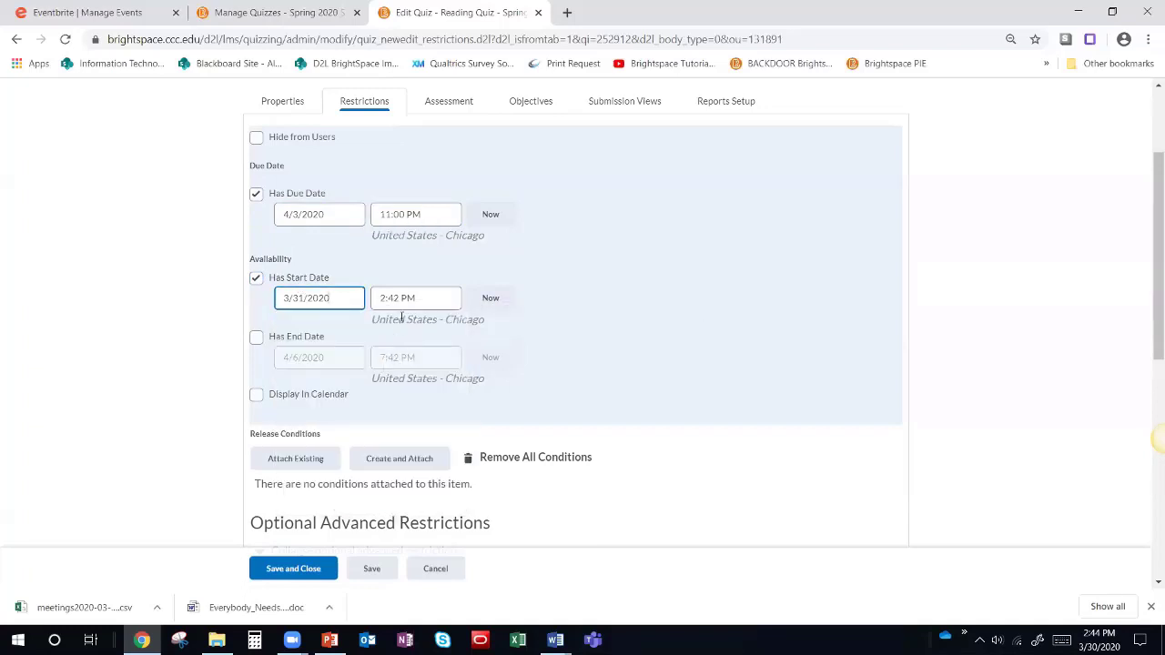
click(402, 300)
scroll(401, 355, up, 10)
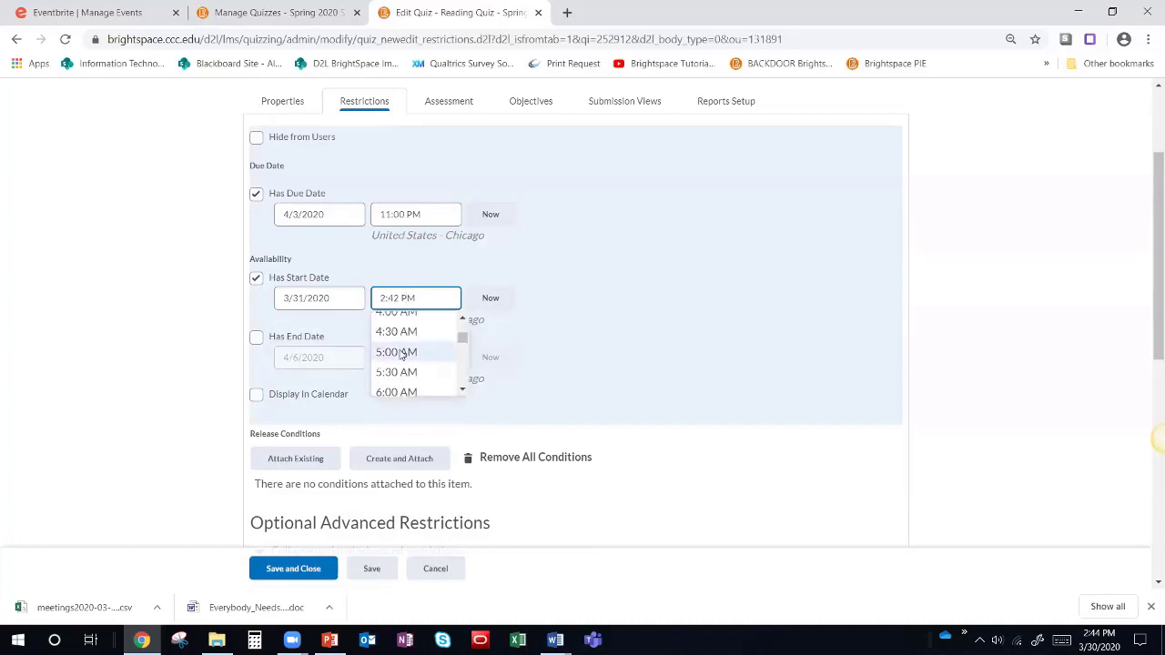
scroll(402, 355, up, 3)
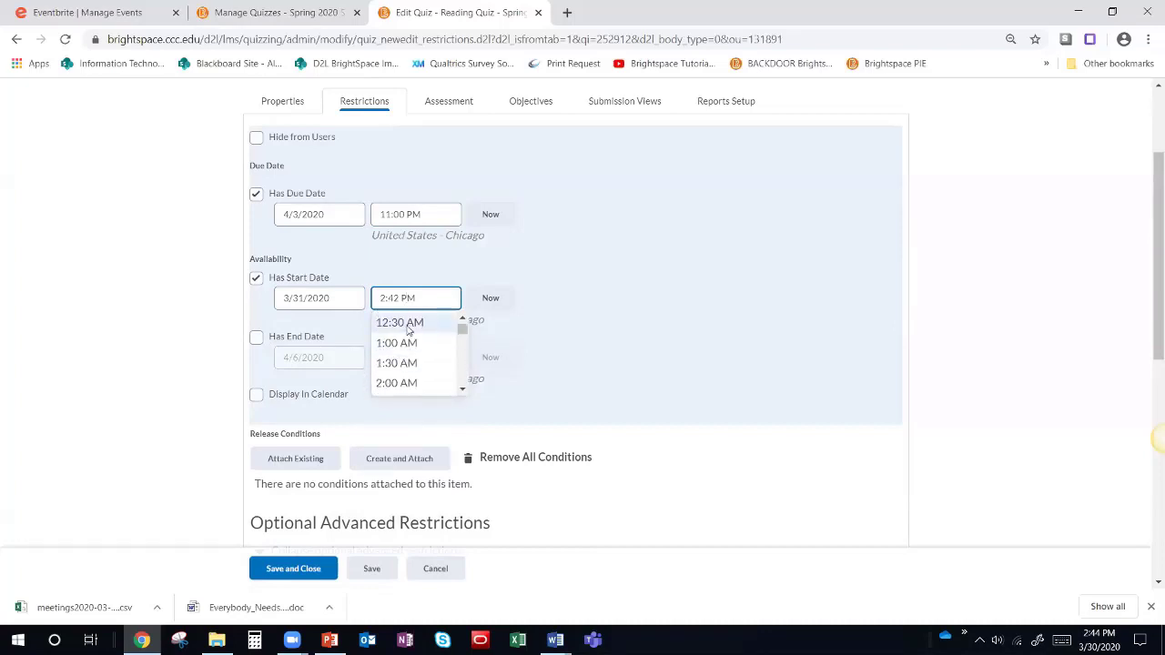
click(407, 322)
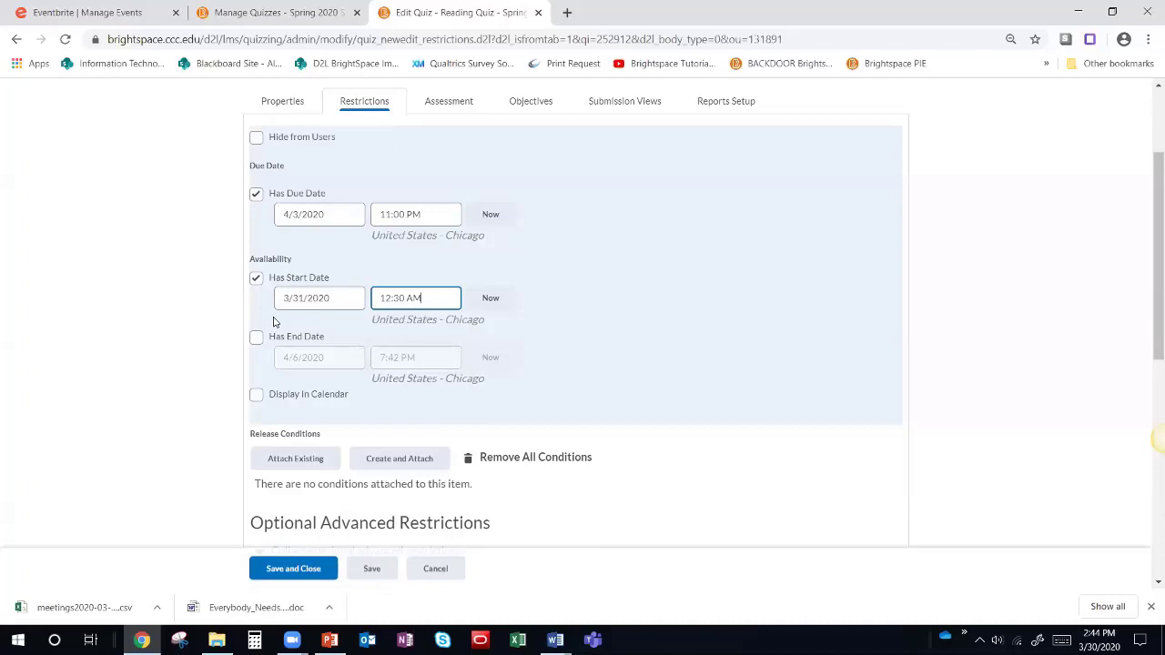
Step: Enable an availability end date for the quiz and set it to 4/3/2020 at 11:00 PM
click(332, 217)
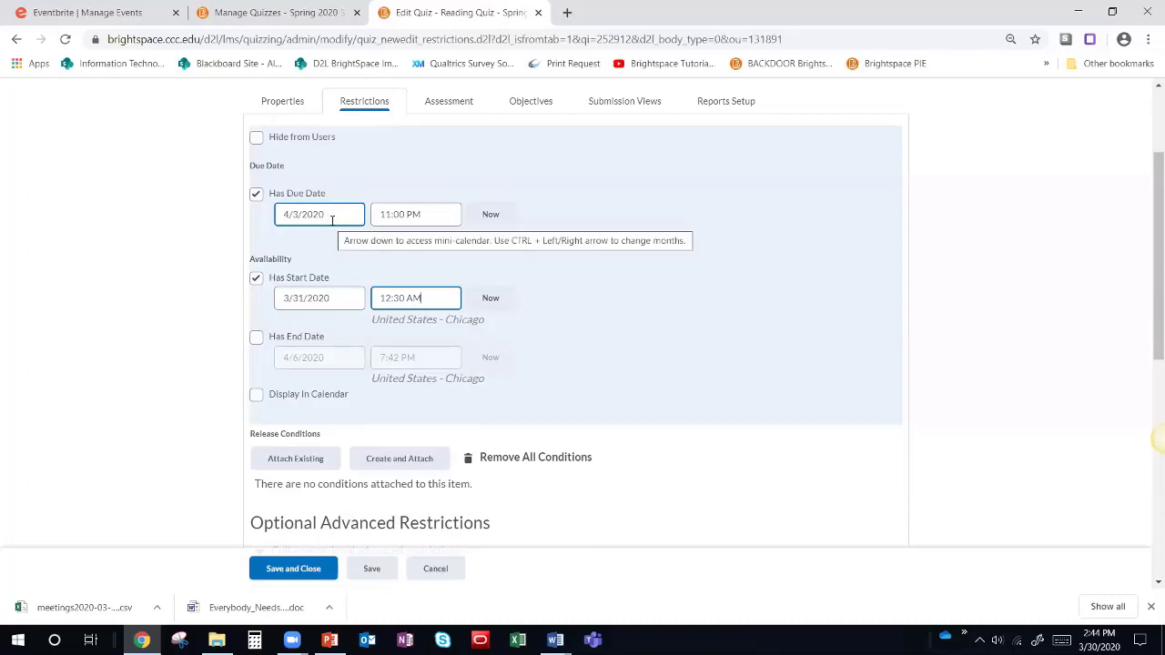
click(256, 337)
click(300, 360)
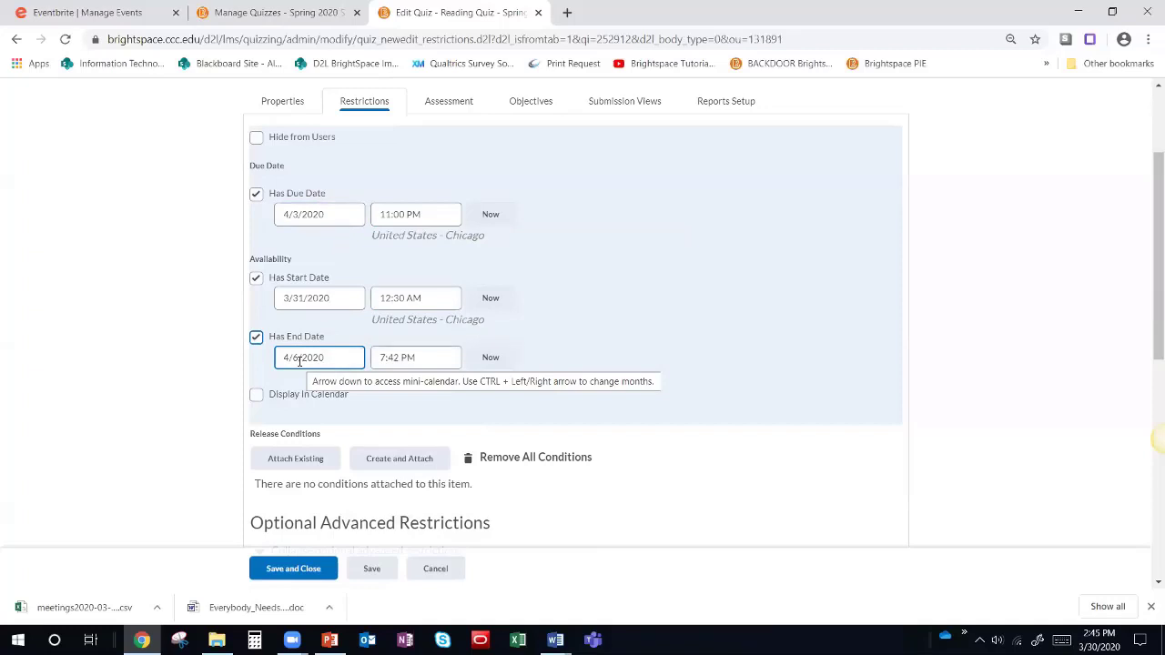
click(299, 361)
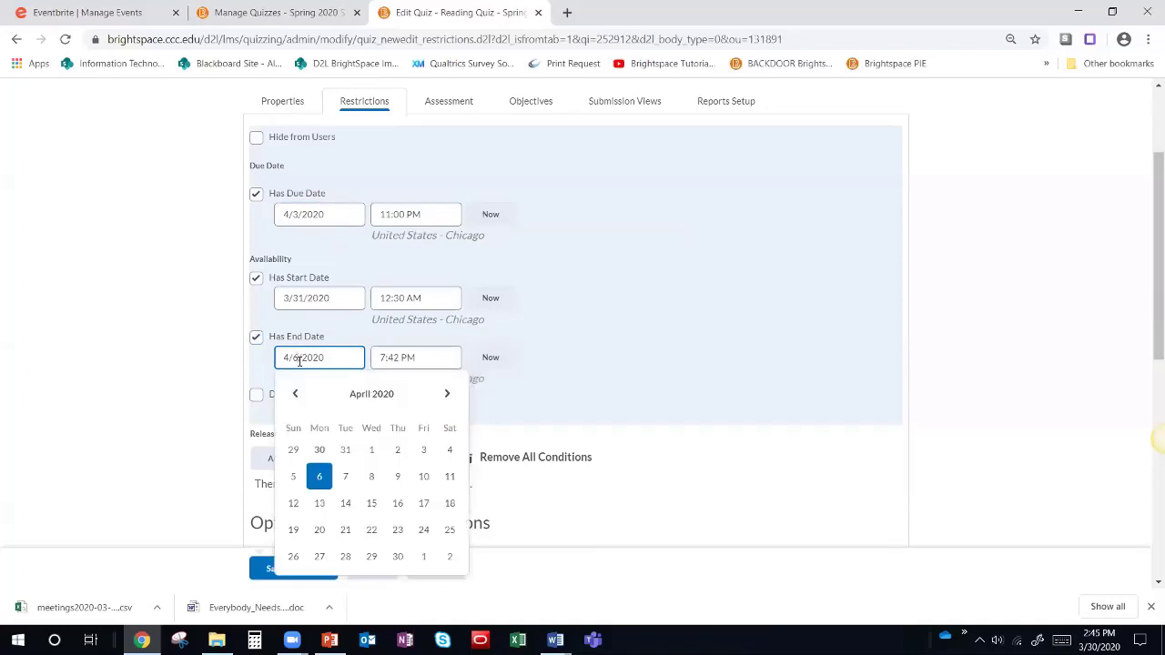
click(423, 452)
click(409, 357)
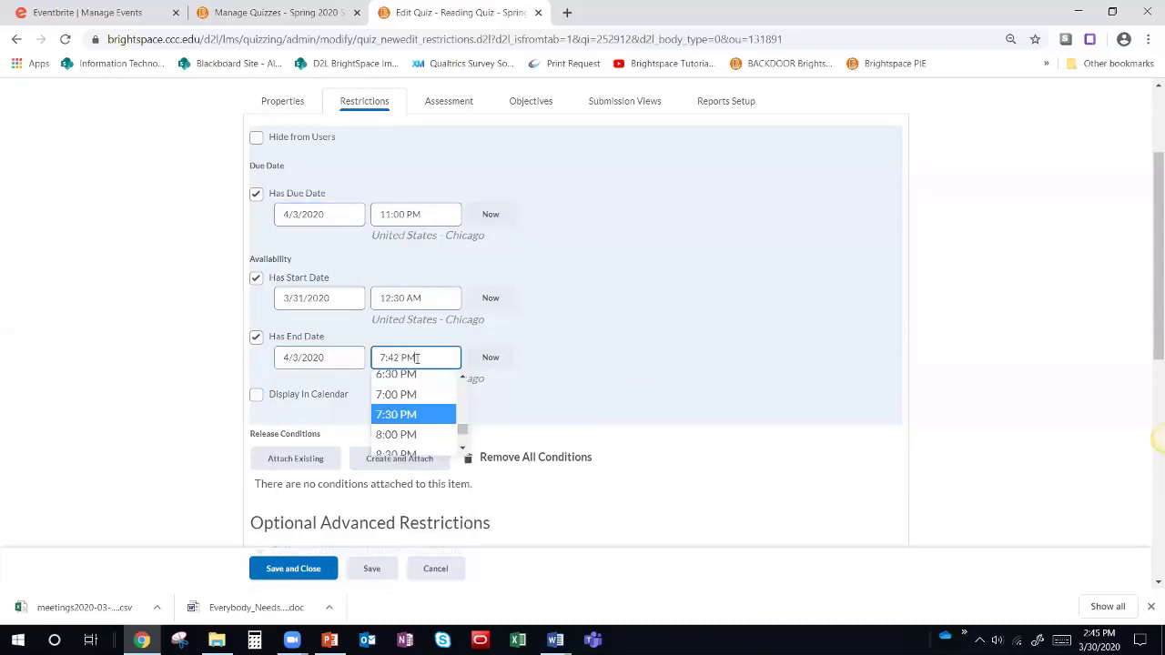
scroll(445, 411, down, 2)
scroll(445, 412, down, 2)
click(409, 424)
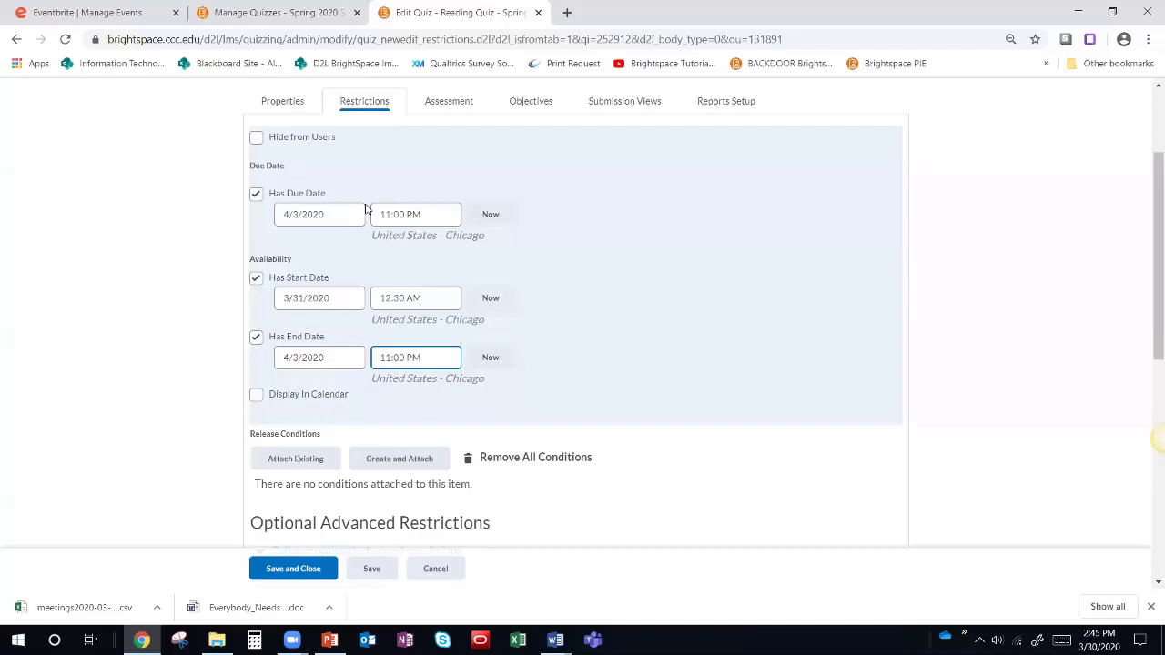
Step: Turn displaying the quiz's availability dates in the calendar on and off again
scroll(278, 314, down, 1)
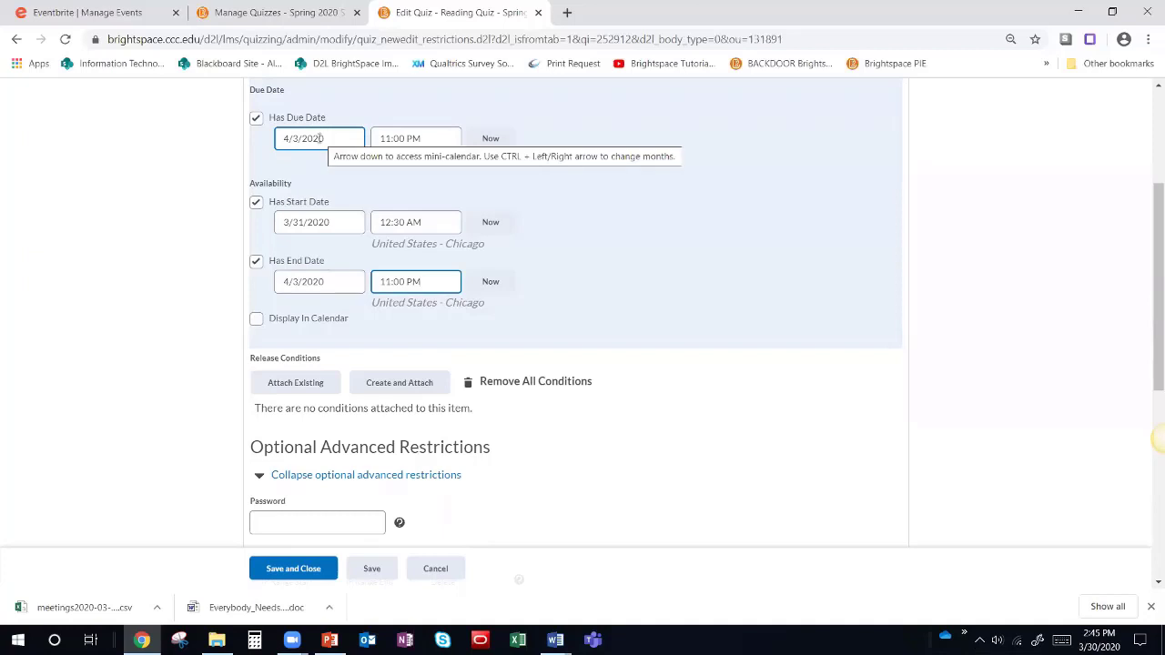
click(258, 322)
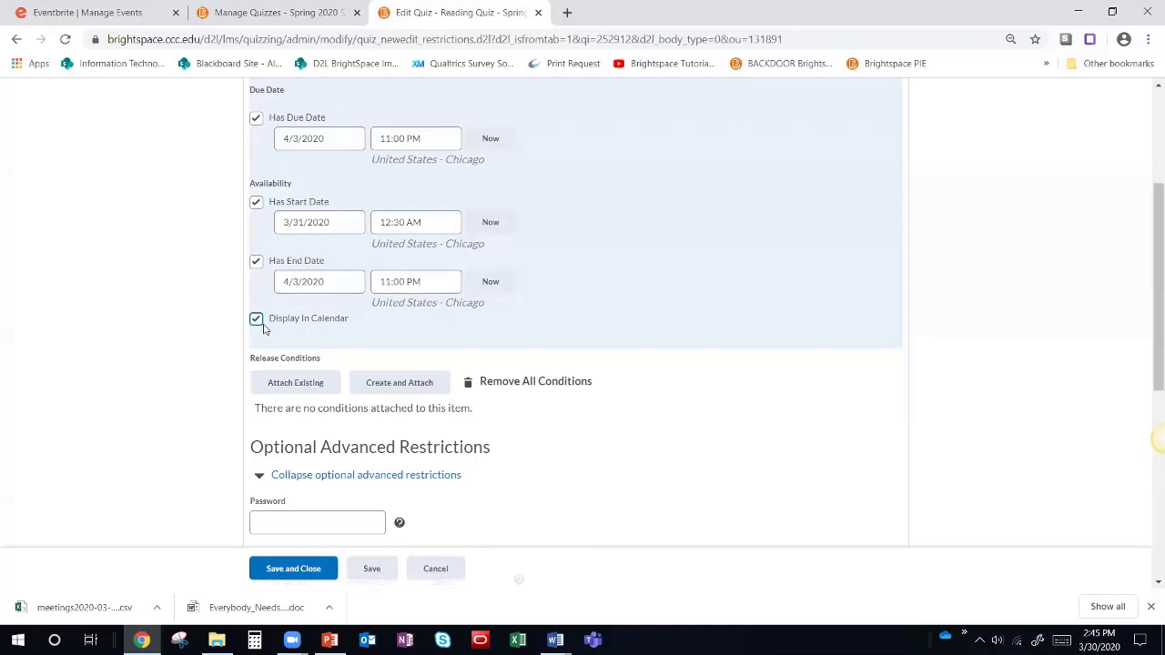
click(260, 322)
scroll(182, 349, down, 2)
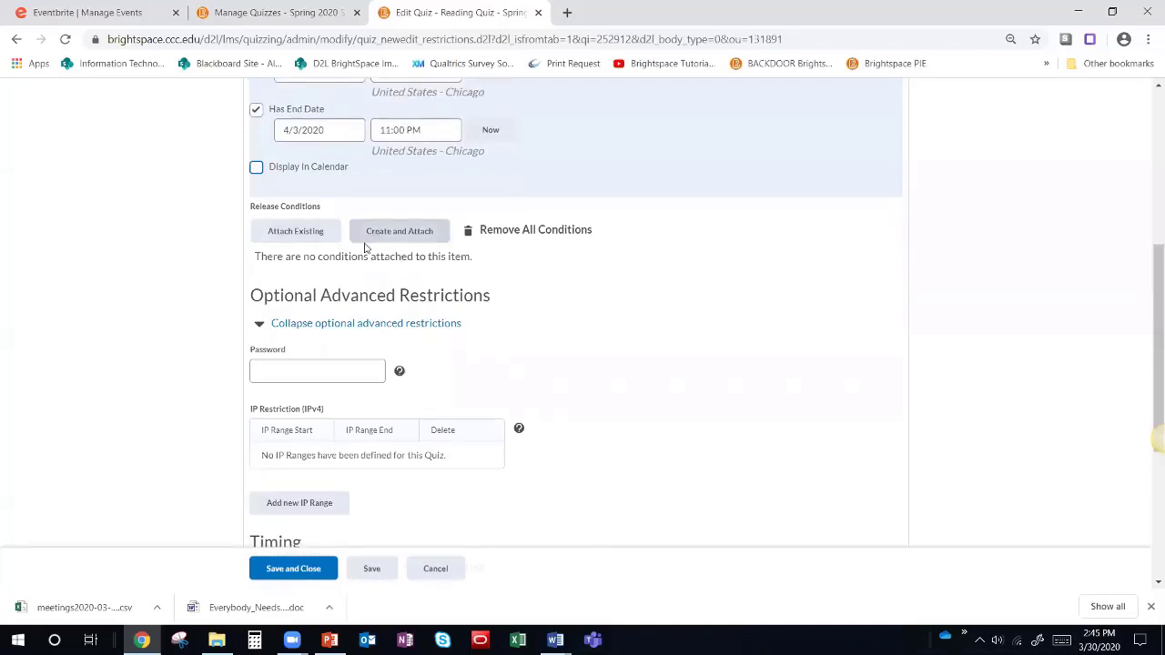
Step: Review the password and IP restriction options in the quiz's optional advanced restrictions
scroll(194, 265, down, 1)
click(293, 295)
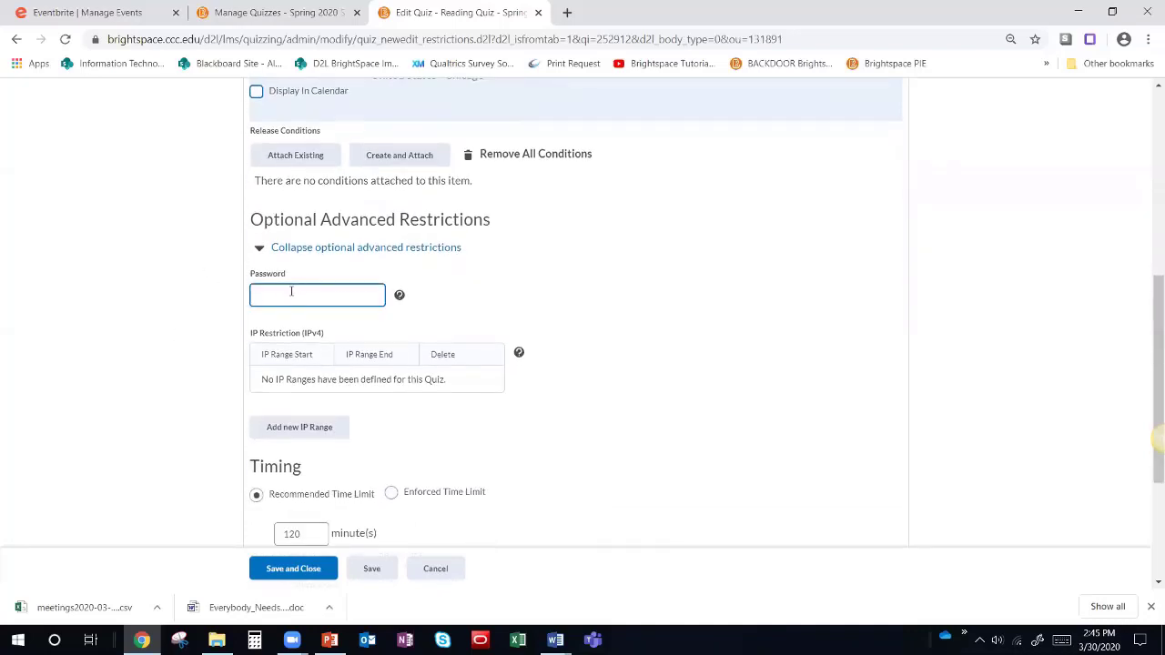
click(151, 312)
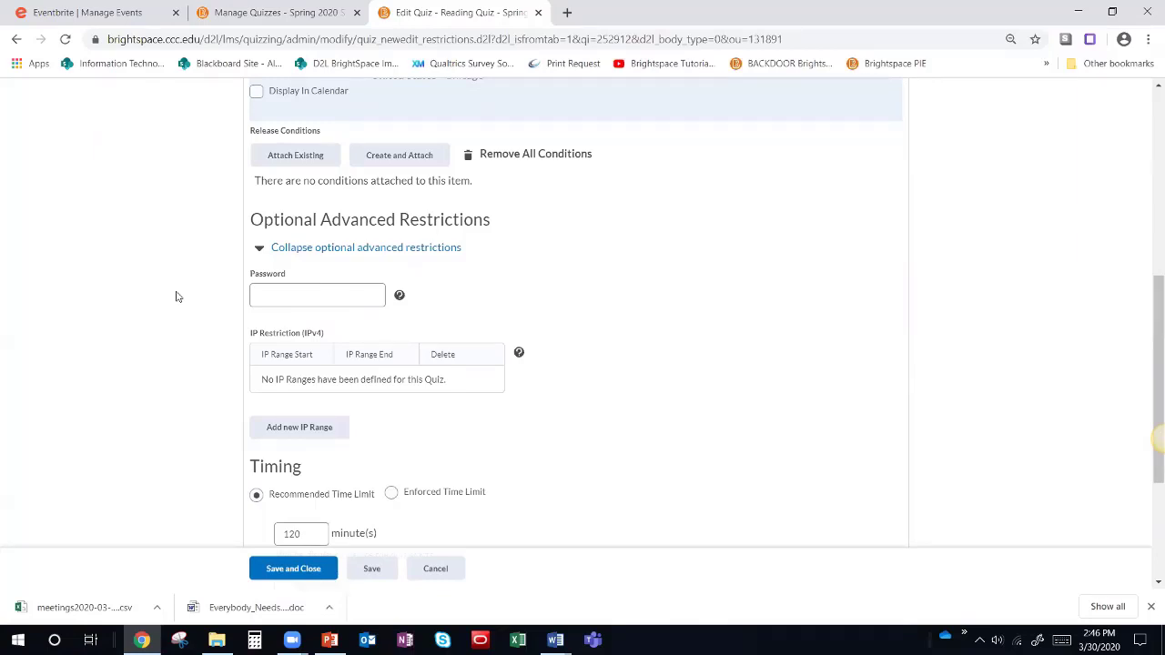
scroll(248, 266, down, 1)
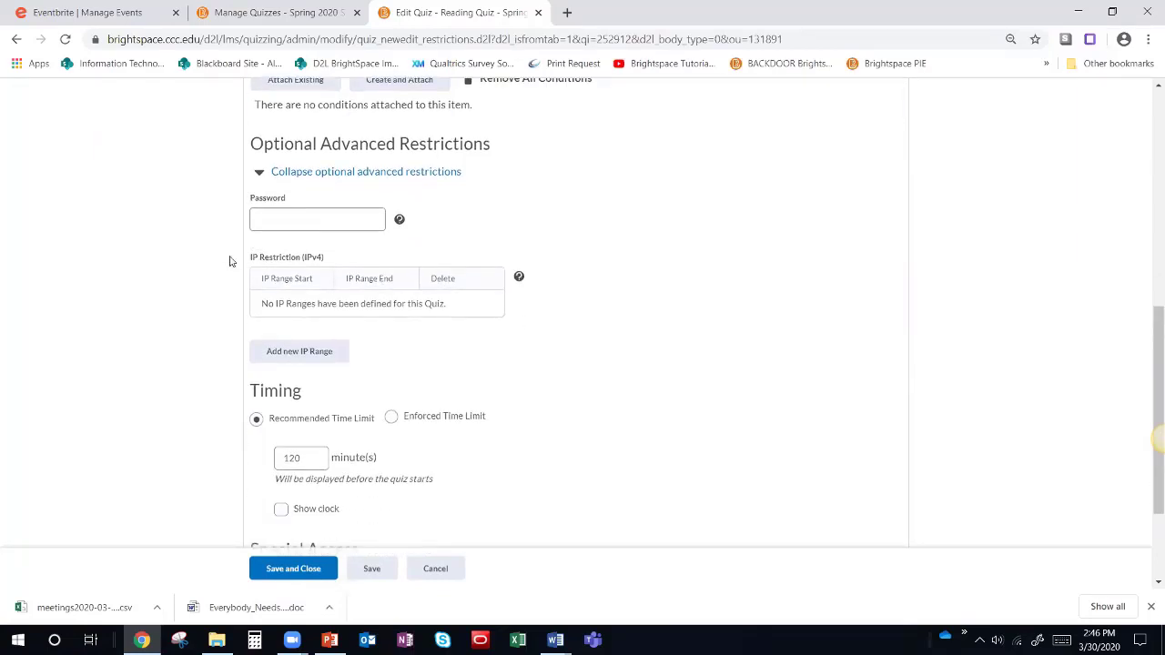
scroll(230, 261, down, 1)
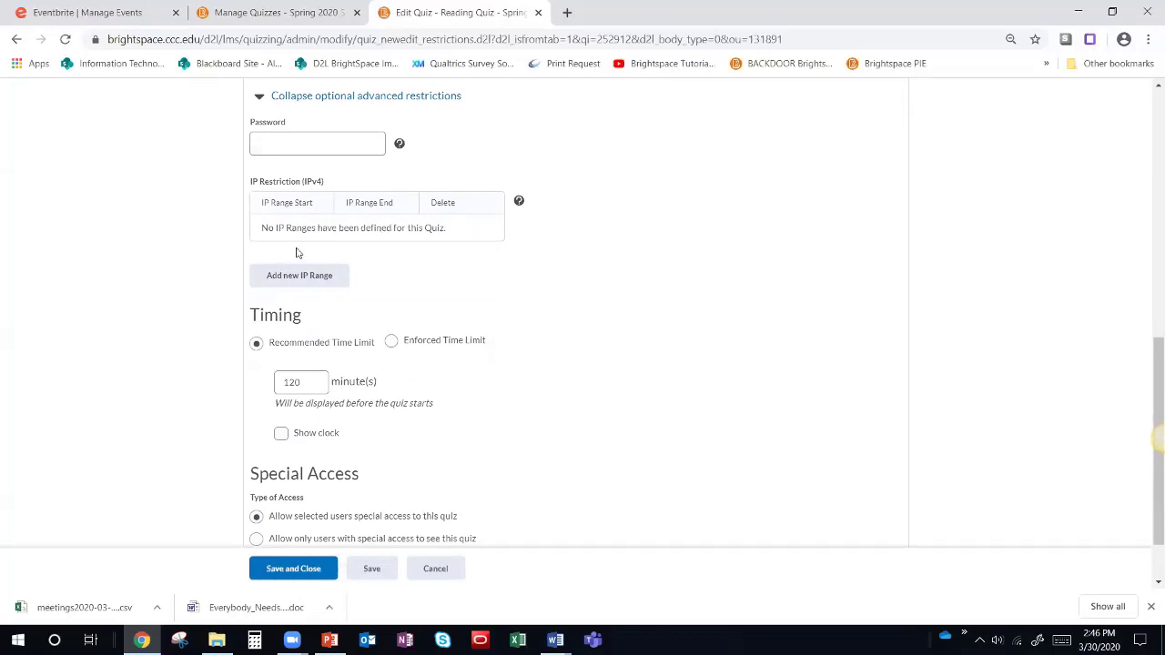
Step: Set the quiz's recommended time limit to 30 minutes
scroll(210, 276, down, 1)
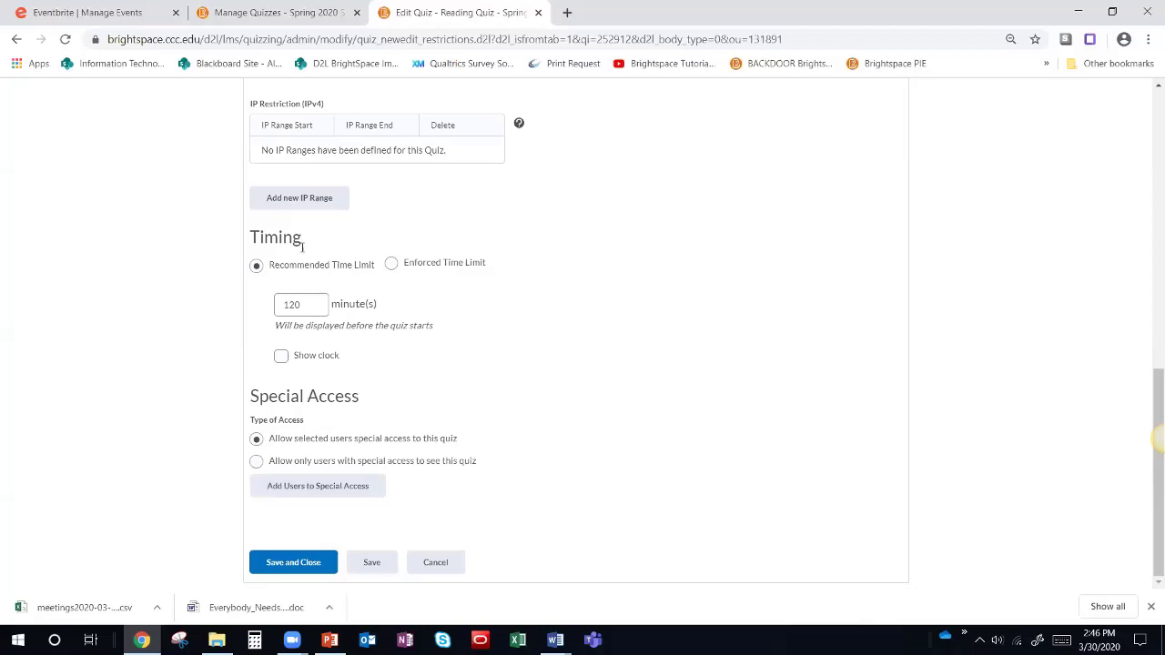
drag(308, 304, 278, 305)
text(30)
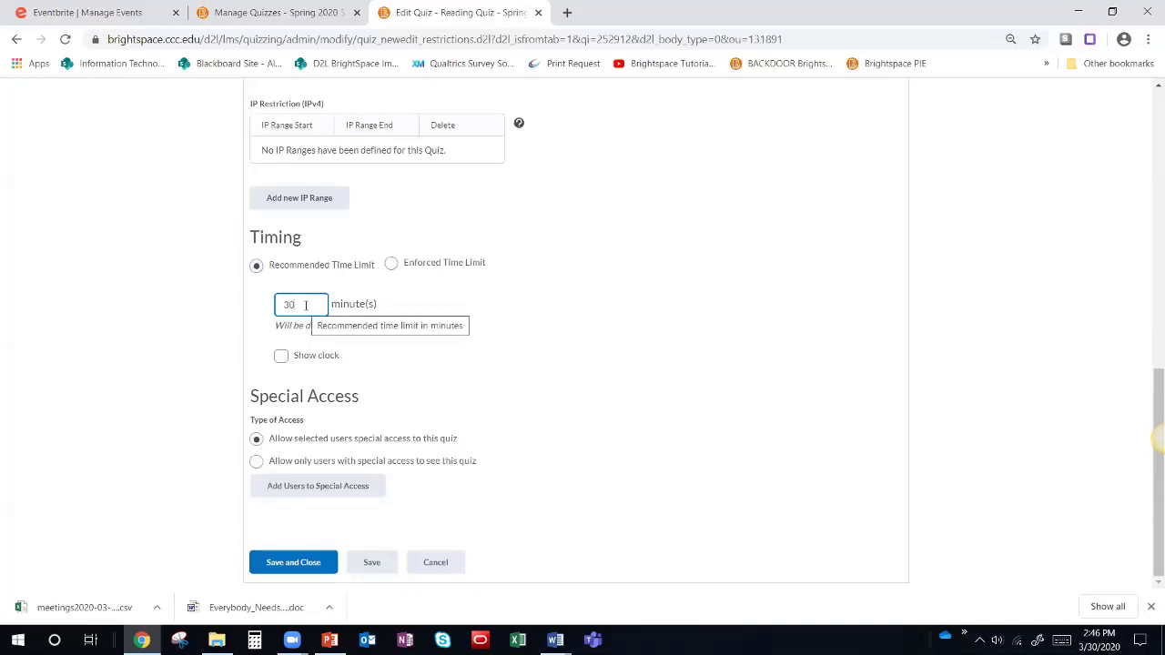
Step: Switch the quiz timing to an enforced time limit and set it to 30 minutes
click(426, 266)
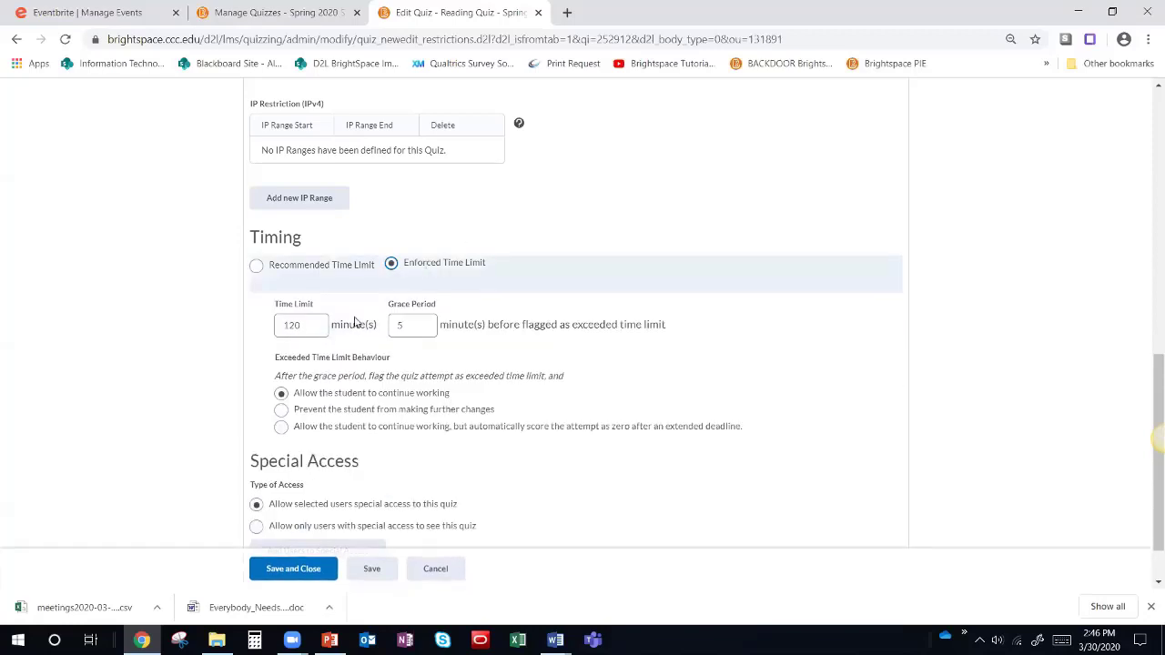
drag(320, 325, 277, 322)
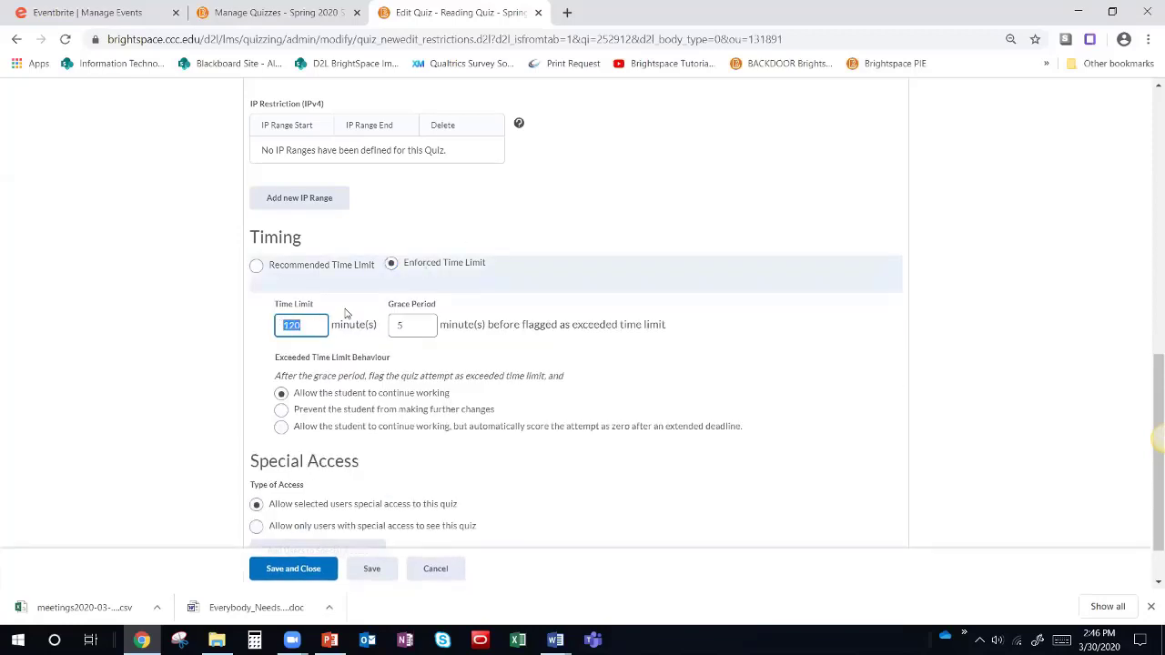
text(30)
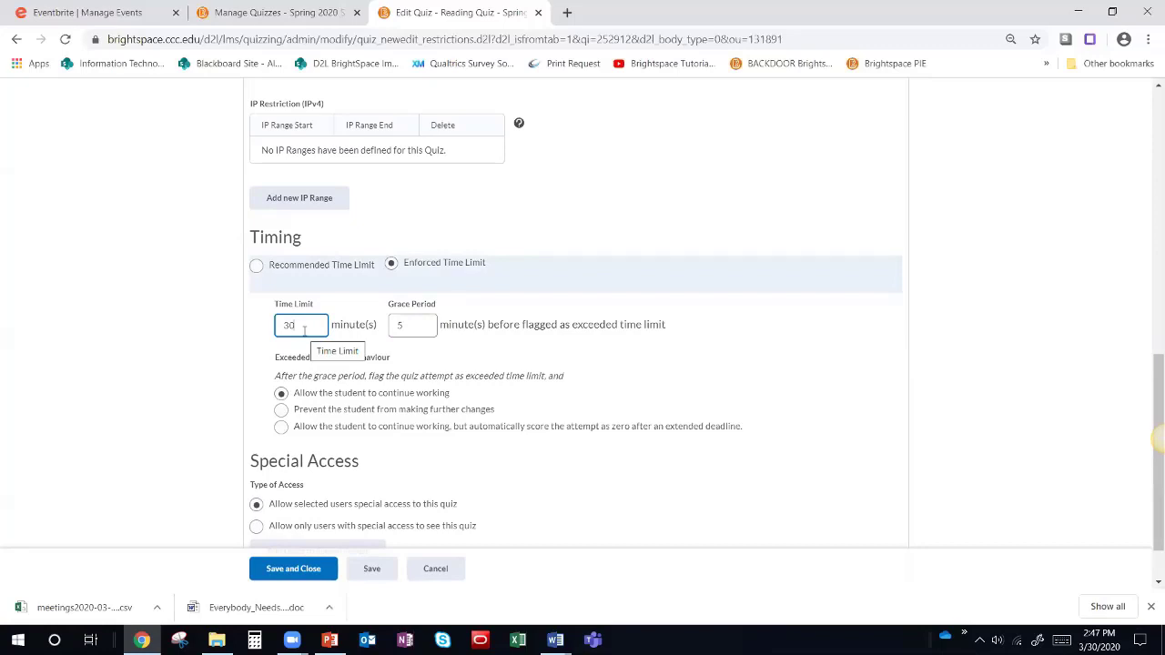
Step: Change the enforced time limit to 25 minutes and back to 30 minutes
drag(308, 325, 251, 331)
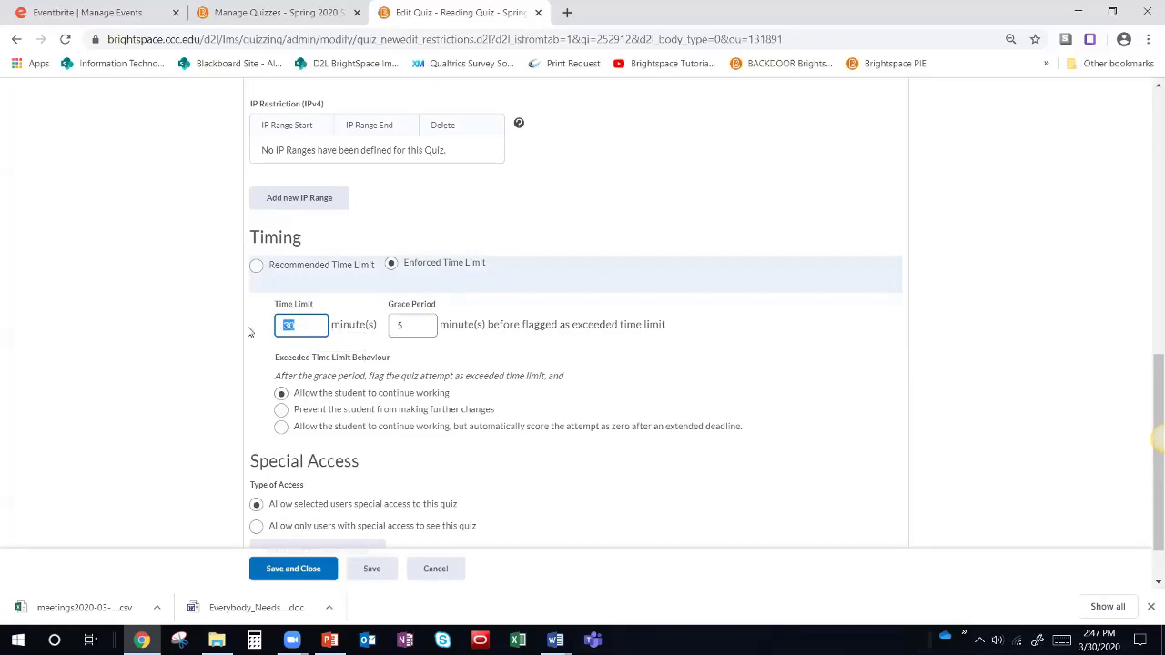
text(25)
drag(297, 325, 272, 332)
text(30)
Step: Open the grace period of the enforced time limit for editing
double_click(402, 325)
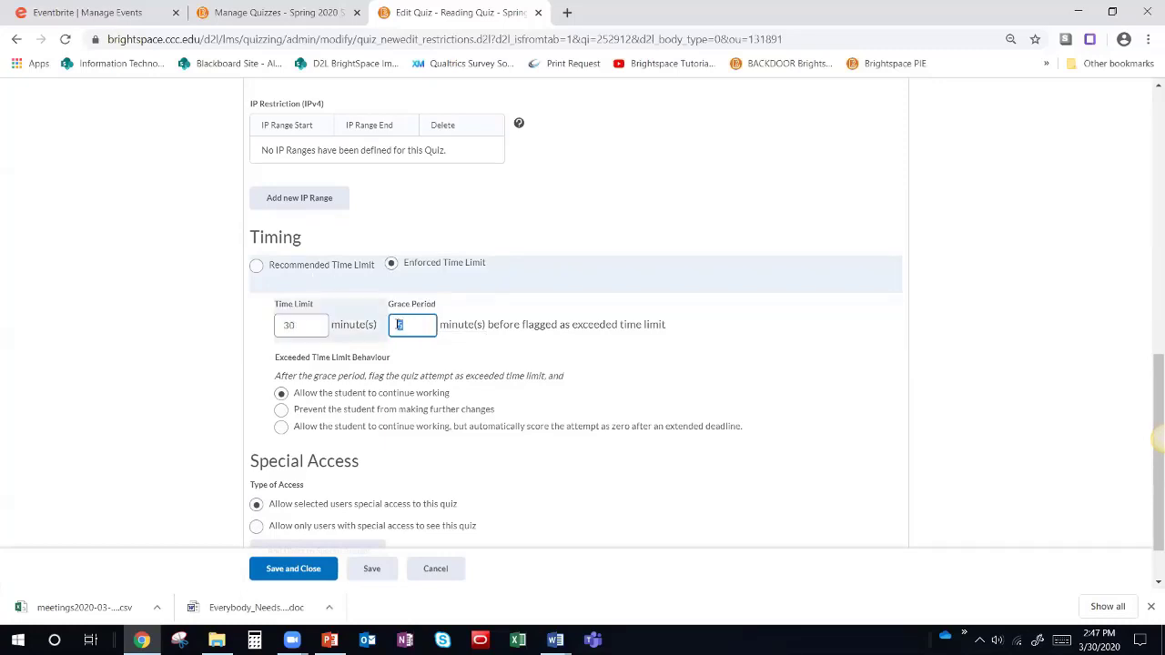
Step: Set the quiz's grace period to 1 minute and prevent students from making further changes after the time limit is exceeded
text(1)
click(303, 329)
click(283, 410)
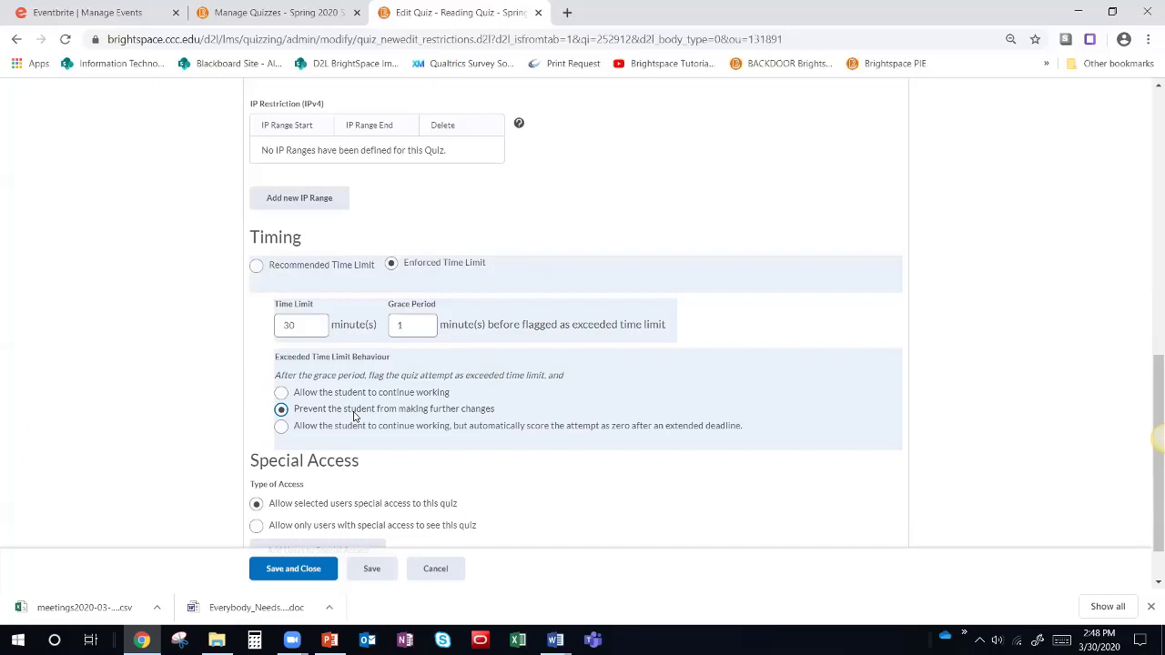
click(337, 427)
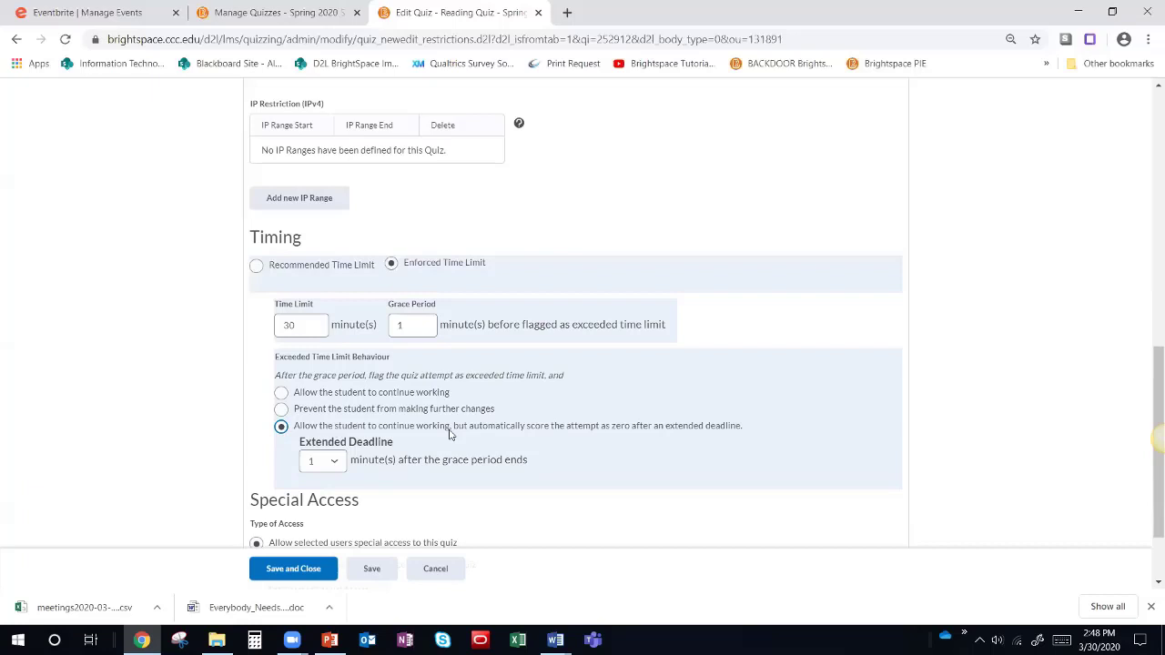
click(360, 411)
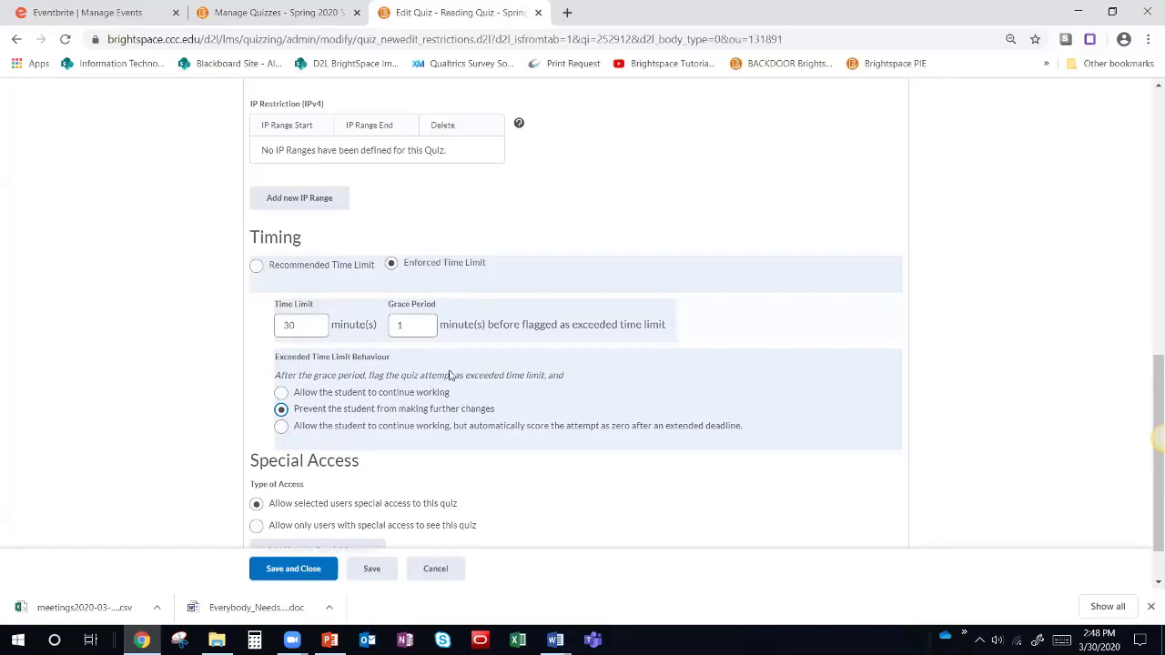
Step: Try restricting the quiz to users with special access only, and return to allowing selected users special access
scroll(449, 375, down, 1)
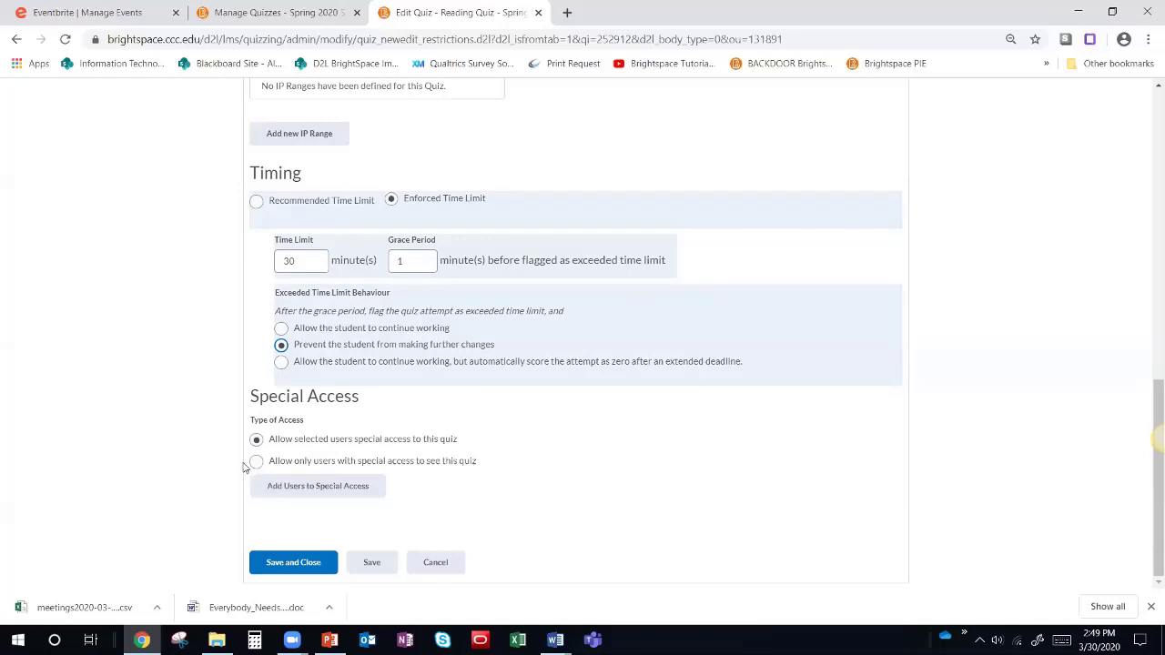
click(289, 465)
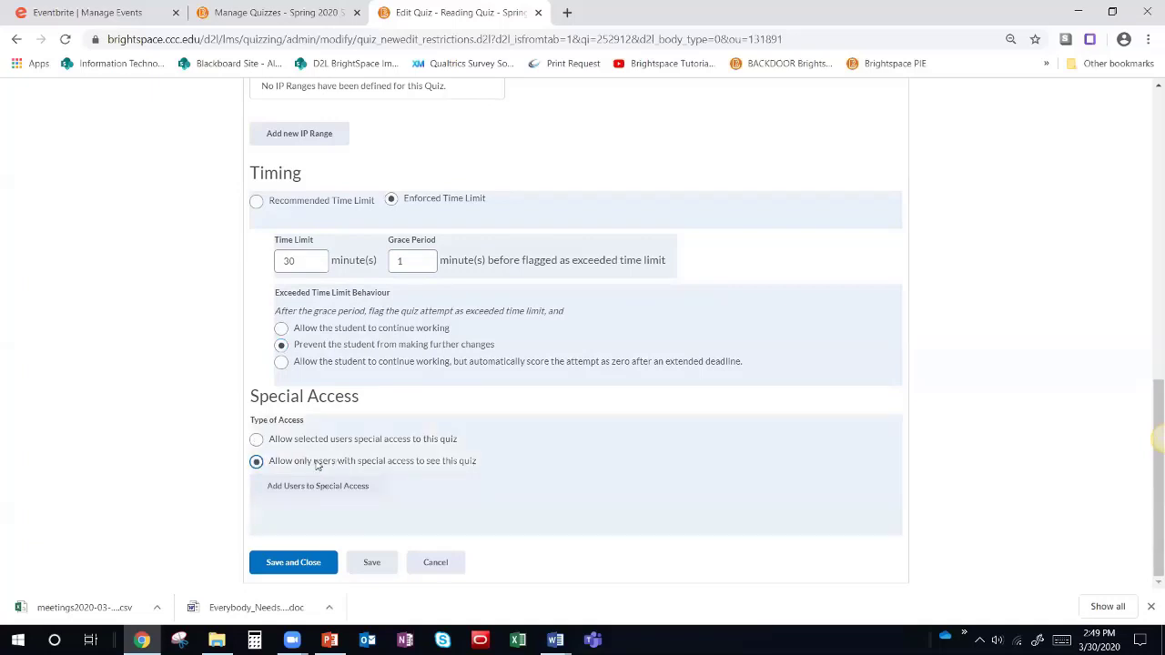
click(324, 442)
drag(271, 439, 476, 443)
click(471, 440)
click(444, 441)
Step: Start adding users to special access and give them an enforced time limit of 45 minutes
click(299, 496)
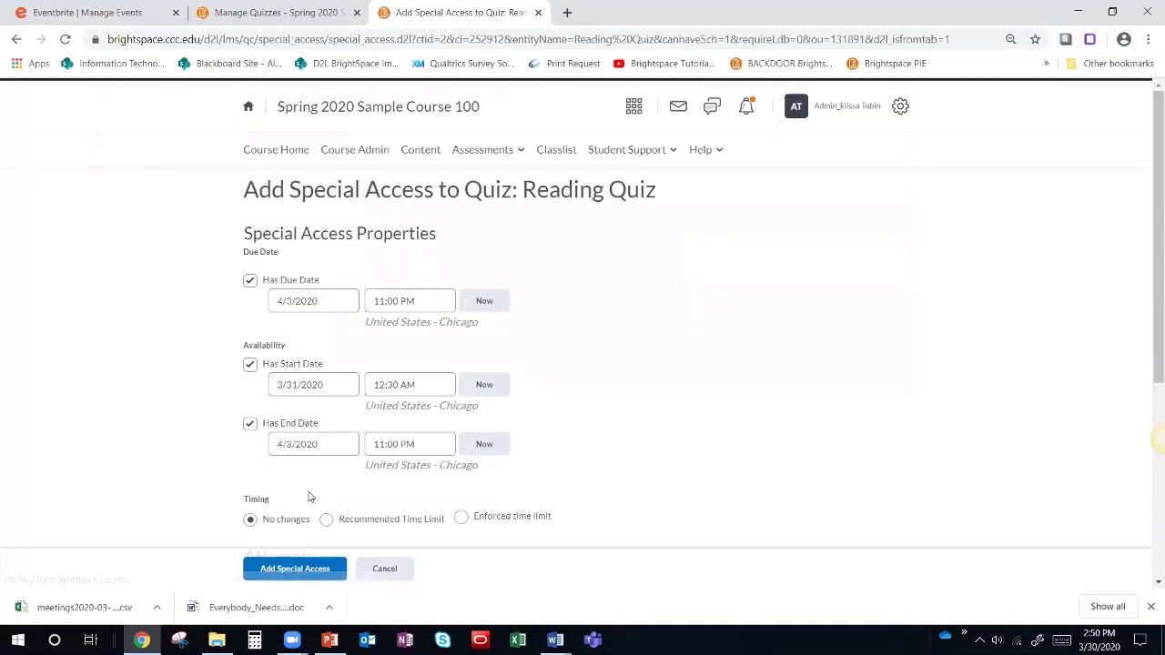
scroll(329, 323, down, 1)
click(294, 225)
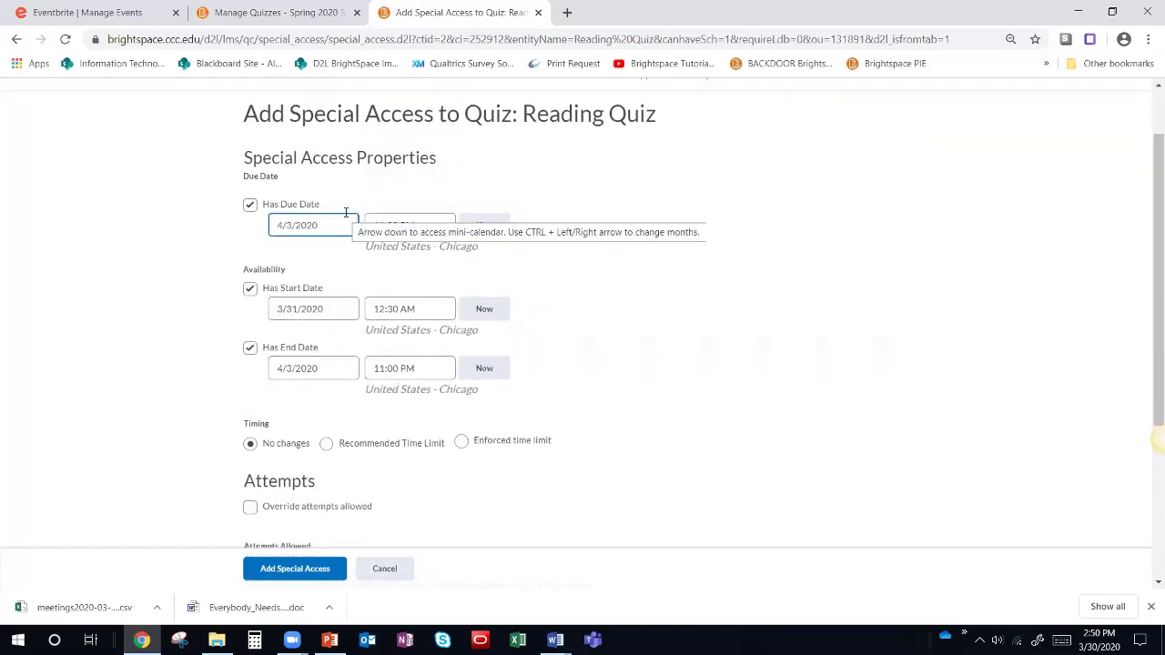
click(334, 368)
scroll(333, 368, down, 1)
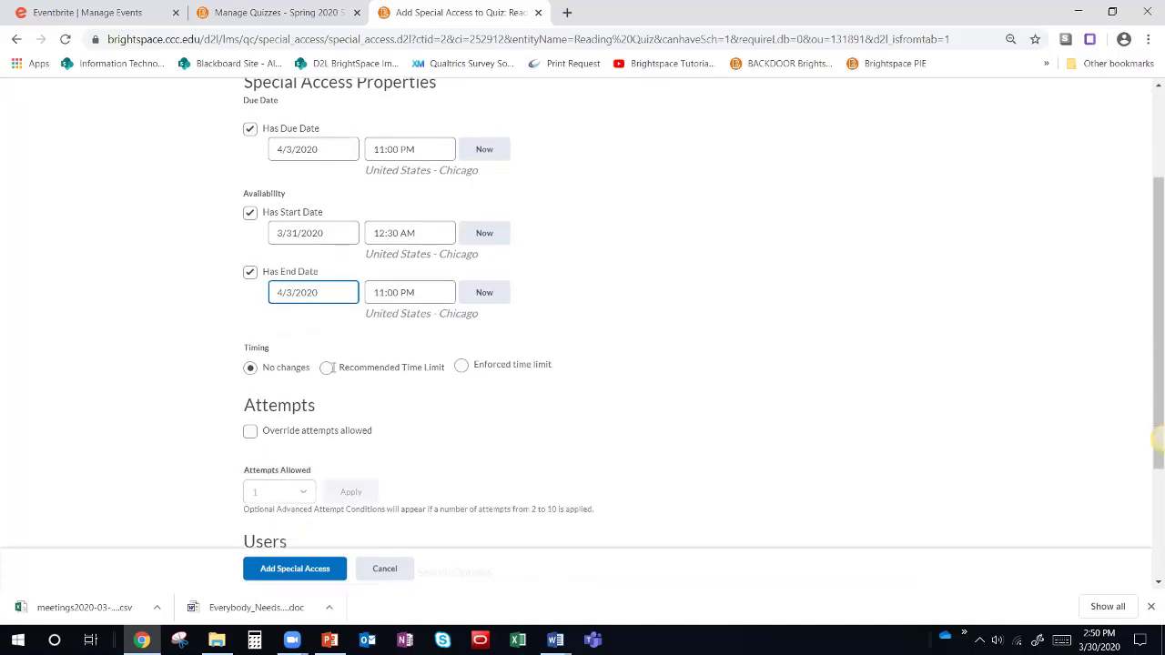
click(462, 365)
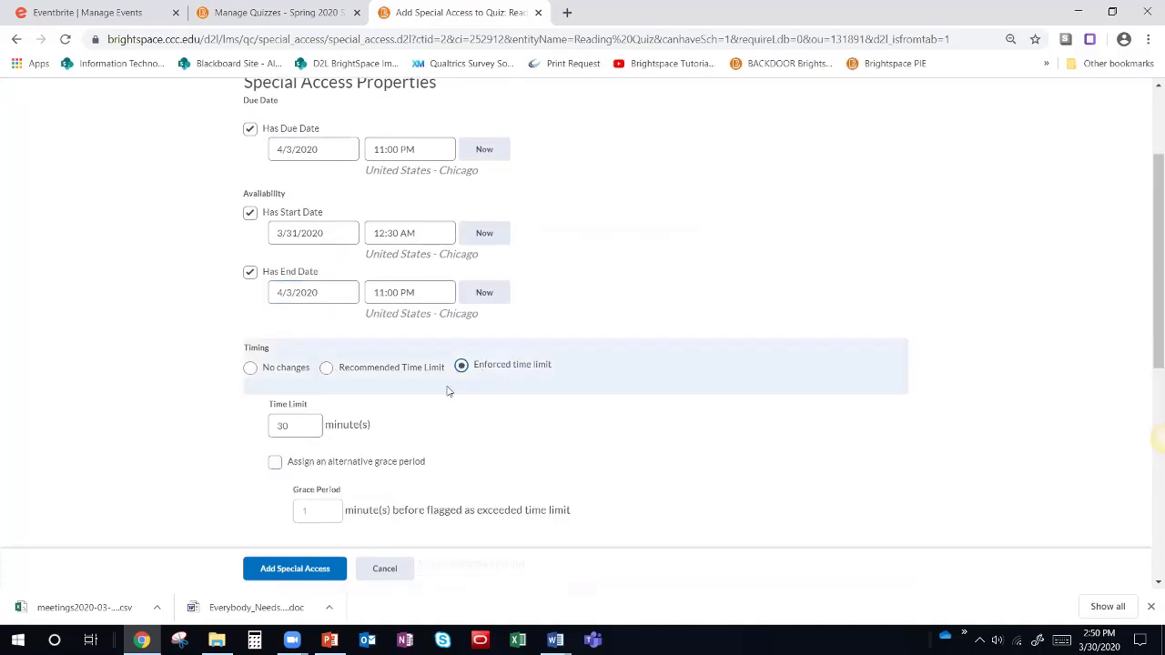
scroll(440, 374, down, 2)
drag(308, 275, 254, 281)
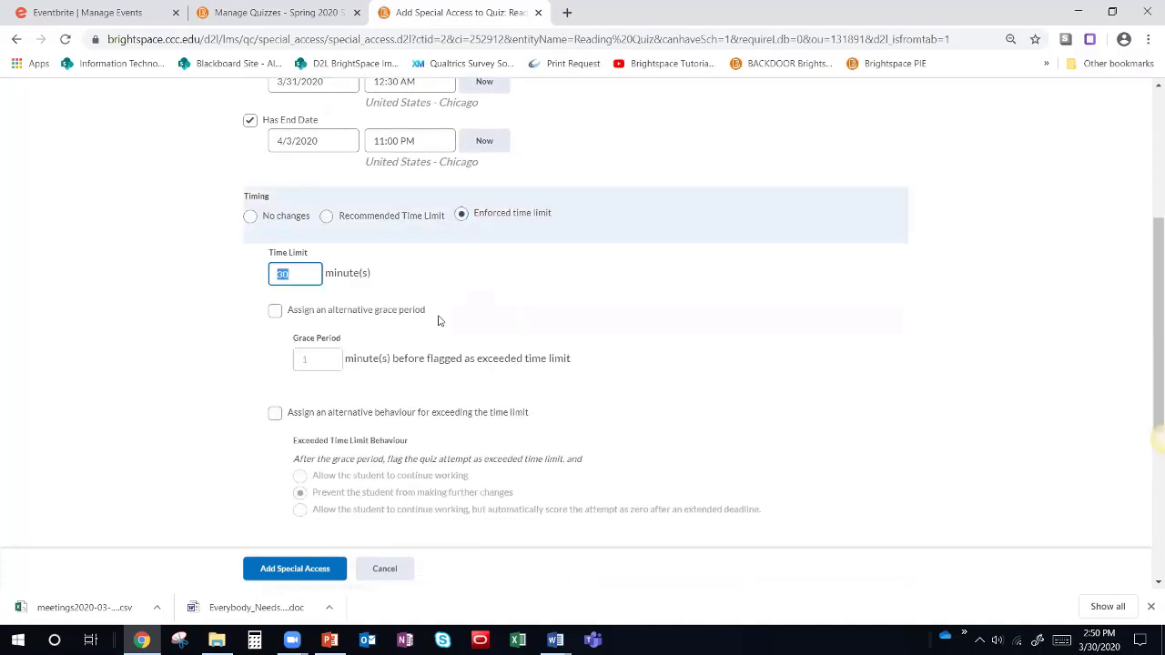
text(45)
Step: Select the listed student, add the special access, and review the resulting entry in the quiz restrictions
scroll(434, 313, down, 1)
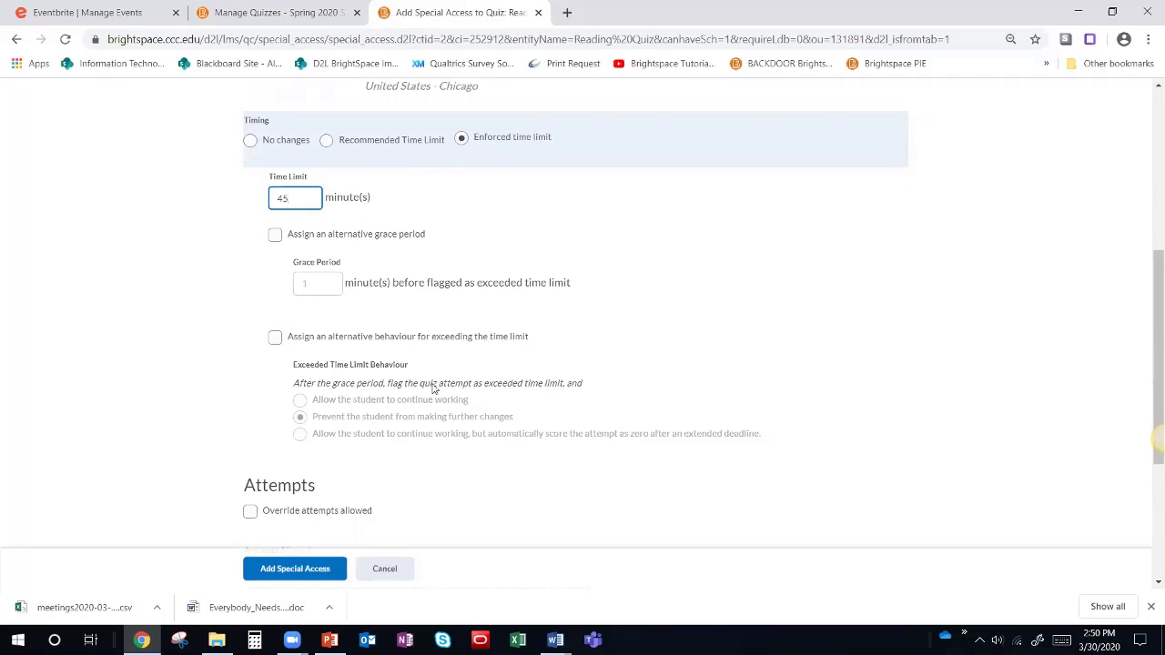
scroll(431, 389, down, 3)
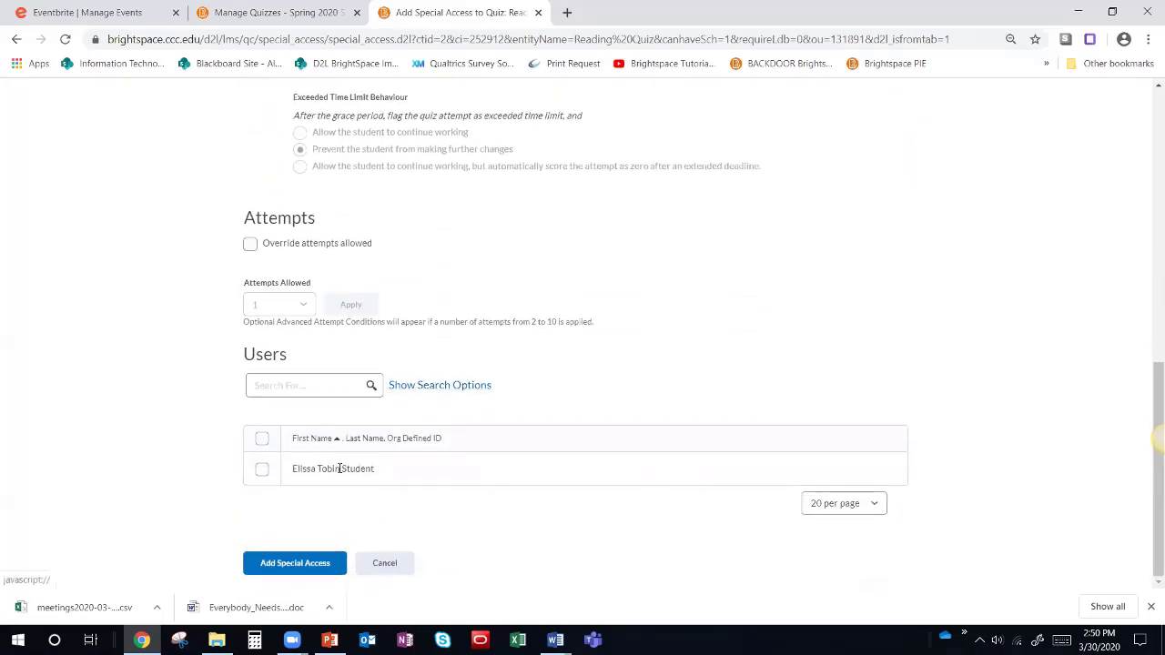
click(261, 470)
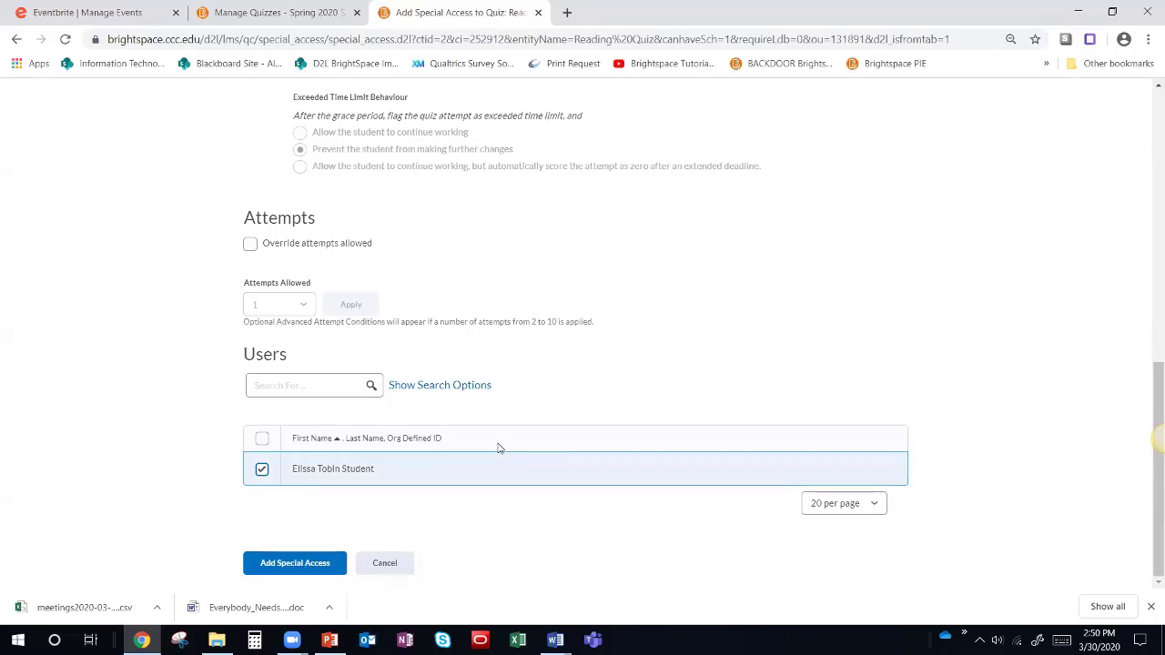
click(329, 566)
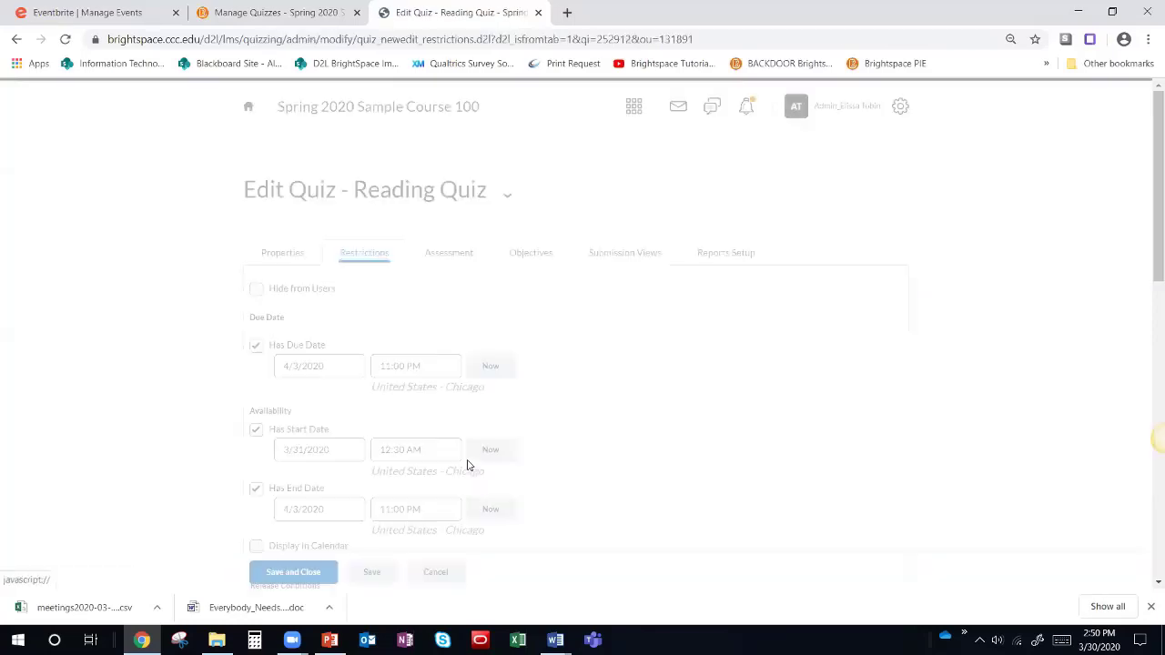
scroll(577, 361, down, 9)
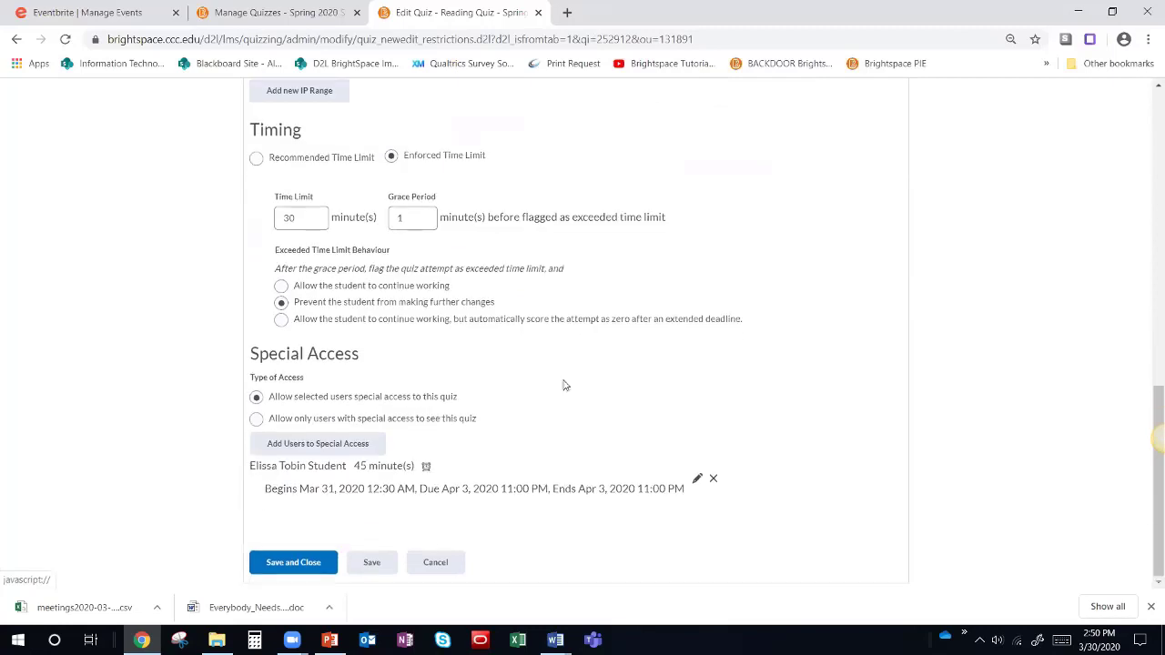
drag(262, 466, 309, 489)
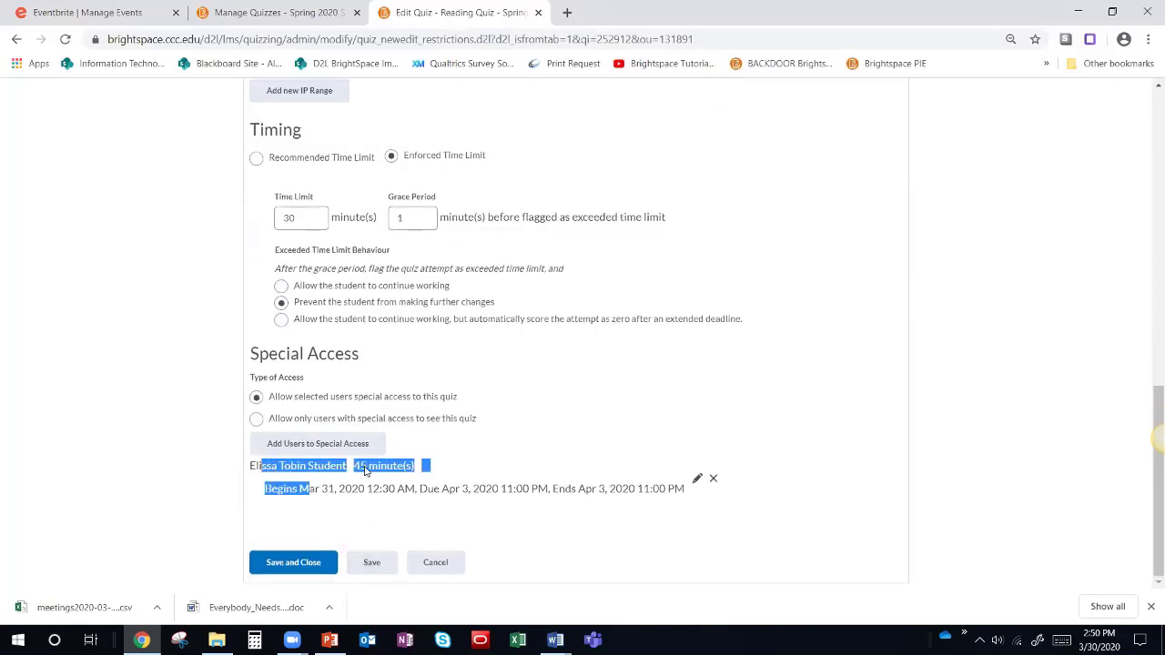
click(368, 471)
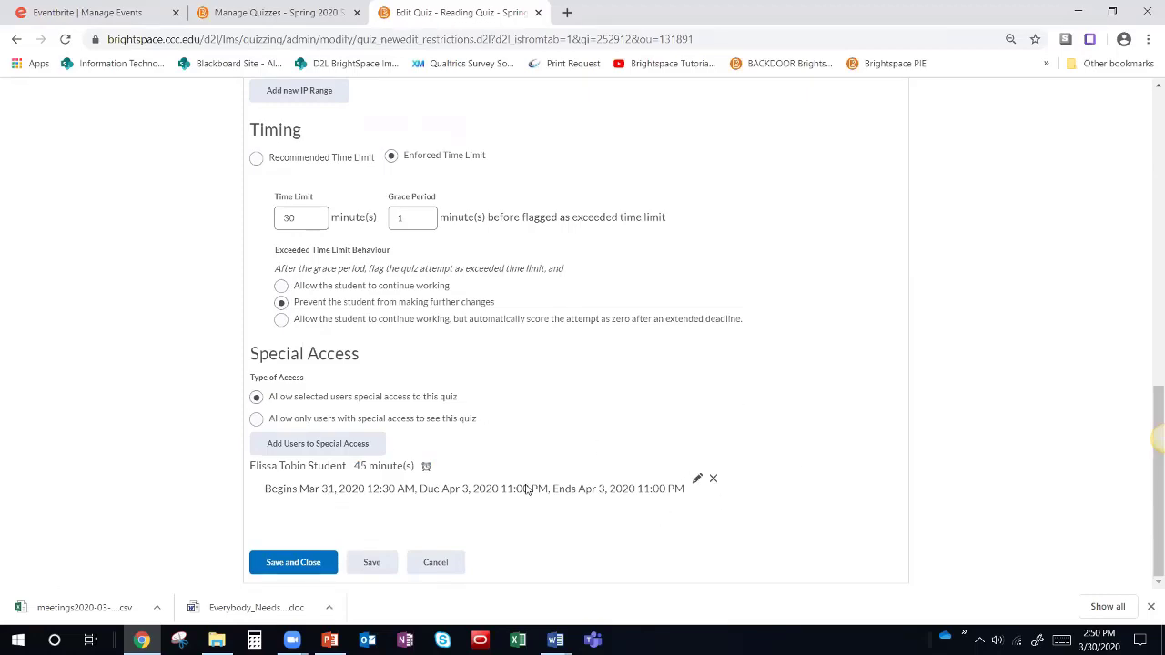
Step: In the quiz's assessment settings, allow attempts to be set as graded immediately upon completion
scroll(530, 491, up, 10)
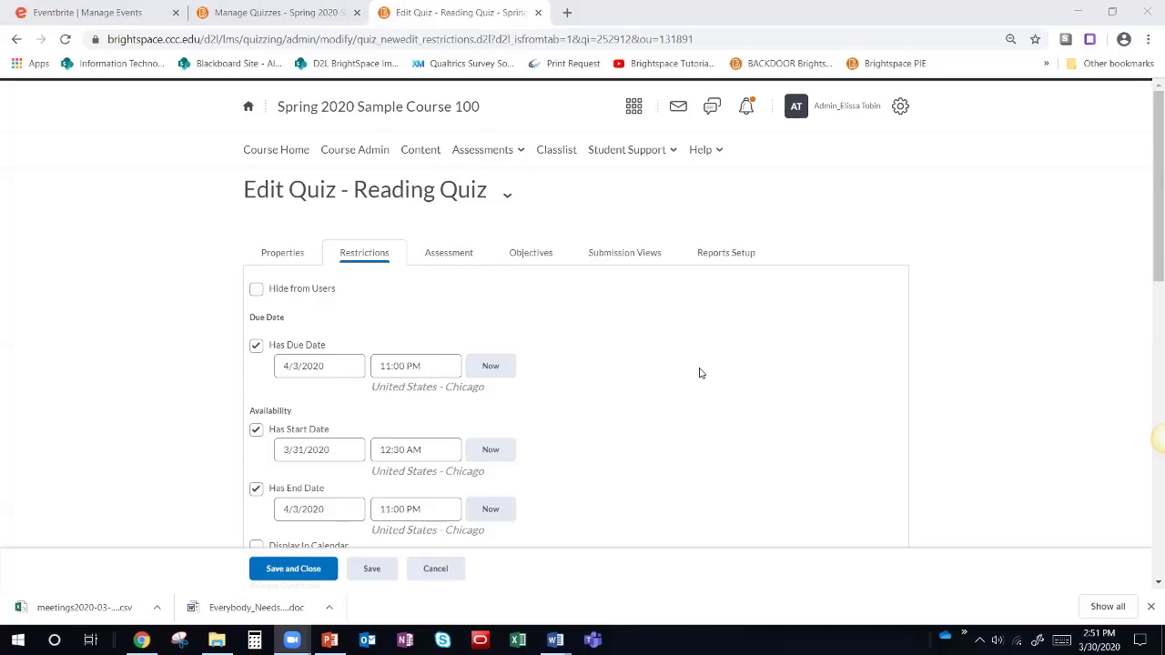
click(449, 256)
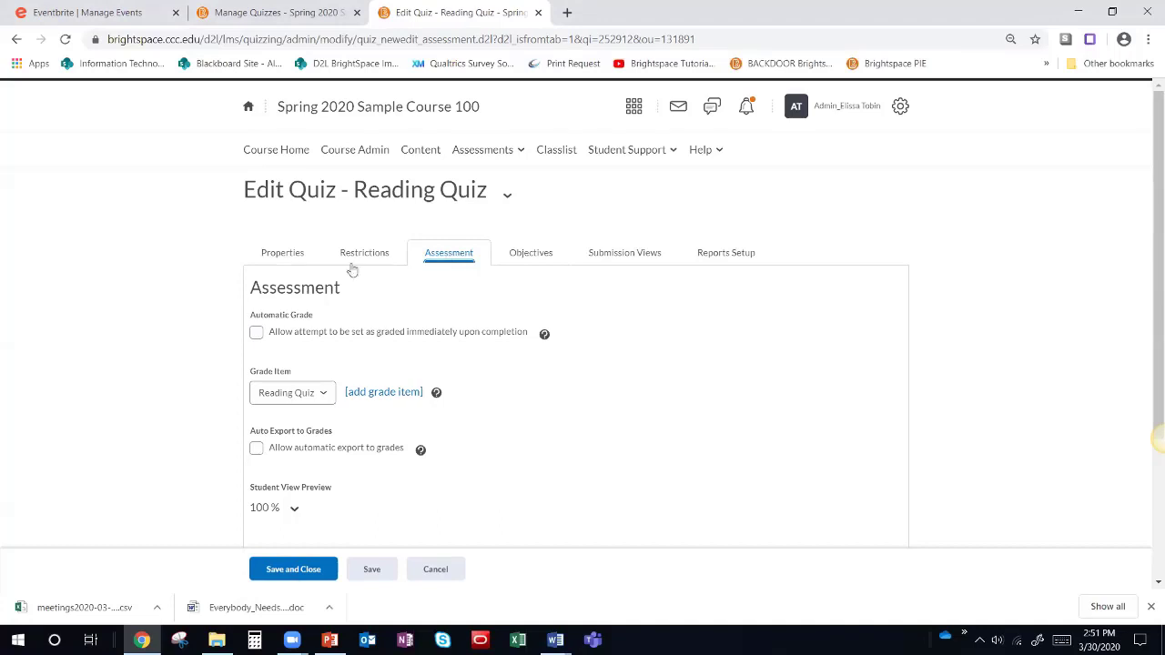
click(291, 336)
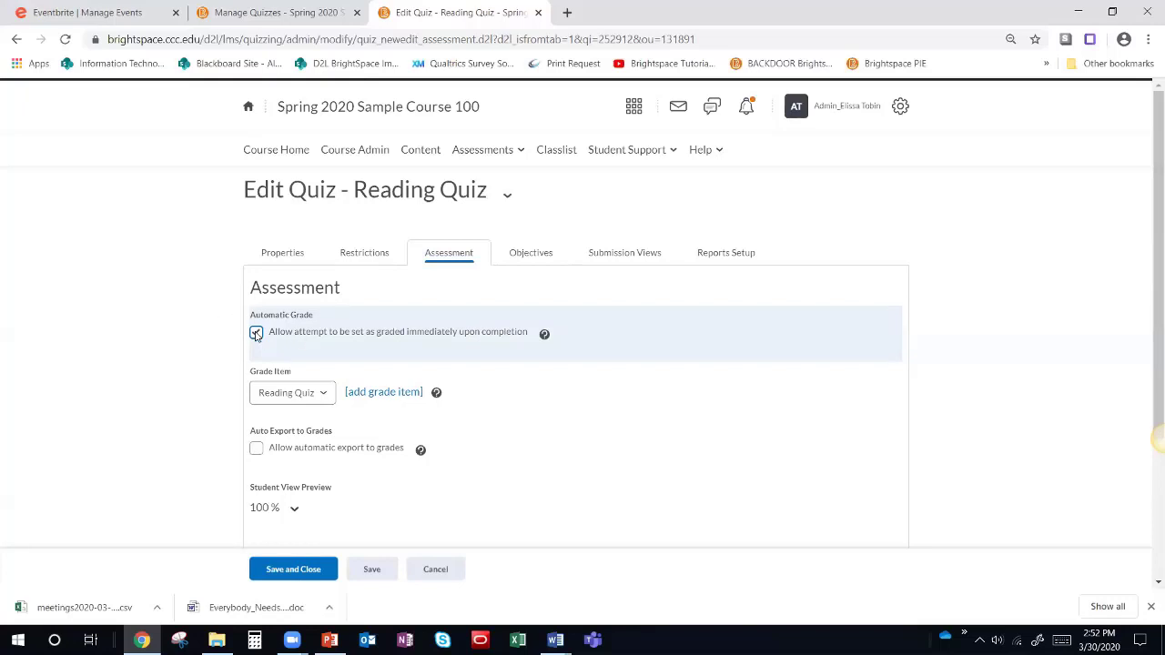
click(281, 401)
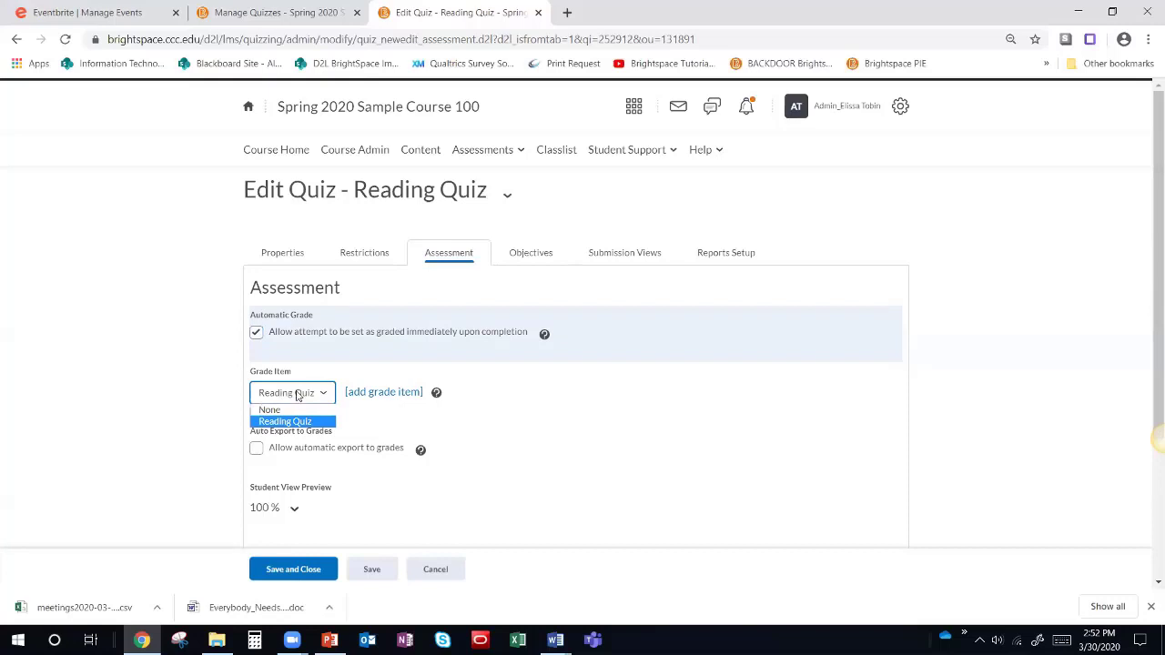
click(275, 395)
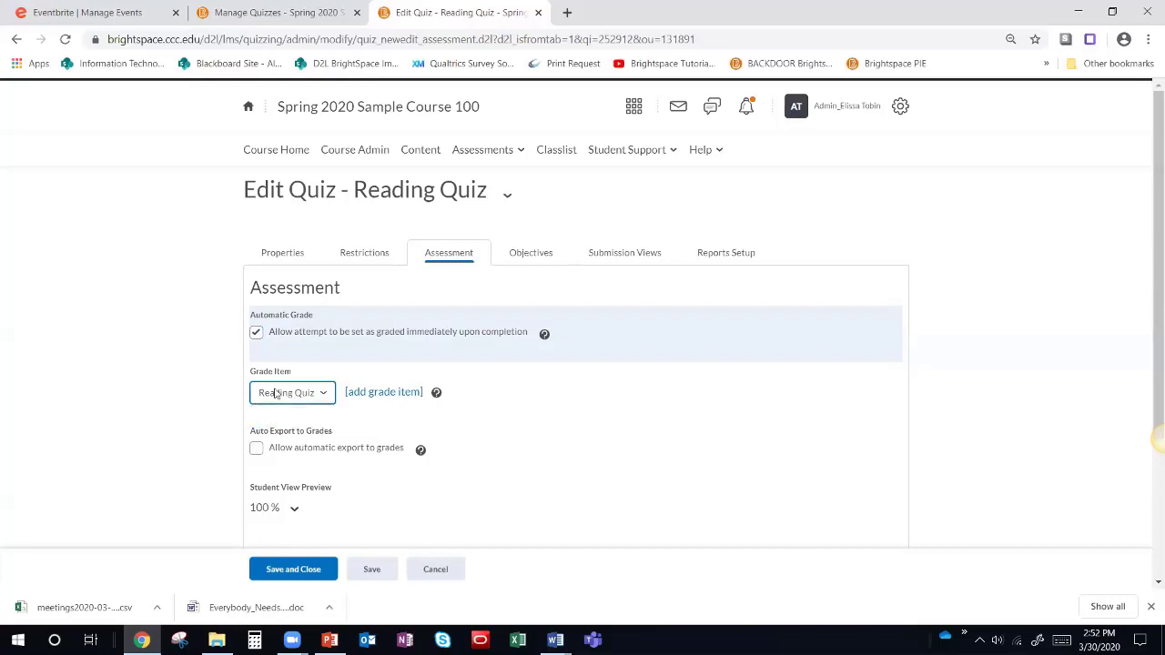
click(383, 392)
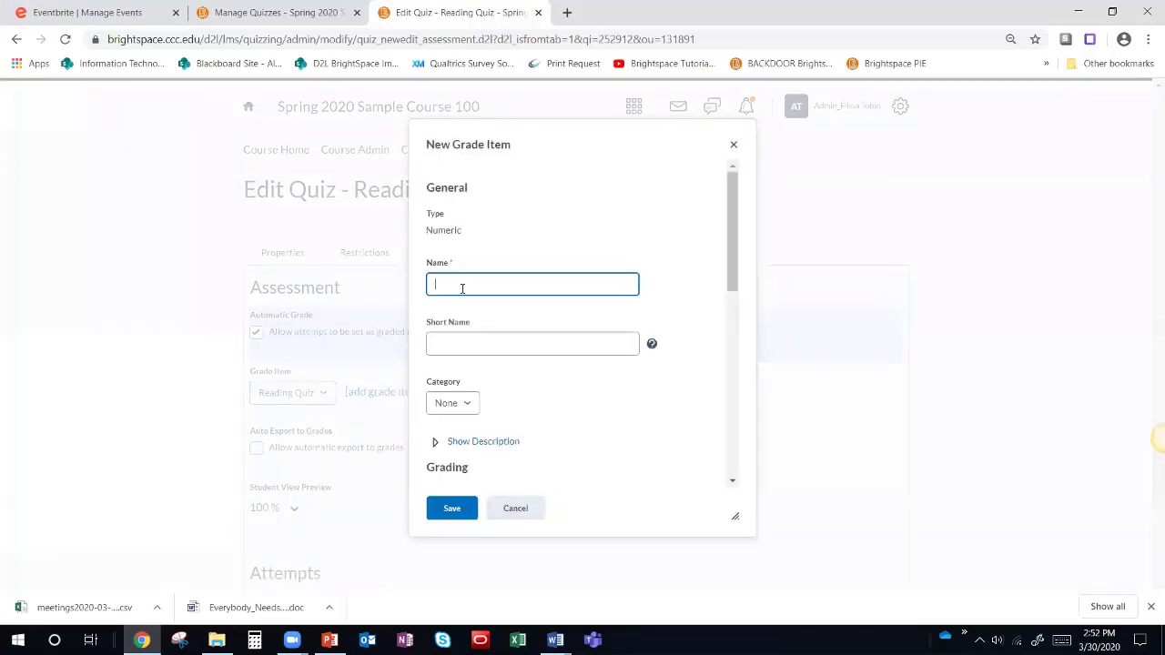
scroll(734, 231, down, 3)
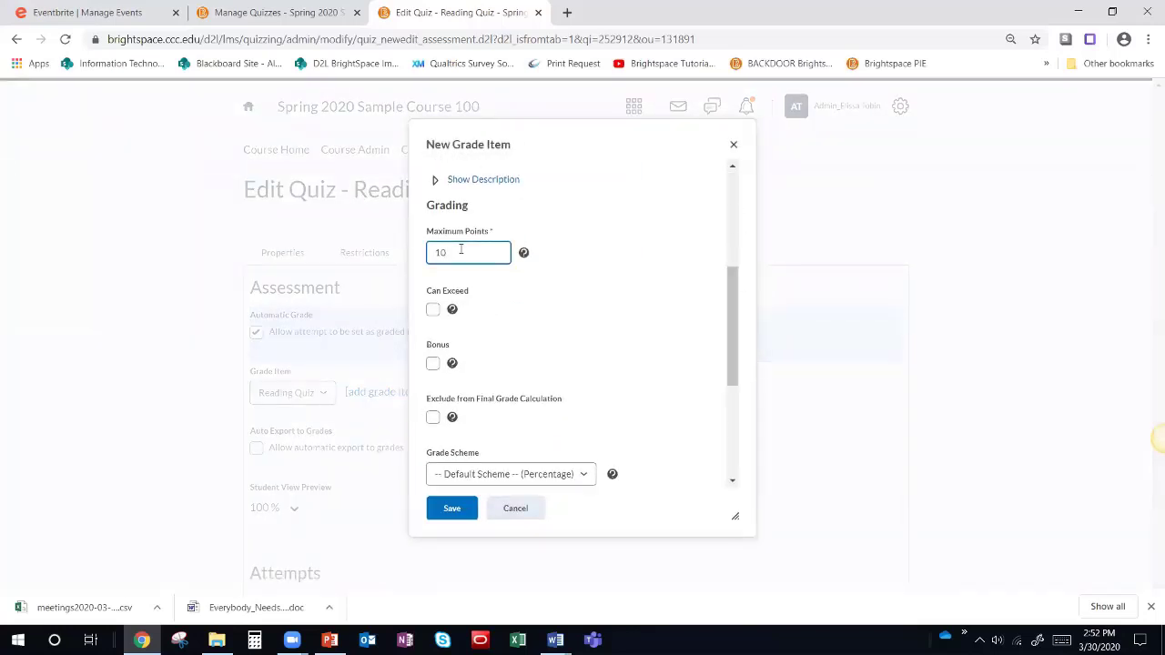
click(533, 510)
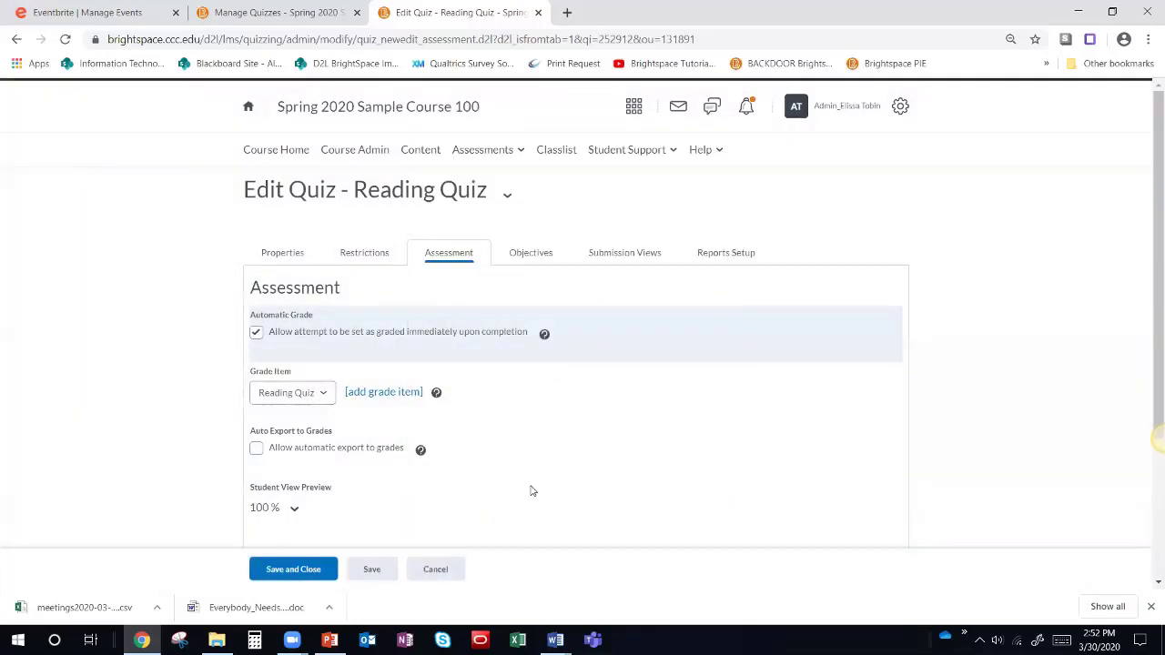
Step: Allow automatic export of the quiz results to grades
click(257, 450)
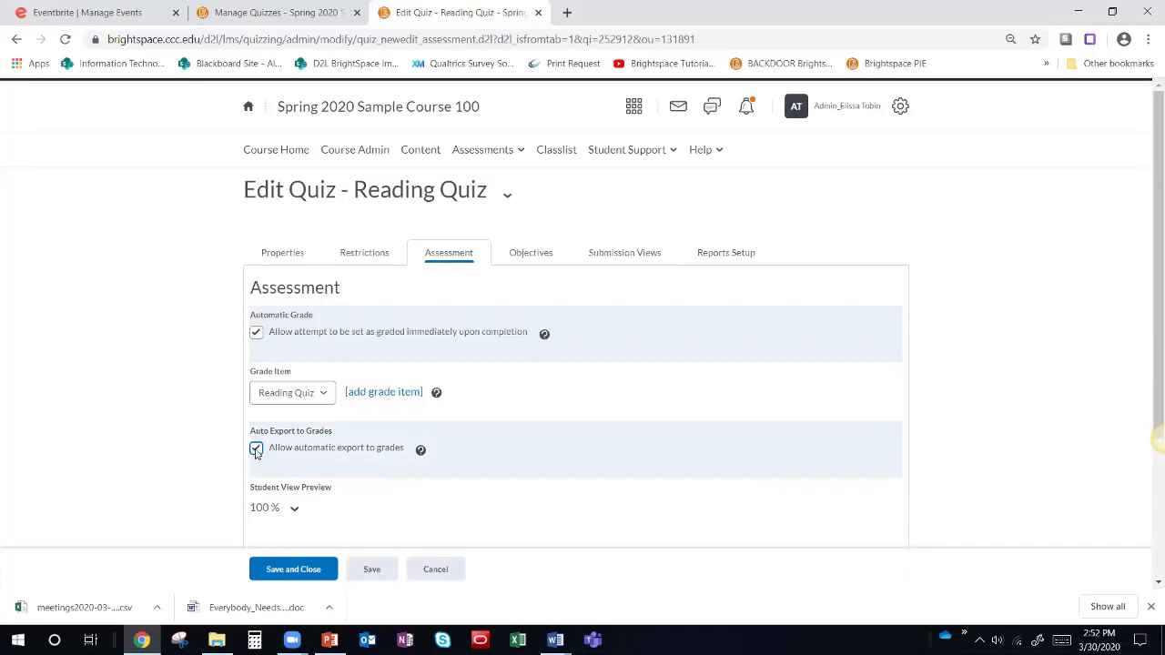
click(256, 449)
Step: Try allowing 2 quiz attempts, set it back to 1, and look through the overall grade calculation options
scroll(223, 406, down, 3)
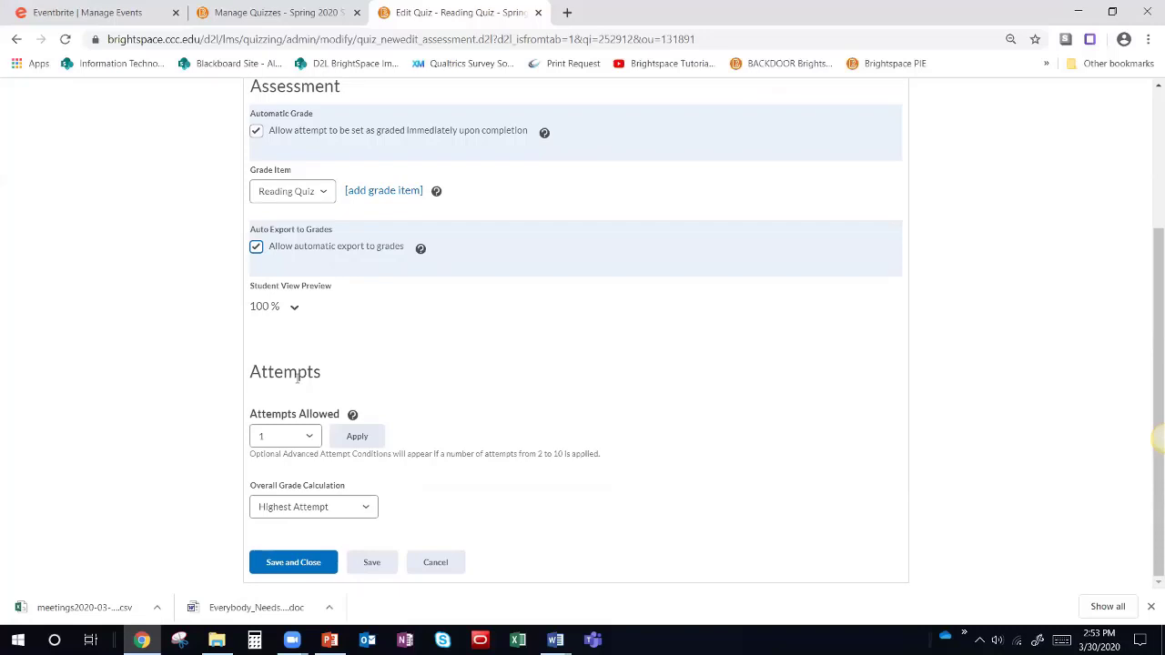
click(259, 439)
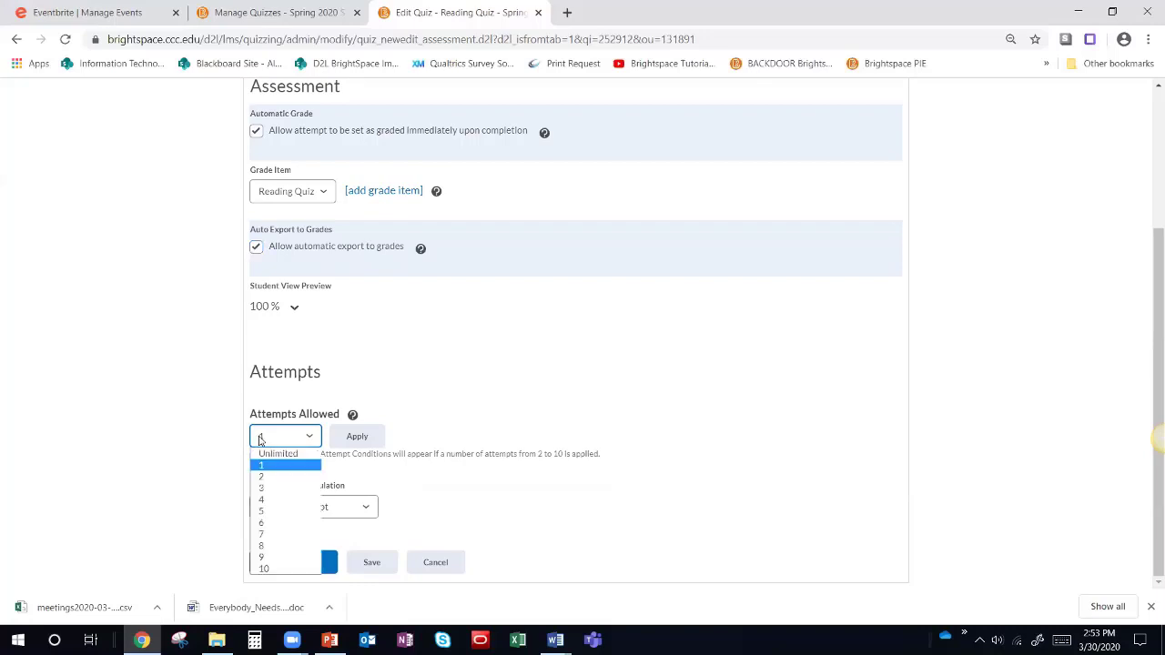
click(287, 478)
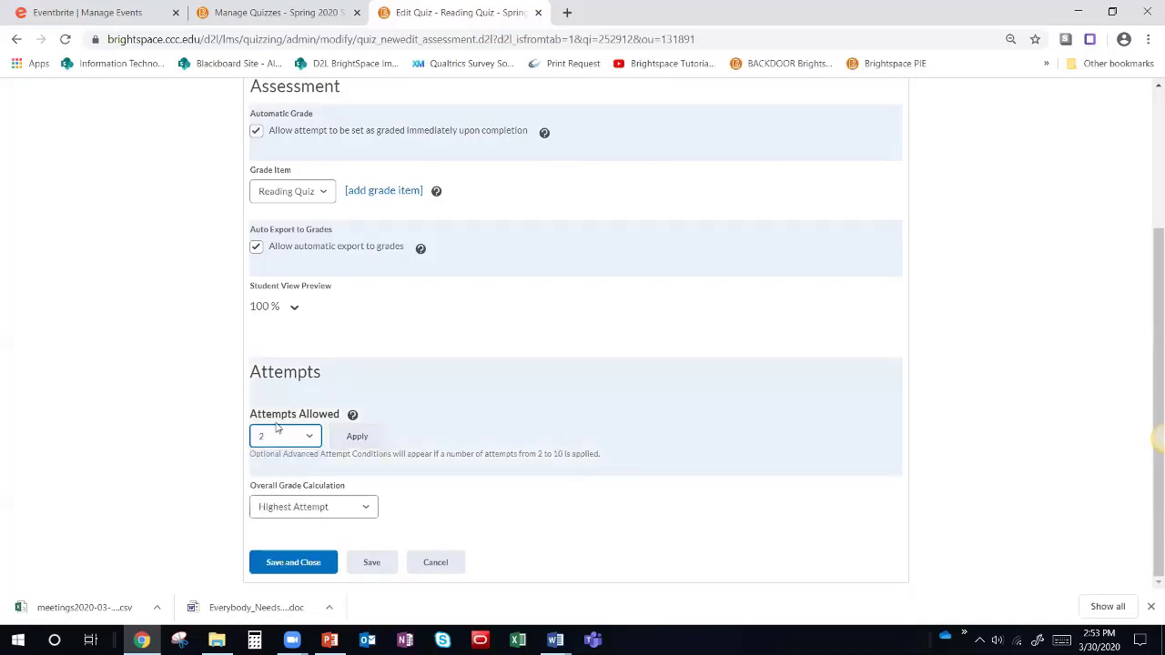
click(282, 442)
click(280, 466)
click(280, 507)
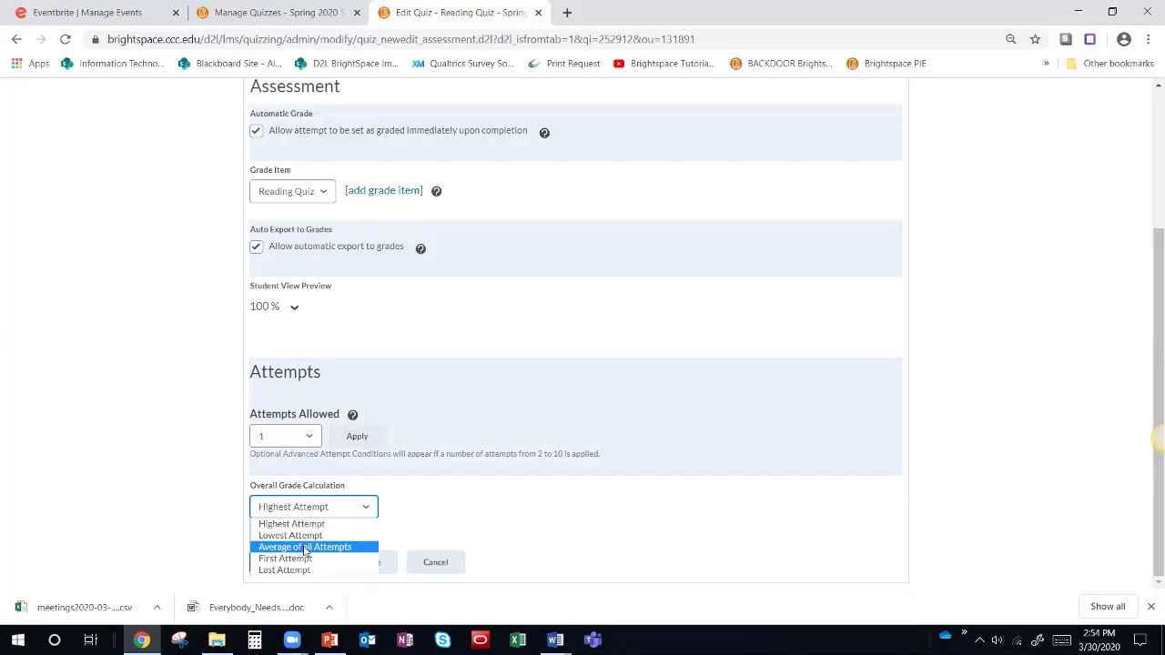
click(193, 500)
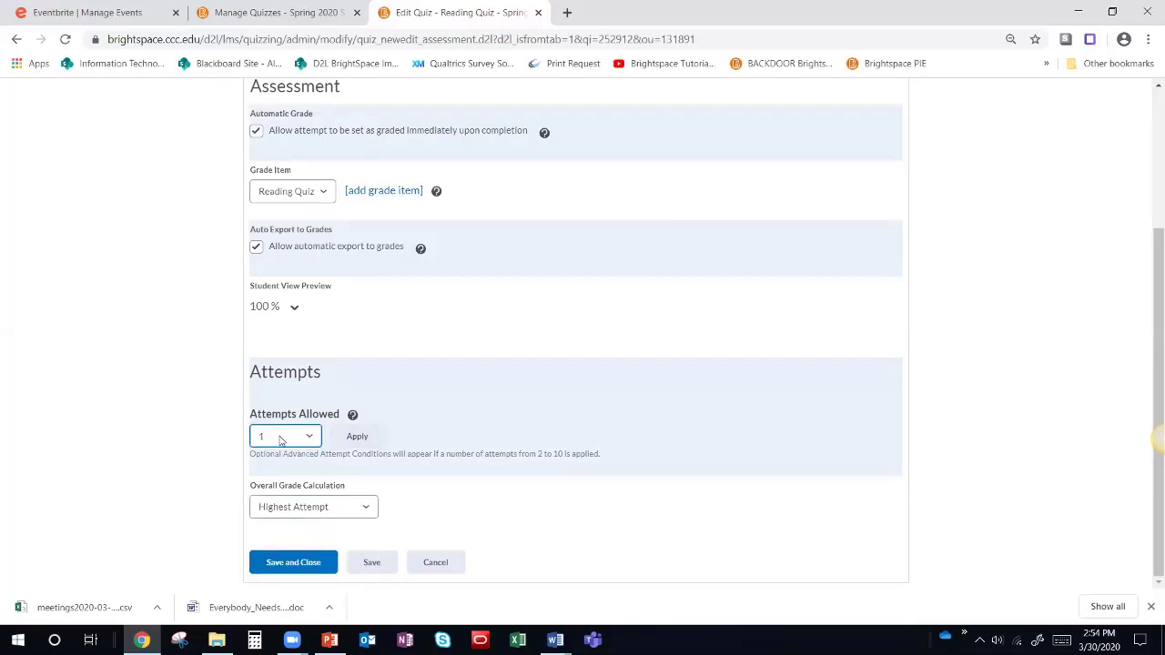
Step: Review the default submission view's message, question visibility, score and statistics settings, and leave them without saving
scroll(219, 482, up, 3)
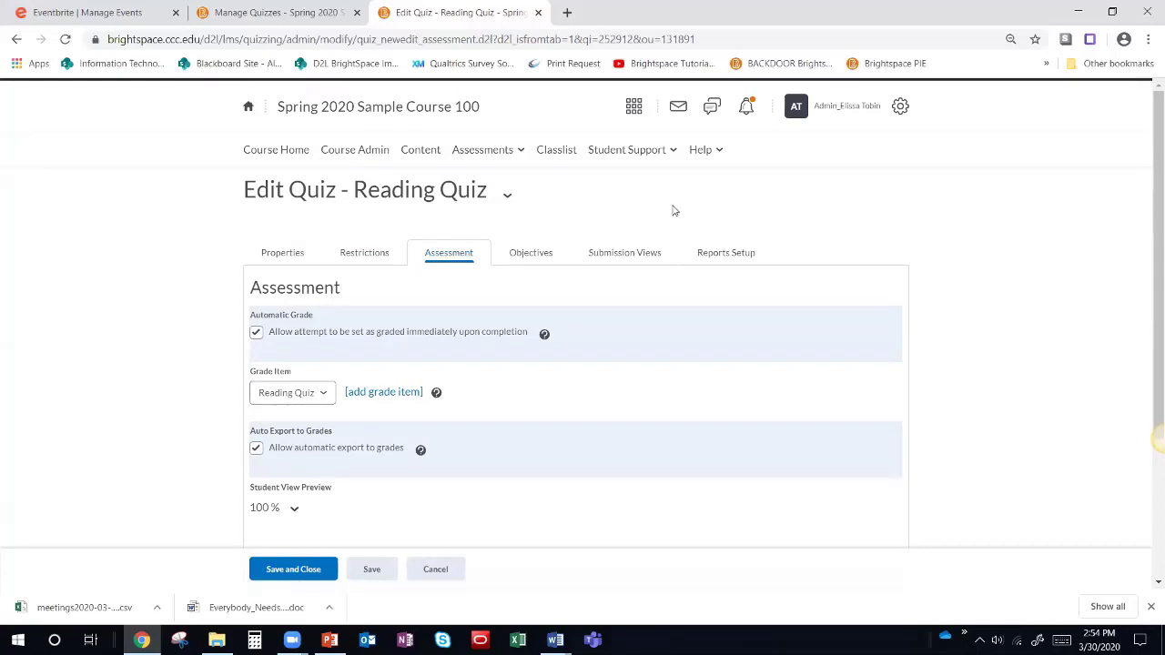
click(625, 254)
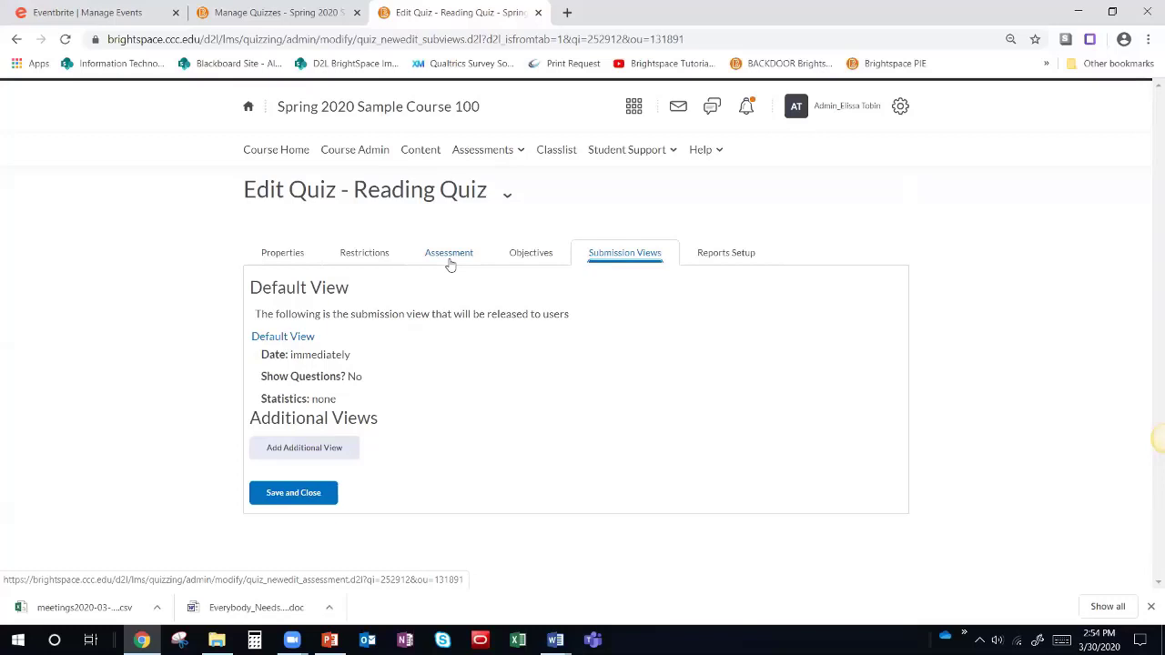
click(282, 338)
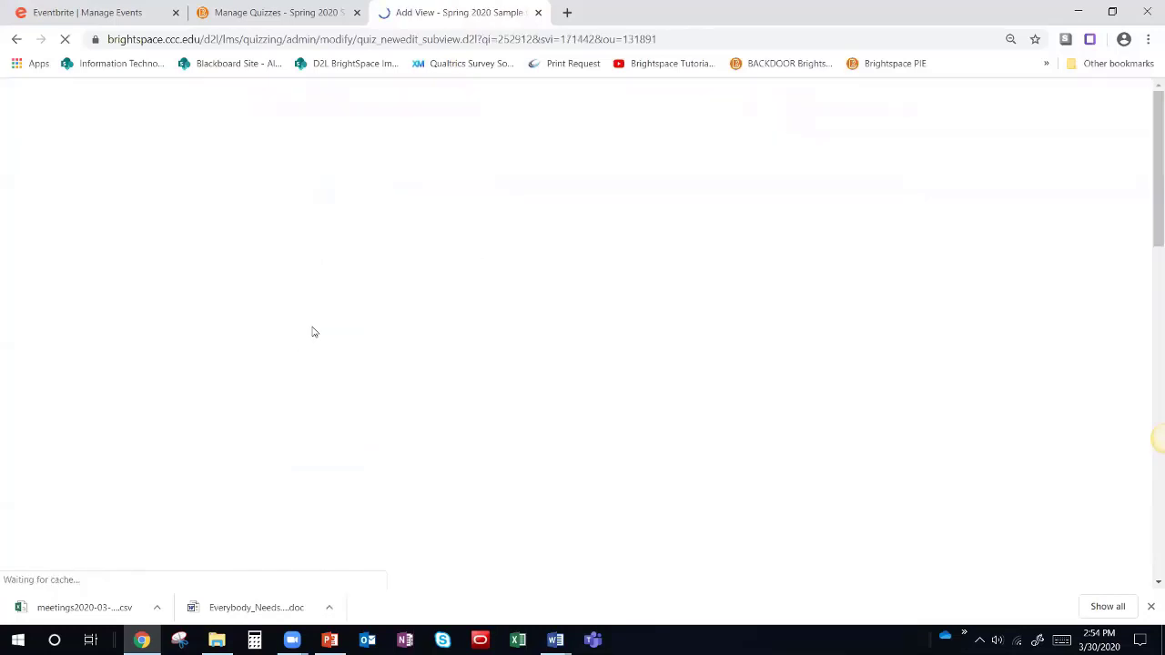
scroll(416, 364, down, 2)
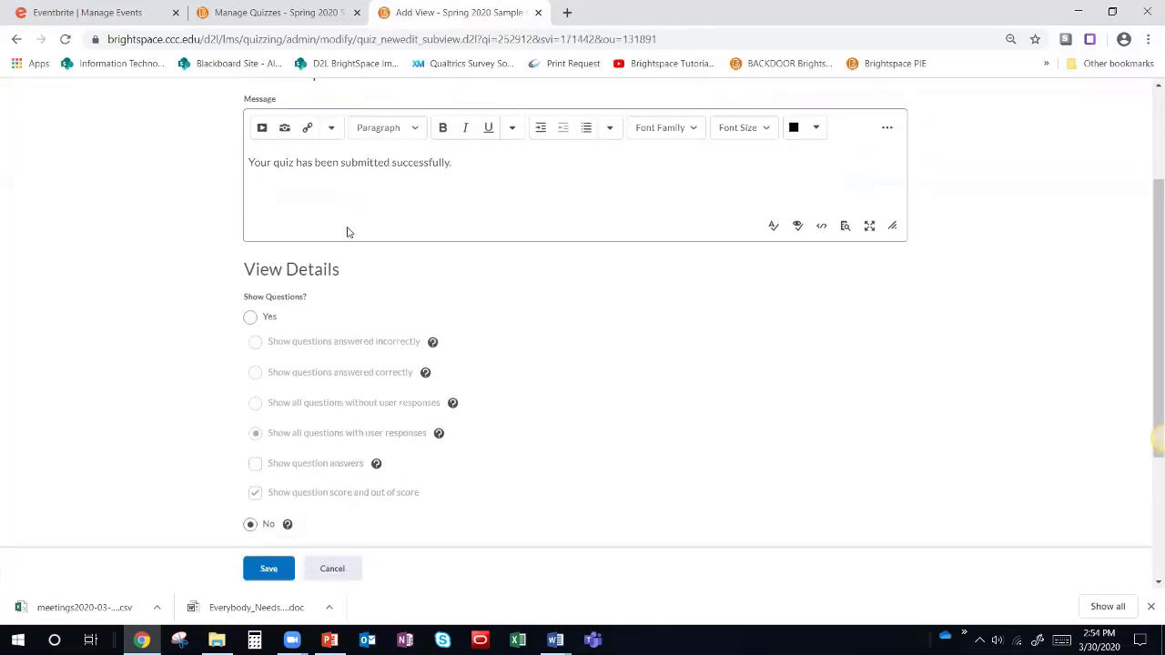
scroll(347, 232, down, 3)
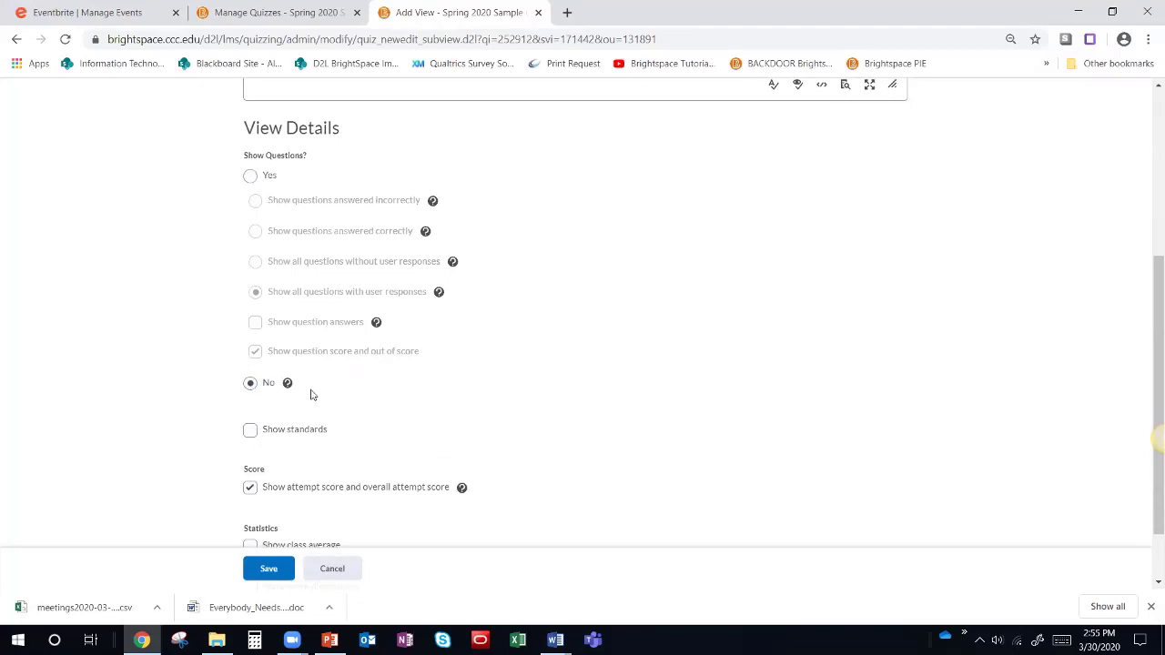
scroll(311, 394, down, 2)
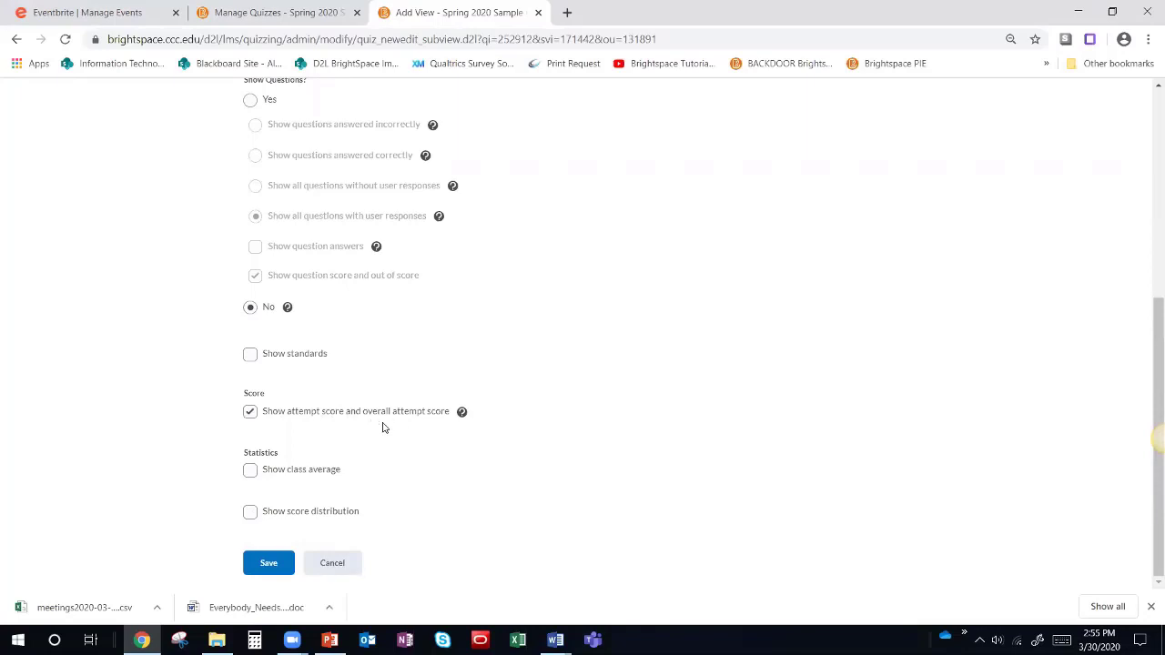
scroll(382, 428, up, 5)
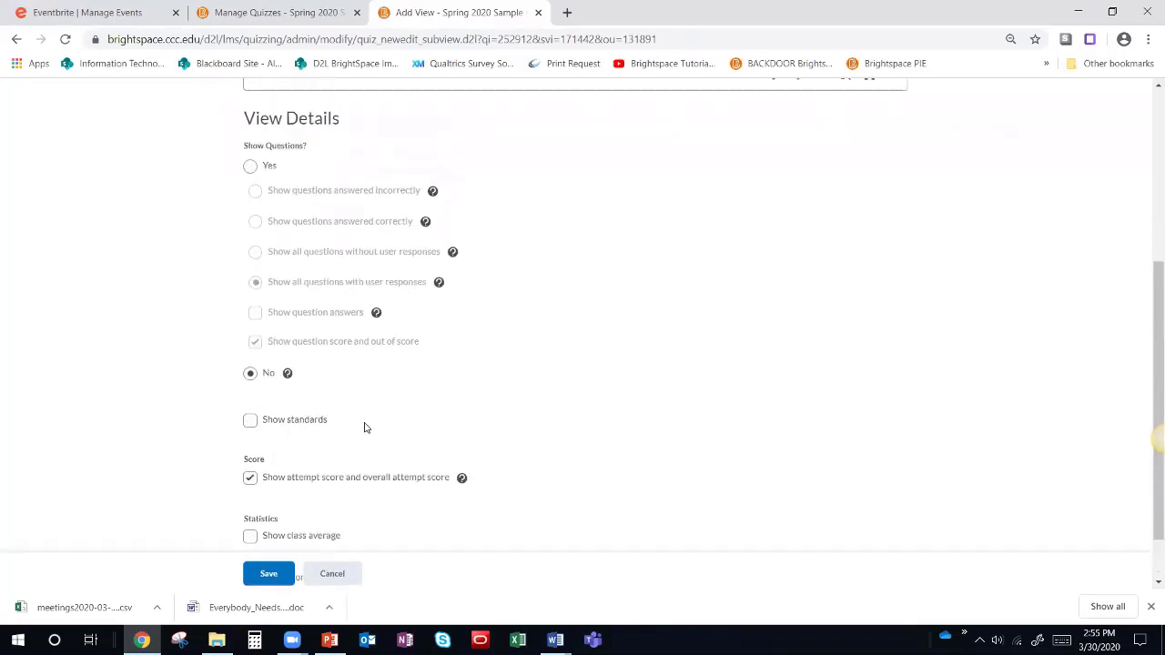
click(334, 568)
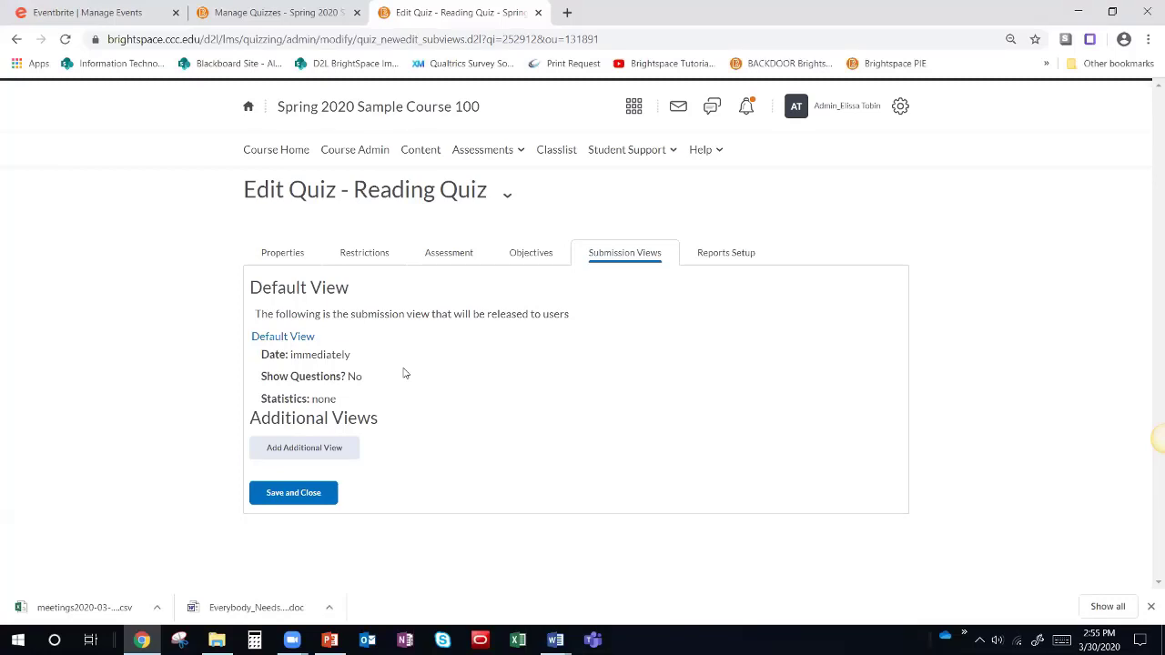
Step: Start an additional submission view named "All questions and answers"
click(325, 459)
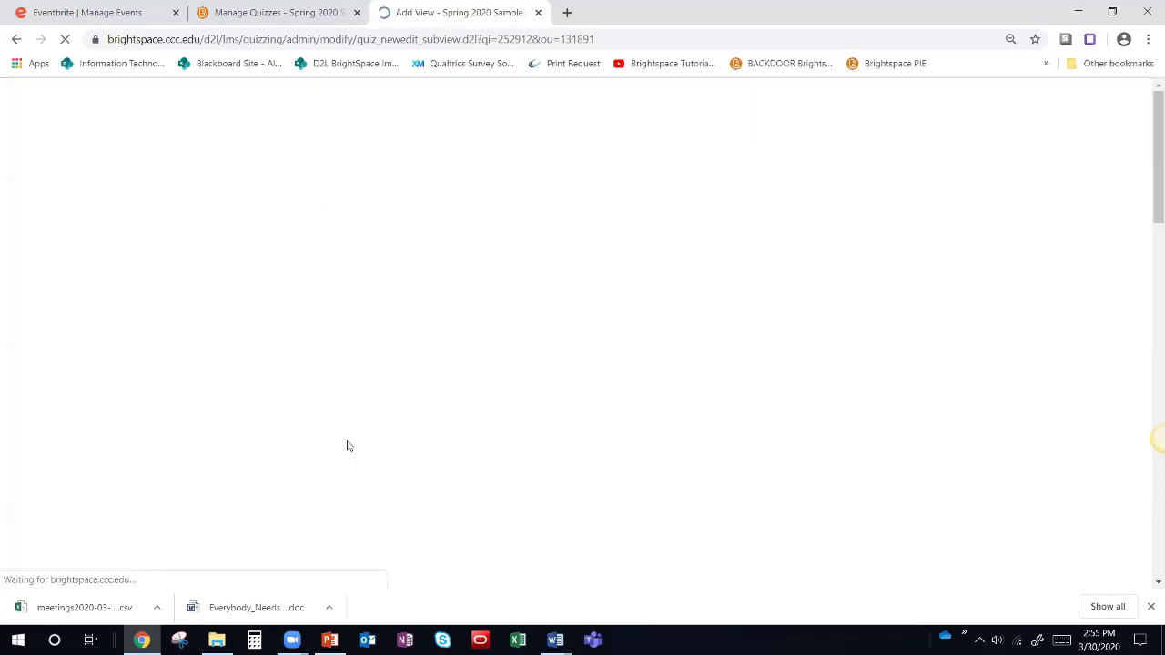
click(331, 277)
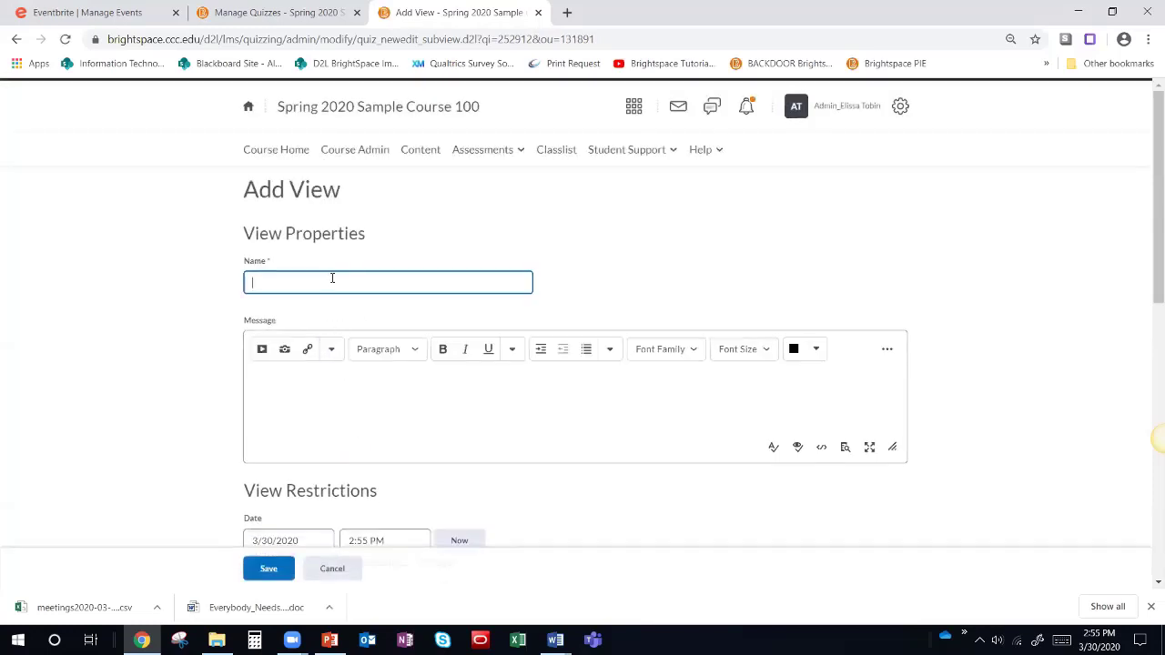
text(All questions)
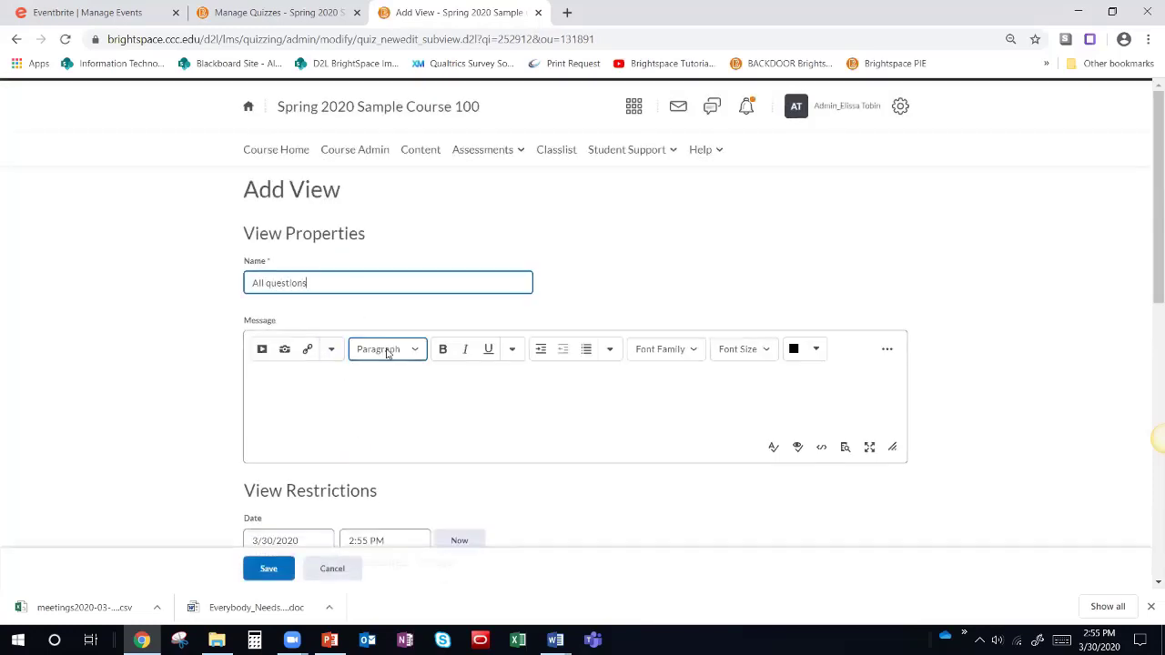
text( and answers)
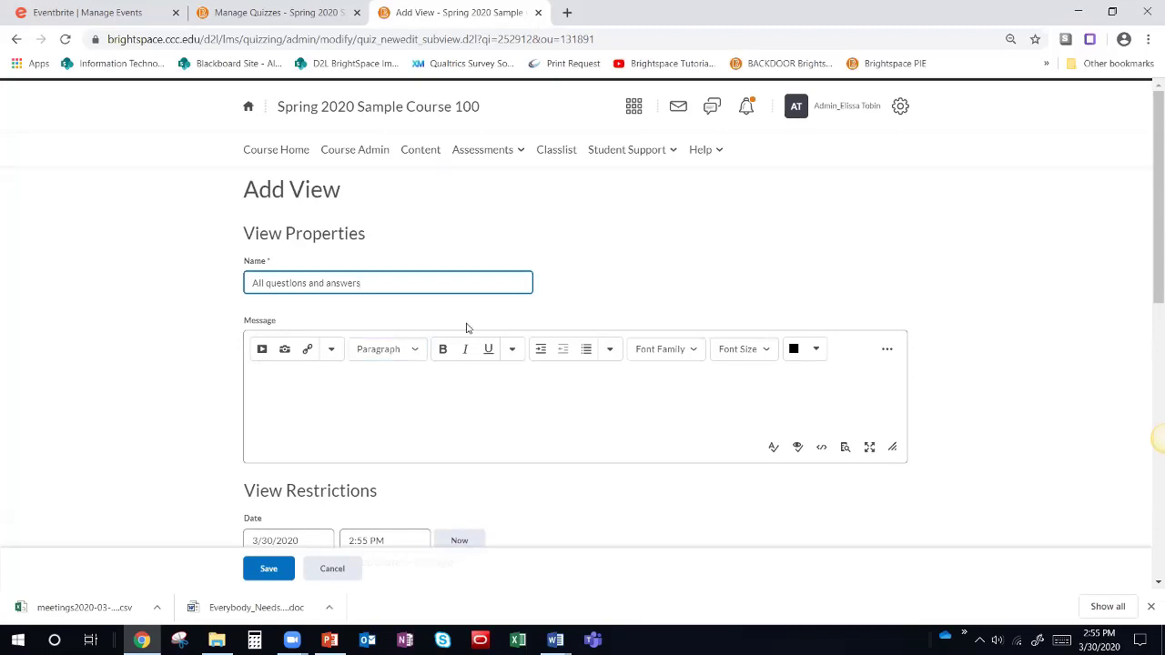
Step: Set the additional view's restriction date to 4/4/2020 at 6:00 AM
scroll(407, 377, down, 3)
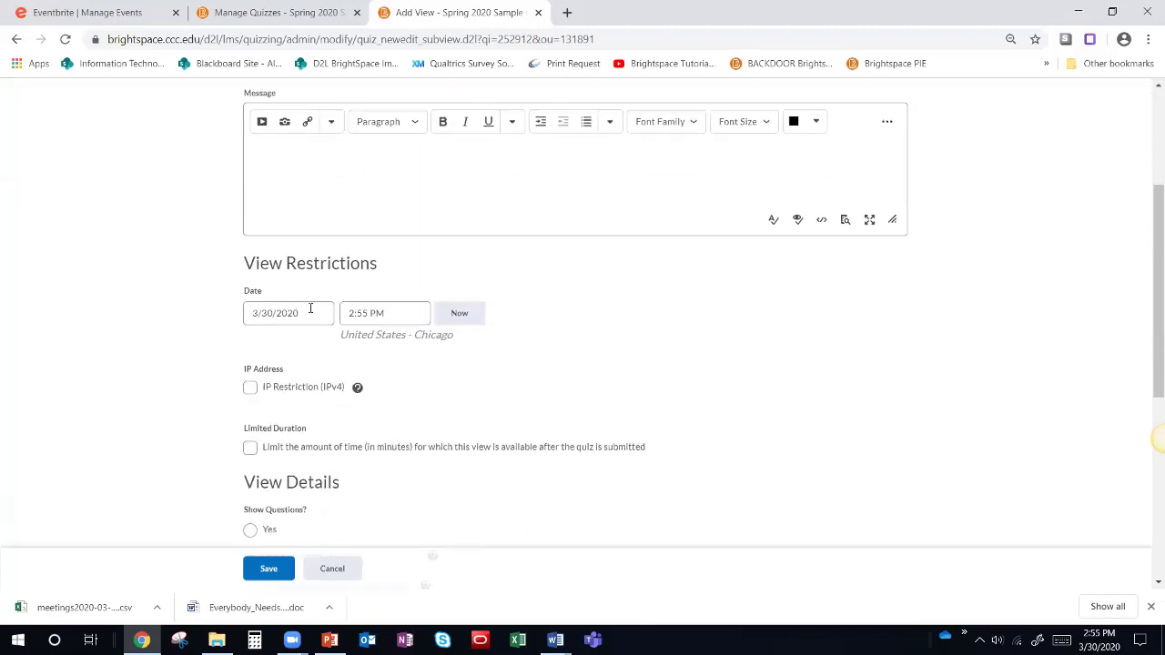
click(309, 311)
click(309, 312)
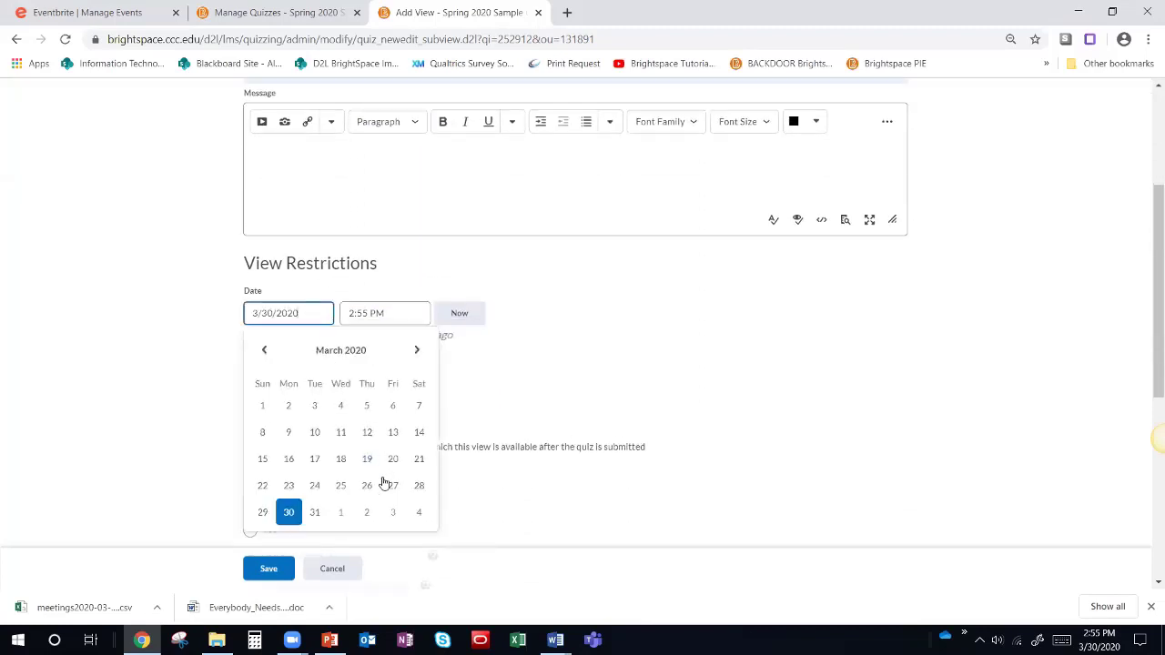
click(419, 512)
click(405, 313)
scroll(392, 405, up, 6)
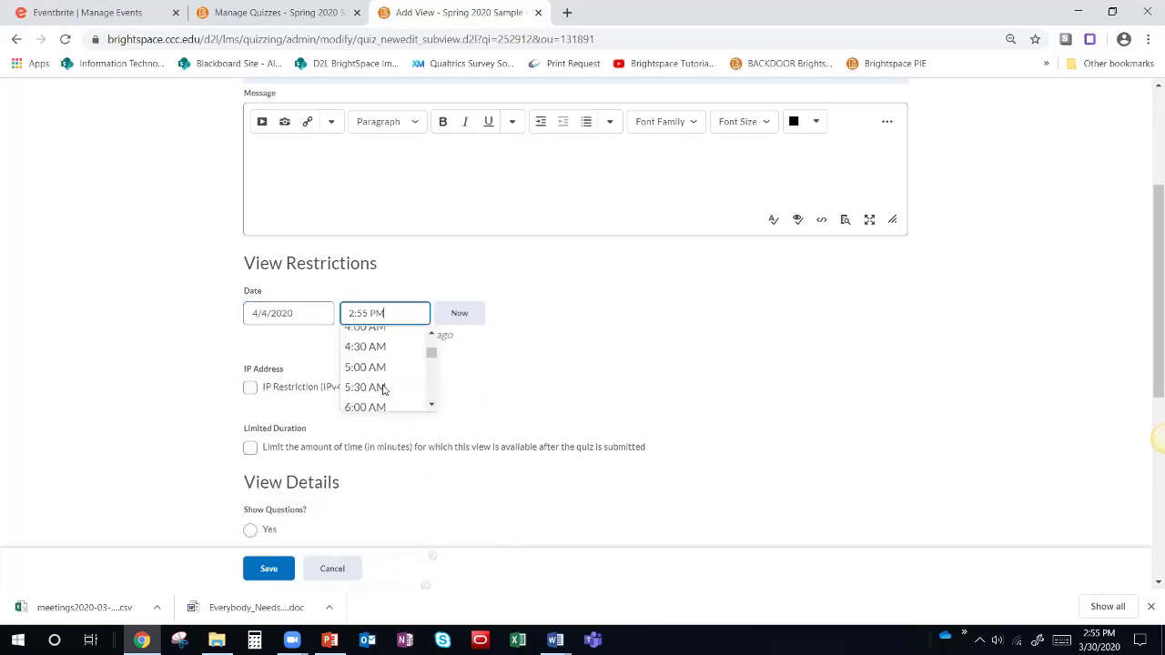
scroll(382, 386, down, 1)
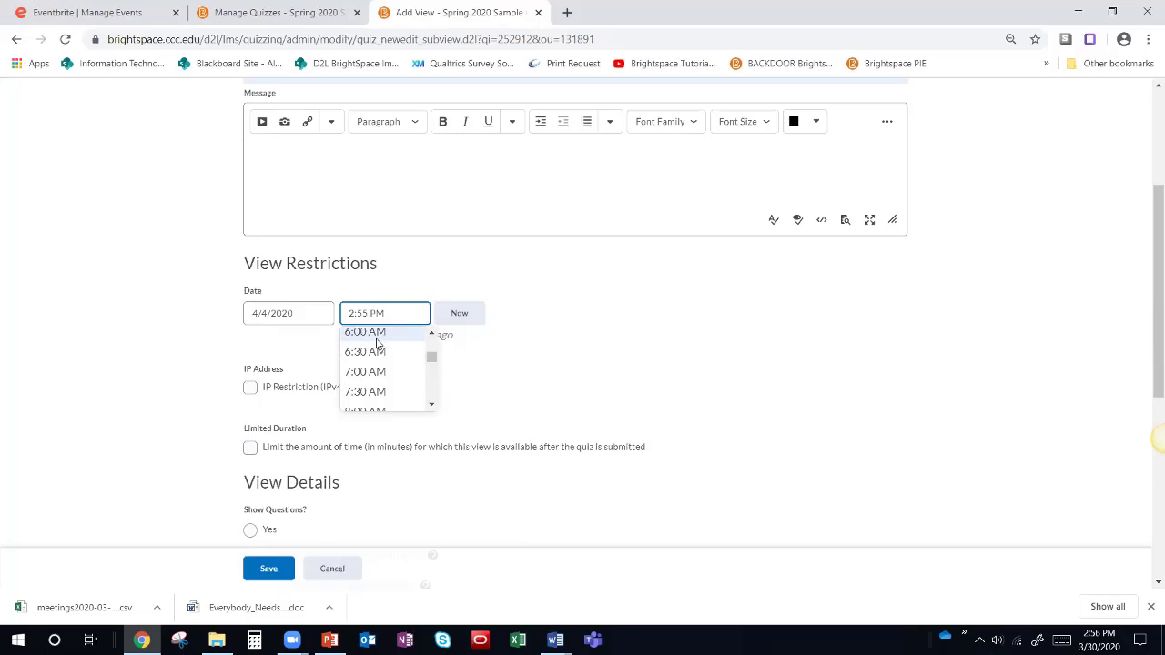
click(376, 335)
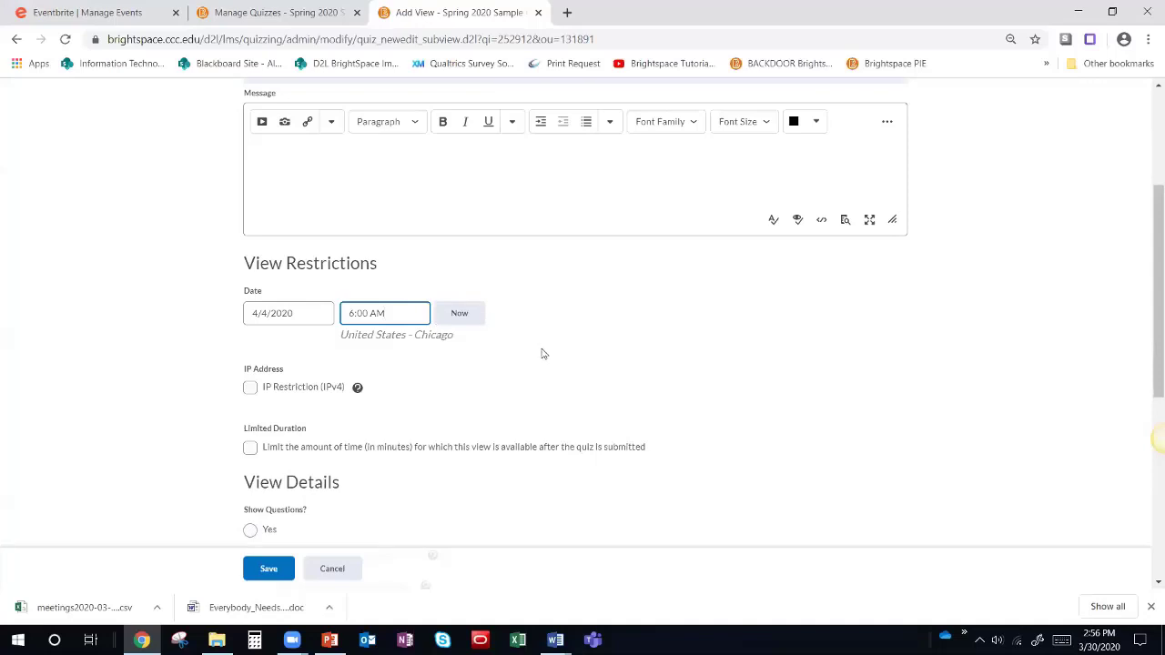
Step: Enable showing questions in the view, try the alternative display options, and settle on all questions with user responses, leaving question answers off
scroll(540, 351, down, 3)
scroll(492, 341, down, 2)
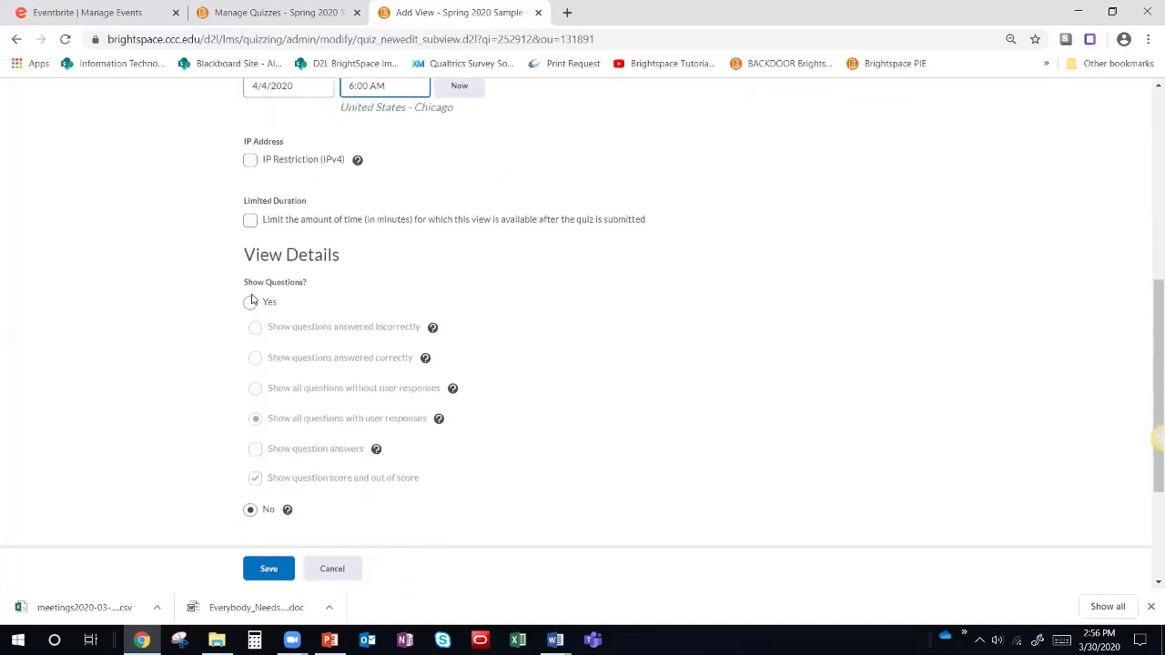
scroll(248, 244, down, 2)
click(249, 228)
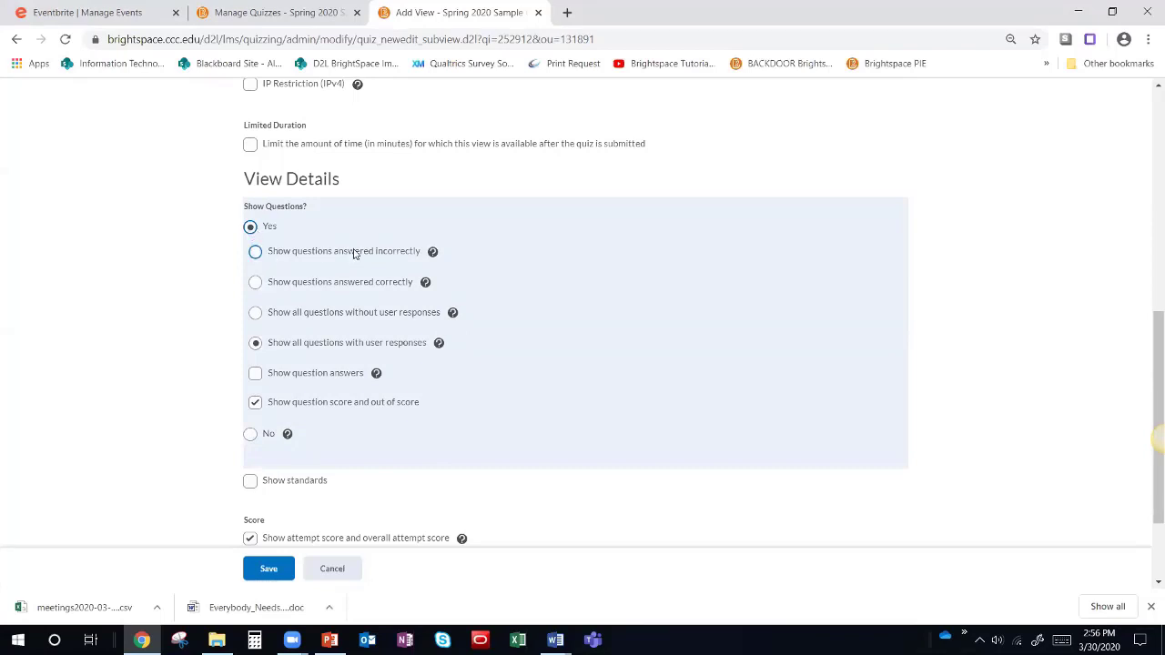
click(298, 256)
click(355, 287)
click(323, 317)
click(280, 344)
click(255, 374)
click(256, 374)
Step: Save the additional submission view and check its entry in the quiz's list of additional views
scroll(282, 357, down, 3)
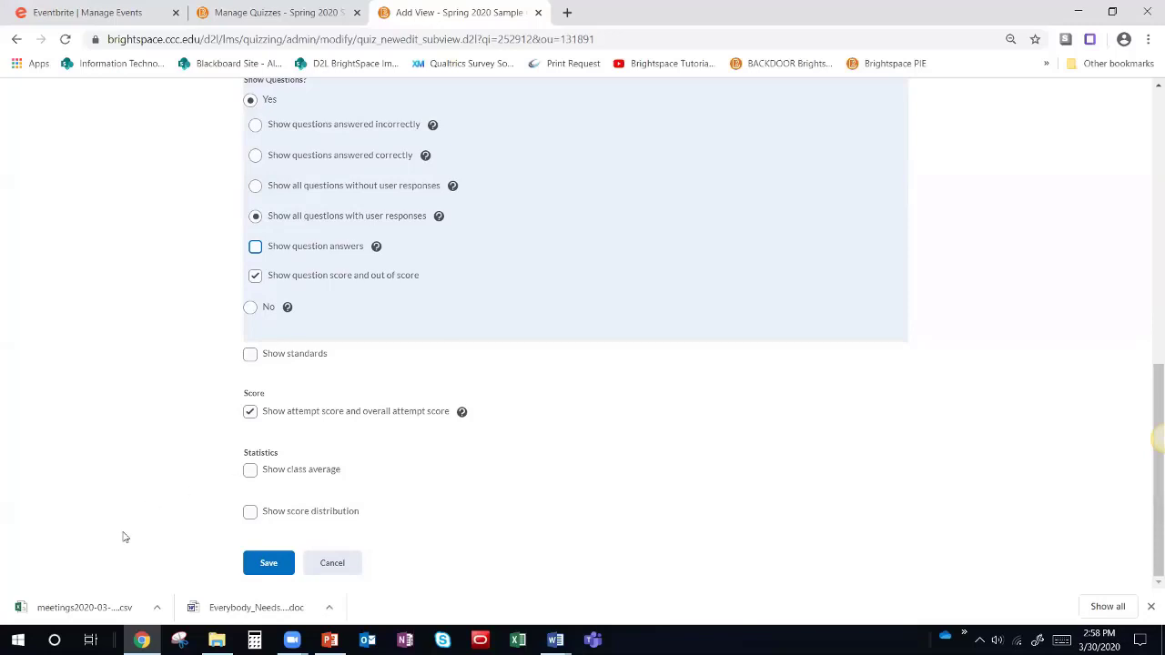
click(269, 569)
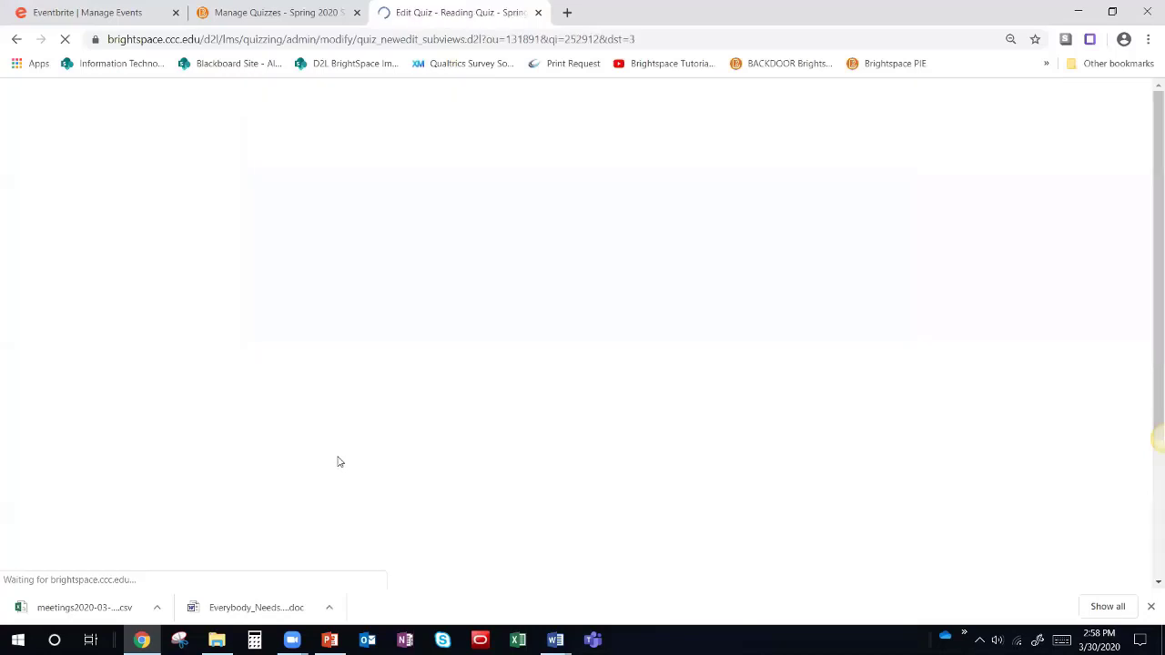
scroll(337, 459, down, 1)
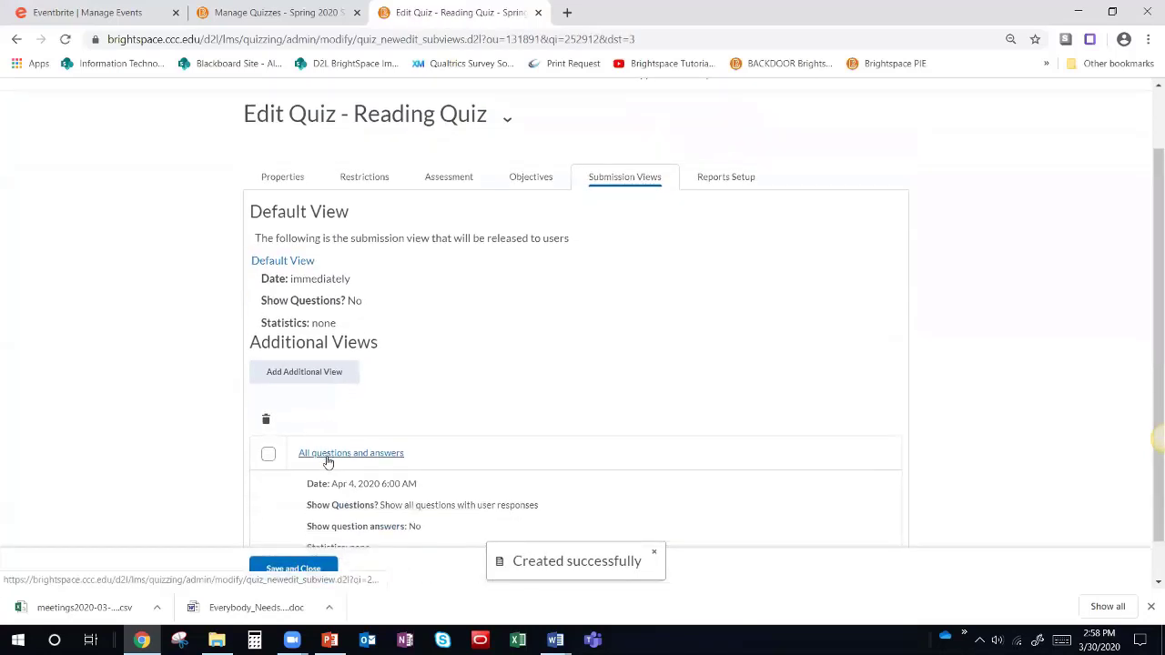
scroll(329, 453, up, 1)
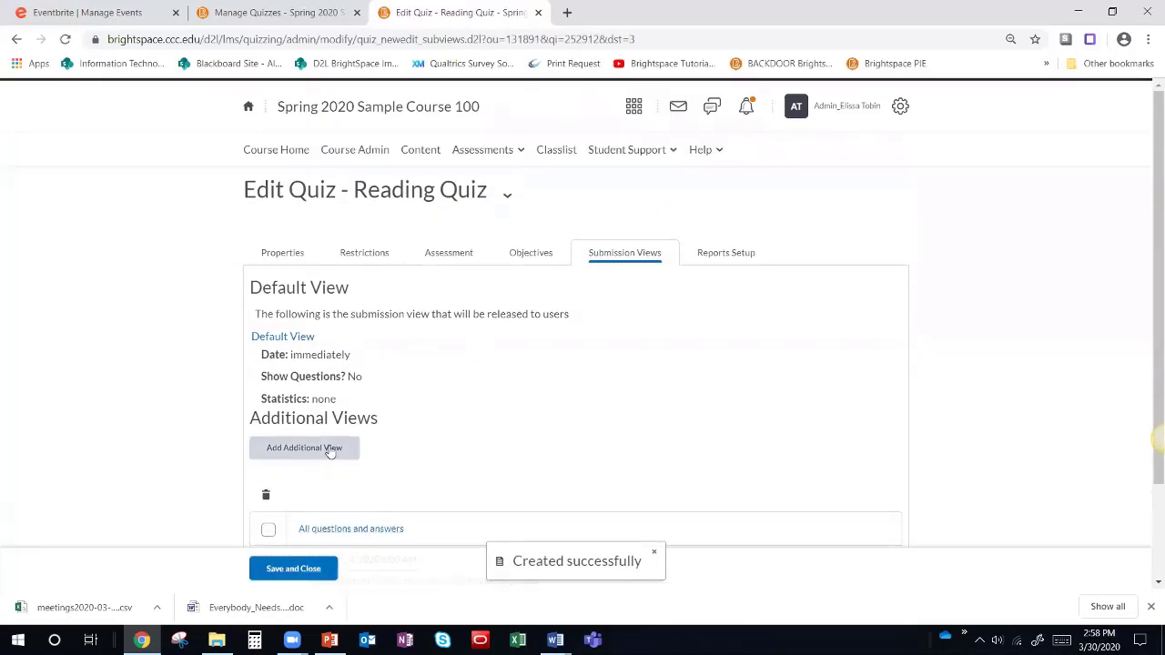
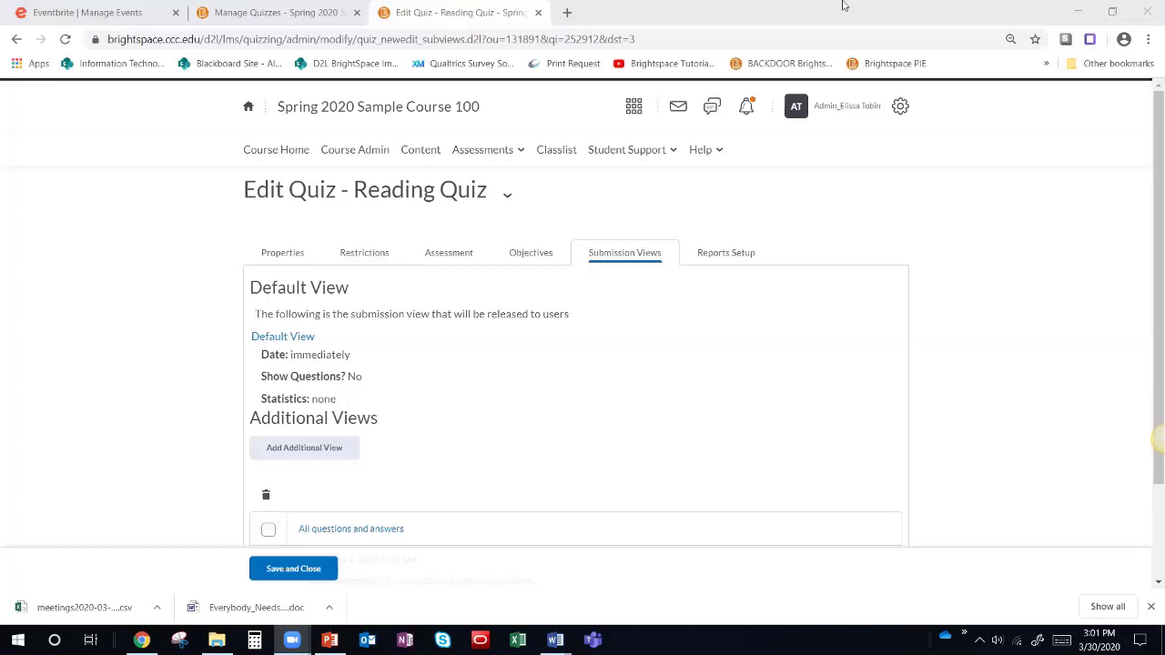
Step: Search the web for "algonquin test gen" in a new tab and open Algonquin College's Brightspace Test Question Generator
click(567, 11)
text(alg)
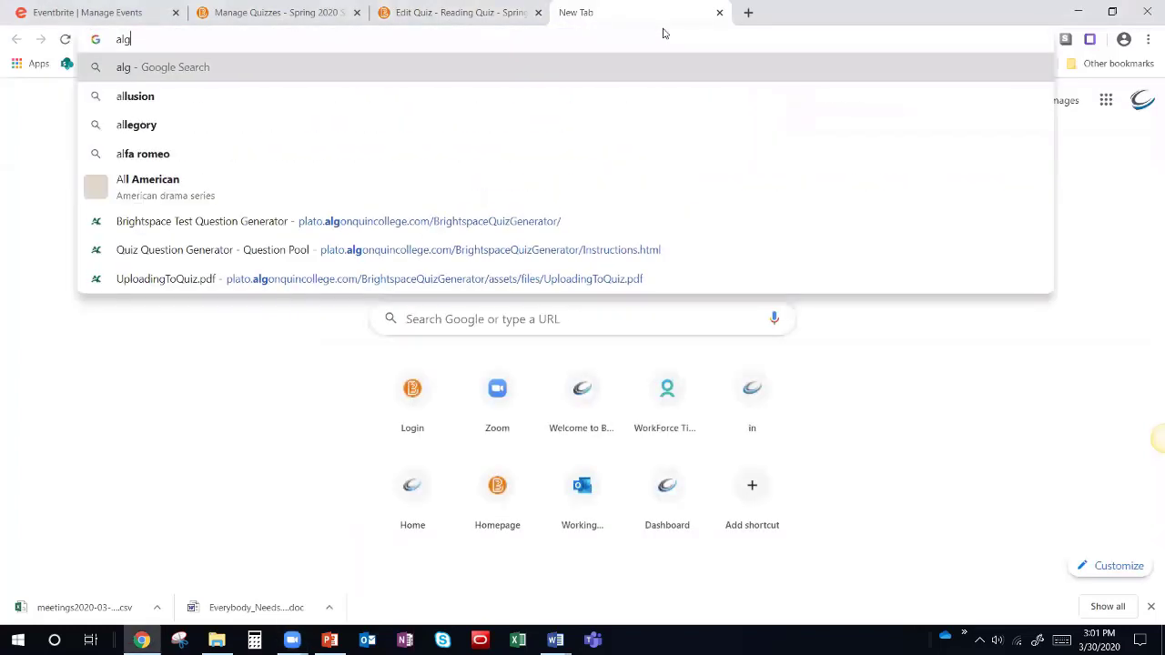
text(onquin)
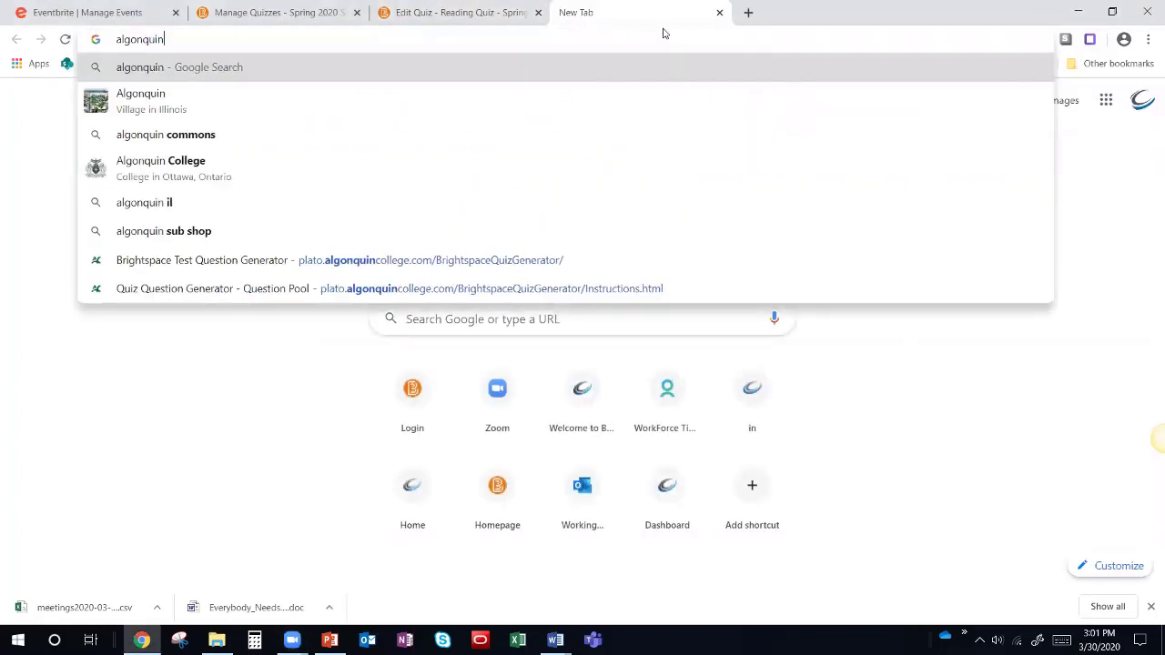
text( test gen)
key(Return)
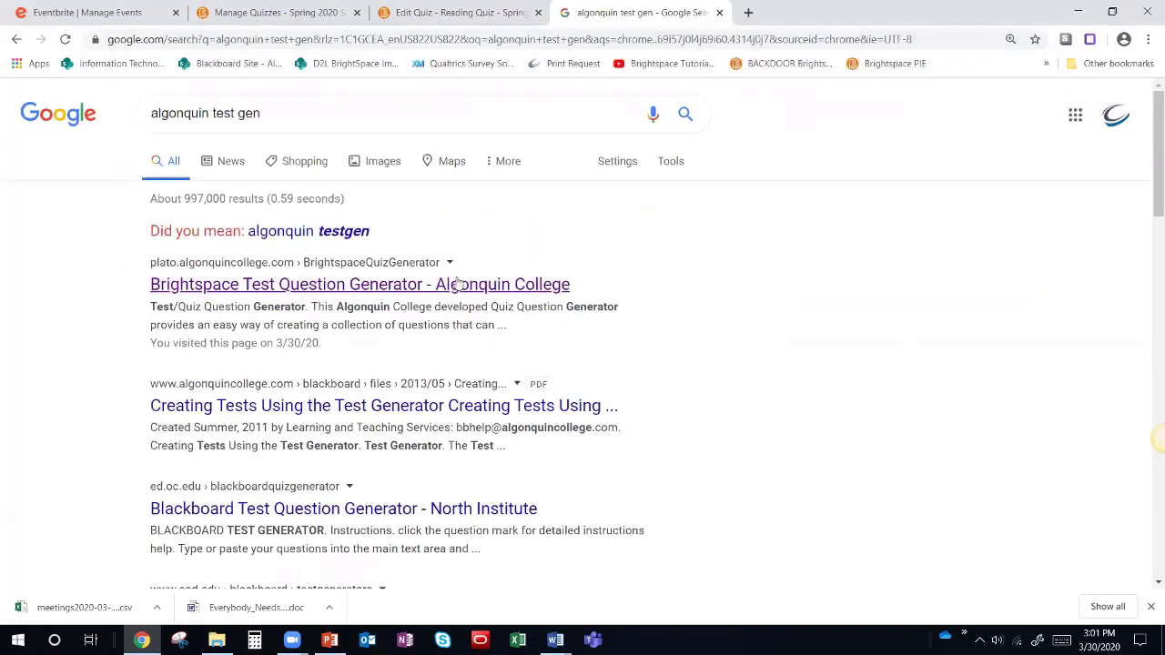
click(453, 285)
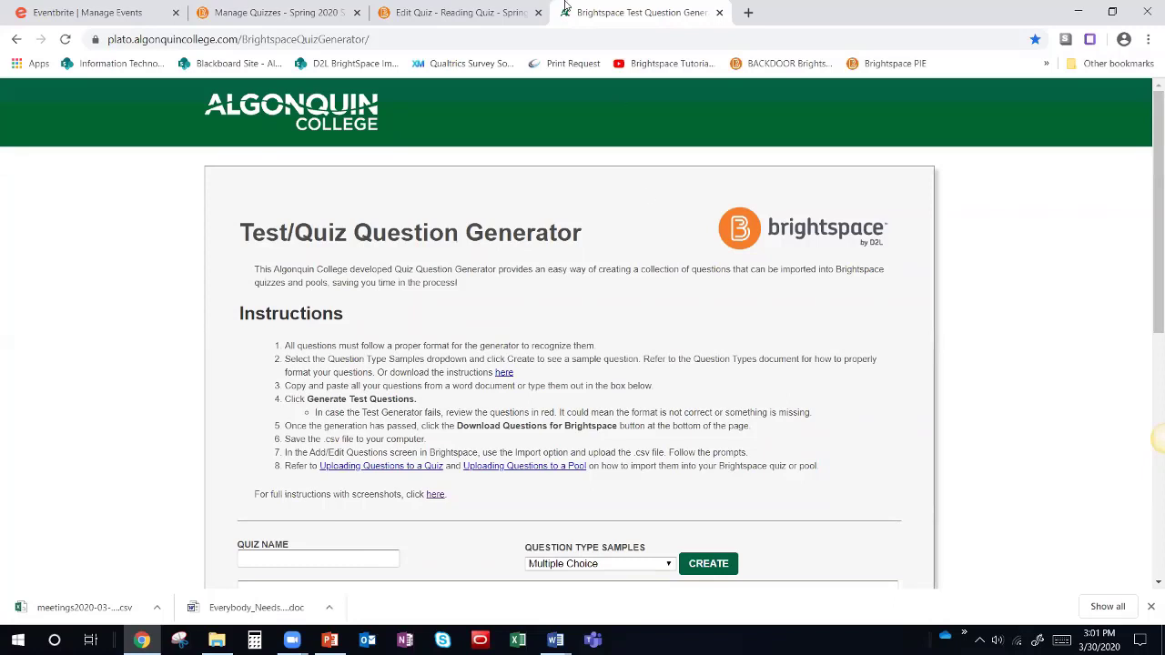
click(476, 41)
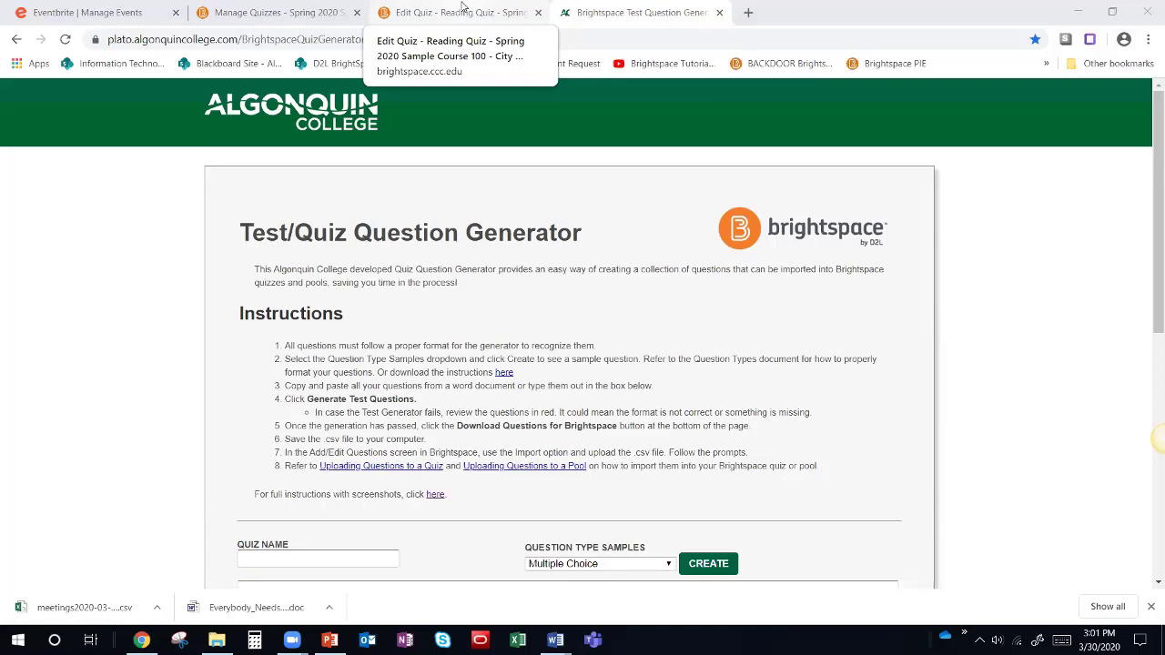
Step: Return to the Reading Quiz, open its question editor, and start a new multiple choice question
click(462, 11)
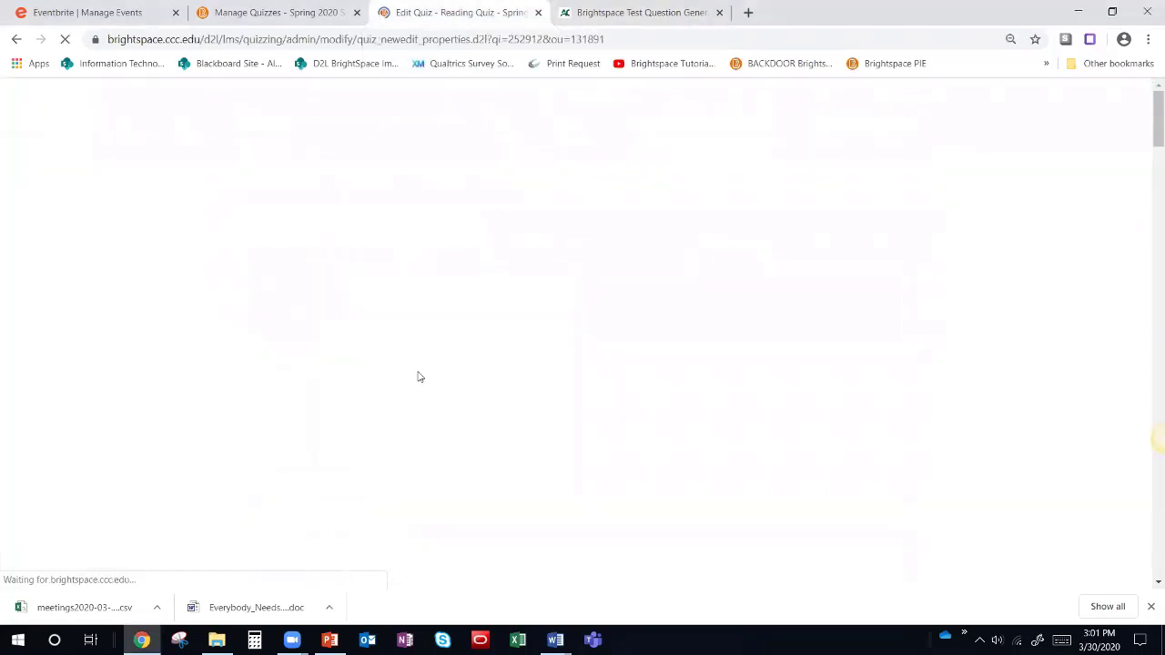
click(306, 355)
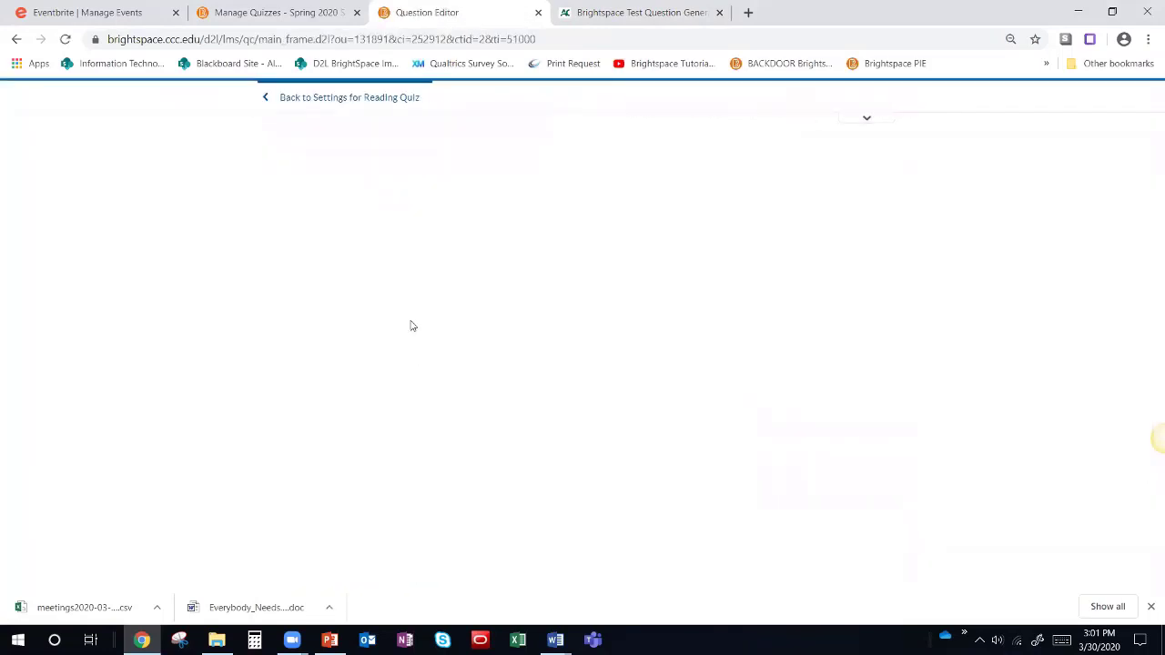
click(310, 182)
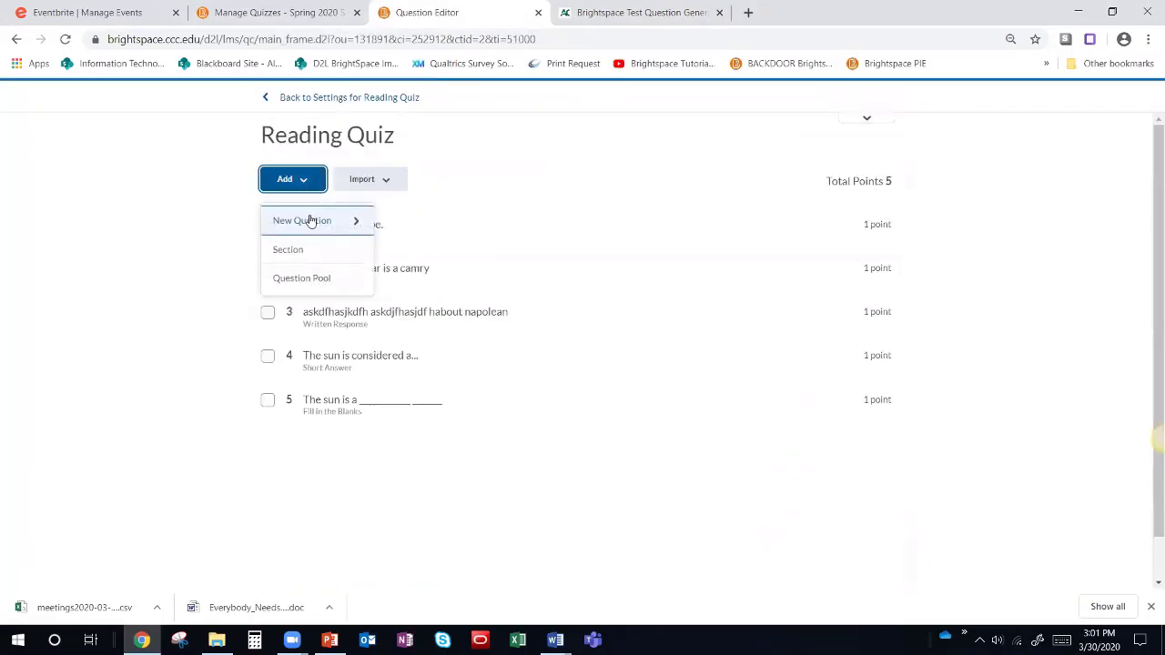
click(312, 221)
click(321, 279)
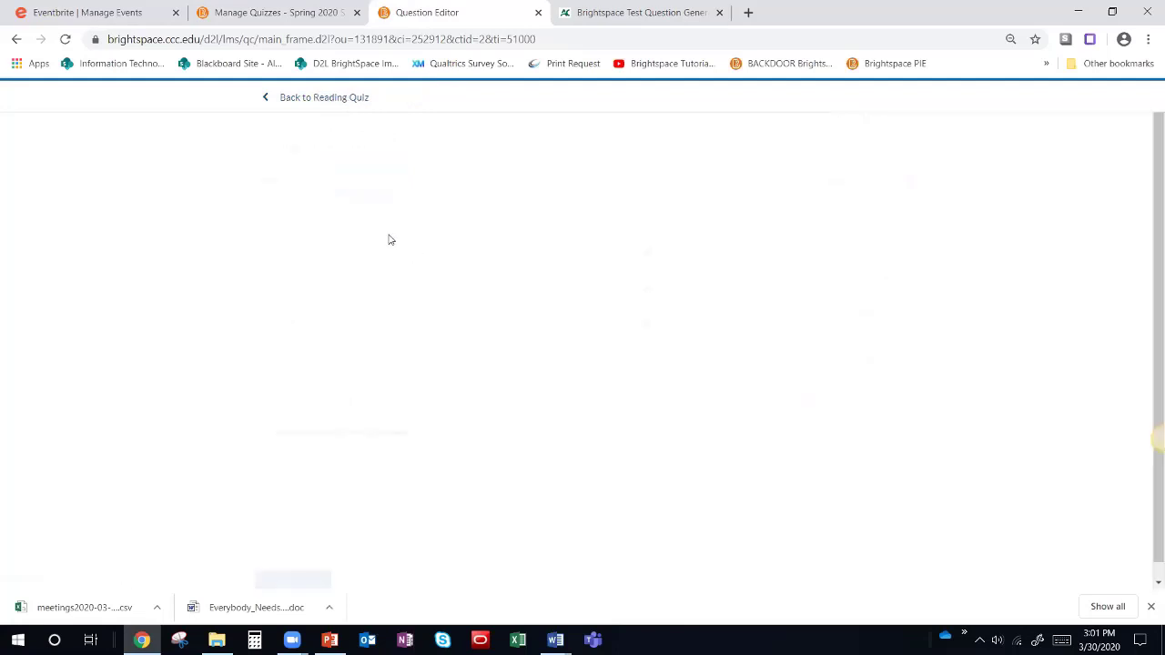
Step: Enter "1." as the question text and "a.", "b.", "c." and "d." as the answers, marking "b." as correct
text(1.)
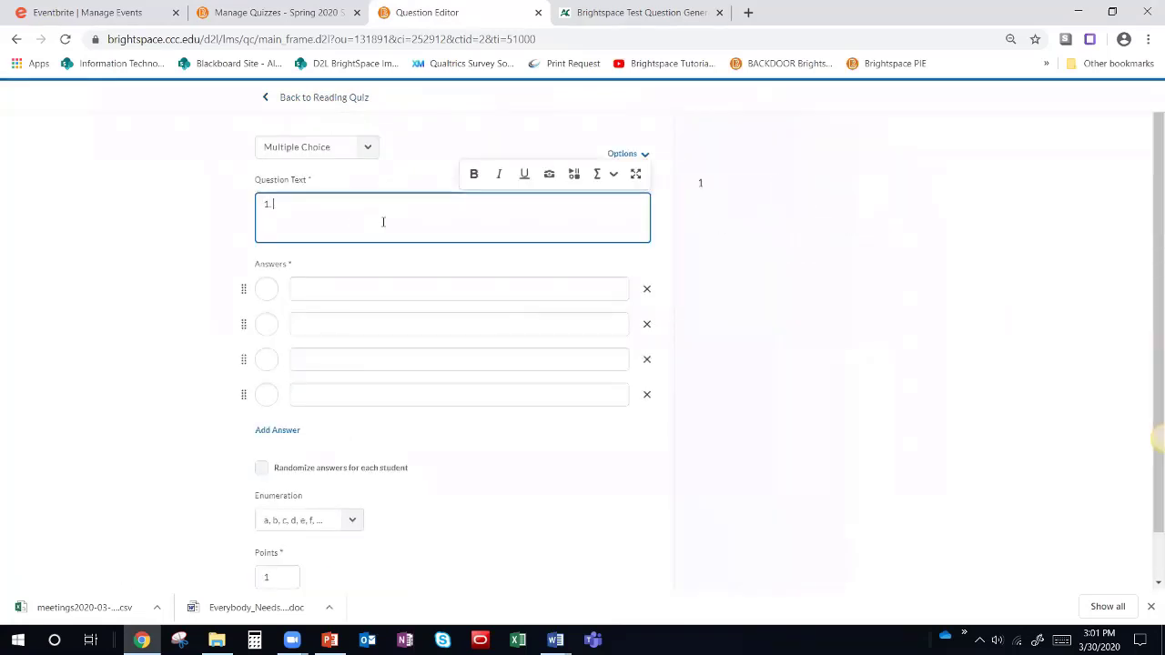
click(318, 287)
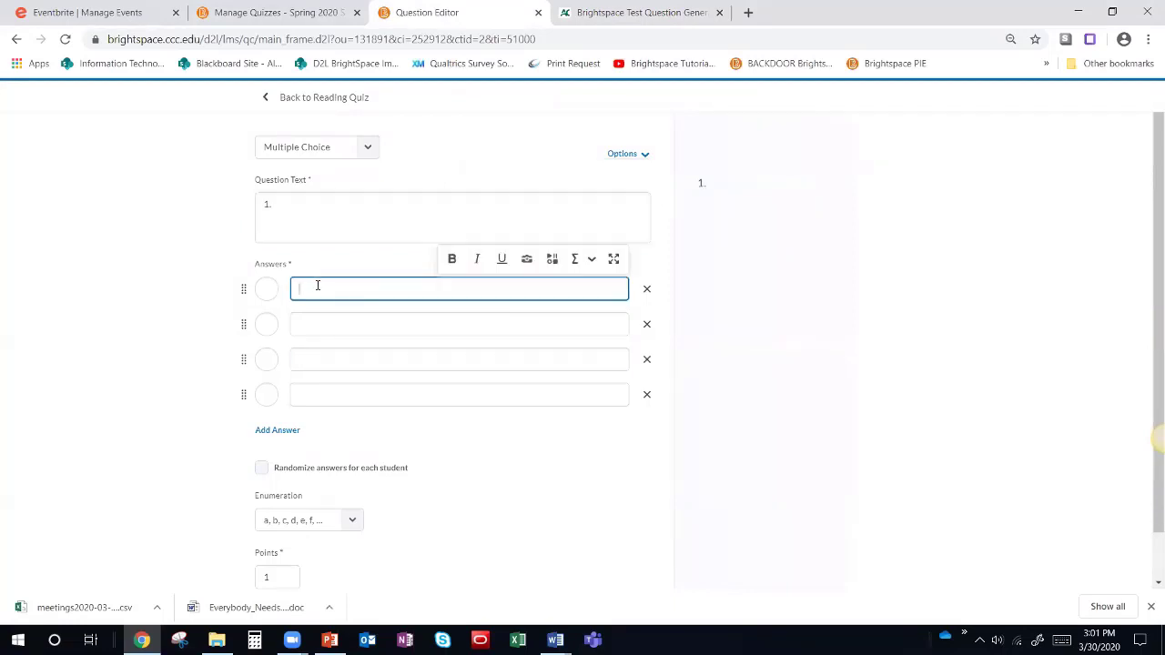
text(a.)
click(299, 322)
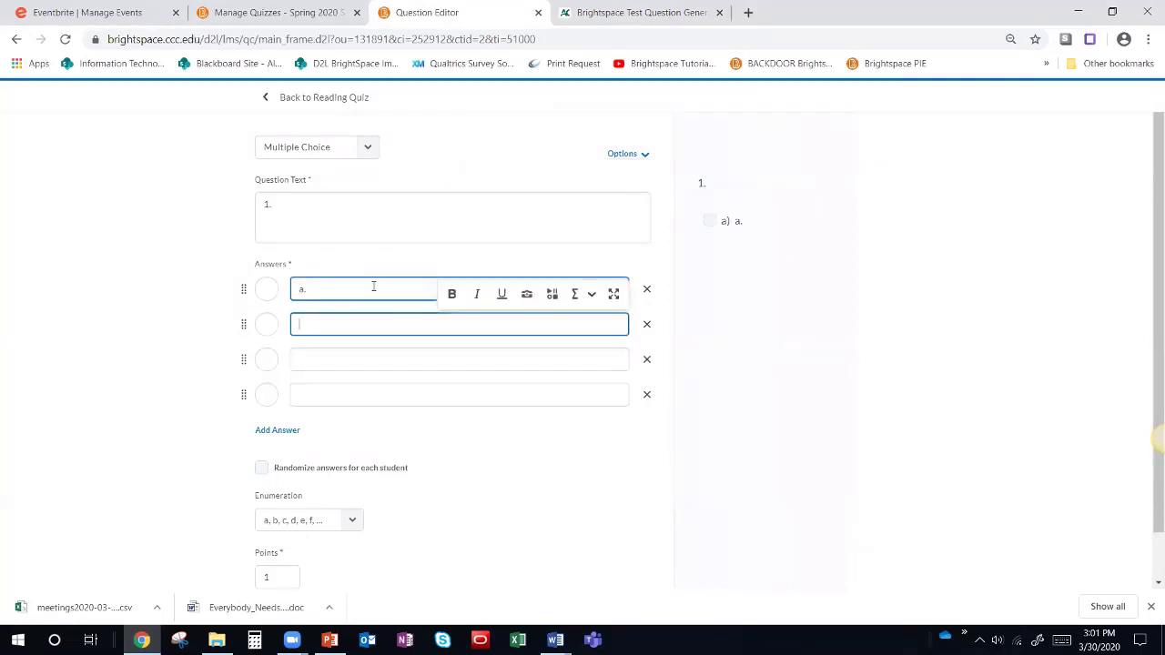
text(b.)
click(337, 365)
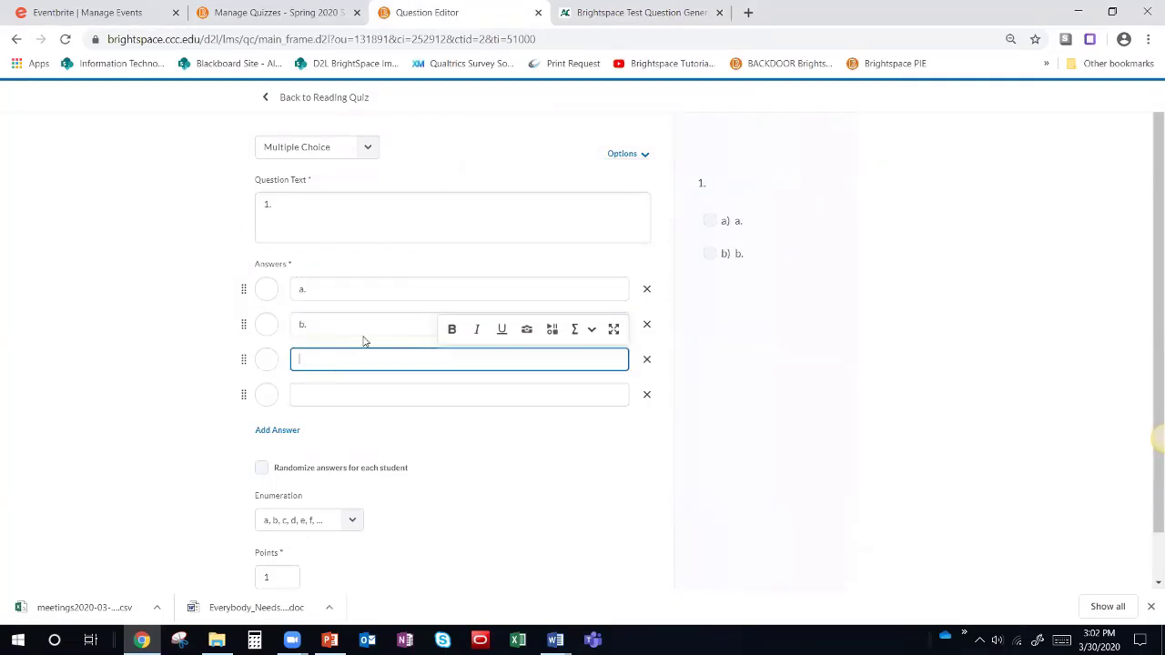
text(c.)
click(314, 398)
text(d.)
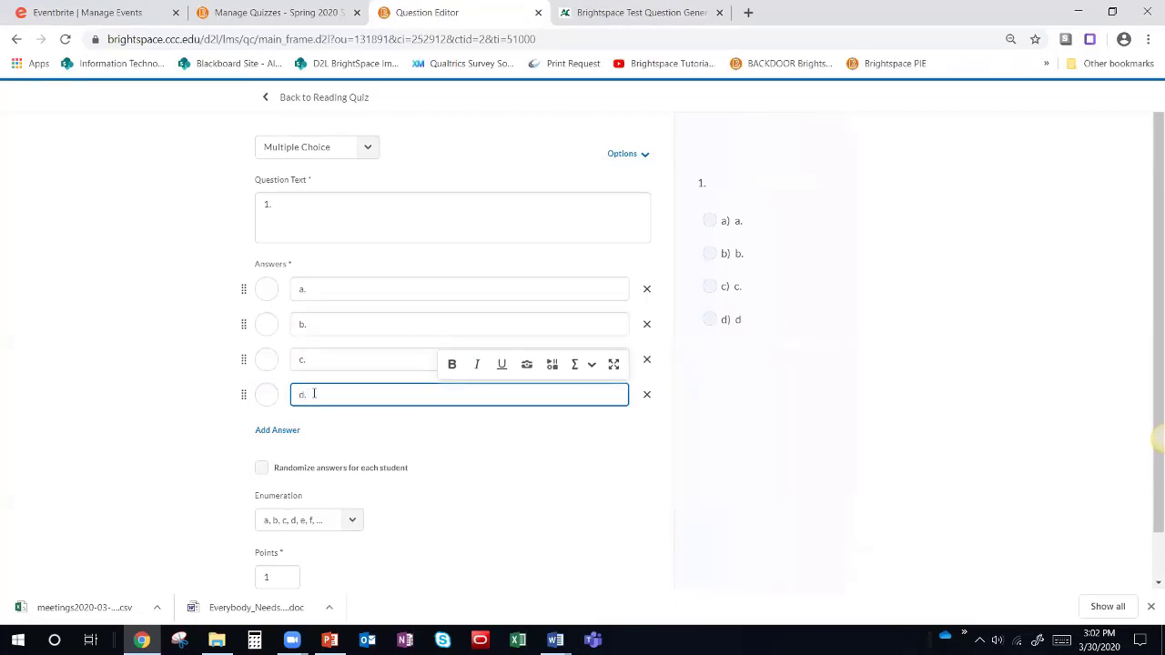
click(267, 324)
Step: Look over the drafted multiple choice question and show its additional save options
click(357, 357)
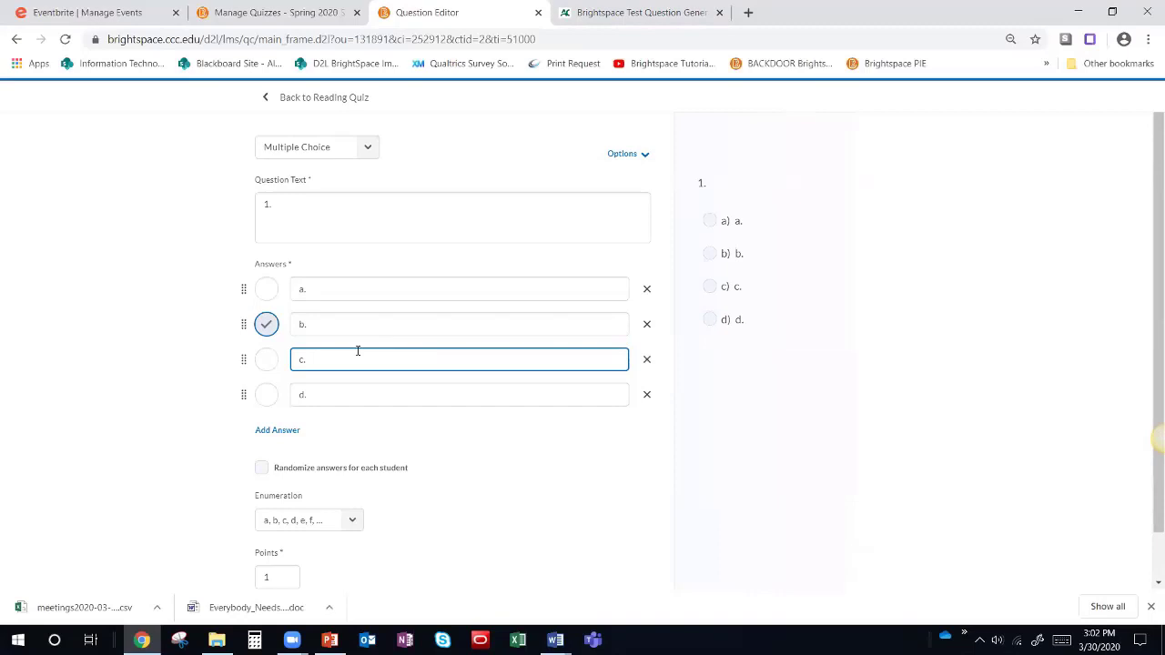
click(326, 211)
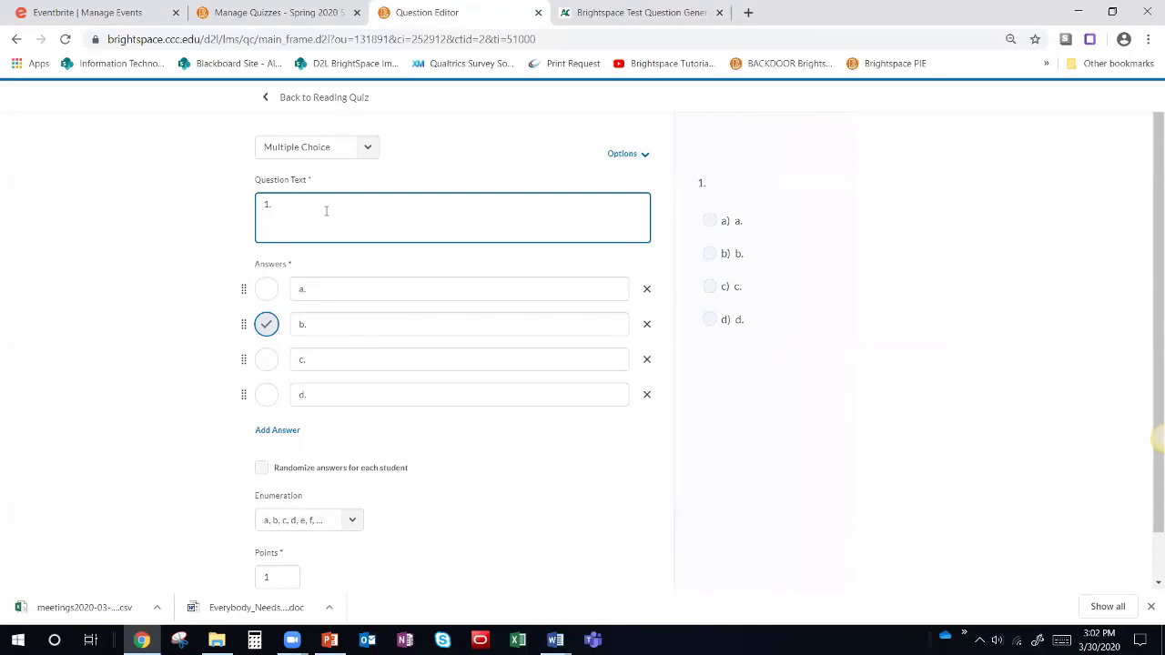
scroll(510, 405, down, 1)
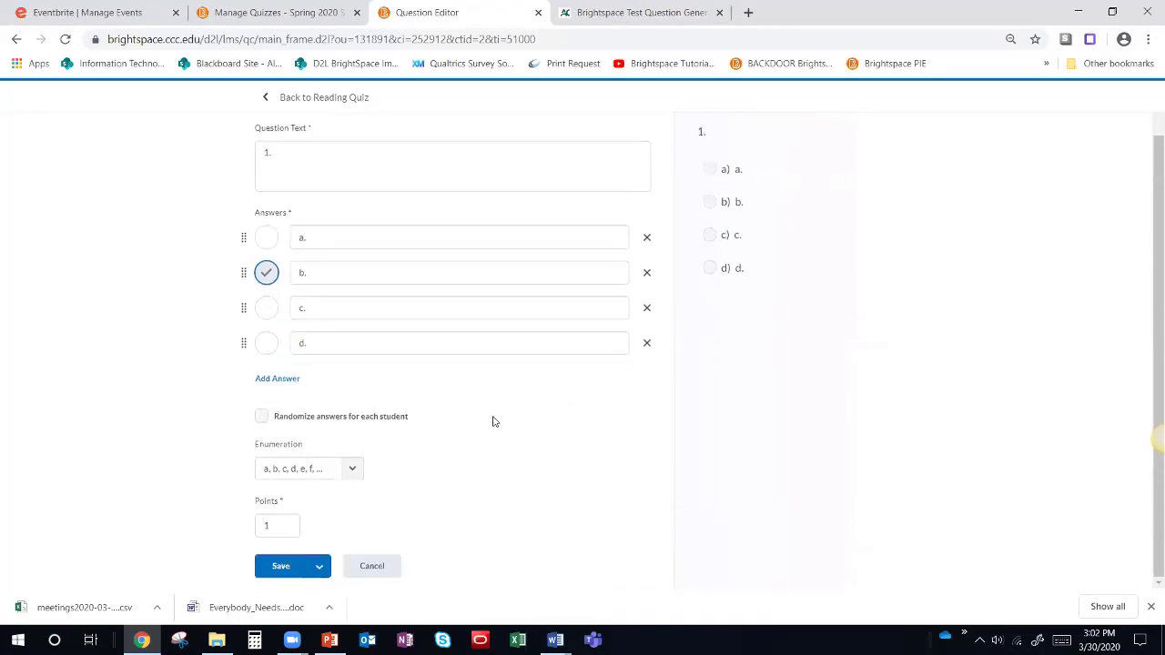
click(319, 567)
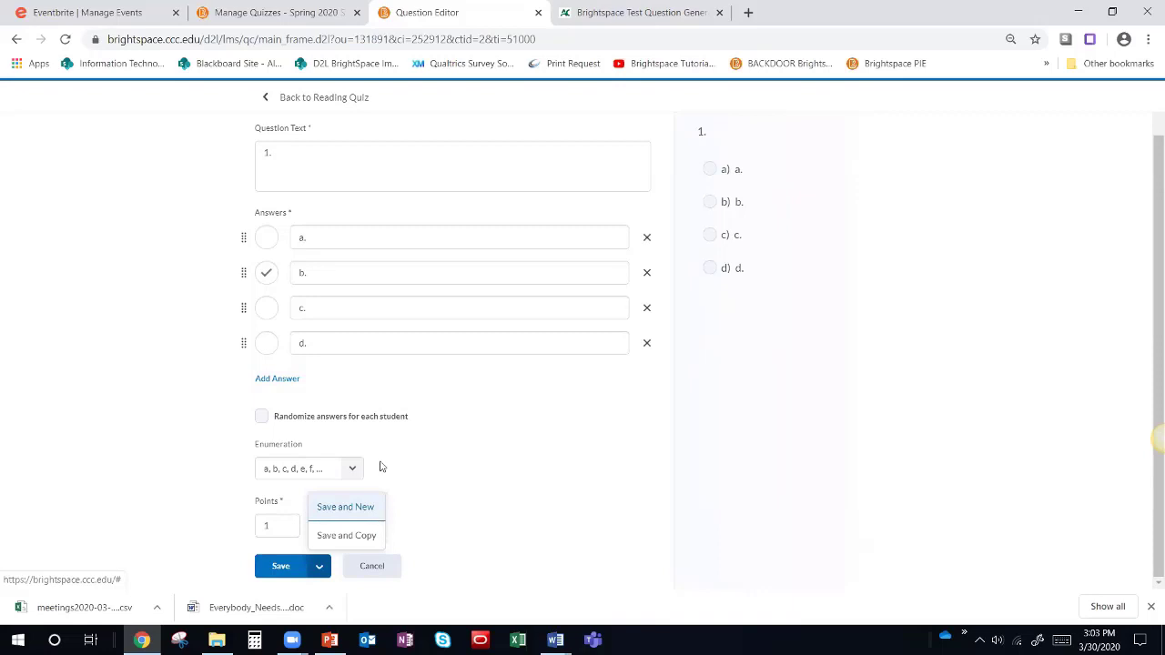
Step: Open the College of Southern Idaho's Blackboard Quiz Generator for comparison, and go back to the question box of Algonquin's generator
click(592, 7)
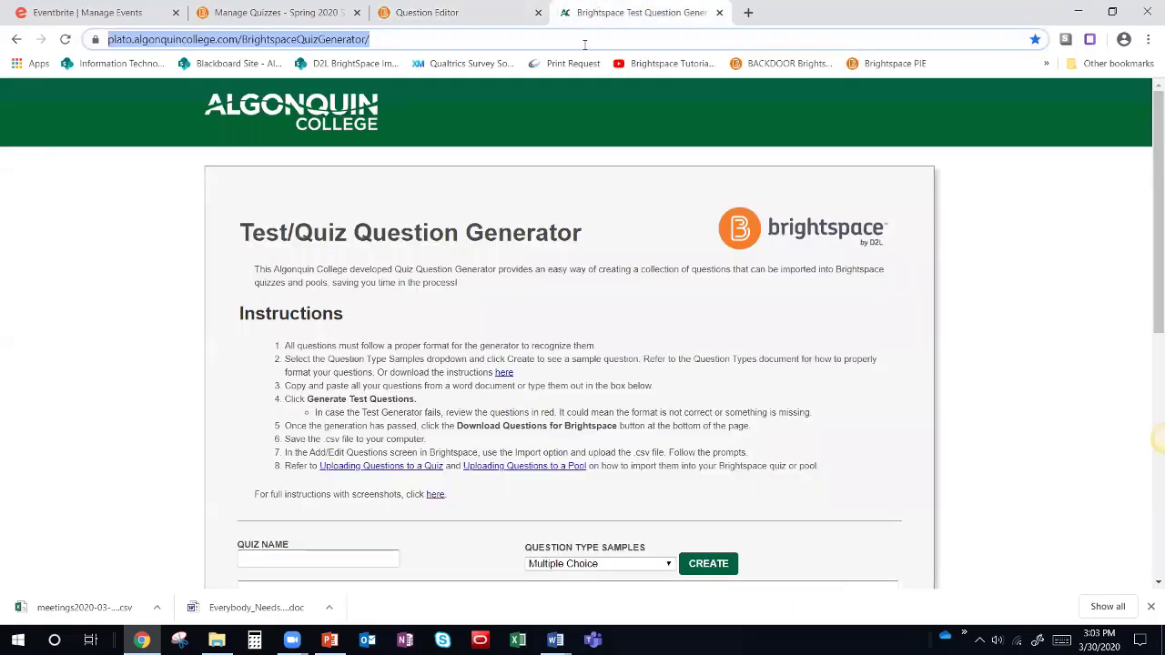
click(247, 252)
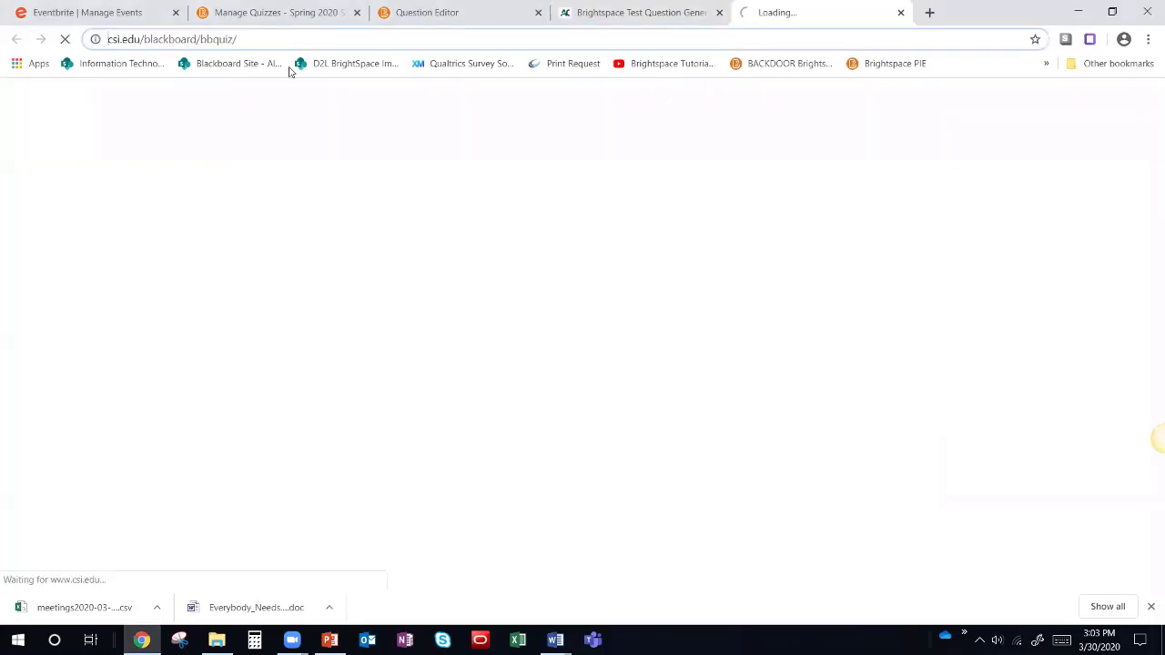
click(258, 42)
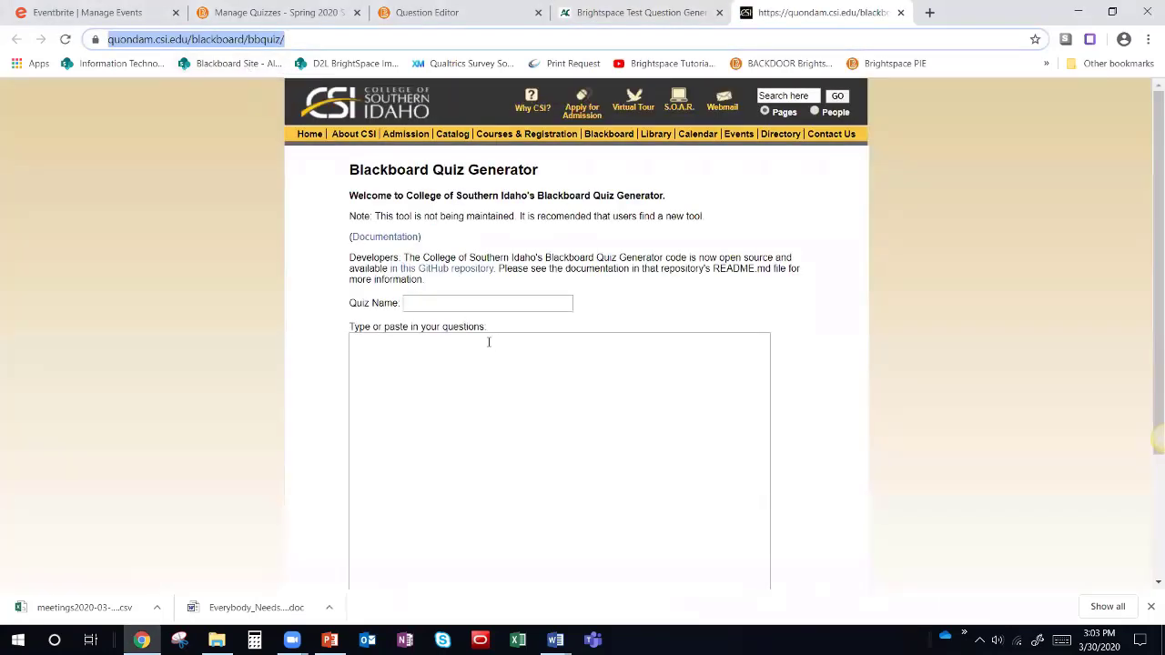
click(424, 345)
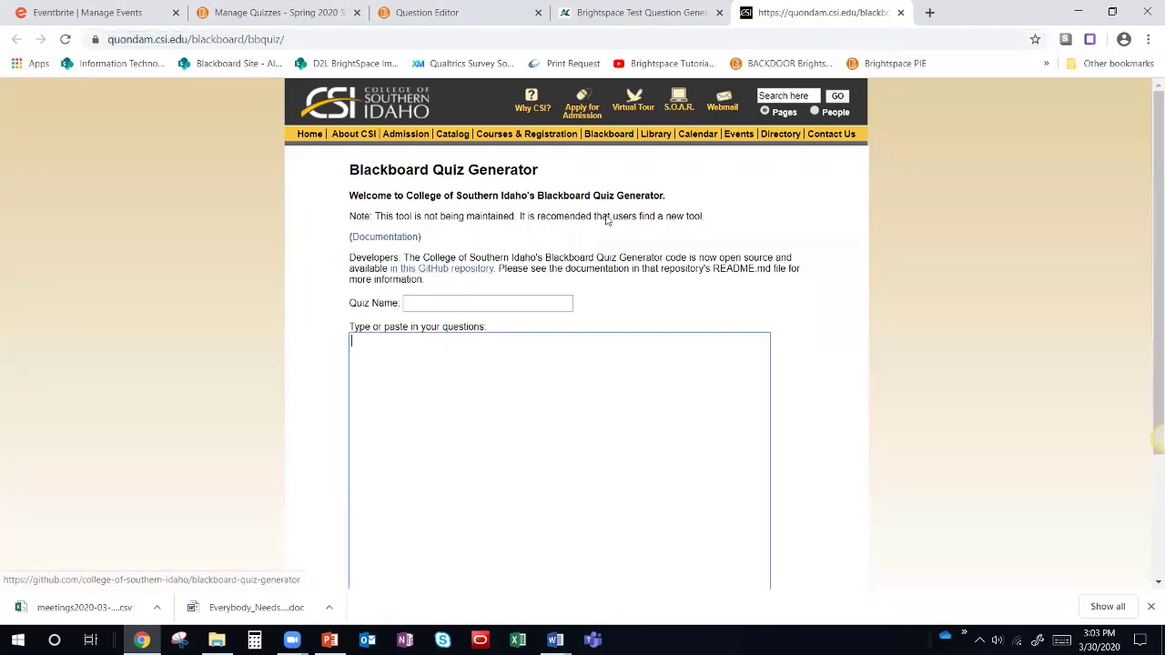
click(596, 12)
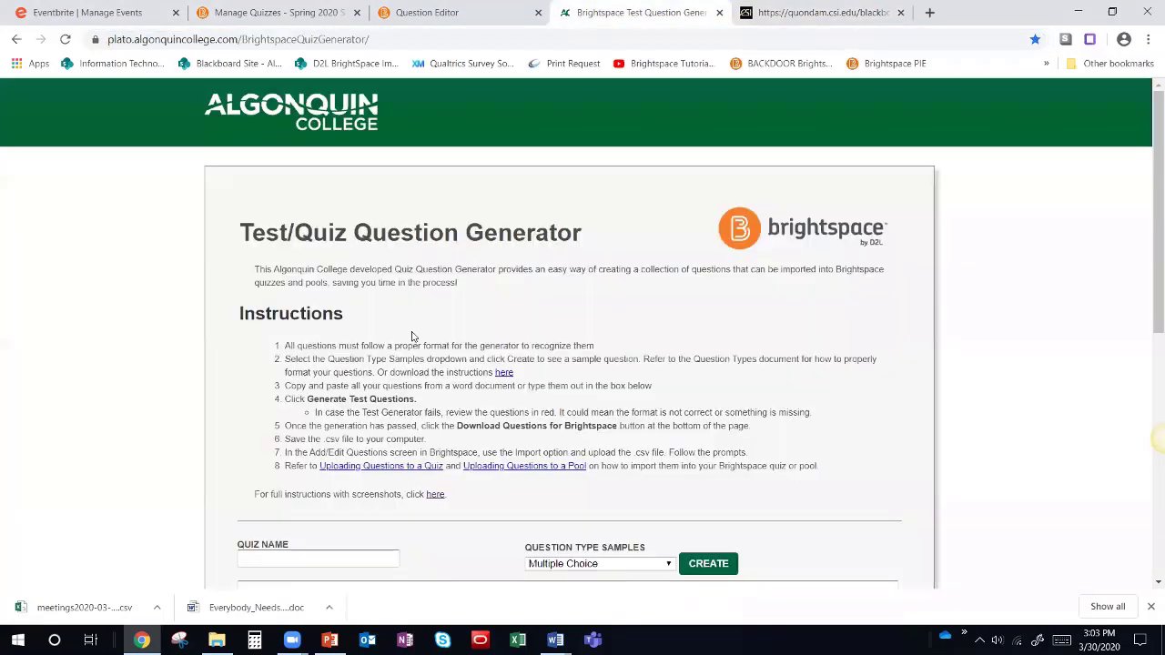
scroll(416, 330, down, 2)
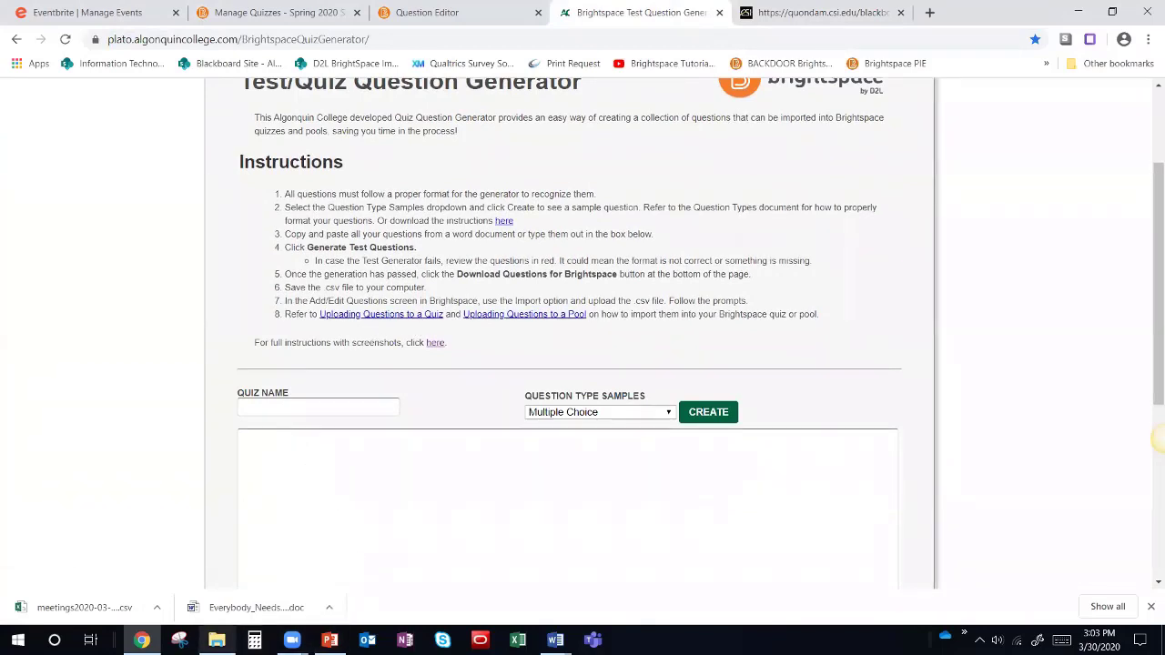
Step: Open "Quizzes - Copy and Paste or test gendocx.docx" from the desktop's Quizzes folder in Word and maximize the document
click(217, 640)
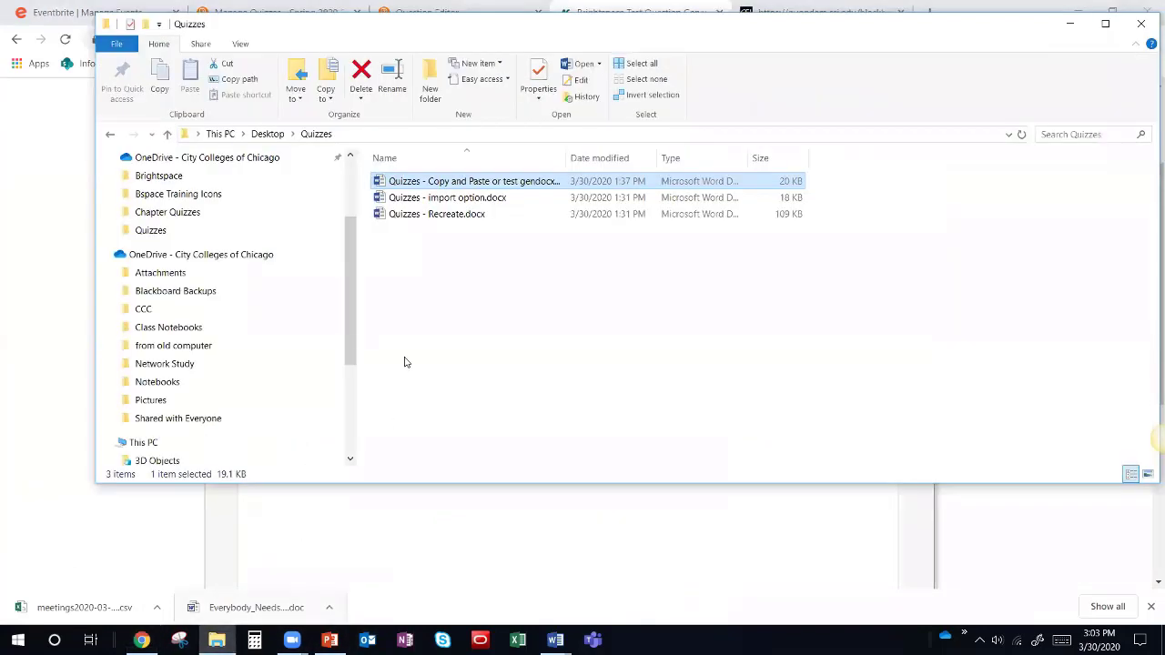
double_click(456, 182)
drag(379, 27, 665, 27)
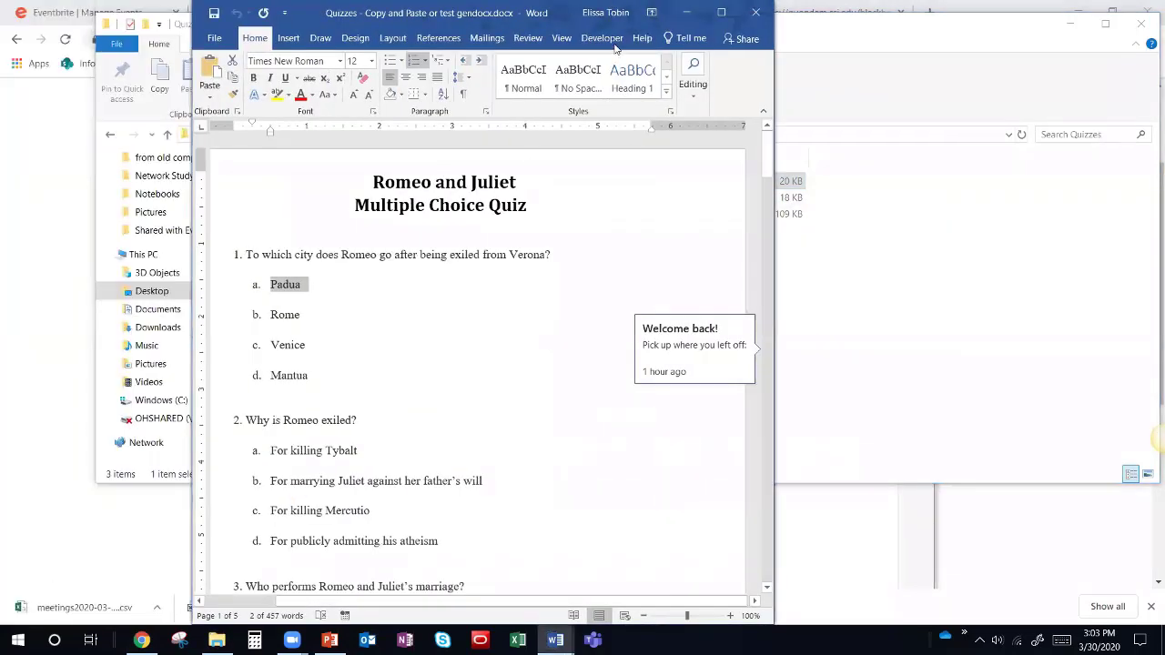
click(724, 13)
Step: Remove the automatic lettering from question 1's four answers and mark Rome as correct with an asterisk
click(410, 314)
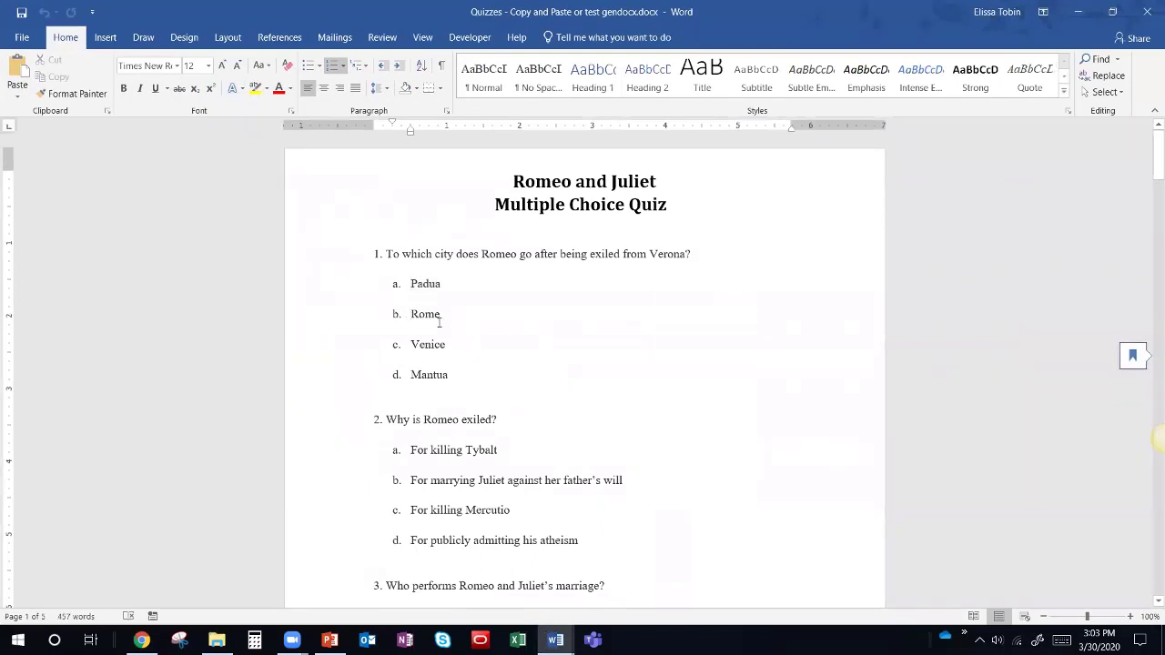
drag(458, 374, 409, 282)
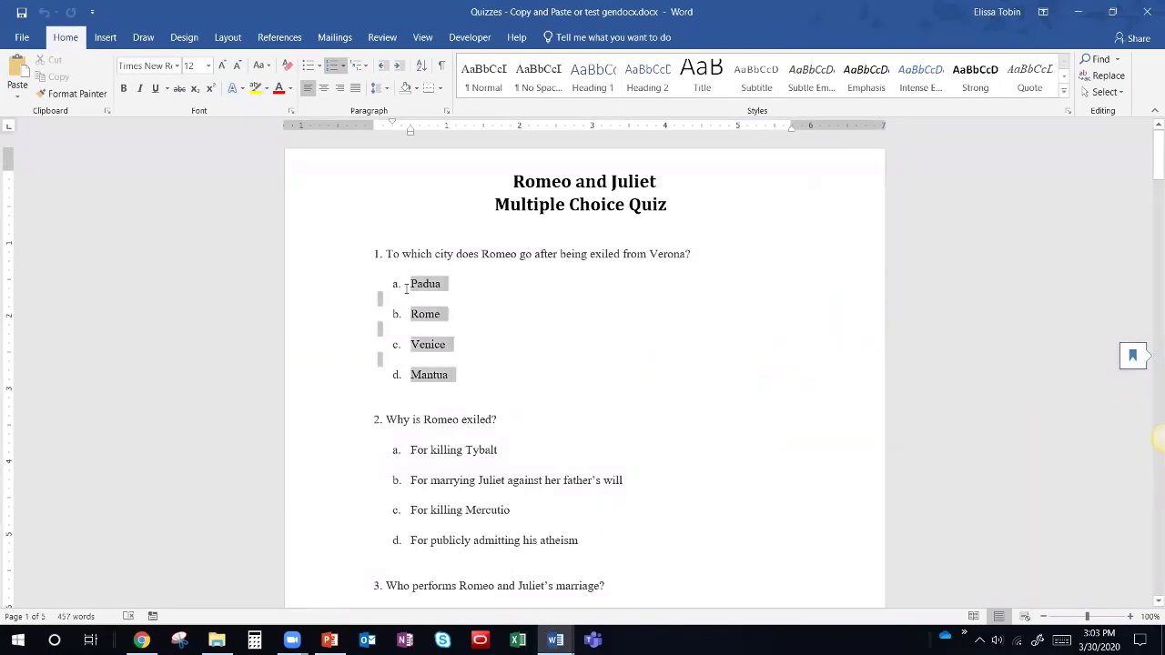
click(333, 66)
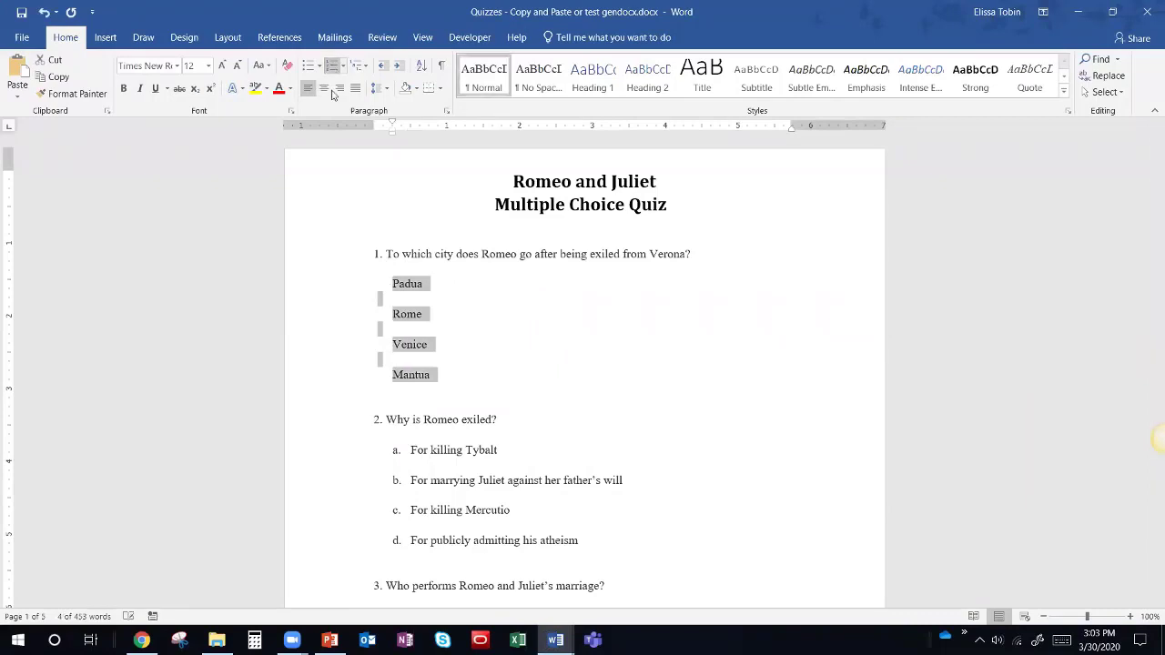
click(392, 317)
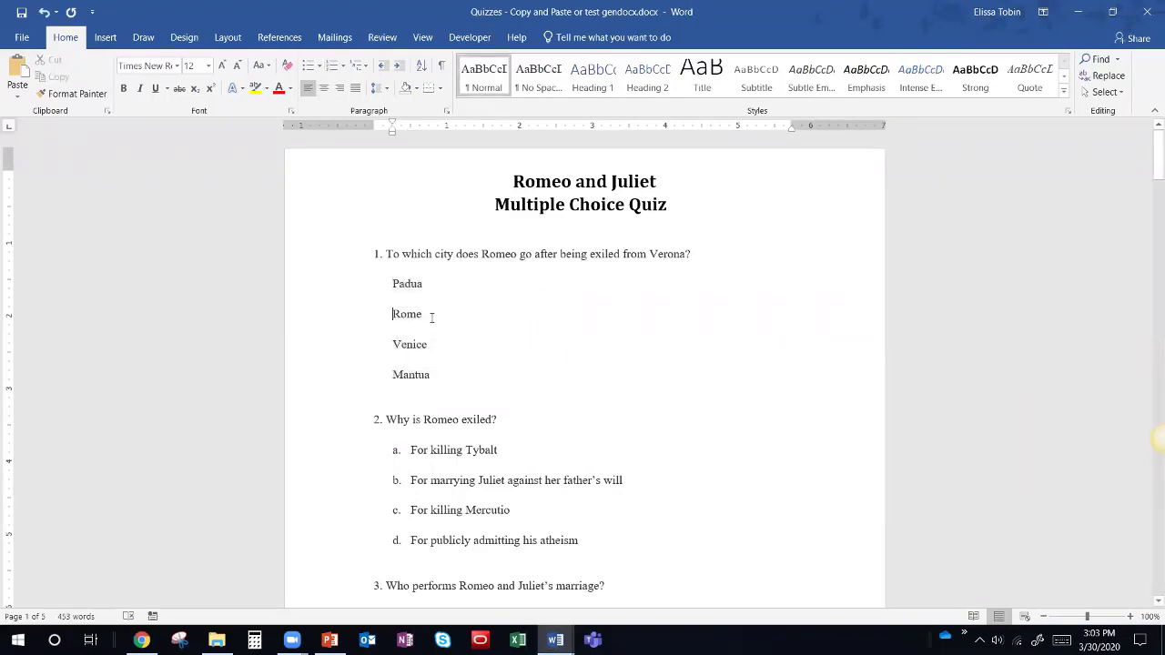
text(*)
drag(380, 248, 491, 420)
click(419, 407)
key(alt+Tab)
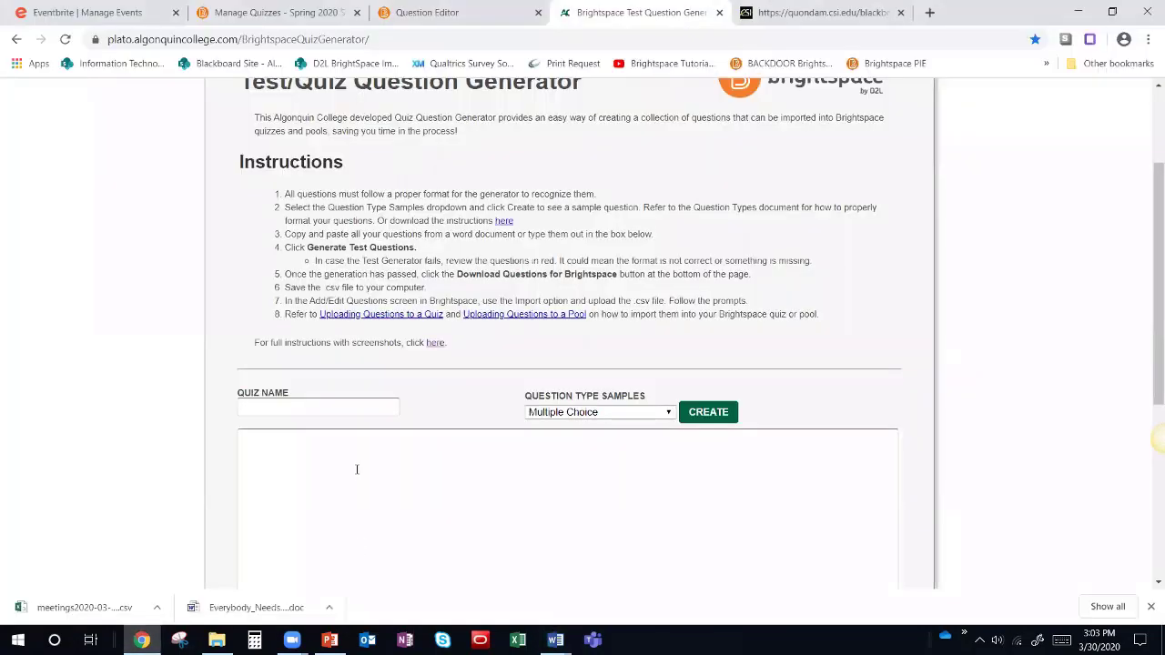
click(357, 469)
text(https://plato.algonquincollege.com/BrightspaceQuizGenerator/)
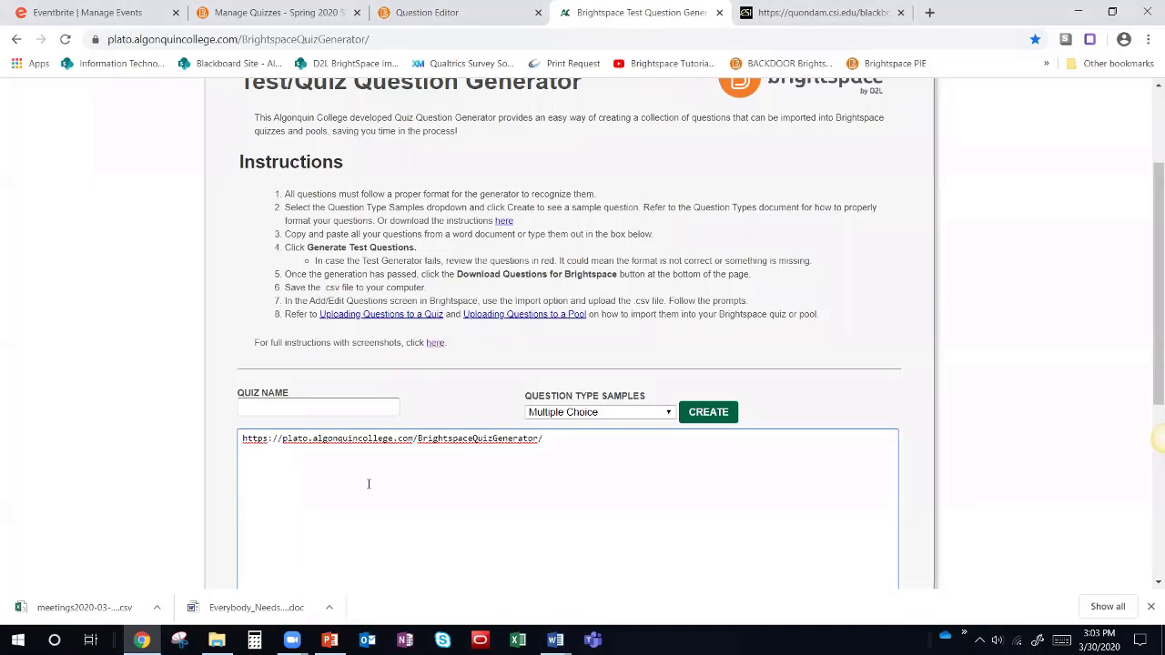
key(ctrl+z)
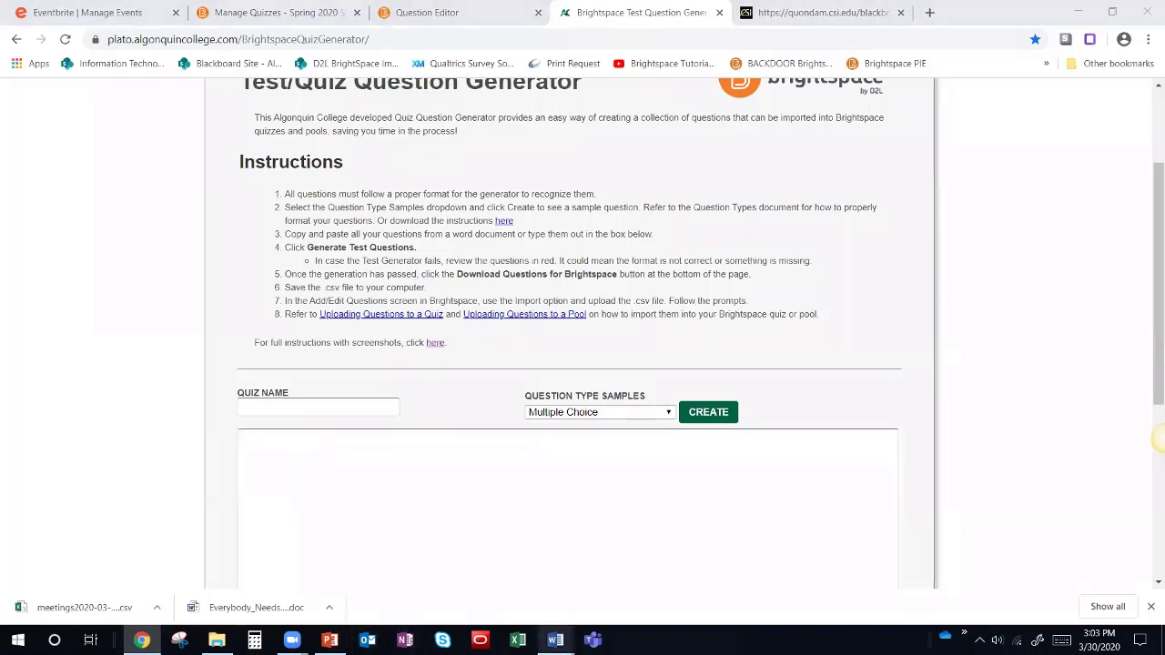
Step: Copy the entire Romeo and Juliet quiz from Word and paste it into the Algonquin generator's question box
mouse_move(555, 640)
click(678, 565)
key(ctrl+a)
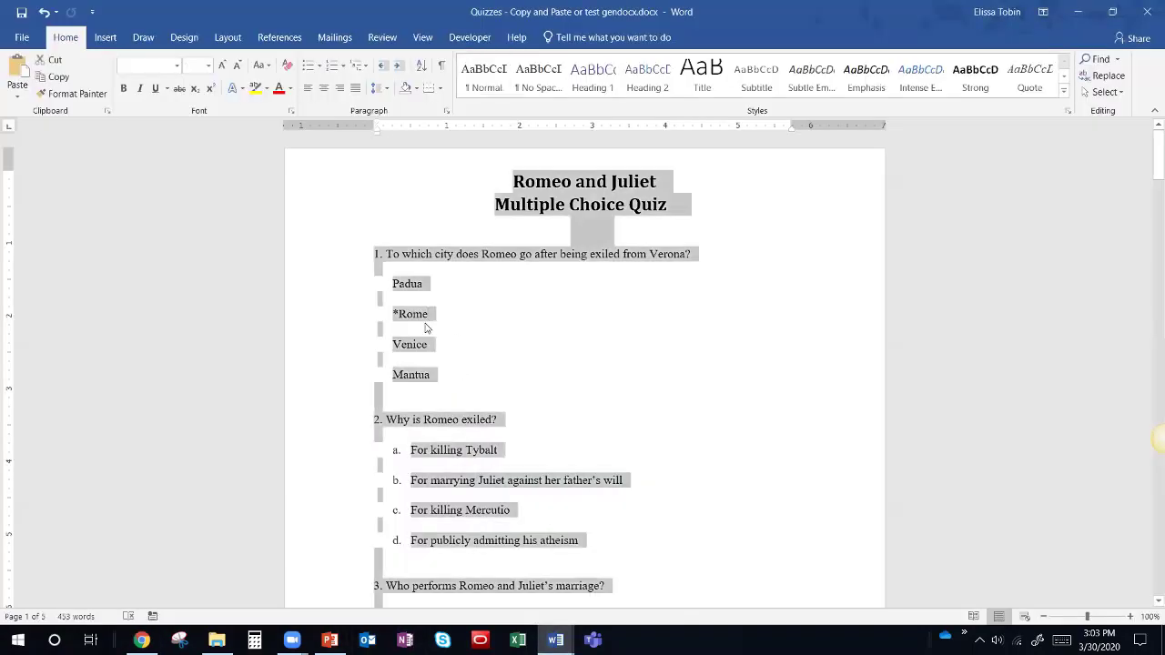
click(1077, 12)
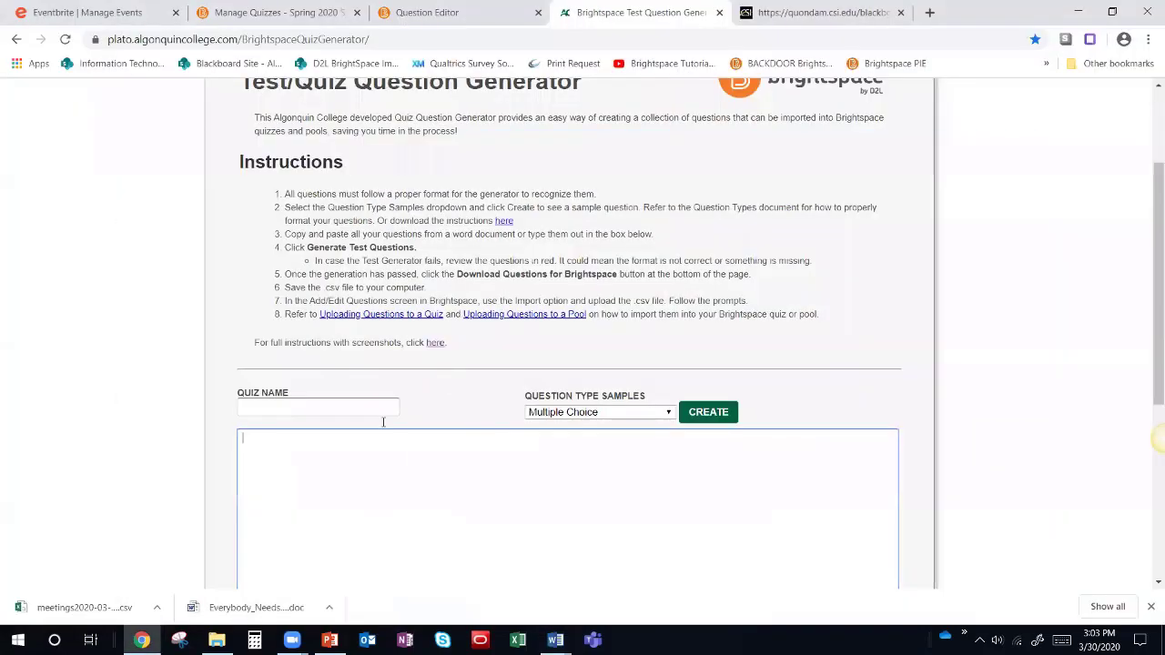
key(ctrl+v)
Step: Mark answer b, Sampson, of question 5 "Who kills Mercutio?" as correct with an asterisk in the pasted text
scroll(402, 478, up, 1)
scroll(401, 478, up, 5)
scroll(401, 478, down, 5)
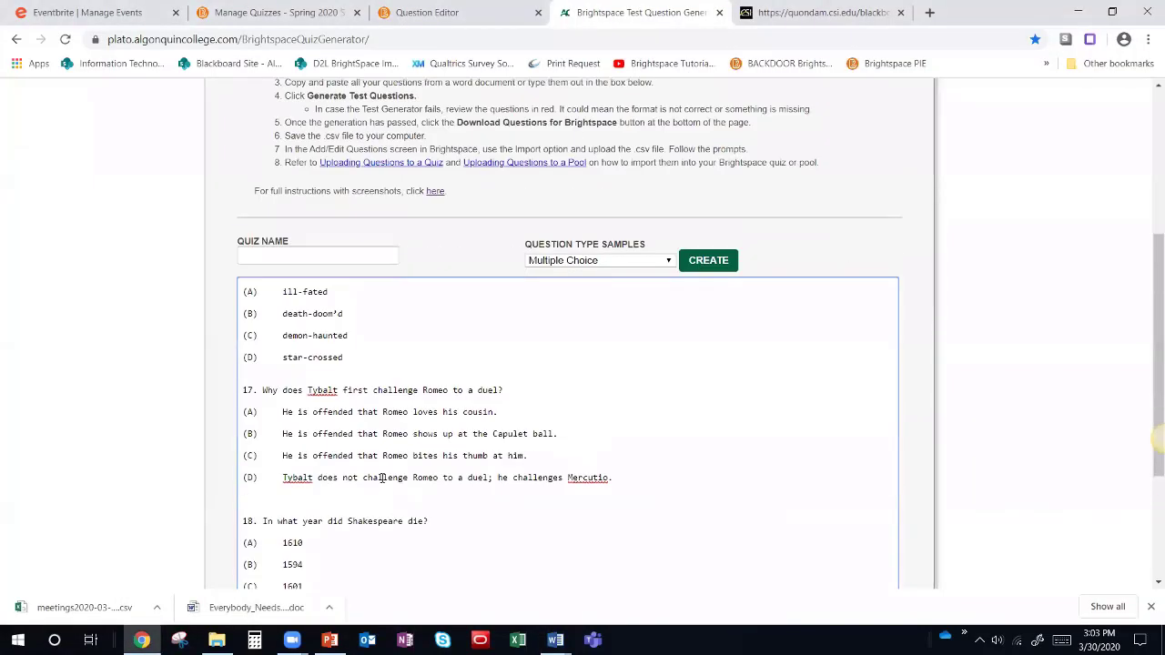
drag(382, 478, 302, 230)
click(264, 313)
key(Up)
key(Up)
key(Up)
key(Up)
key(Up)
key(Up)
key(Up)
key(Up)
key(Up)
key(Up)
key(Up)
key(Up)
key(Up)
key(Up)
key(Up)
key(Up)
key(Up)
key(Up)
key(Up)
key(Up)
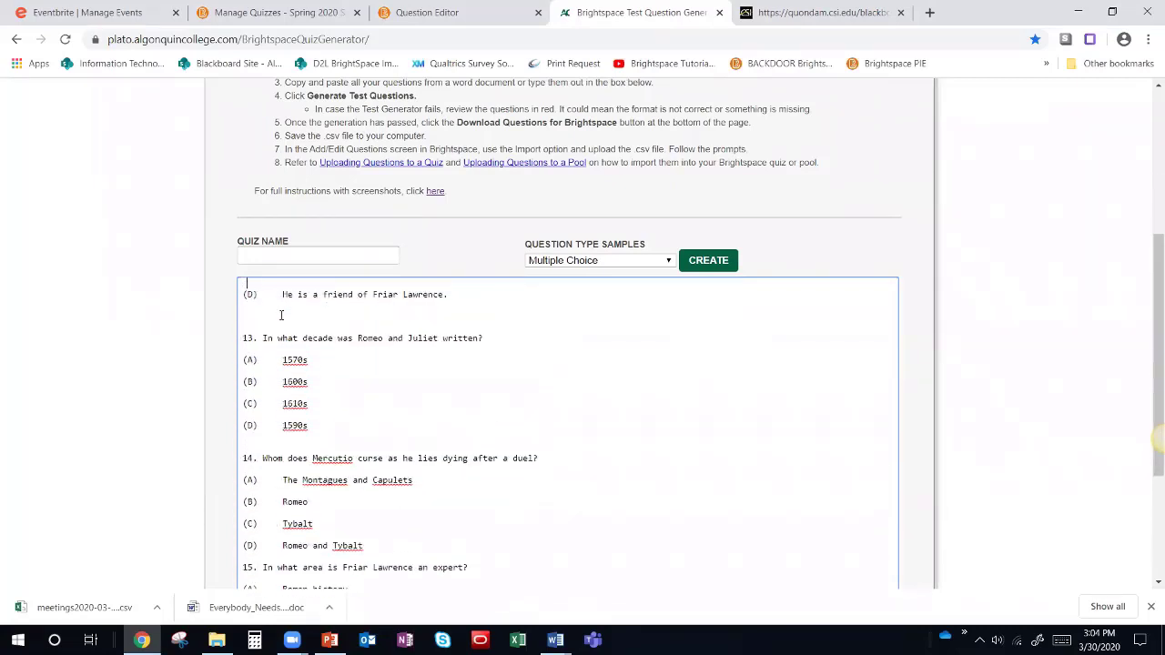
key(Up)
key(Up)
key(Up)
key(Up)
key(Up)
key(Up)
key(Up)
key(Up)
key(Up)
key(Up)
key(Up)
key(Up)
key(Up)
key(Up)
key(Up)
key(Up)
key(Up)
key(Up)
key(Up)
key(Up)
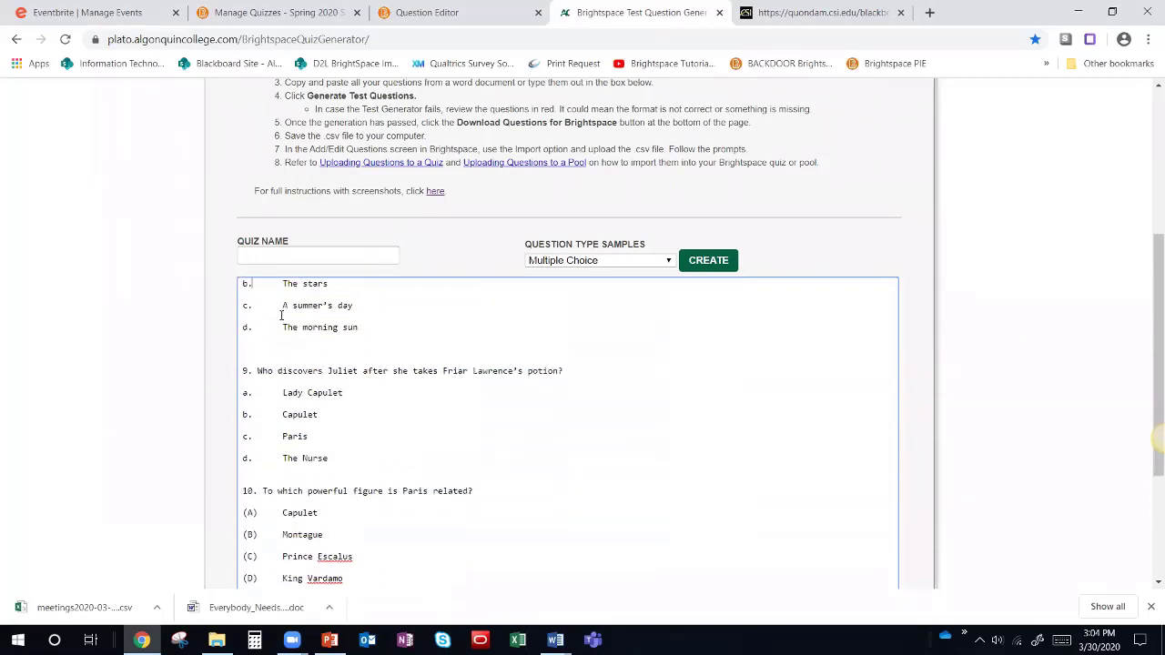
key(Up)
key(Up)
key(Up)
key(Up)
key(Up)
key(Up)
key(Up)
key(Up)
key(Up)
key(Up)
key(Up)
key(Up)
key(Up)
key(Up)
key(Up)
key(Up)
key(Up)
key(Up)
key(Up)
key(Up)
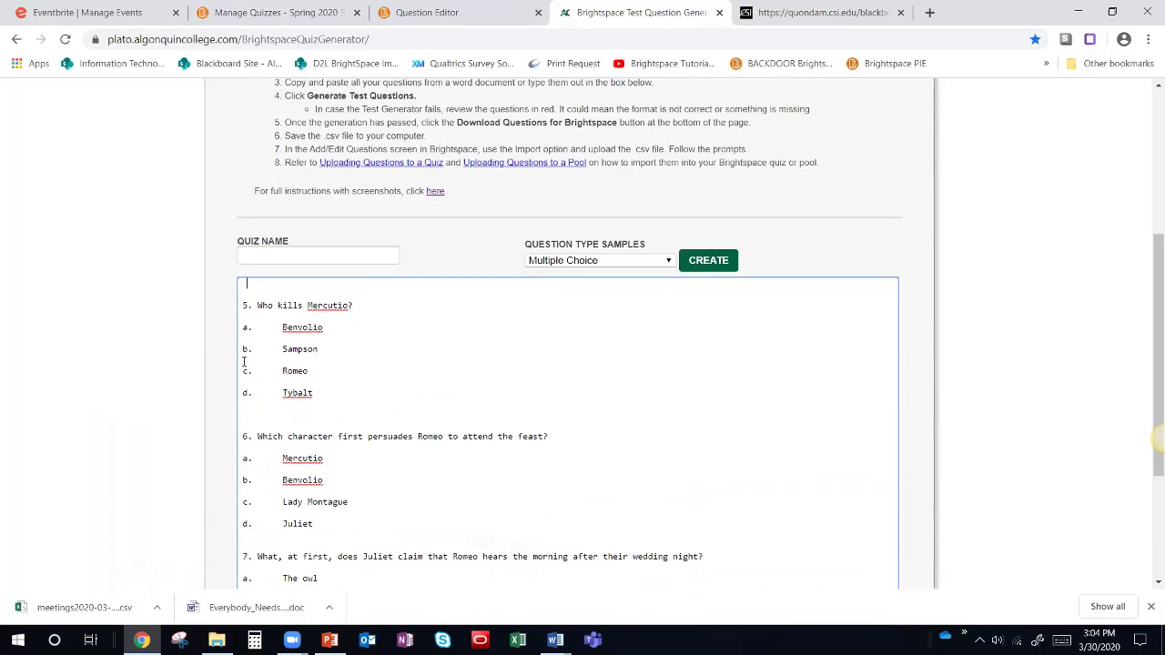
click(243, 350)
text(*)
scroll(597, 418, down, 3)
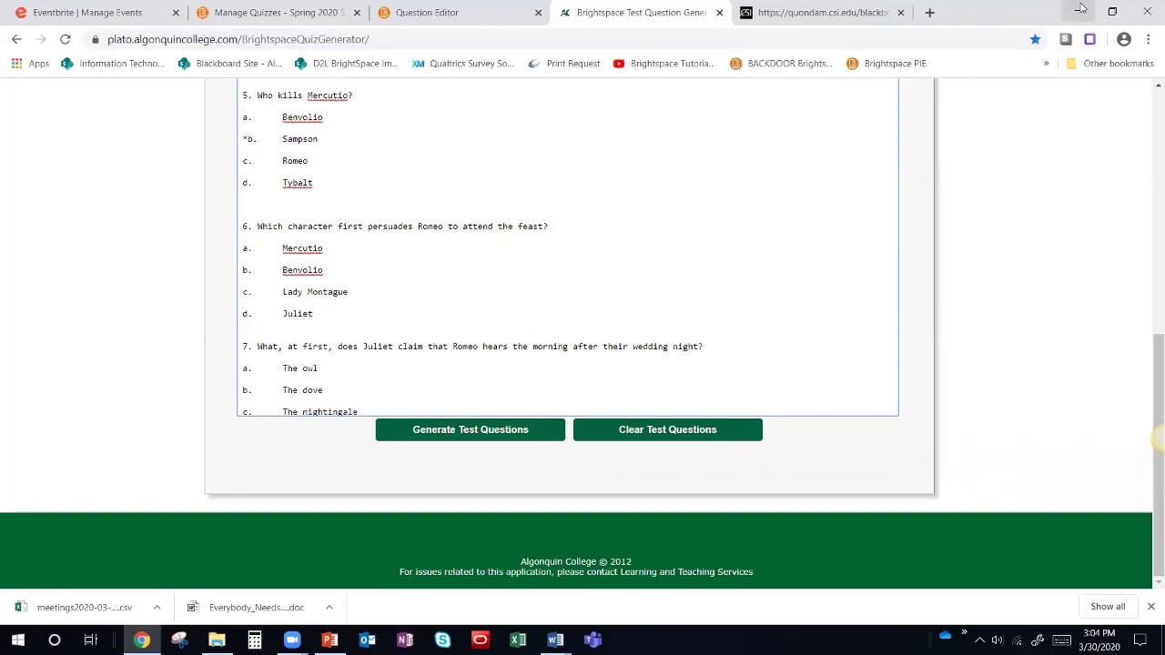
Step: Leave the placeholder multiple-choice question unsaved and return to the Reading Quiz question list
click(419, 11)
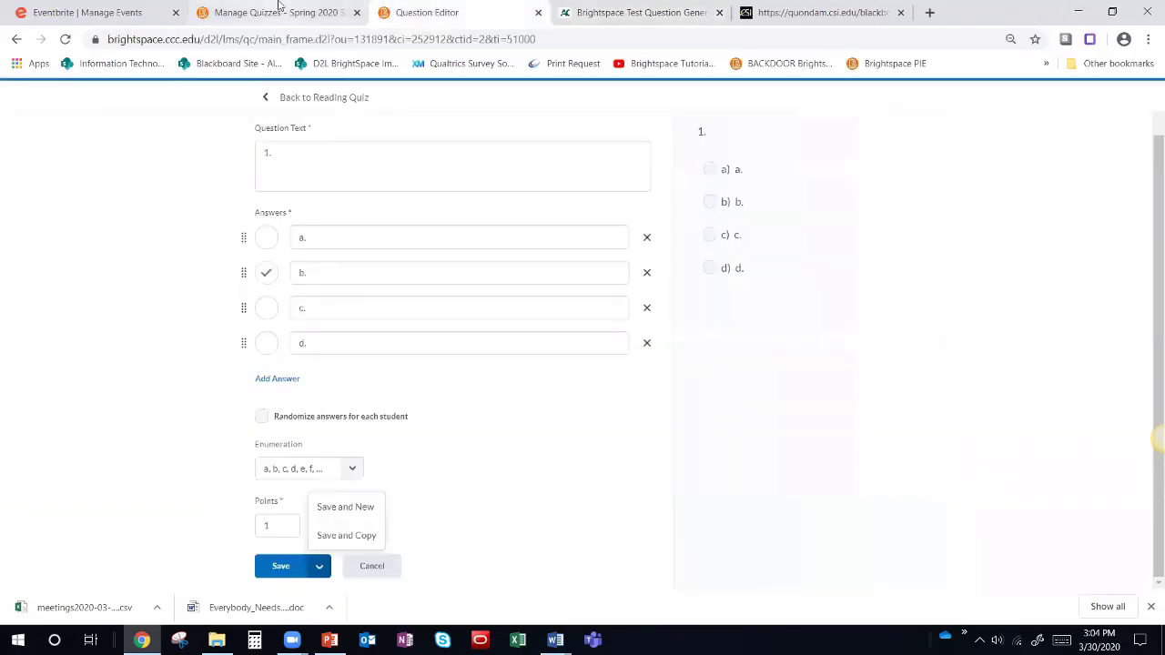
click(279, 12)
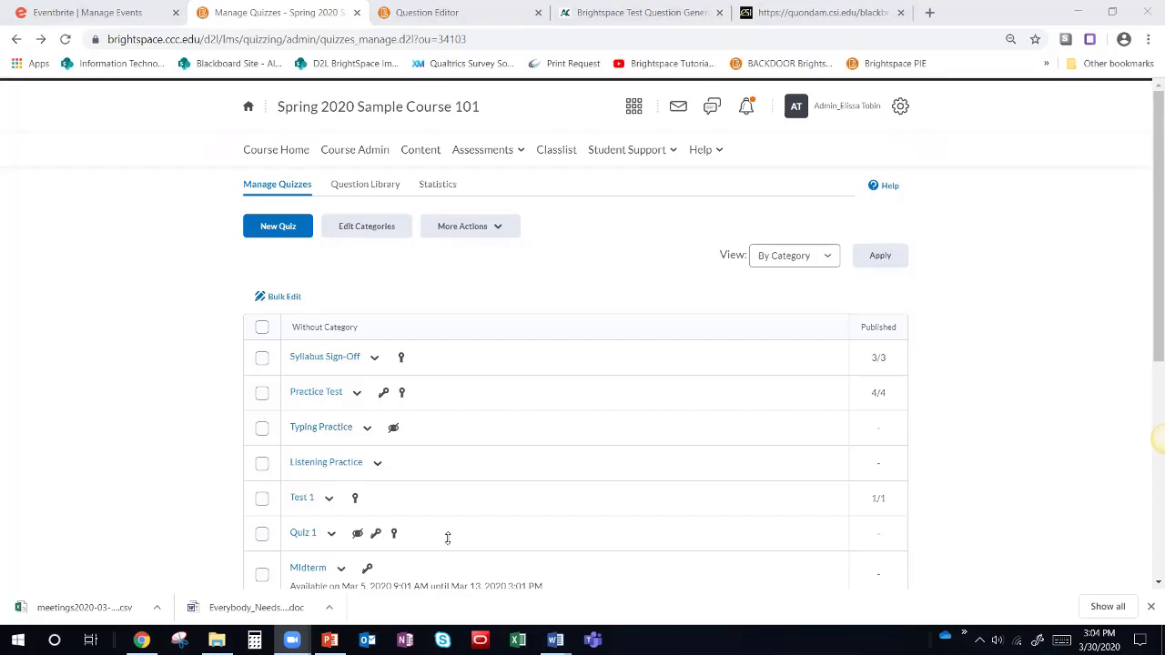
mouse_move(401, 358)
click(434, 11)
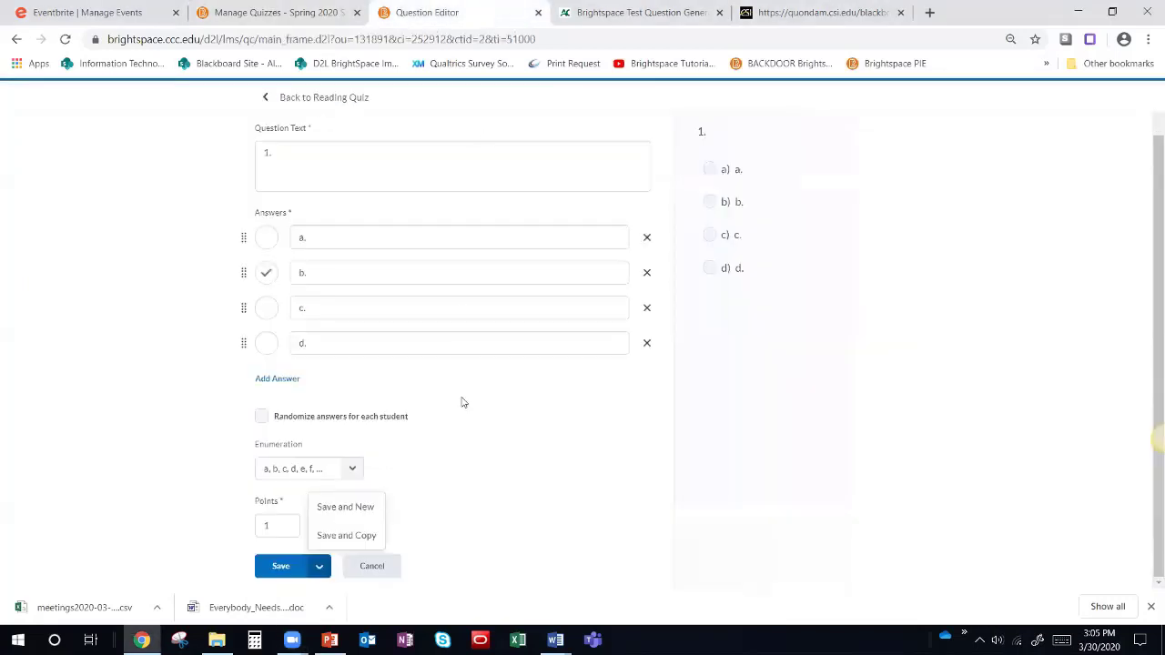
click(434, 452)
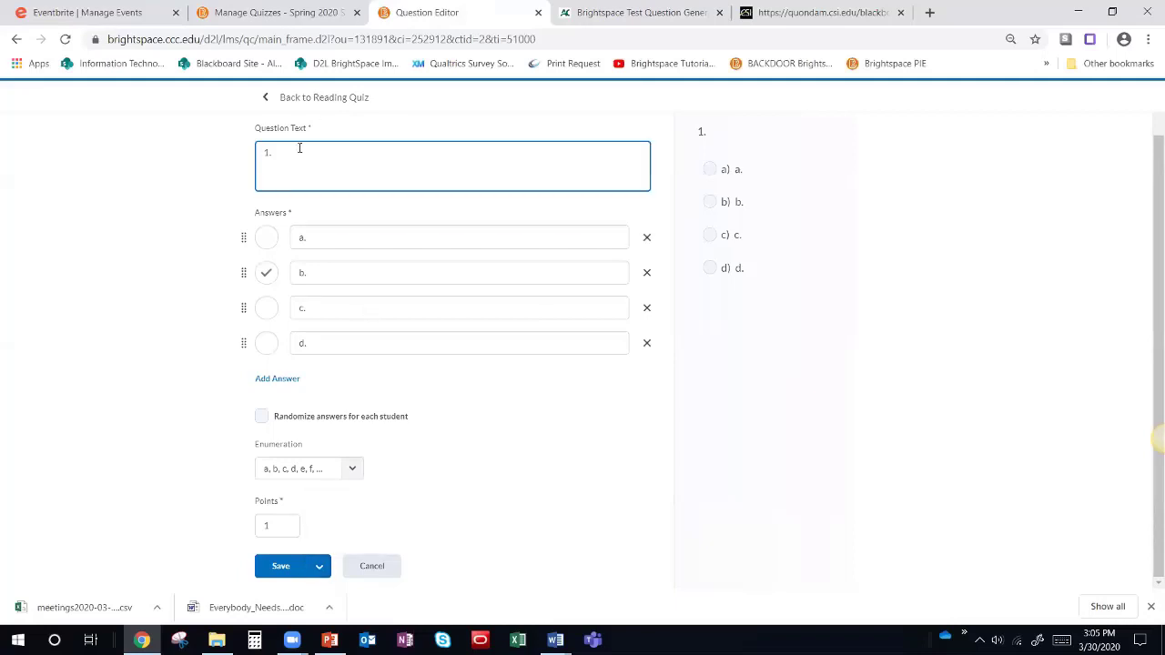
click(315, 96)
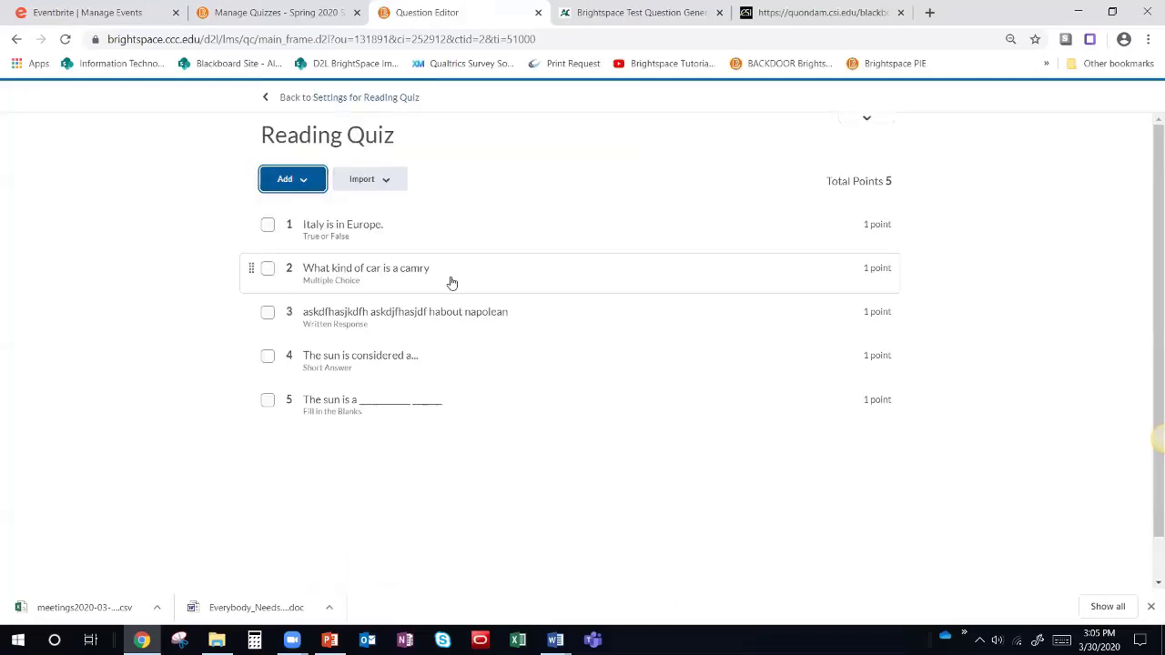
Step: Examine the question types available for a new Reading Quiz question
click(287, 180)
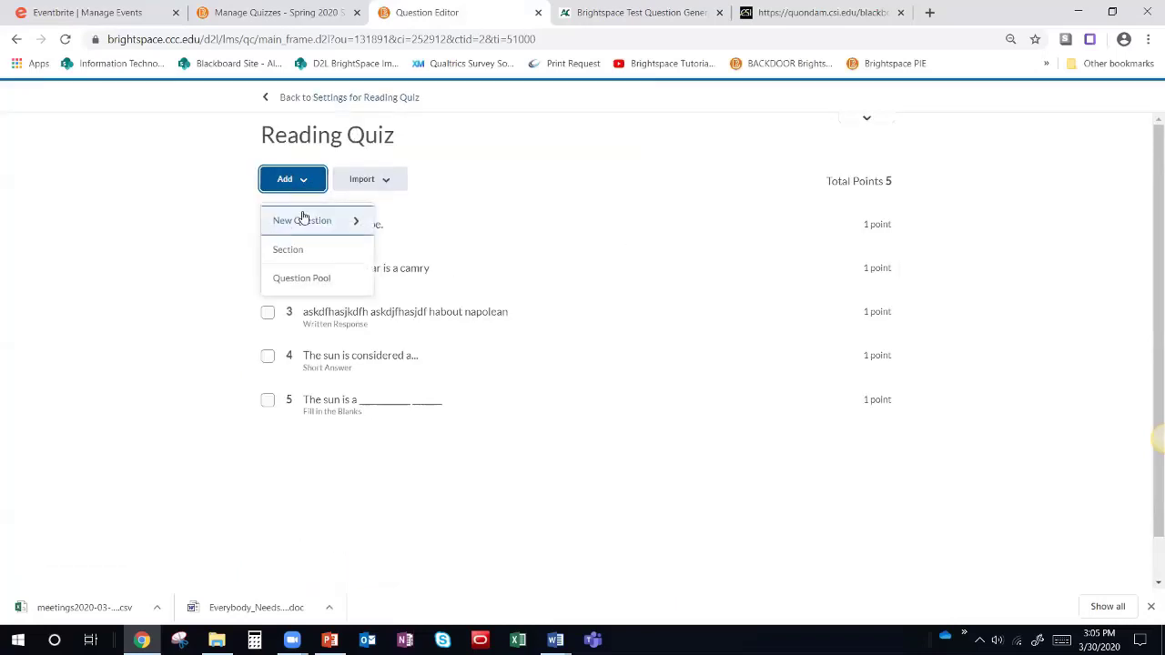
click(303, 216)
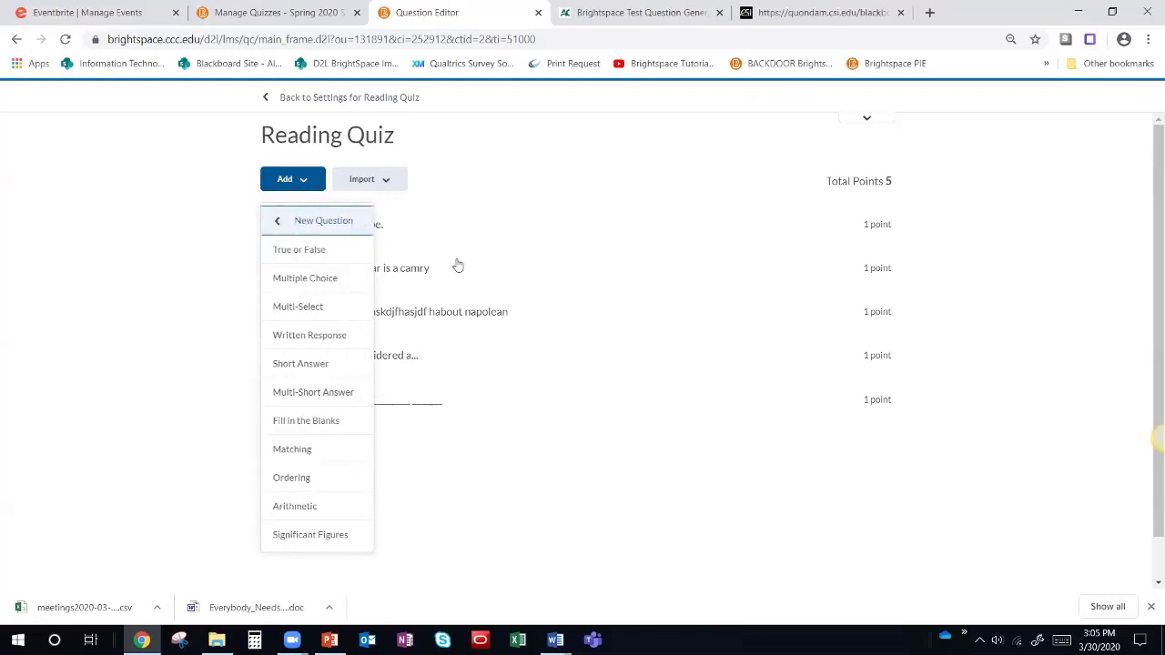
click(592, 364)
Step: In the Reading Quiz settings, mark question 2, "What kind of car is a camry", as a bonus question and save the quiz
click(356, 100)
click(357, 99)
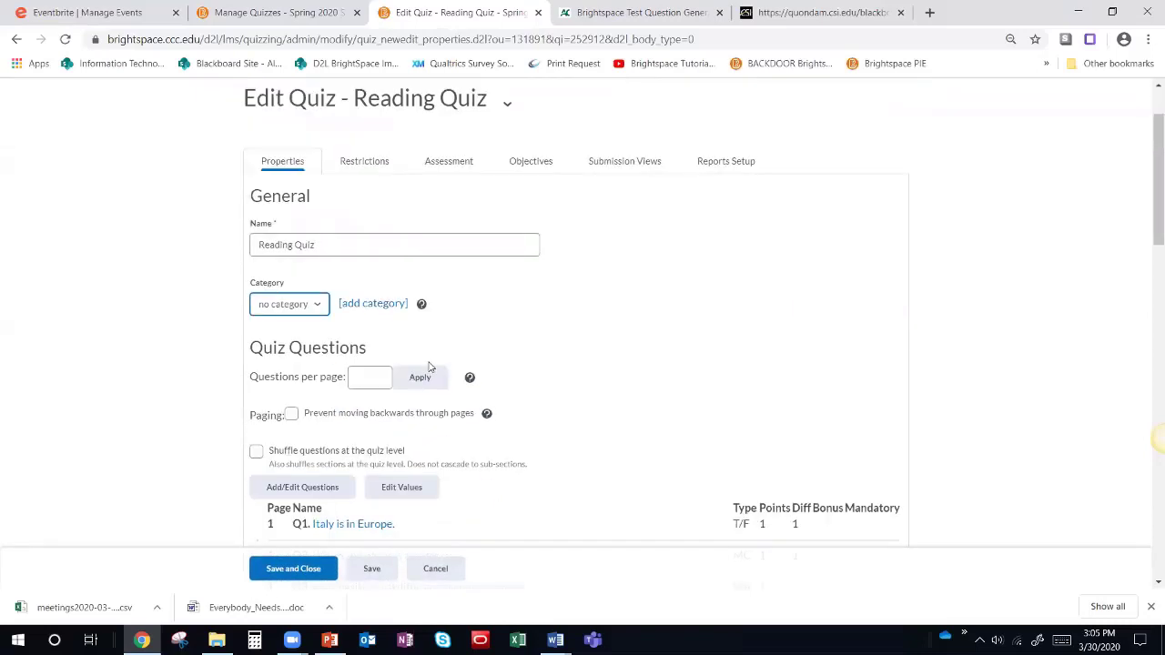
scroll(439, 378, down, 2)
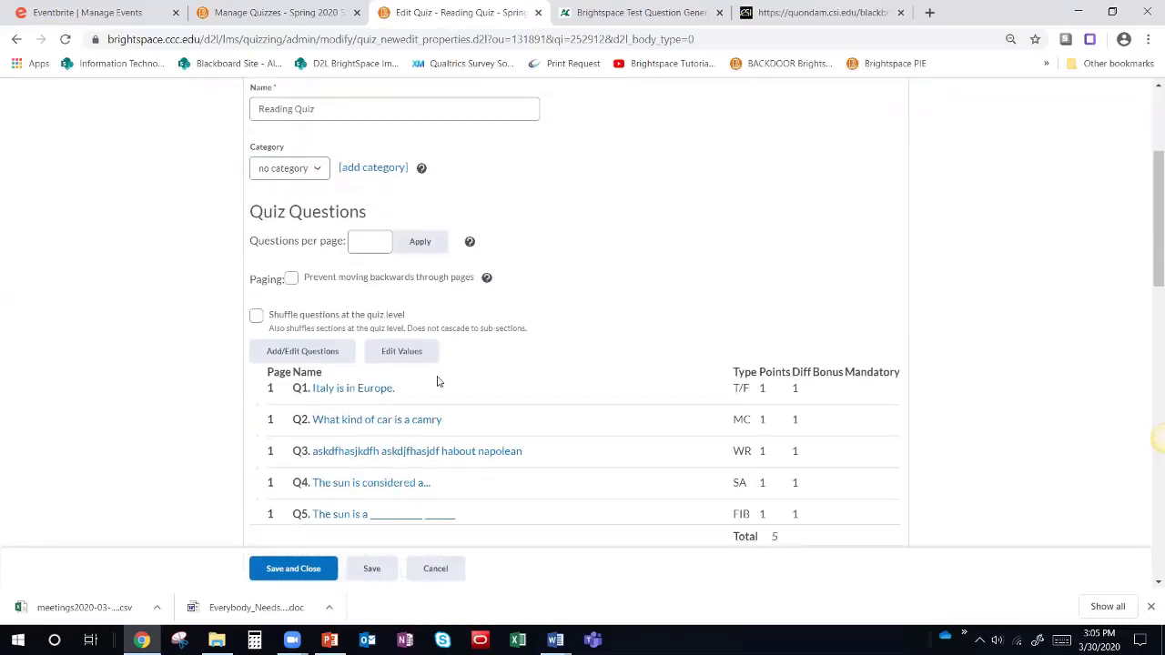
drag(782, 373, 876, 378)
click(800, 373)
click(396, 361)
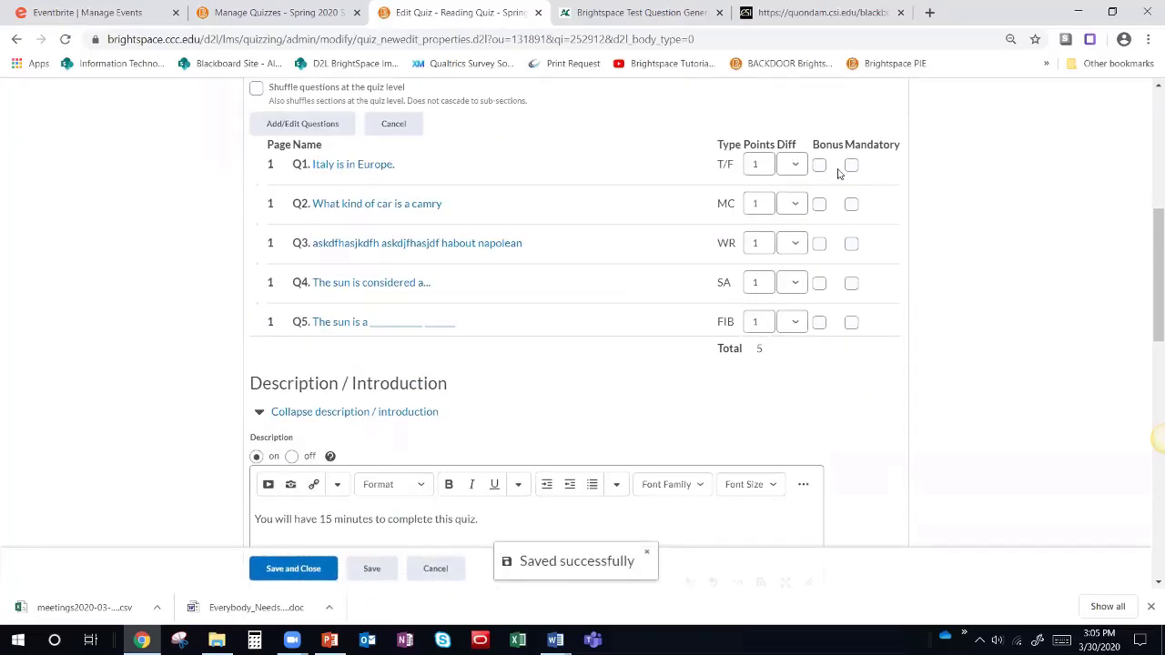
click(819, 203)
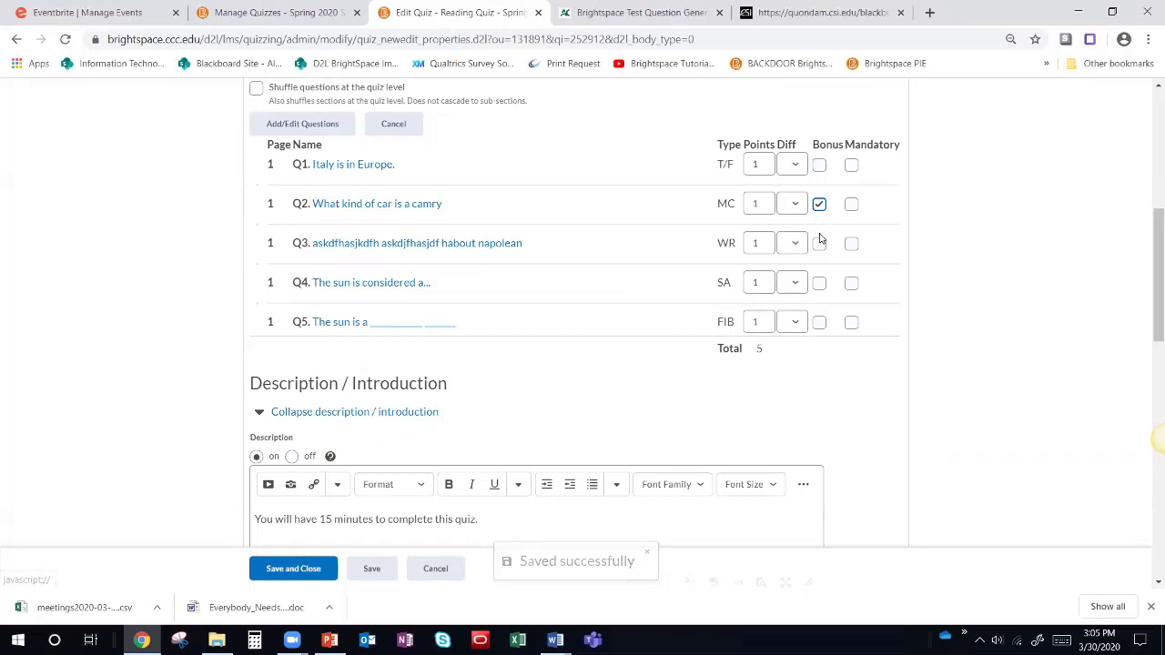
scroll(437, 510, down, 1)
click(373, 568)
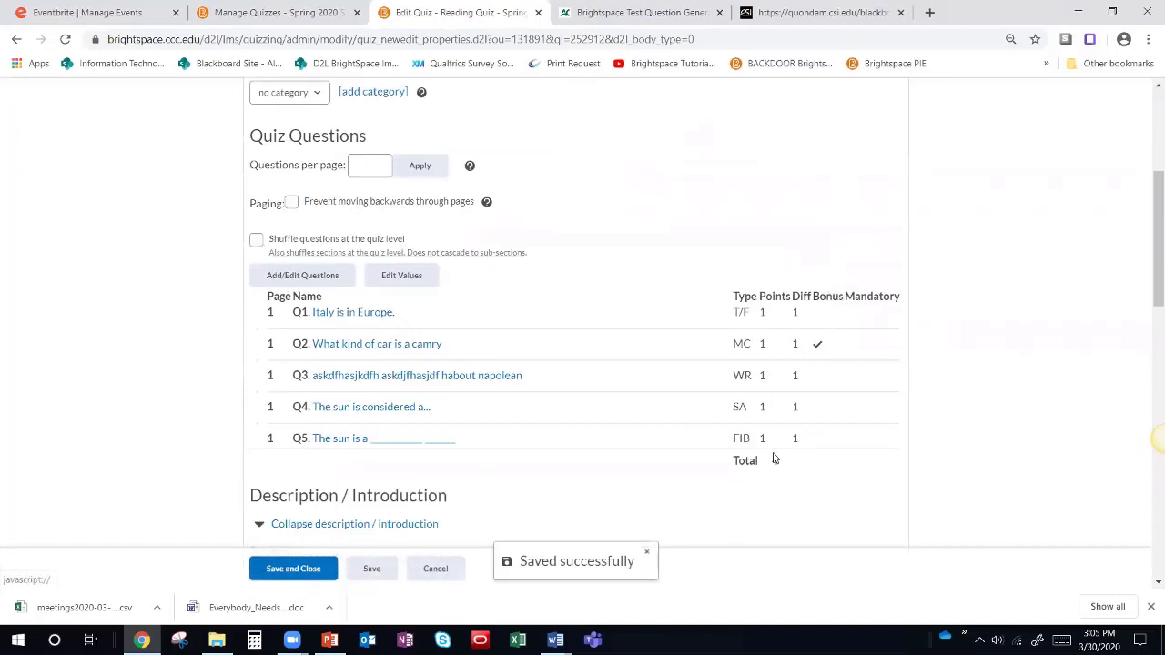
Step: Review the Reading Quiz's total points and the rest of its question properties
double_click(775, 462)
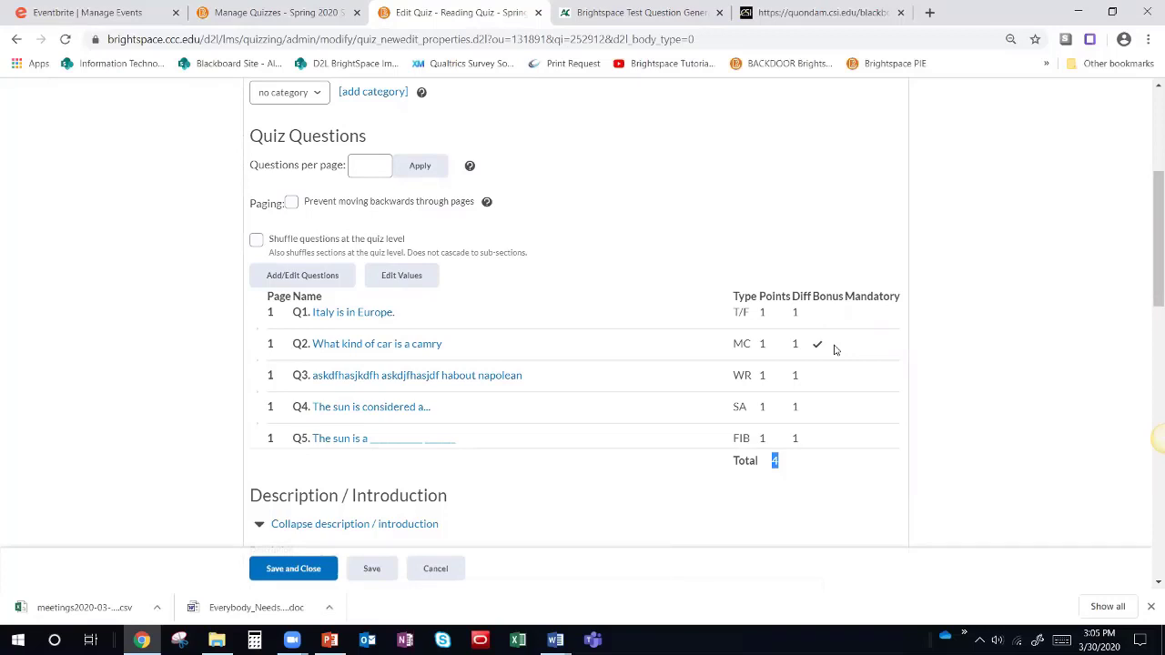
scroll(489, 342, up, 4)
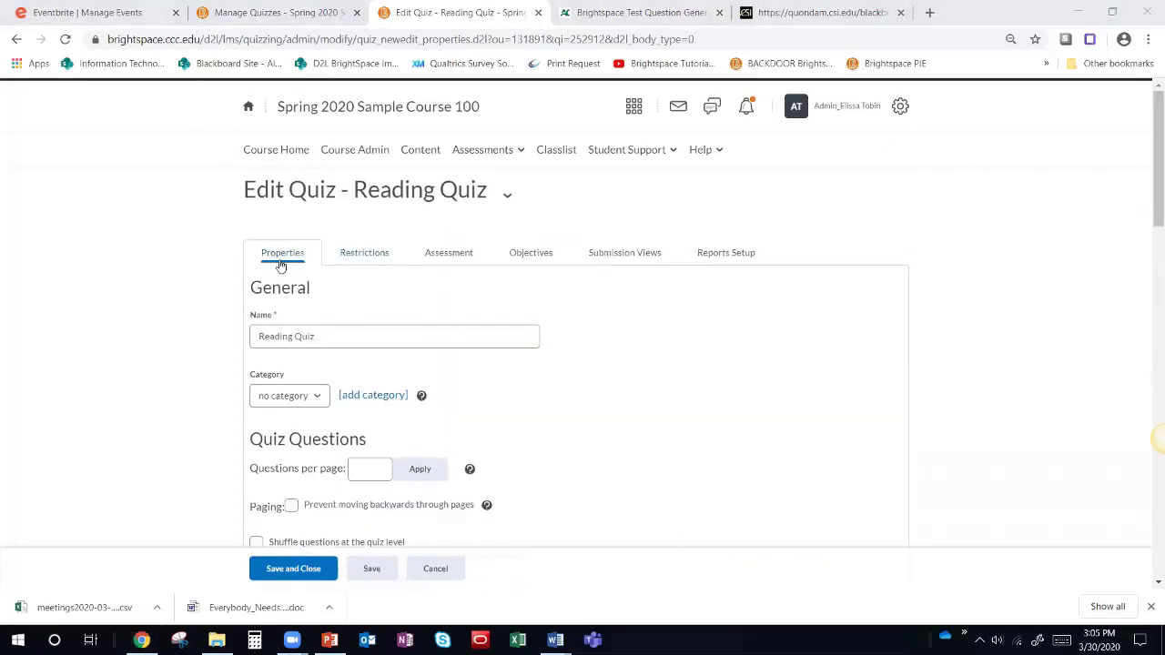
scroll(284, 259, down, 2)
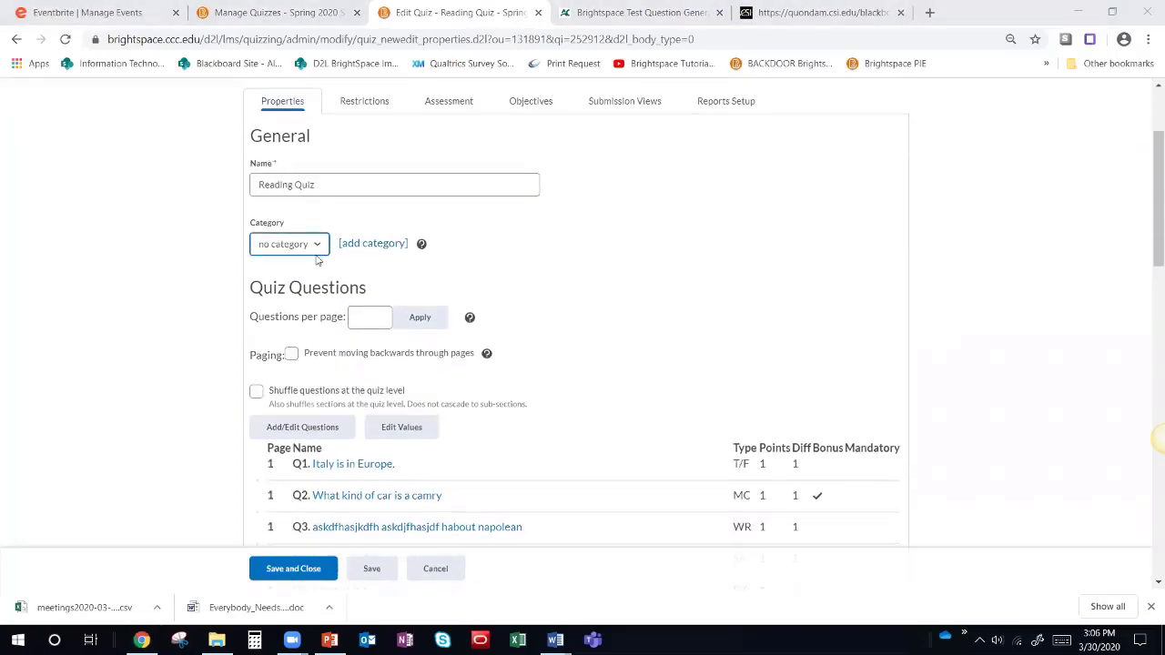
scroll(316, 261, down, 2)
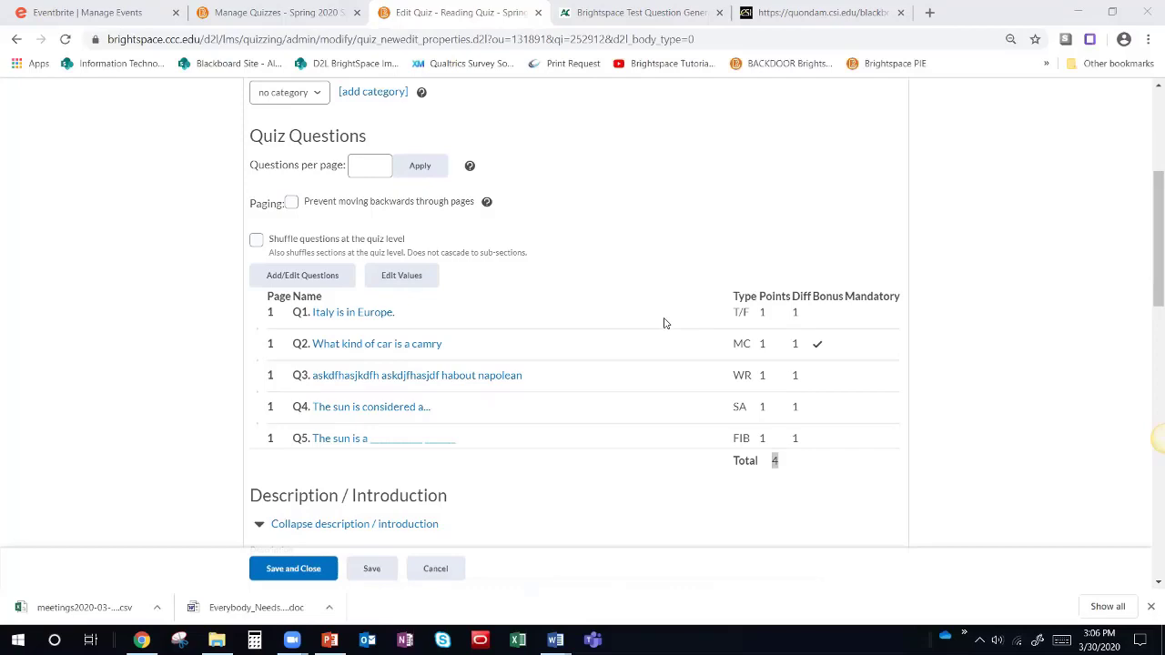
scroll(664, 324, up, 4)
Step: Switch to the Spring 2020 Sample Course 101 quiz list and open the grading page for Practice Test
click(285, 9)
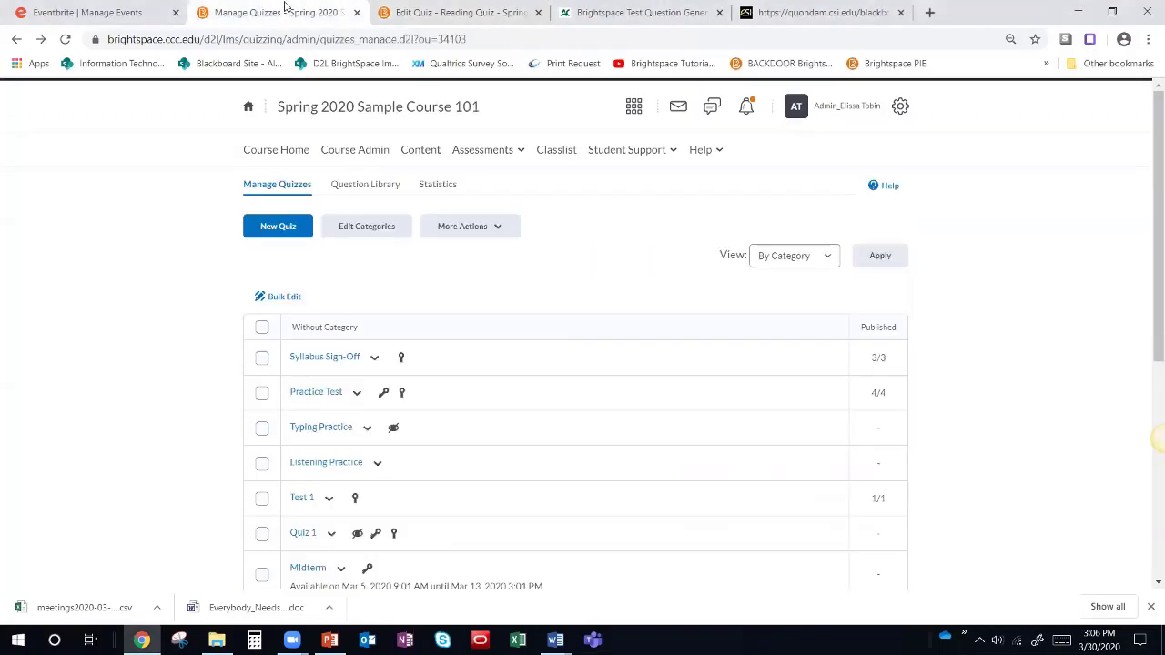
scroll(609, 328, down, 3)
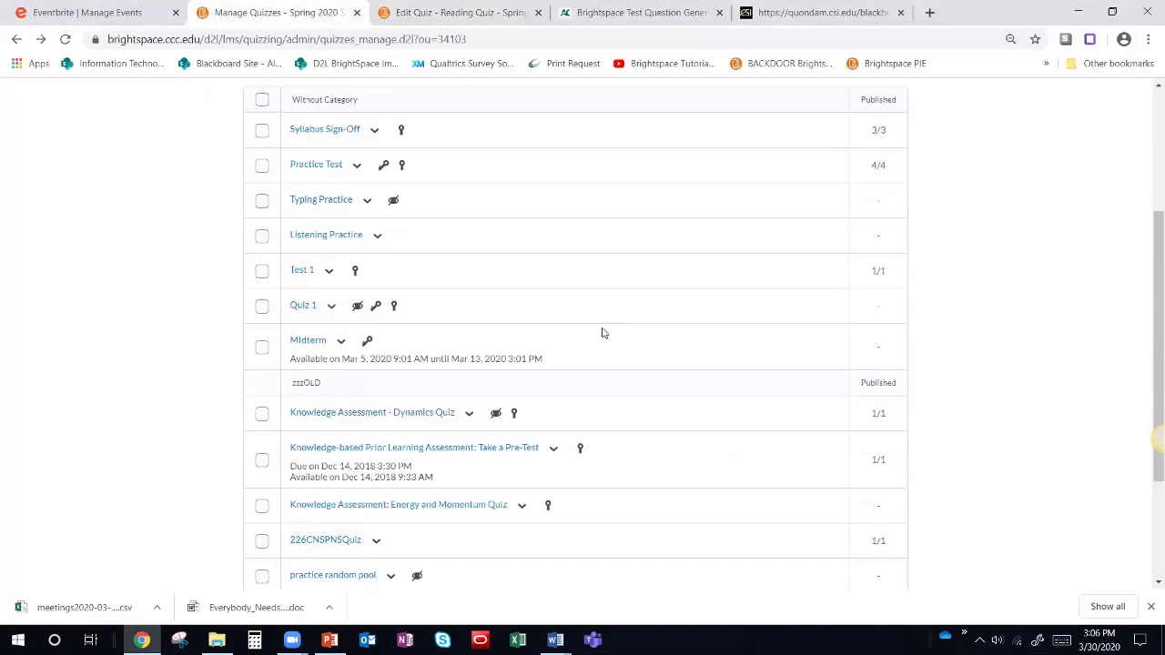
scroll(588, 333, down, 2)
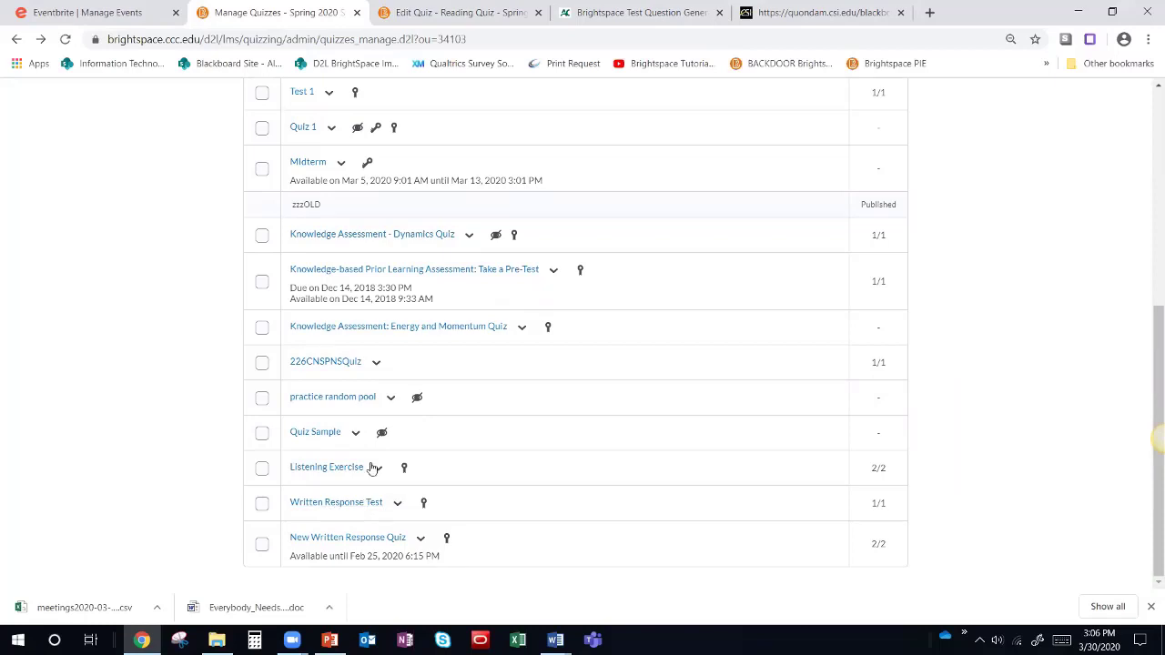
scroll(433, 442, up, 2)
scroll(484, 447, up, 1)
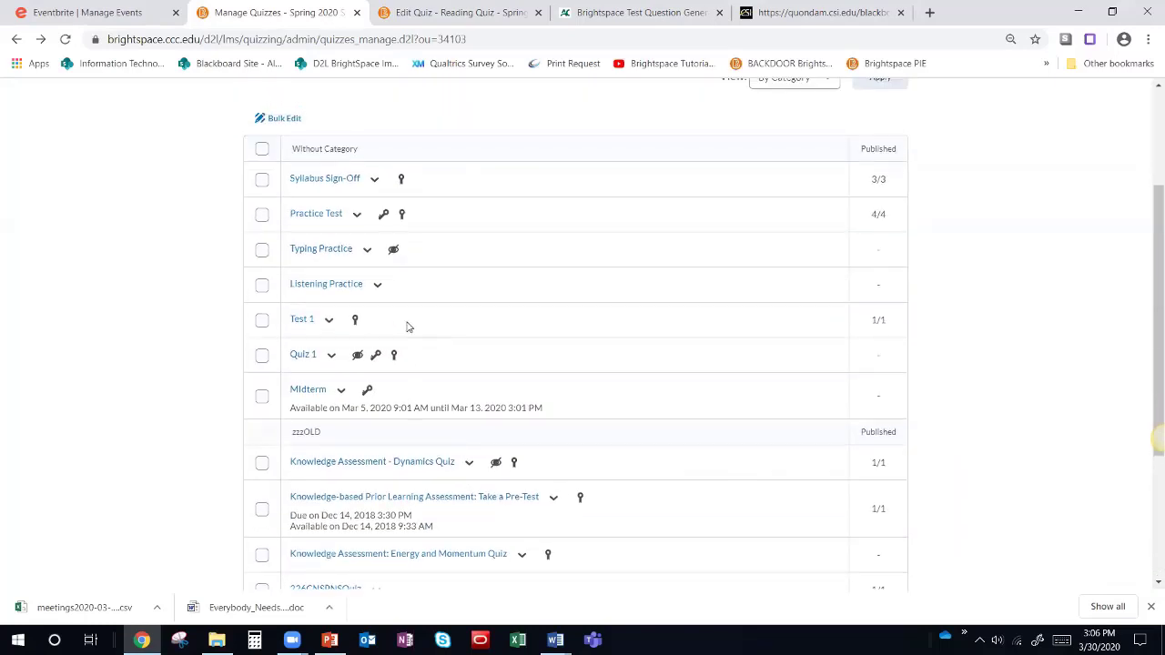
click(355, 215)
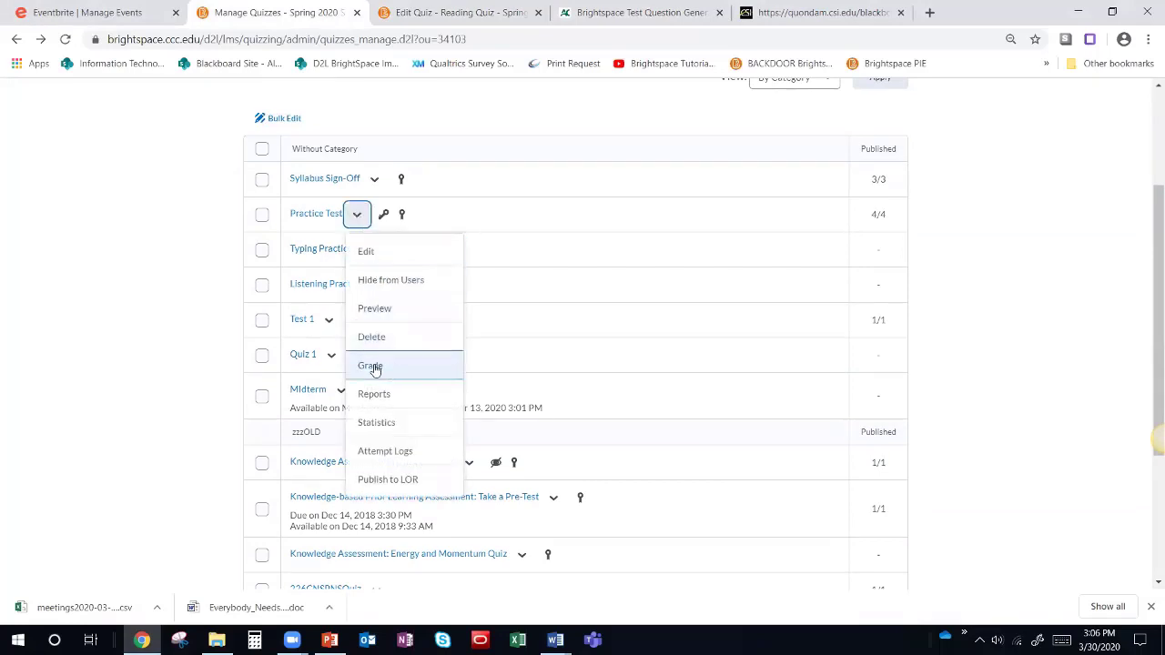
scroll(255, 473, down, 3)
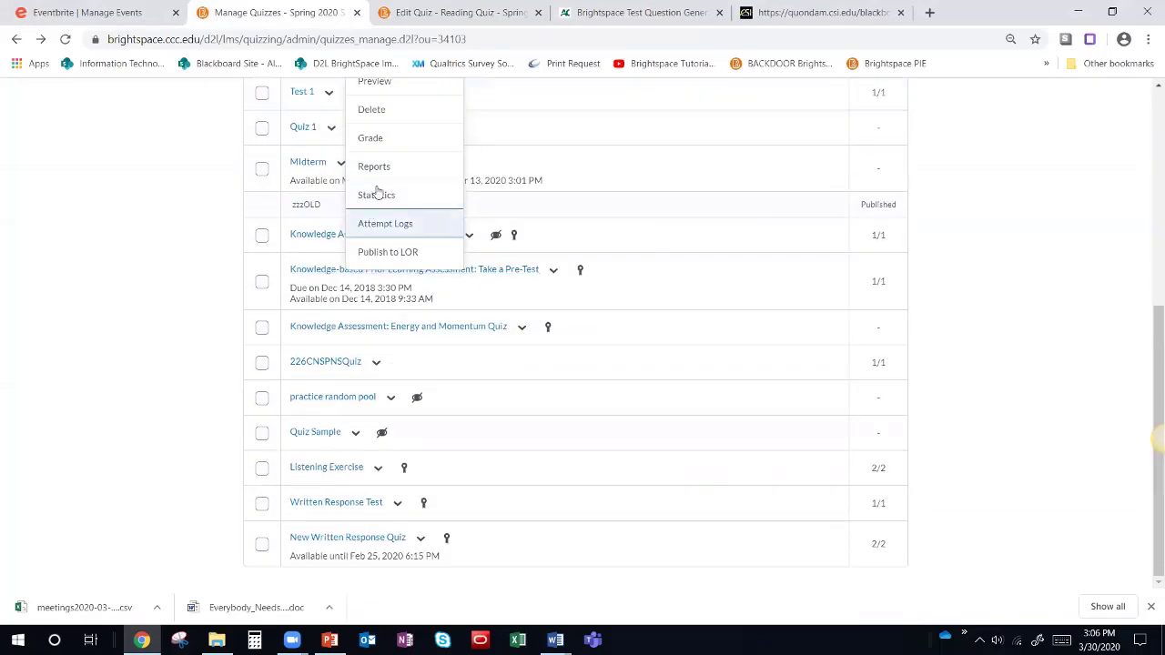
click(383, 138)
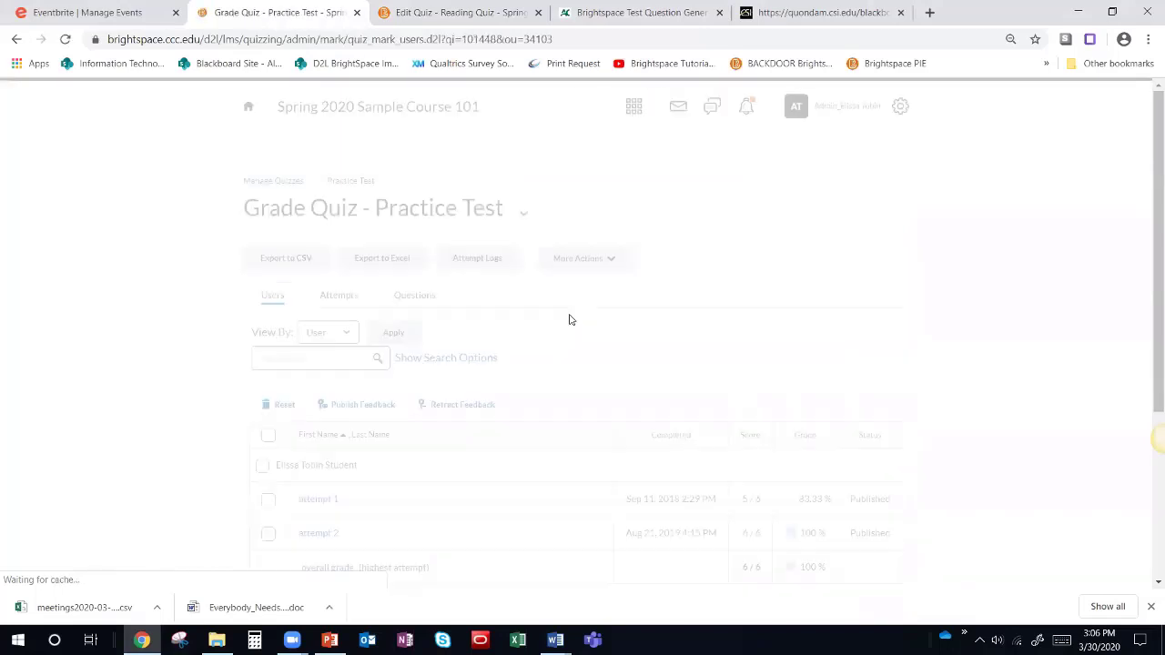
Step: Examine the students' attempts, scores and grades for Practice Test
scroll(809, 338, down, 2)
scroll(741, 385, down, 1)
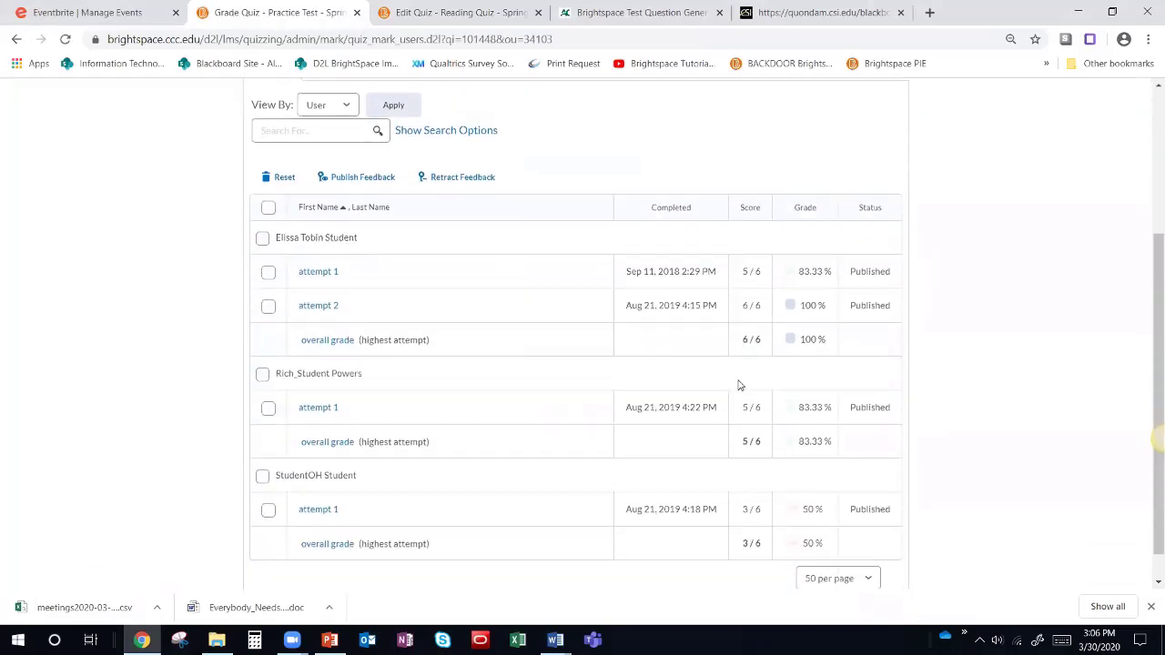
drag(277, 245, 369, 243)
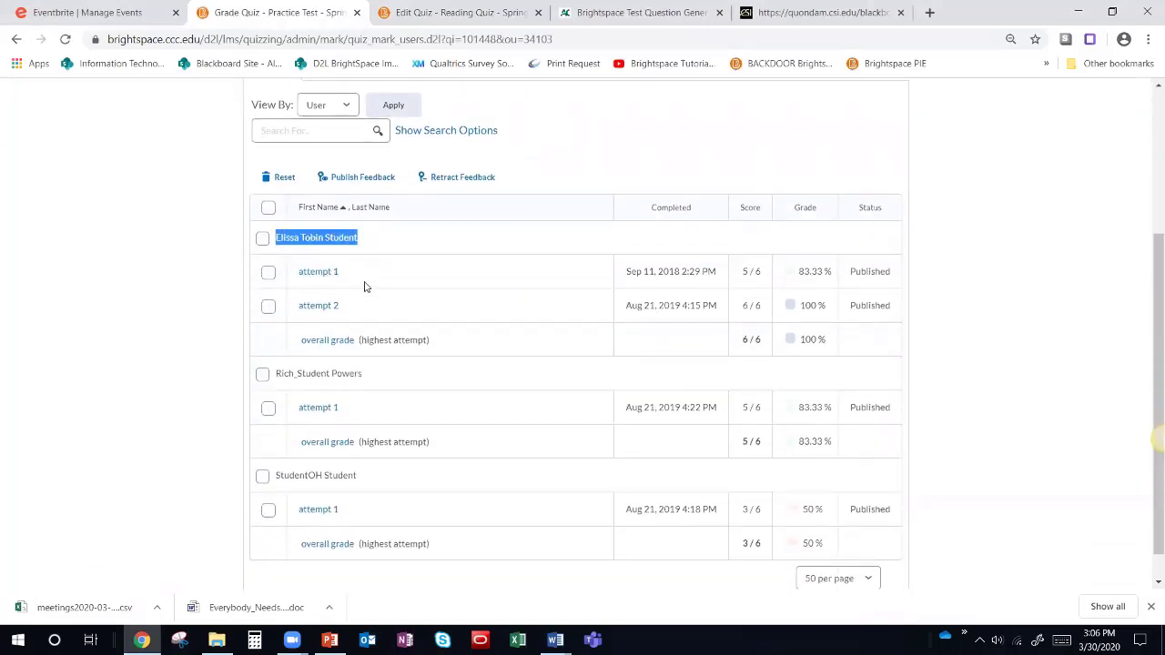
scroll(754, 351, down, 1)
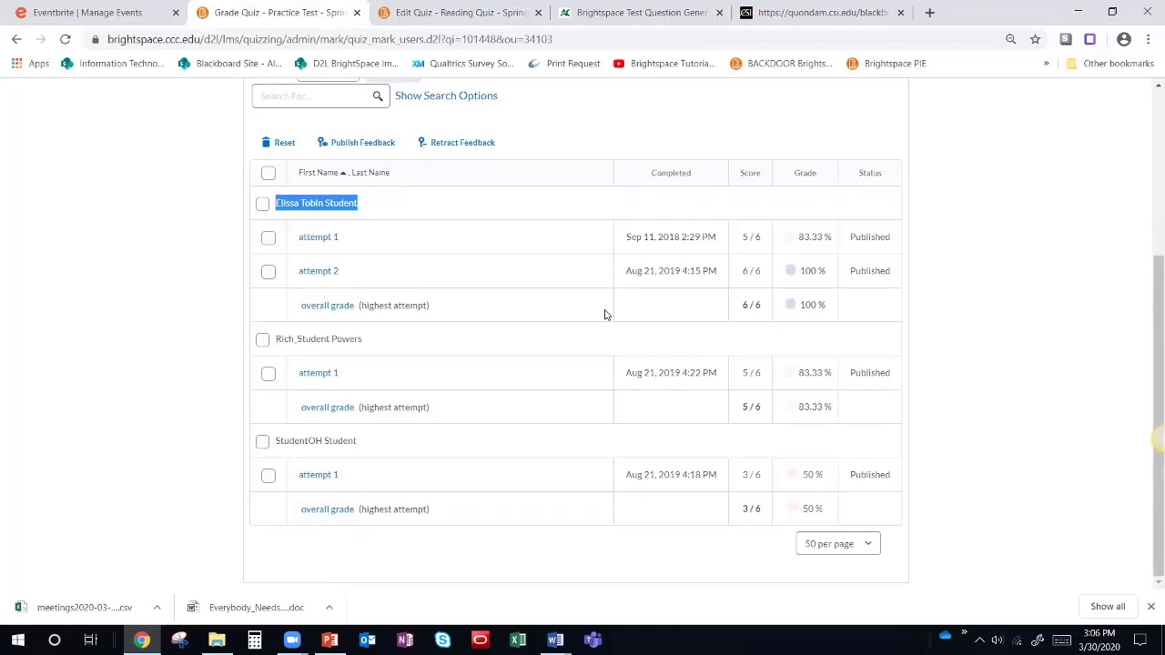
scroll(604, 314, up, 3)
Step: Return to the course's quiz list and open the grading page for Written Response Test
click(473, 157)
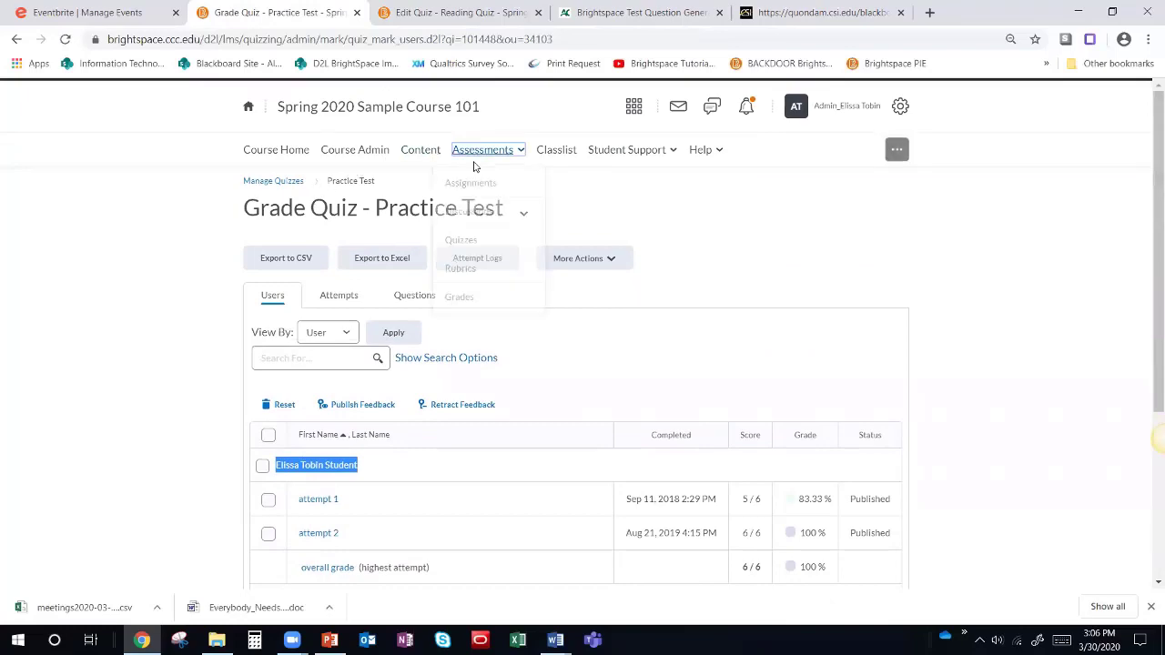
click(476, 244)
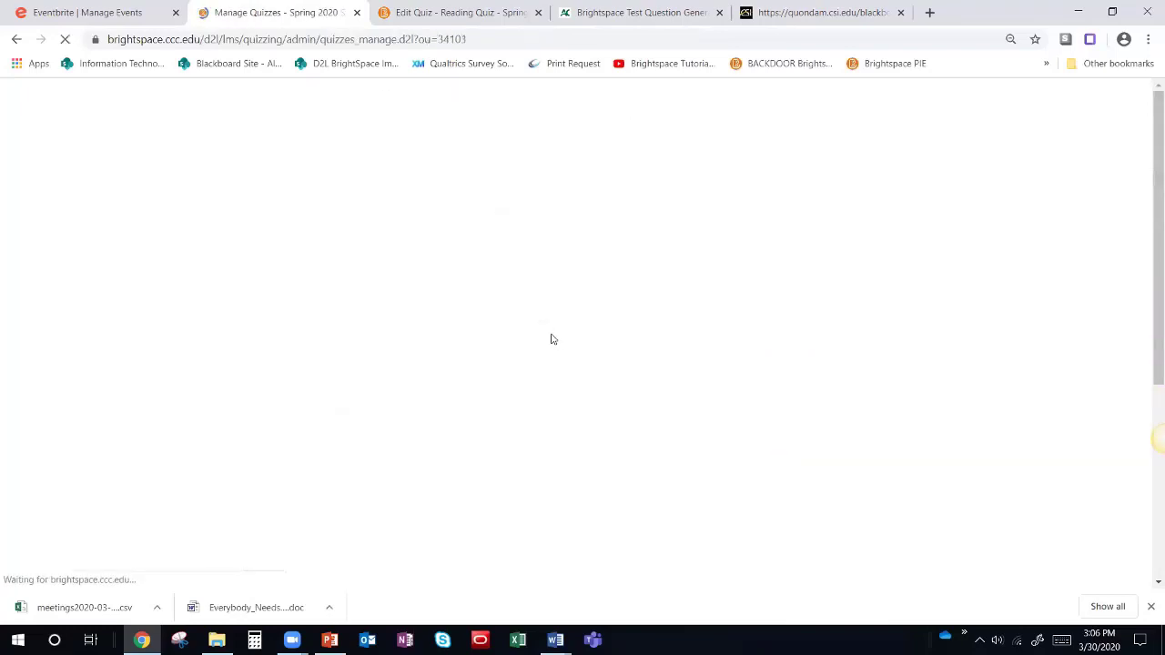
scroll(512, 461, down, 5)
click(400, 506)
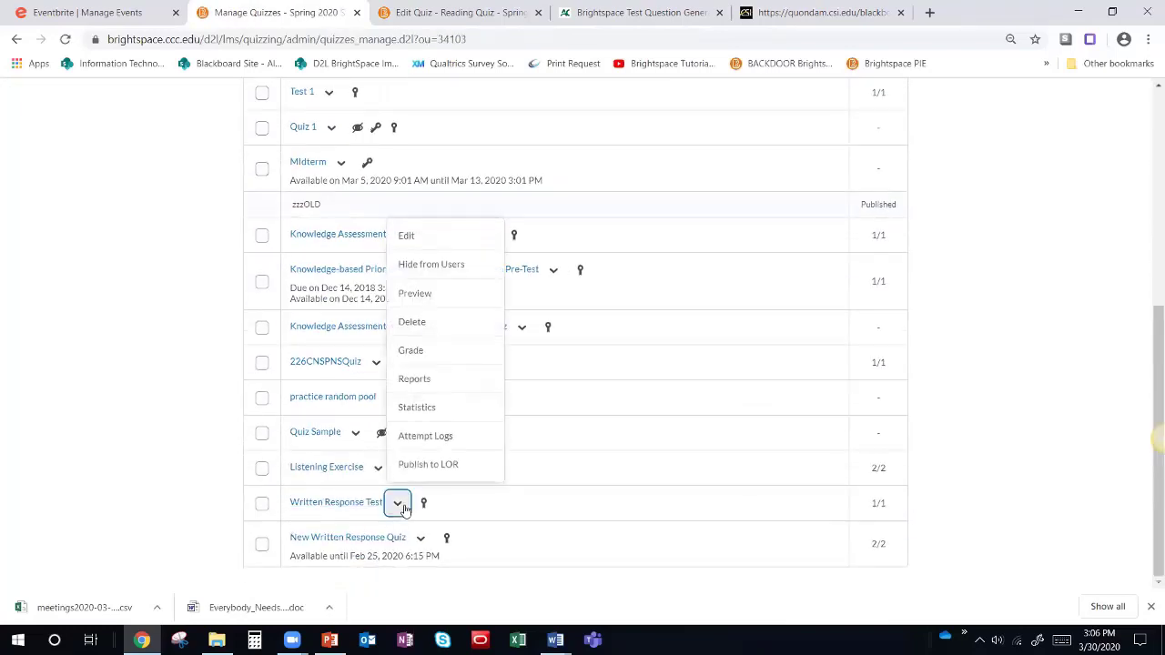
click(407, 353)
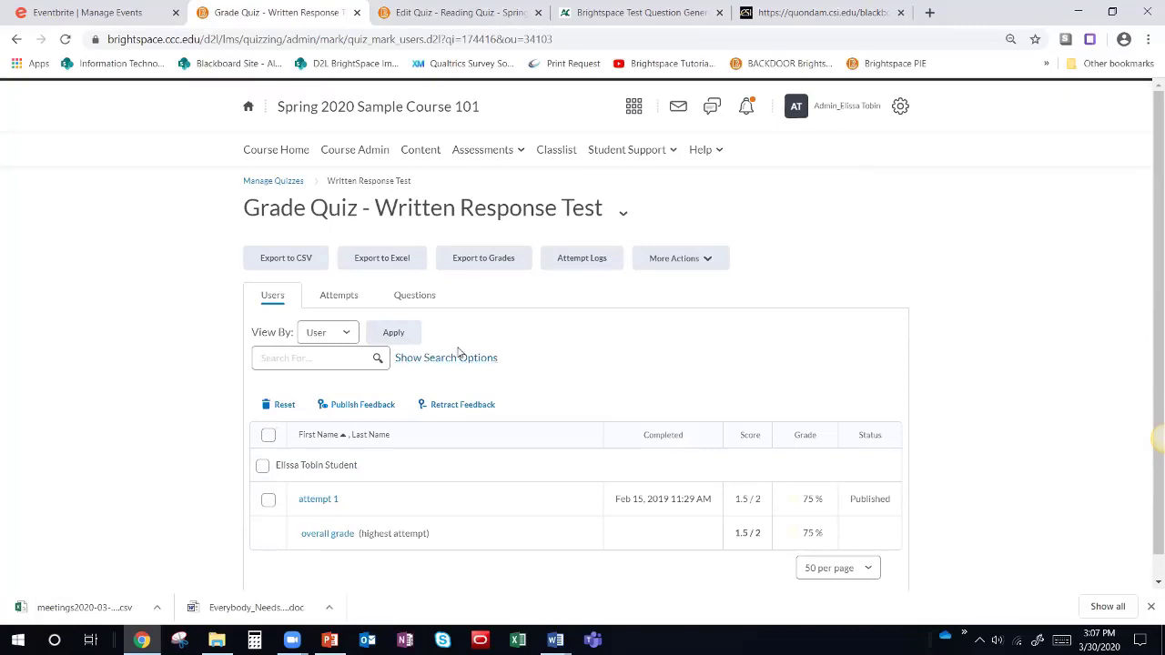
Step: Look over the Written Response Test attempts by user and switch the grading page to grading by question
scroll(519, 391, down, 1)
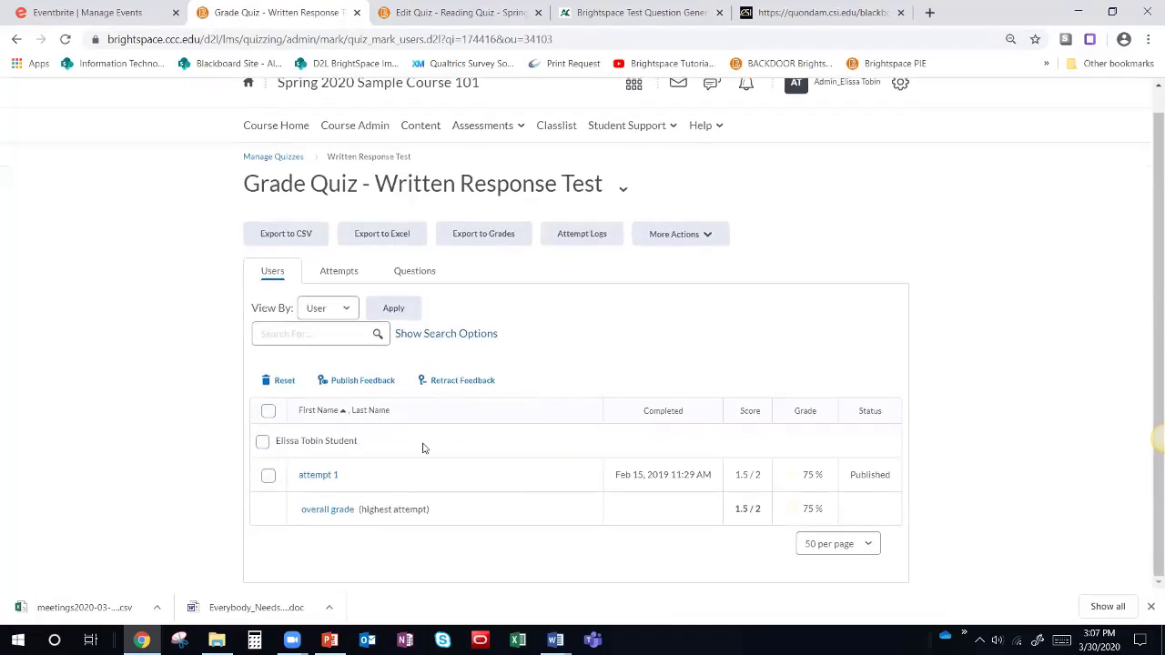
scroll(436, 469, up, 1)
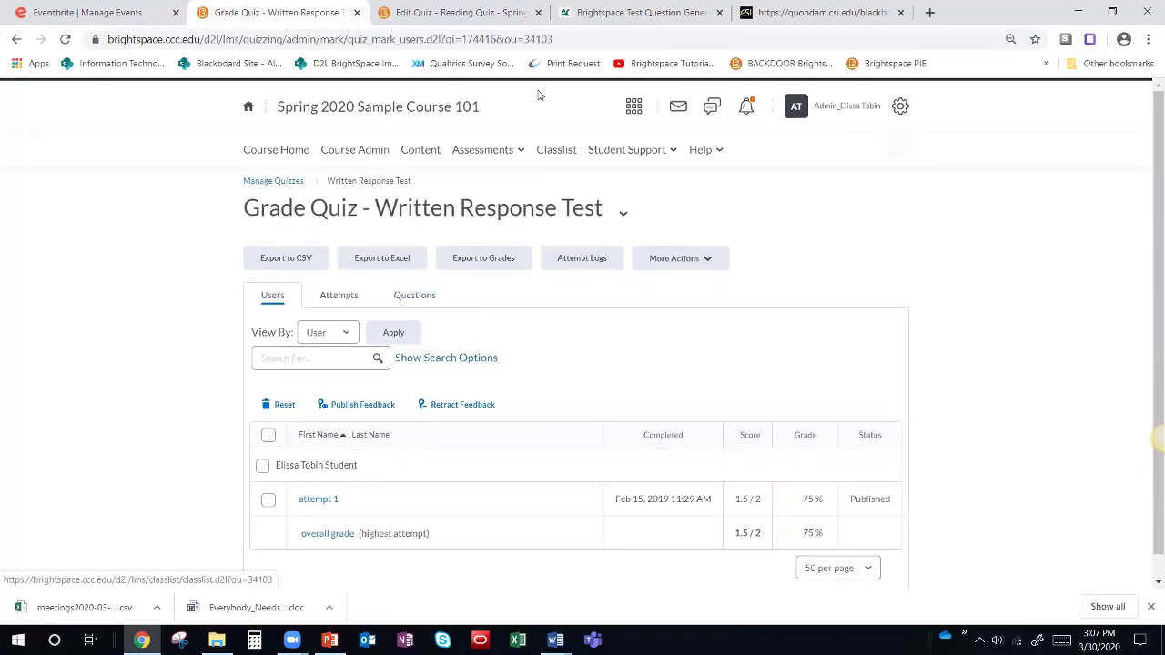
mouse_move(255, 275)
mouse_down()
mouse_move(396, 273)
mouse_move(413, 300)
mouse_move(248, 280)
mouse_up()
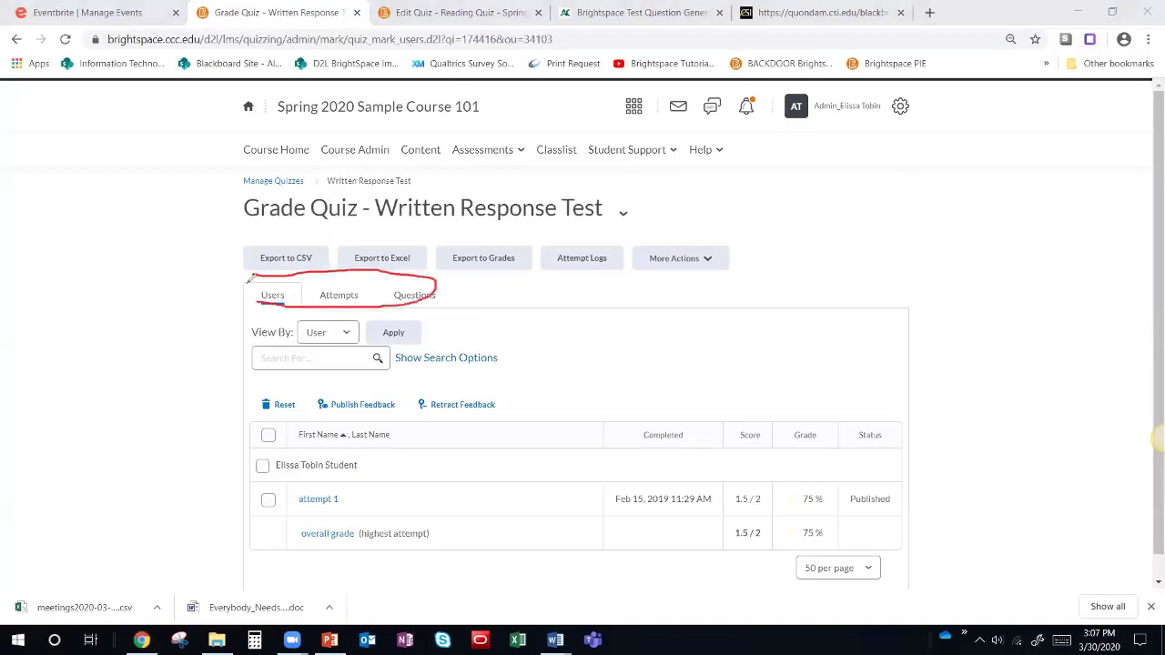
click(733, 91)
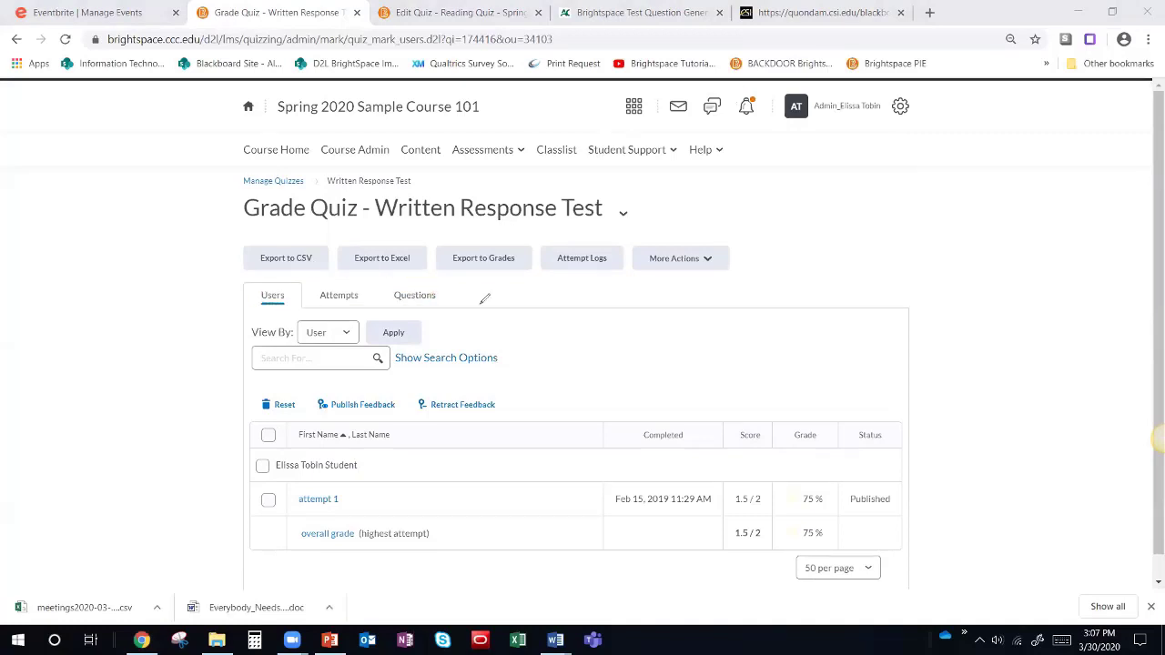
click(419, 296)
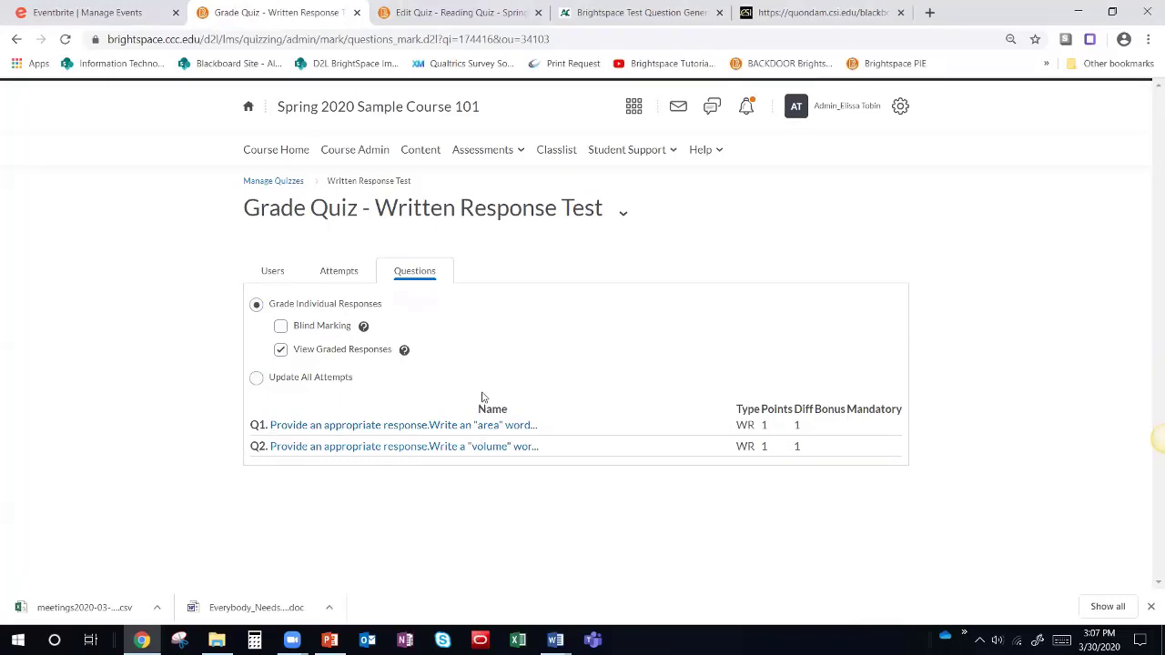
Step: Open question 1, the "area" word problem, in Written Response Test and examine the student's response against the answer key
click(384, 434)
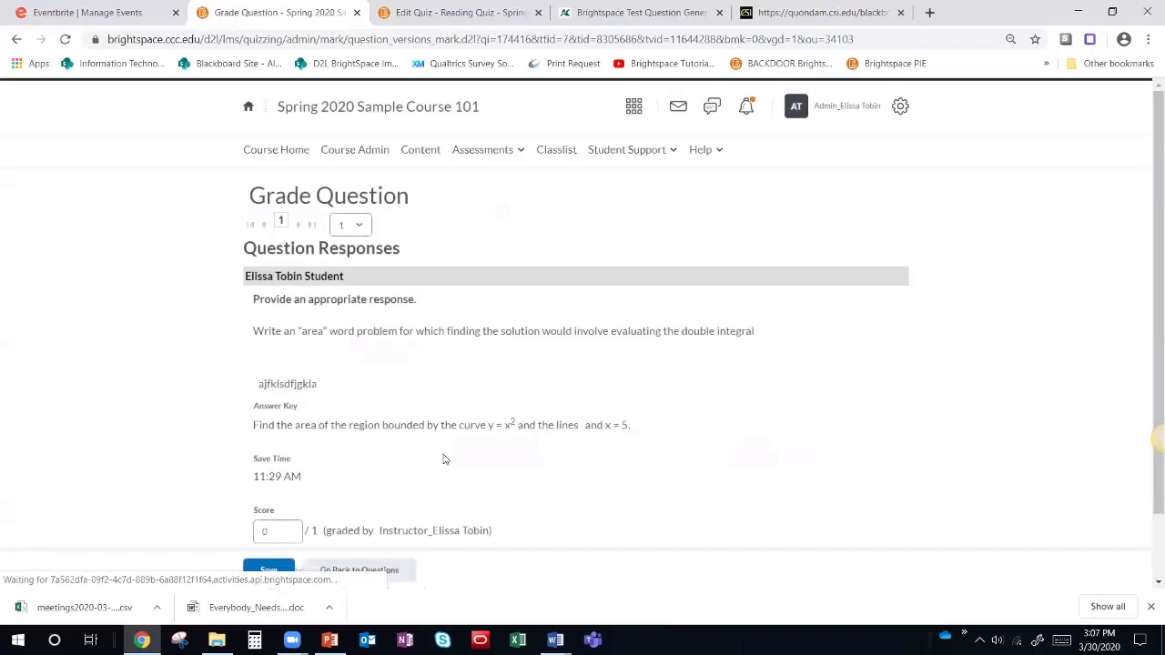
scroll(443, 437, down, 1)
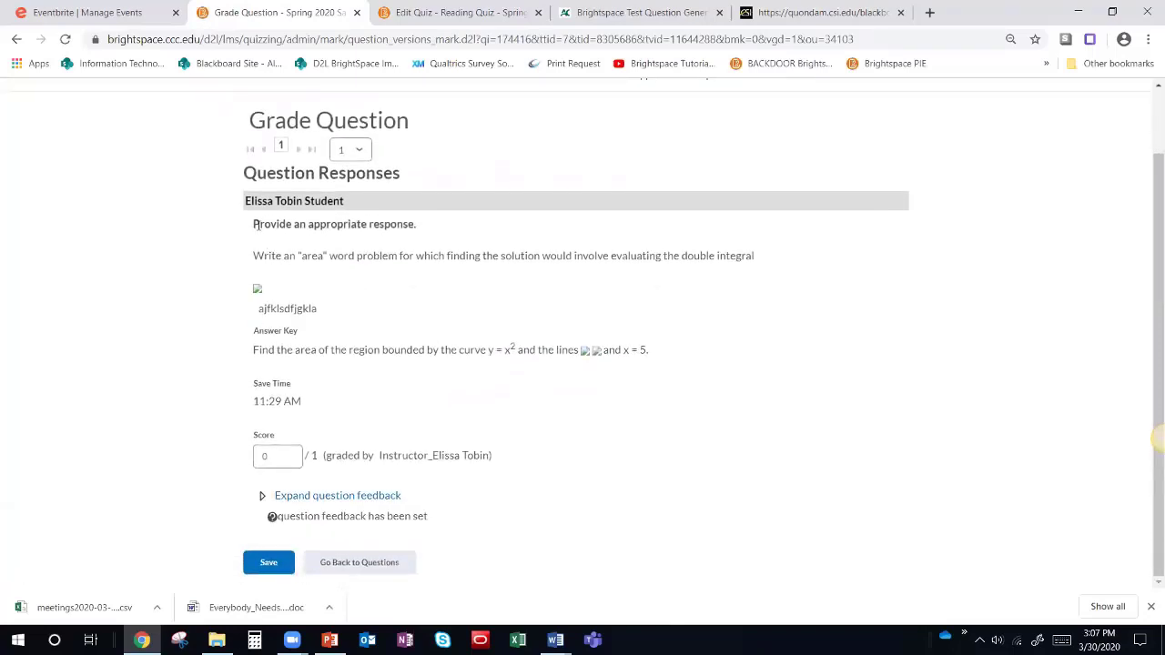
drag(255, 224, 414, 221)
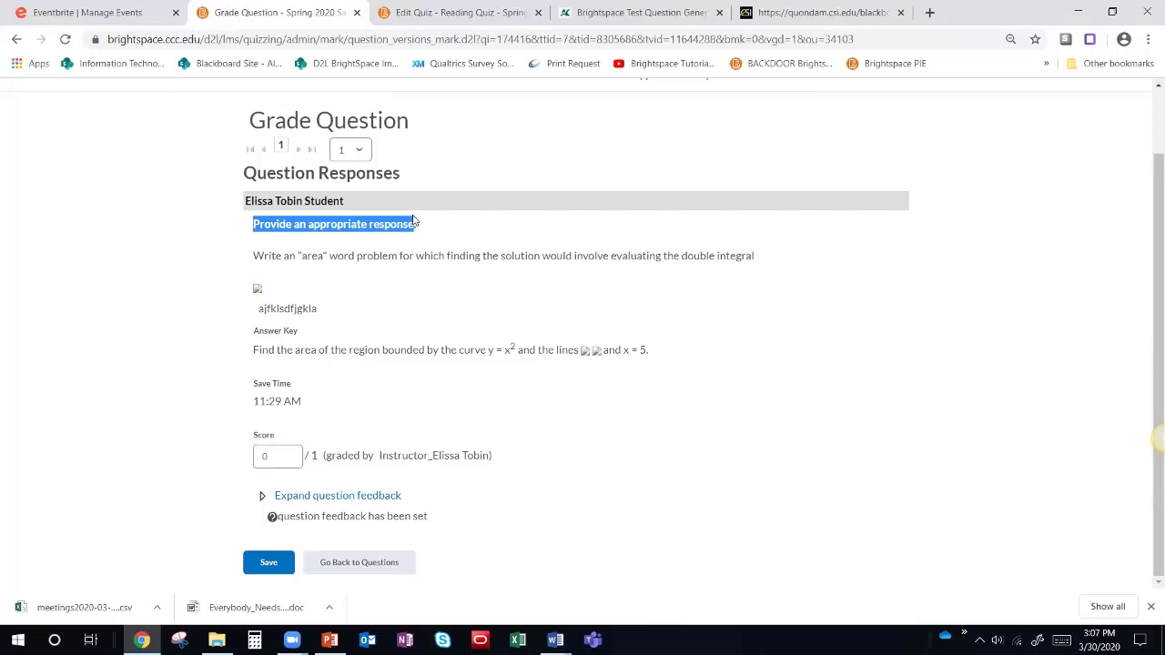
drag(253, 256, 373, 258)
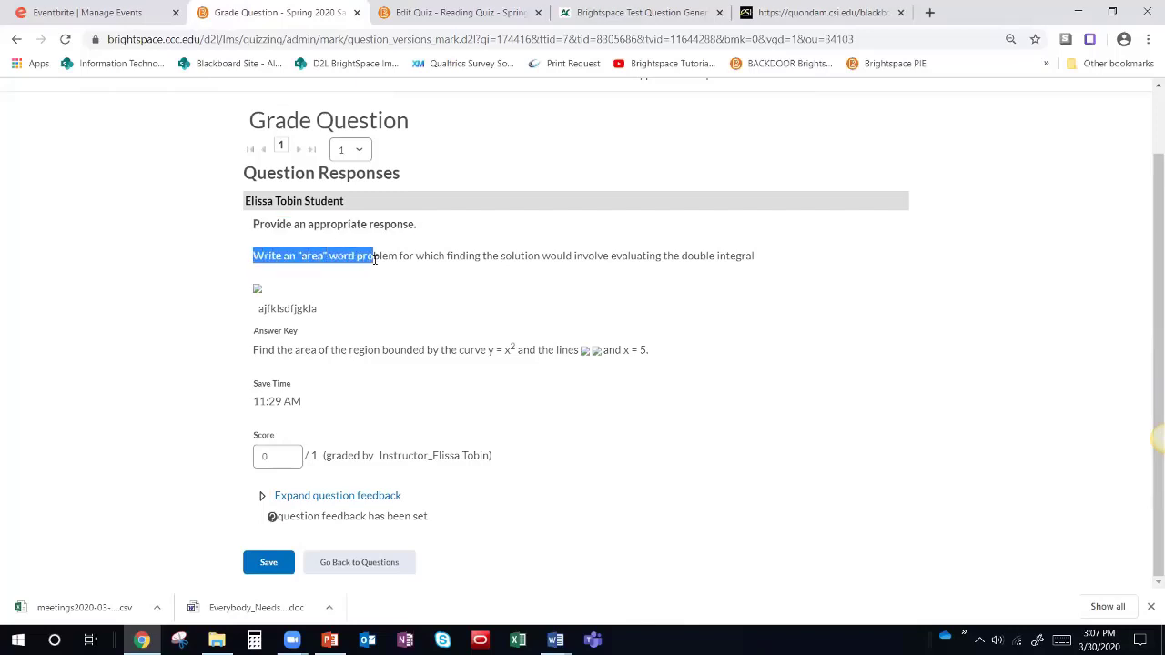
click(328, 282)
drag(259, 309, 349, 315)
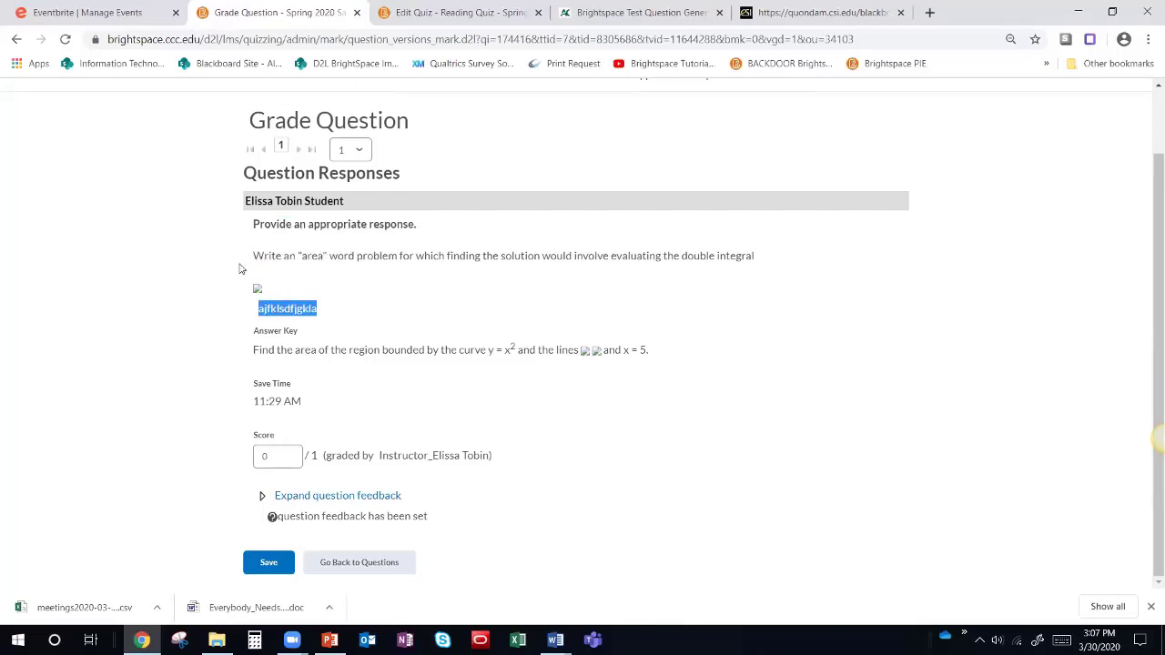
drag(254, 224, 350, 270)
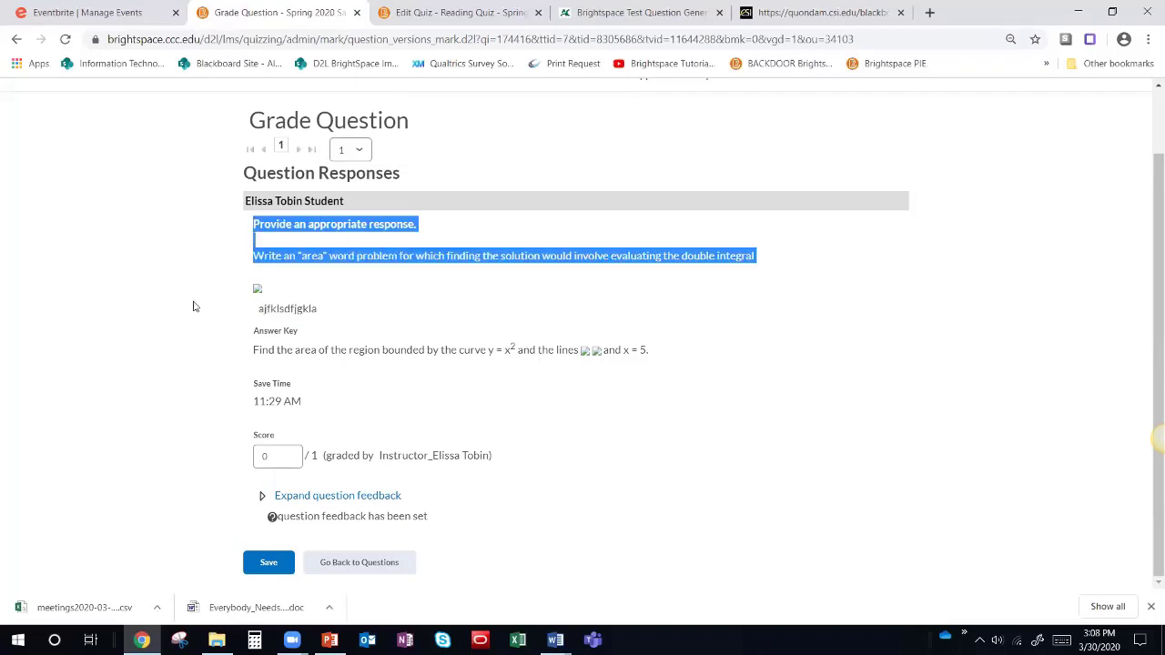
drag(258, 308, 337, 312)
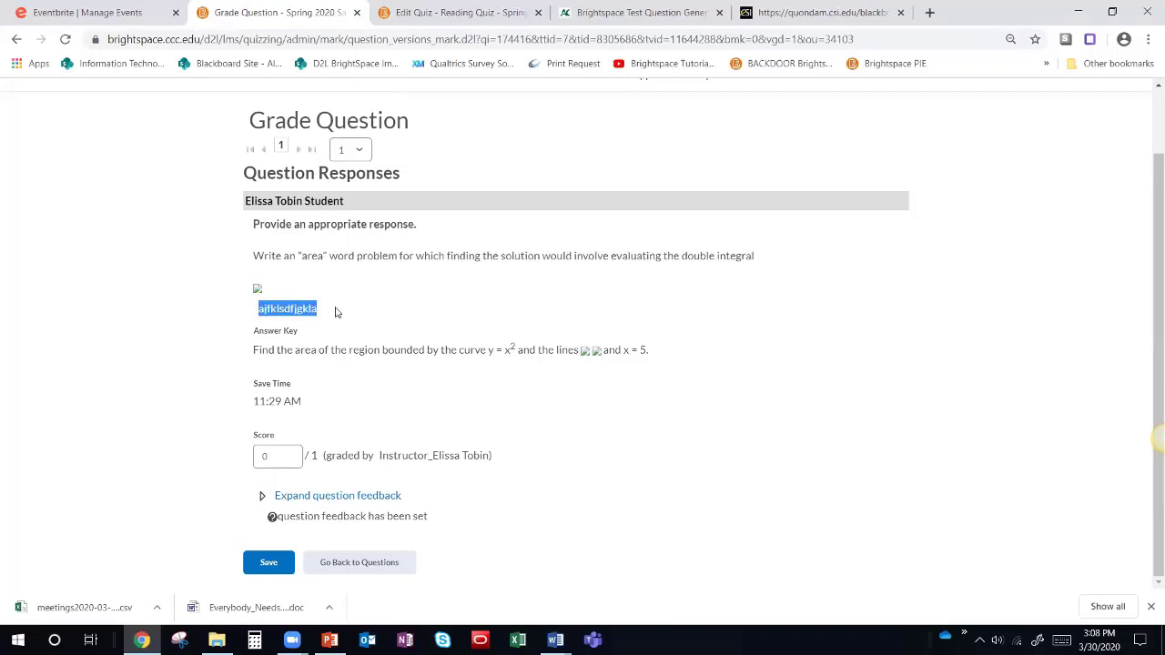
click(253, 350)
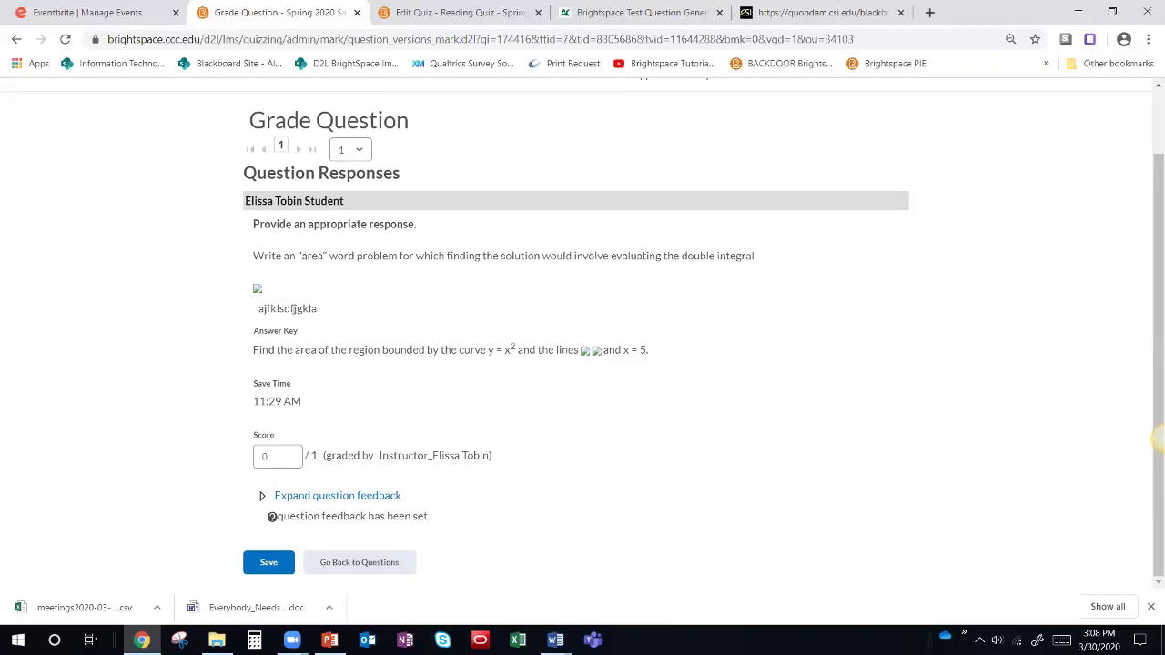
drag(253, 349, 314, 355)
click(278, 309)
double_click(278, 309)
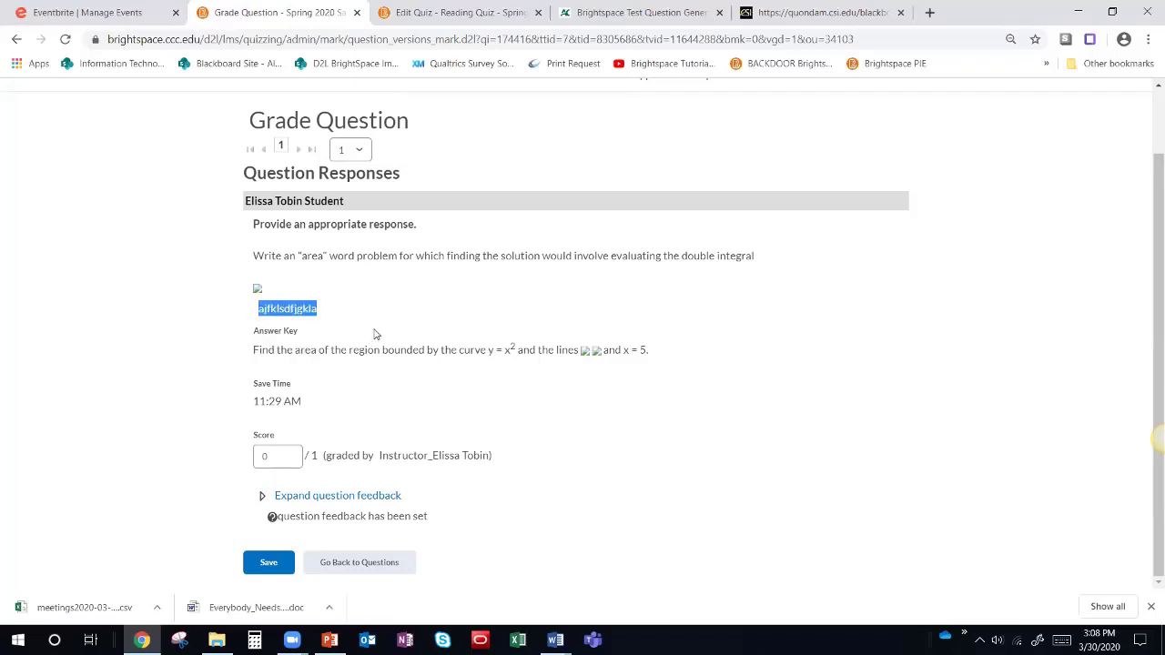
Step: Score the student's response to the "area" word problem 1 out of 1, save it, and check the saved score in the question
click(273, 456)
drag(273, 456, 225, 452)
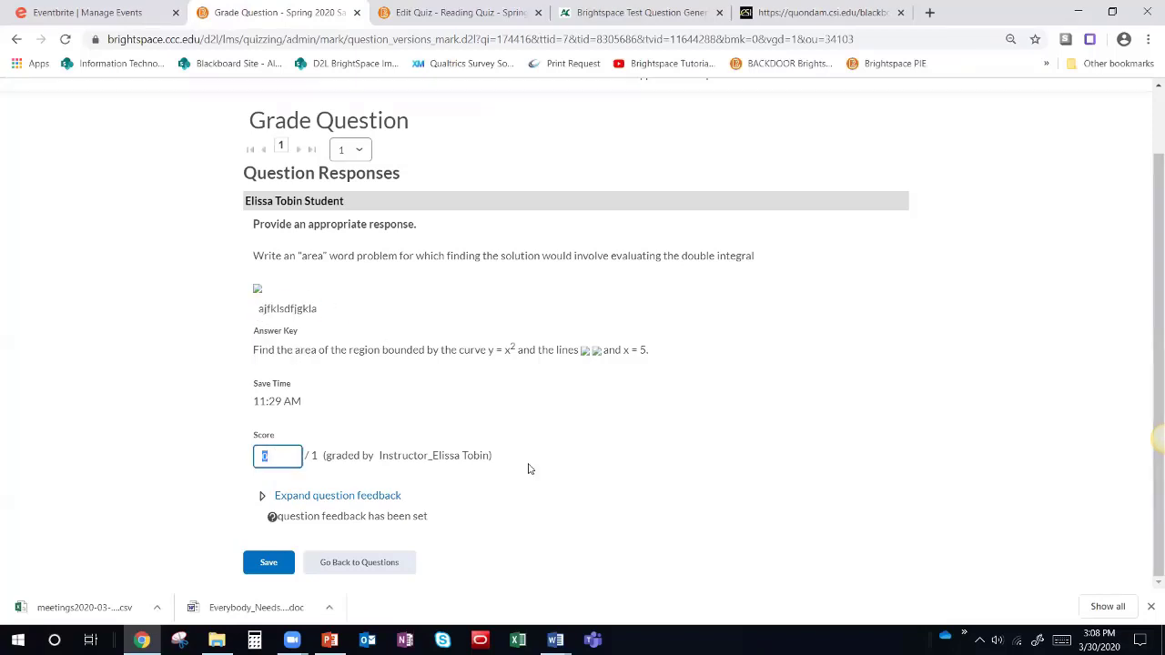
text(1)
click(273, 576)
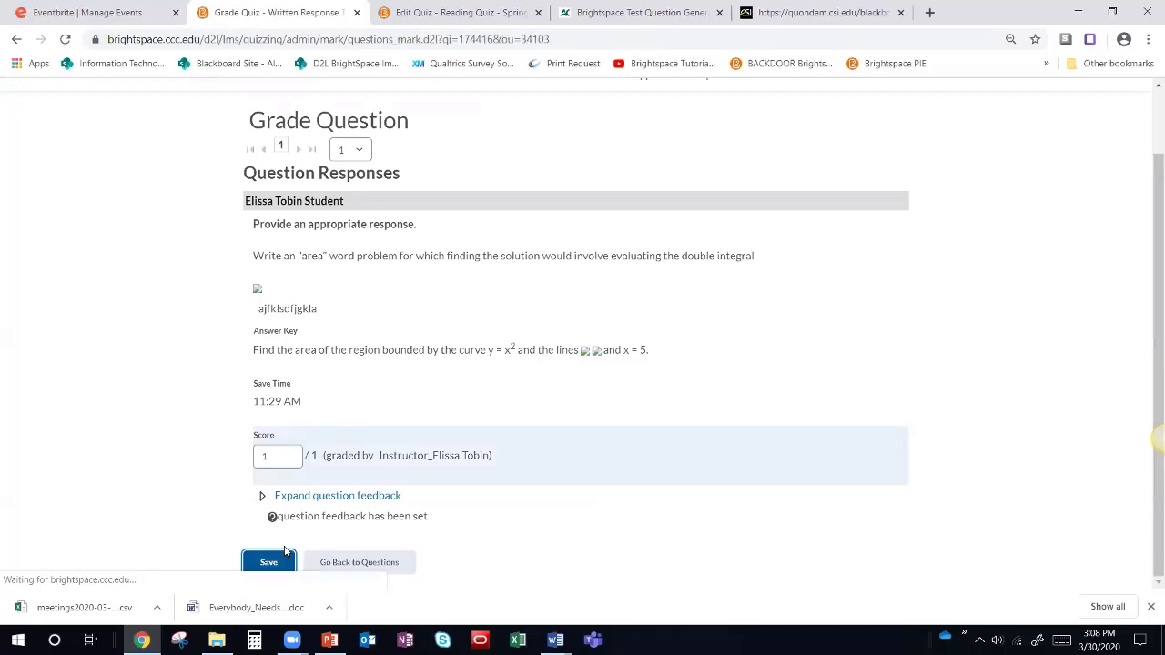
click(315, 429)
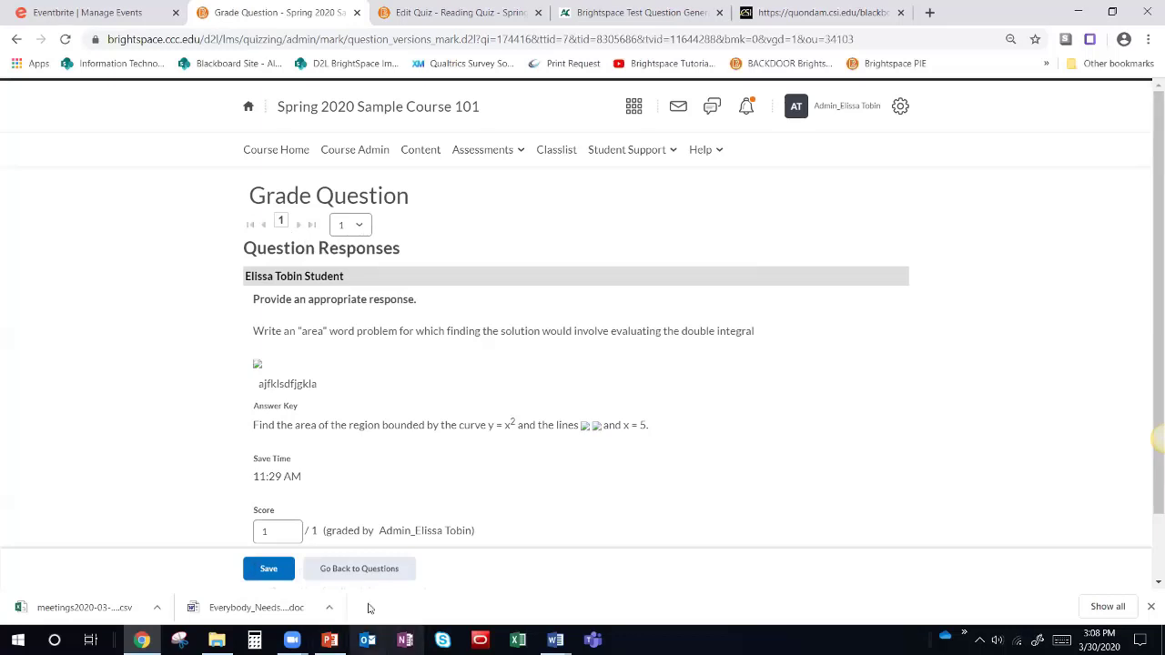
click(358, 567)
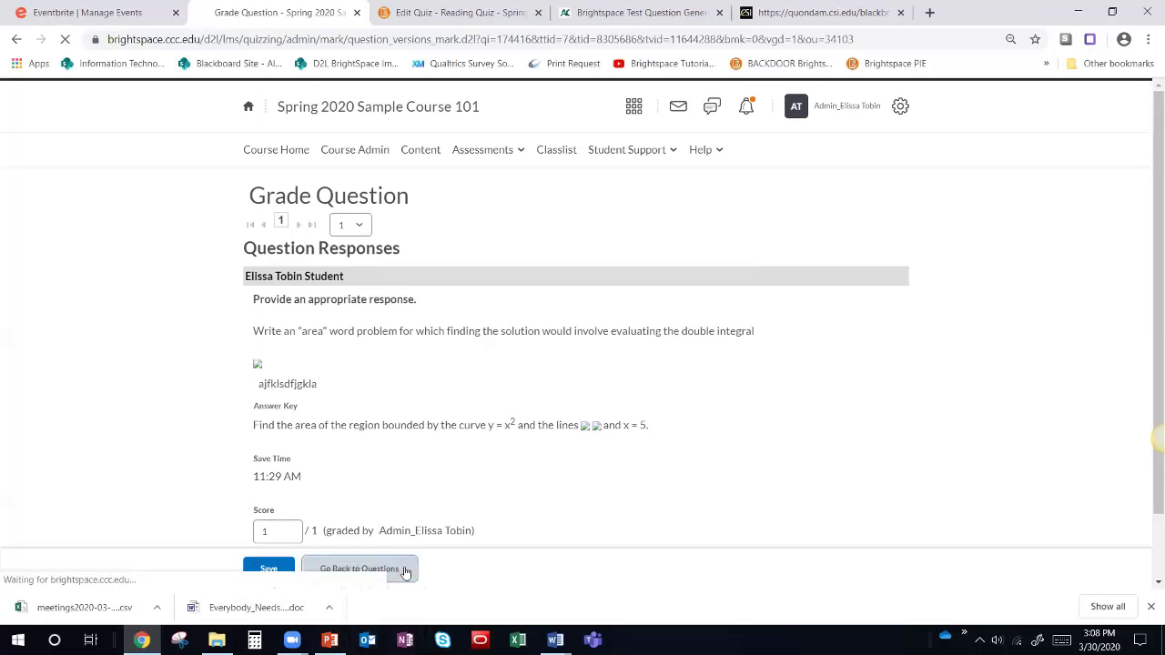
Step: Reopen the Written Response Test grading page from the course's quiz list and view its written response questions for grading
click(487, 150)
click(461, 244)
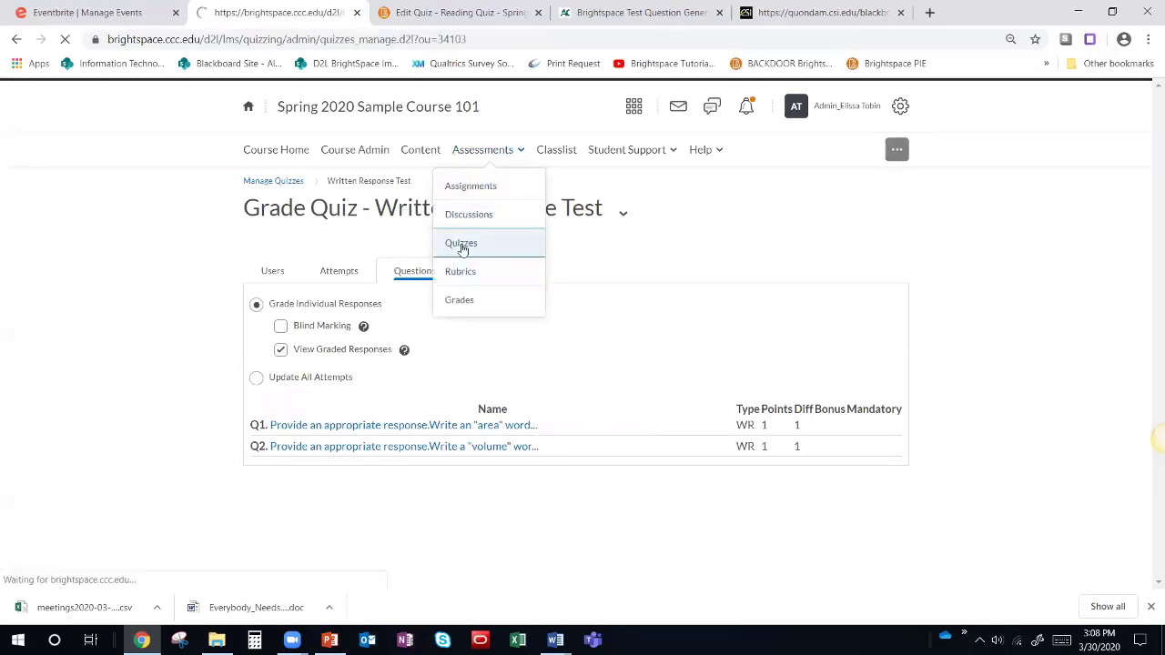
scroll(487, 355, down, 5)
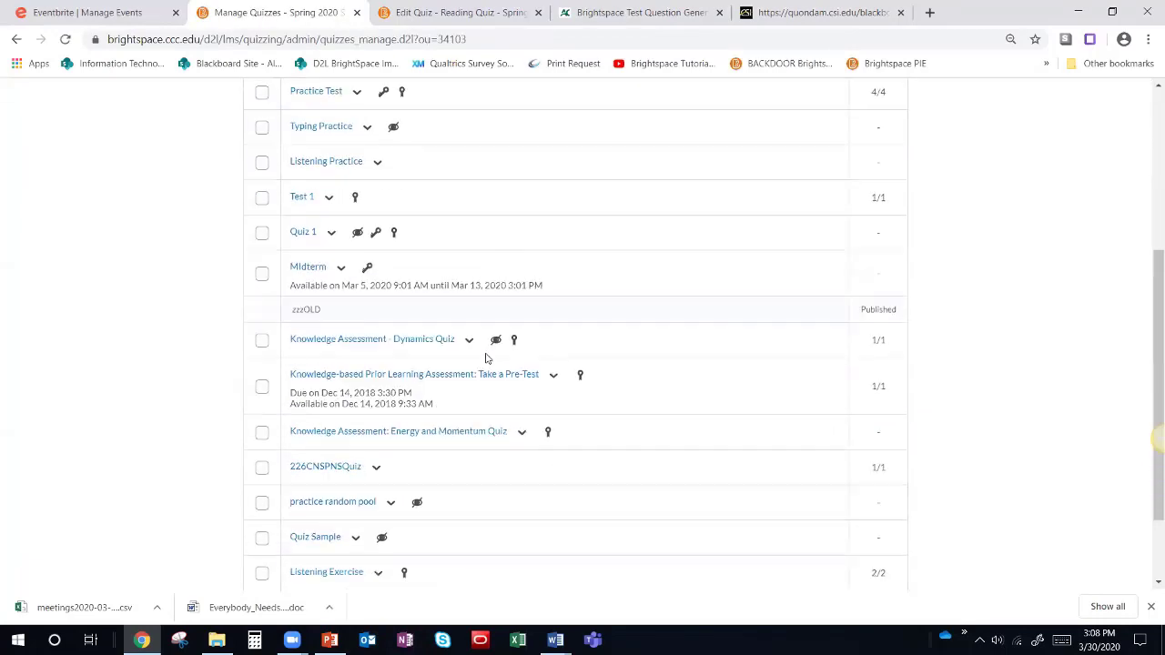
click(401, 506)
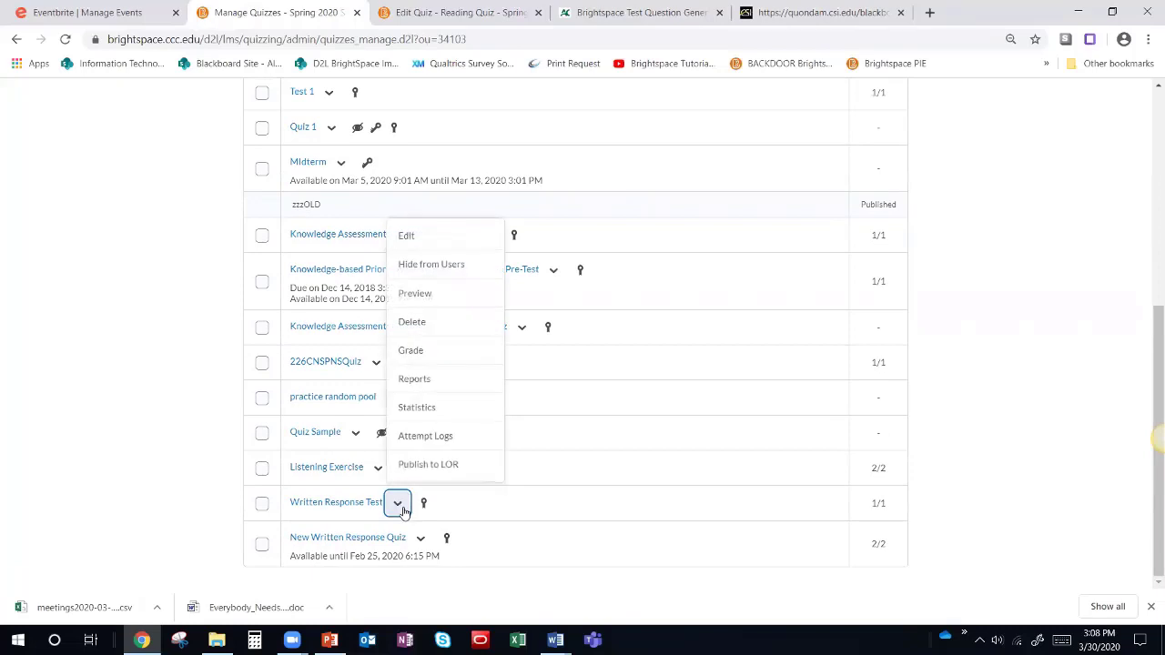
click(411, 352)
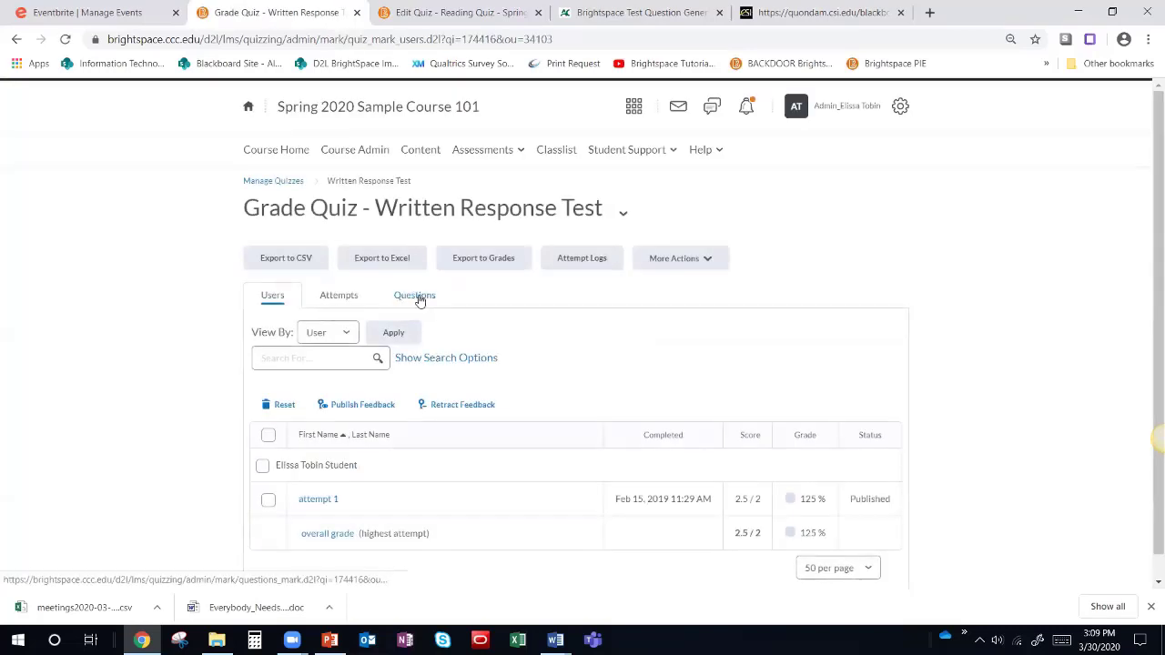
click(417, 297)
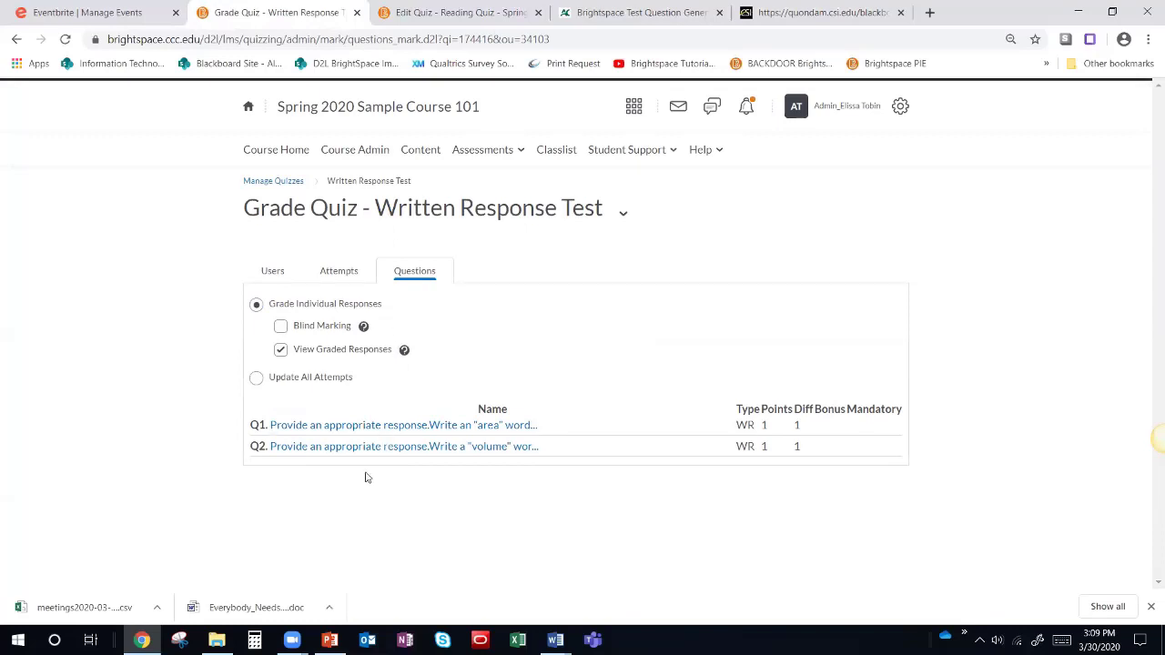
double_click(741, 427)
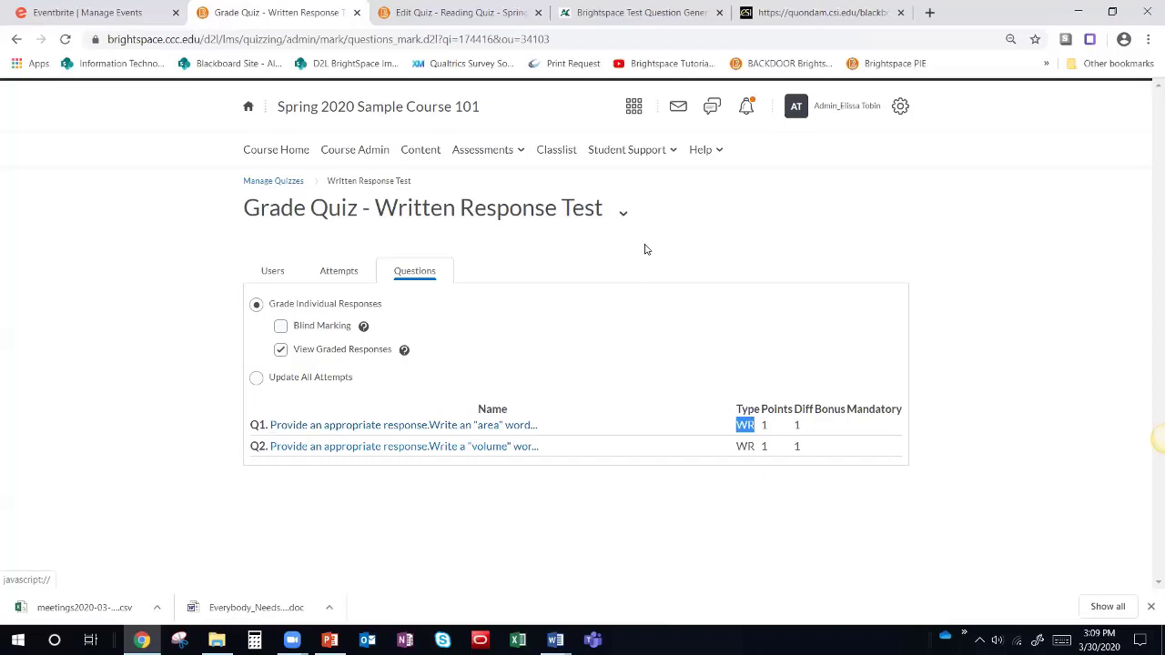
Step: Paste the Romeo and Juliet questions into the Blackboard Quiz Generator and delete the "Romeo and Juliet Multiple Choice Quiz" heading
click(464, 150)
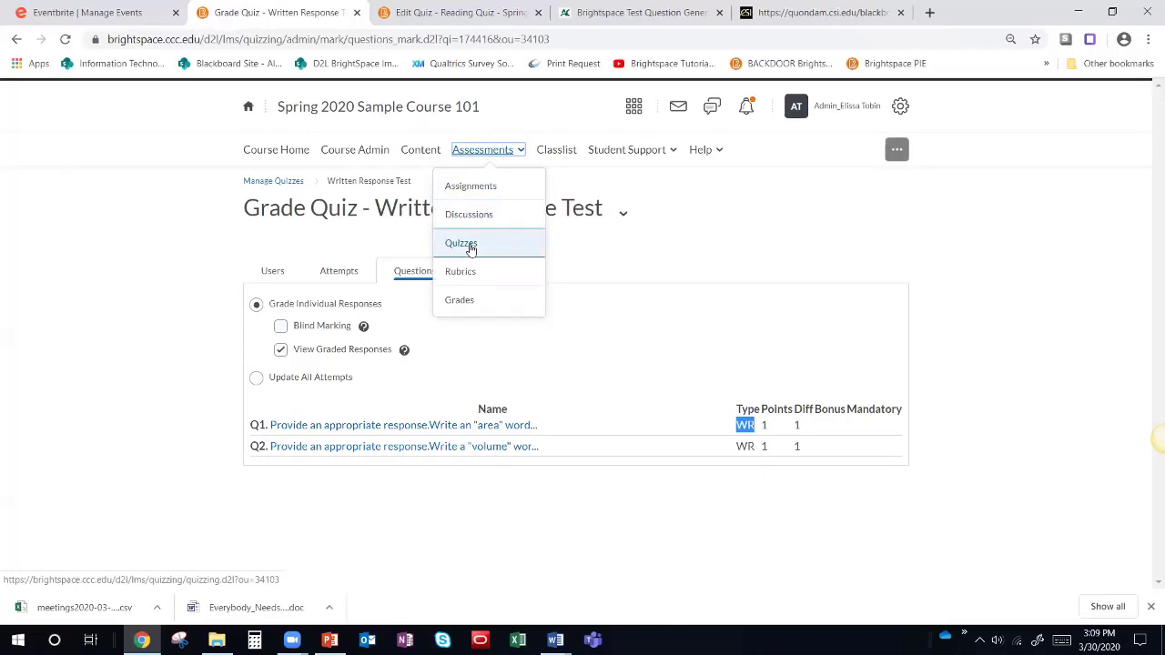
click(628, 12)
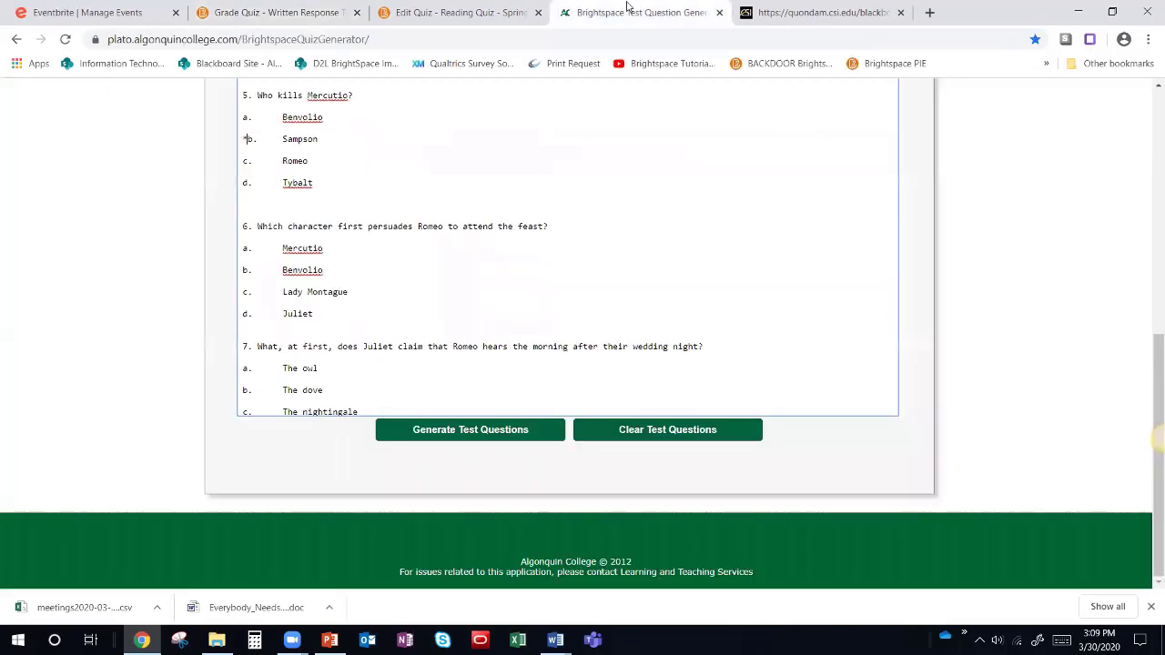
click(807, 11)
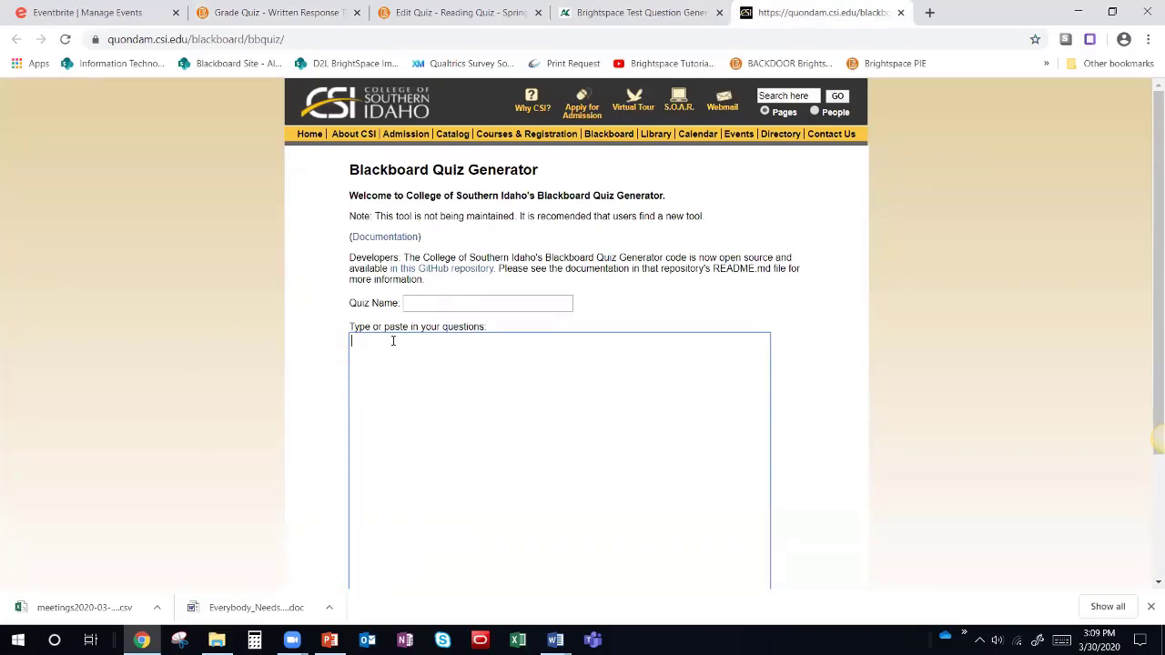
key(ctrl+v)
scroll(437, 389, up, 10)
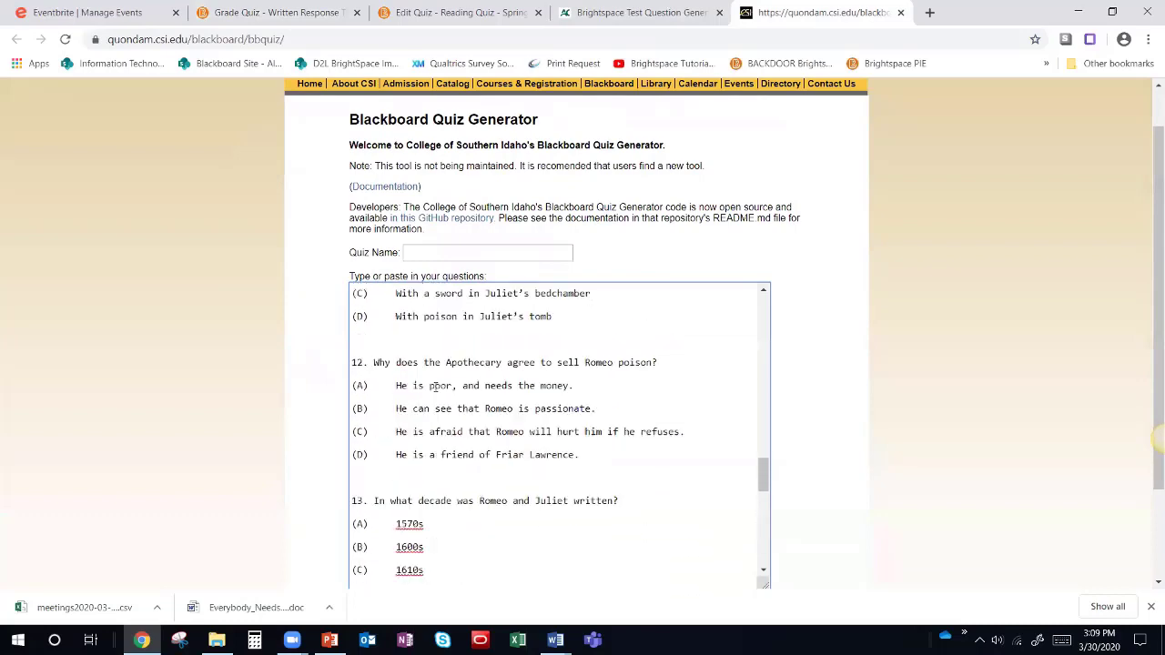
scroll(440, 389, up, 10)
scroll(361, 250, up, 1)
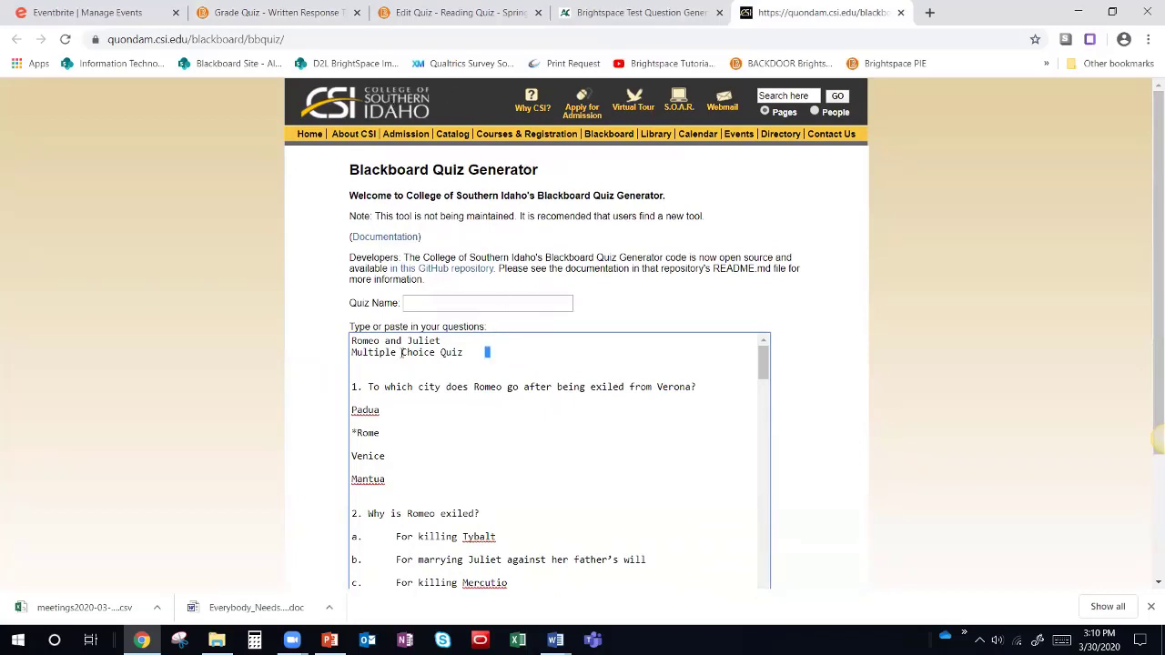
drag(488, 353, 343, 338)
key(Delete)
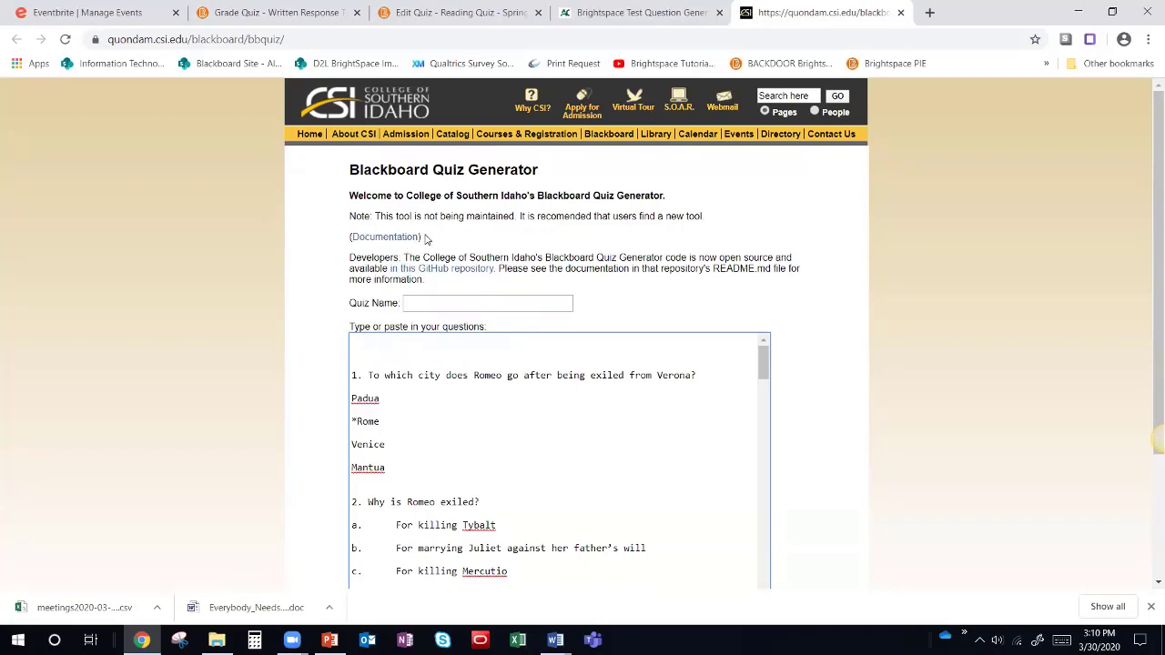
Step: Mark answer a of question 2 as correct with an asterisk and review the remaining questions through number 18
scroll(447, 412, down, 1)
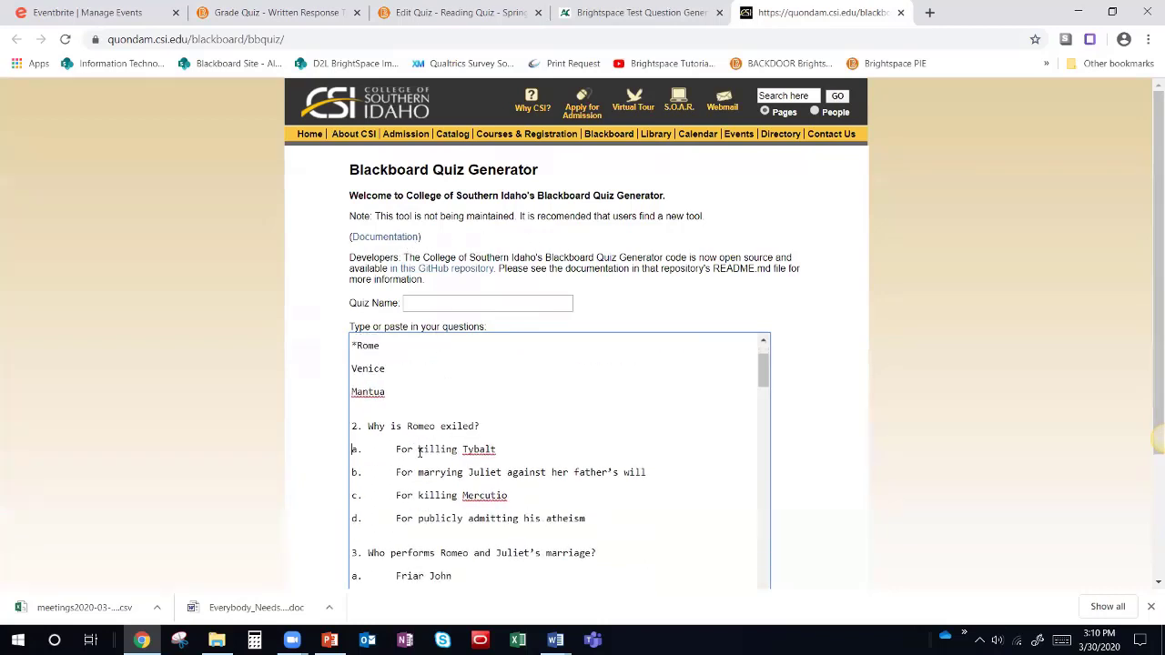
text(*)
scroll(393, 374, down, 10)
scroll(322, 426, down, 2)
scroll(436, 322, down, 15)
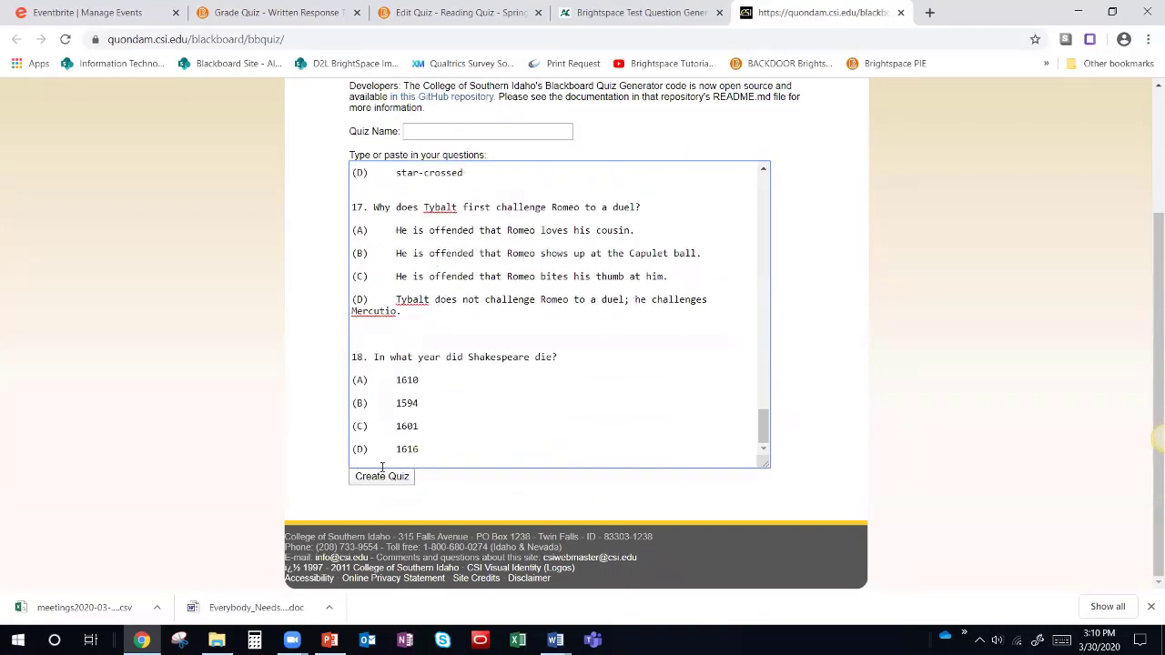
Step: Switch back to Brightspace and open the quiz list of Spring 2020 Sample Course 100
click(608, 12)
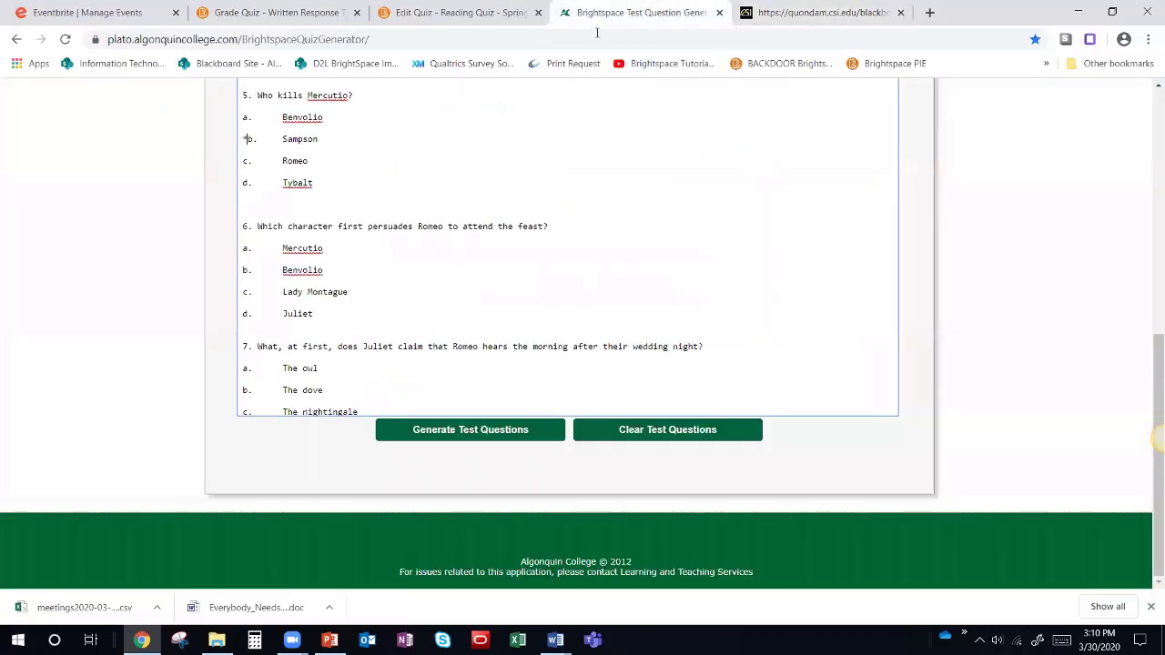
key(ctrl+2)
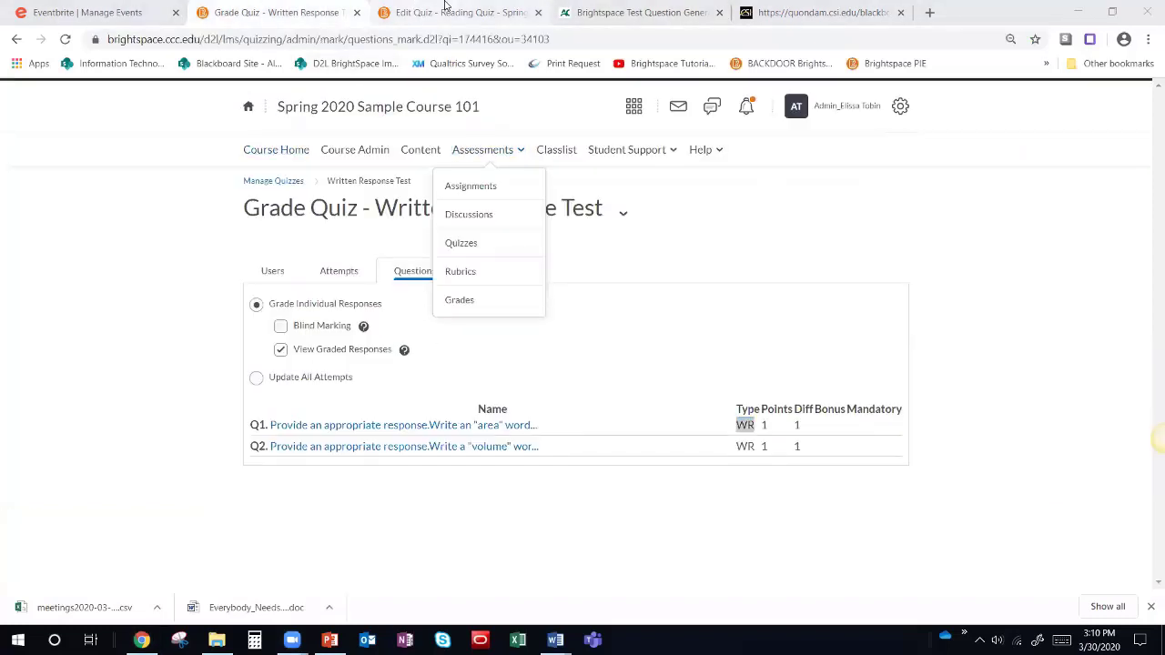
click(424, 13)
click(460, 150)
click(463, 242)
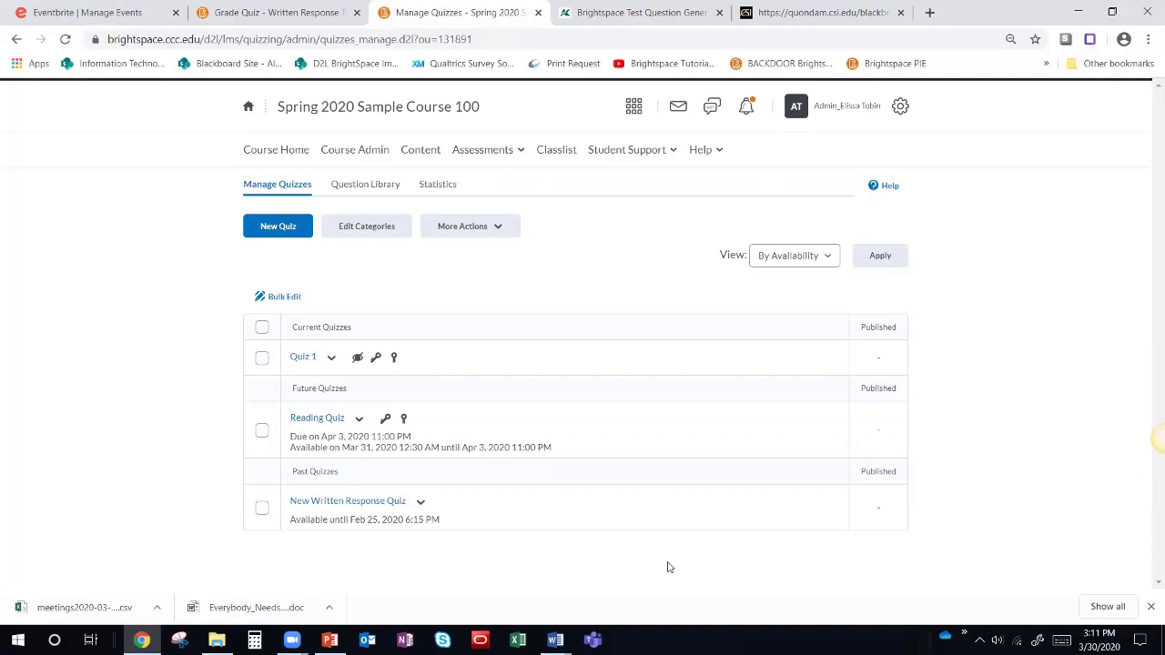
click(899, 628)
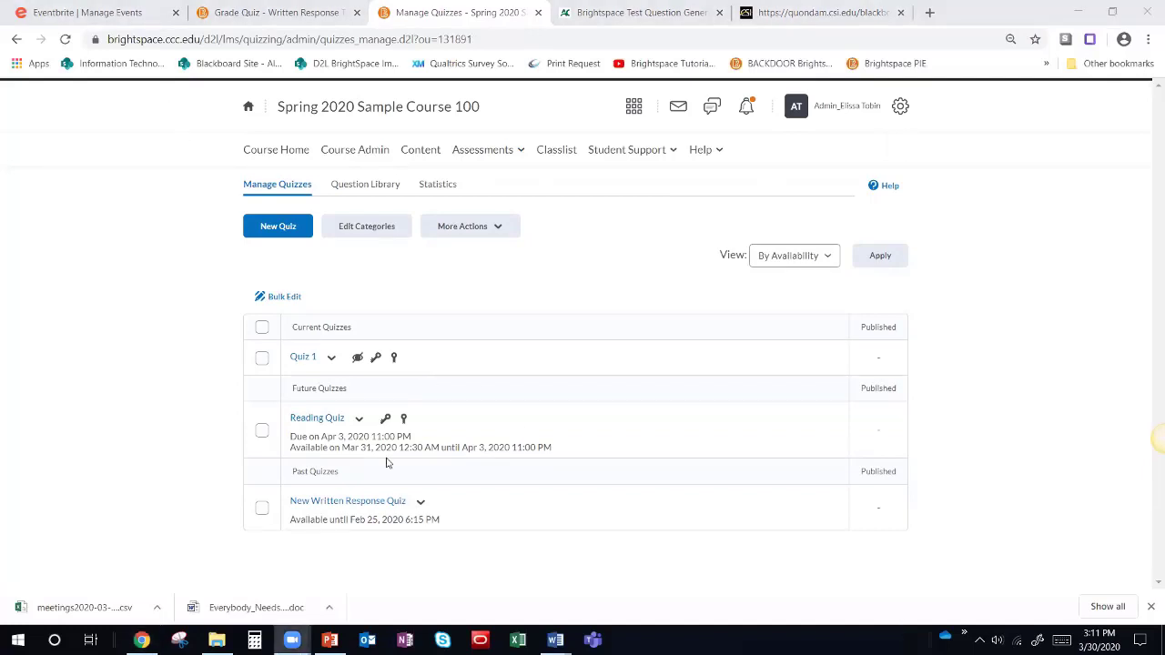
Step: Check the account's View as Student option and open a preview of Reading Quiz
click(842, 109)
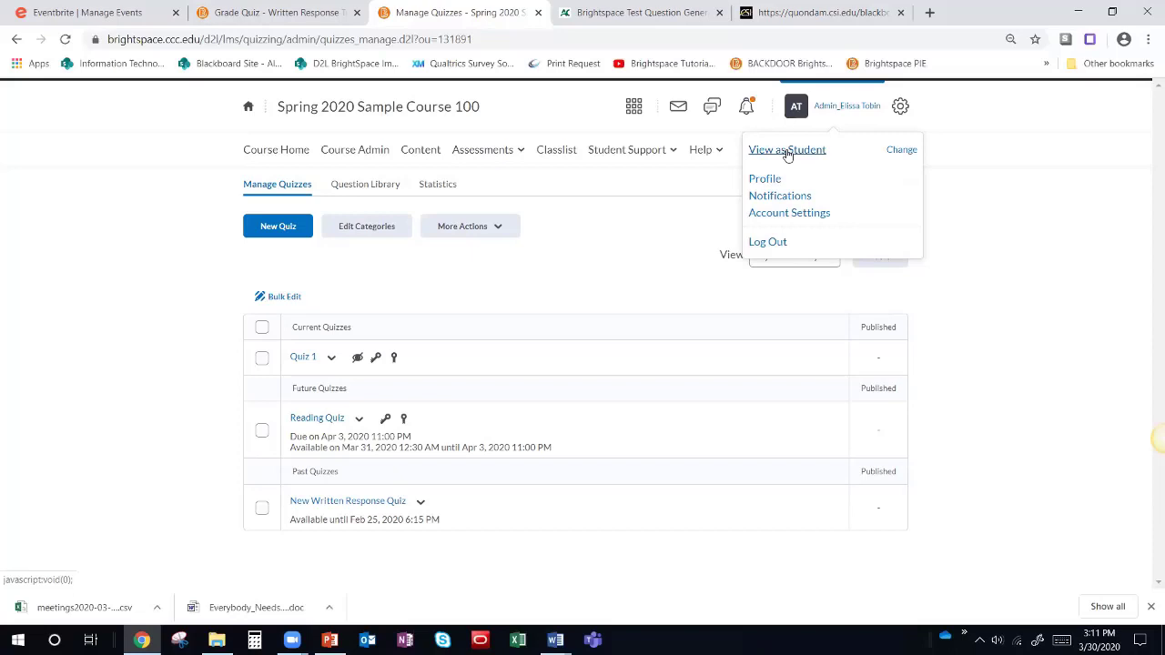
click(103, 360)
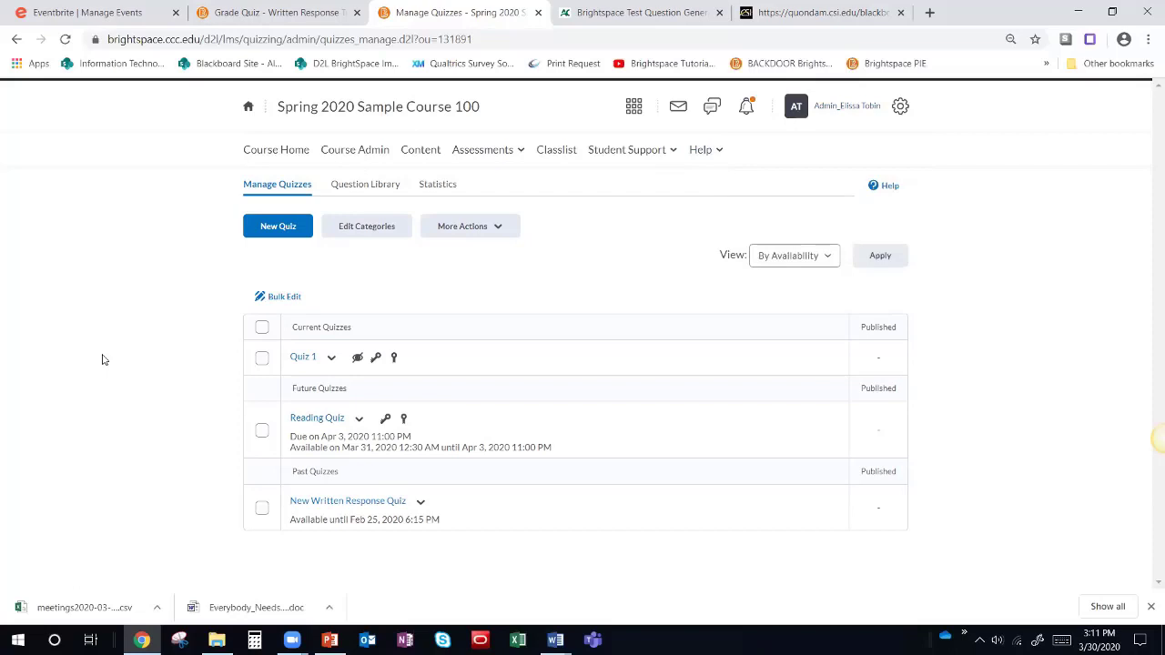
click(359, 419)
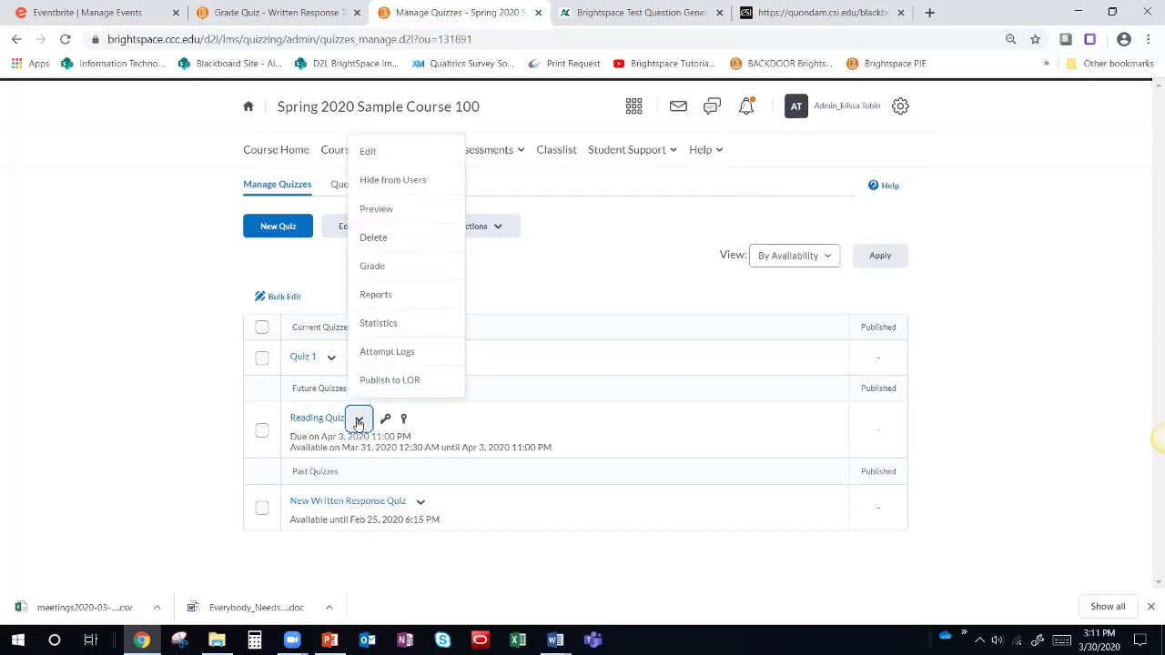
click(398, 210)
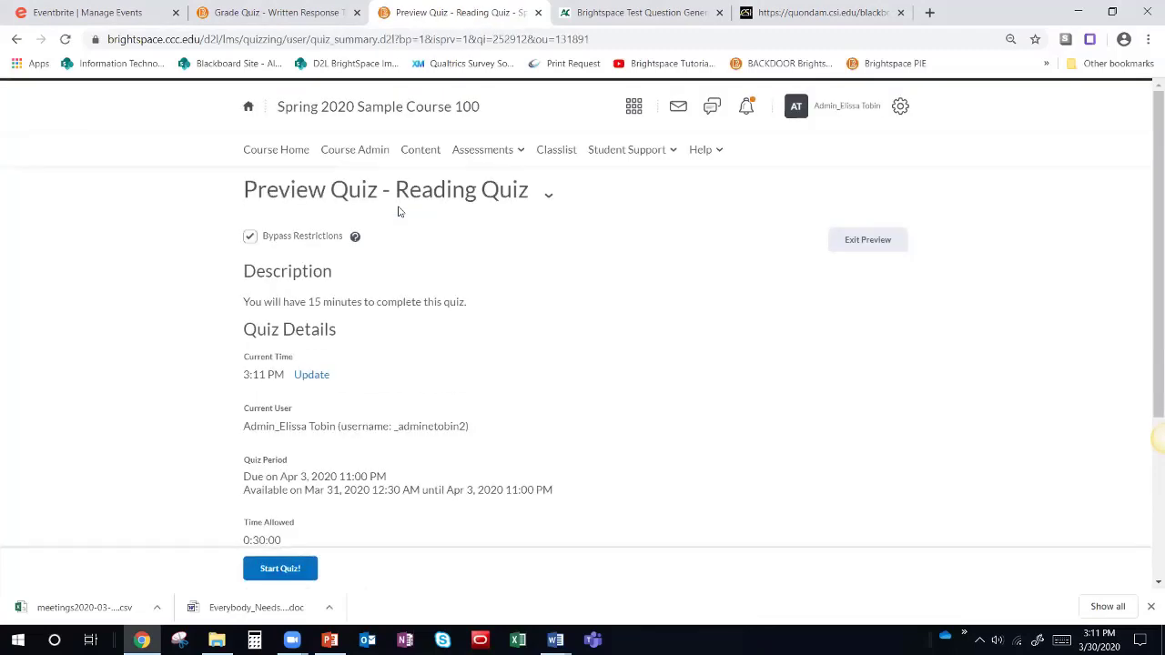
Step: Review the Reading Quiz preview page and its availability dates, turning Bypass Restrictions off and back on to compare the two views
scroll(375, 285, down, 3)
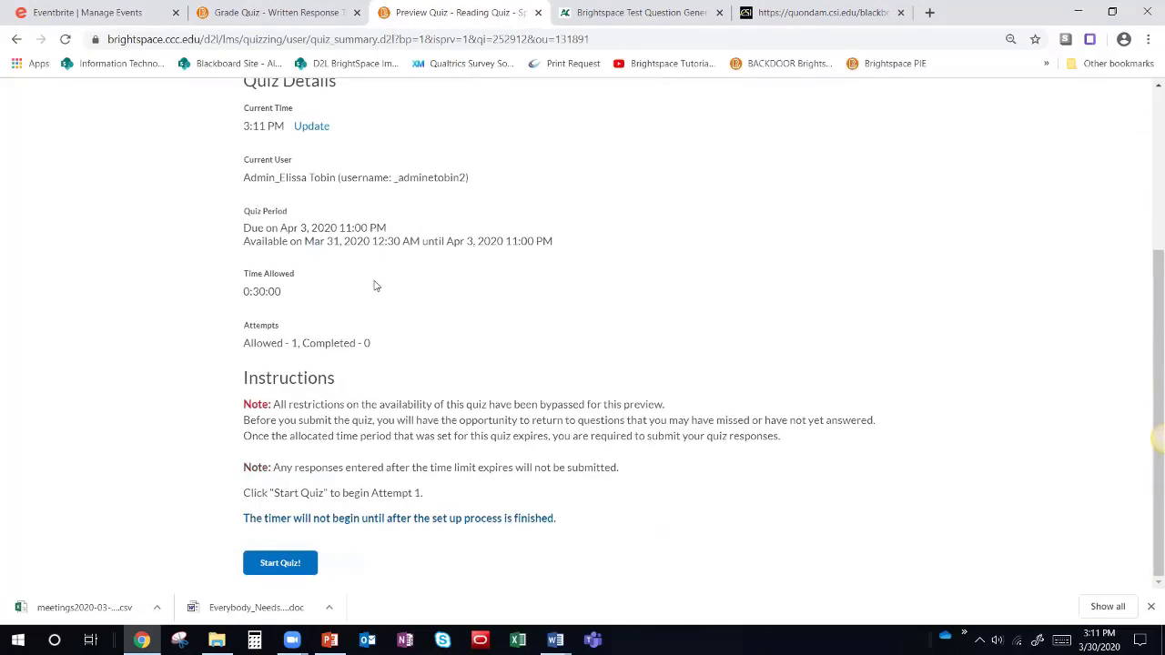
scroll(375, 285, up, 3)
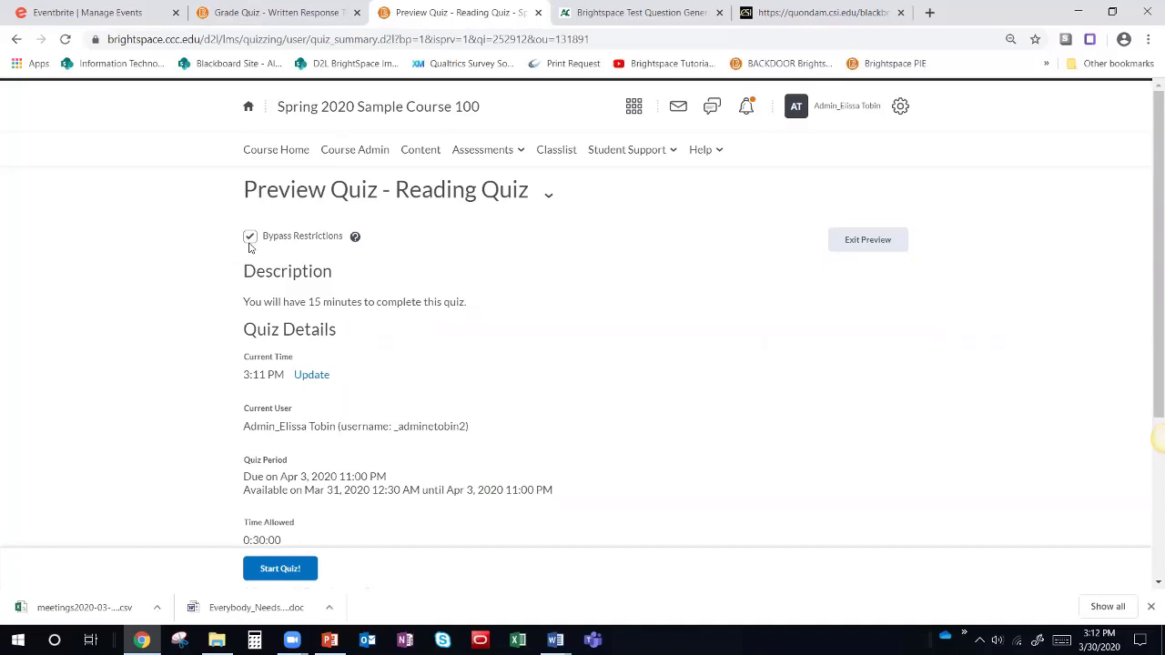
drag(305, 491, 405, 502)
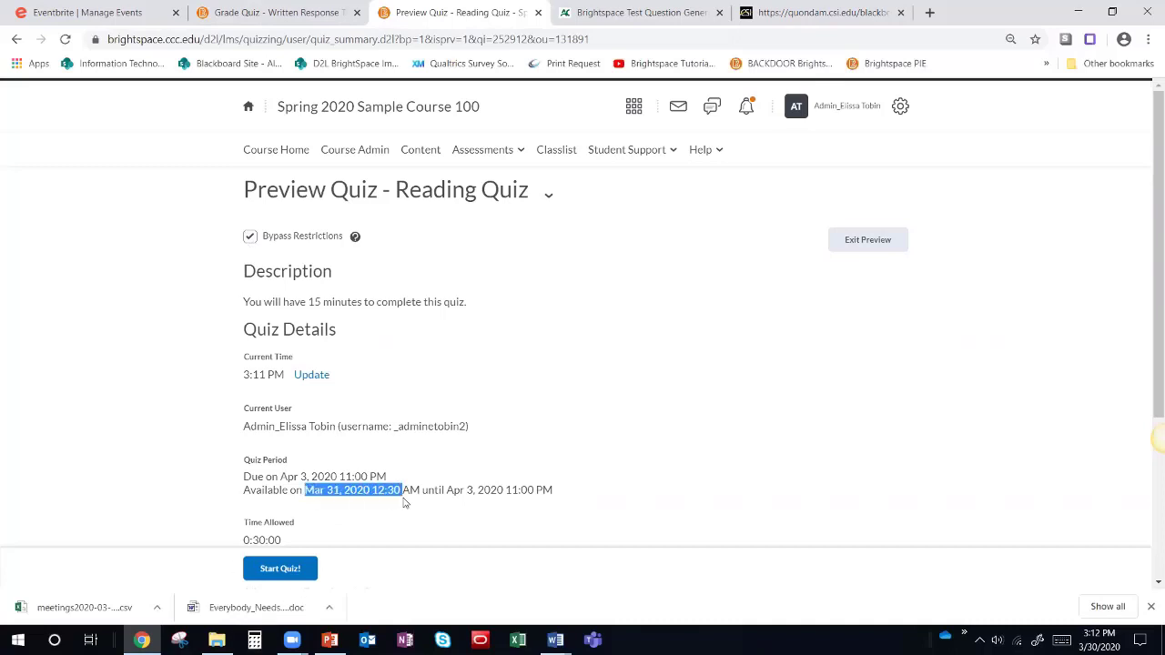
click(250, 237)
scroll(291, 491, down, 1)
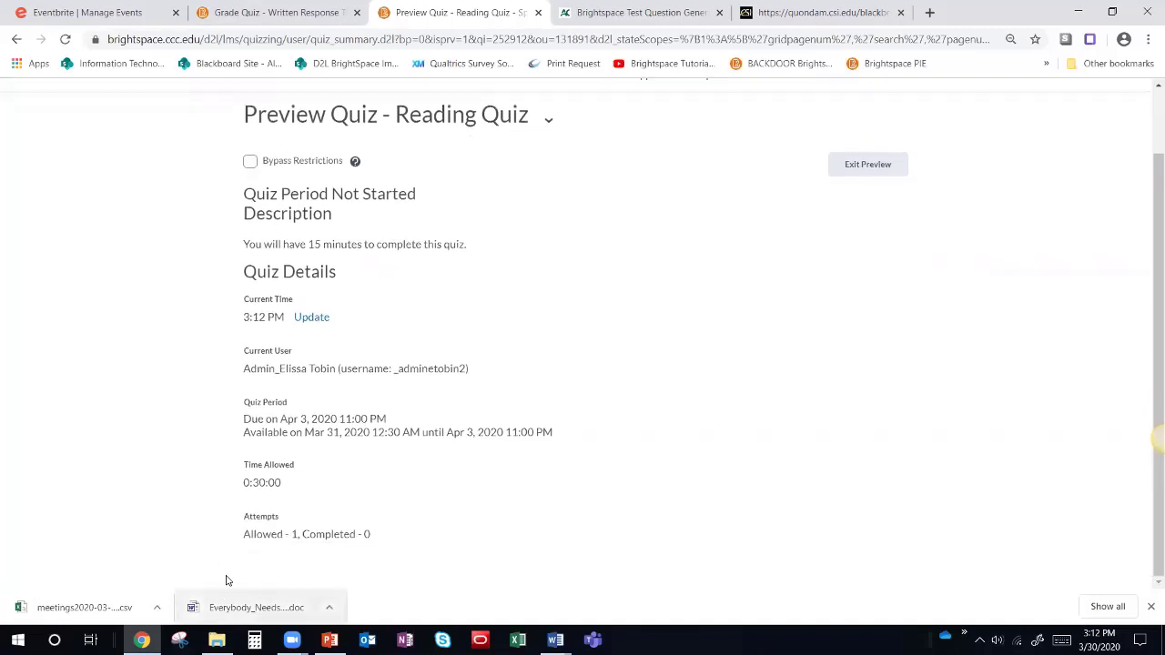
click(250, 161)
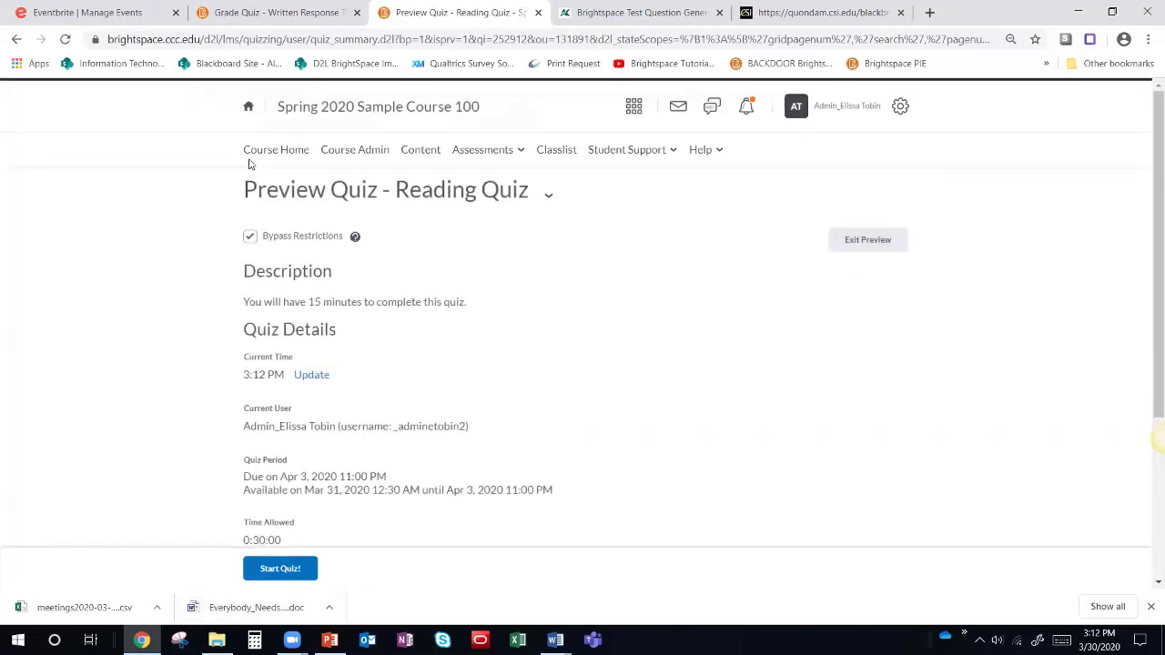
Step: Review the quiz description, details and instructions, and start the Reading Quiz preview attempt
scroll(440, 350, down, 1)
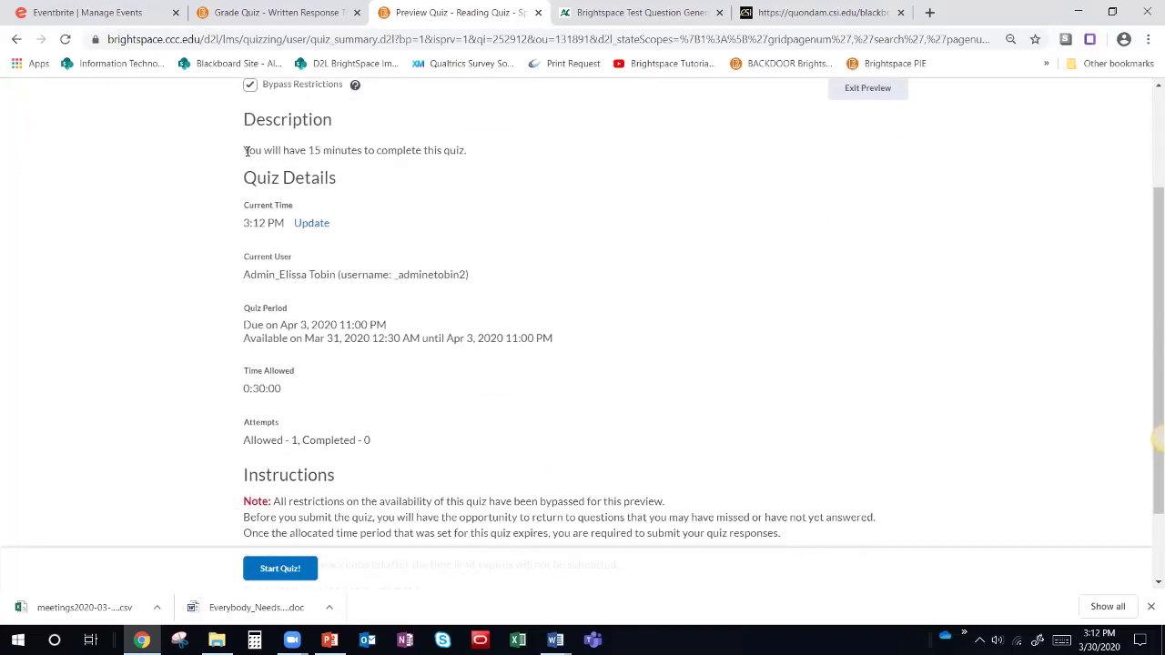
drag(246, 151, 476, 158)
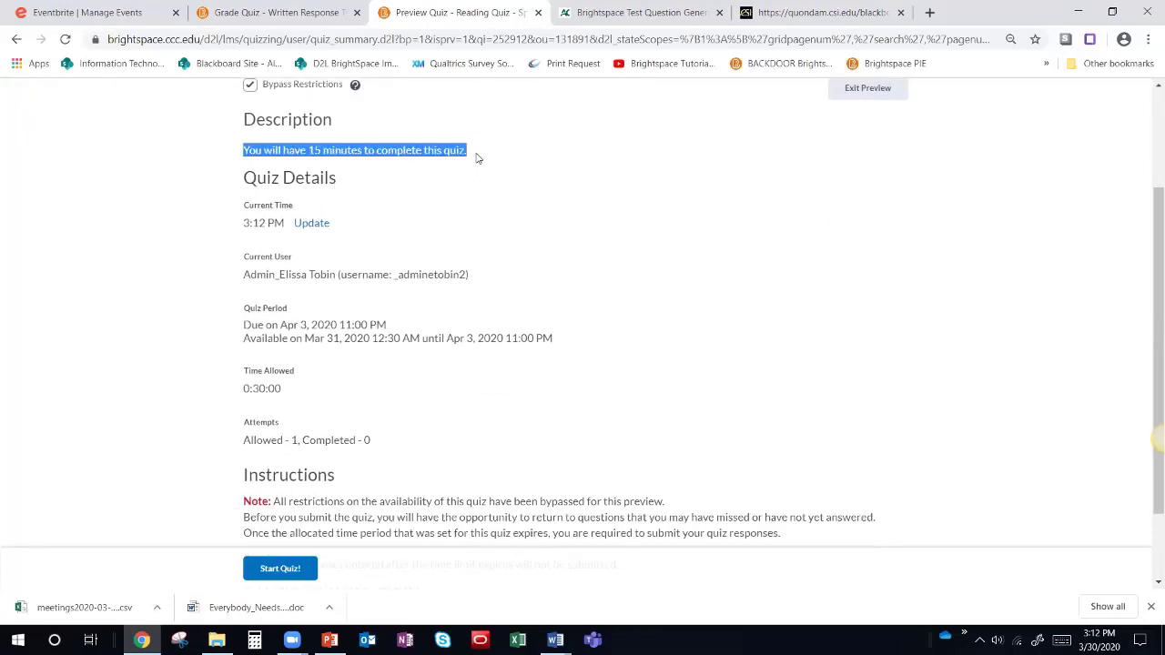
click(416, 151)
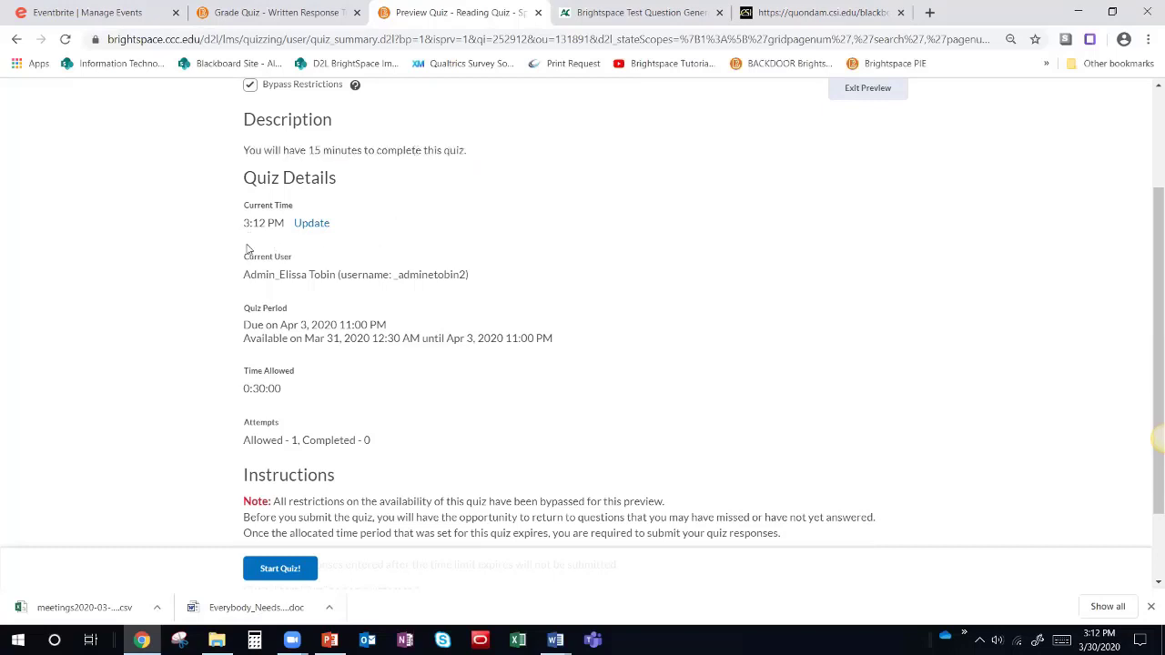
drag(244, 223, 282, 225)
drag(243, 276, 322, 278)
drag(244, 206, 344, 325)
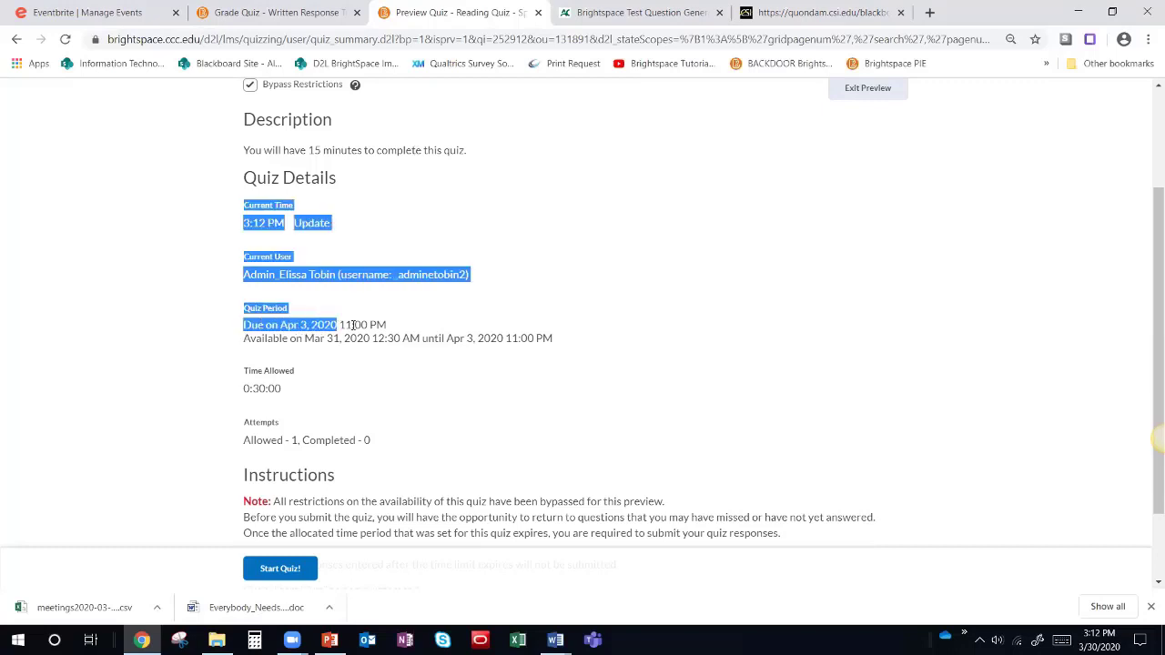
click(280, 346)
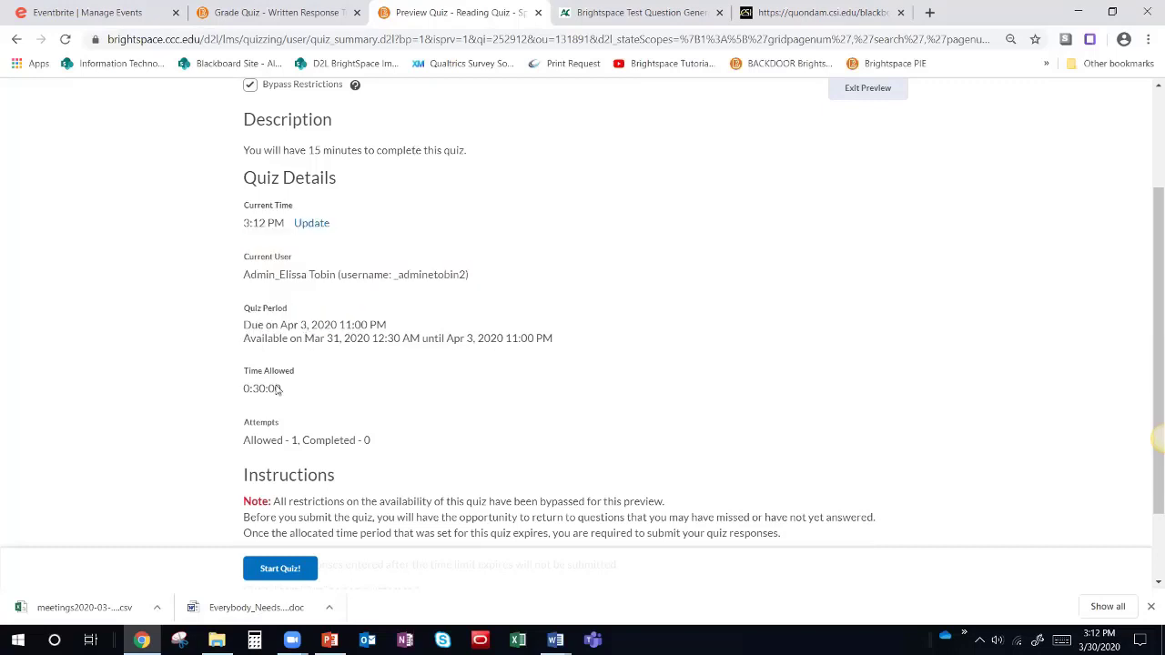
scroll(279, 389, down, 2)
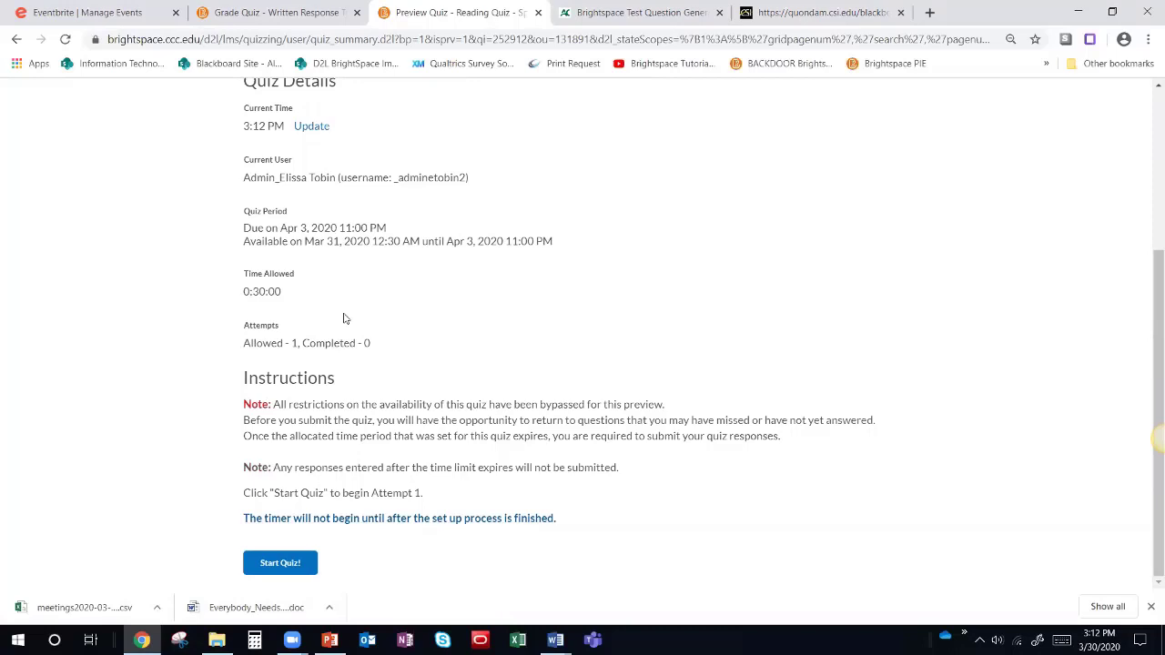
click(273, 562)
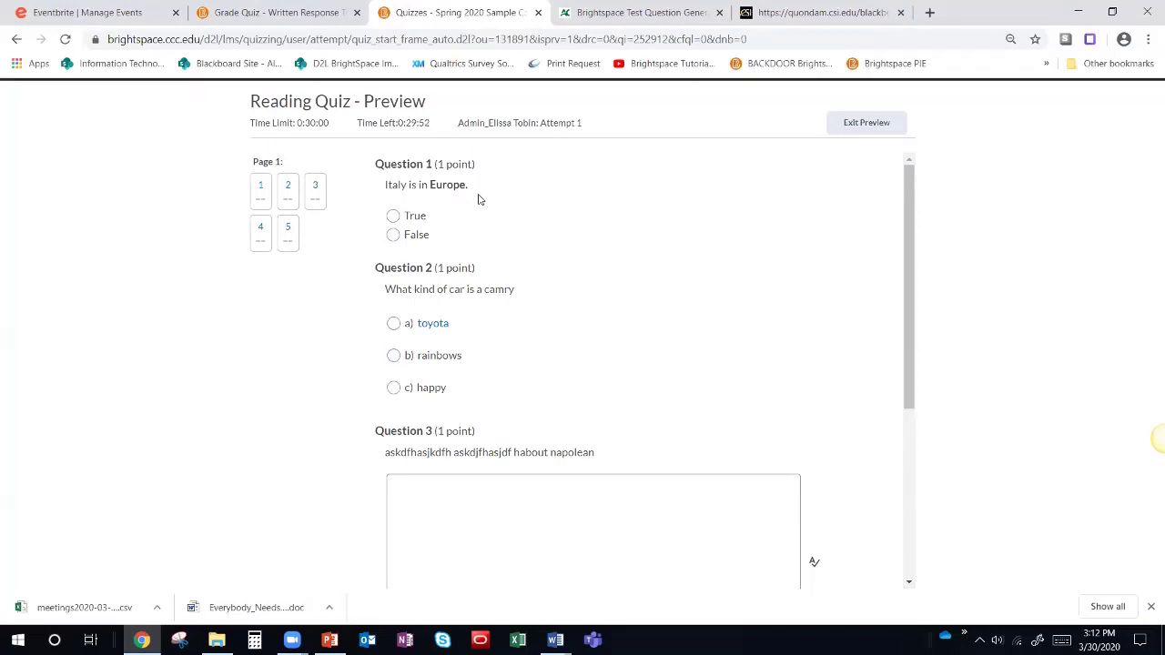
Step: Answer question 1 with True, question 2 with rainbows, and enter "aslkdfasdjkfh asdfjkasjkldf" as the written response to question 3
click(416, 216)
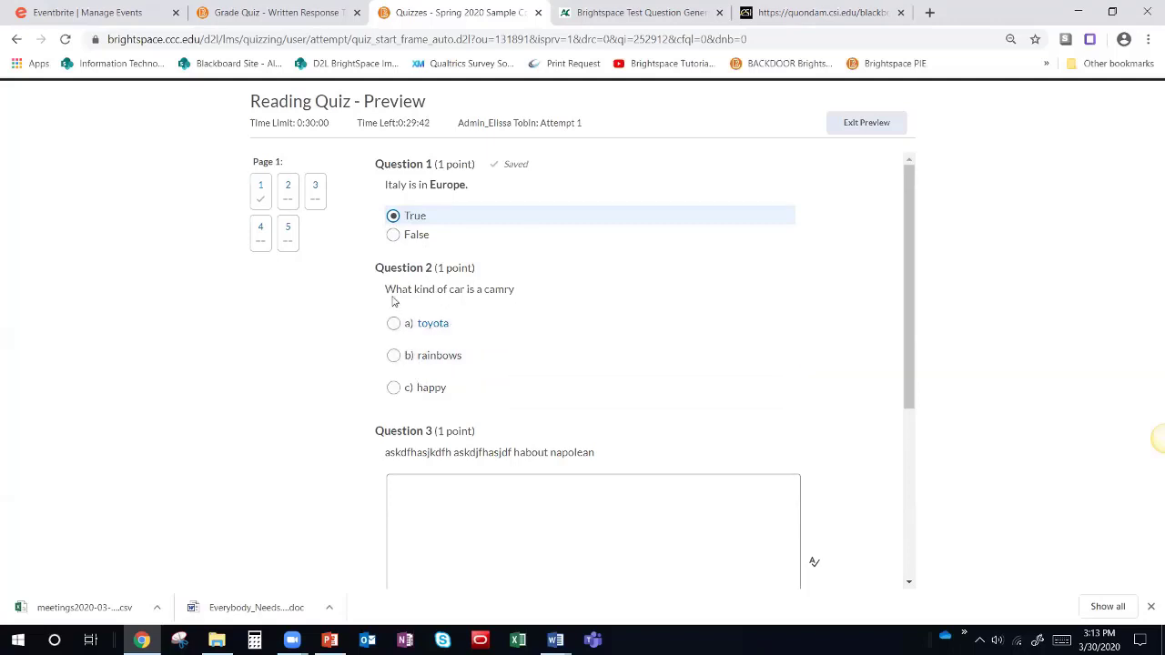
click(446, 360)
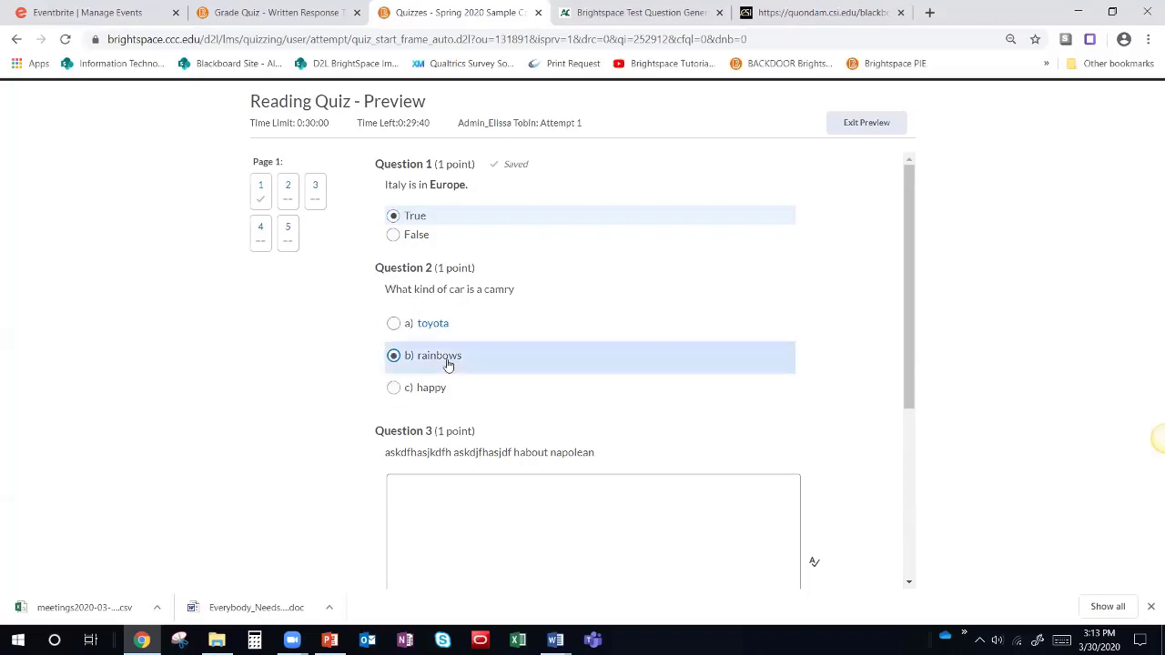
scroll(471, 504, down, 2)
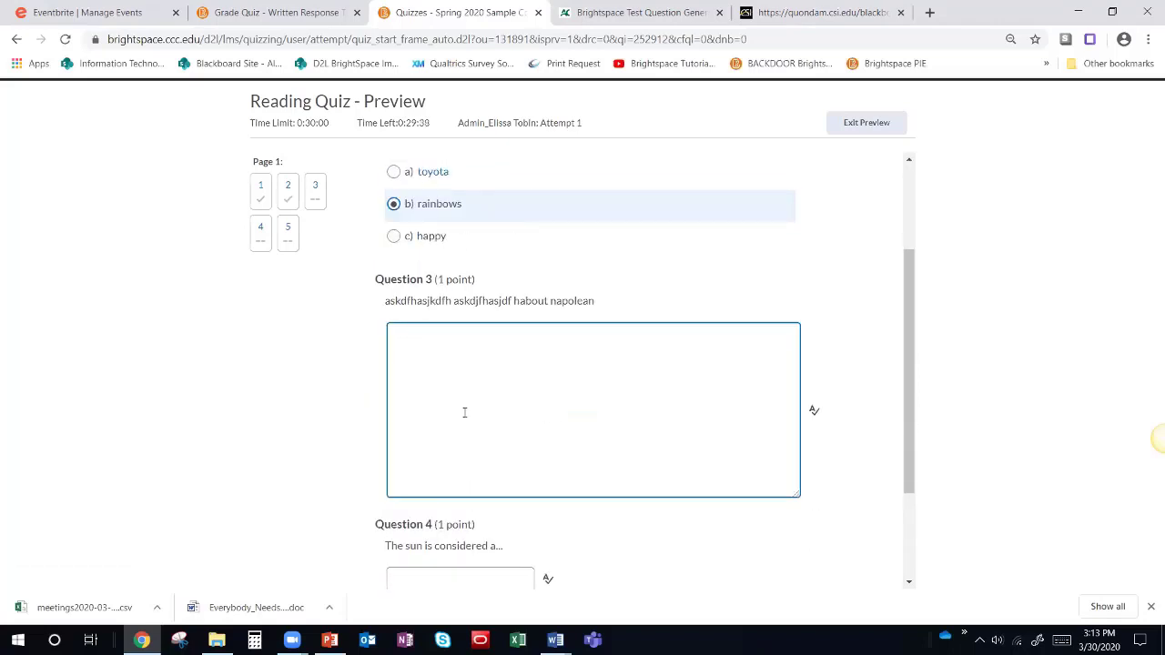
click(432, 411)
text(aslkdfasdjkfh asdfjkasjkldf)
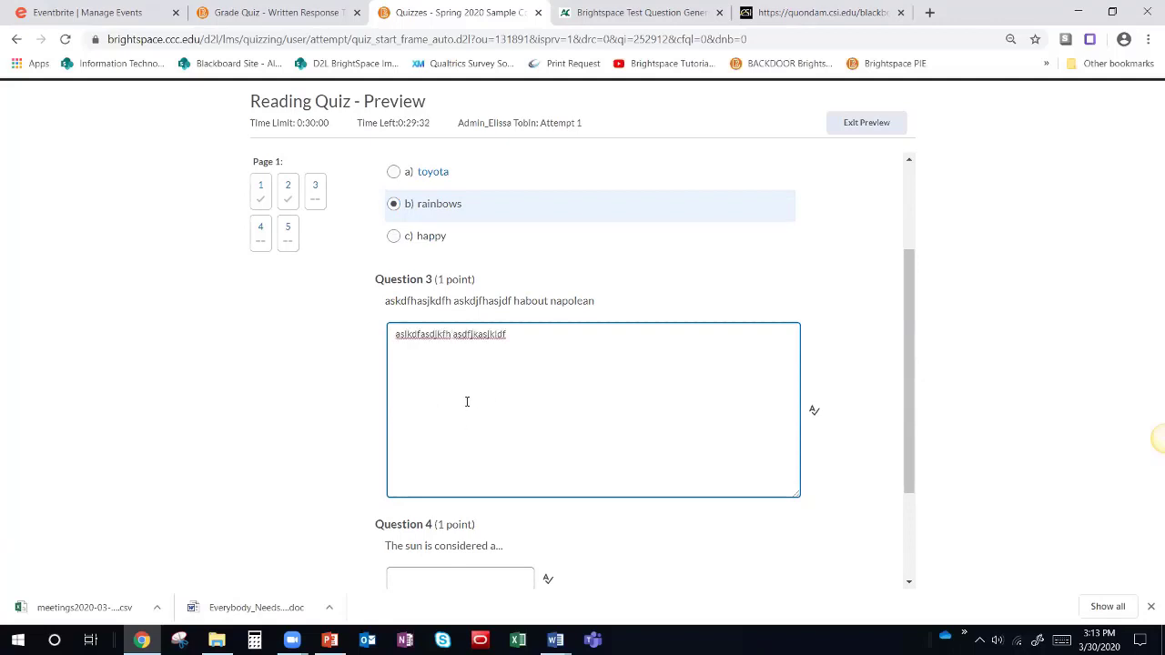
Step: Enter "star" as the answer to both question 4 and the fill-in-the-blank question 5
scroll(522, 367, down, 3)
click(463, 428)
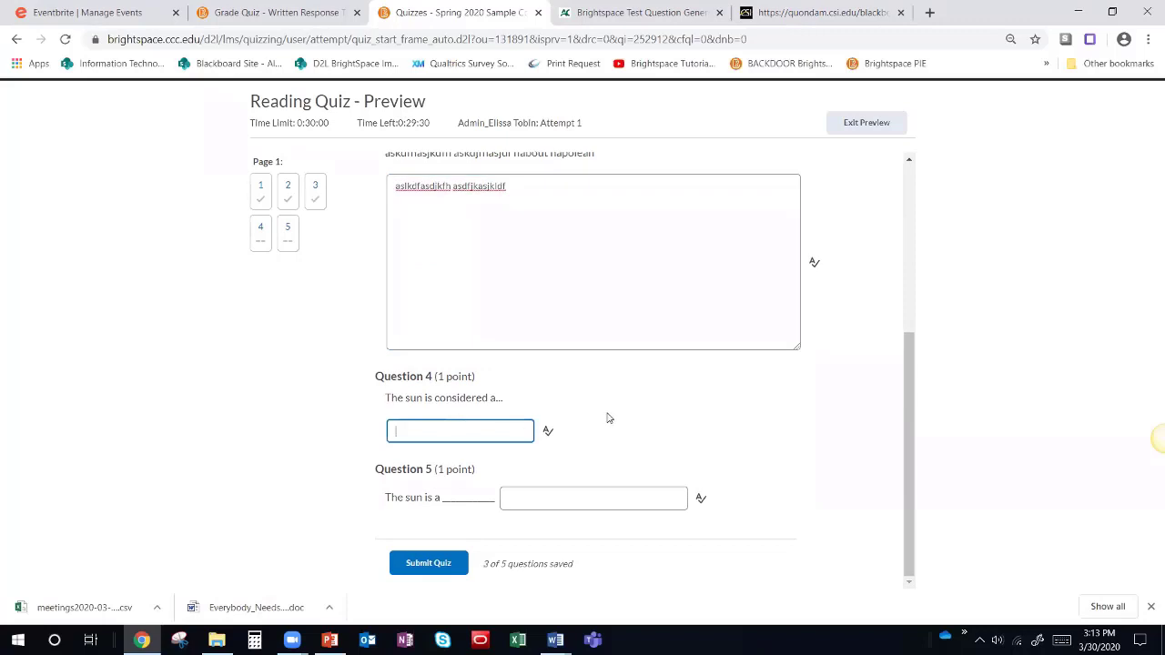
text(star)
click(518, 501)
text(star)
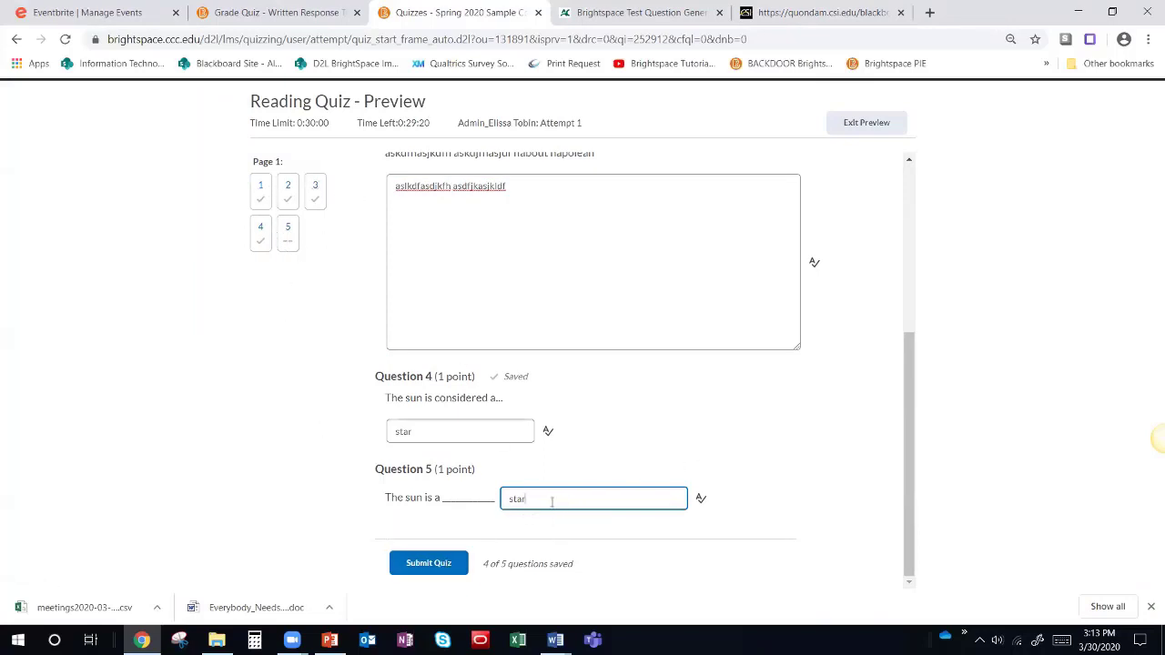
Step: Clear the answer to question 5 and try to submit the quiz with that question left blank
key(ctrl+a)
key(BackSpace)
click(298, 526)
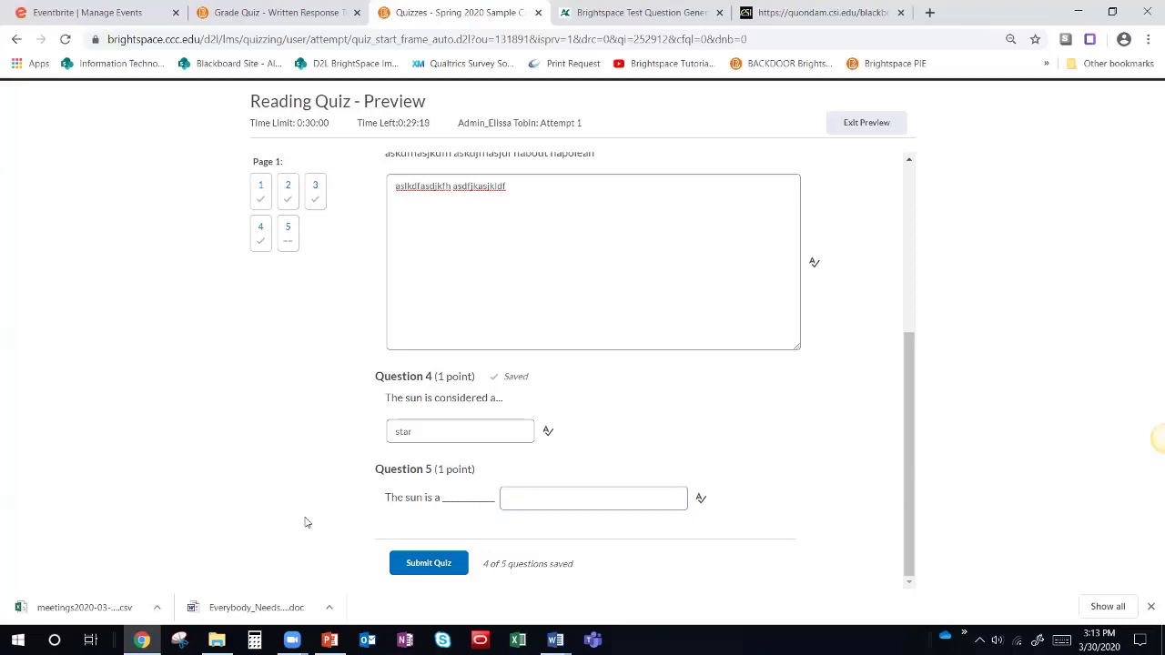
click(429, 565)
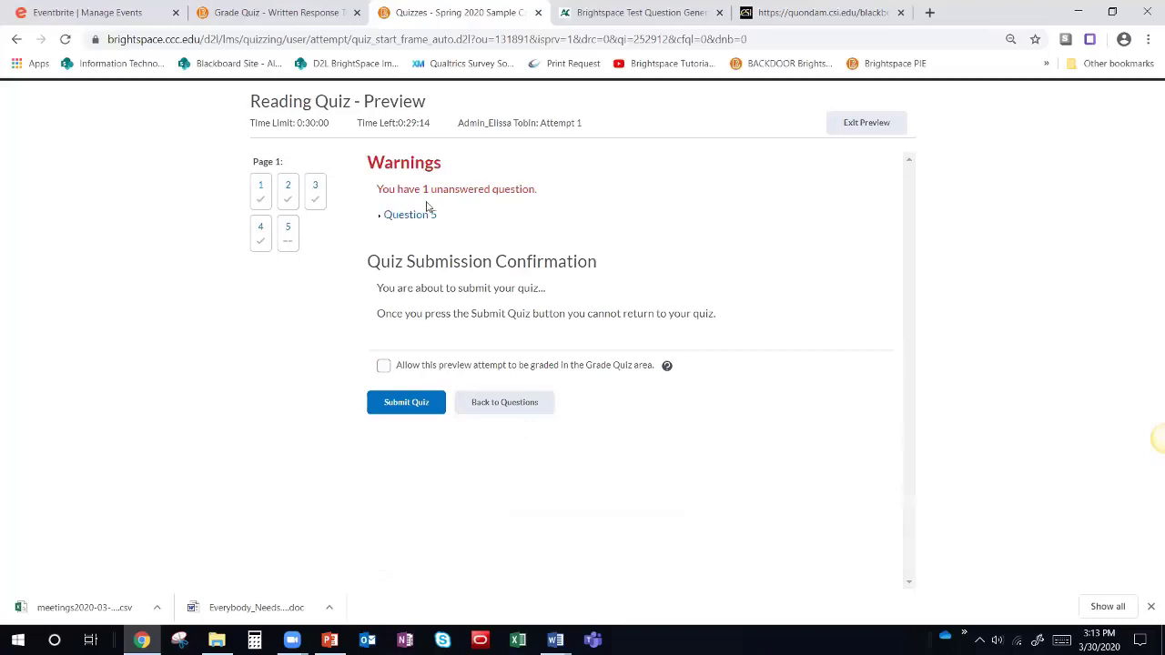
Step: Go back to the unanswered question 5 from the warning page and answer it with "star"
click(408, 215)
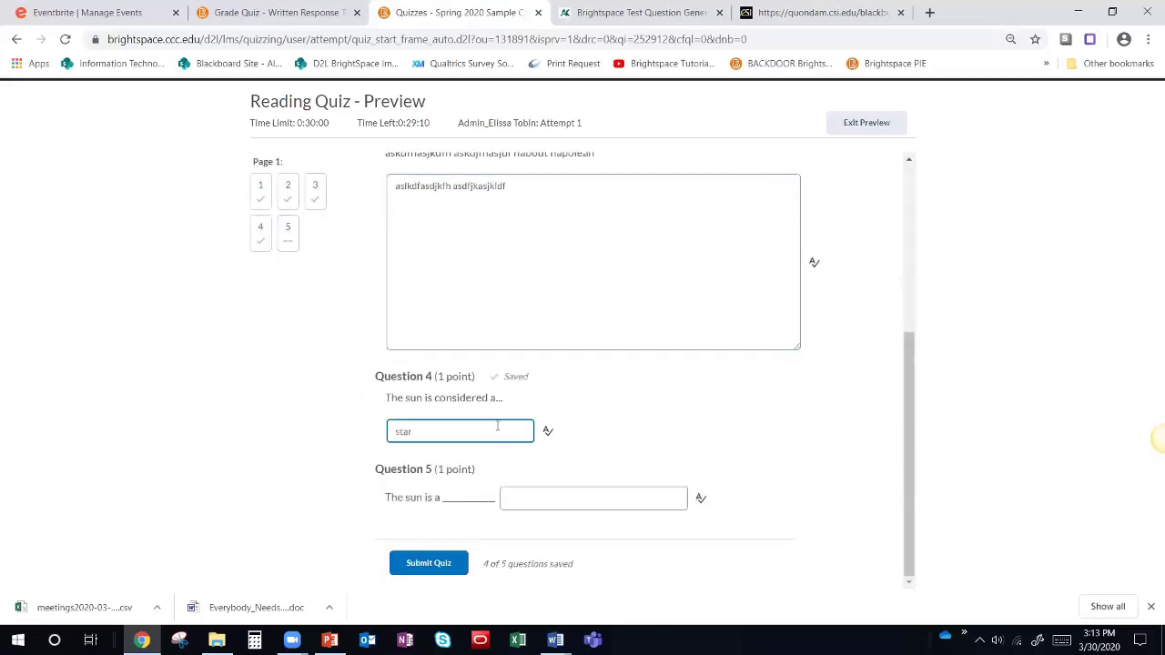
click(555, 492)
text(star)
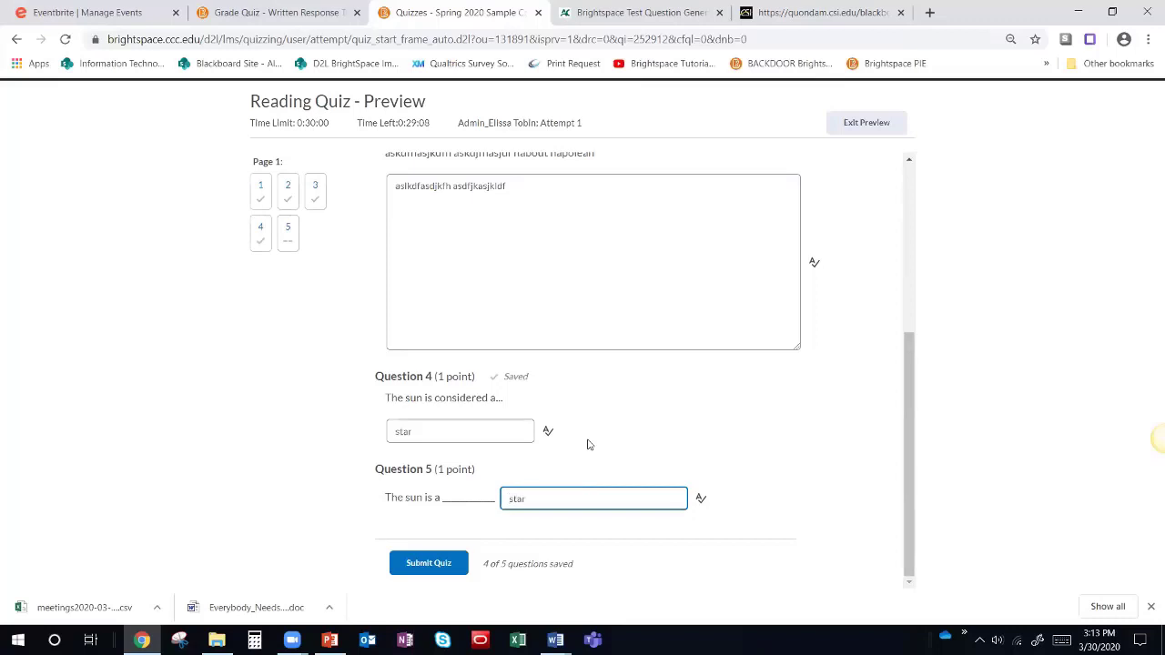
Step: Submit the quiz preview, allowing this attempt to be graded in the Grade Quiz area
click(450, 562)
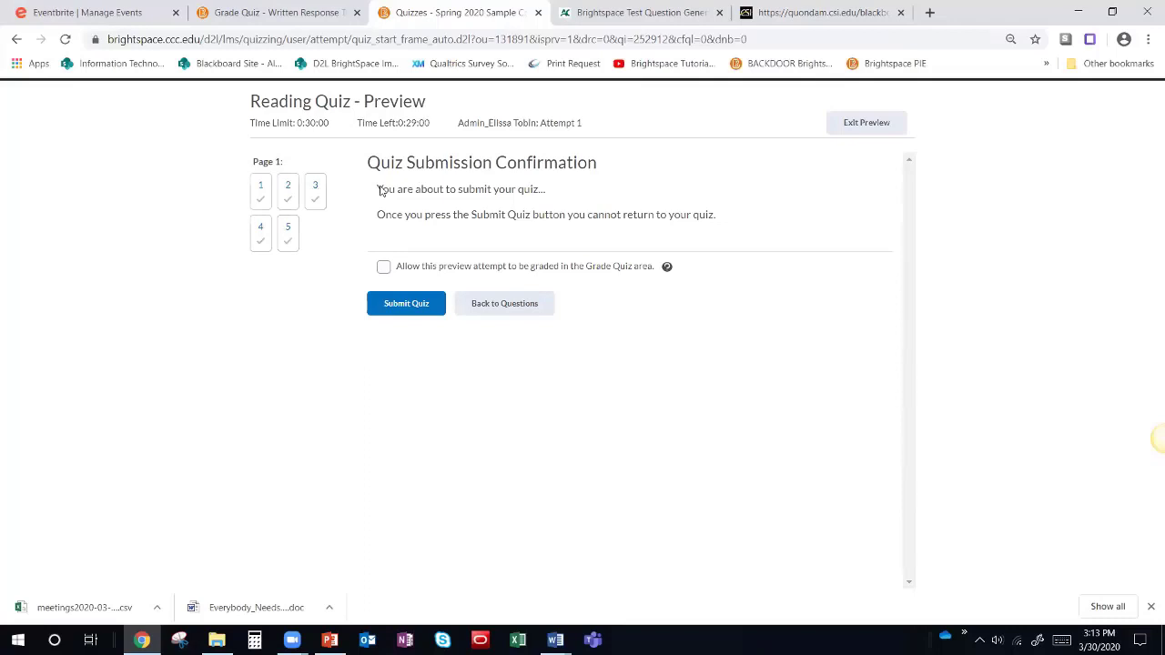
click(384, 269)
click(418, 300)
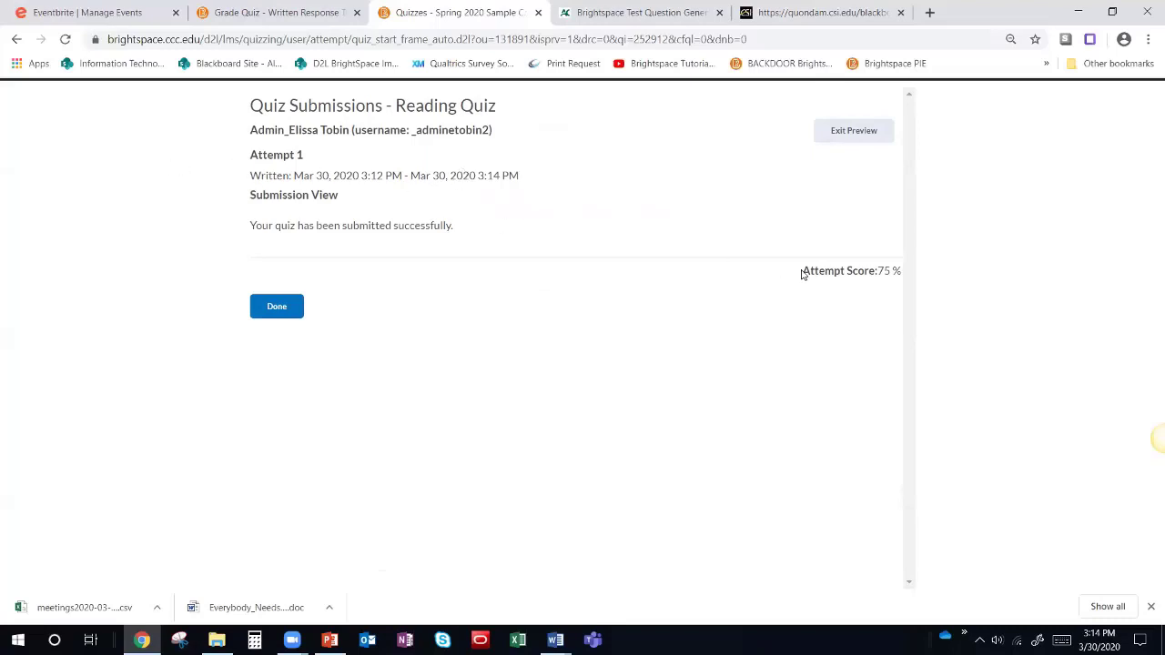
Step: Check the attempt score, finish with the submission view and exit the quiz preview
drag(801, 271, 901, 276)
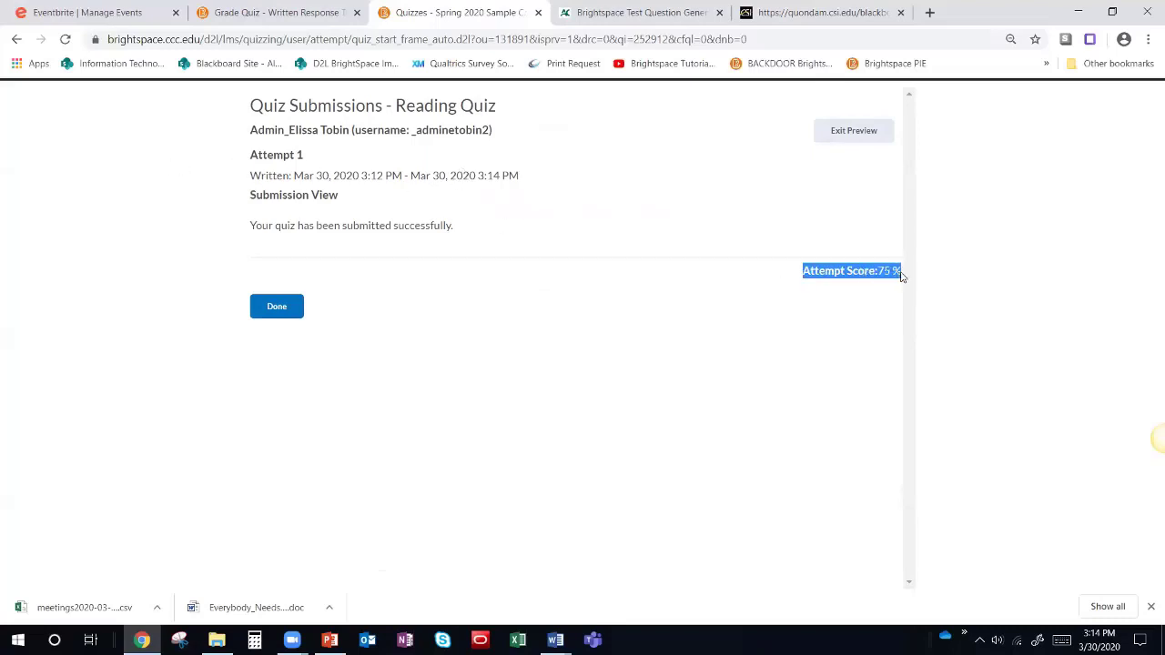
click(845, 288)
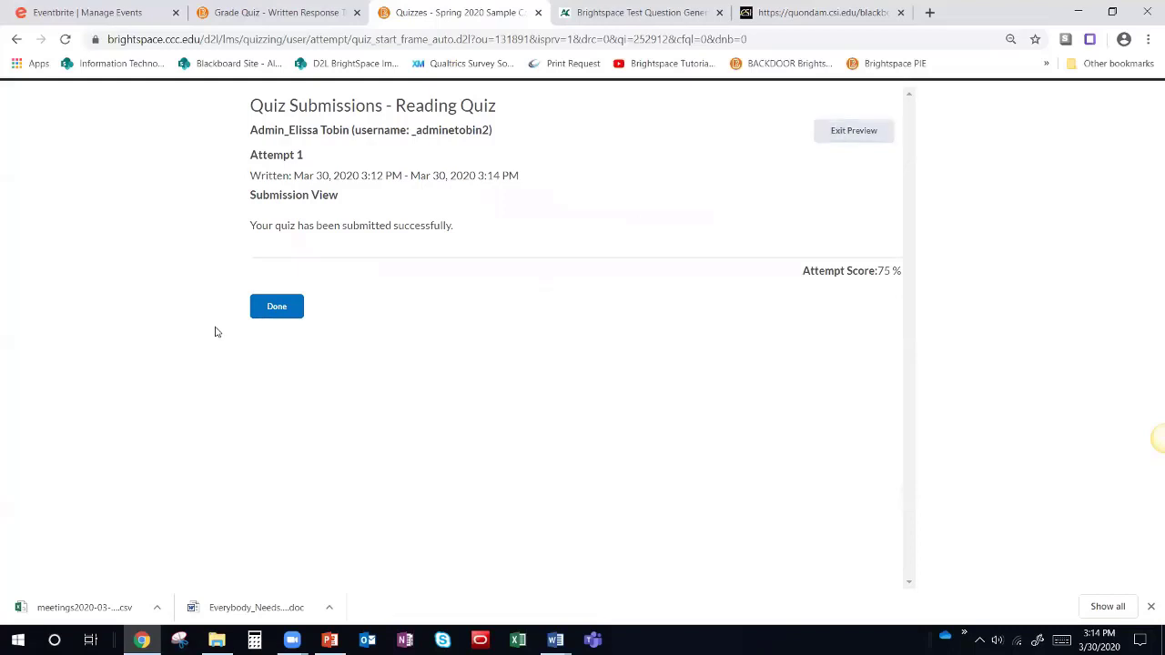
click(274, 310)
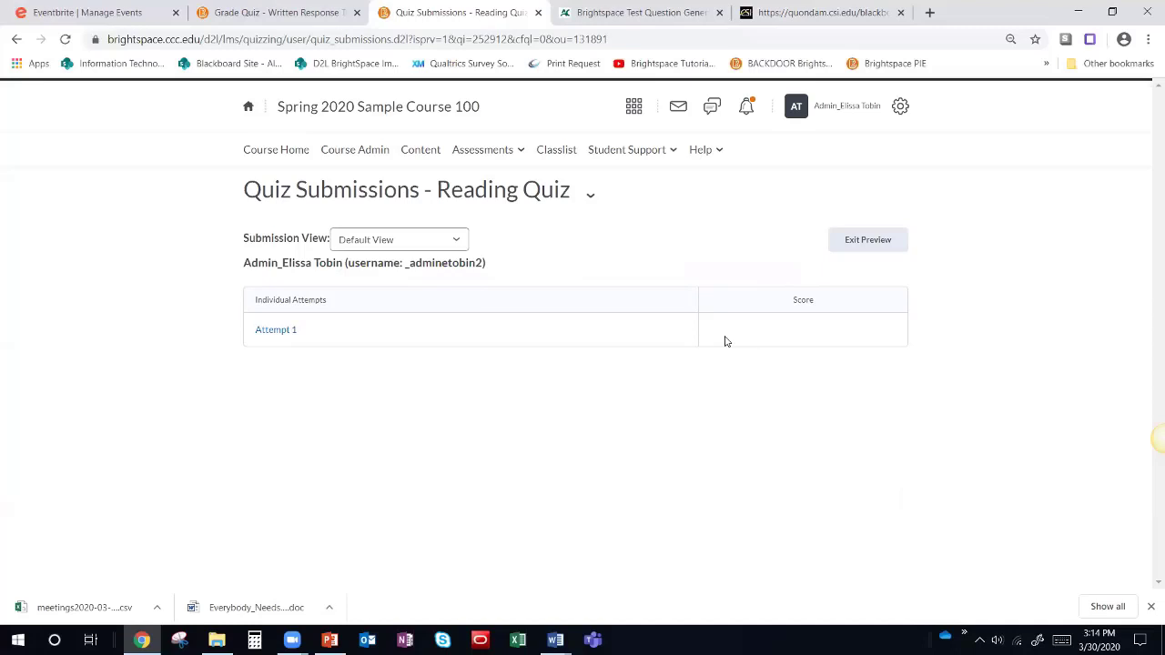
click(865, 239)
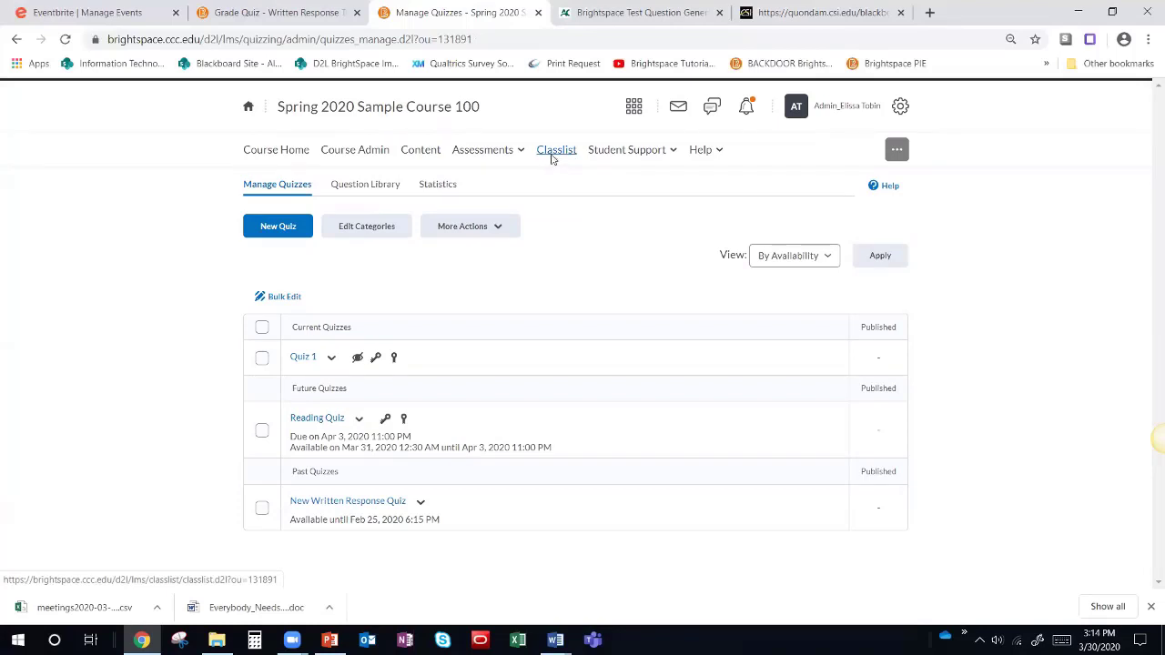
Step: Open the course classlist and impersonate the enrolled student
click(551, 156)
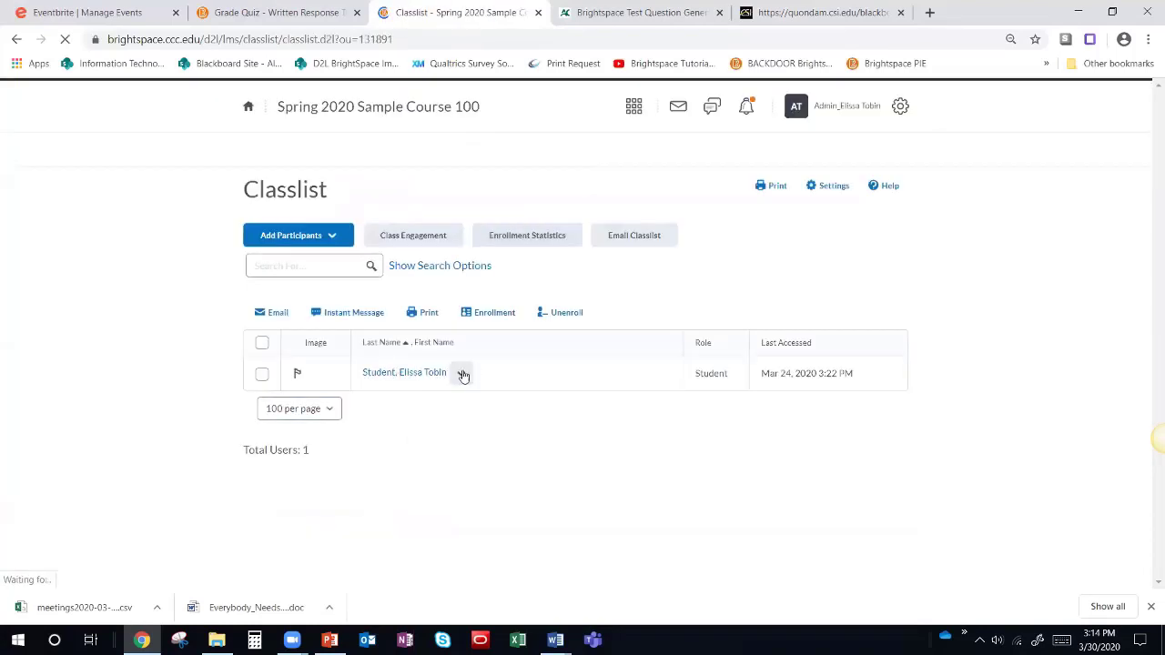
click(463, 375)
click(486, 164)
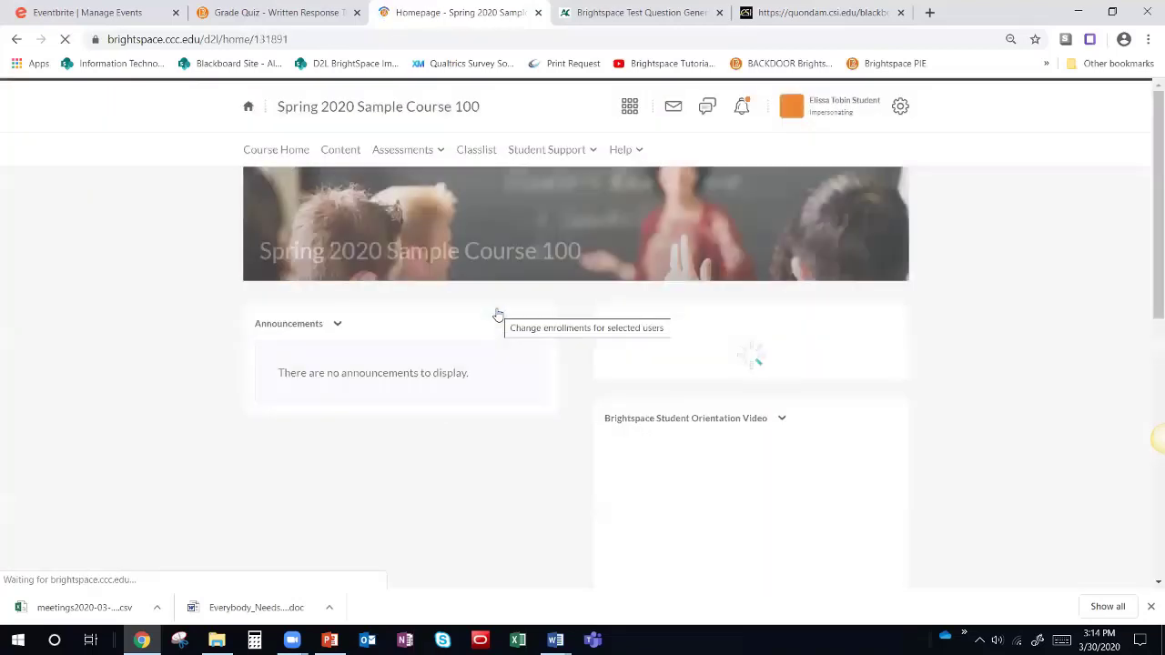
Step: Open Reading Quiz from the student's quiz list, review its summary and start the attempt
click(409, 151)
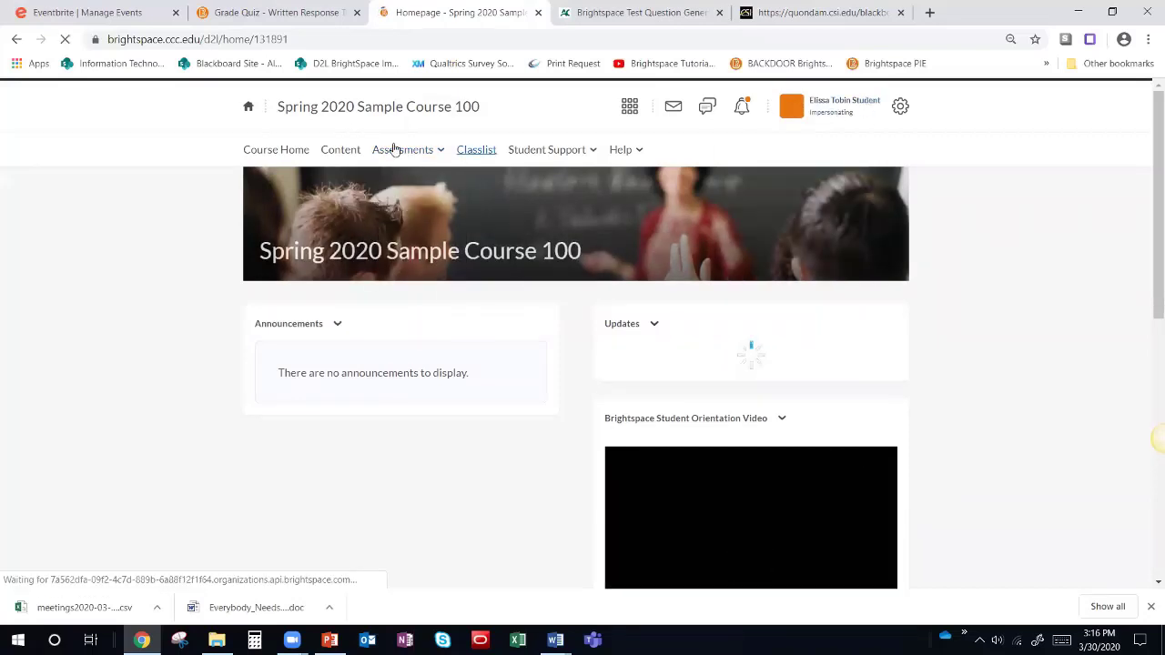
click(392, 149)
click(382, 243)
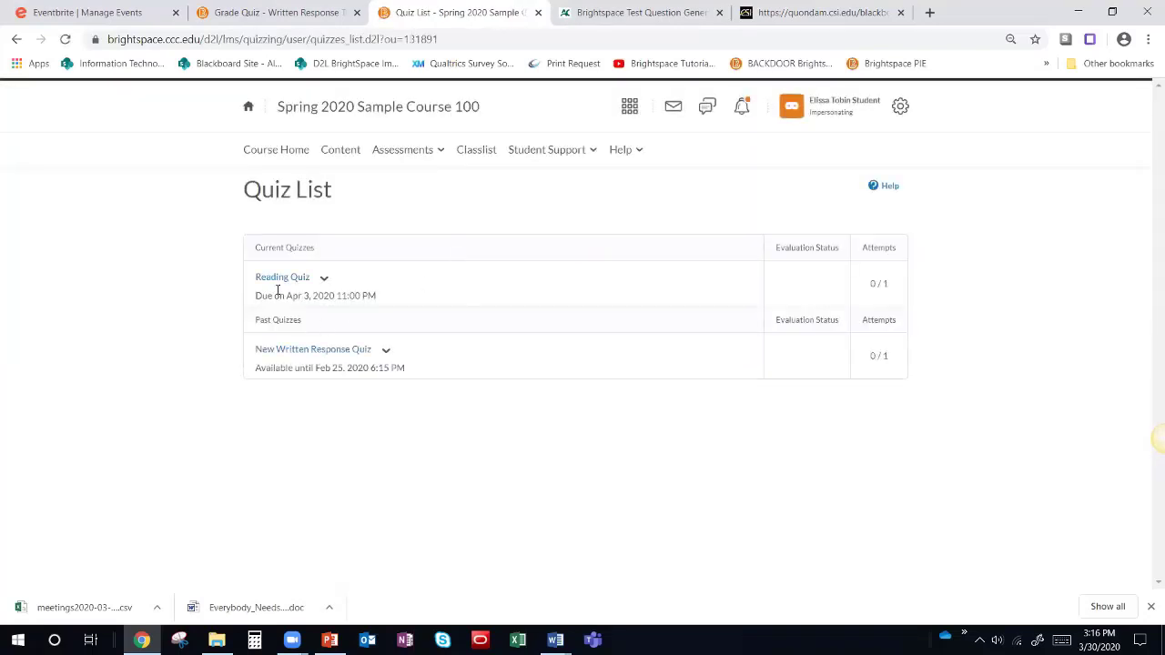
click(280, 278)
scroll(314, 528, down, 1)
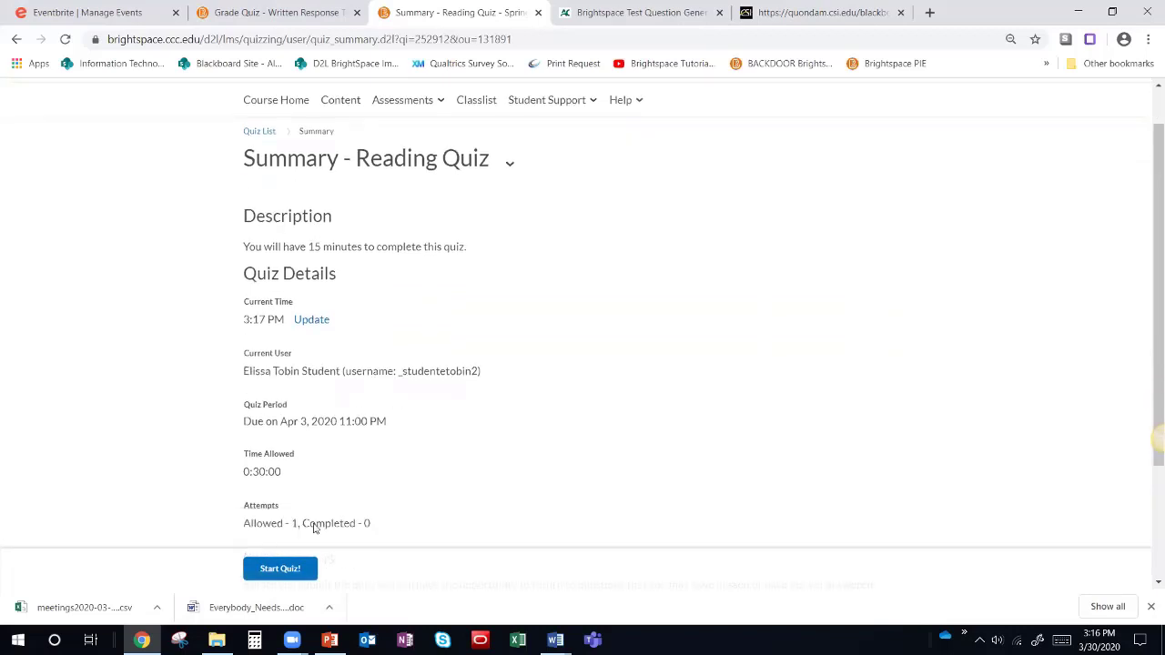
scroll(314, 528, down, 1)
click(280, 568)
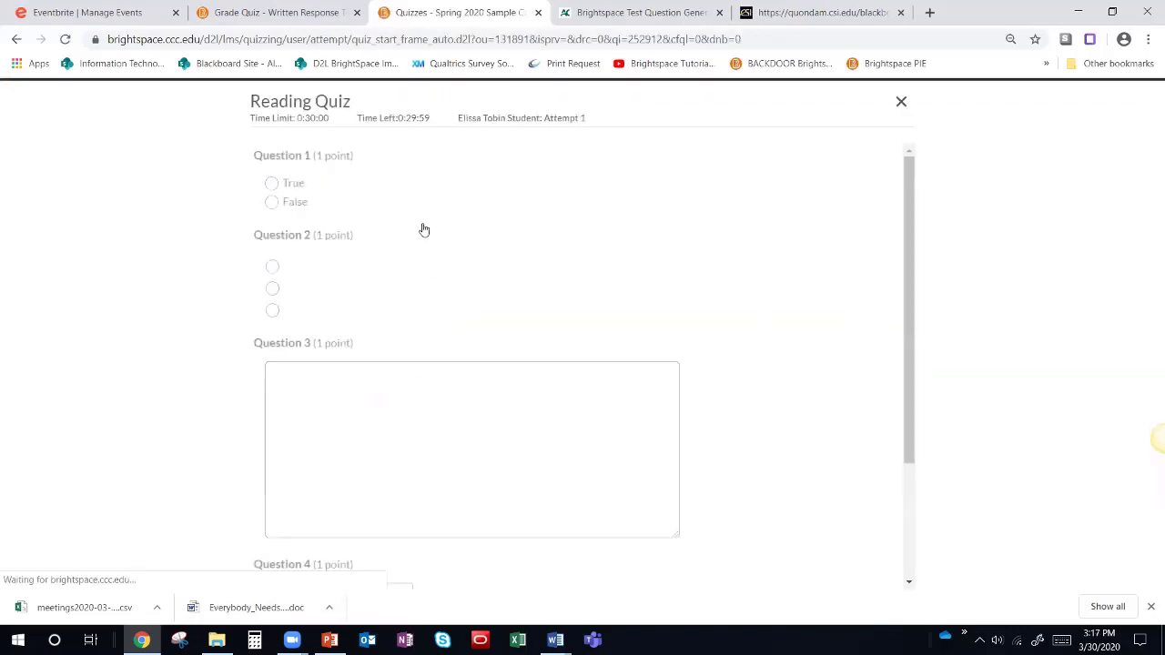
Step: Answer question 1 with True and question 3 with "ssadgsafasdf", and pick happy for question 2 before changing it to toyota
click(393, 208)
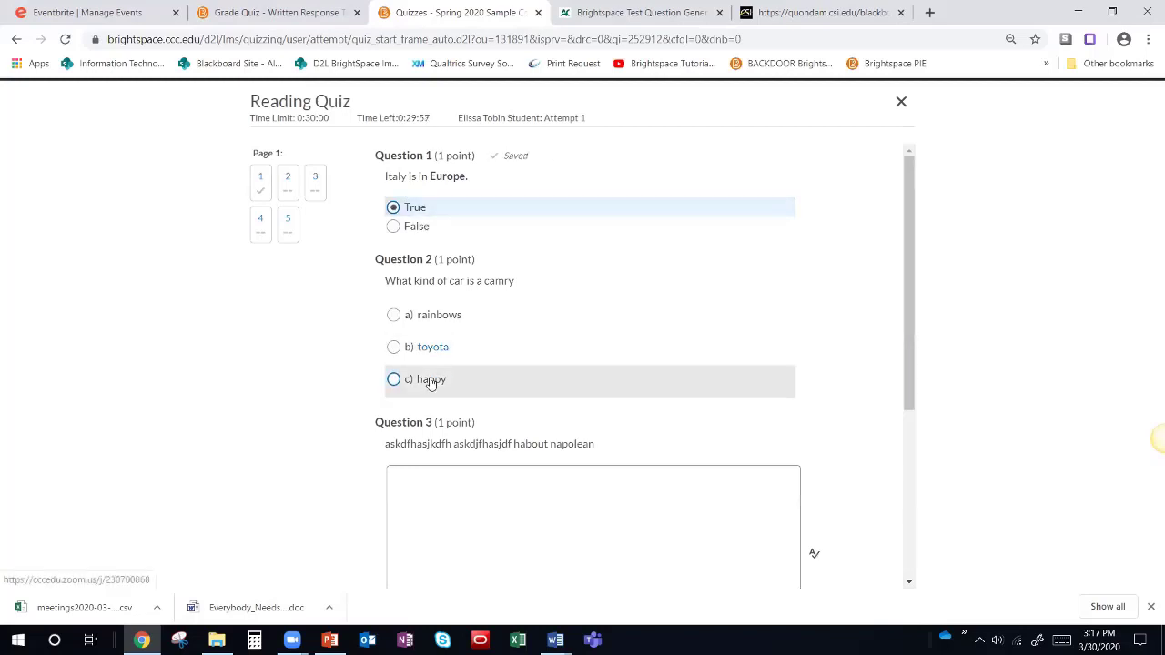
click(432, 383)
scroll(465, 403, down, 2)
click(458, 390)
text(ssadgsafas)
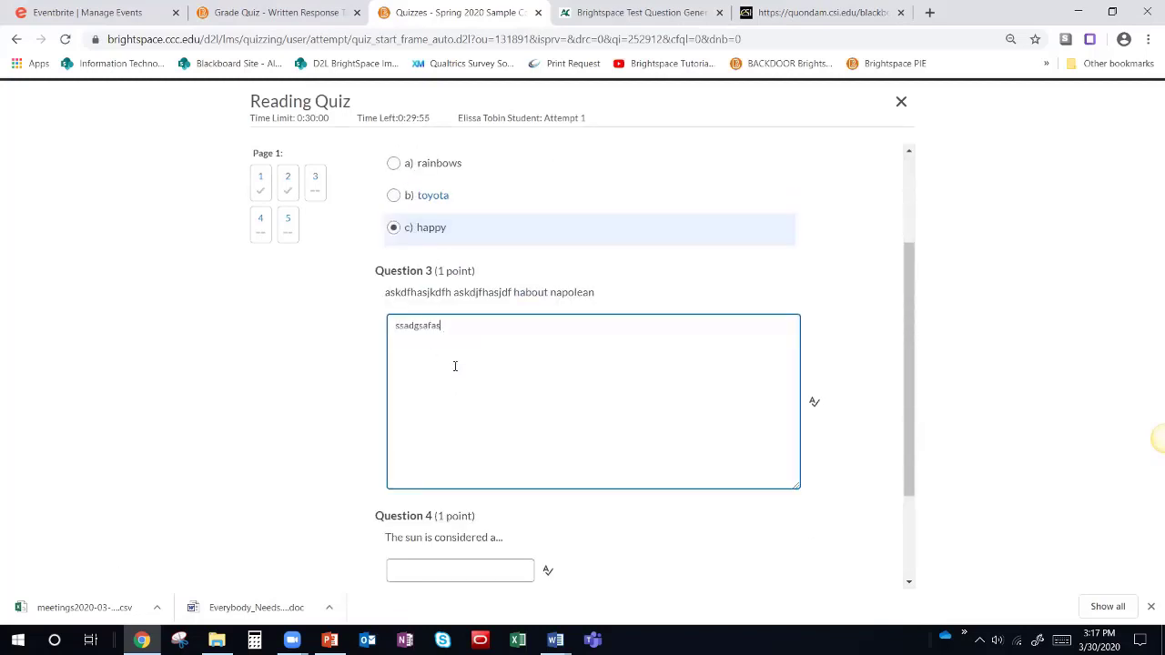
text(df)
click(416, 204)
Step: Answer both questions about the sun, questions 4 and 5, with "star"
scroll(497, 372, down, 2)
click(474, 427)
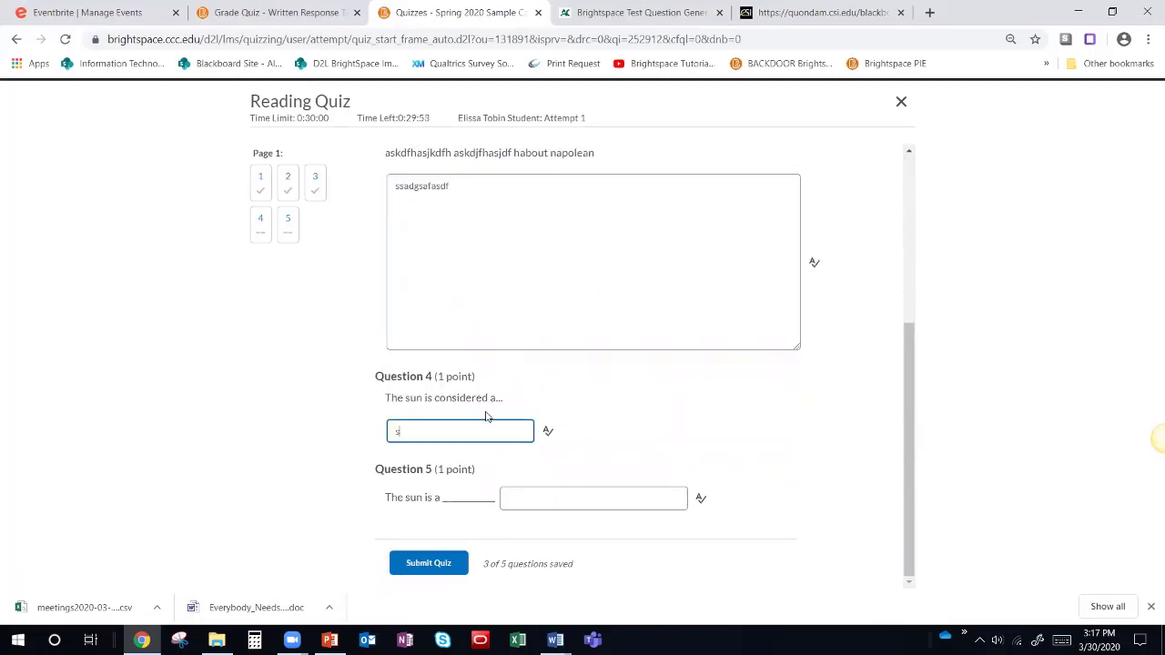
click(537, 495)
text(star)
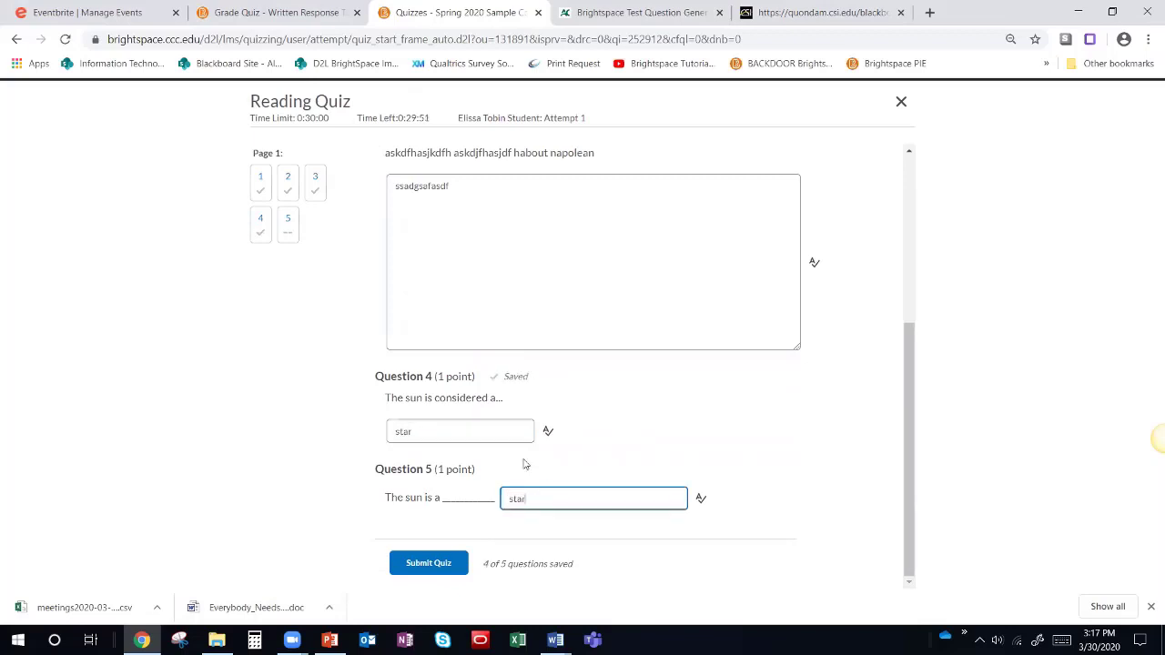
Step: Submit the student's Reading Quiz attempt and finish with the submission view
click(428, 562)
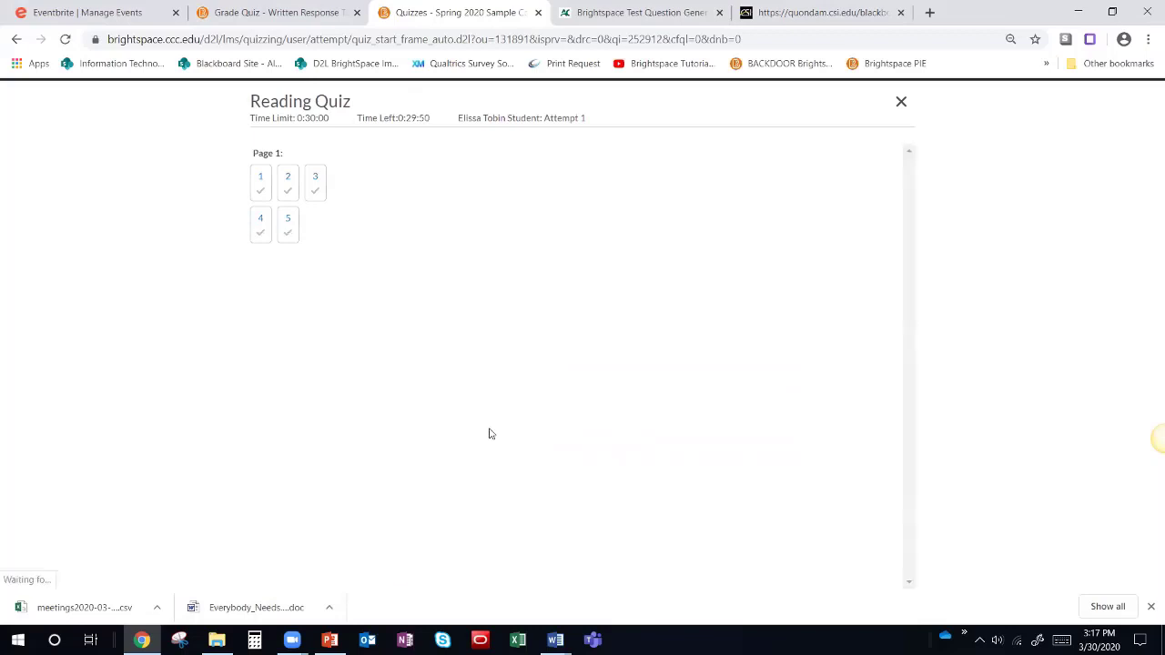
click(417, 263)
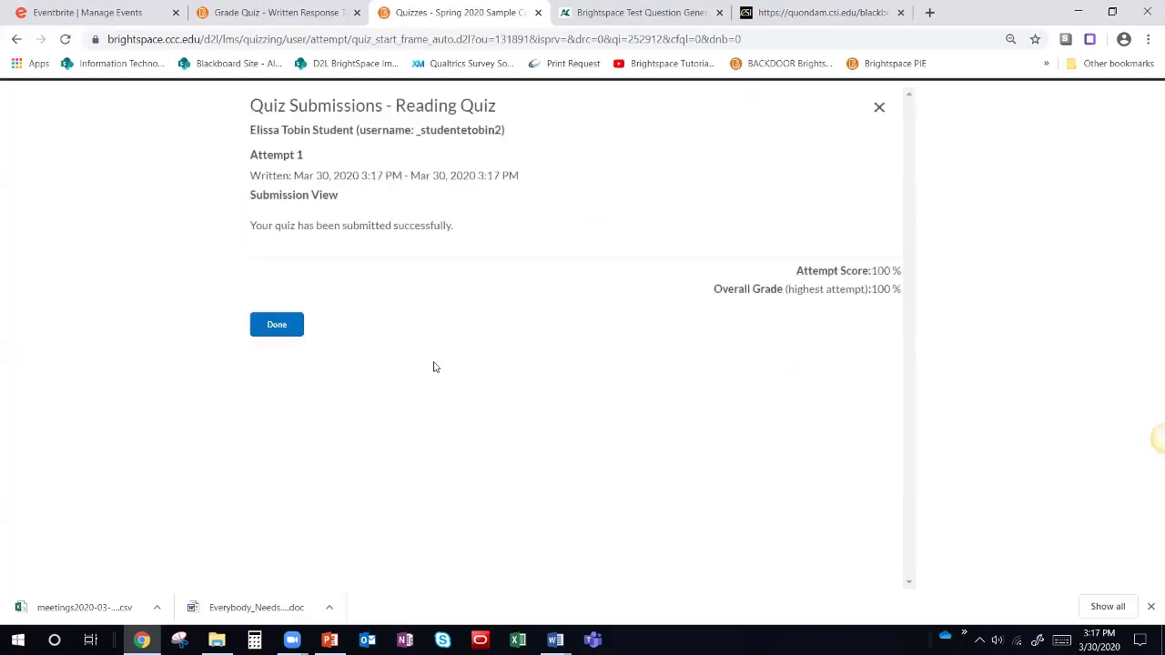
click(278, 330)
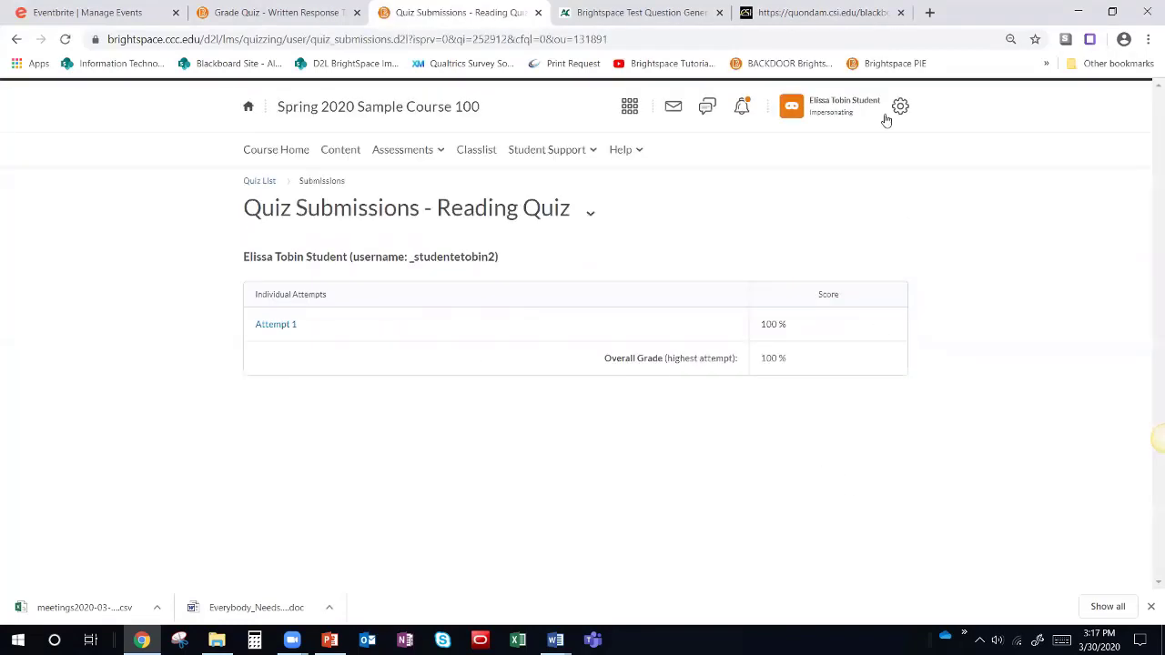
Step: Stop impersonating the student and open the course grades to check the Reading Quiz grade
click(878, 113)
click(920, 150)
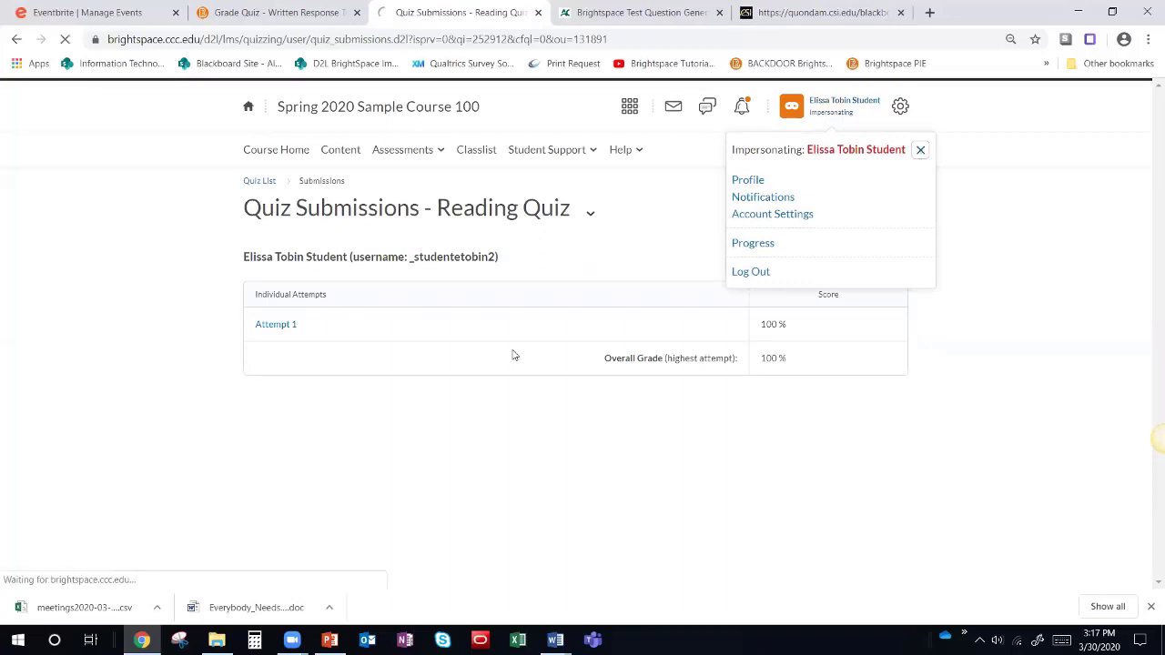
click(475, 151)
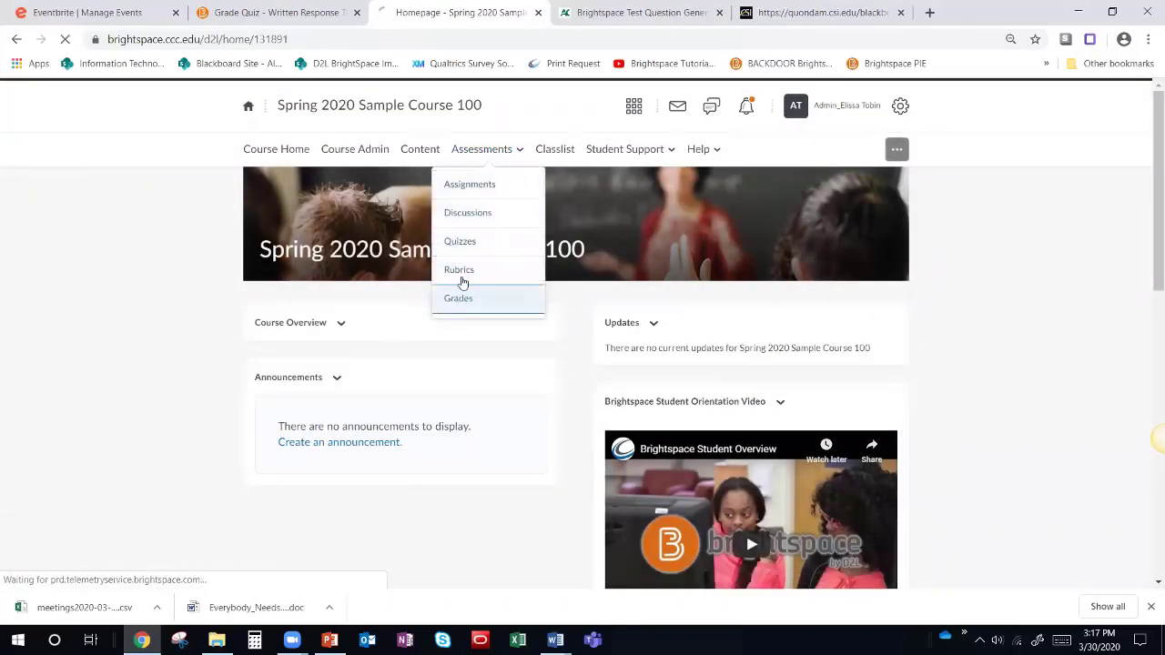
click(479, 185)
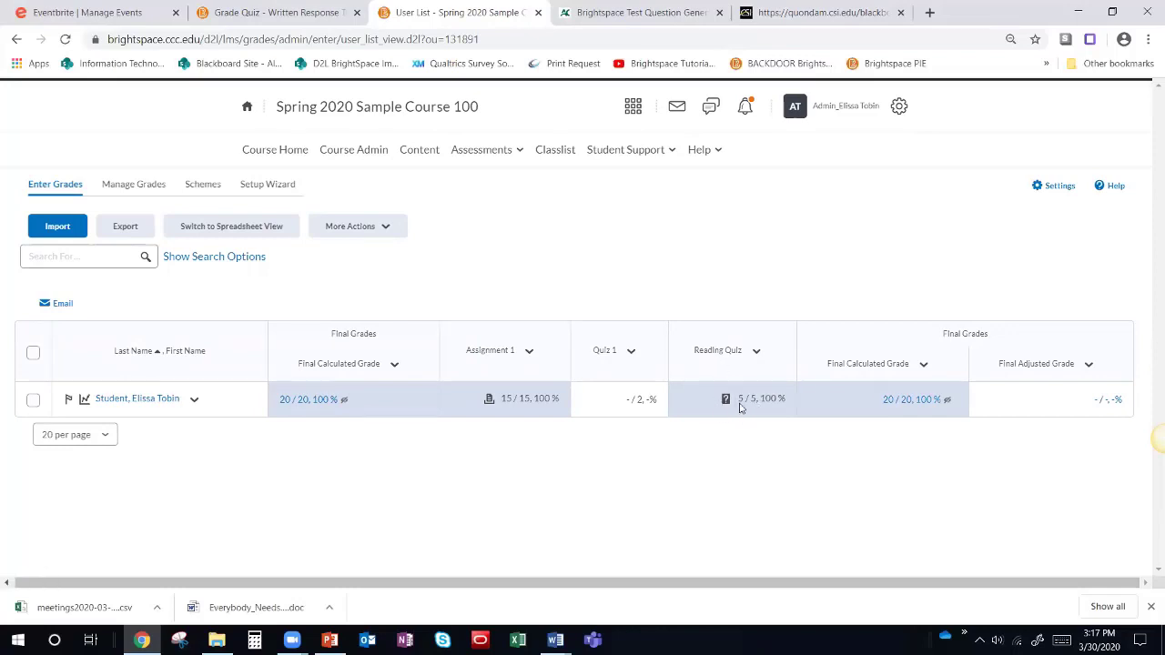
drag(744, 400, 776, 400)
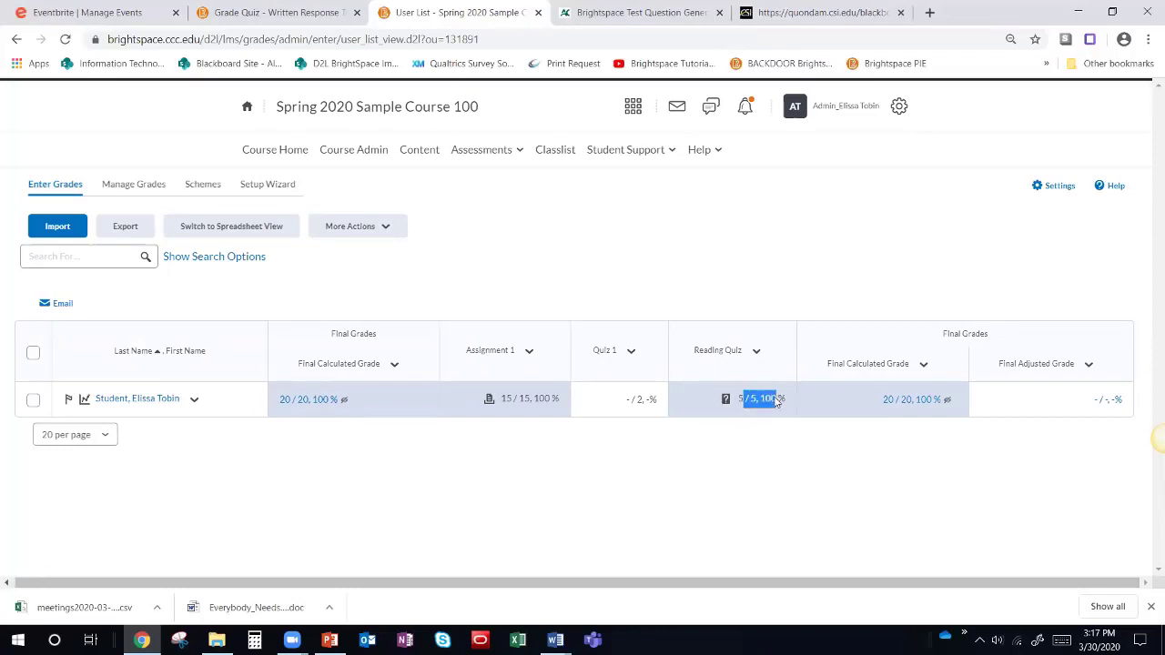
Step: Open the student's Reading Quiz submission from the gradebook, select Attempt 1 and review the score of each question
click(725, 400)
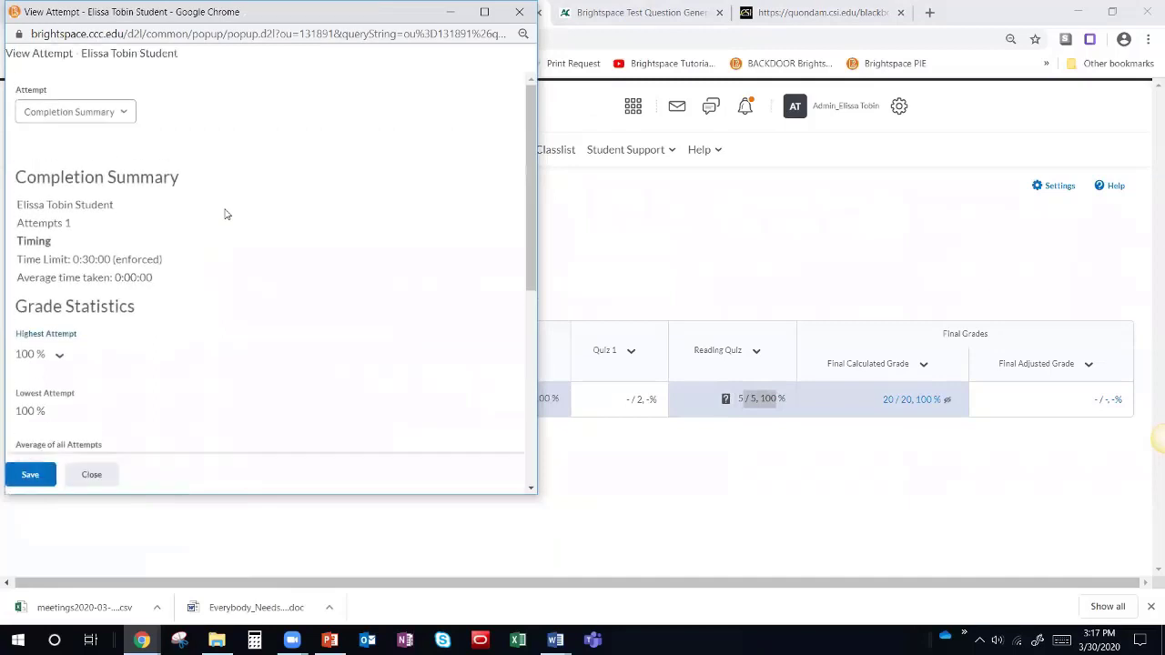
click(102, 113)
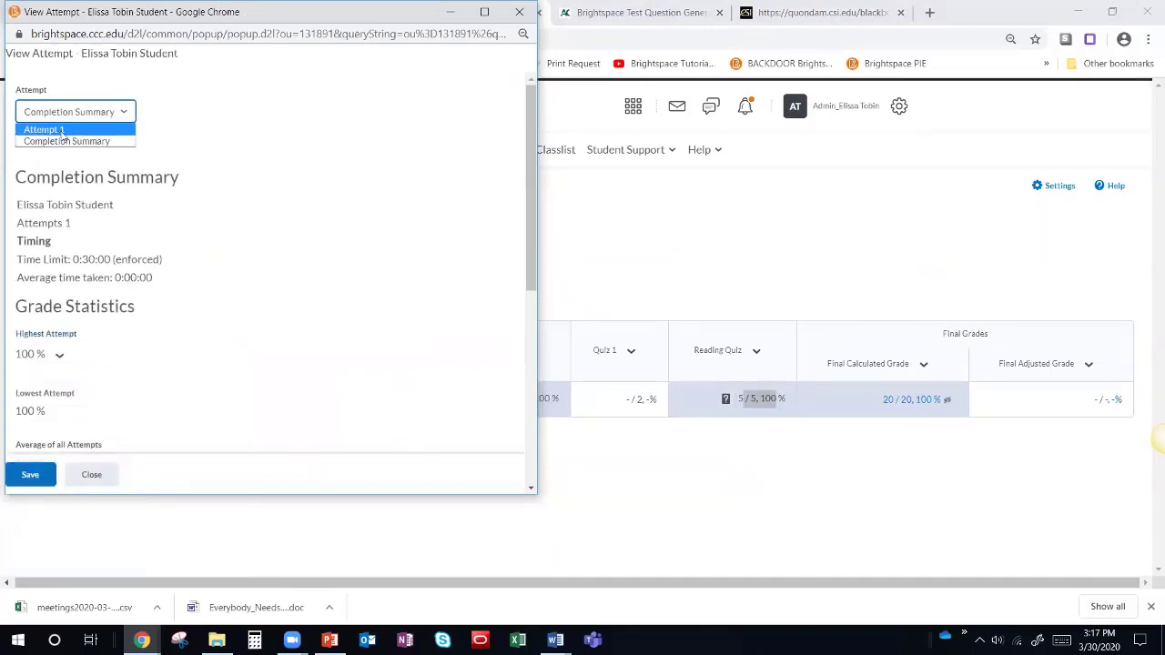
click(61, 131)
scroll(107, 168, down, 3)
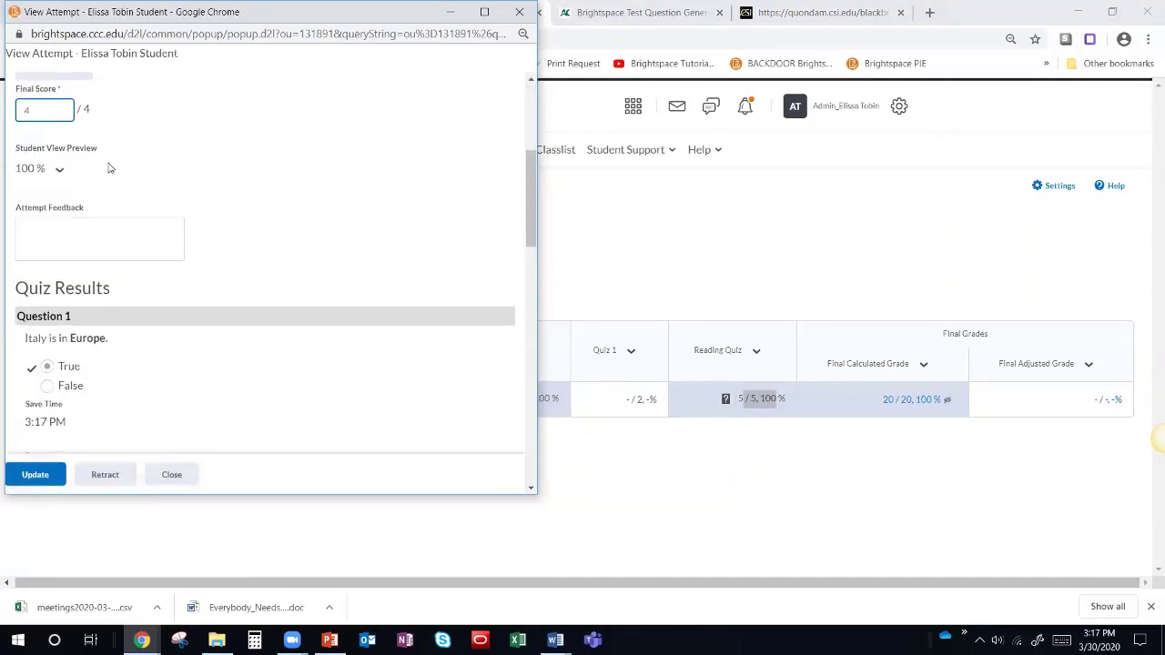
scroll(107, 167, down, 8)
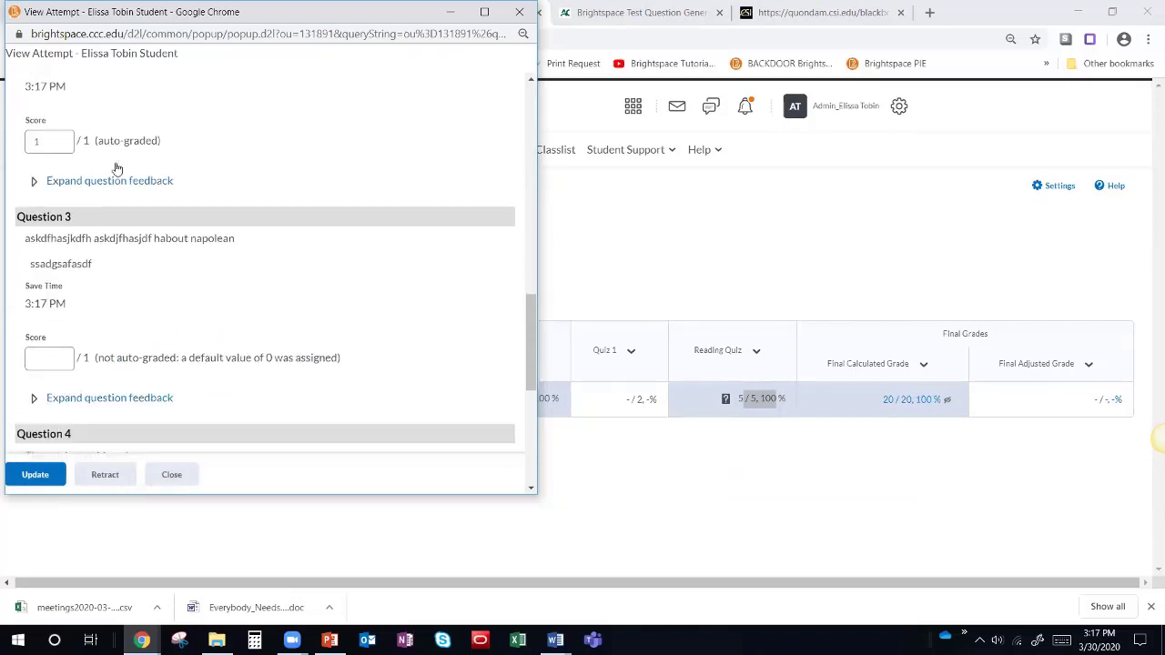
scroll(116, 168, down, 5)
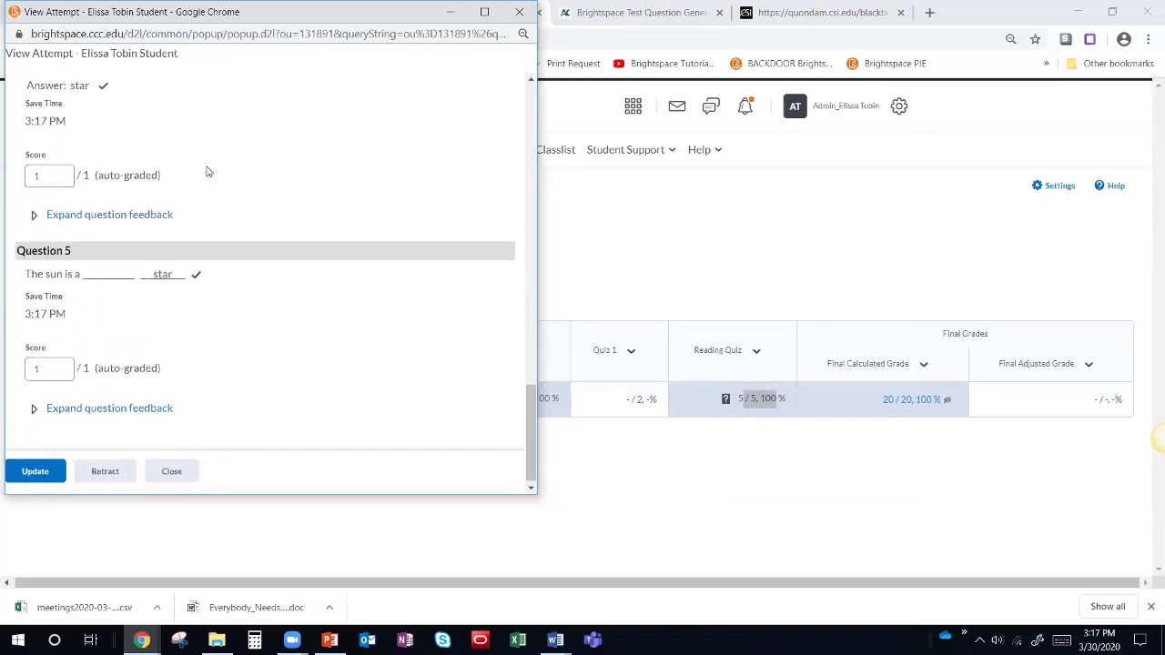
Step: Compare the attempt's final score with its question scores, check Question 3's manual score field and close the attempt
scroll(207, 171, up, 3)
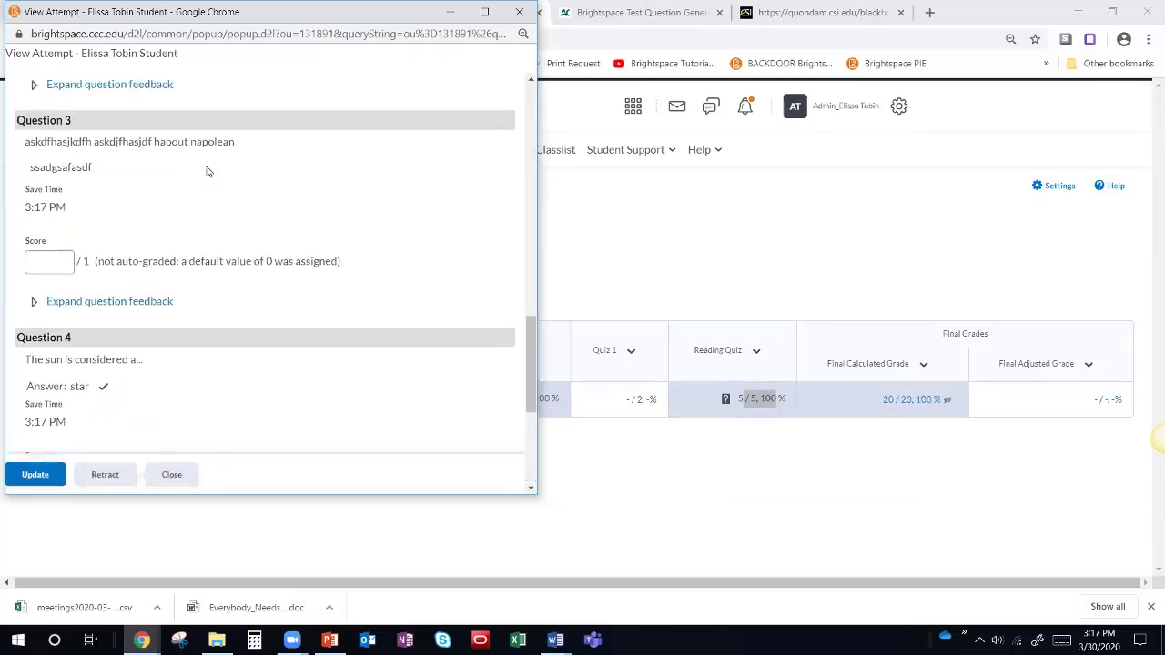
scroll(206, 171, up, 2)
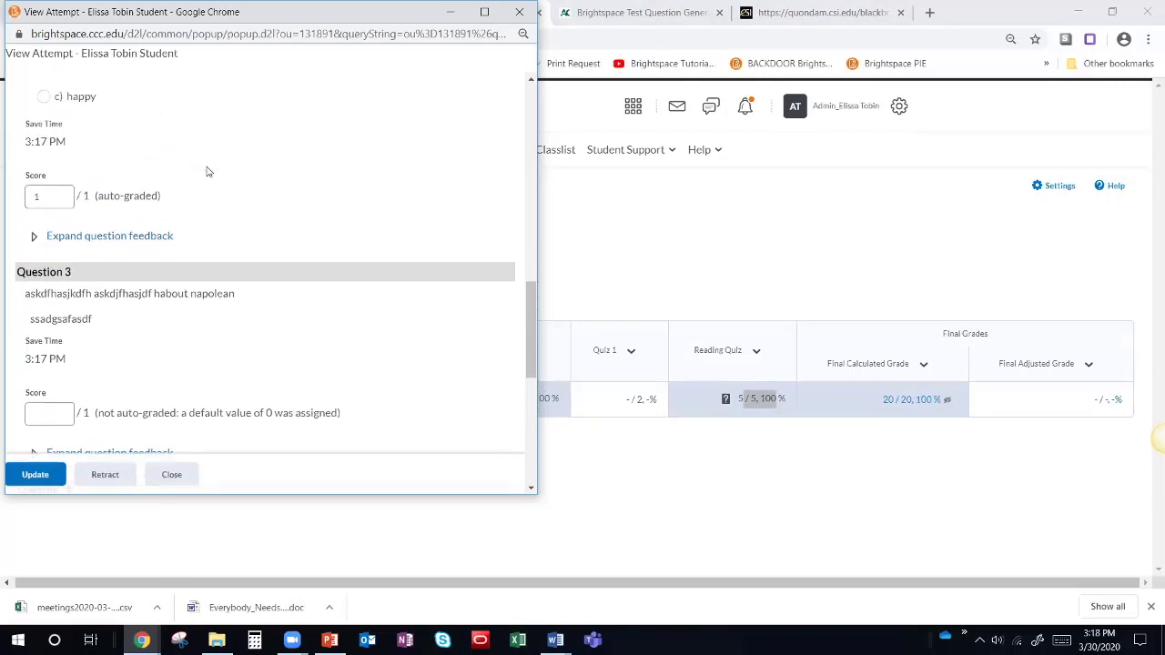
scroll(207, 171, up, 10)
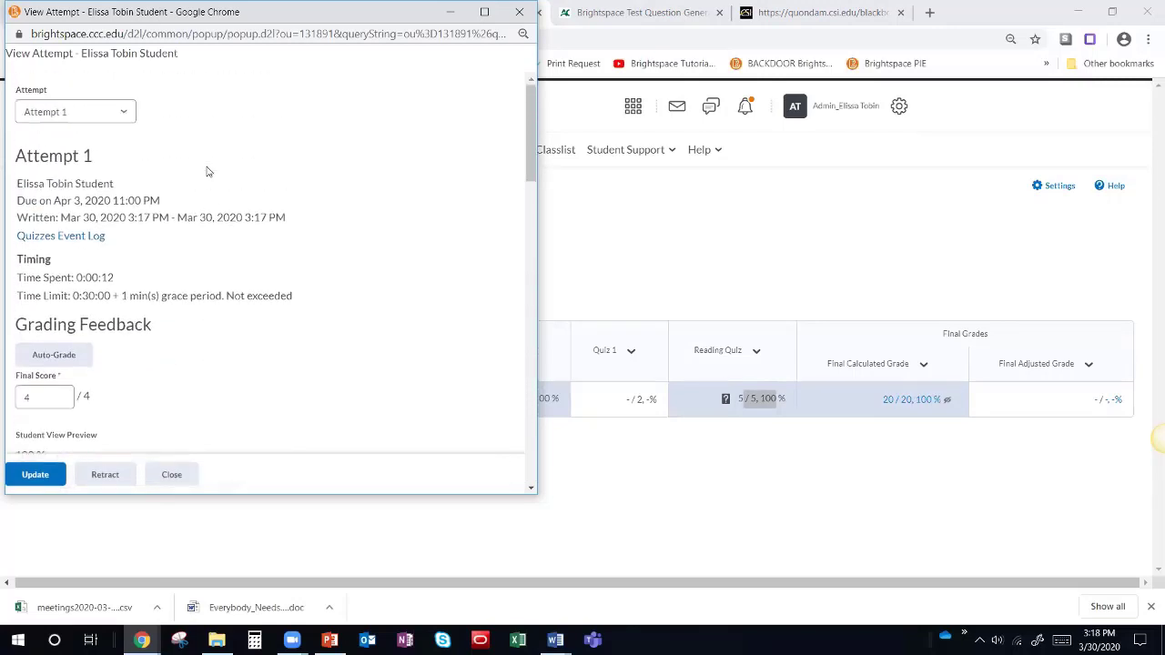
scroll(211, 174, down, 12)
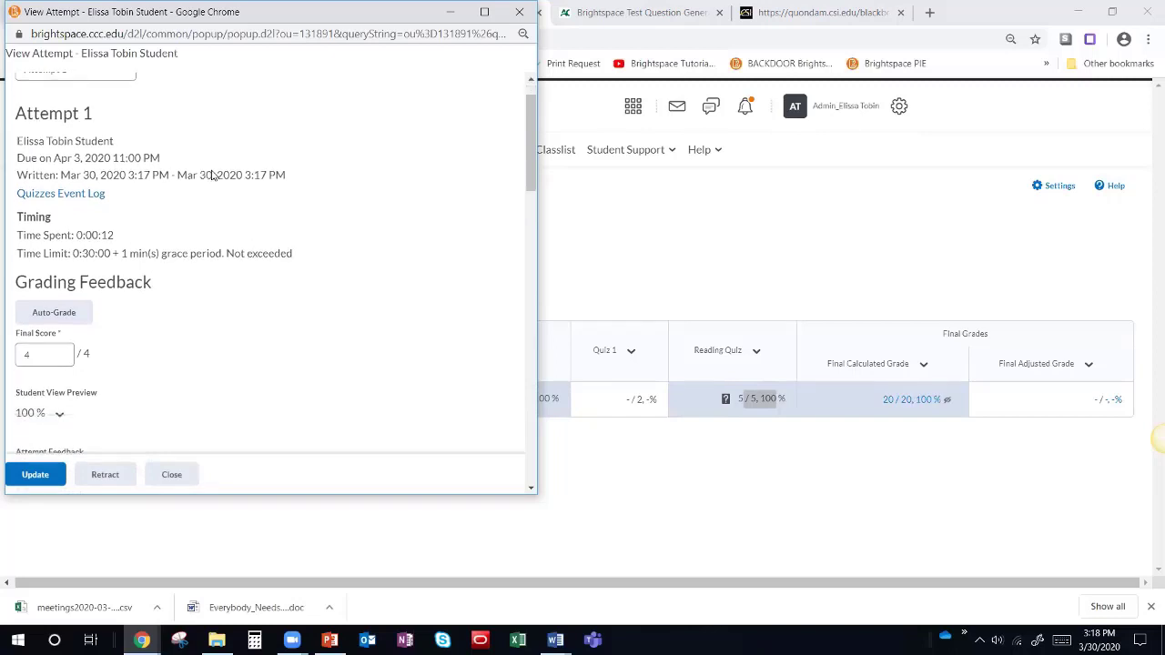
scroll(202, 178, down, 2)
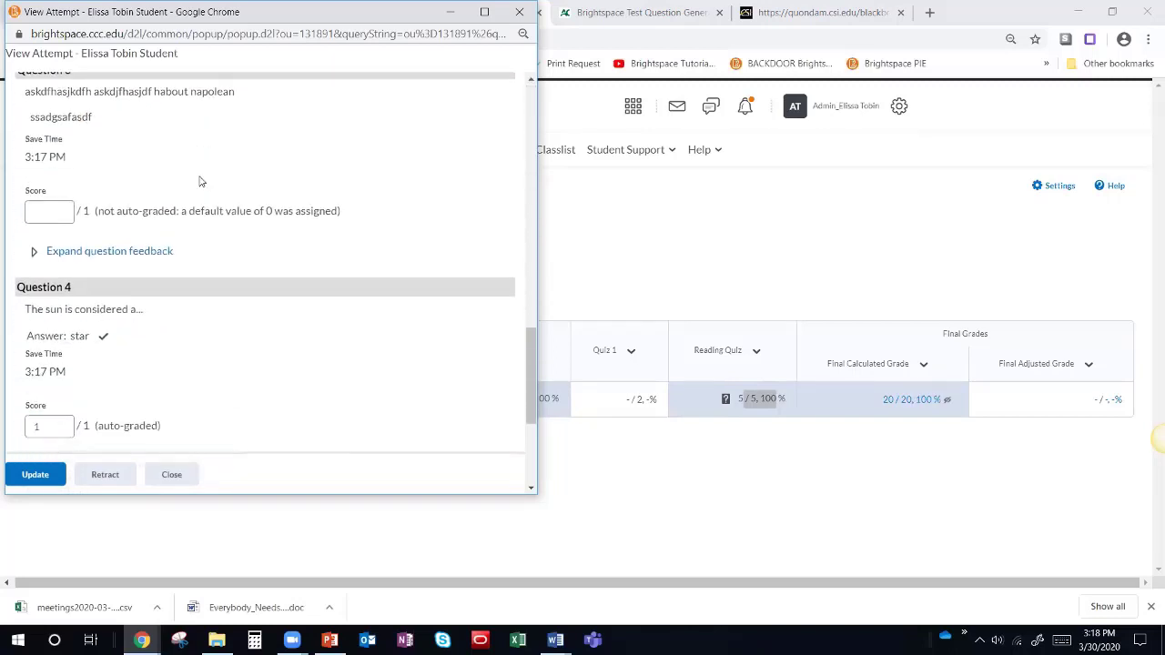
scroll(87, 193, up, 2)
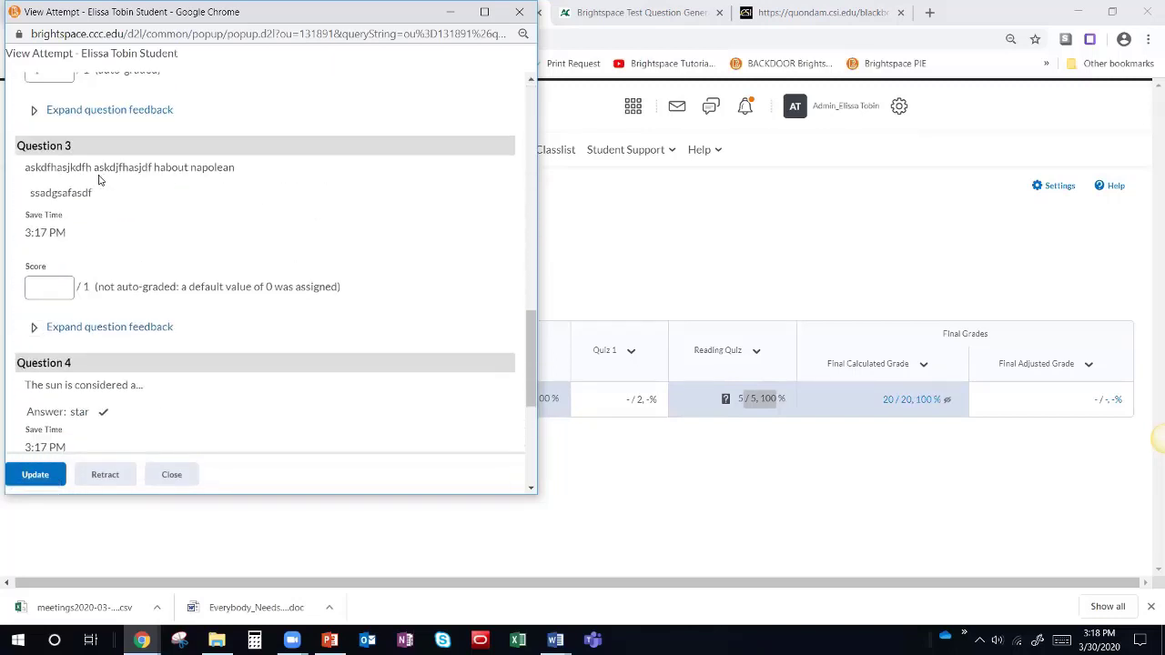
click(51, 287)
click(515, 13)
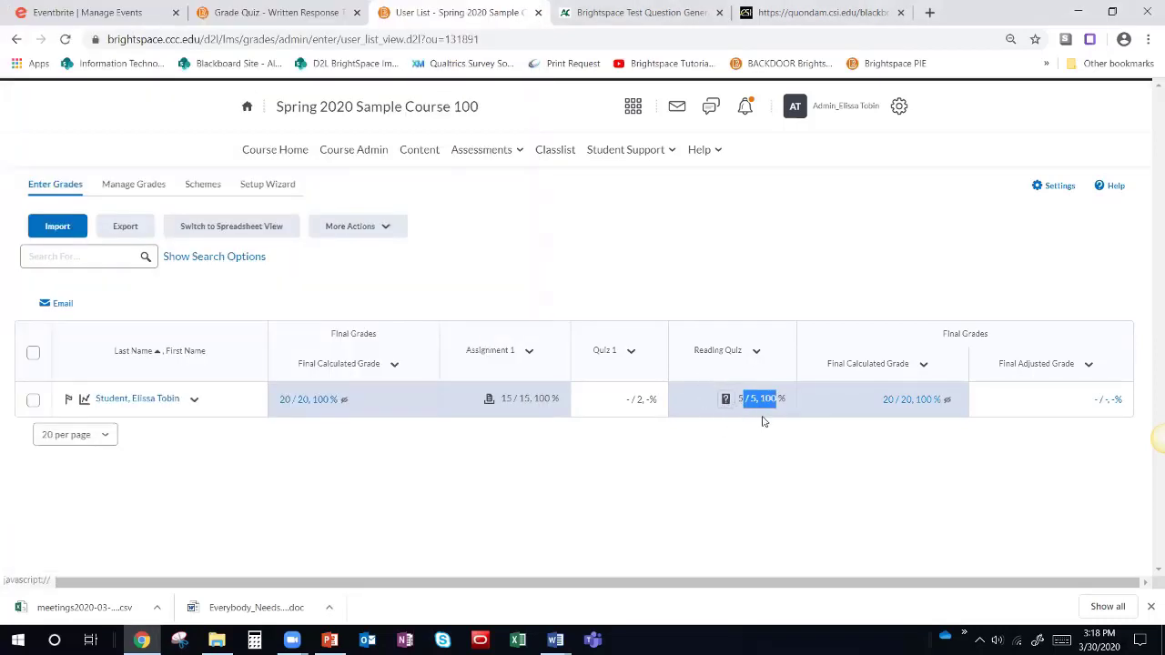
click(754, 464)
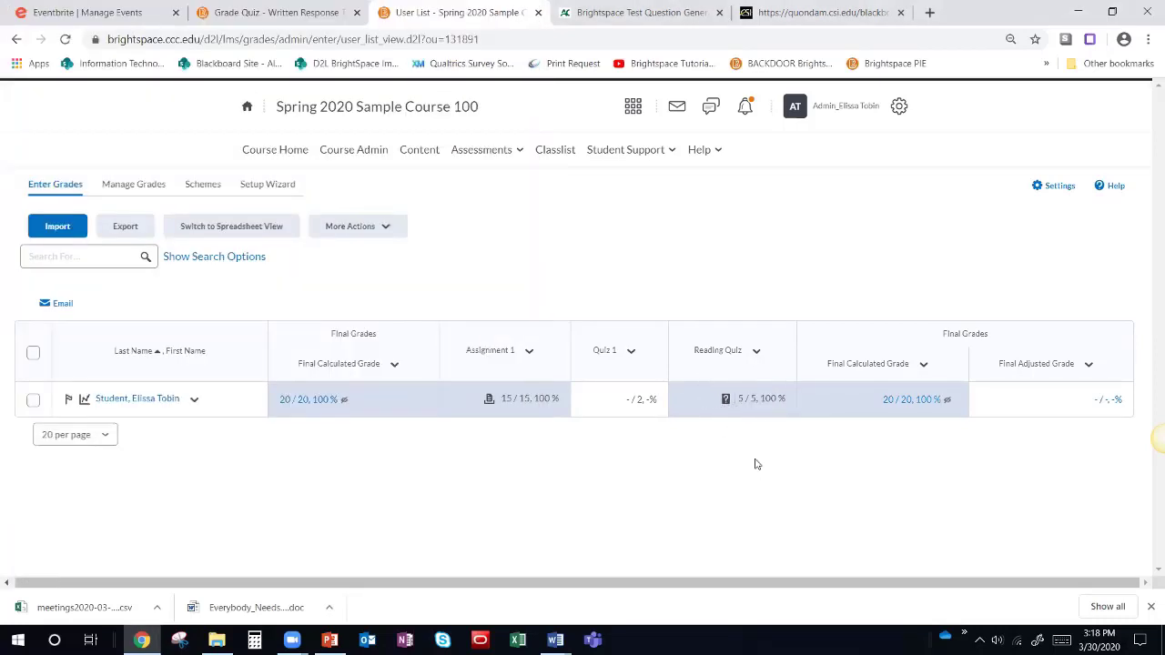
Step: Go to the course quizzes and open the Grade area for Reading Quiz
click(487, 152)
click(468, 243)
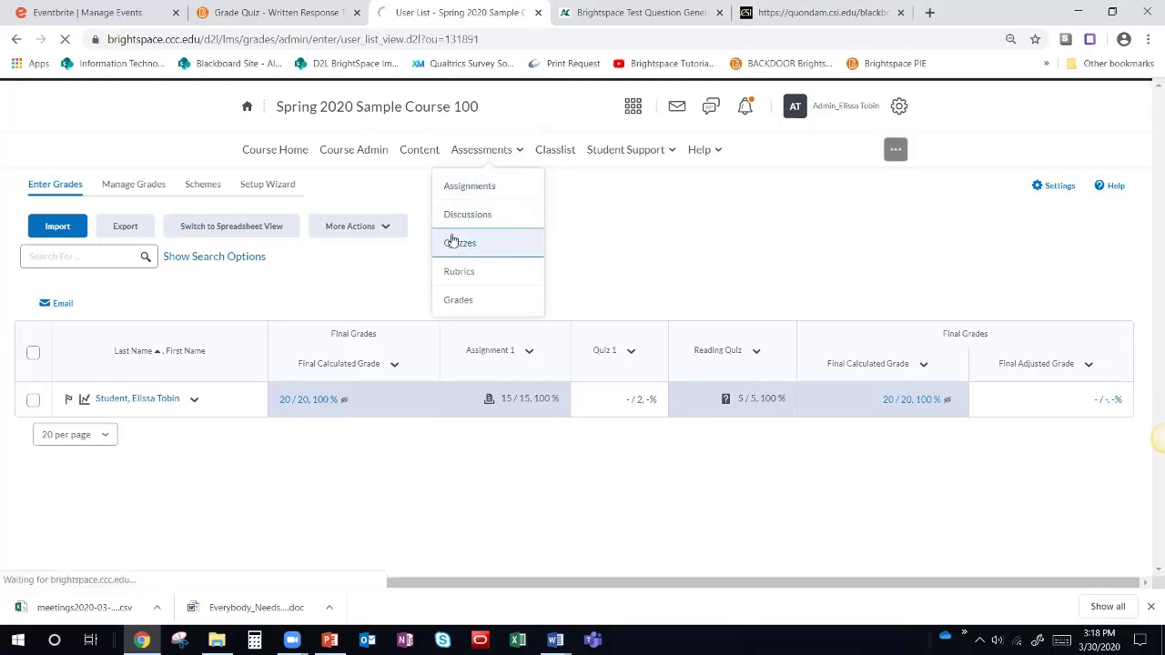
click(359, 392)
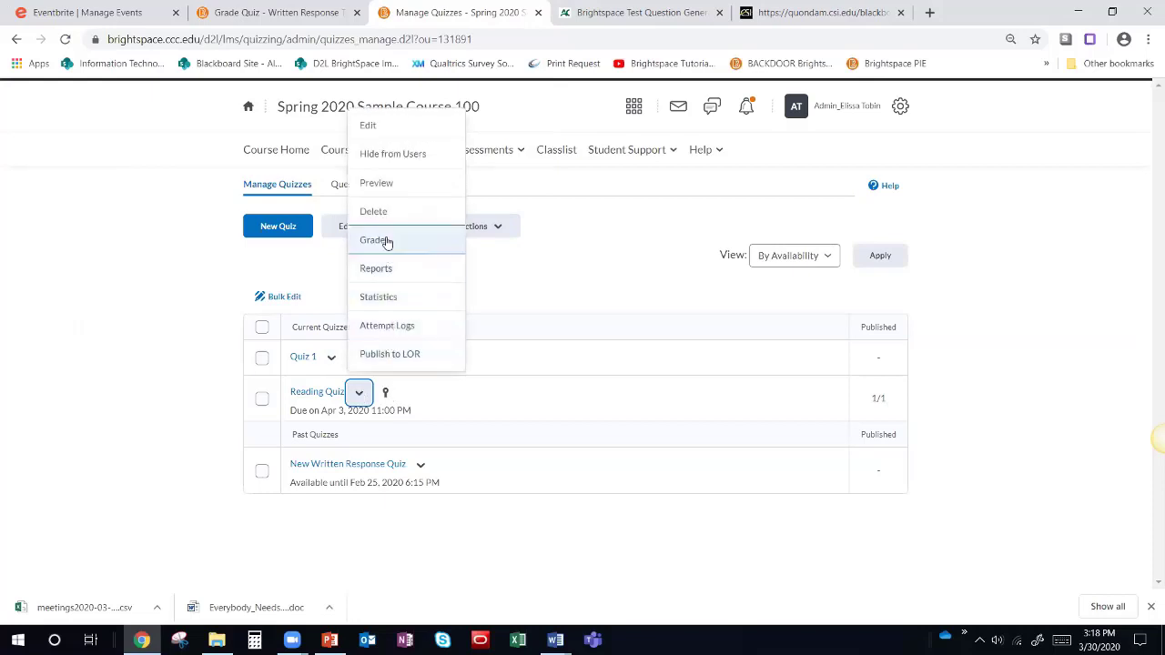
click(376, 241)
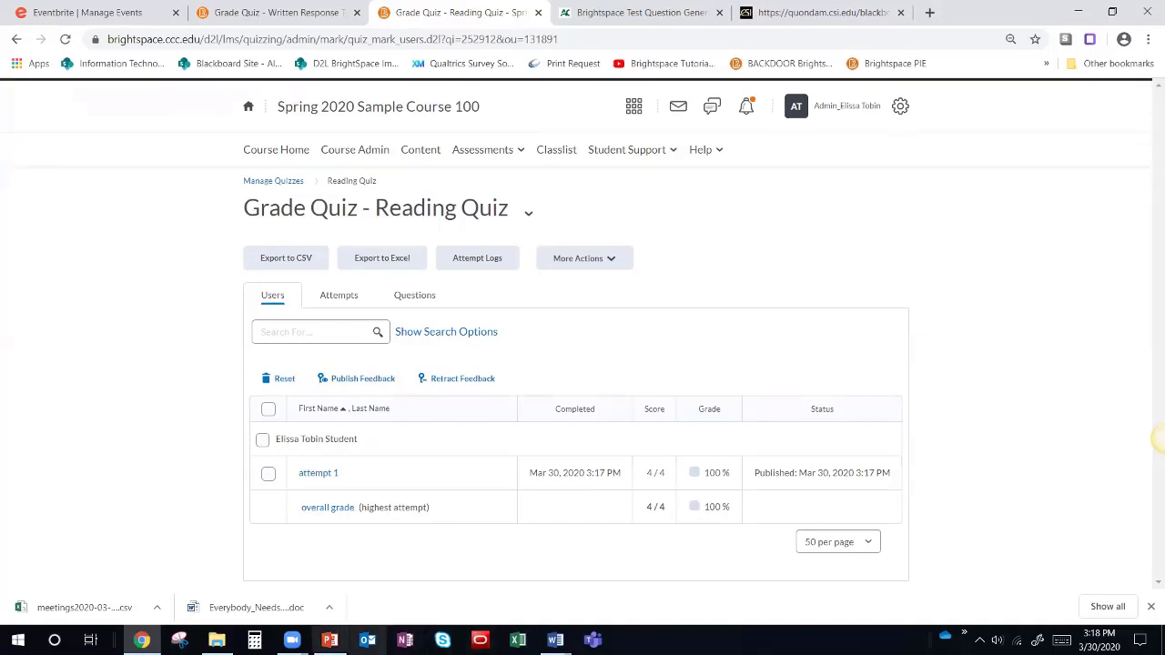
Step: Switch to the Quizzes Training Agenda document in Word, review the remaining topics and return to the browser
click(555, 640)
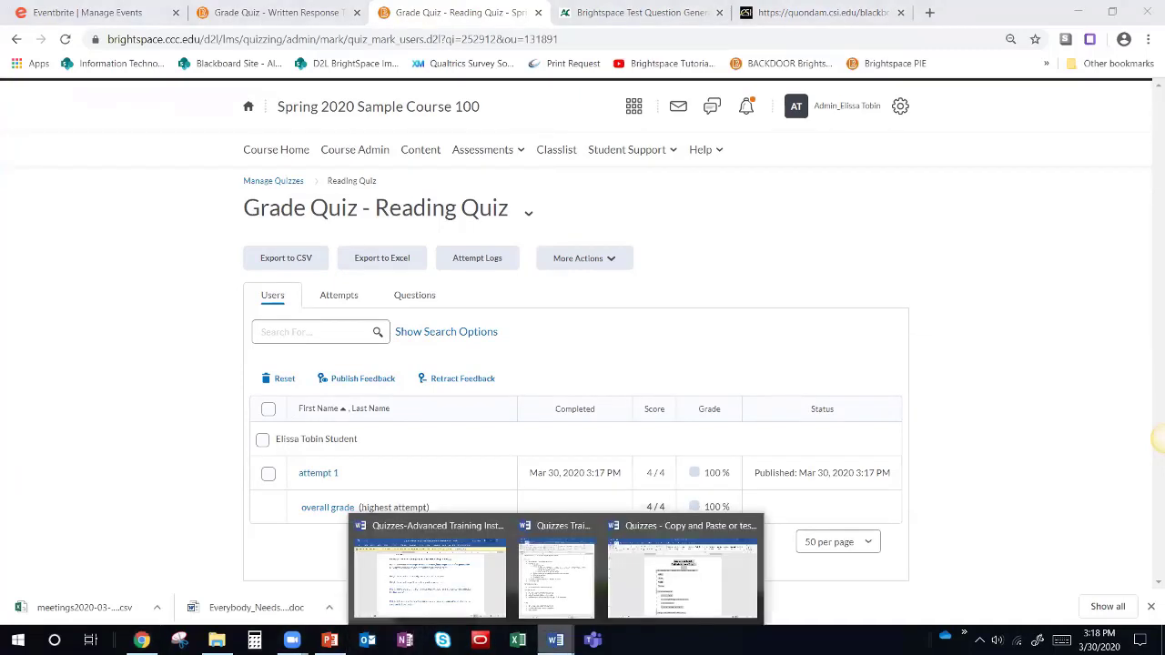
click(556, 573)
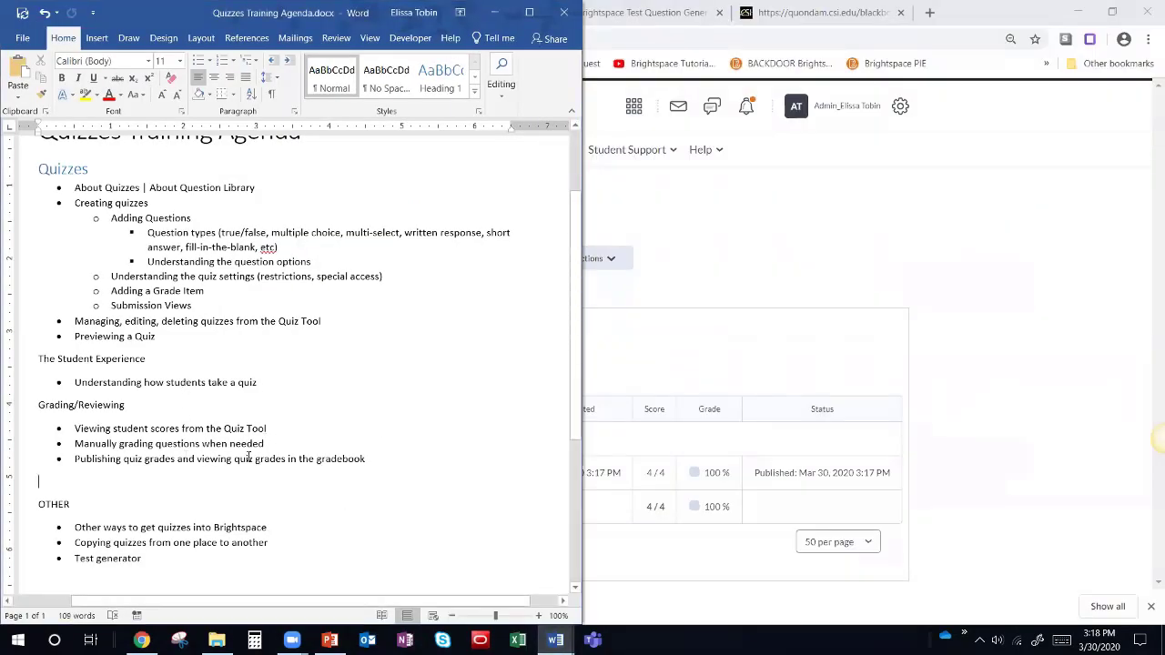
click(495, 13)
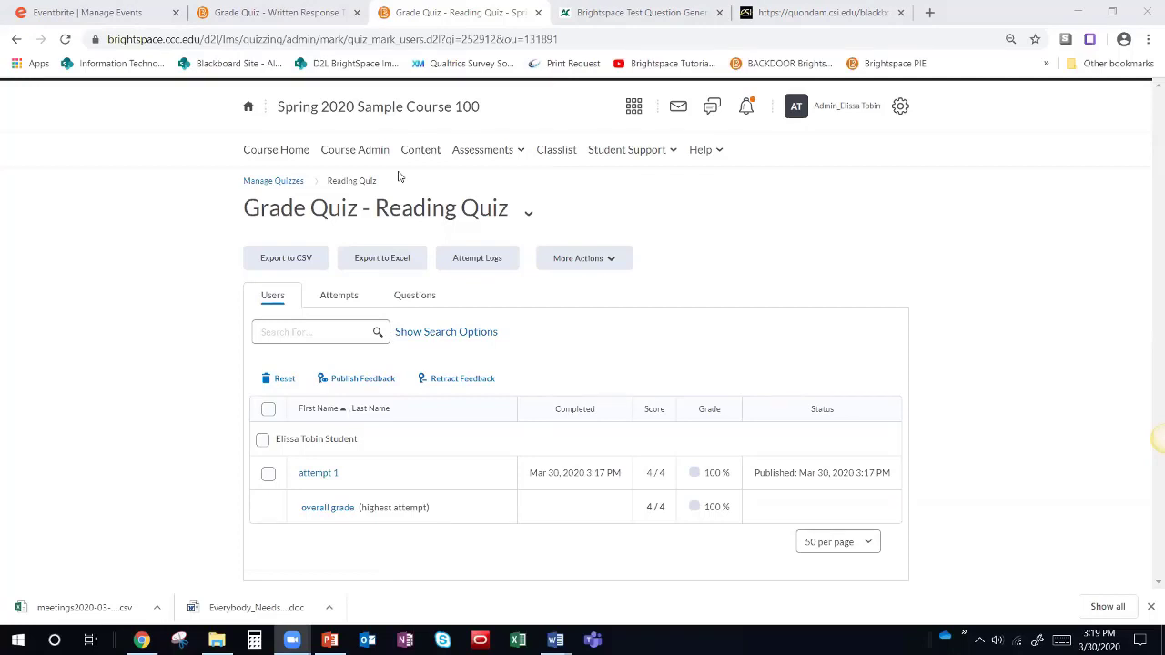
Step: Open Import/Export/Copy Components in Course Admin and search for "sample course 101" as the course to copy from
click(355, 150)
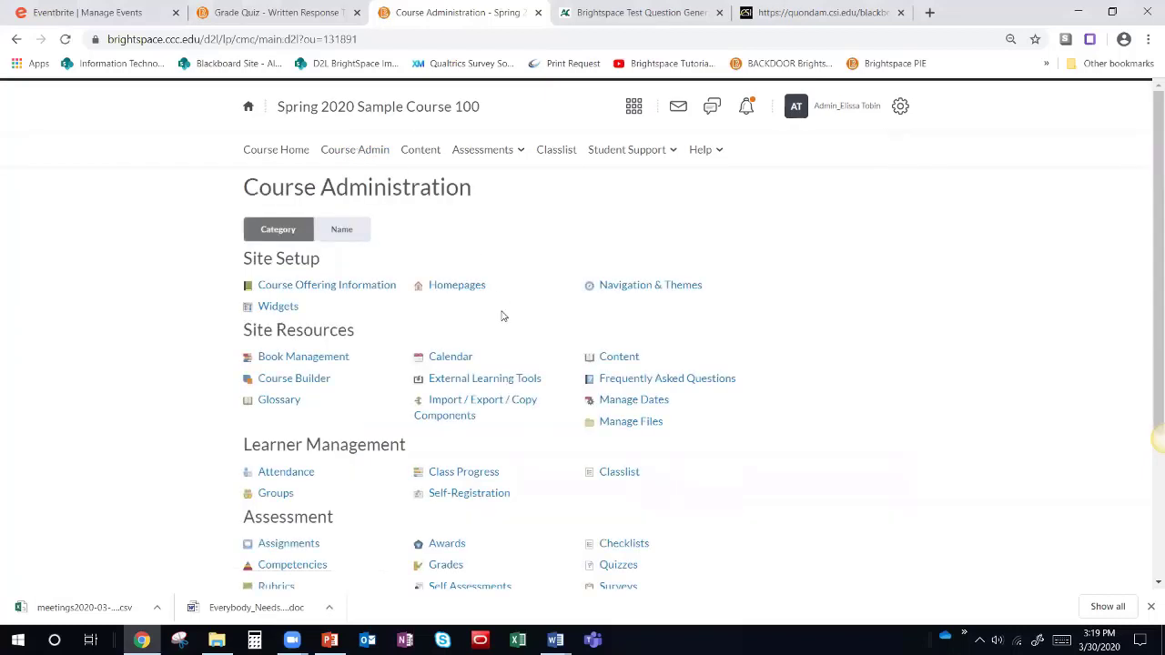
click(449, 407)
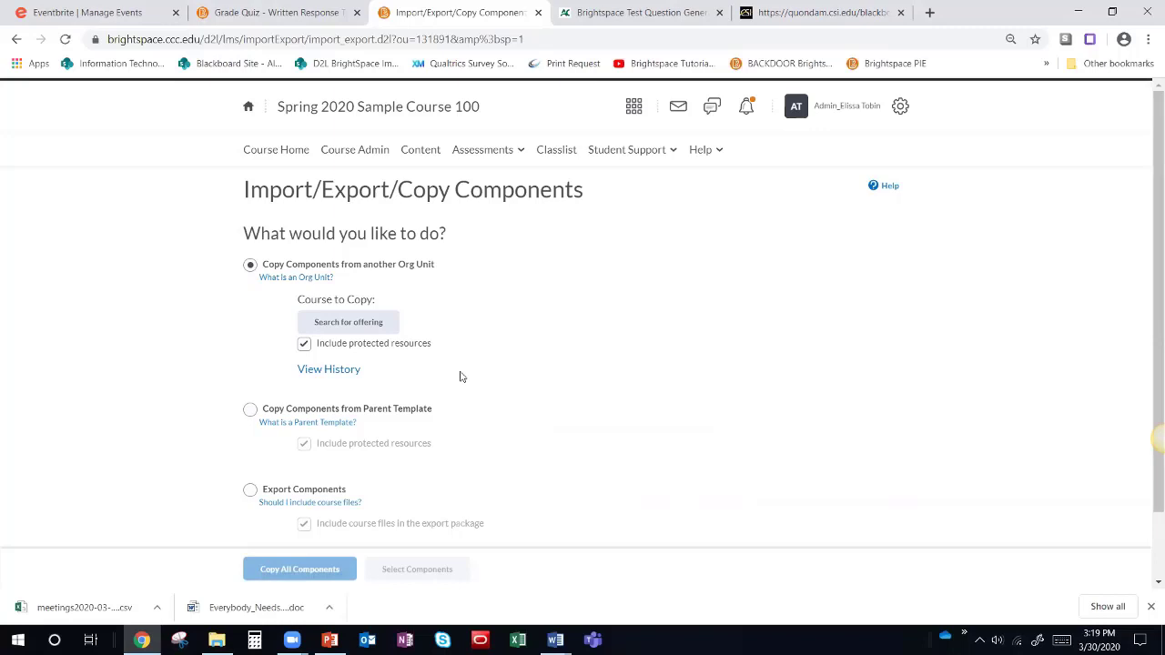
click(346, 324)
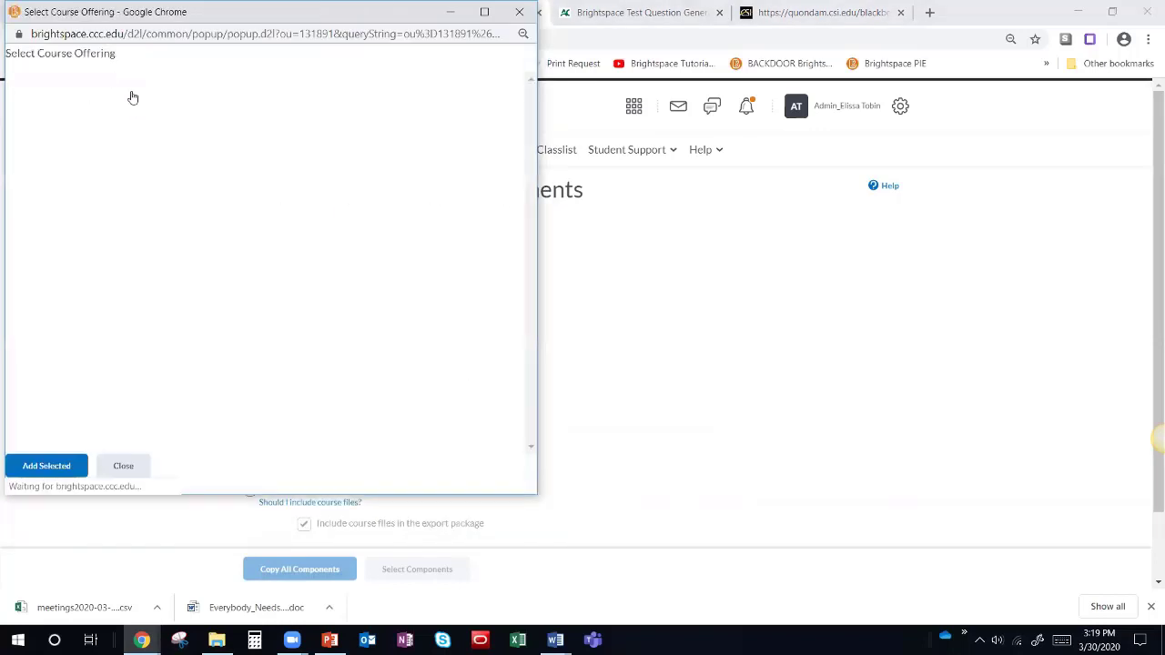
text(s)
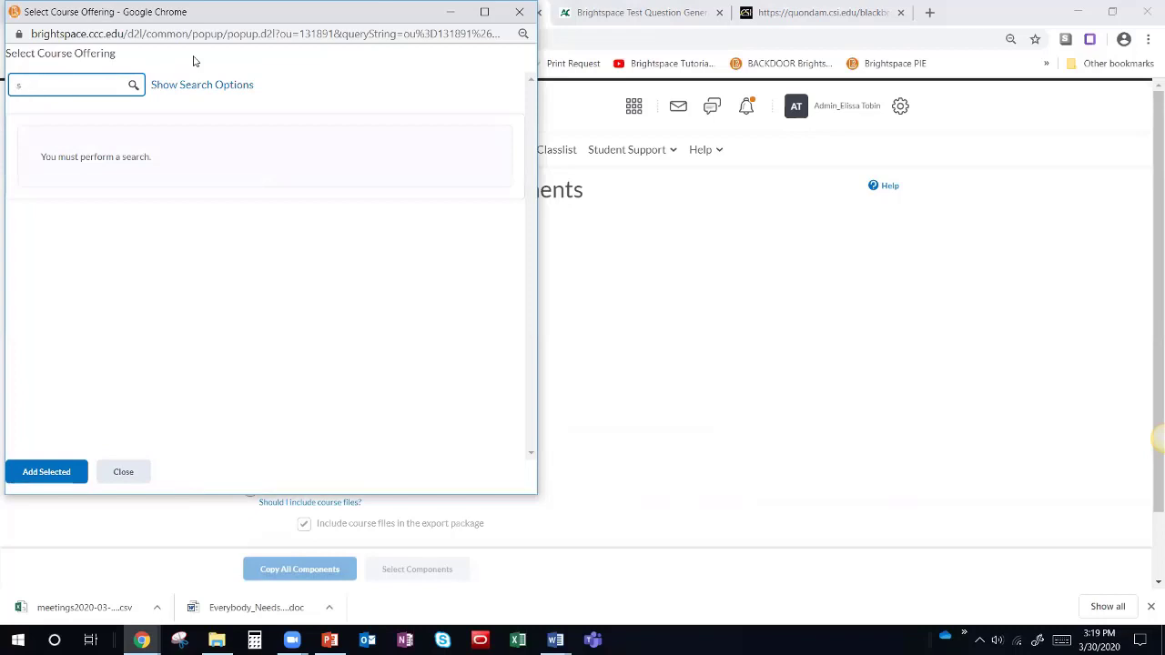
text(paample course 101)
key(Return)
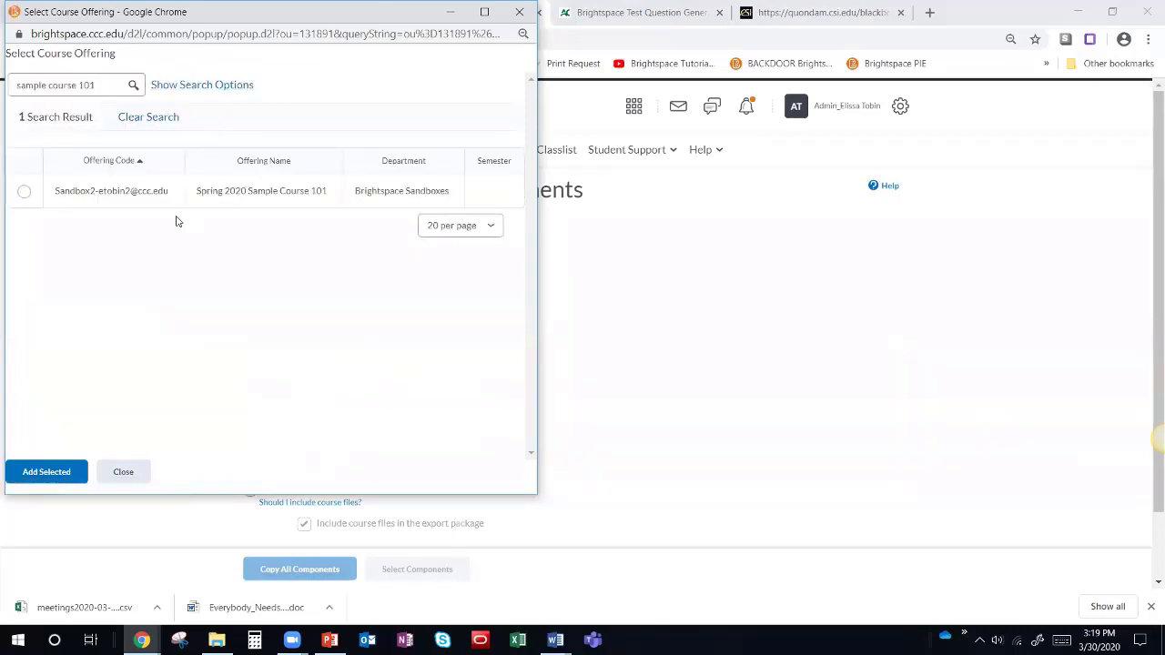
Step: Add Spring 2020 Sample Course 101 as the course to copy, choose to select components and agree to copy from it again
click(25, 193)
click(49, 472)
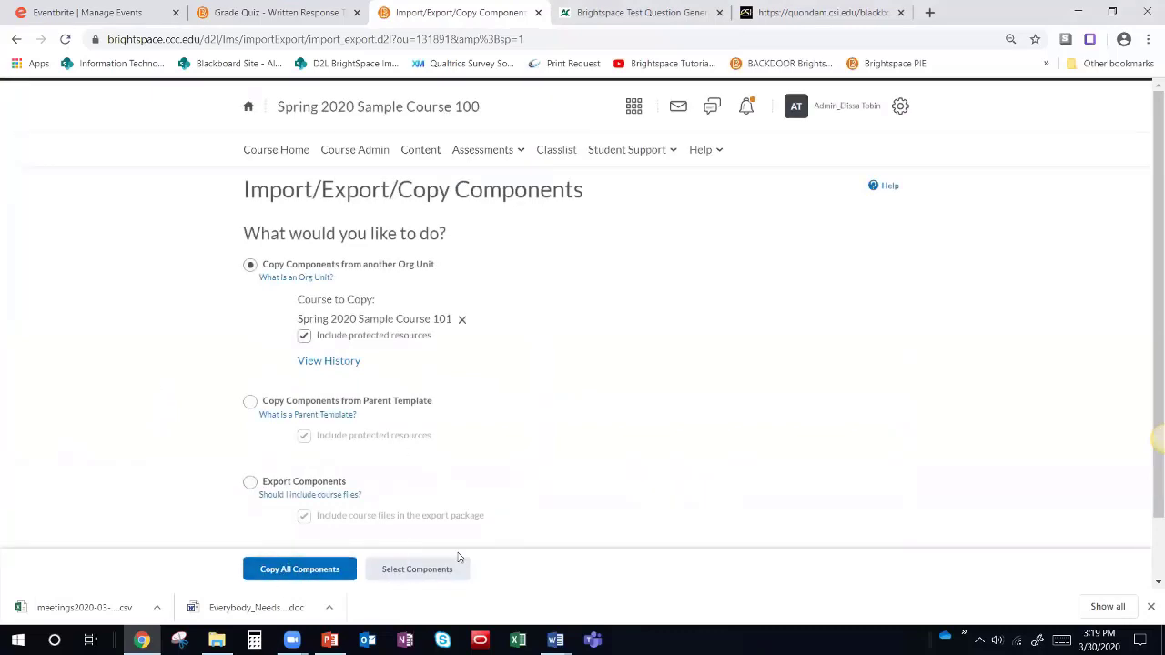
scroll(432, 555, down, 1)
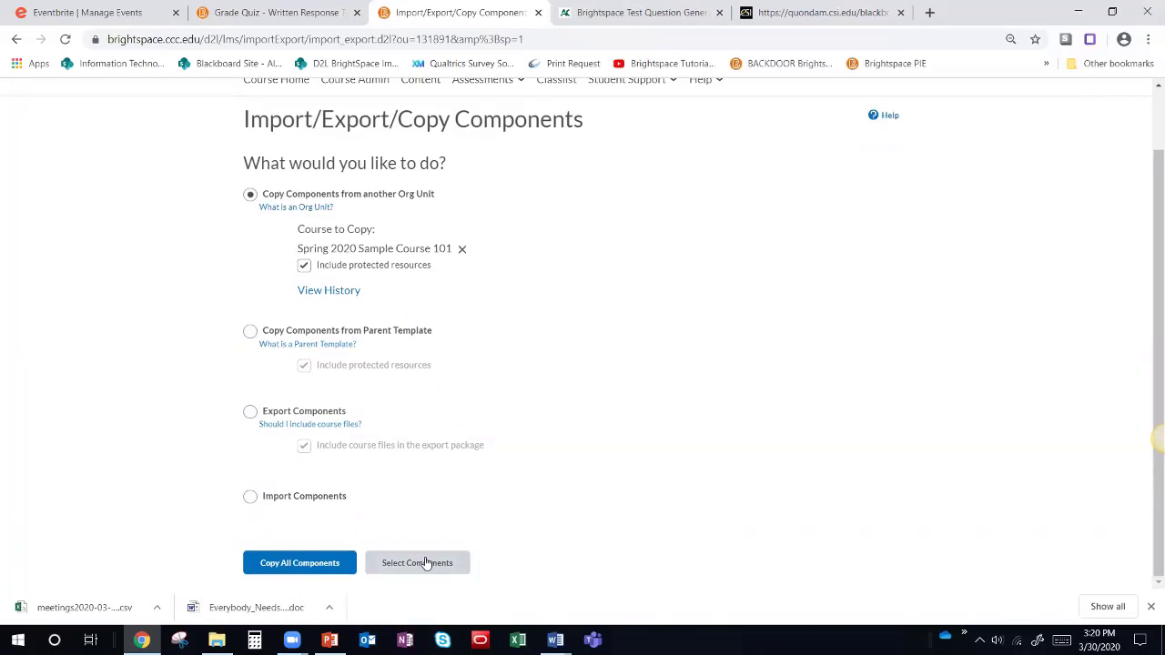
click(424, 563)
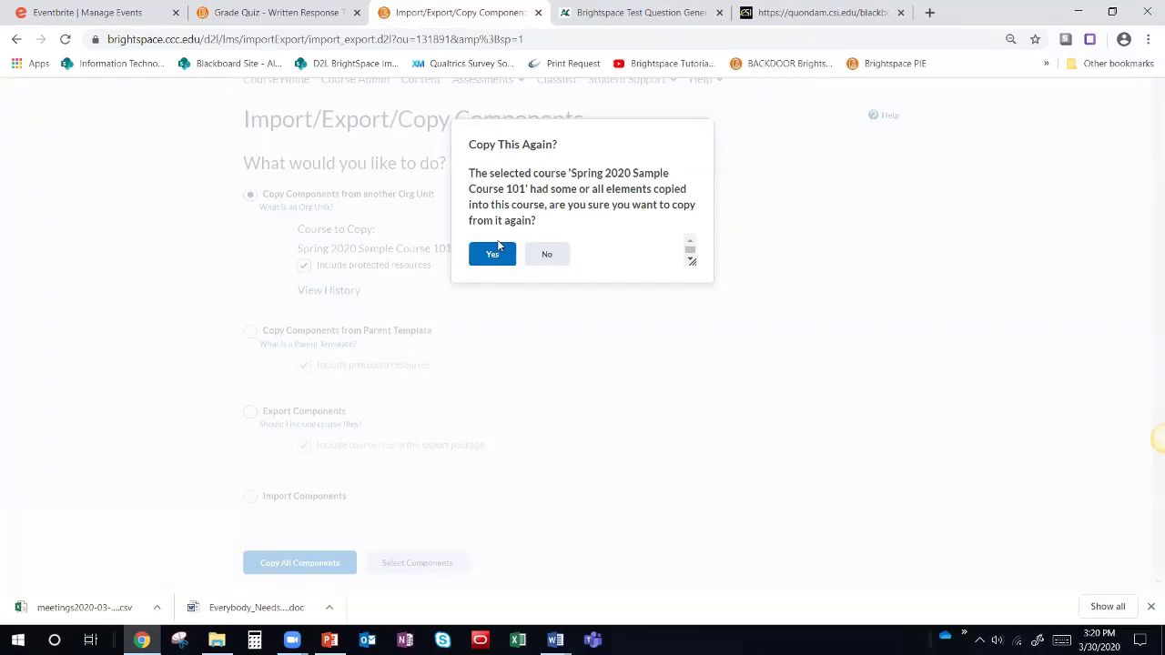
click(493, 254)
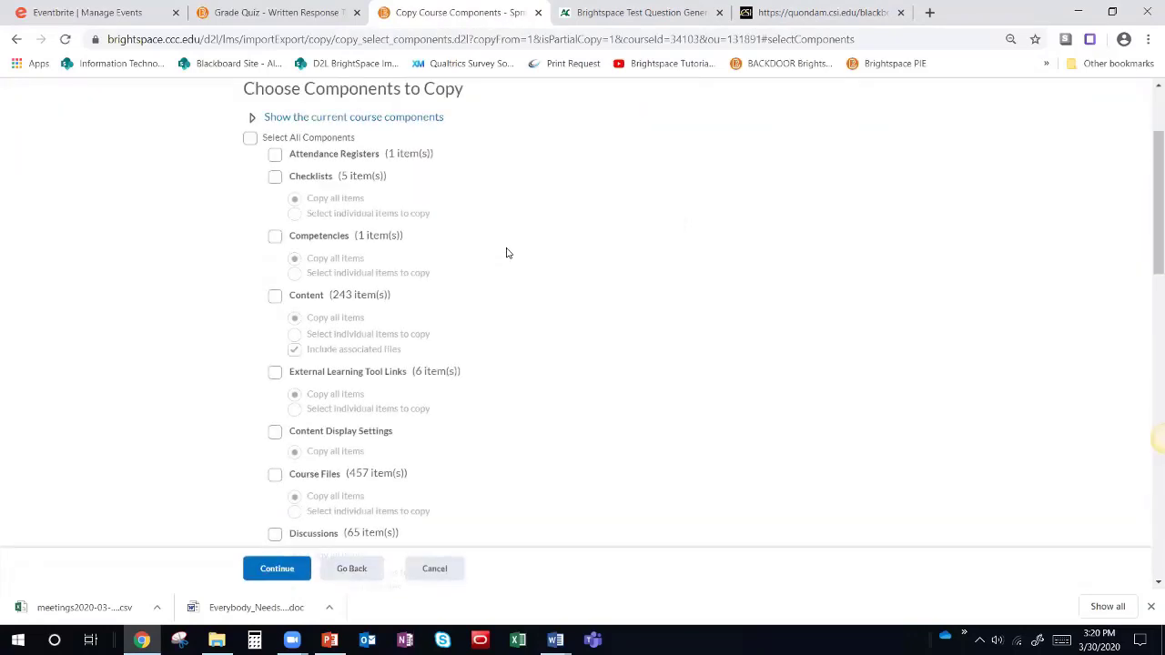
Step: Include only the Quizzes component in the copy, with individual items to be selected, and continue to the quiz selection
scroll(503, 255, down, 5)
scroll(500, 268, down, 7)
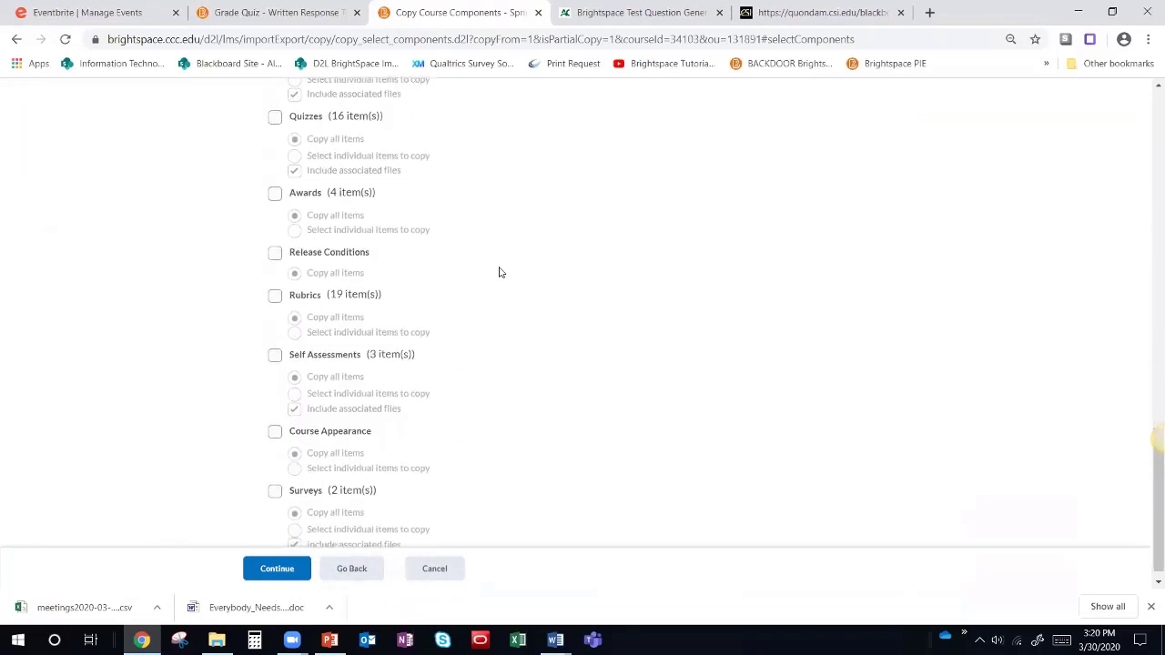
scroll(500, 271, down, 1)
click(275, 102)
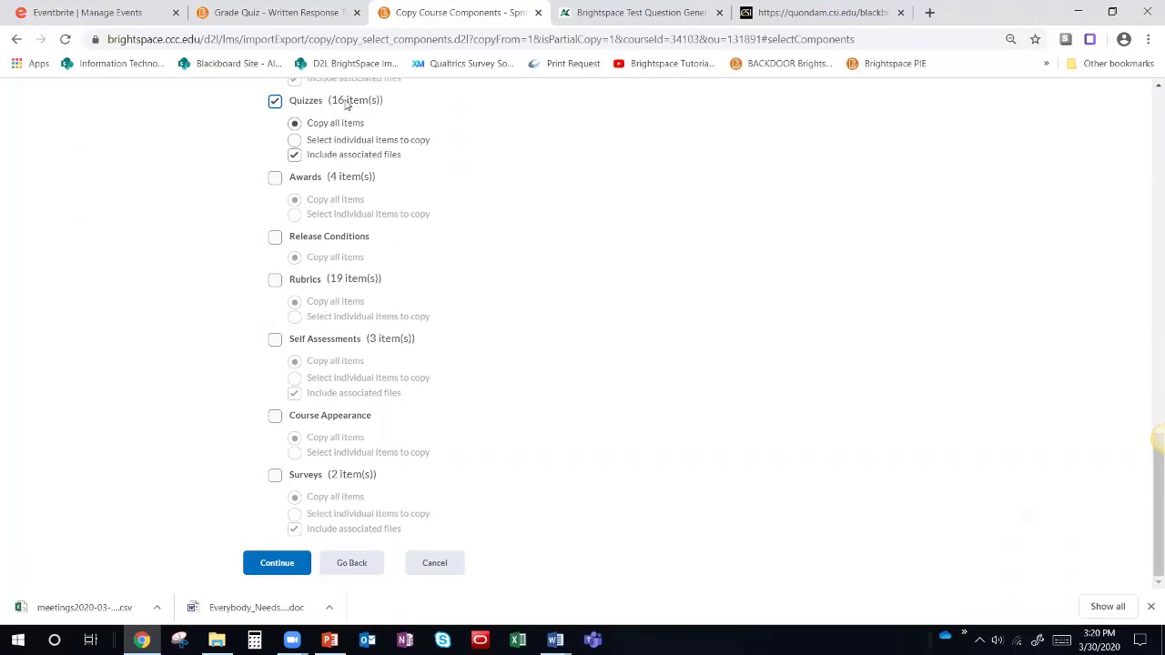
click(296, 142)
click(275, 562)
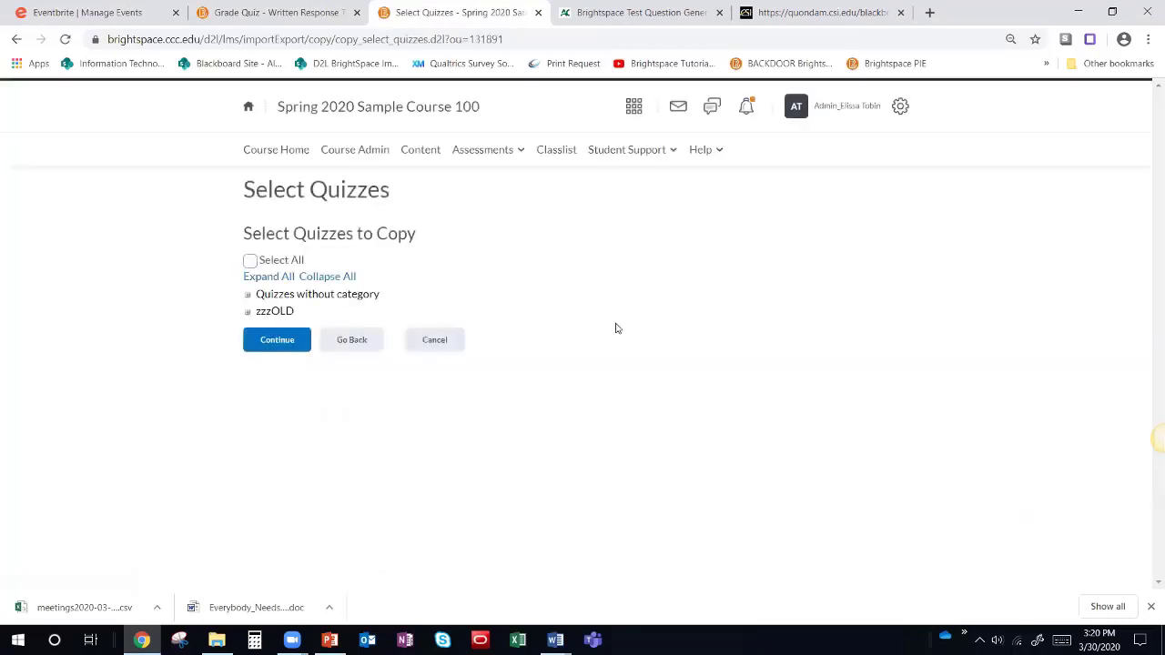
Step: Select Practice Test from the quizzes without category and finish the copy without offsetting dates
click(247, 294)
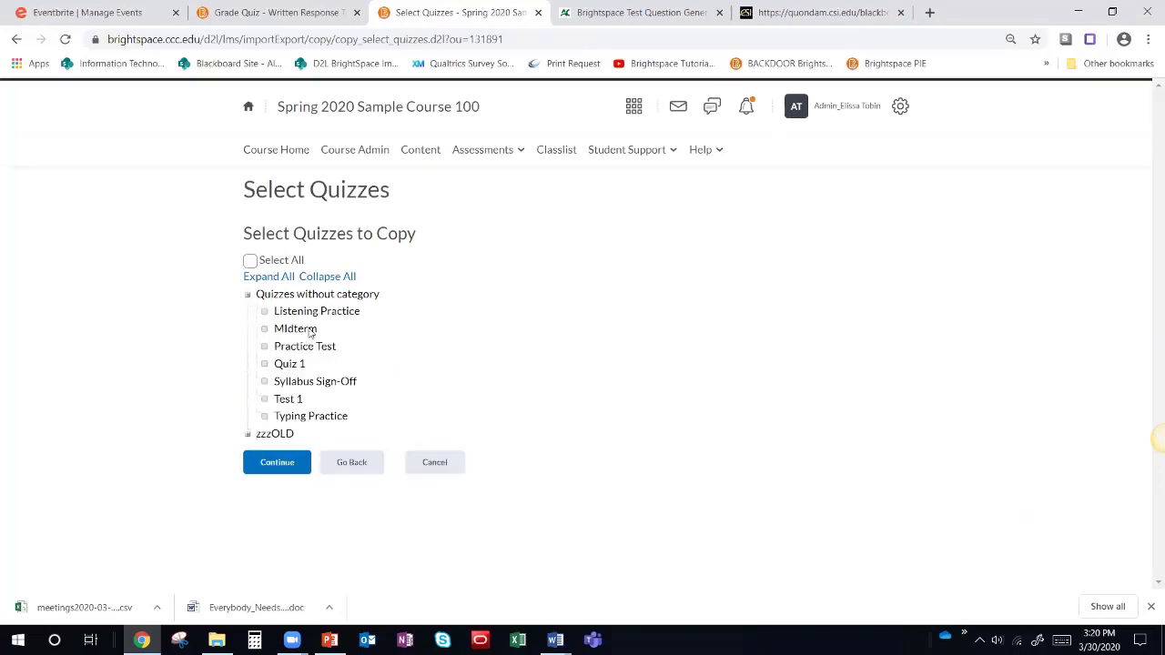
click(300, 383)
click(306, 349)
click(274, 462)
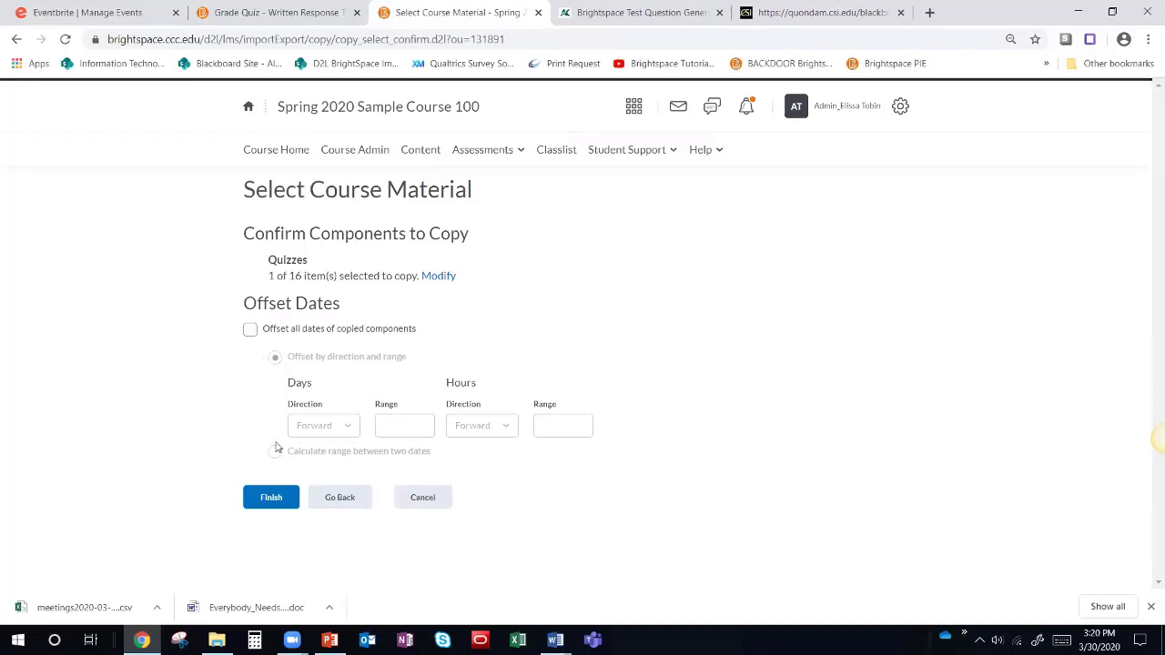
click(271, 499)
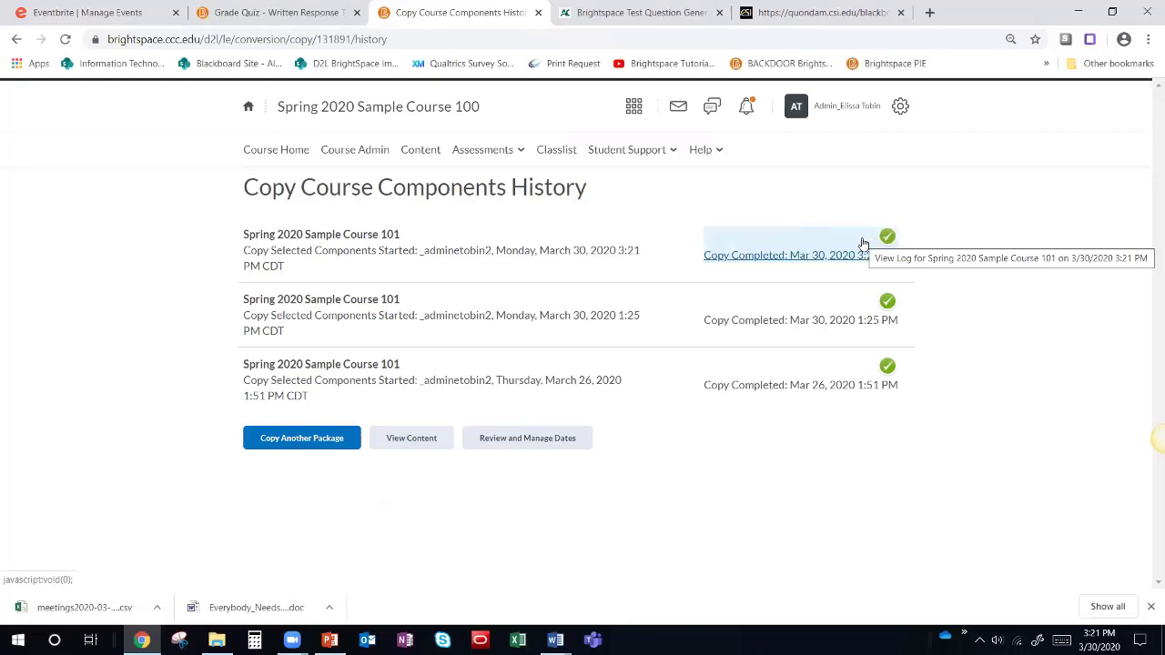
Step: Go to the course's quizzes and locate the copied Practice Test among the current quizzes
click(487, 150)
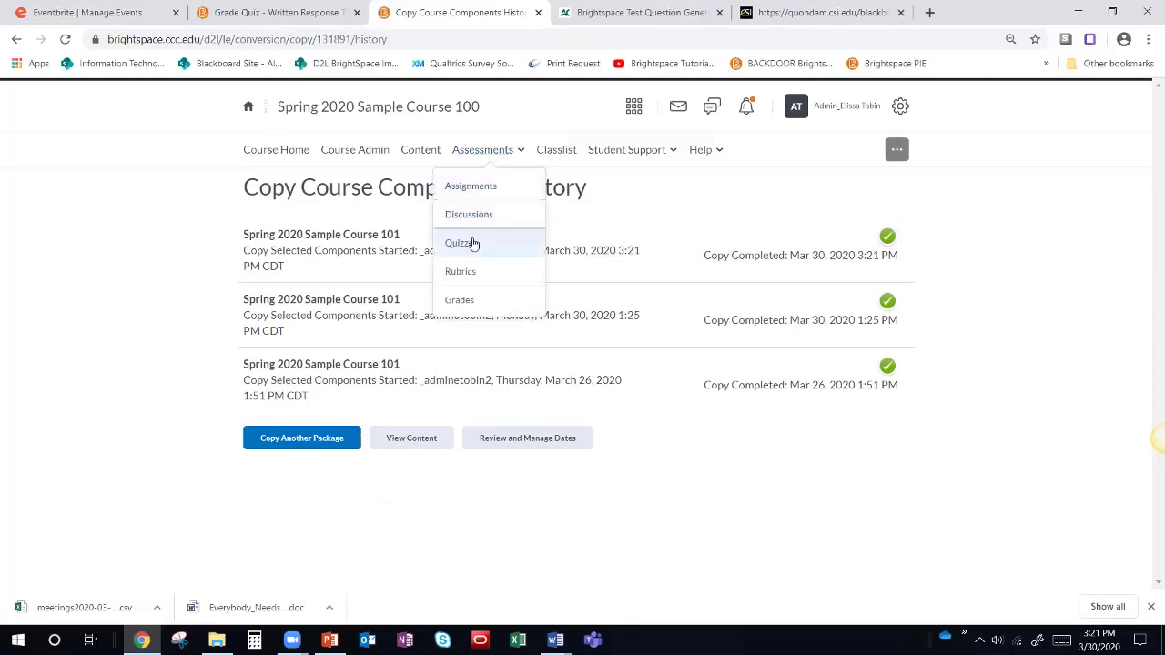
click(471, 243)
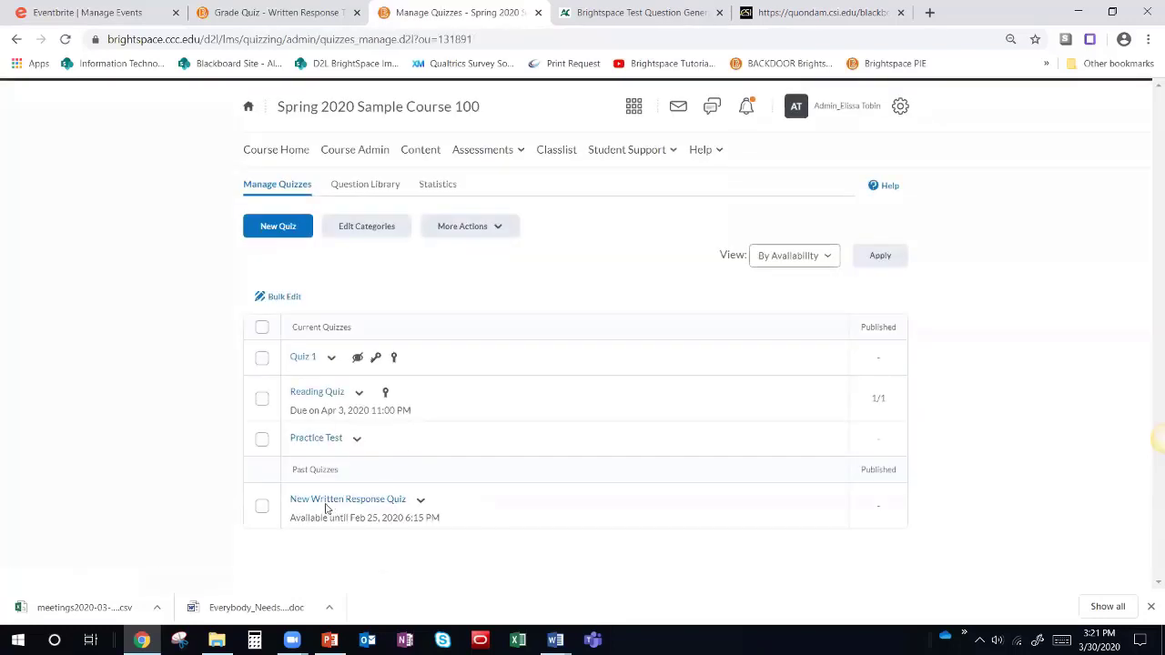
drag(282, 446, 352, 437)
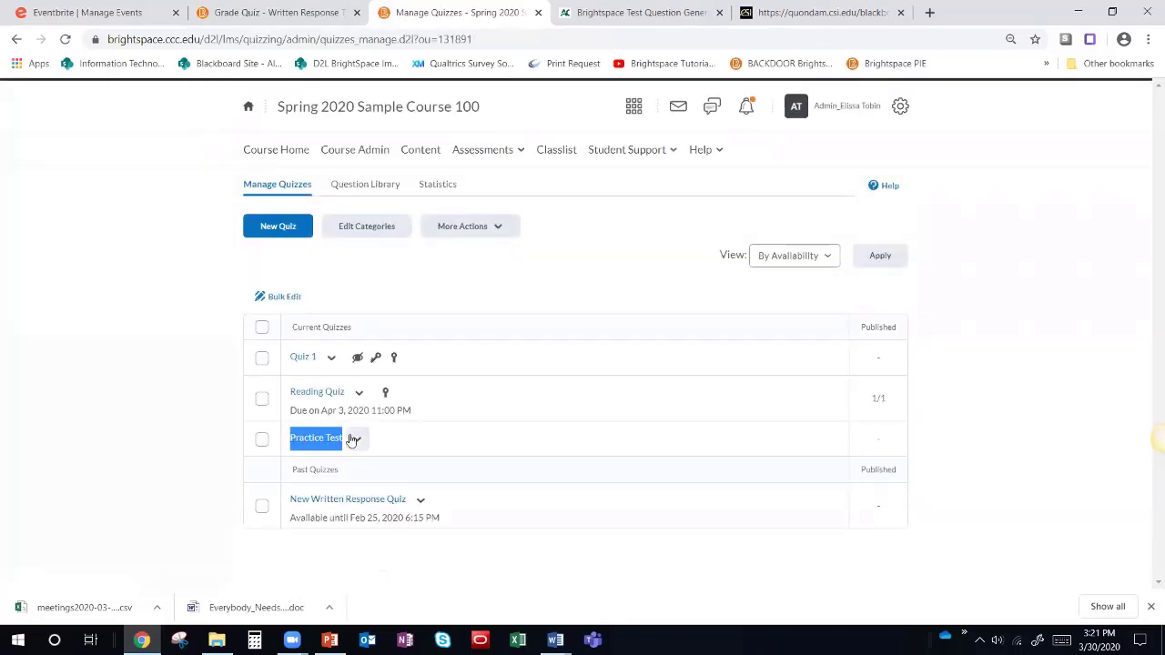